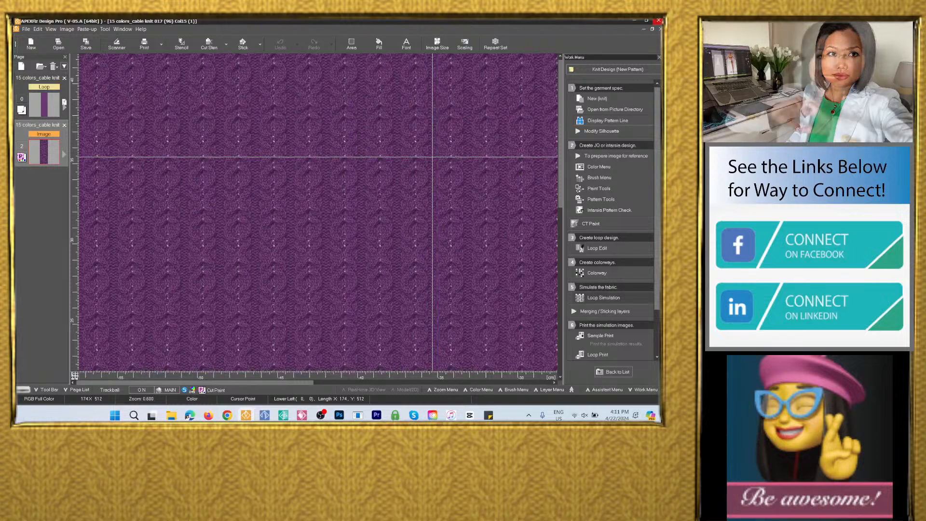
pyautogui.scroll(-6, 318, 212)
pyautogui.hscroll(9, 319, 212)
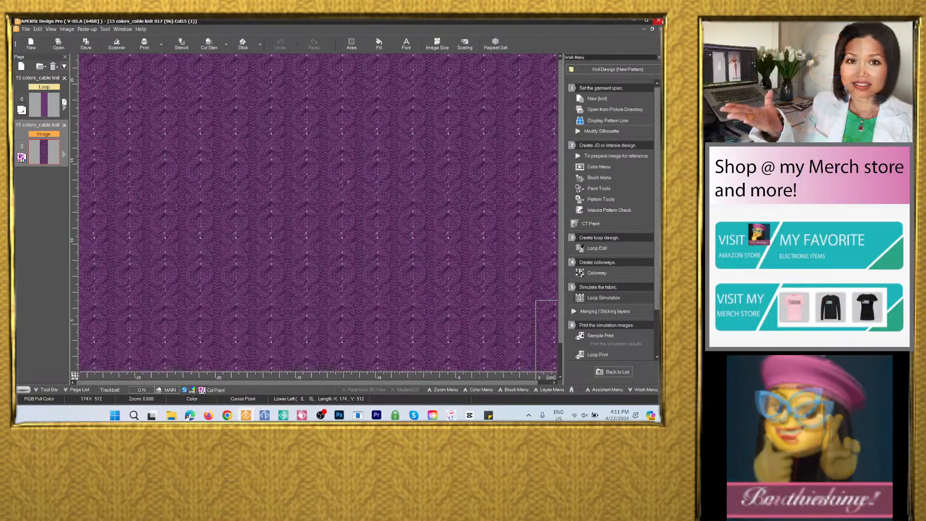
pyautogui.scroll(-5, 397, 254)
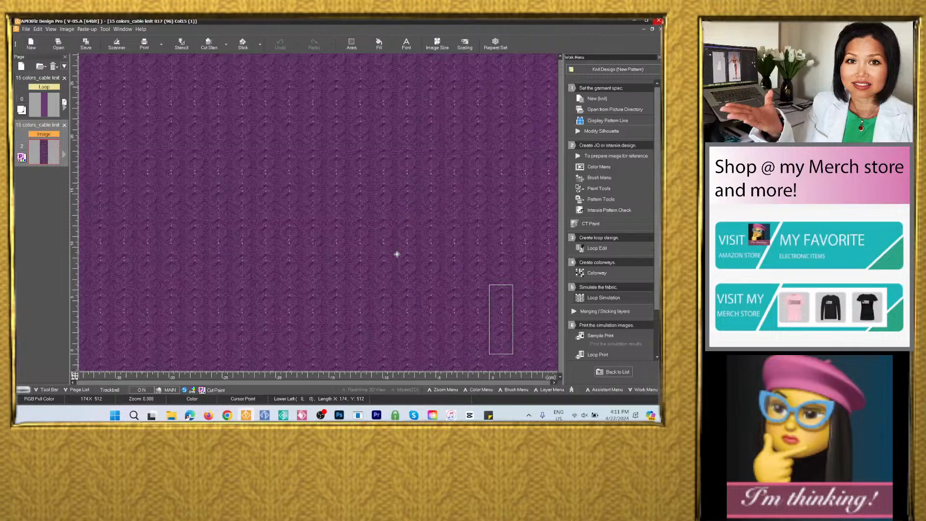
pyautogui.scroll(6, 397, 254)
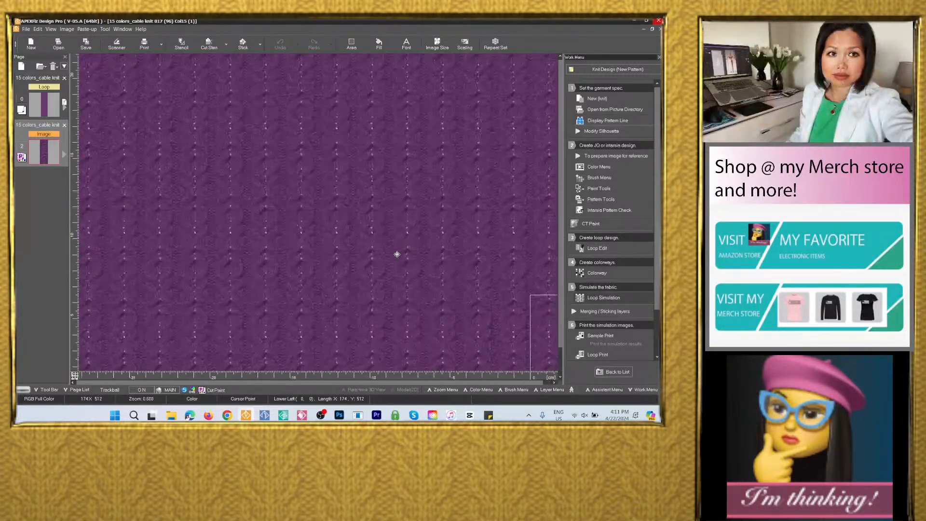
pyautogui.scroll(-2, 397, 255)
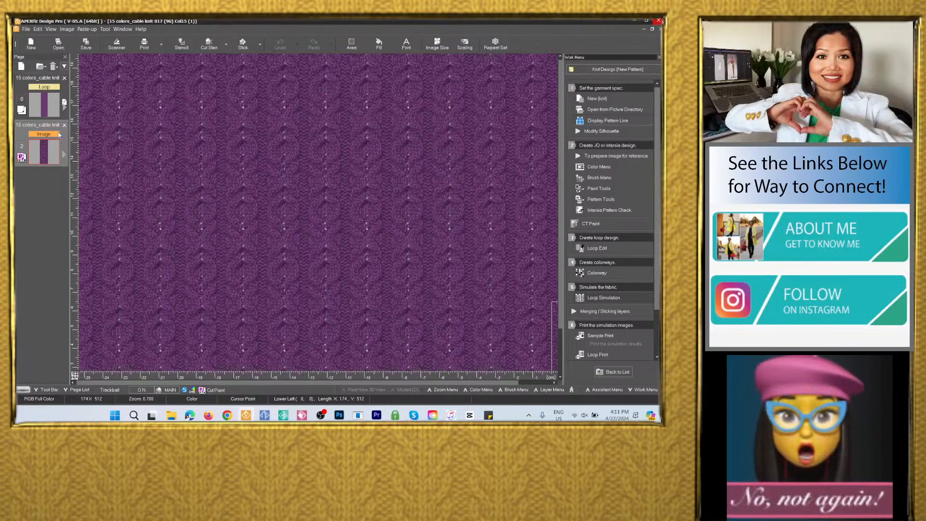
# Close all open pages at once without saving any of their changes
pyautogui.click(58, 68)
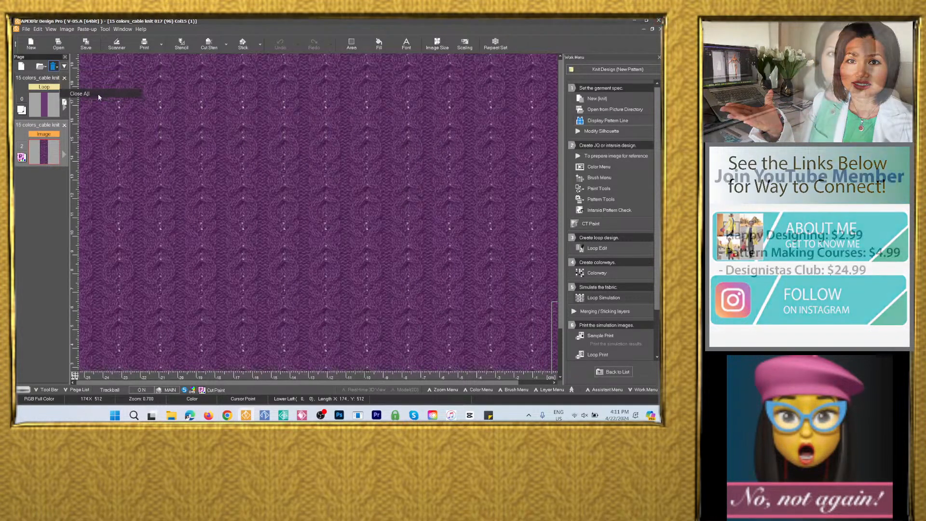
pyautogui.click(97, 95)
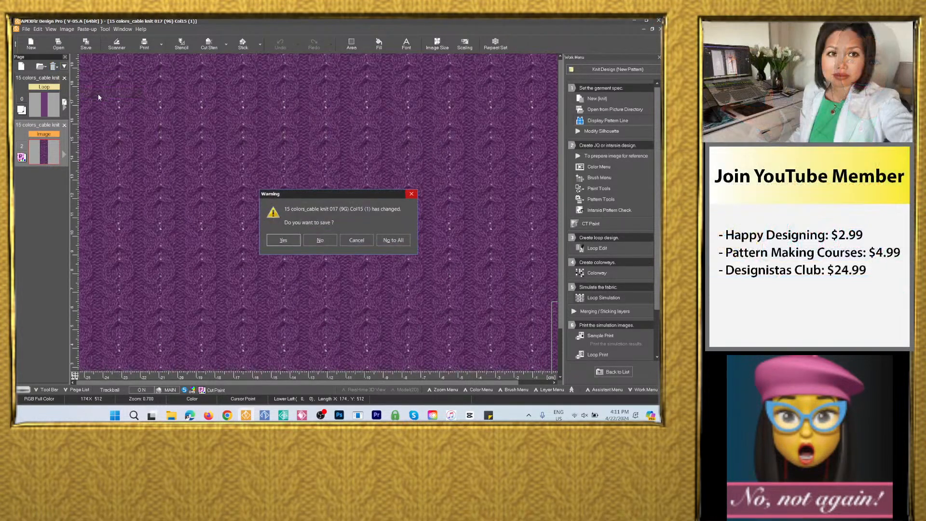
pyautogui.click(393, 240)
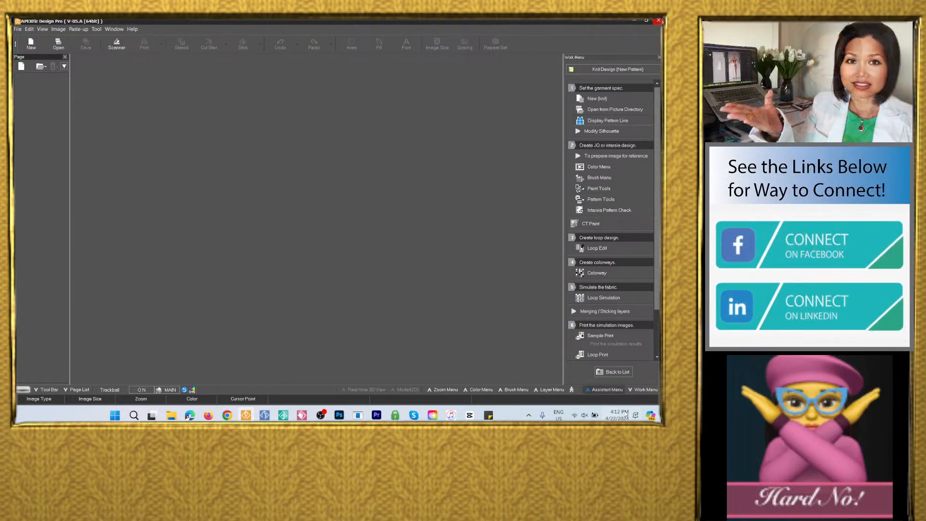
# Choose the Knit Design (New Pattern) workflow from the work list and start a new knit
pyautogui.click(617, 372)
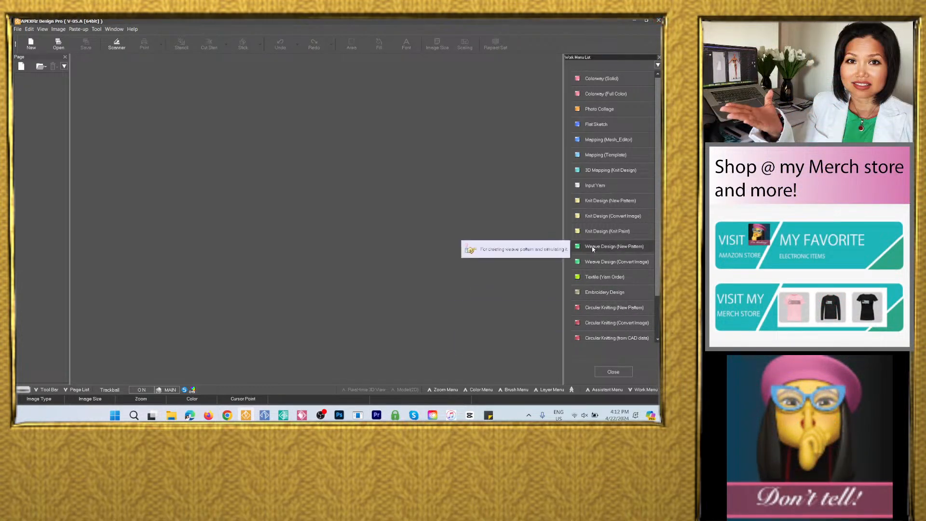
pyautogui.click(612, 202)
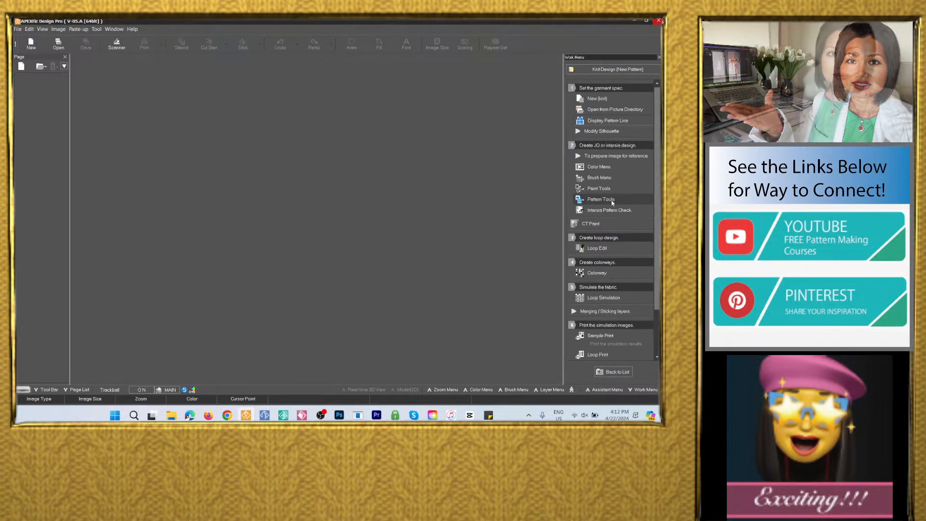
pyautogui.click(597, 99)
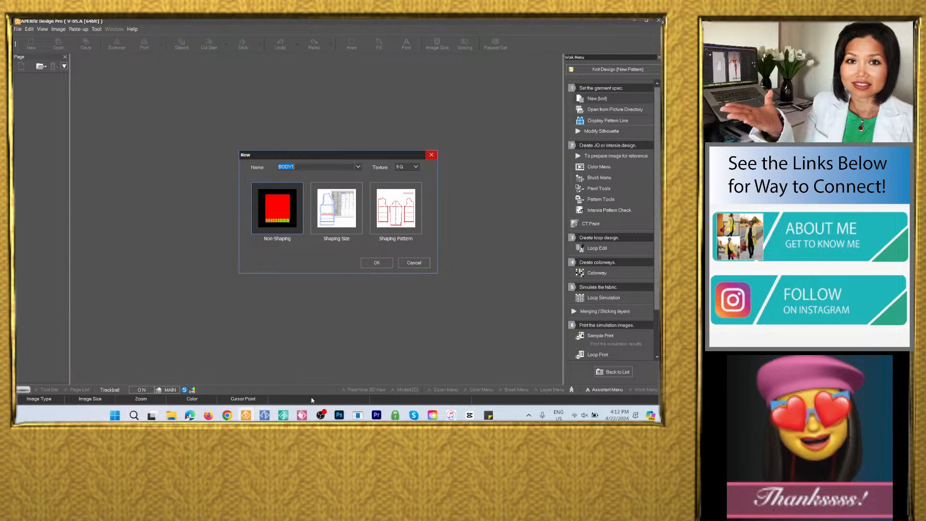
# In File Explorer, copy the name of the file 15 colors_cable knit 017.SCLP and return to APEXFiz Design Pro
pyautogui.click(172, 417)
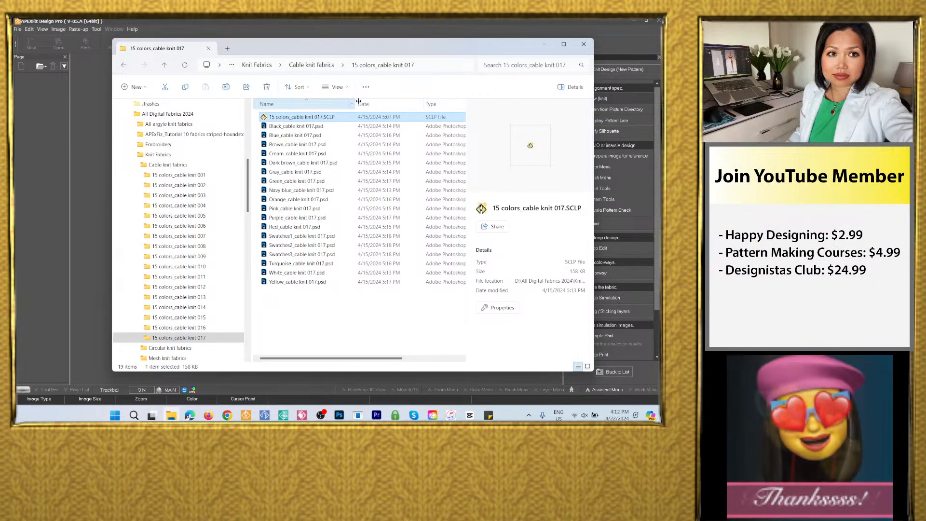
pyautogui.moveTo(358, 101); pyautogui.dragTo(370, 102)
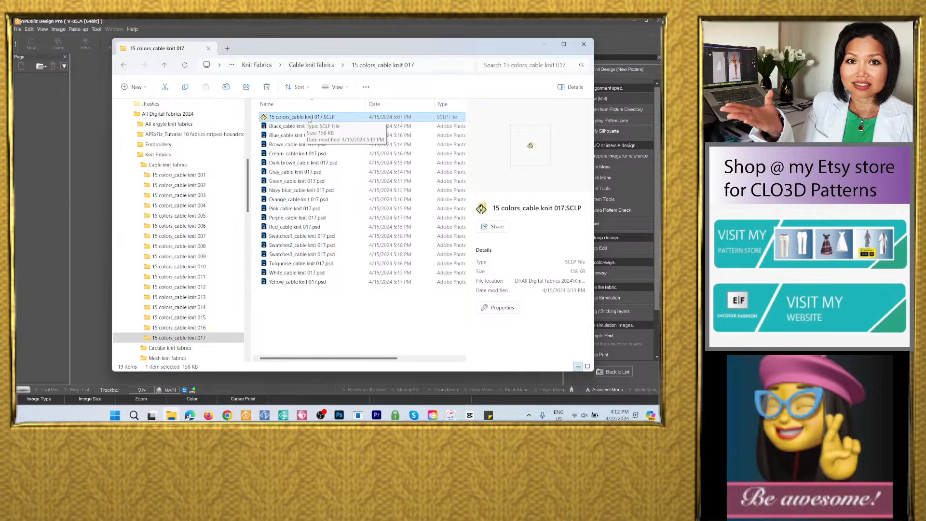
pyautogui.rightClick(309, 120)
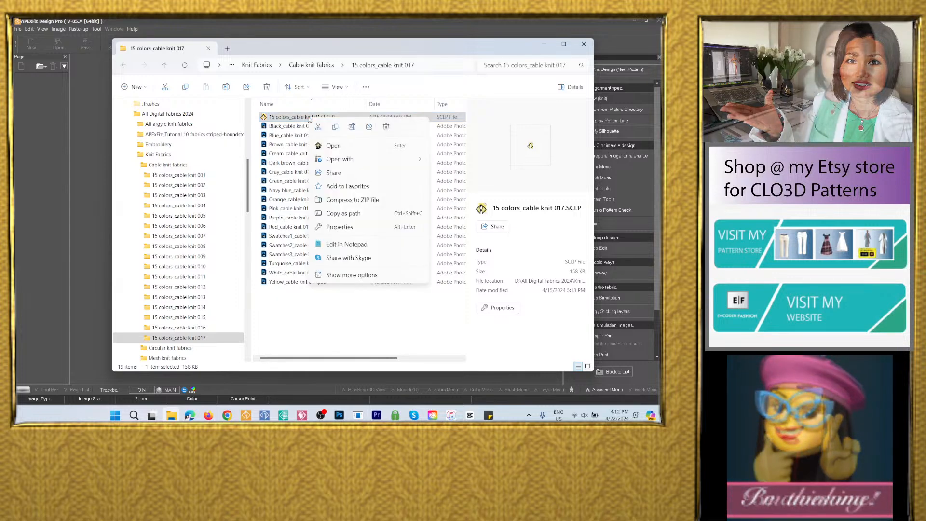
pyautogui.click(353, 130)
pyautogui.rightClick(316, 116)
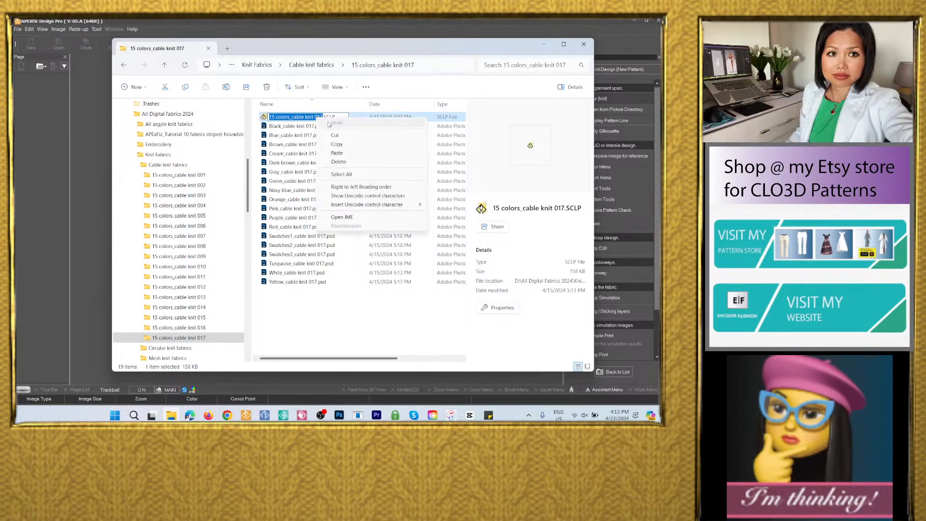
pyautogui.click(340, 144)
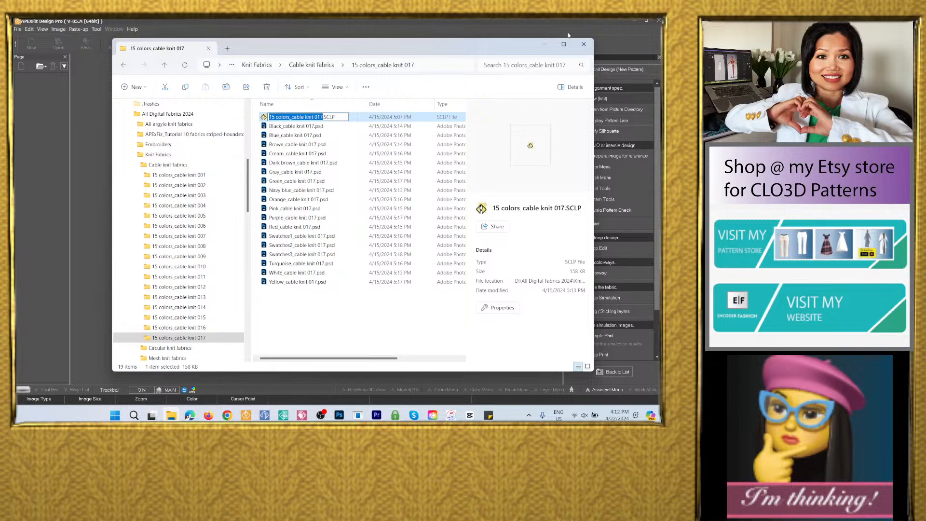
pyautogui.click(516, 25)
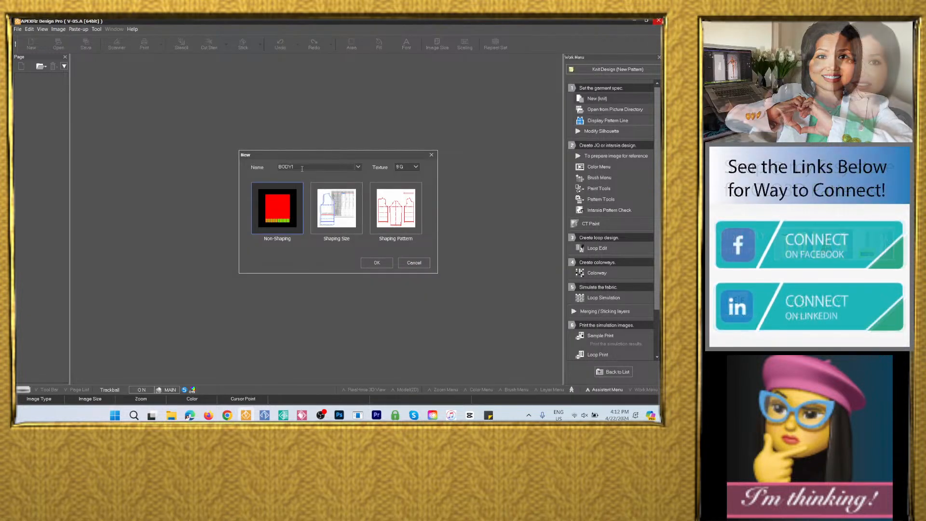
# Name the new 9 G non-shaping pattern "15 colors_cable knit 018", copying that name before creating the pattern
pyautogui.click(268, 167)
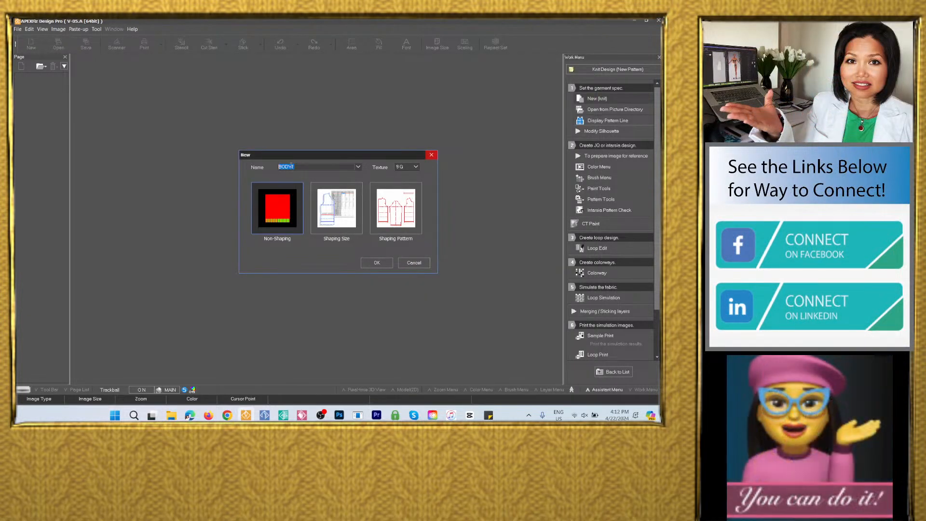
pyautogui.rightClick(290, 167)
pyautogui.click(307, 199)
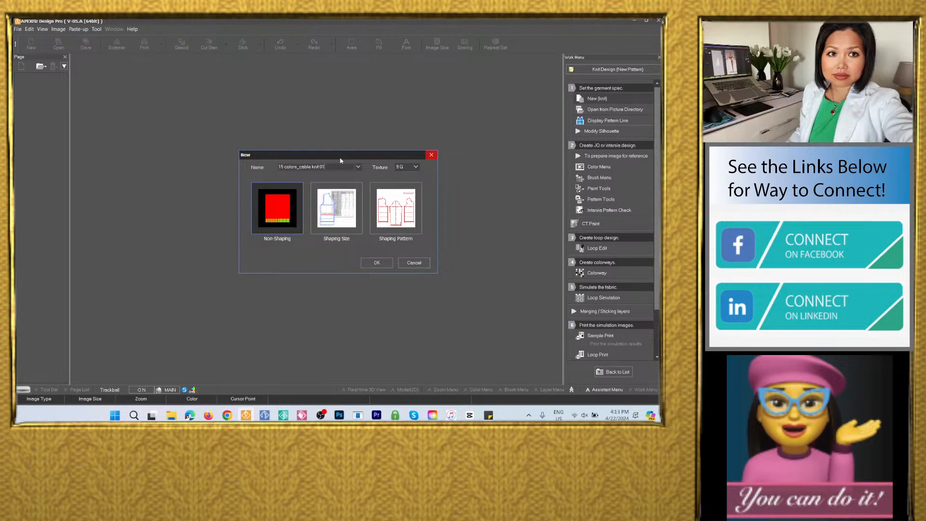
pyautogui.write('8')
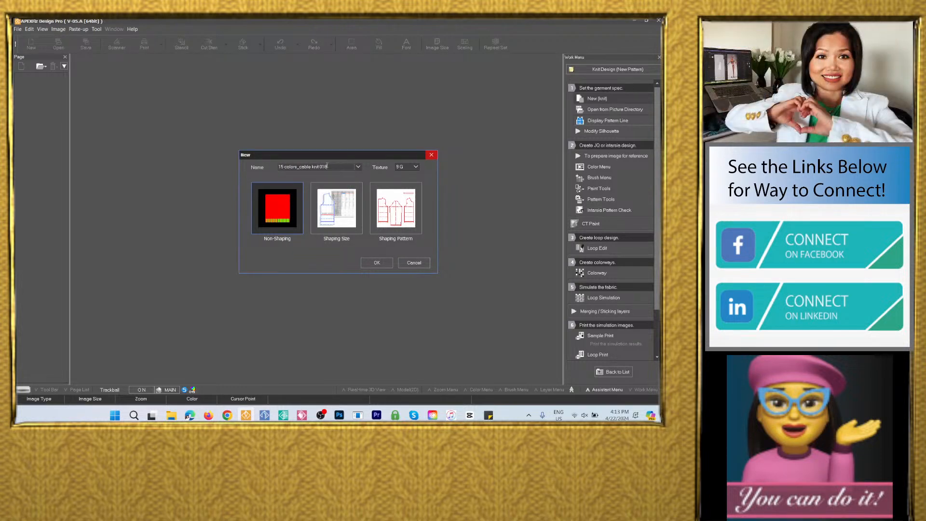
pyautogui.moveTo(328, 166); pyautogui.dragTo(276, 166)
pyautogui.rightClick(306, 165)
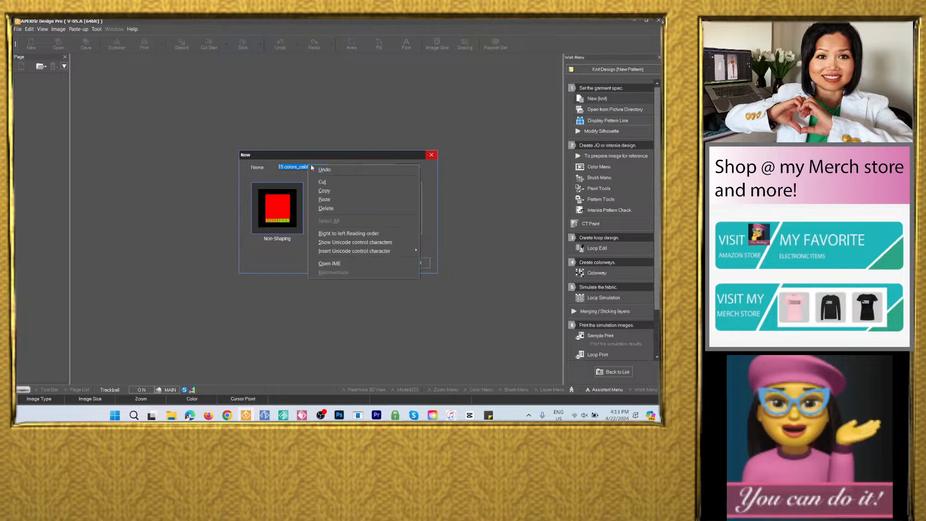
pyautogui.click(331, 190)
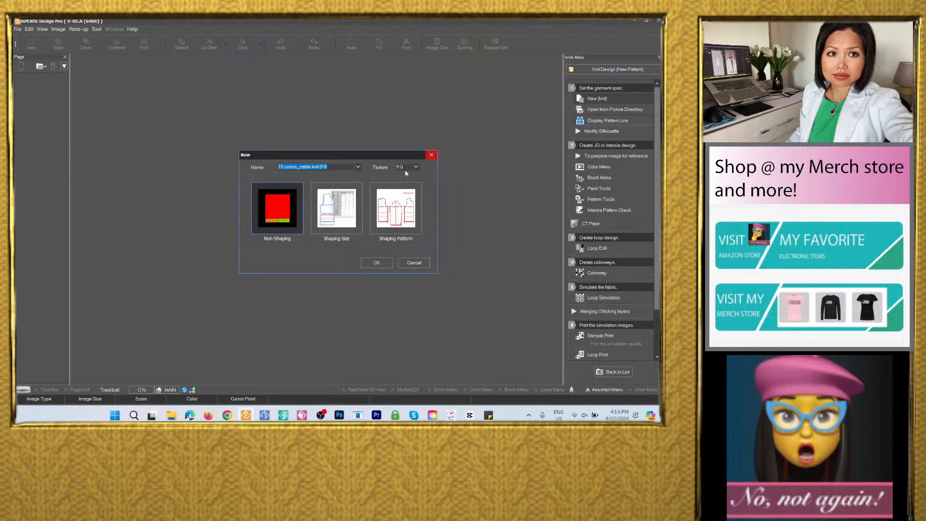
pyautogui.click(379, 264)
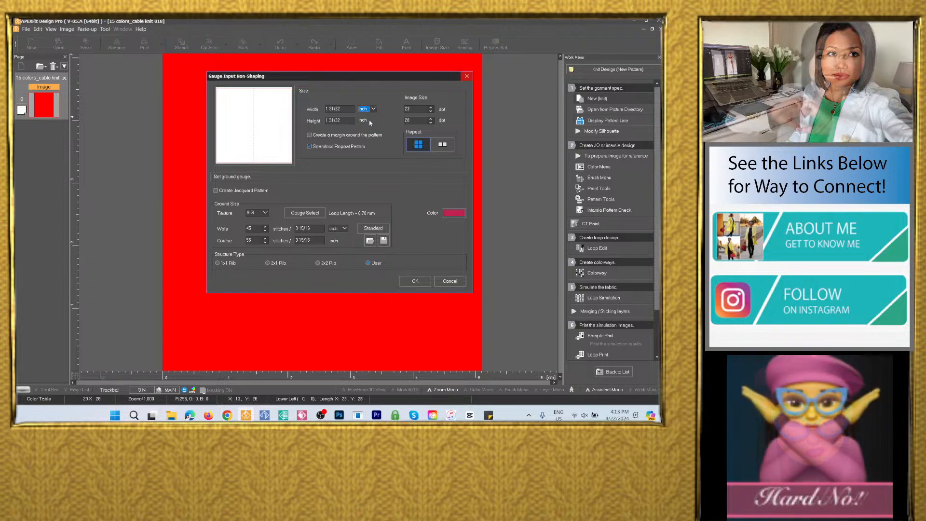
# Set the gauge input units to cm and the ground color to navy blue Pantone 19-4044 copied from the color note, accepting the settings
pyautogui.press('Down')
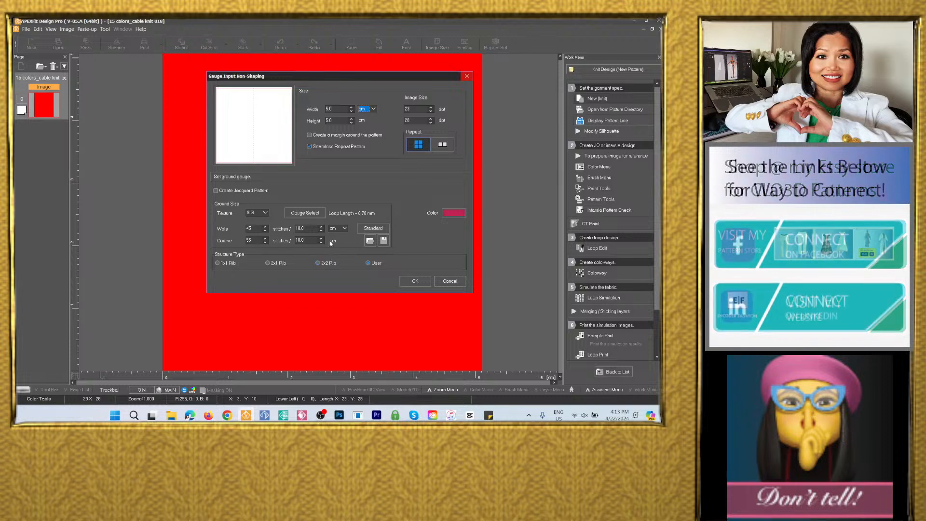
pyautogui.click(454, 217)
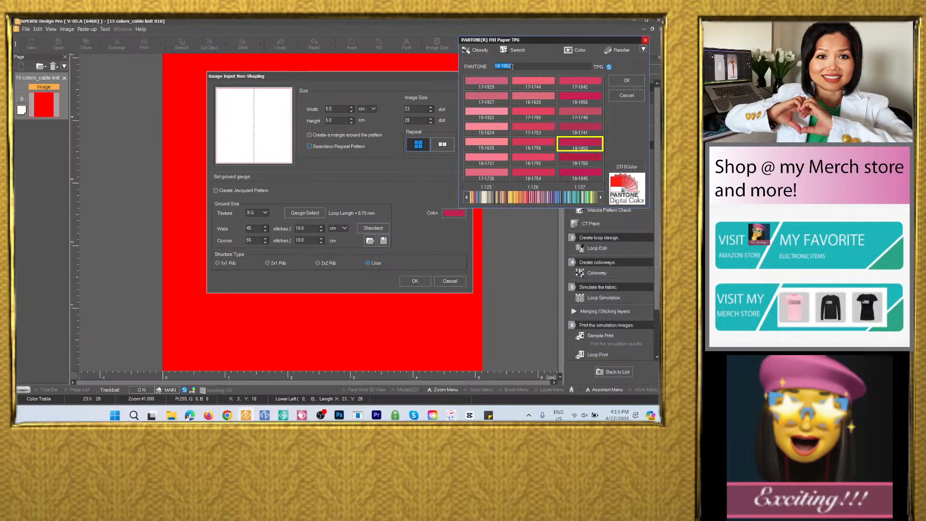
pyautogui.click(490, 416)
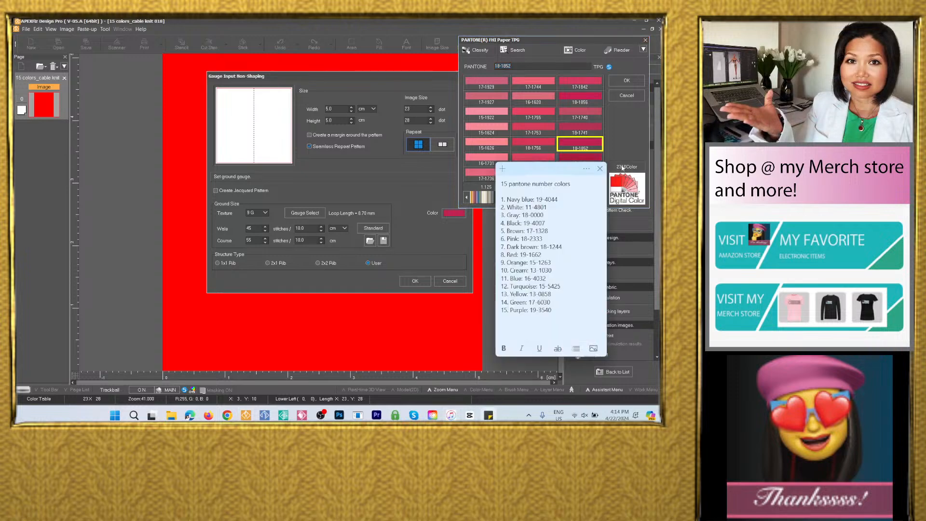
pyautogui.doubleClick(556, 199)
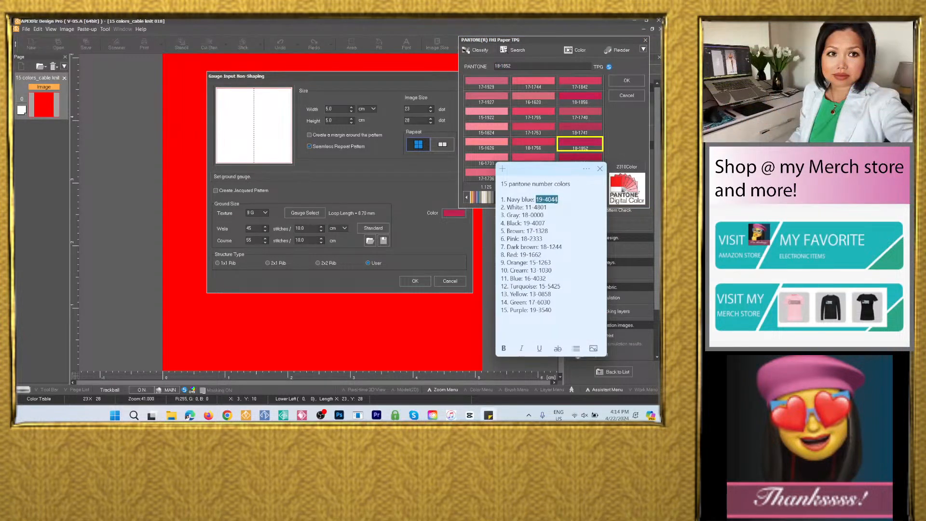
pyautogui.click(579, 210)
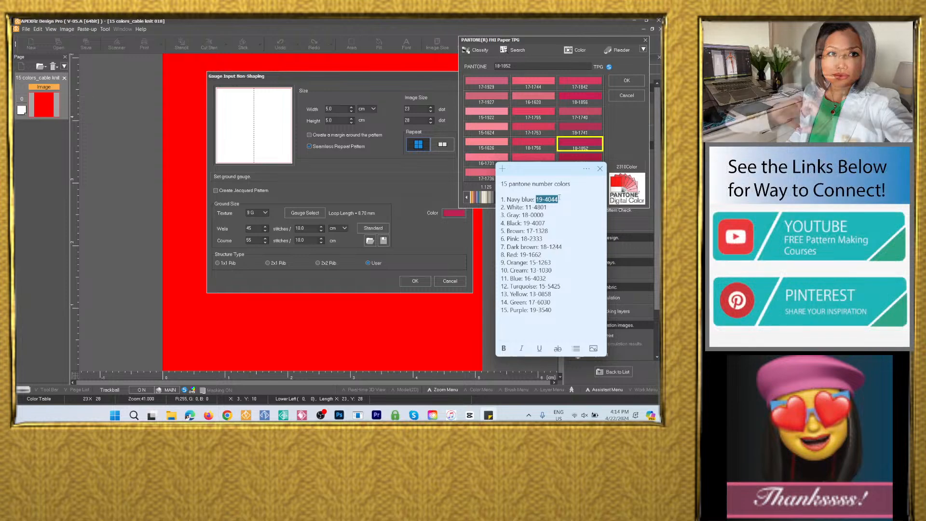
pyautogui.click(515, 65)
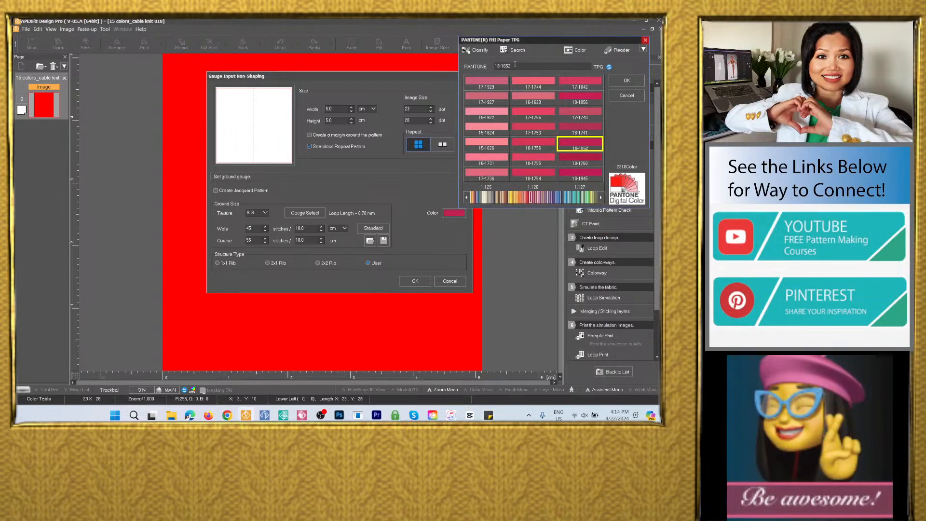
pyautogui.rightClick(515, 66)
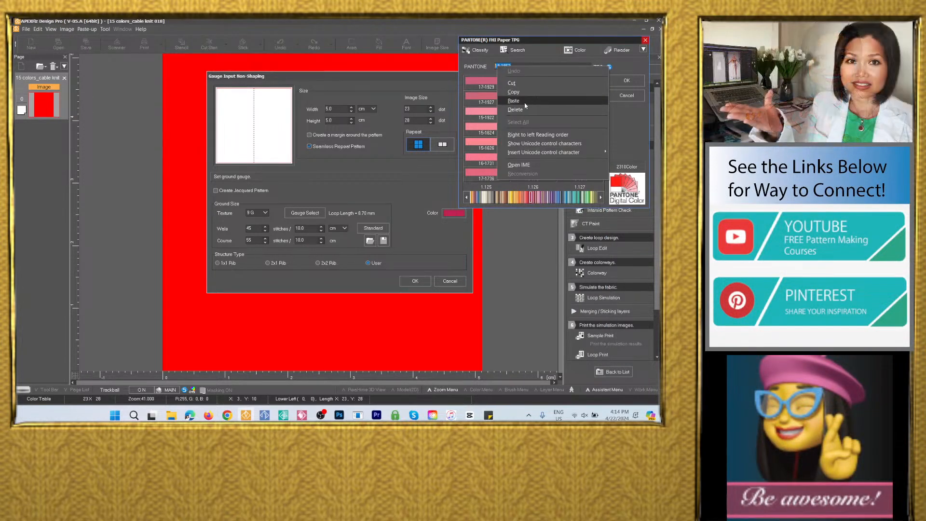
pyautogui.click(526, 100)
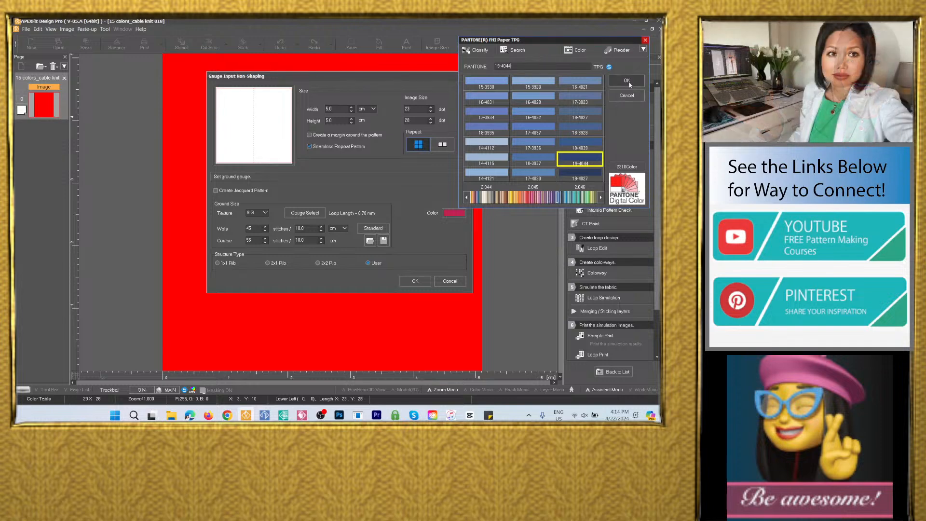
pyautogui.click(627, 81)
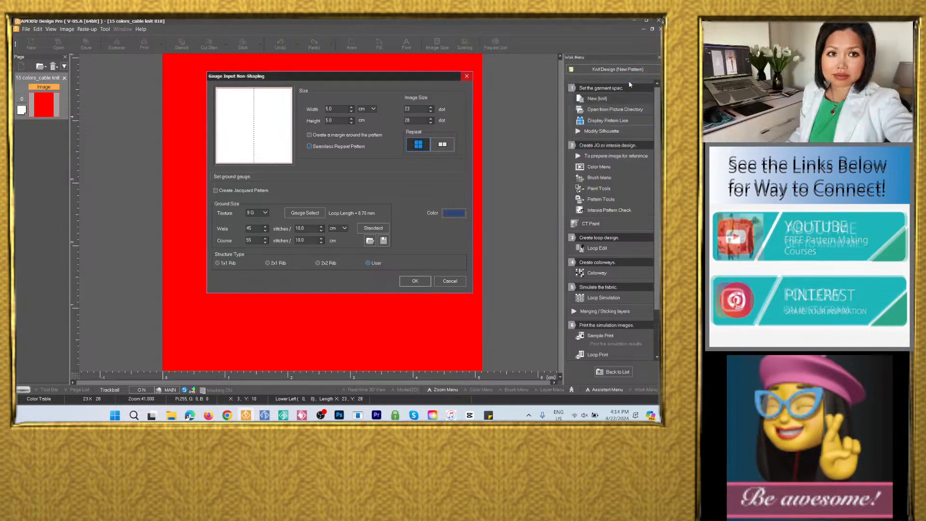
pyautogui.click(420, 283)
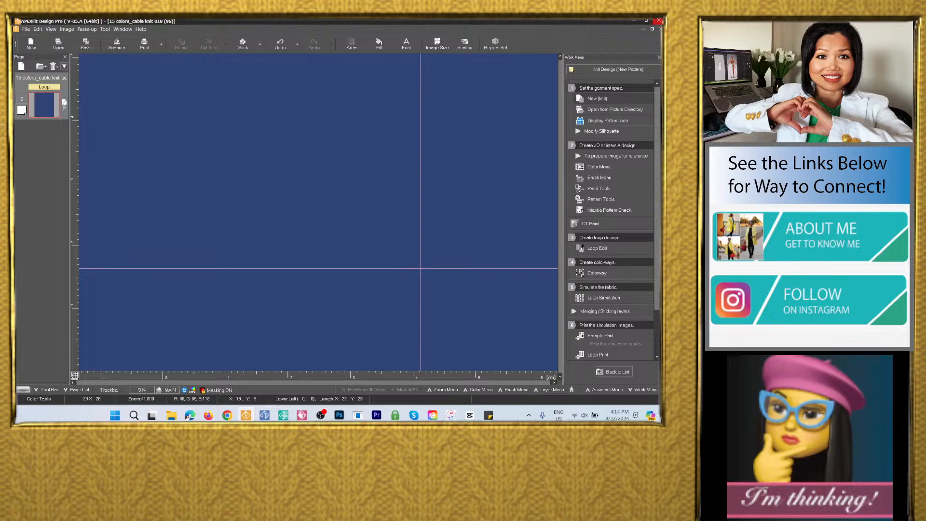
# Start Loop Edit on the navy pattern with the gauge resolution set to 200 dpi
pyautogui.scroll(-4, 385, 193)
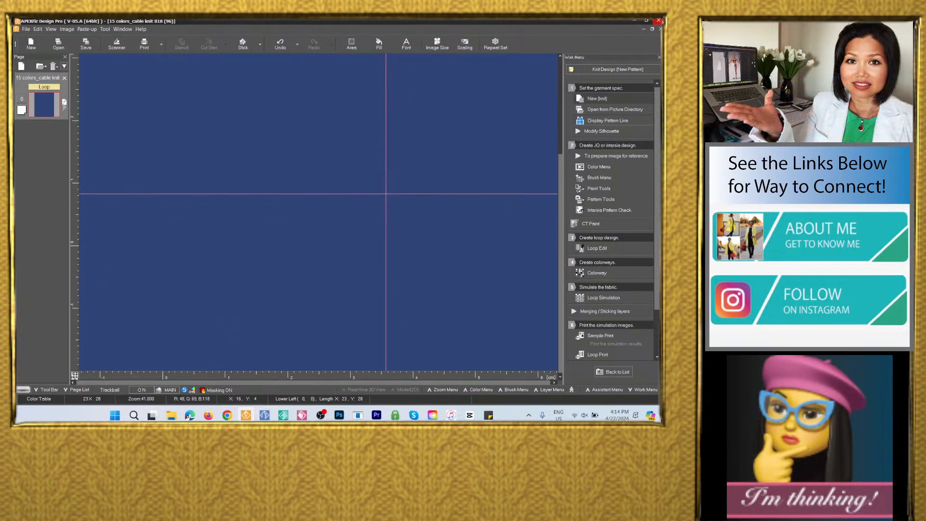
pyautogui.scroll(-2, 318, 212)
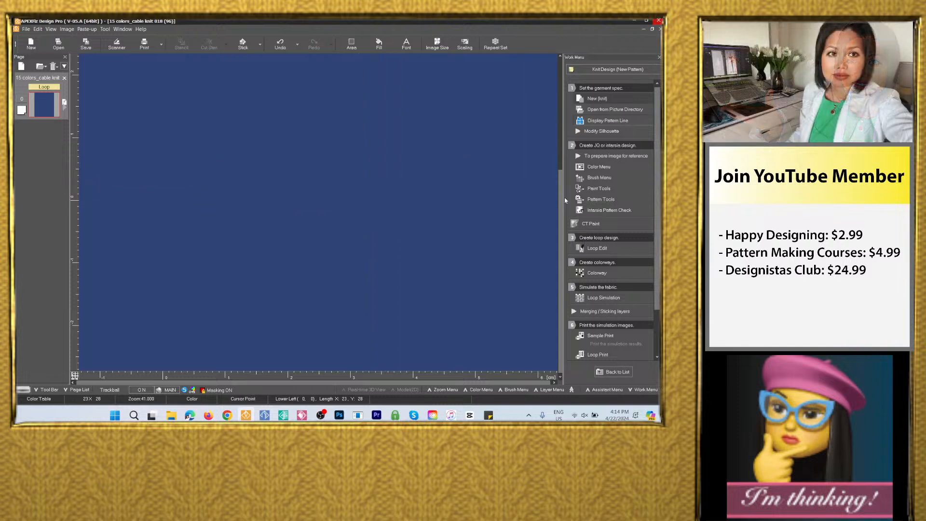
pyautogui.click(598, 249)
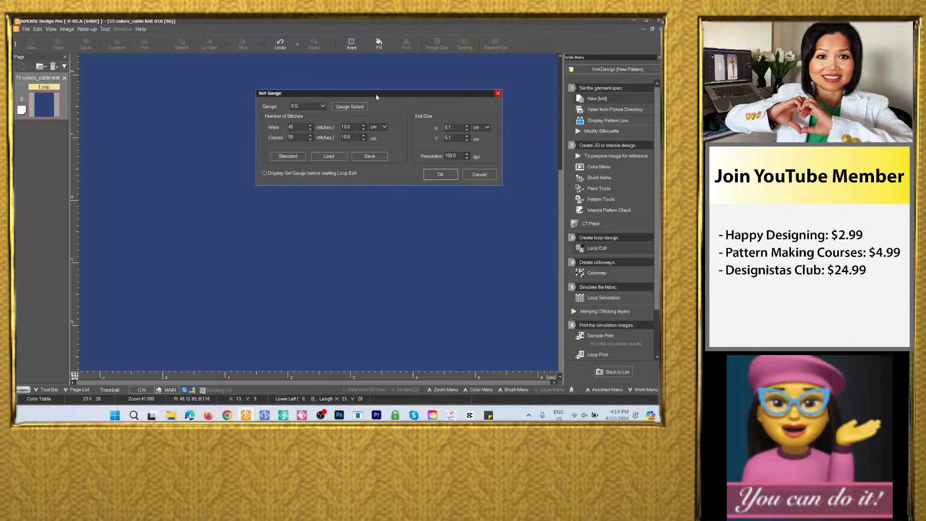
pyautogui.click(459, 158)
pyautogui.click(495, 162)
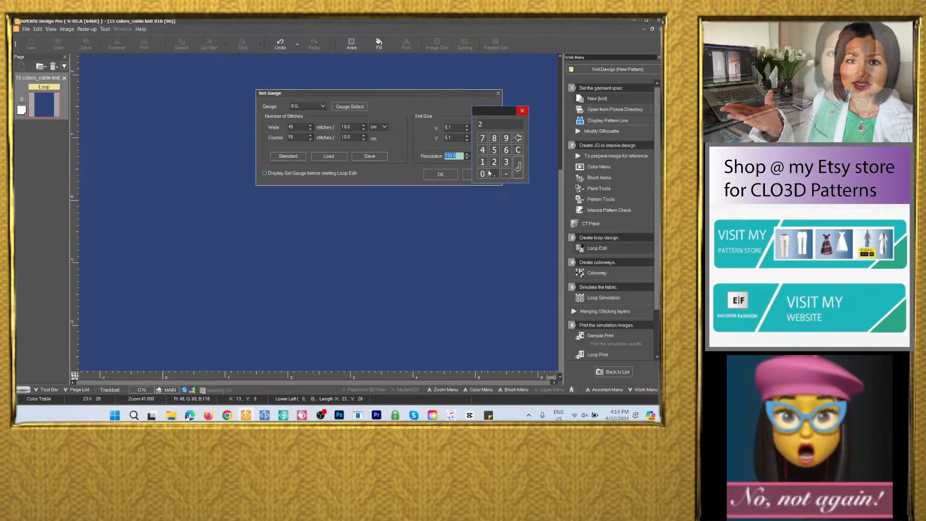
pyautogui.click(482, 173)
pyautogui.click(483, 174)
pyautogui.click(519, 173)
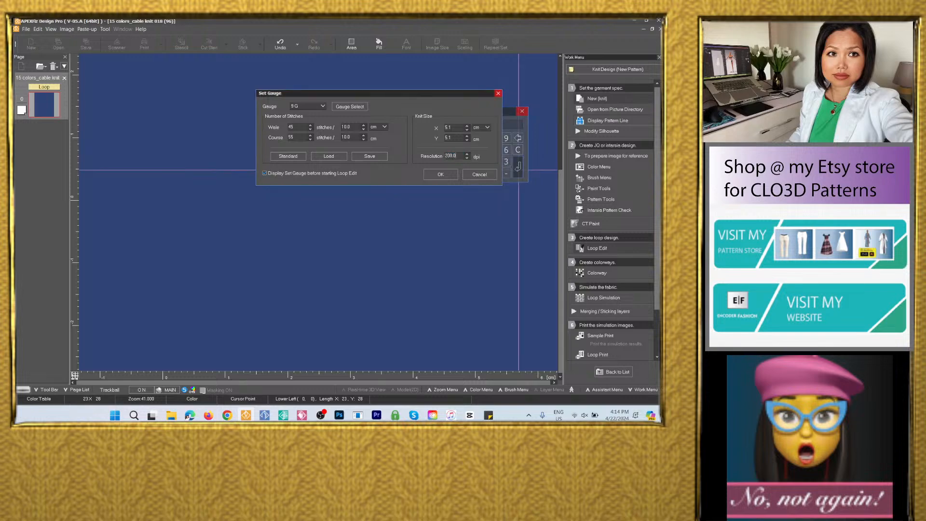
pyautogui.click(448, 178)
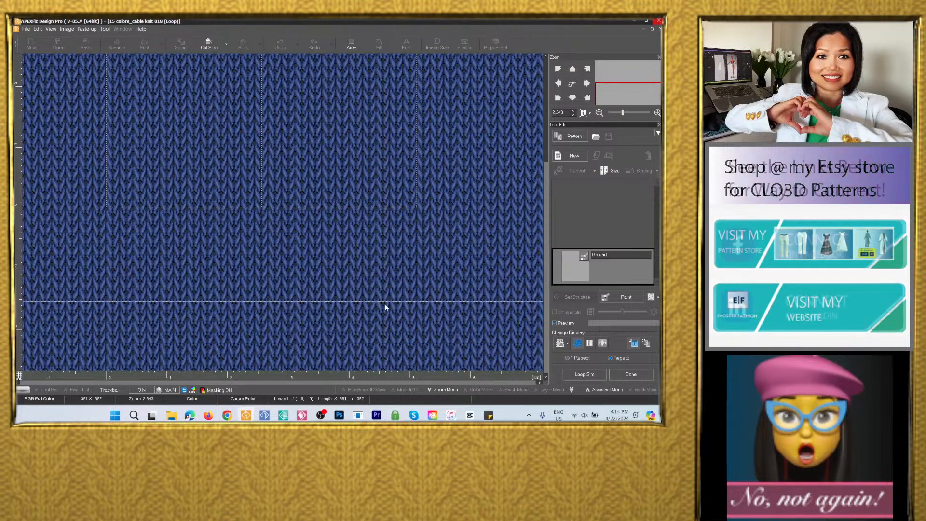
# Limit the loop structure display to 1 Repeat so only the ground's single repeat is shown
pyautogui.scroll(-3, 392, 312)
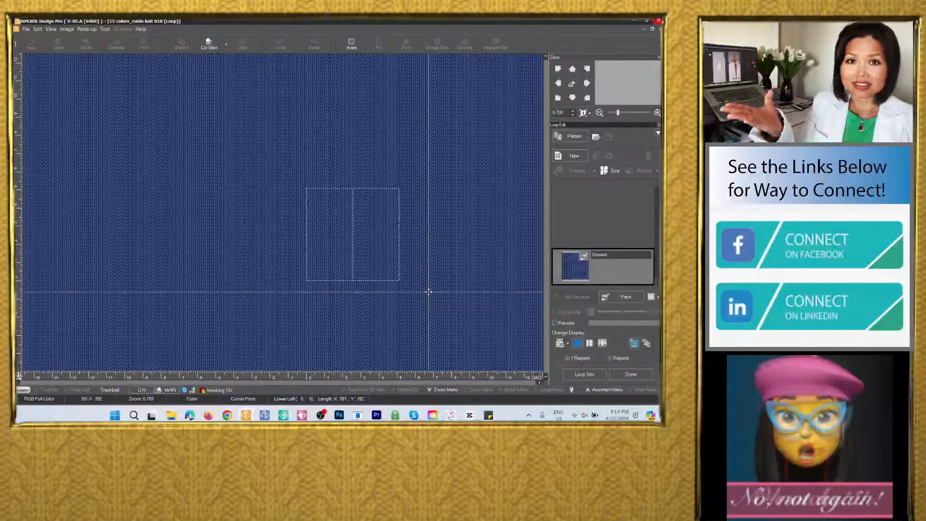
pyautogui.scroll(2, 428, 290)
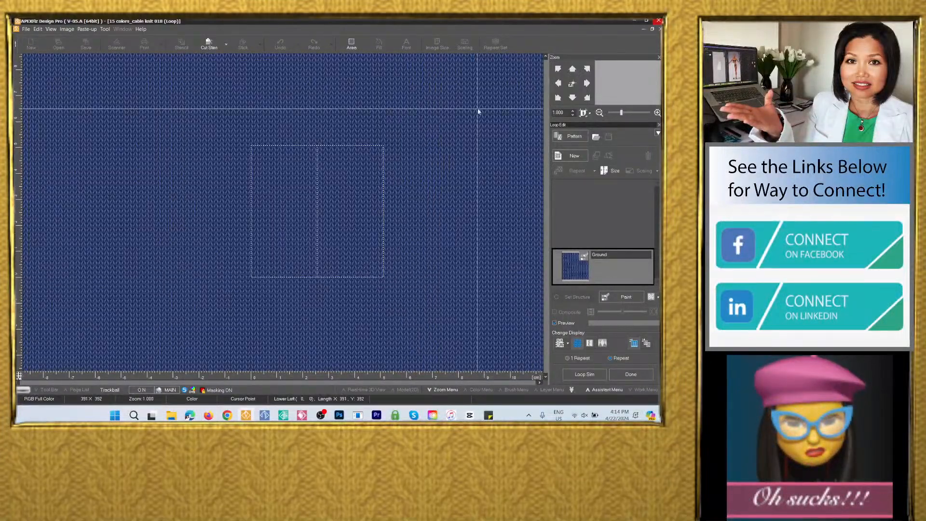
pyautogui.click(569, 358)
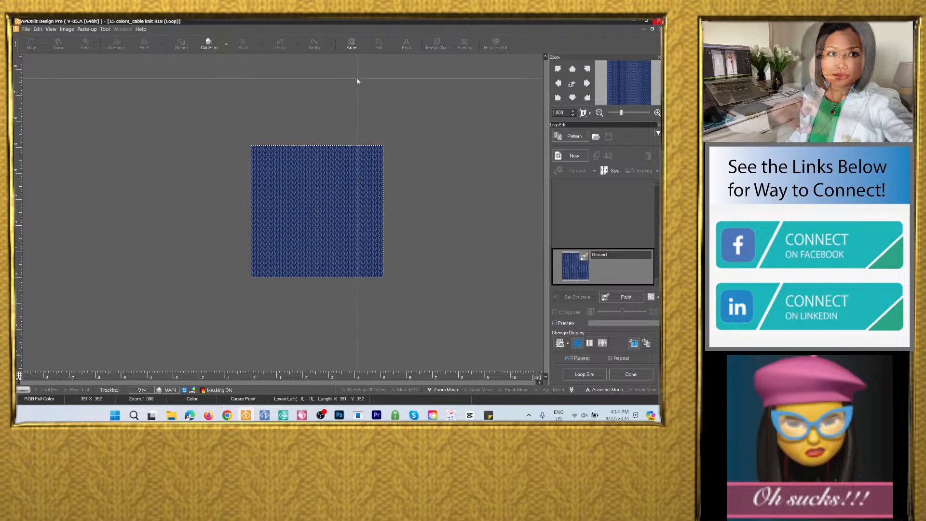
# Insert structure pattern 018 from the Cable1 category and place it against the ground's lower-left corner
pyautogui.click(574, 137)
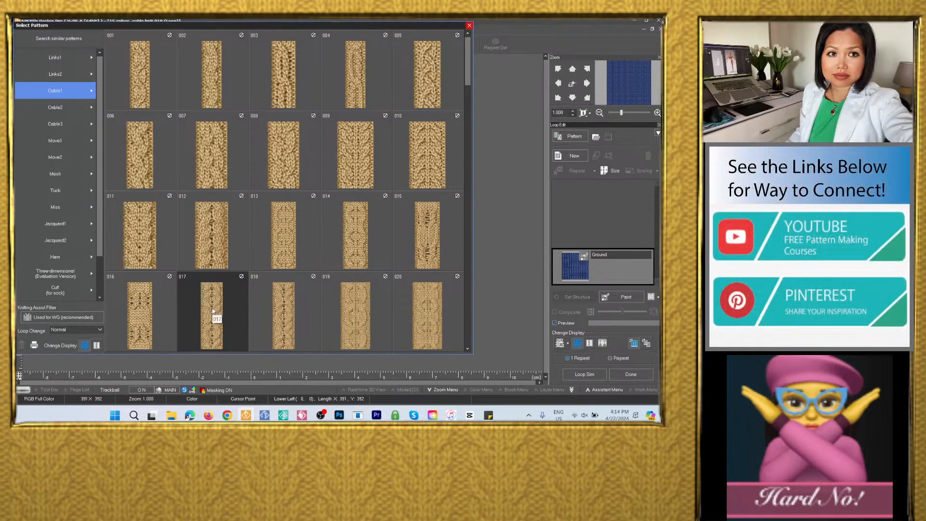
pyautogui.doubleClick(289, 308)
pyautogui.click(290, 310)
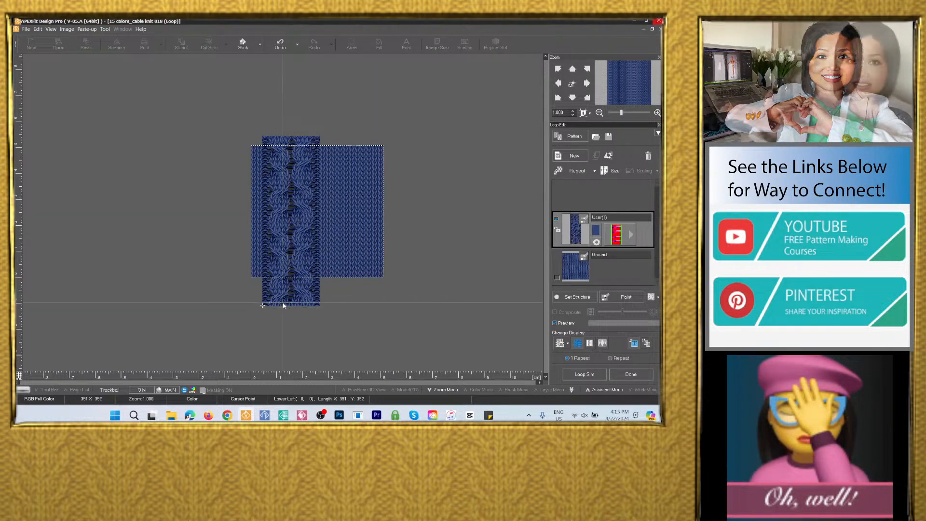
pyautogui.click(572, 84)
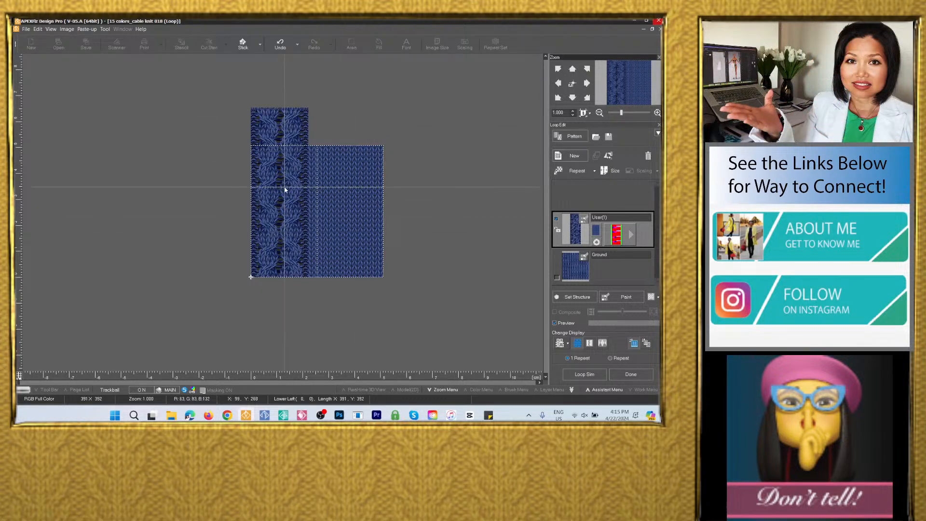
# Resize the Ground structure to match the cable pattern, with its upper right at 9, 35, about 2.22 × 6.55 cm
pyautogui.click(615, 272)
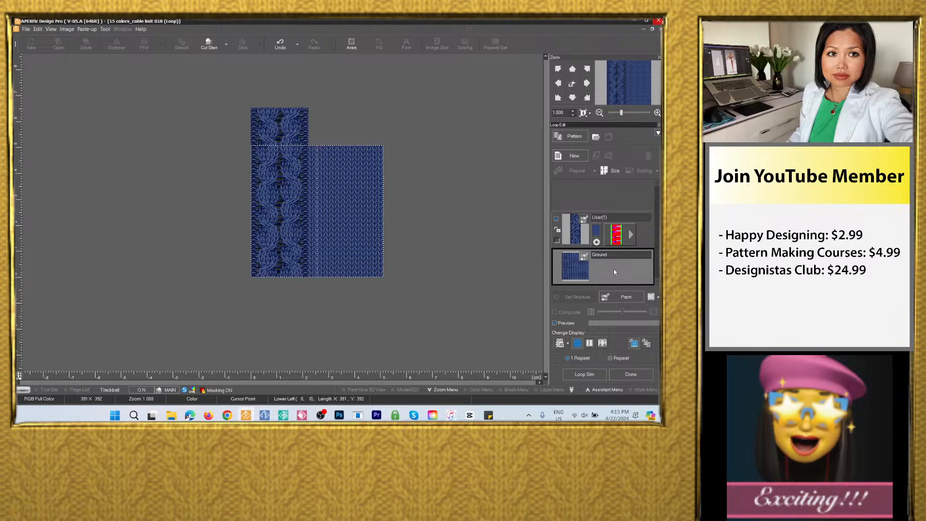
pyautogui.click(613, 171)
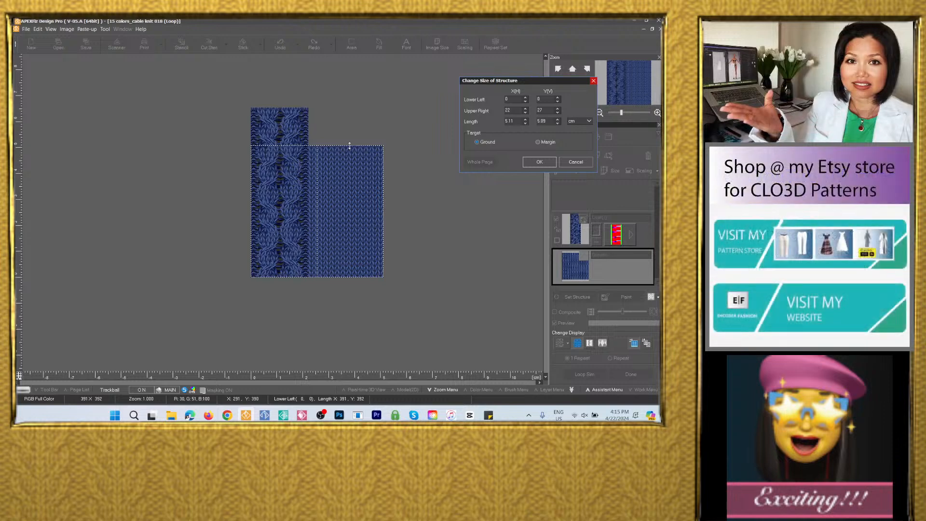
pyautogui.moveTo(350, 147); pyautogui.dragTo(345, 108)
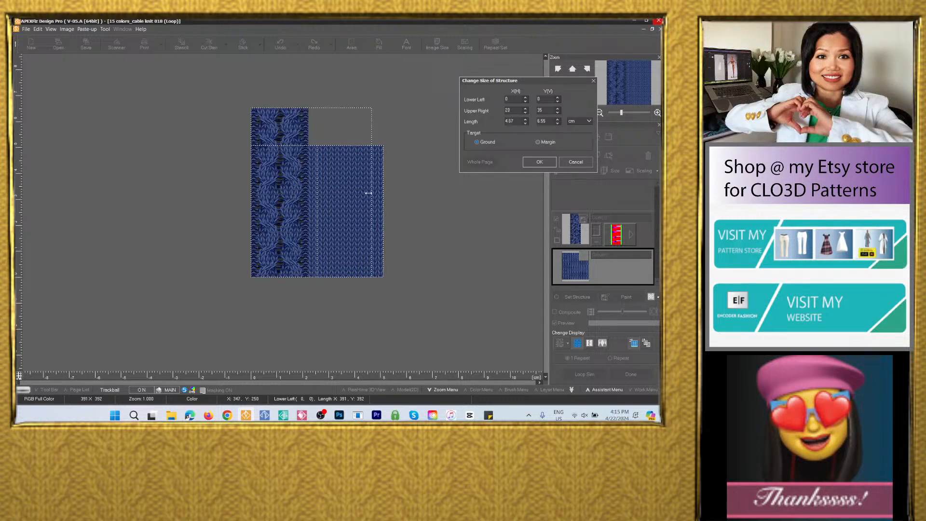
pyautogui.moveTo(368, 193); pyautogui.dragTo(308, 192)
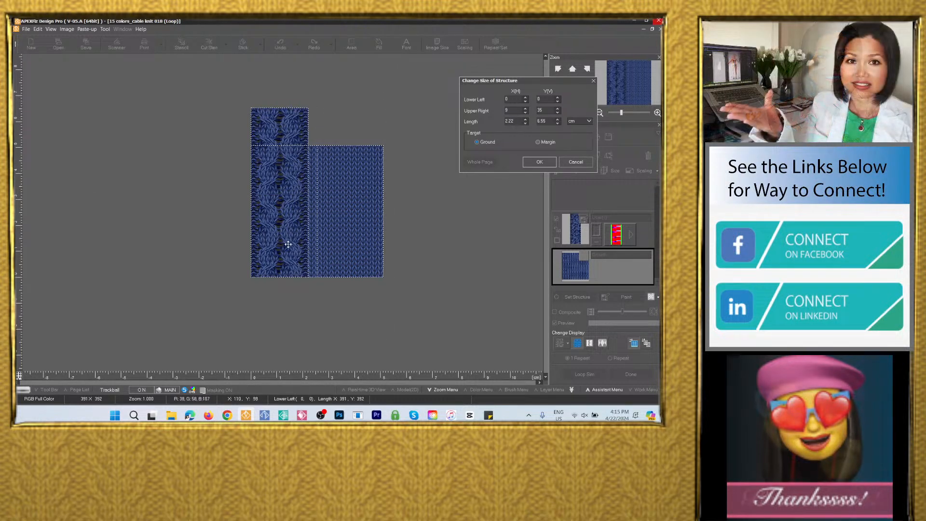
pyautogui.click(548, 165)
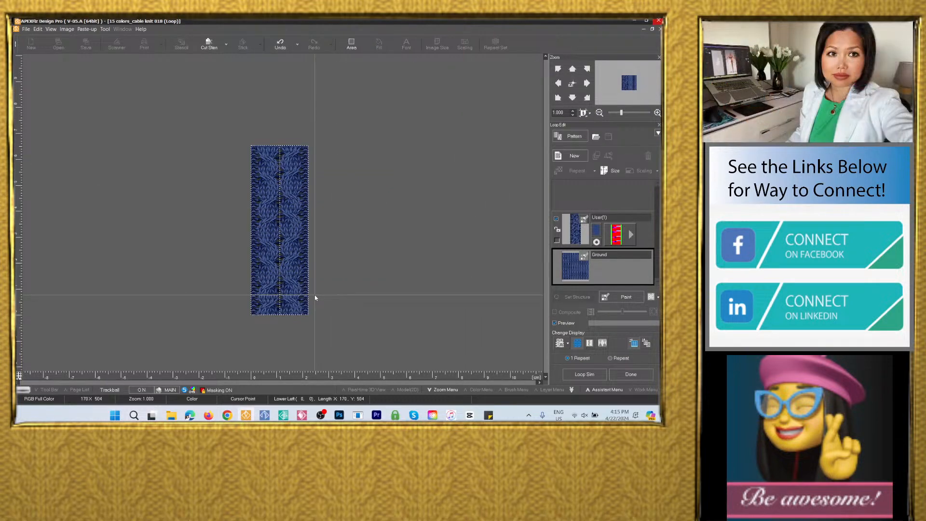
# Display the cable structure in Repeat mode and examine the continuous pattern at several magnifications
pyautogui.click(611, 360)
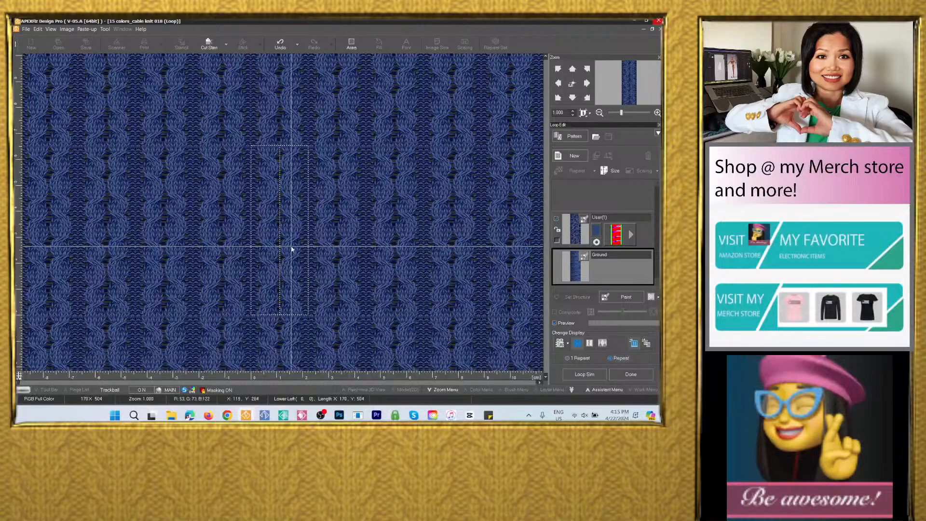
pyautogui.scroll(-2, 363, 312)
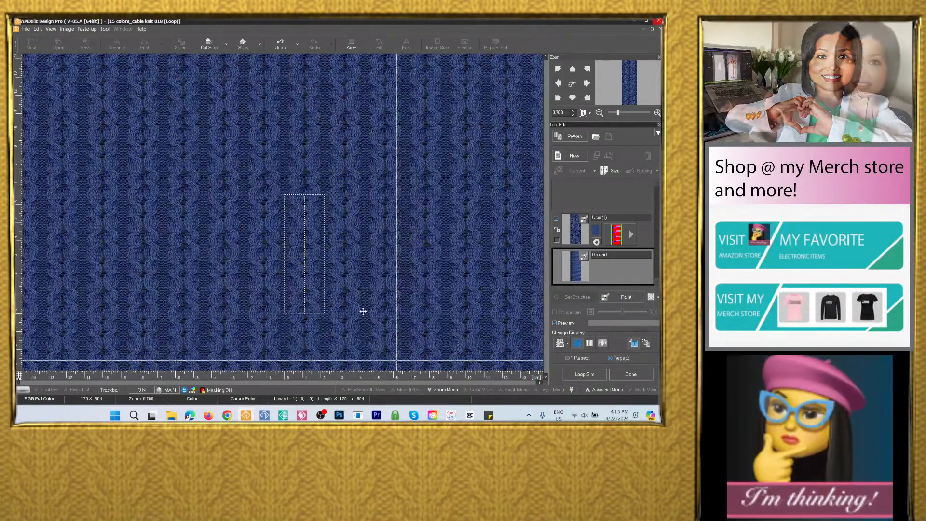
pyautogui.scroll(5, 339, 307)
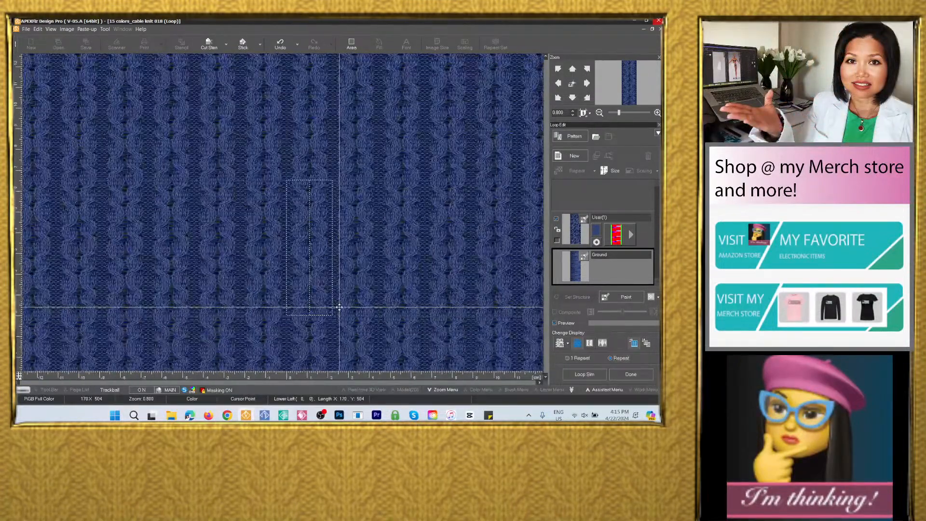
pyautogui.scroll(-6, 338, 248)
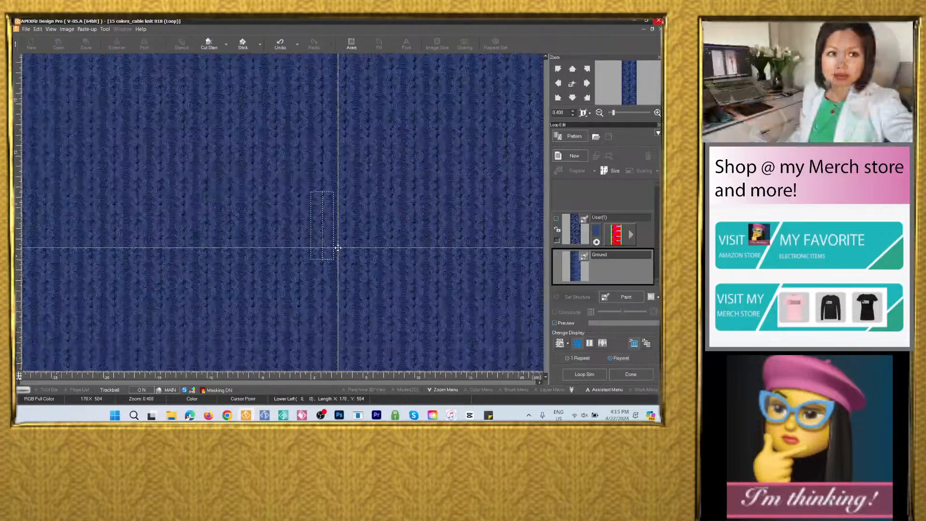
pyautogui.scroll(-1, 338, 248)
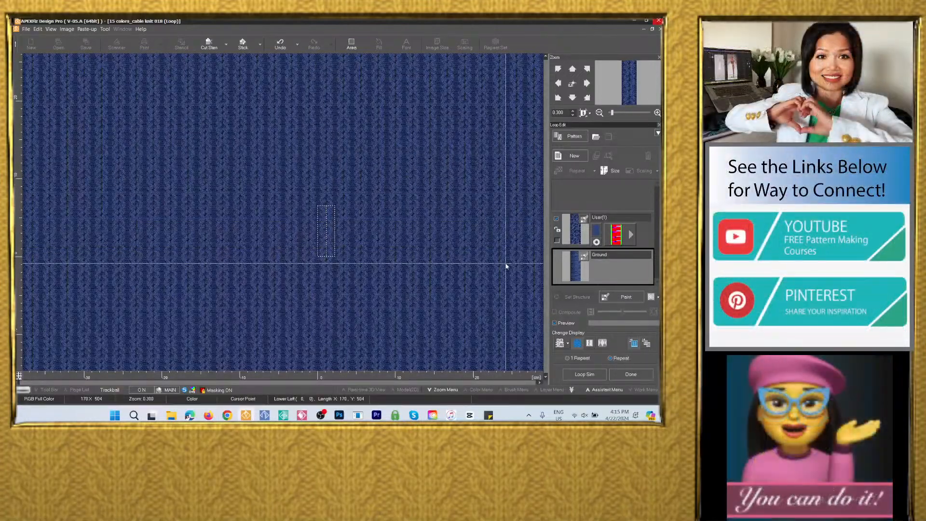
pyautogui.scroll(3, 447, 161)
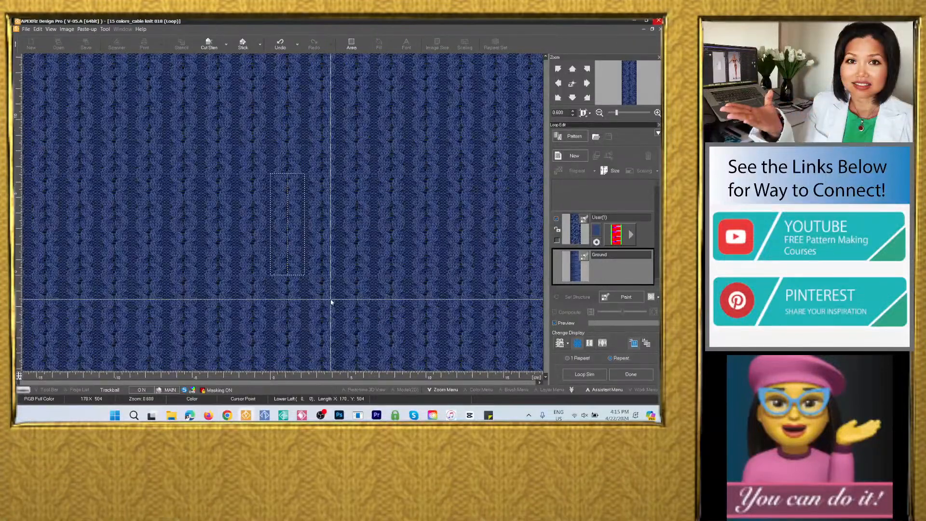
# Execute the Loop Simulation for colorway Col1 with a new page, proceeding to the yarn setup
pyautogui.click(585, 375)
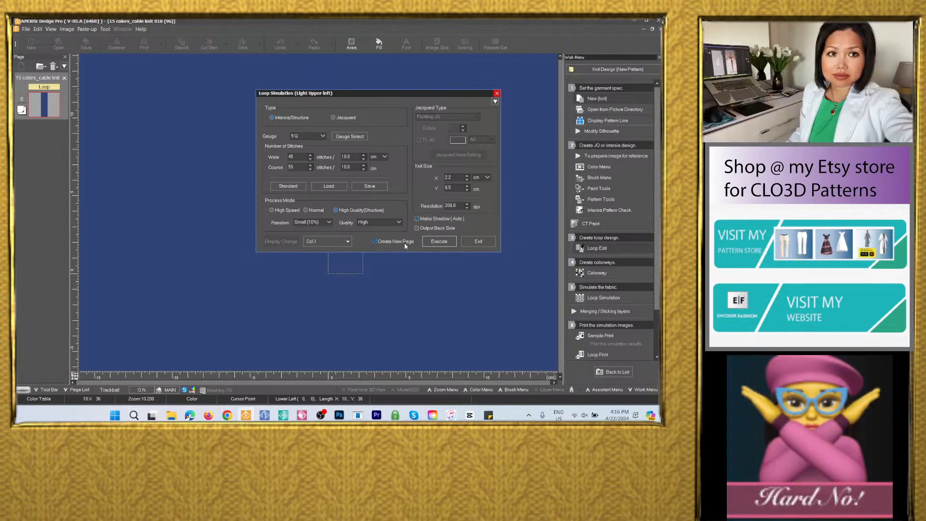
pyautogui.click(344, 242)
pyautogui.click(330, 287)
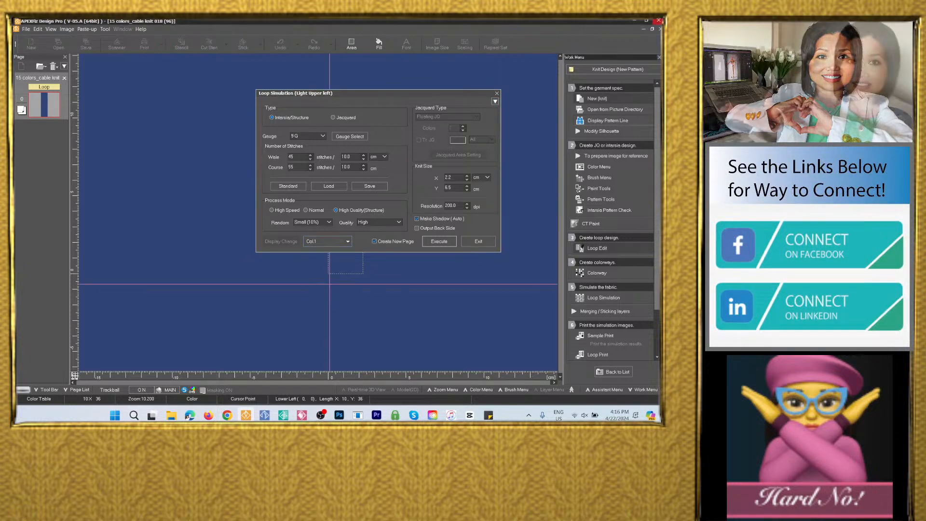
pyautogui.click(446, 243)
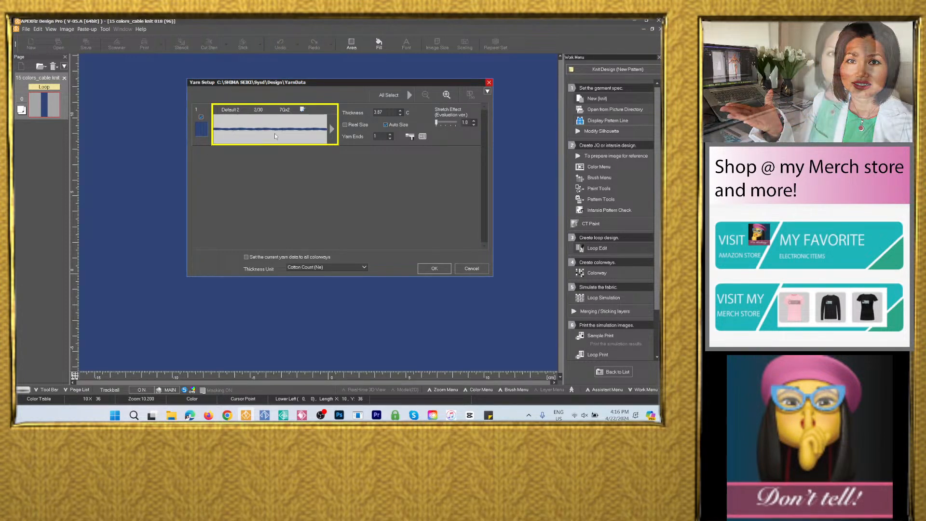
# Browse the yarn specifications and assign the Default 2 yarn from the LoopDefault folder to the navy color
pyautogui.doubleClick(300, 134)
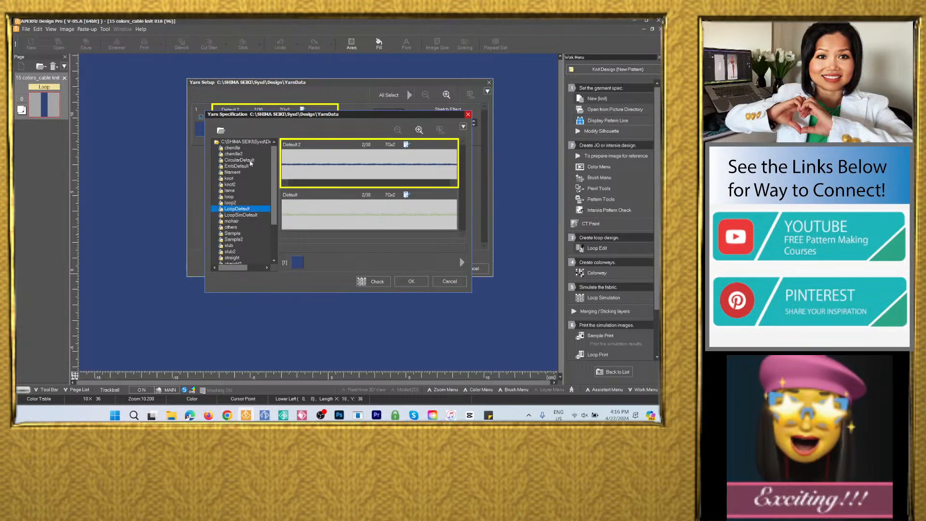
pyautogui.click(348, 213)
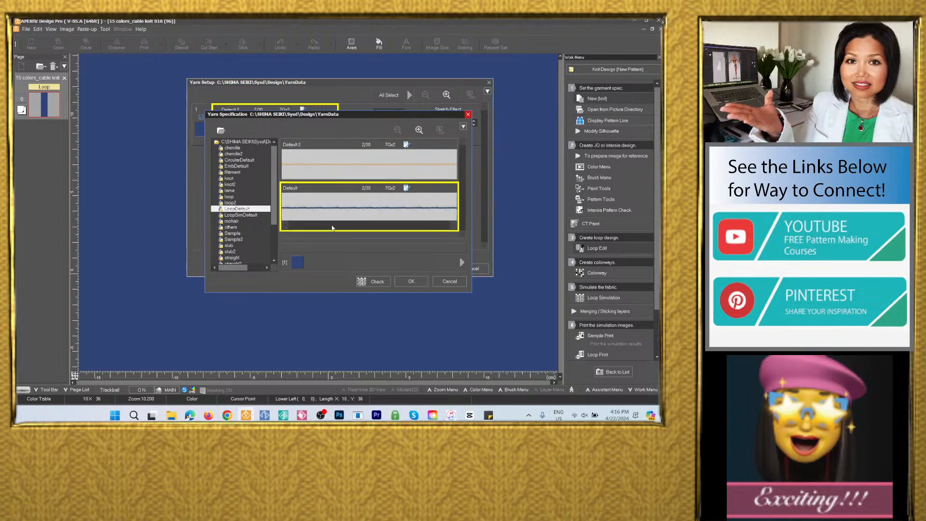
pyautogui.click(230, 198)
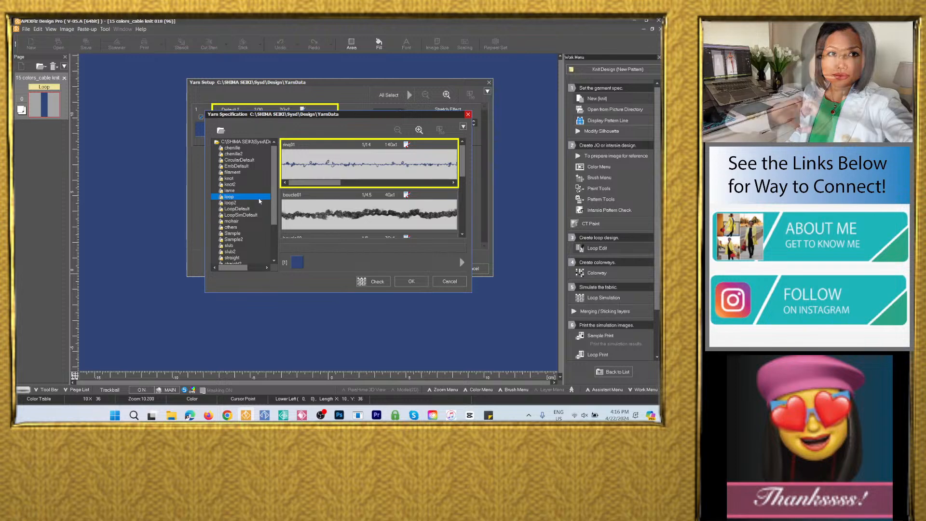
pyautogui.click(250, 210)
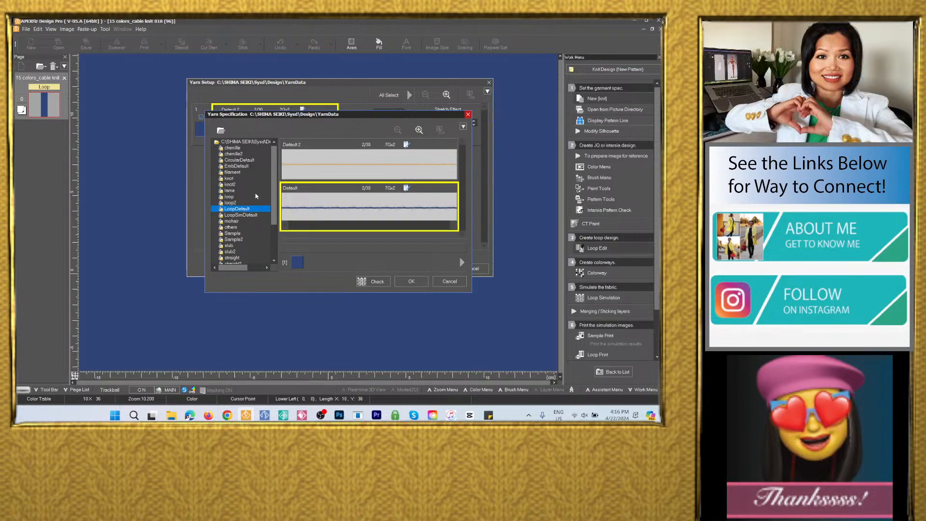
pyautogui.click(346, 157)
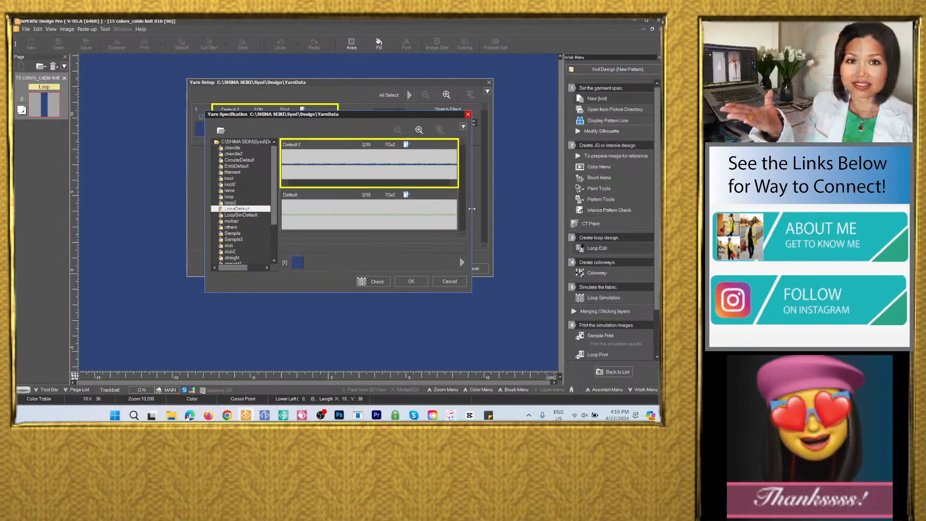
pyautogui.click(411, 282)
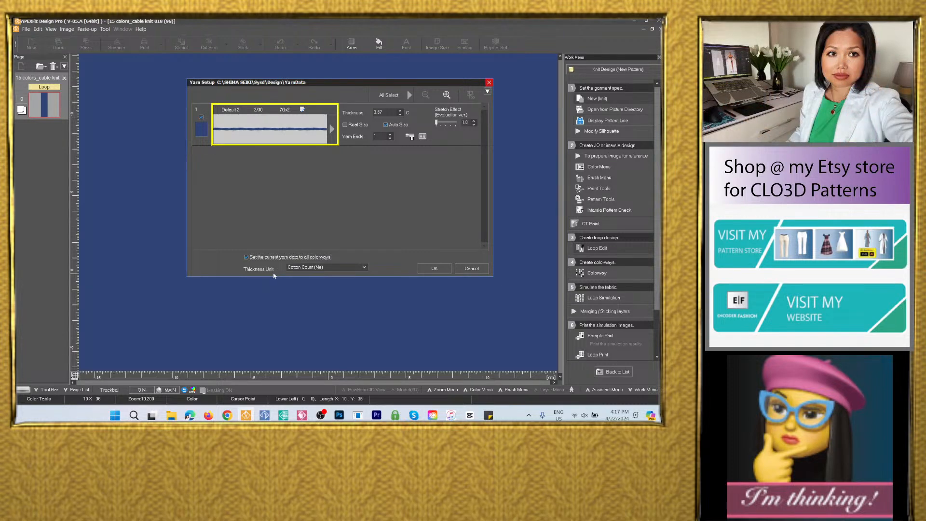
# Set the yarn thickness unit to Cotton Count (Ne) and generate the loop simulation image
pyautogui.click(336, 269)
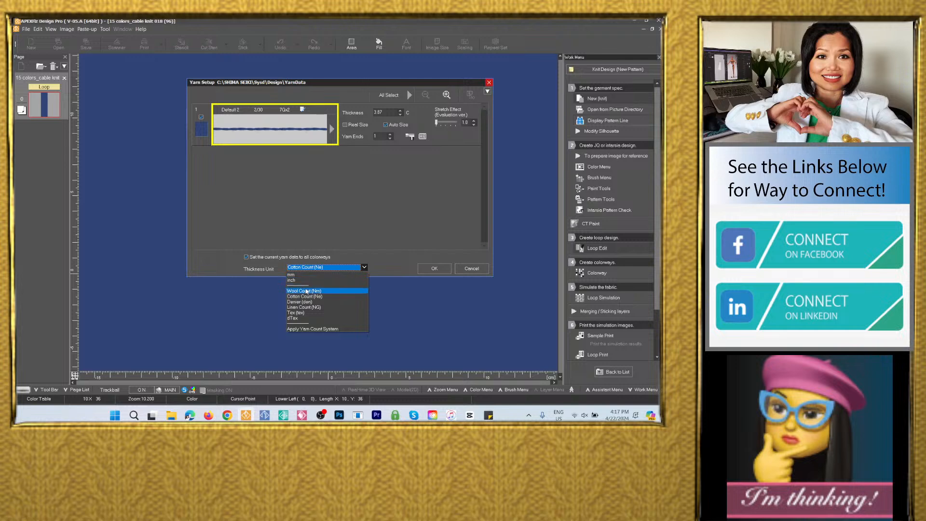
pyautogui.click(332, 298)
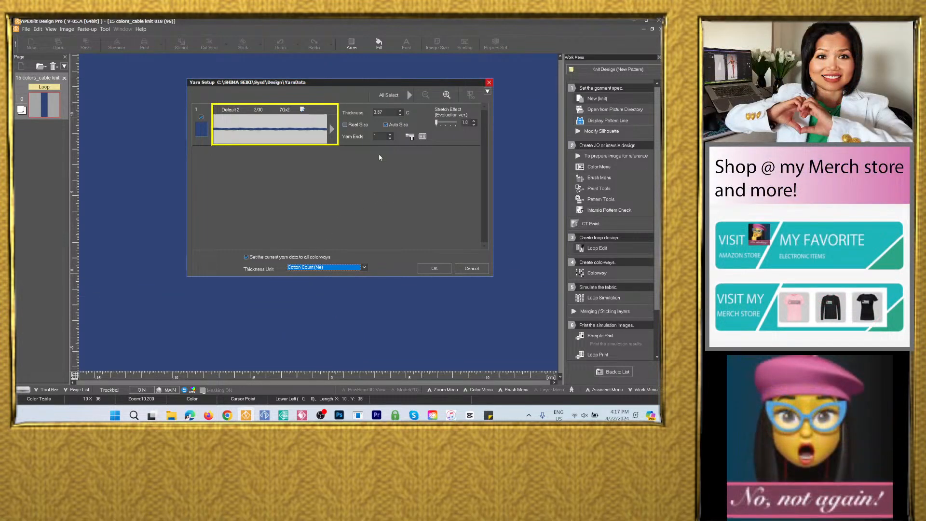
pyautogui.click(440, 268)
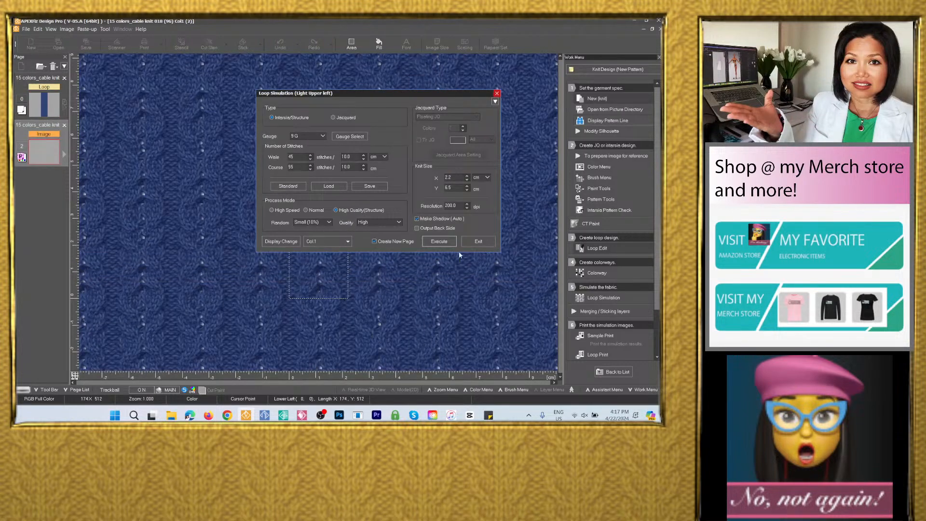
# Close the Loop Simulation dialog and examine the repeated navy cable fabric at several magnifications
pyautogui.click(485, 245)
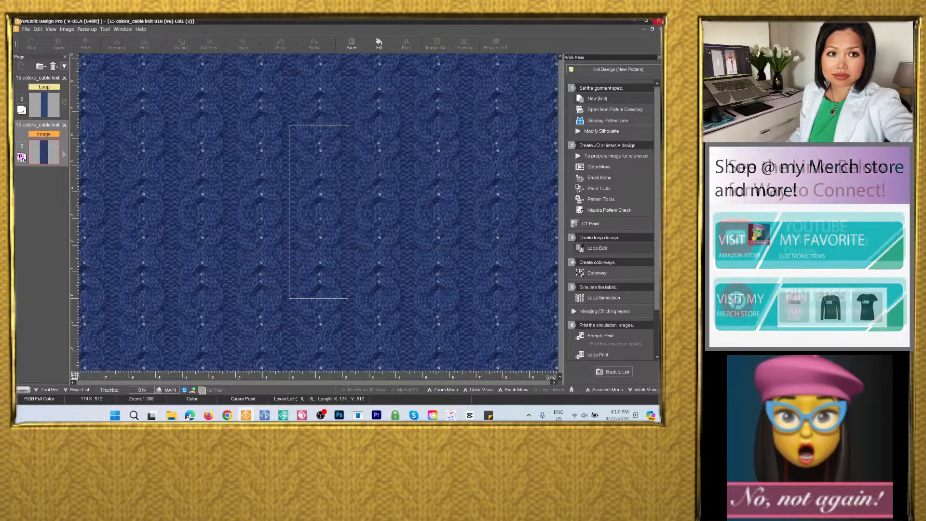
pyautogui.scroll(-3, 346, 302)
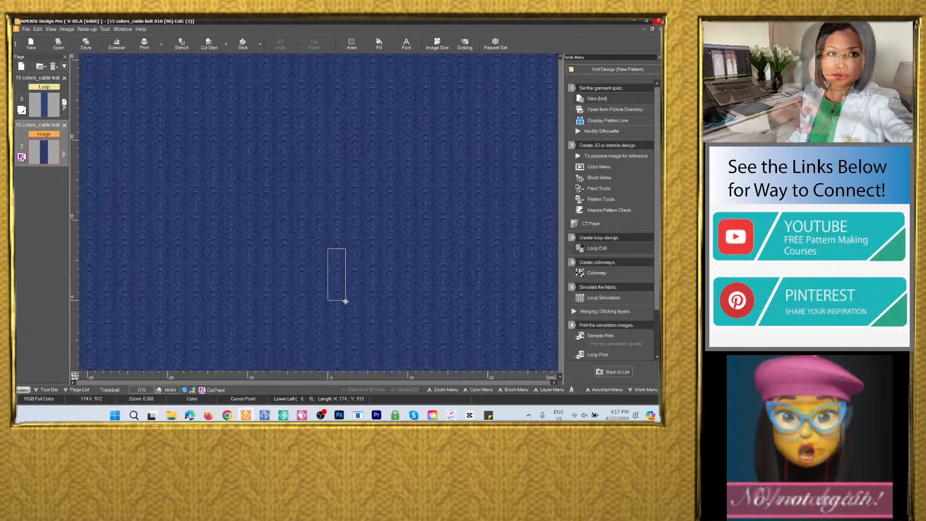
pyautogui.scroll(2, 347, 281)
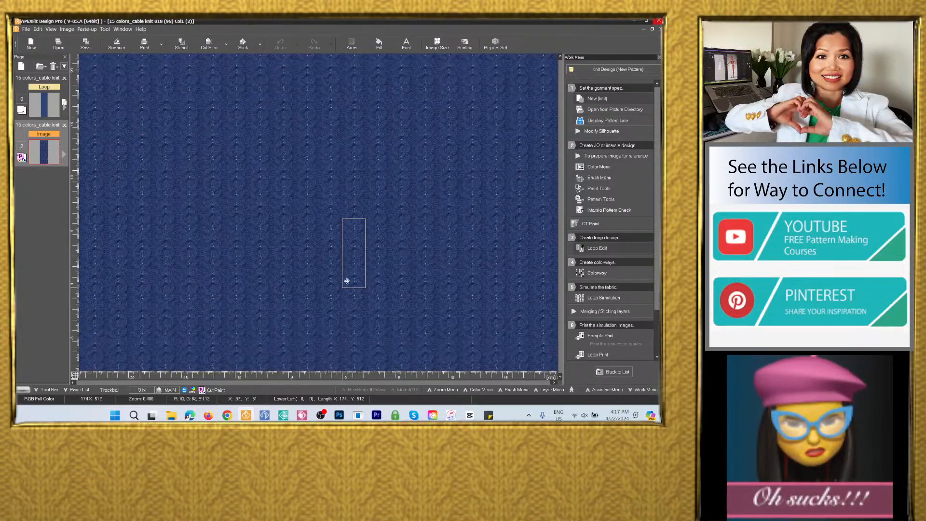
pyautogui.scroll(-2, 340, 260)
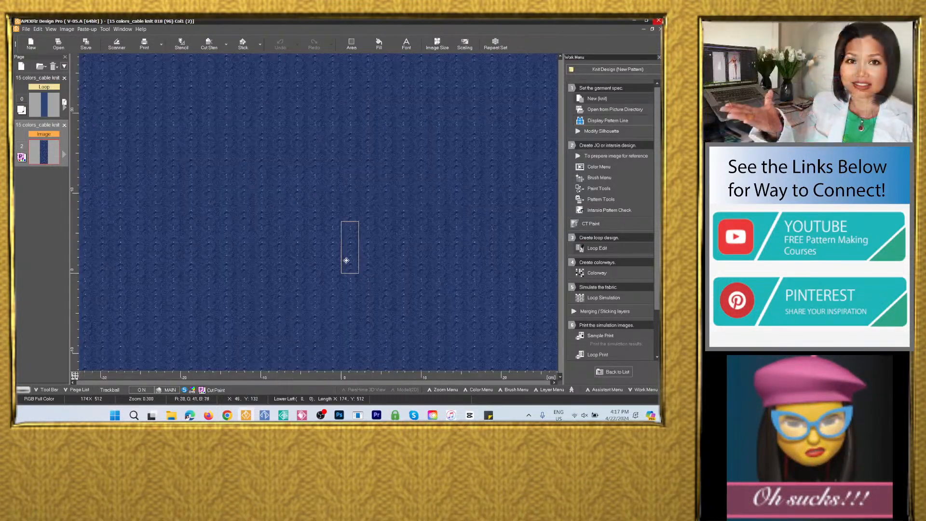
pyautogui.scroll(1, 330, 262)
pyautogui.scroll(1, 332, 264)
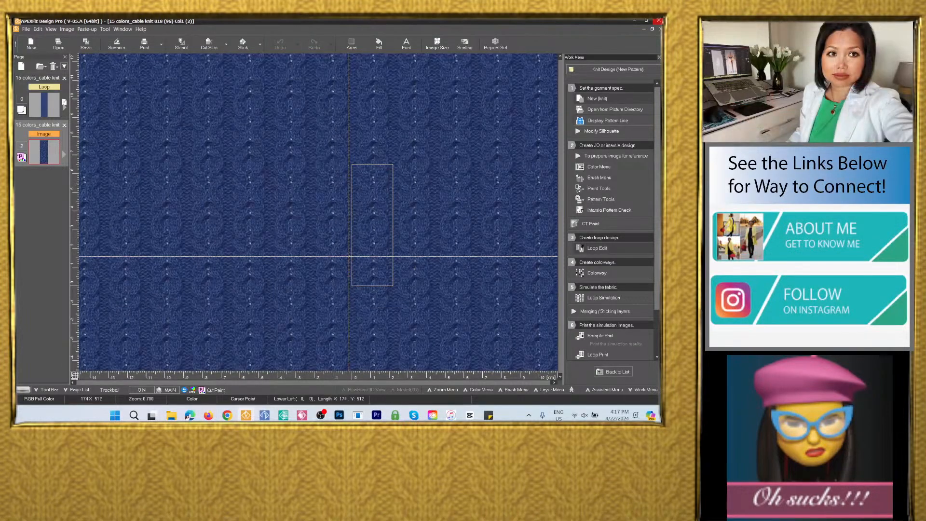
pyautogui.scroll(-1, 359, 248)
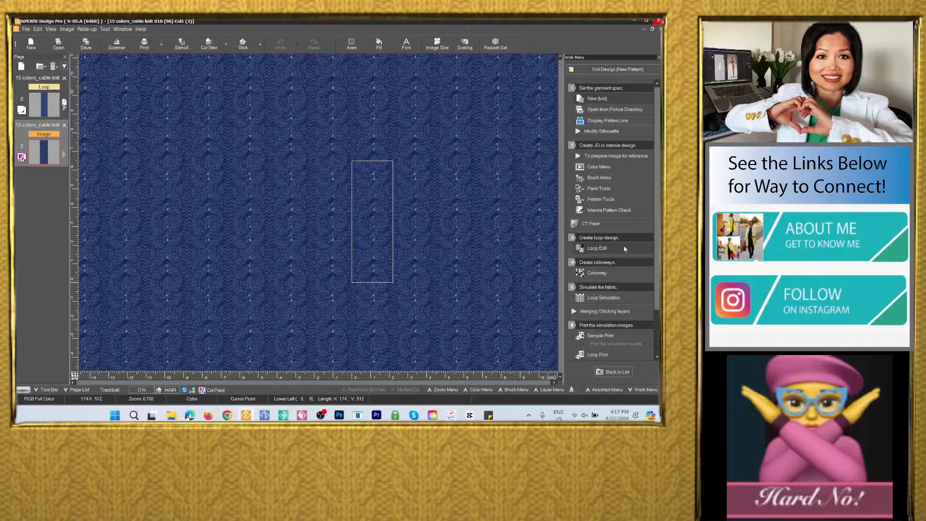
# Enter Colorway mode and add new colorways until there are 15, Col 1 to Col 15
pyautogui.click(603, 274)
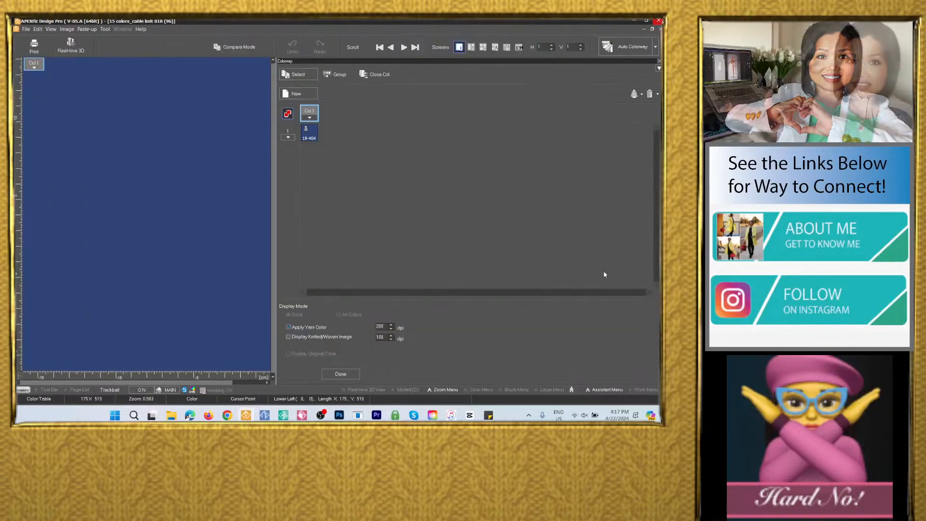
pyautogui.click(307, 95)
pyautogui.click(307, 96)
pyautogui.click(307, 96)
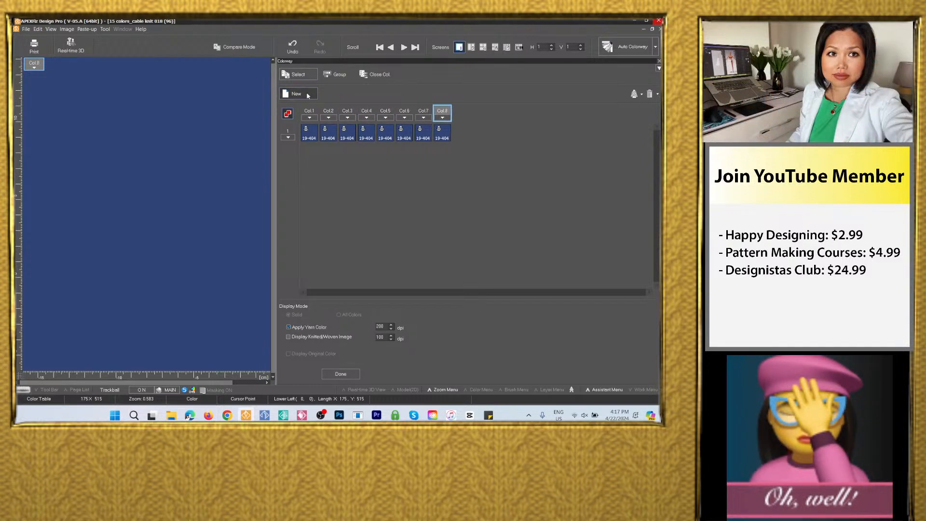
pyautogui.click(307, 96)
pyautogui.click(307, 96)
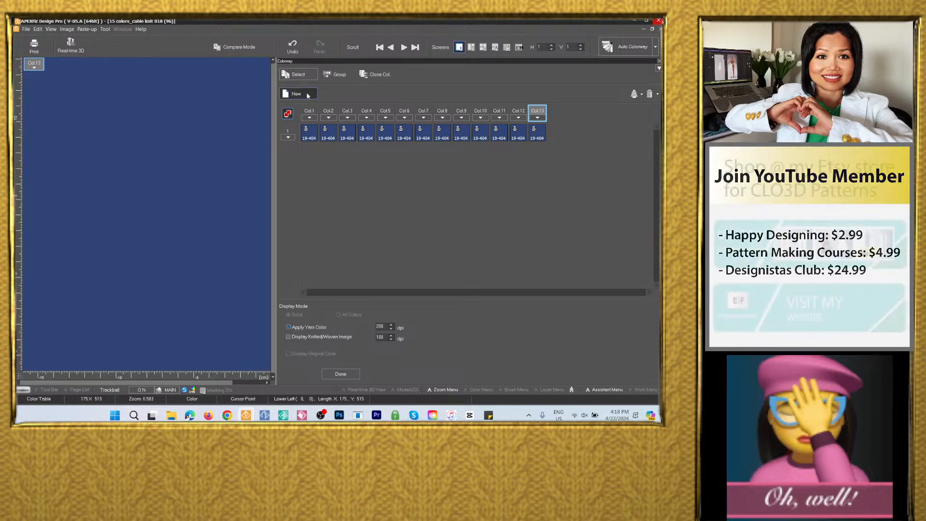
pyautogui.click(307, 95)
pyautogui.click(307, 96)
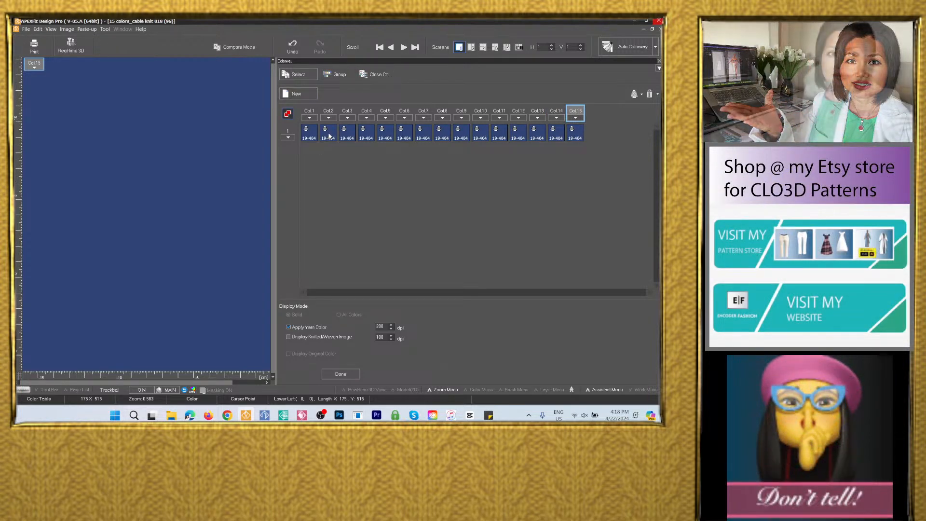
# Copy the white Pantone number 11-4801 from the color list in Sticky Notes and assign it to colorway Col 2
pyautogui.click(489, 416)
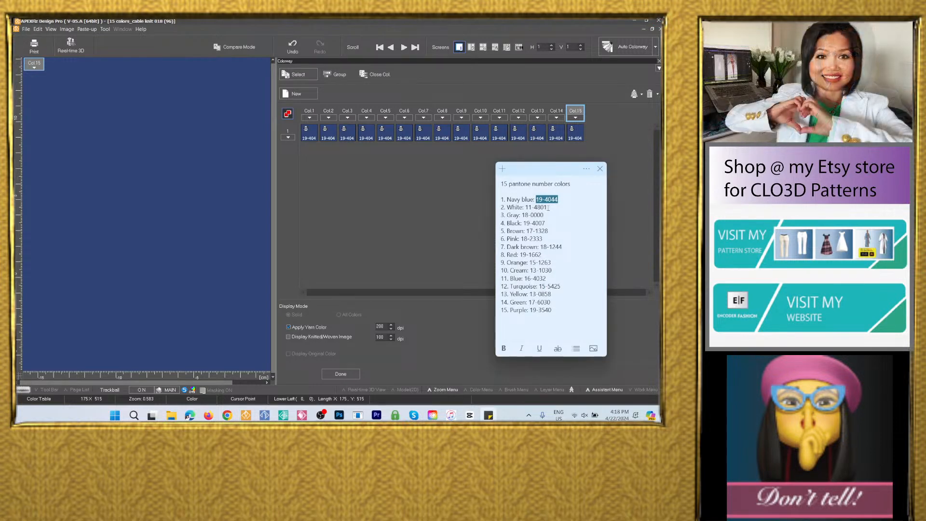
pyautogui.moveTo(525, 207); pyautogui.dragTo(548, 207)
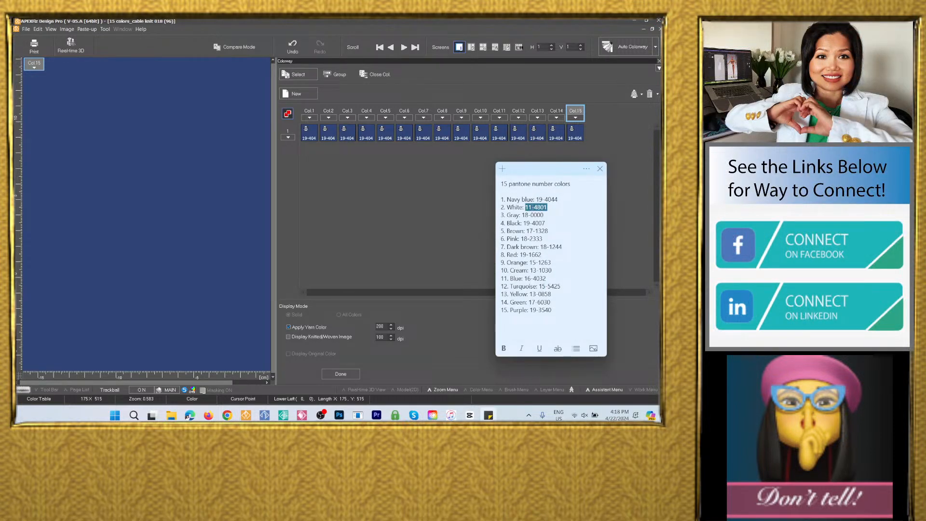
pyautogui.click(552, 215)
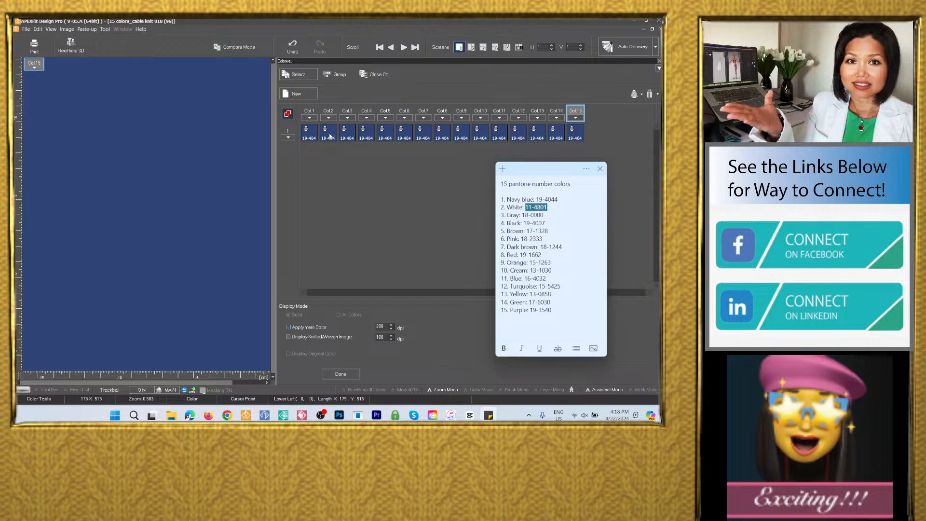
pyautogui.doubleClick(328, 133)
pyautogui.rightClick(379, 48)
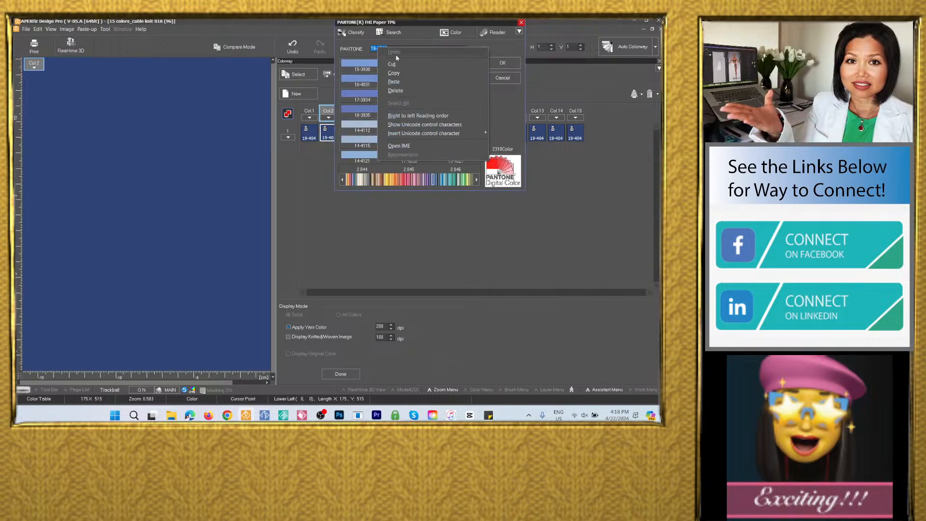
pyautogui.click(402, 83)
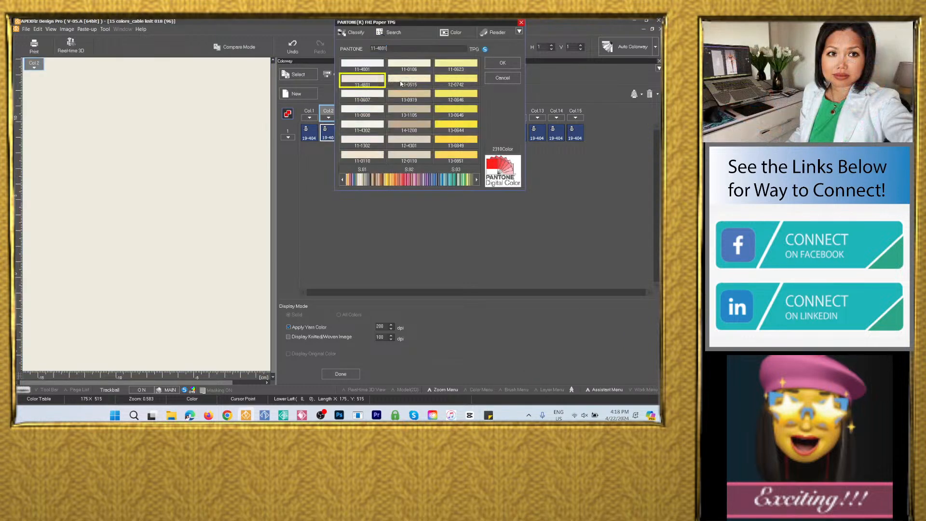
pyautogui.click(503, 63)
# Set colorway Col 3 to gray Pantone 18-0000, copying the number from the color note
pyautogui.doubleClick(347, 132)
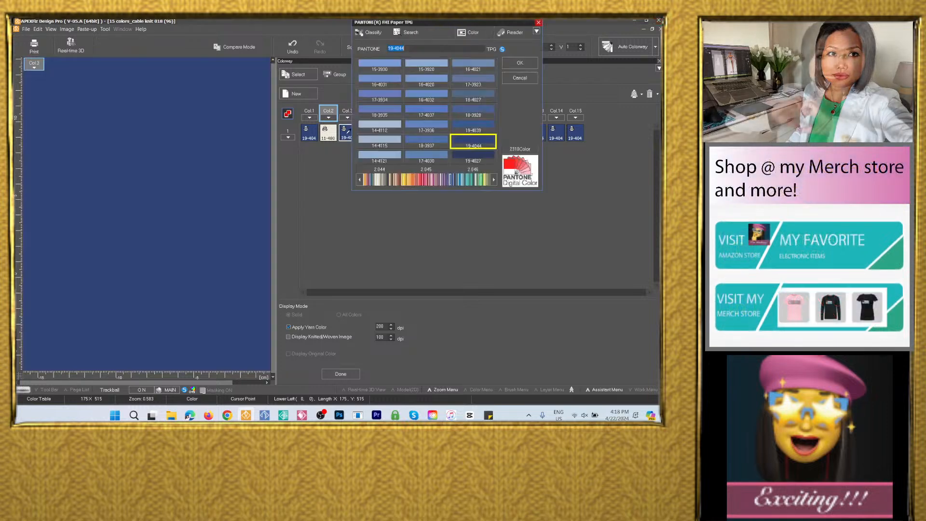
pyautogui.click(488, 415)
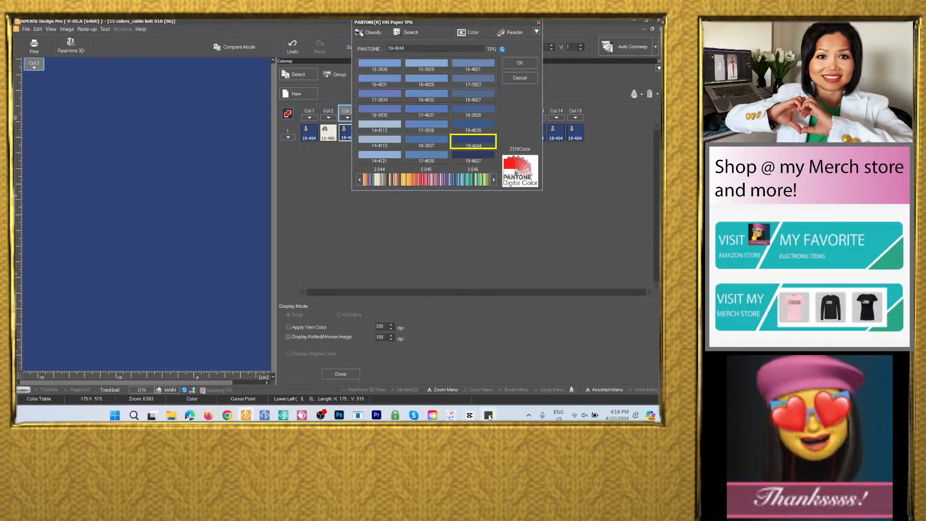
pyautogui.moveTo(544, 215); pyautogui.dragTo(521, 216)
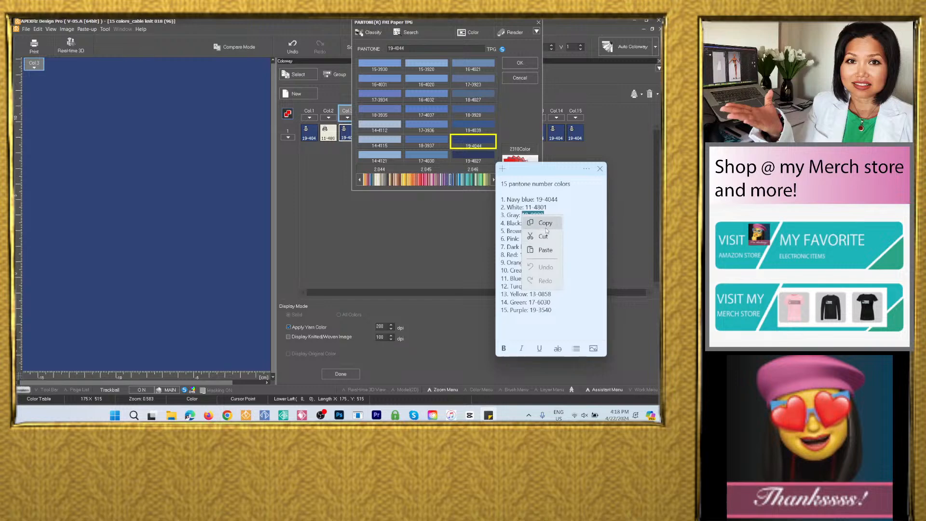
pyautogui.hotkey('ctrl', 'c')
pyautogui.doubleClick(395, 48)
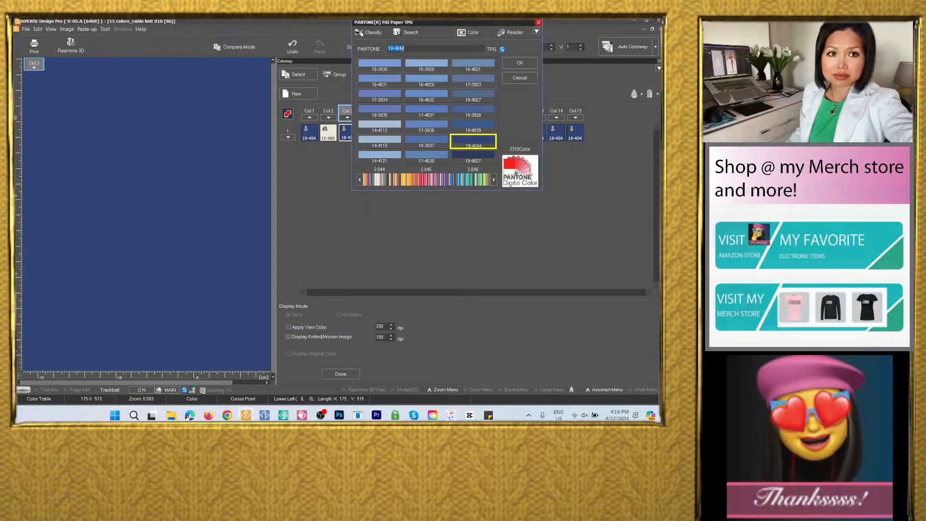
pyautogui.rightClick(399, 50)
pyautogui.click(416, 82)
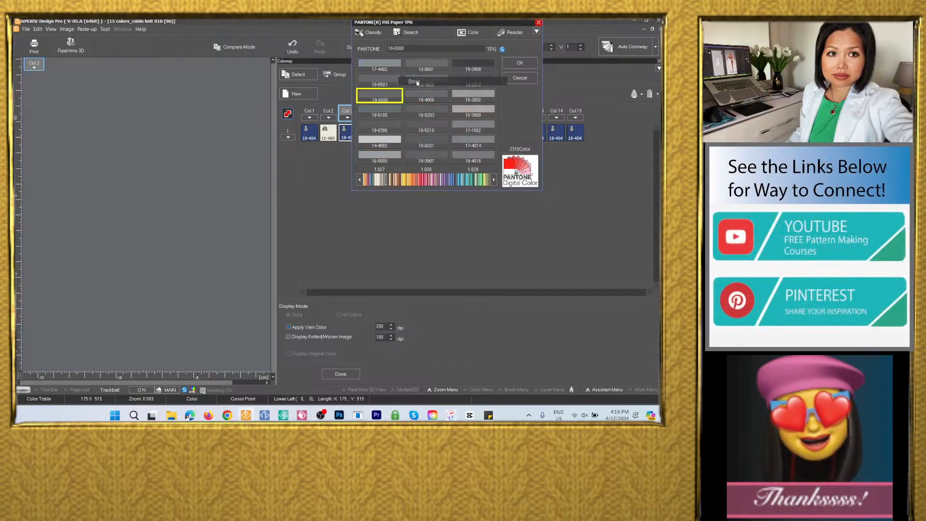
pyautogui.click(520, 63)
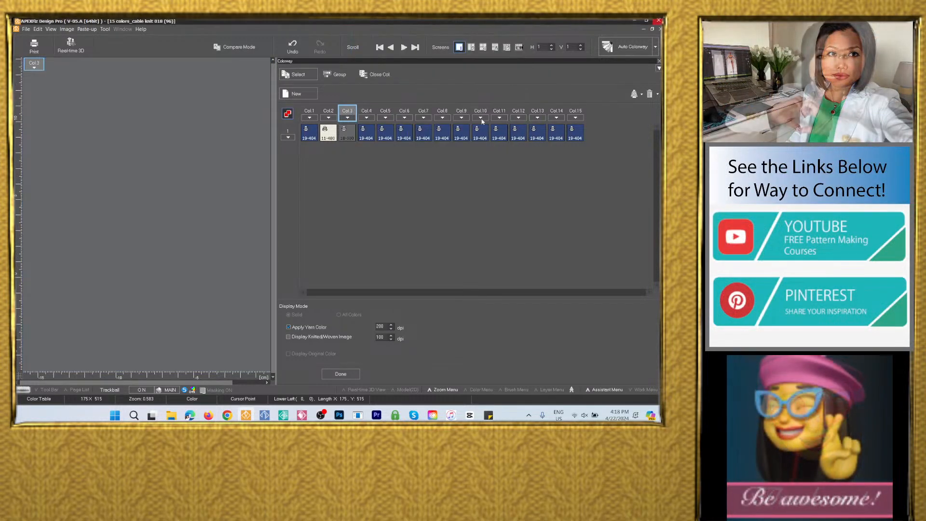
# Set colorway Col 4 to black Pantone 19-4007, copying the number from the color note
pyautogui.click(489, 415)
pyautogui.moveTo(523, 223); pyautogui.dragTo(545, 223)
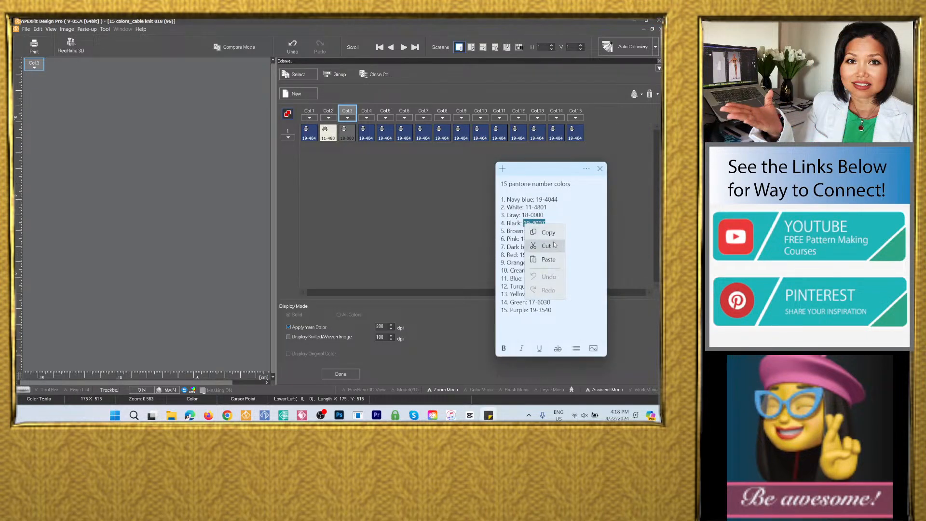
pyautogui.doubleClick(366, 136)
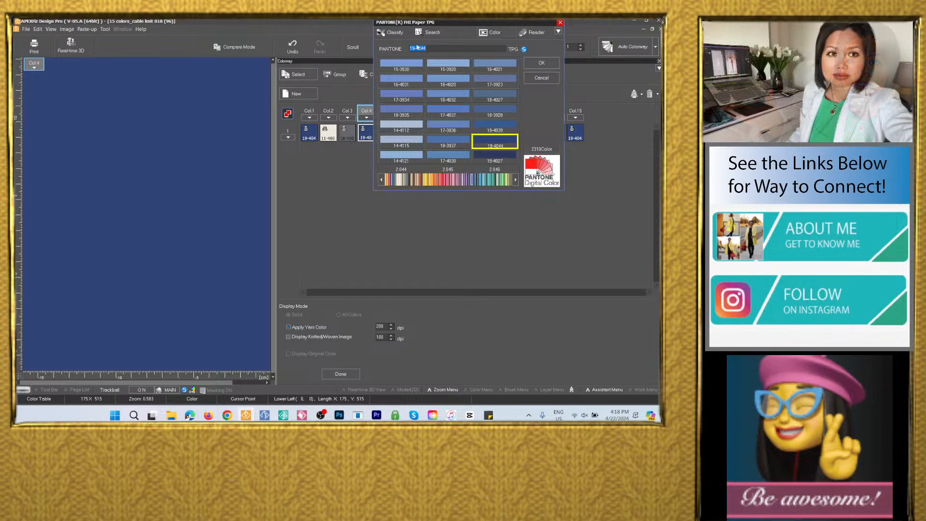
pyautogui.rightClick(419, 48)
pyautogui.click(436, 82)
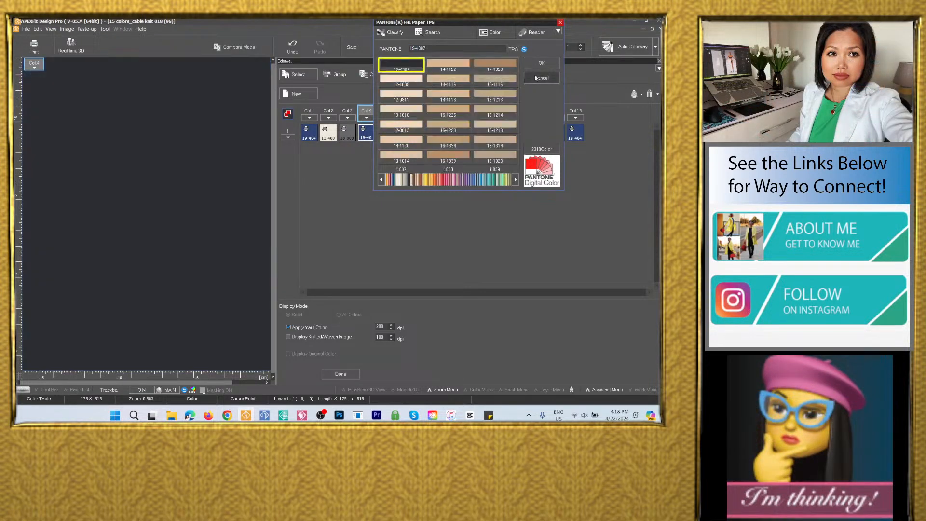
pyautogui.click(542, 63)
# Set colorway Col 5 to brown Pantone 17-1328, copying the number from the color note
pyautogui.click(488, 415)
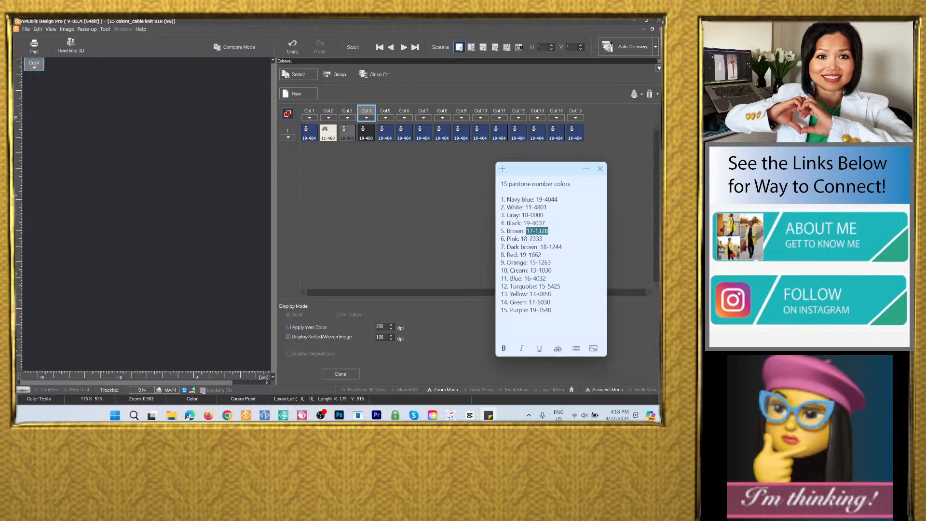
pyautogui.rightClick(537, 231)
pyautogui.click(547, 247)
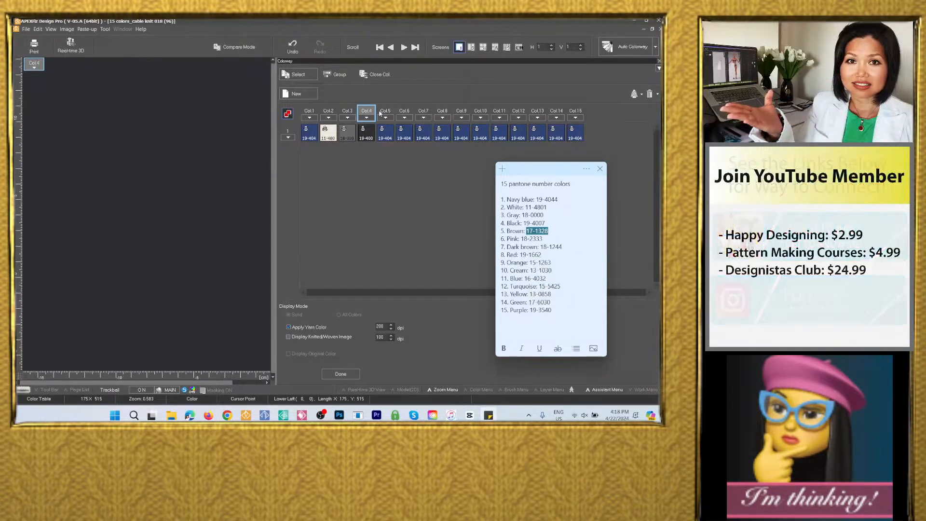
pyautogui.doubleClick(385, 133)
pyautogui.rightClick(438, 49)
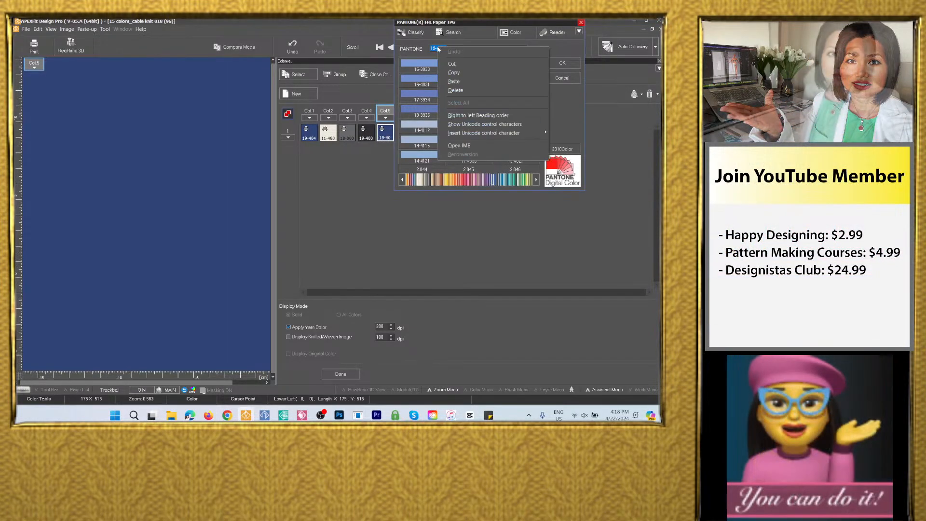
pyautogui.click(462, 82)
pyautogui.click(563, 64)
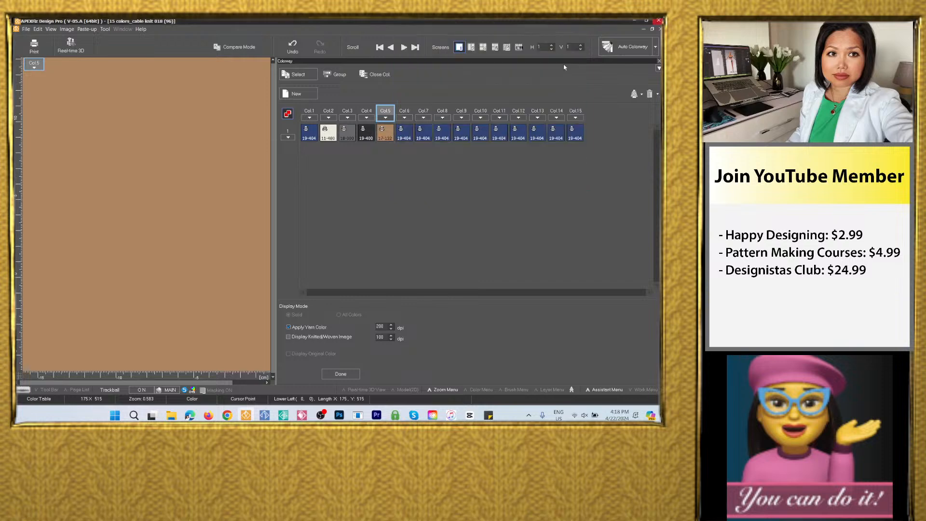
# Set colorway Col 6 to pink Pantone 18-2333, copying the number from the color note
pyautogui.doubleClick(405, 137)
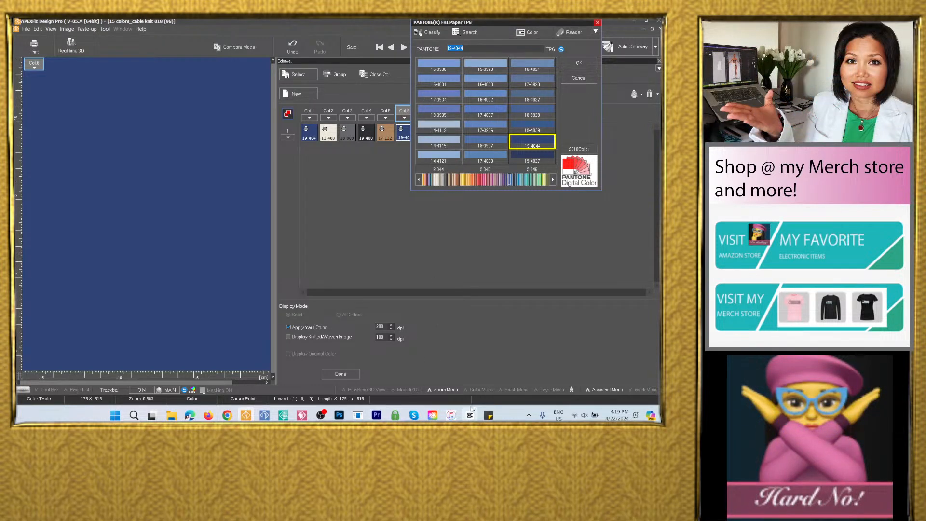
pyautogui.click(489, 415)
pyautogui.moveTo(526, 231)
pyautogui.mouseDown()
pyautogui.moveTo(548, 231)
pyautogui.moveTo(521, 238)
pyautogui.mouseUp()
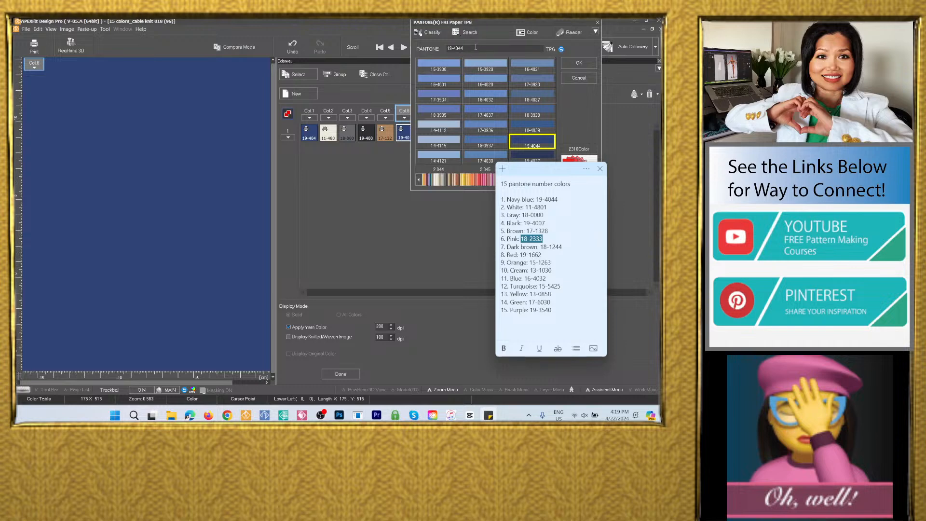
pyautogui.moveTo(476, 47); pyautogui.dragTo(438, 49)
pyautogui.rightClick(450, 47)
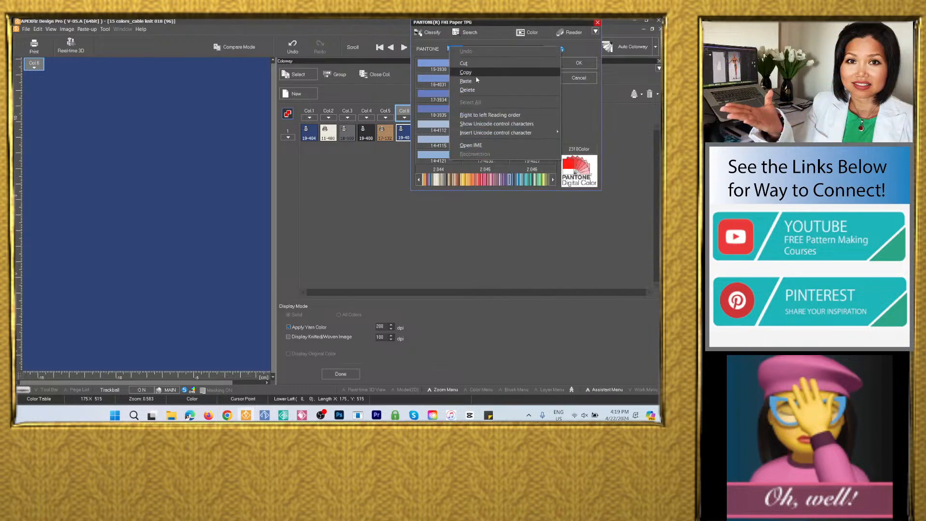
pyautogui.click(465, 81)
pyautogui.press('Return')
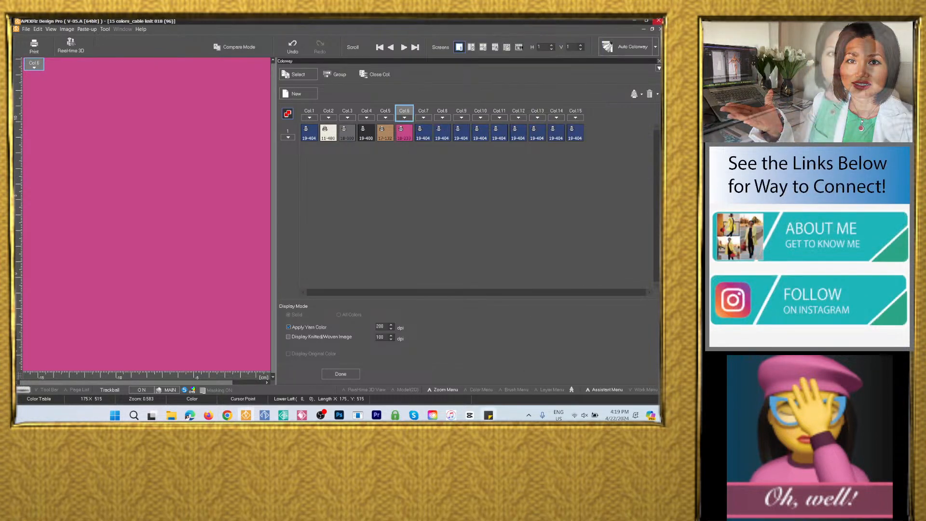
# Set colorway Col 7 to dark brown Pantone 18-1244, copying the number from the color note
pyautogui.click(489, 413)
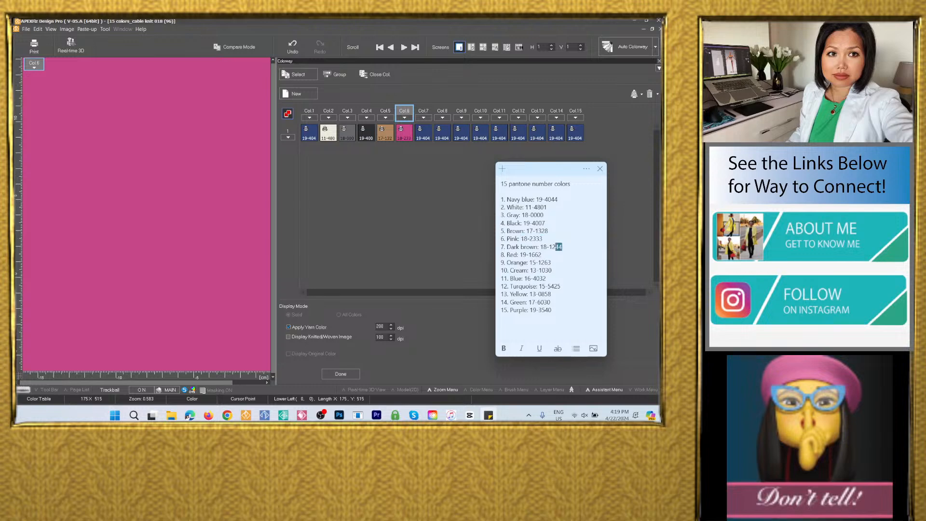
pyautogui.rightClick(548, 248)
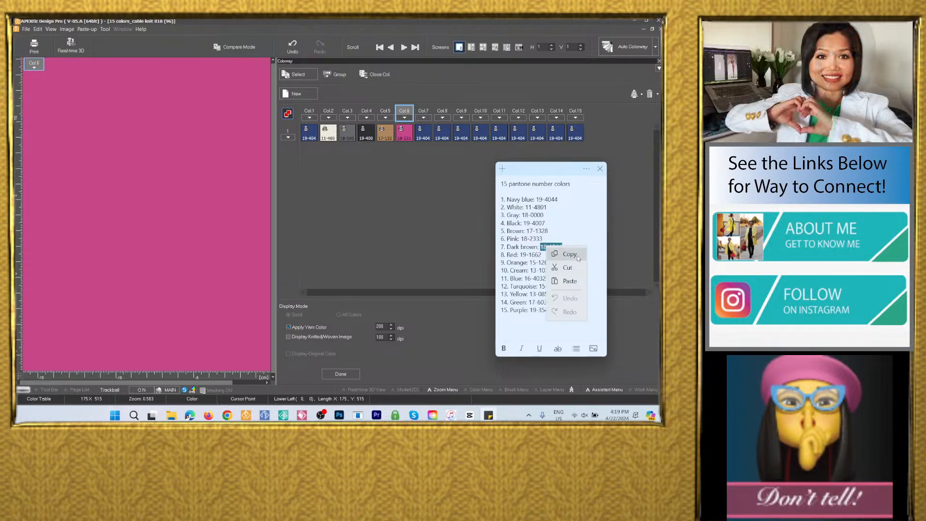
pyautogui.doubleClick(423, 132)
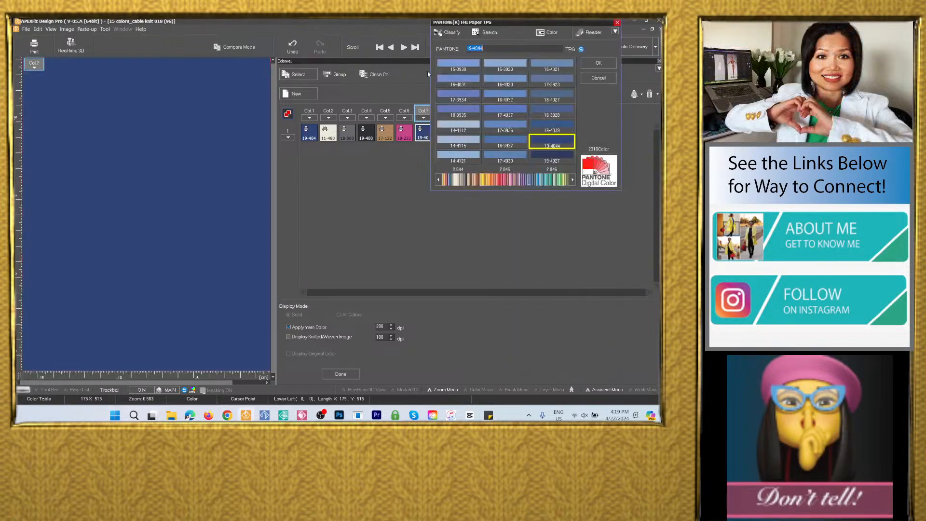
pyautogui.rightClick(477, 49)
pyautogui.click(505, 81)
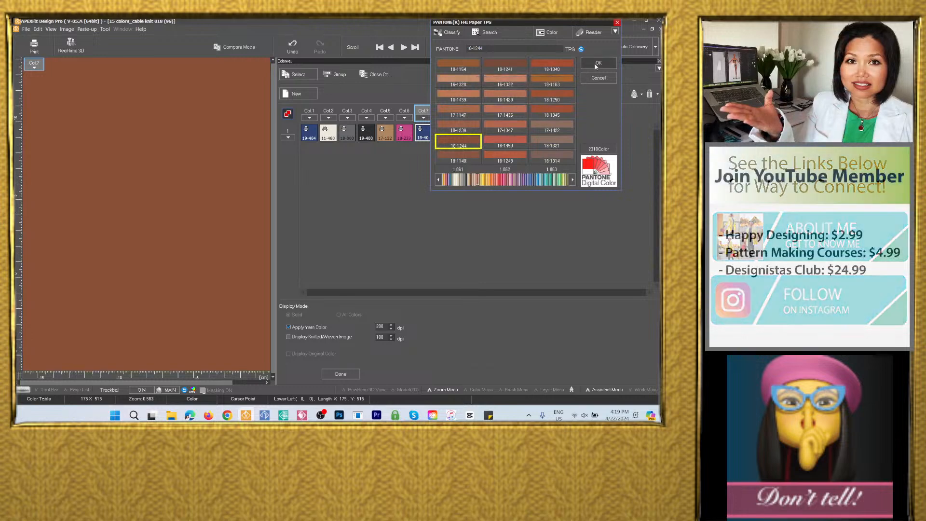
pyautogui.click(598, 64)
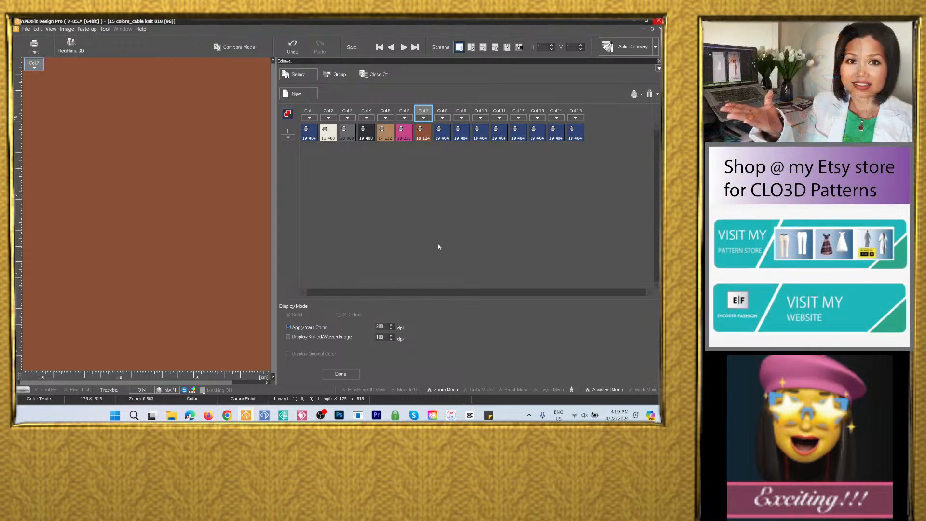
# Set colorway Col 8 to red Pantone 19-1662, copying the number from the color note
pyautogui.click(489, 415)
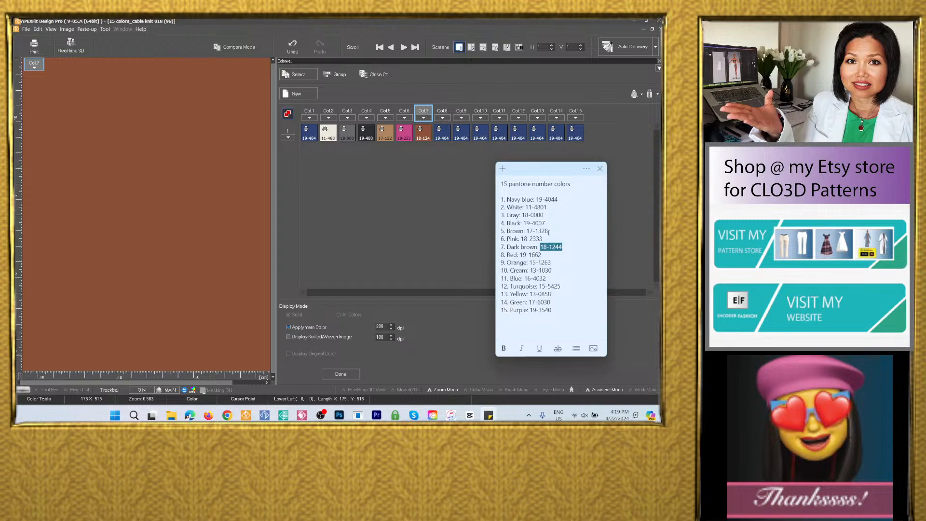
pyautogui.moveTo(542, 255); pyautogui.dragTo(521, 254)
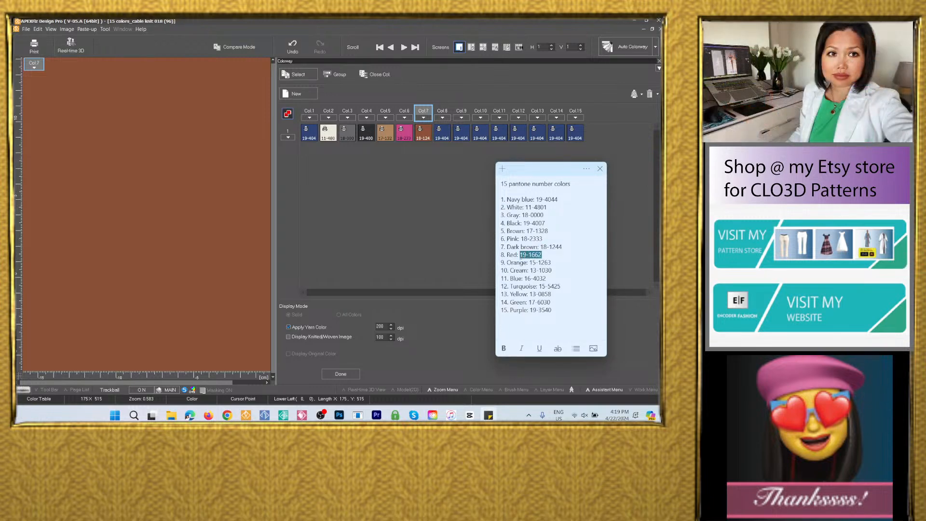
pyautogui.doubleClick(442, 135)
pyautogui.rightClick(496, 47)
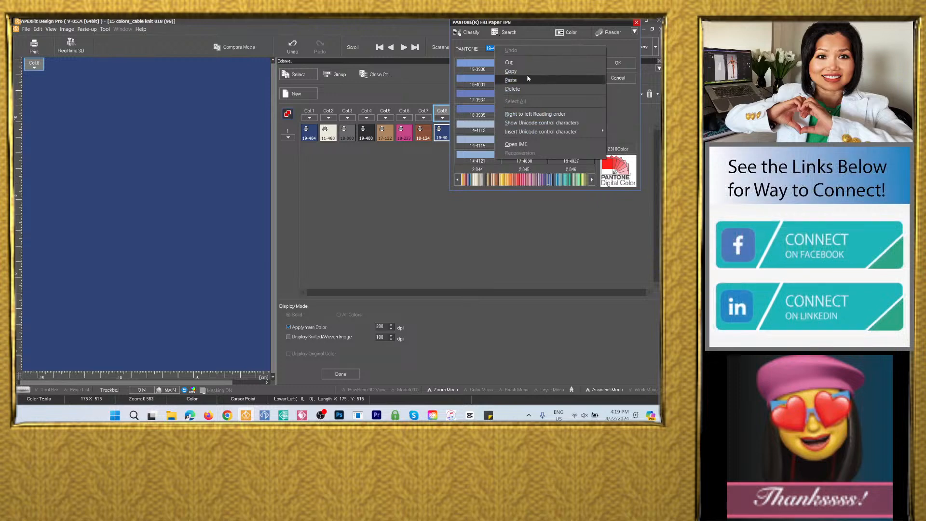
pyautogui.click(510, 80)
pyautogui.press('Return')
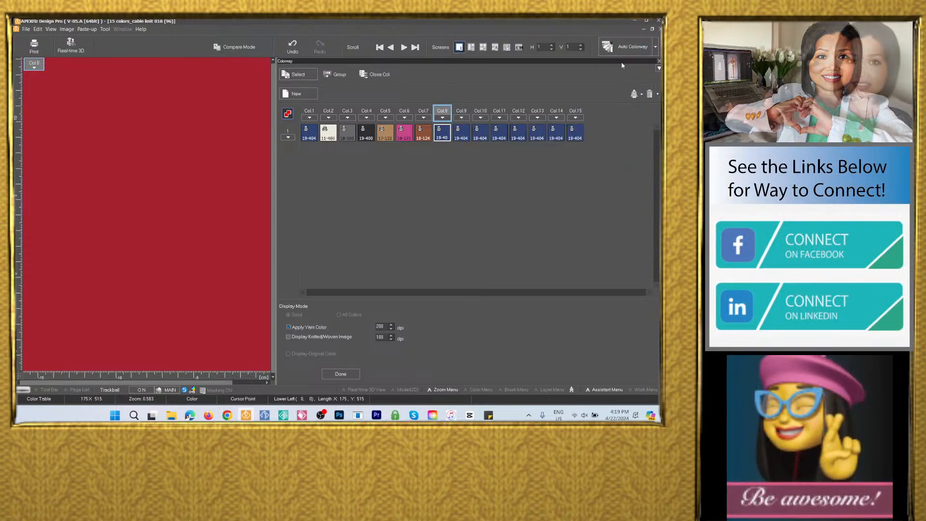
# Set colorway Col 9 to orange Pantone 15-1263, copying the number from the color note
pyautogui.click(489, 416)
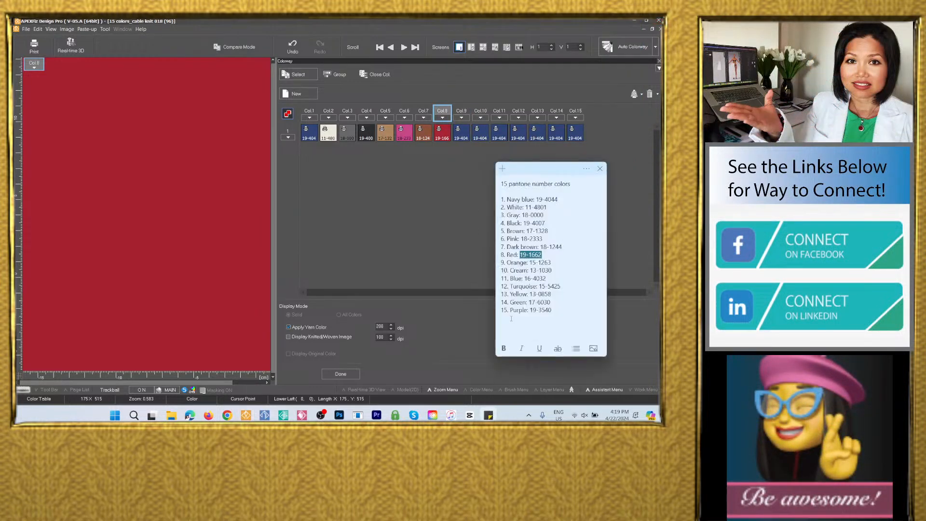
pyautogui.doubleClick(541, 263)
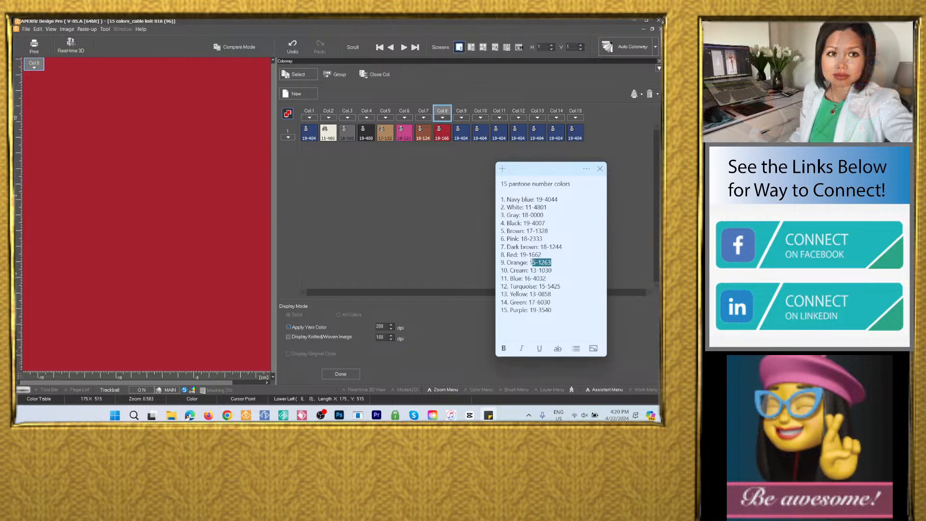
pyautogui.click(555, 271)
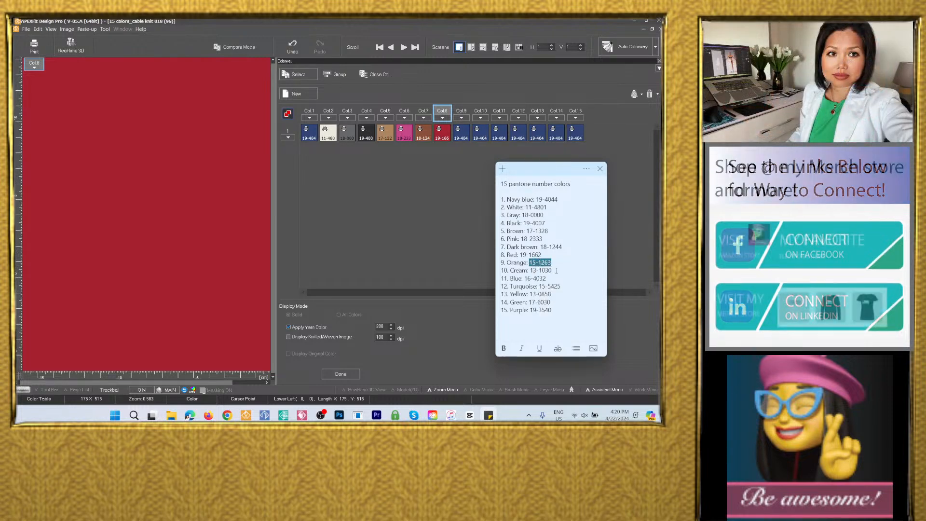
pyautogui.doubleClick(461, 133)
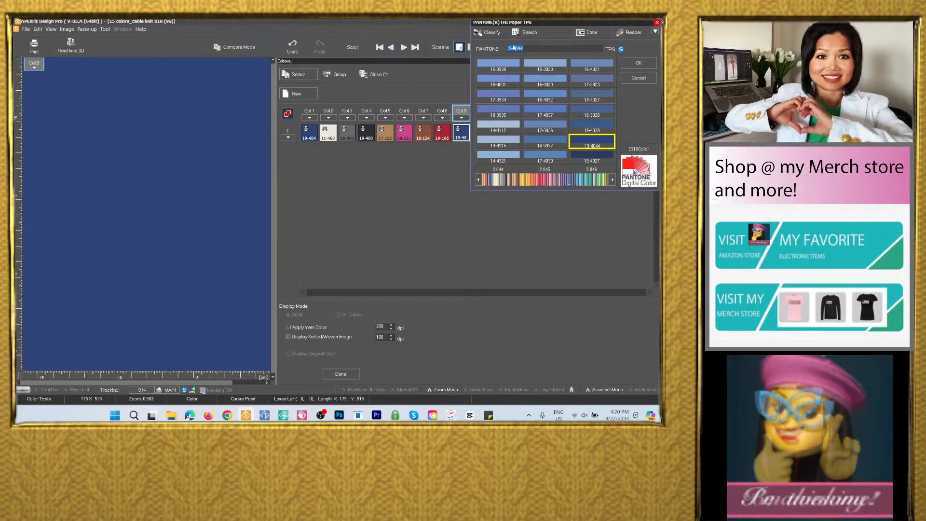
pyautogui.rightClick(514, 48)
pyautogui.click(529, 80)
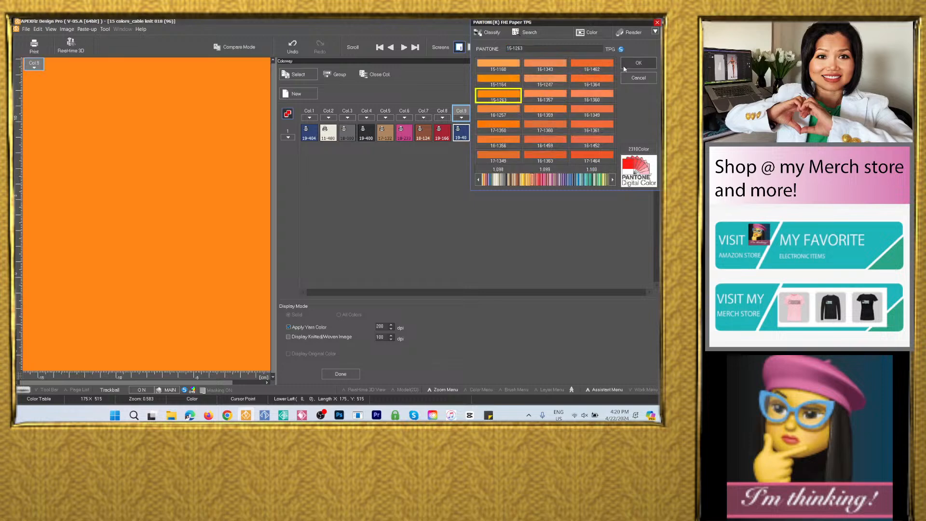
pyautogui.click(639, 63)
# Set colorway Col 10 to cream Pantone 13-1030, copying the number from the color note
pyautogui.click(489, 415)
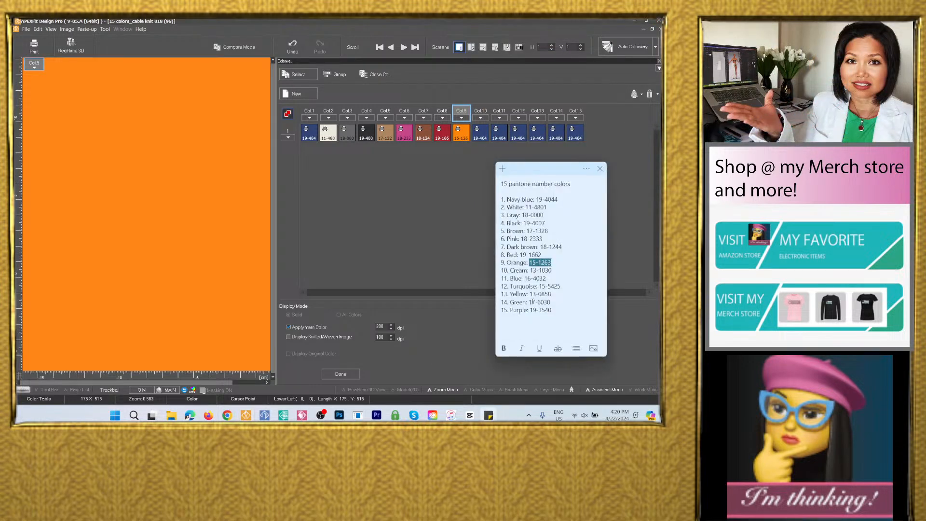
pyautogui.moveTo(533, 271); pyautogui.dragTo(530, 270)
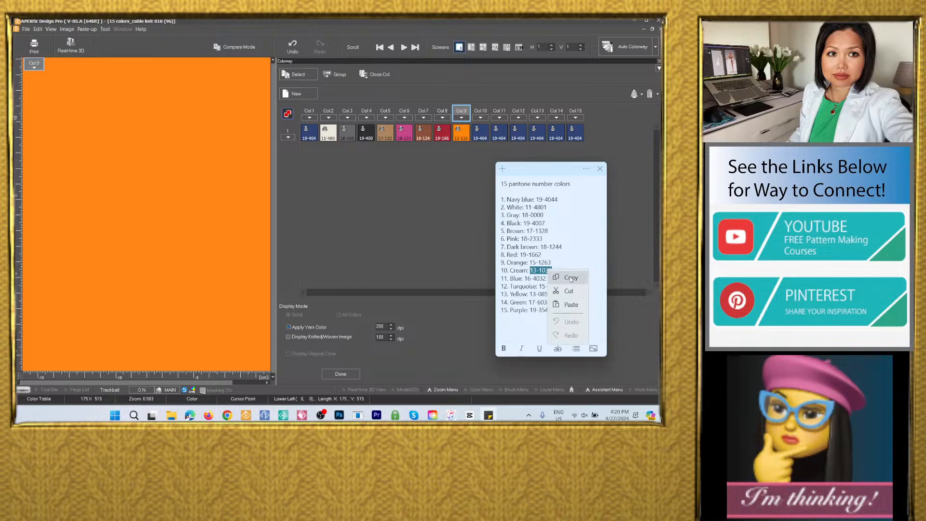
pyautogui.click(571, 277)
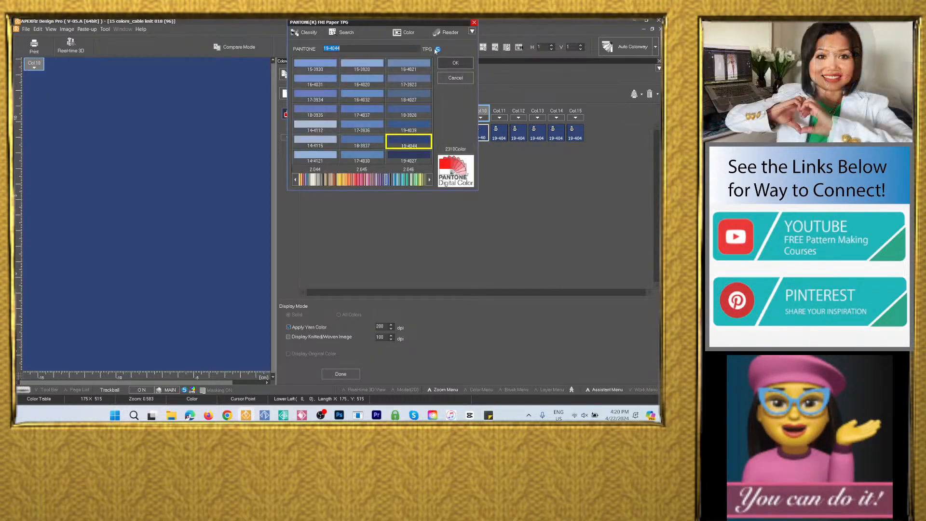
pyautogui.rightClick(336, 49)
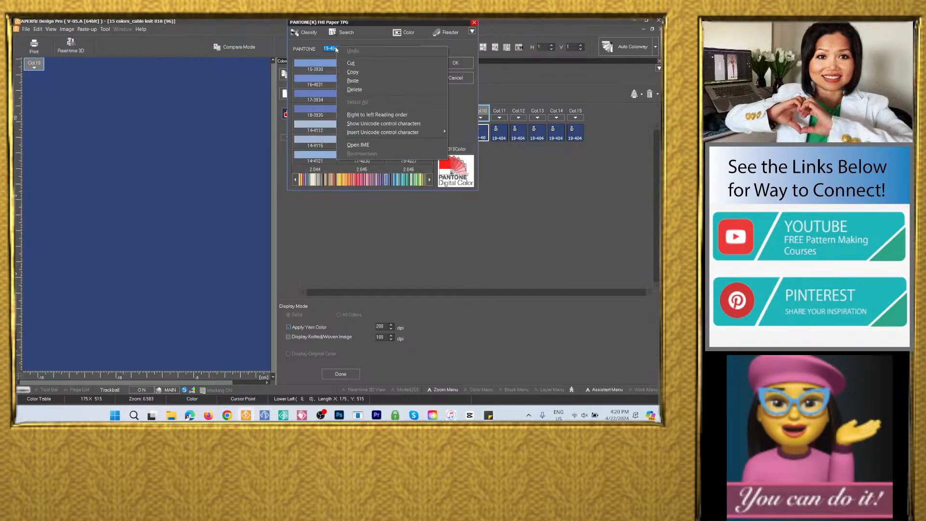
pyautogui.click(352, 81)
pyautogui.click(455, 63)
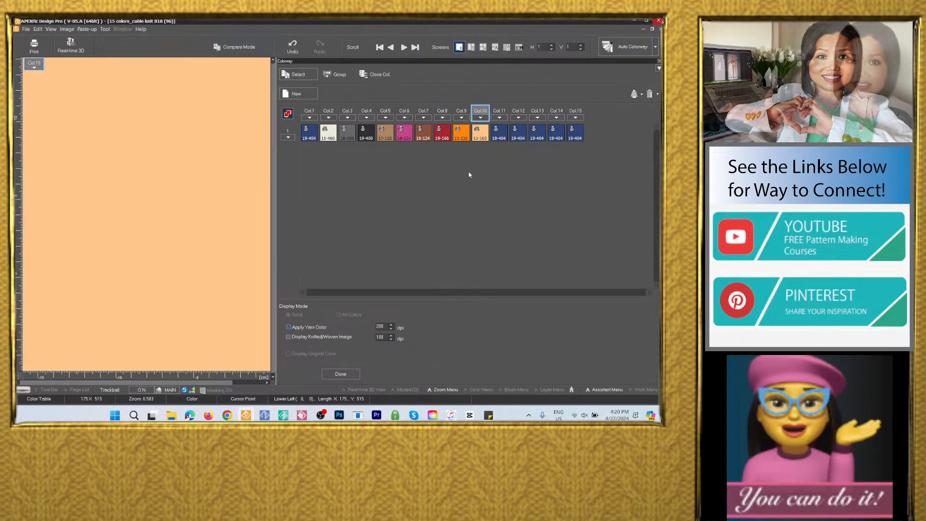
# Set colorway Col 11 to blue Pantone 16-4032, copying the number from the color note
pyautogui.click(488, 416)
pyautogui.doubleClick(535, 278)
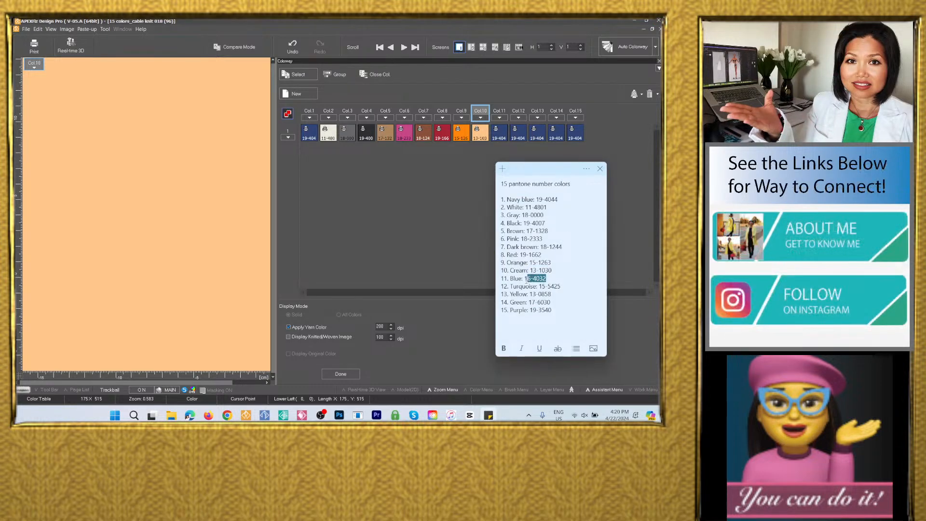
pyautogui.rightClick(534, 279)
pyautogui.click(549, 287)
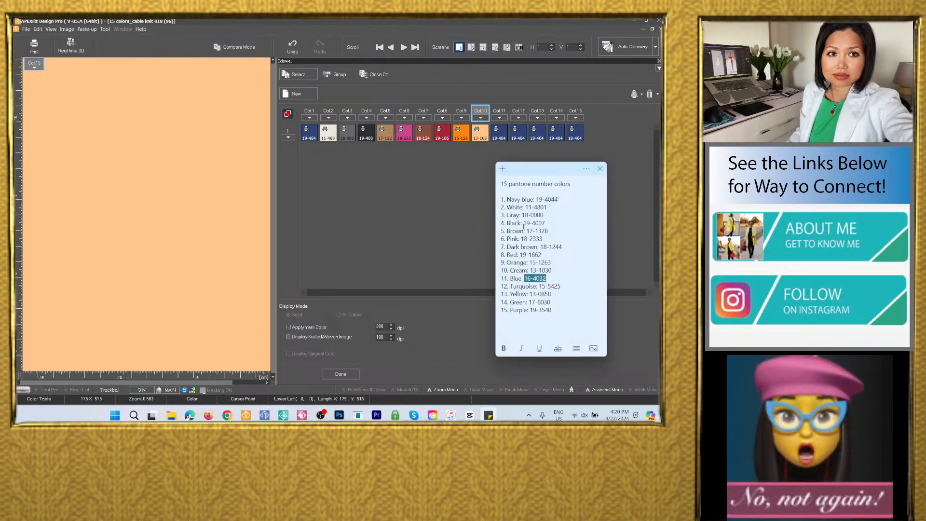
pyautogui.doubleClick(502, 135)
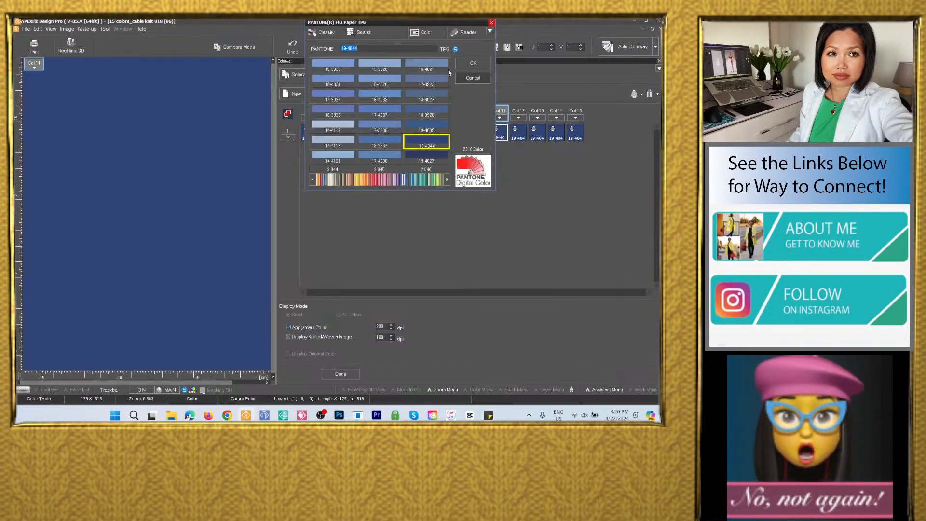
pyautogui.rightClick(353, 49)
pyautogui.click(371, 84)
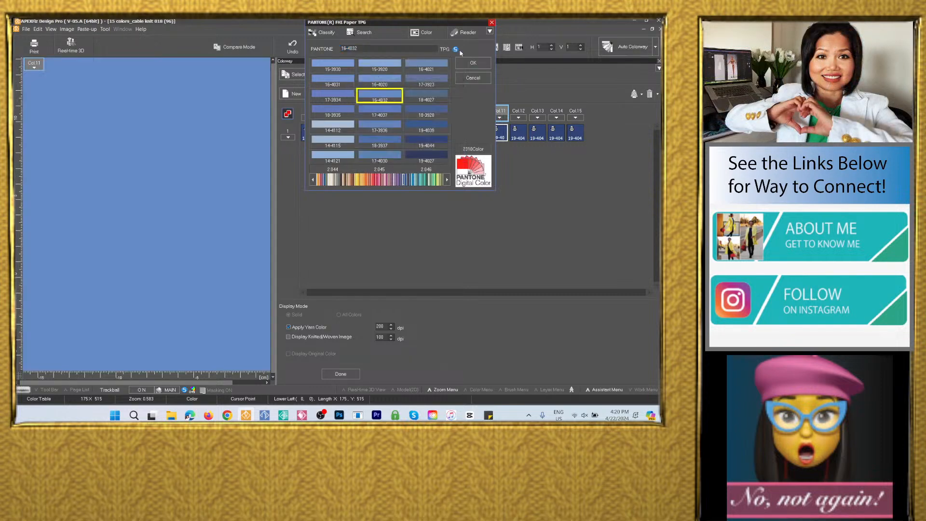
pyautogui.click(467, 62)
# Set colorway Col 12 to turquoise Pantone 15-5425, copying the number from the color note
pyautogui.click(489, 415)
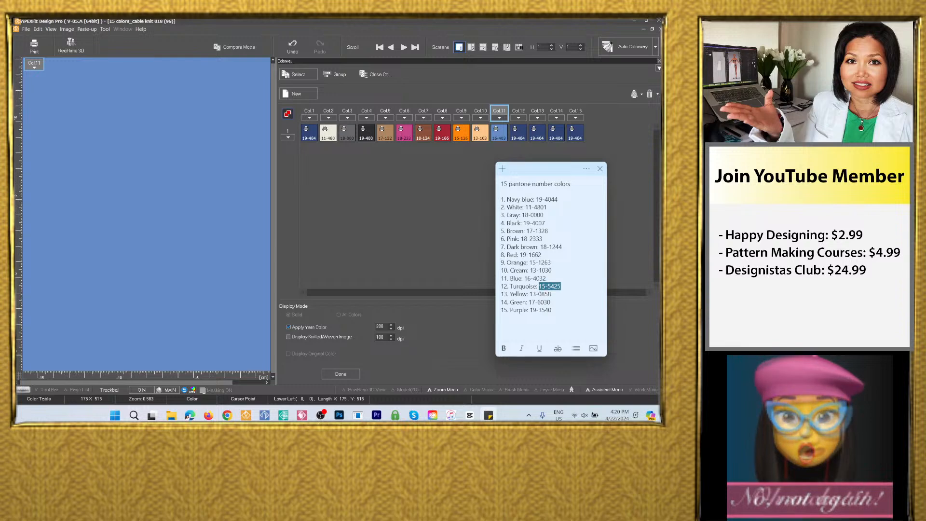
pyautogui.rightClick(549, 287)
pyautogui.click(563, 295)
pyautogui.click(516, 149)
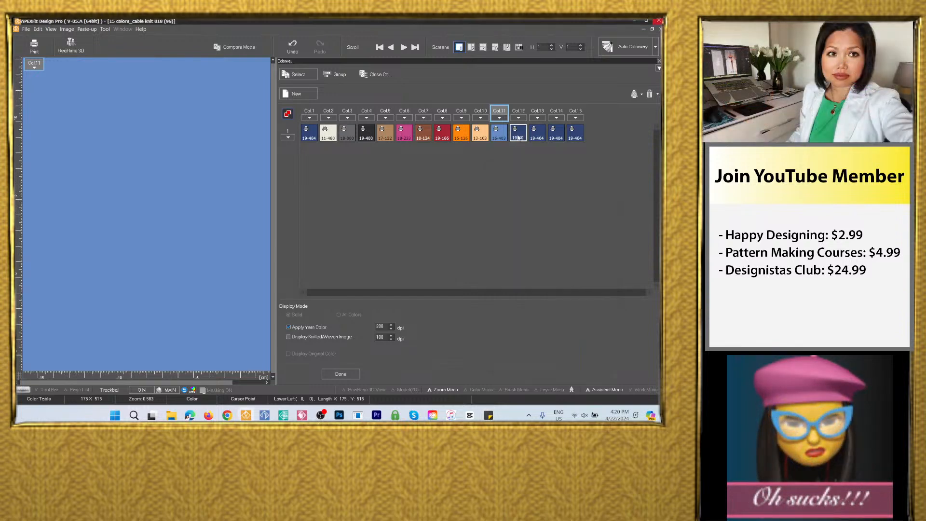
pyautogui.doubleClick(517, 133)
pyautogui.rightClick(368, 49)
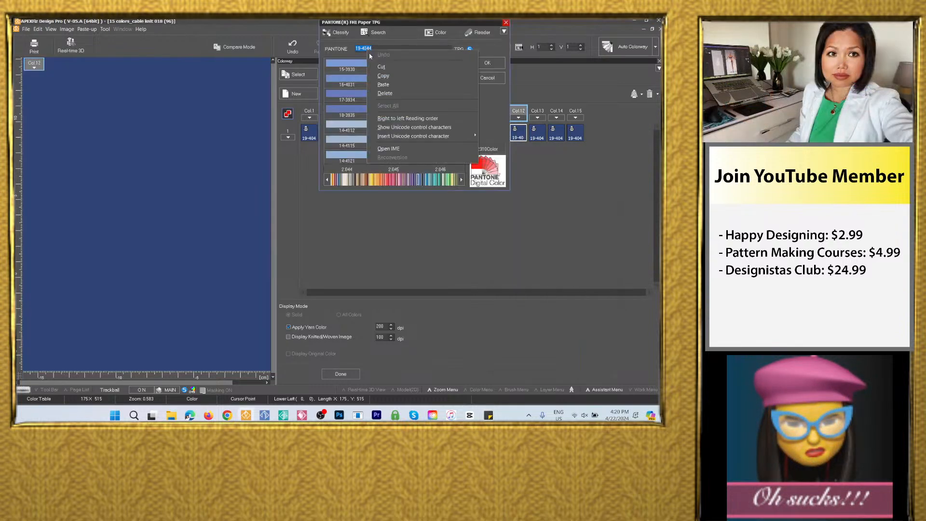
pyautogui.click(384, 84)
pyautogui.click(487, 63)
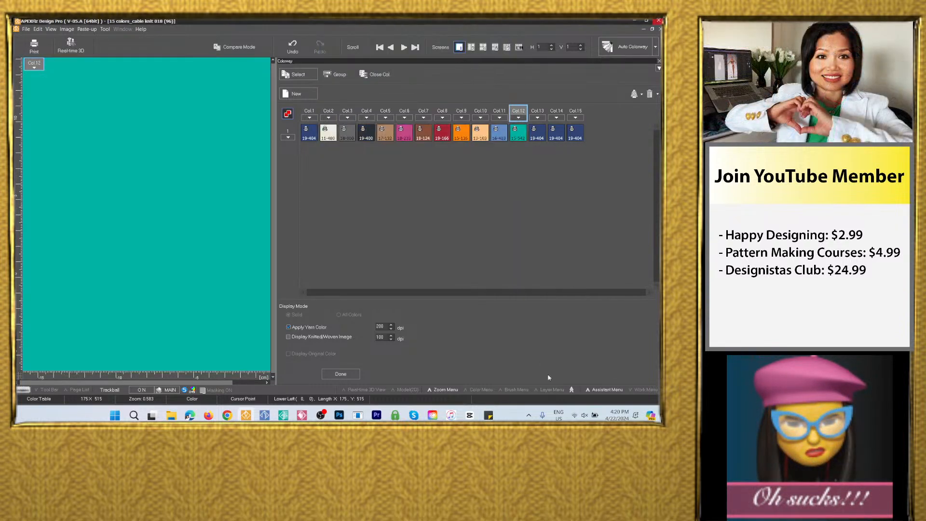
# Set colorway Col 13 to yellow Pantone 13-0858, copying the number from the color note
pyautogui.click(497, 415)
pyautogui.moveTo(551, 294); pyautogui.dragTo(531, 296)
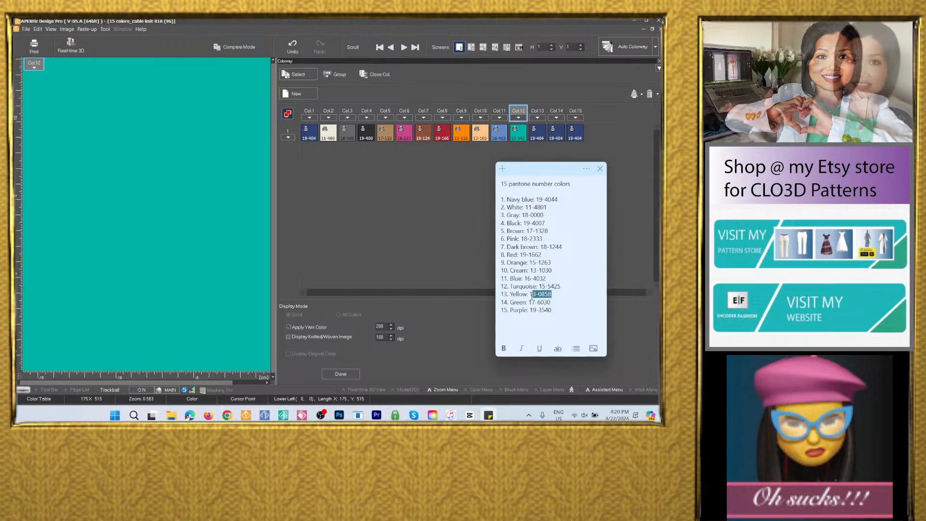
pyautogui.rightClick(540, 294)
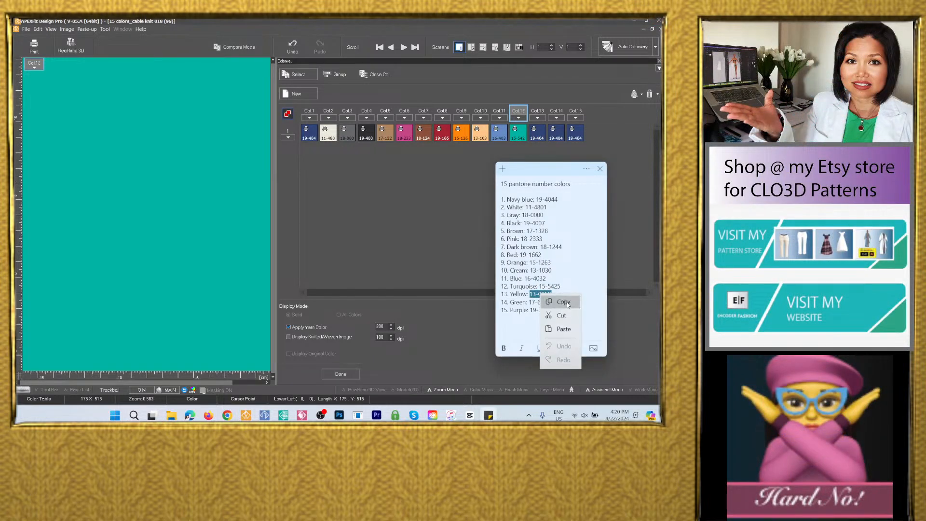
pyautogui.doubleClick(537, 133)
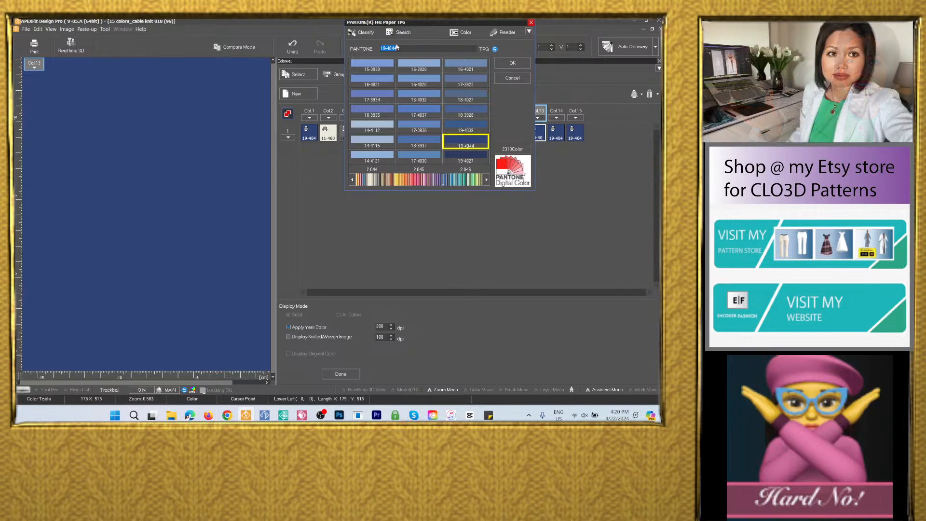
pyautogui.rightClick(394, 49)
pyautogui.click(408, 81)
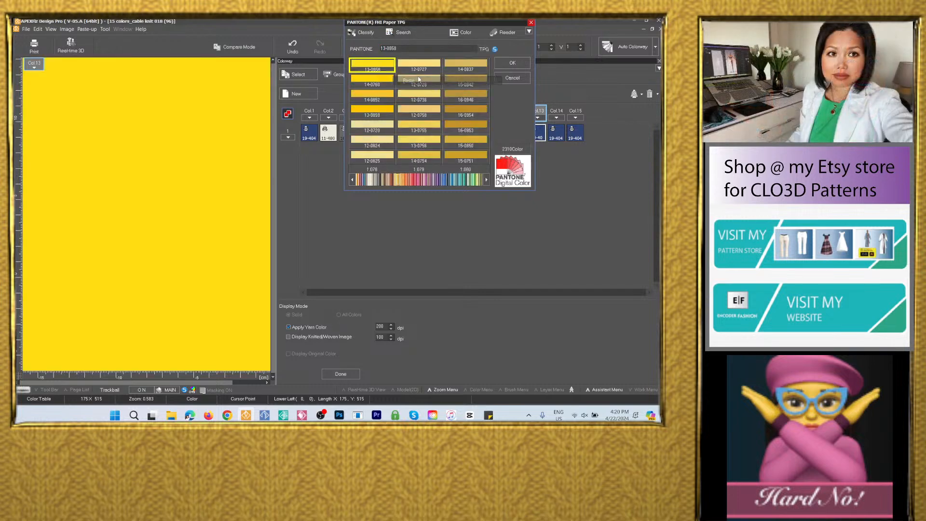
pyautogui.click(502, 63)
# Set colorway Col 14 to green Pantone 17-6030, copying the number from the color note
pyautogui.click(489, 414)
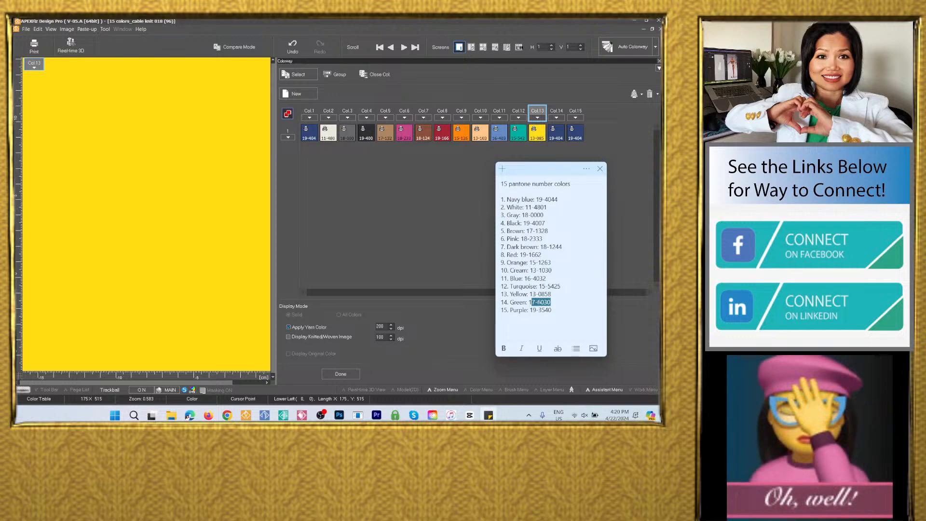
pyautogui.moveTo(531, 302); pyautogui.dragTo(528, 302)
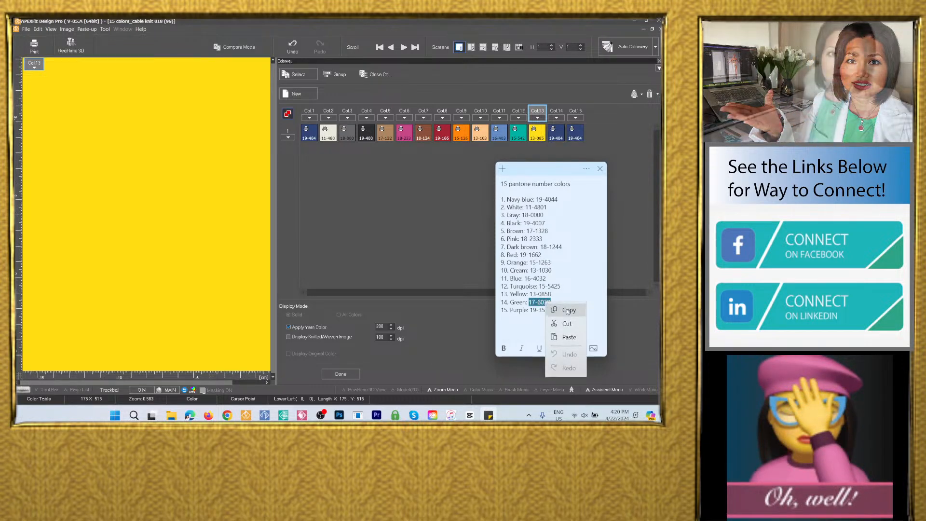
pyautogui.click(564, 310)
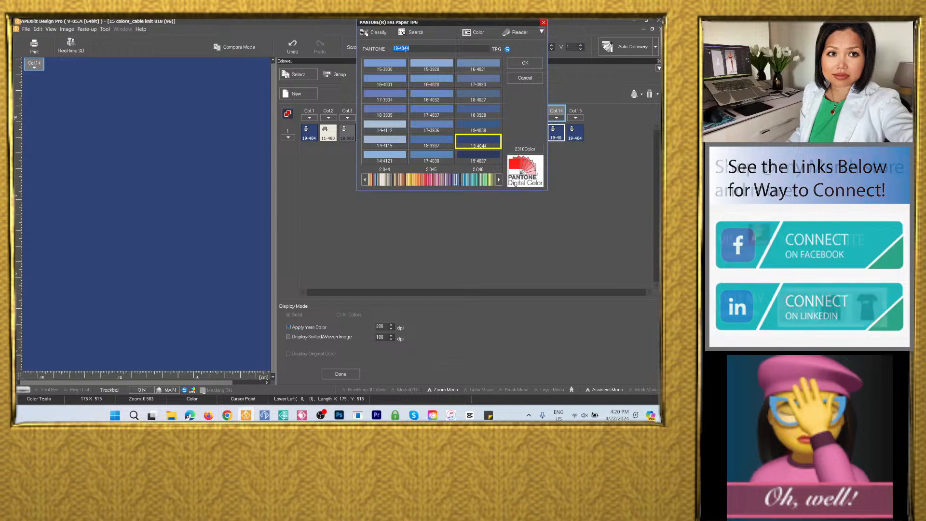
pyautogui.rightClick(400, 49)
pyautogui.click(419, 85)
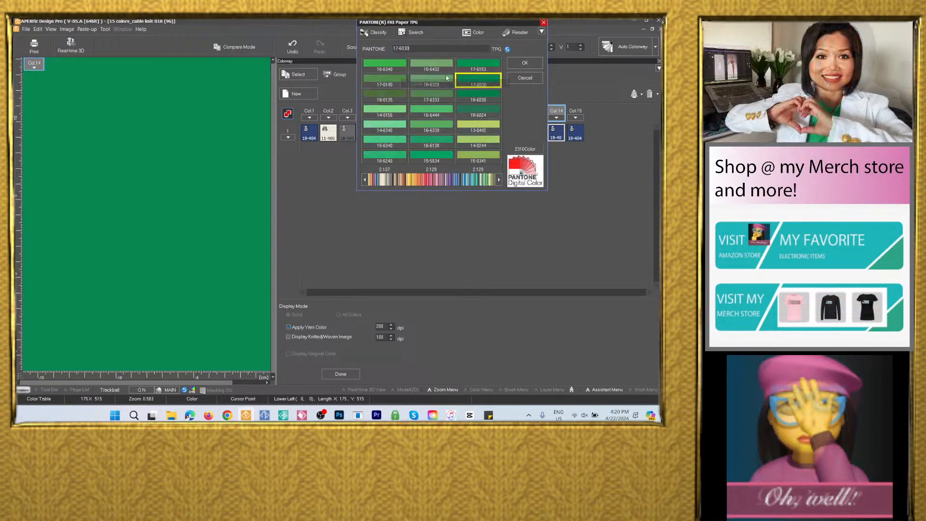
pyautogui.click(524, 63)
# Set colorway Col 15 to purple Pantone 19-3540, copying the number from the color note, and finish the colorway editing
pyautogui.click(489, 415)
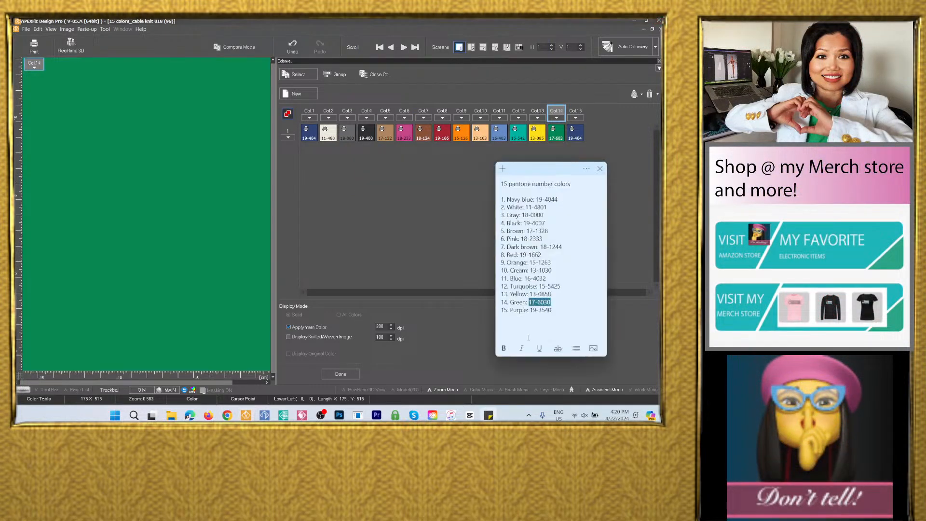
pyautogui.moveTo(555, 310); pyautogui.dragTo(531, 310)
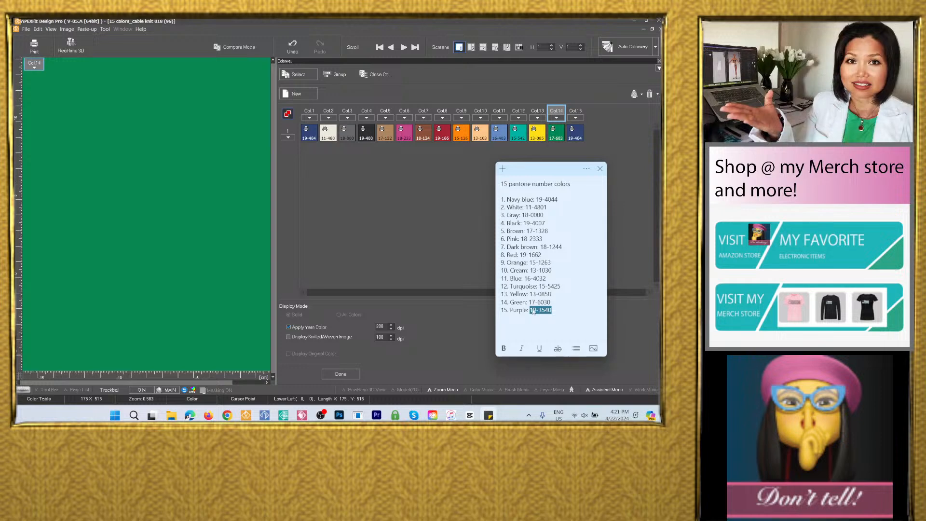
pyautogui.doubleClick(574, 133)
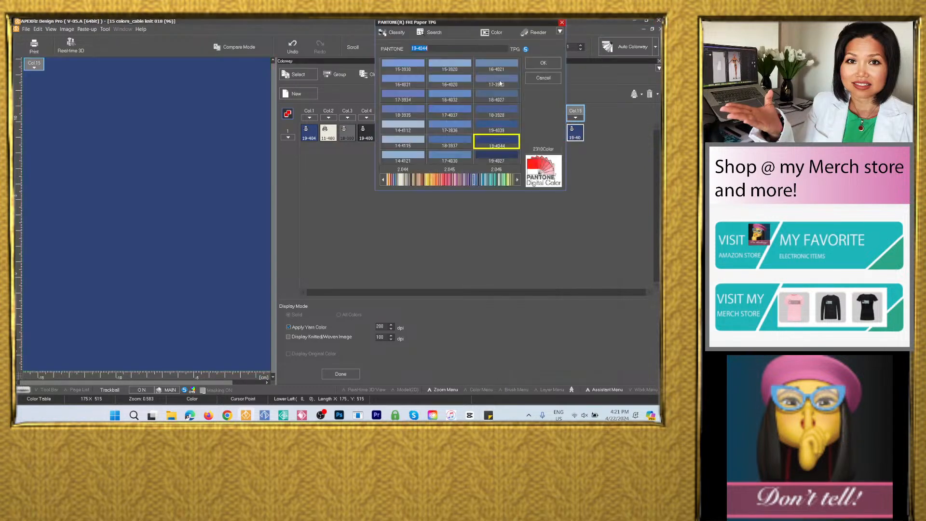
pyautogui.rightClick(423, 49)
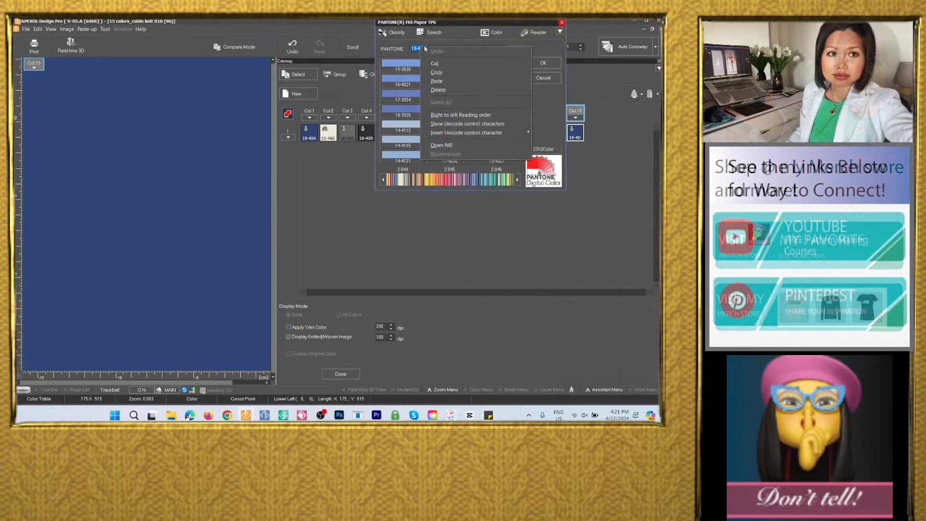
pyautogui.click(436, 81)
pyautogui.click(543, 62)
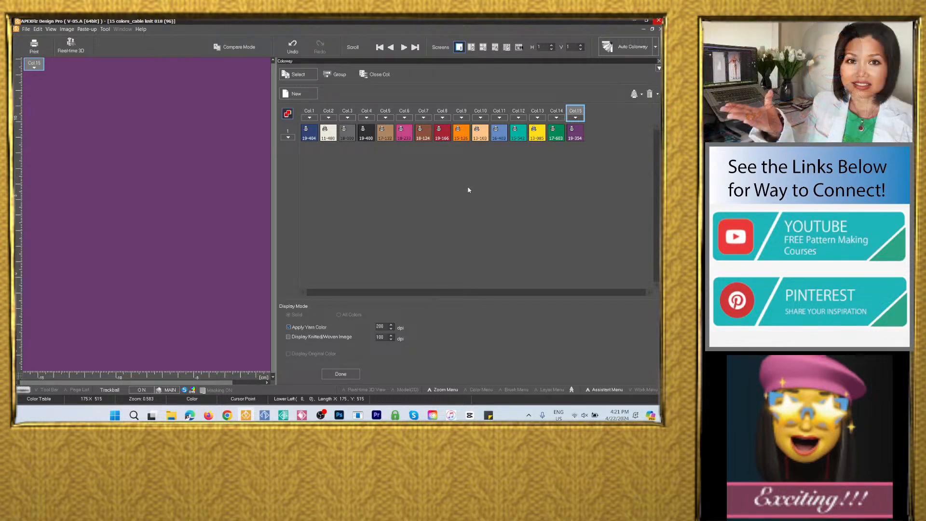
pyautogui.click(356, 376)
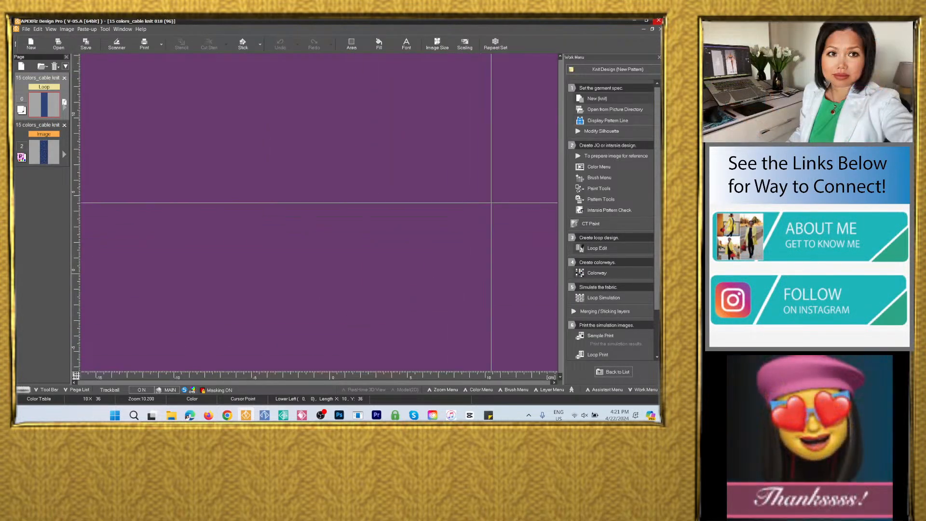
# Run the loop simulation for the white colorway Col 2 on a new page, keeping the default yarn setup
pyautogui.click(601, 298)
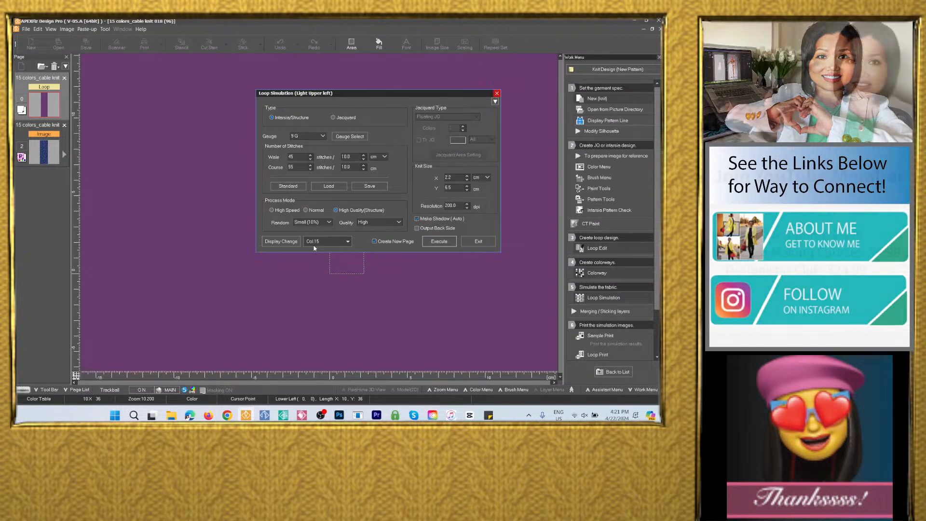
pyautogui.click(348, 242)
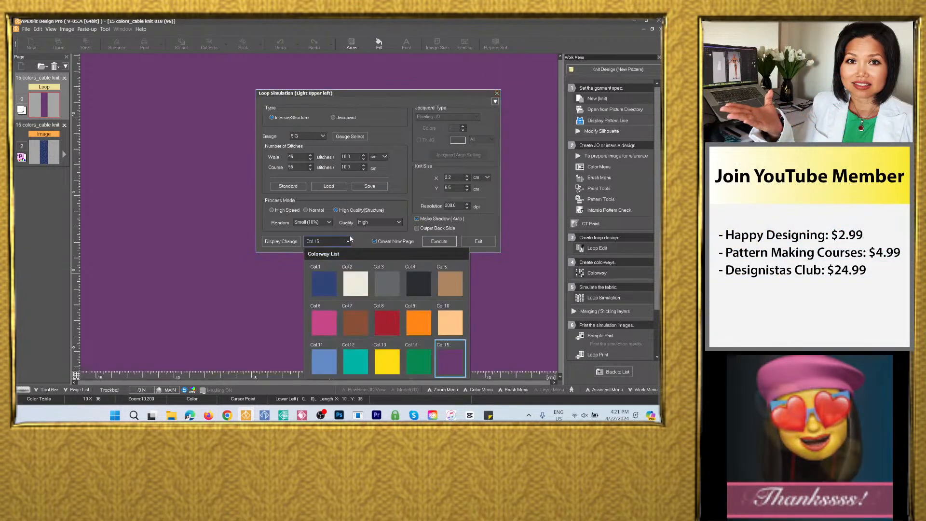
pyautogui.click(357, 285)
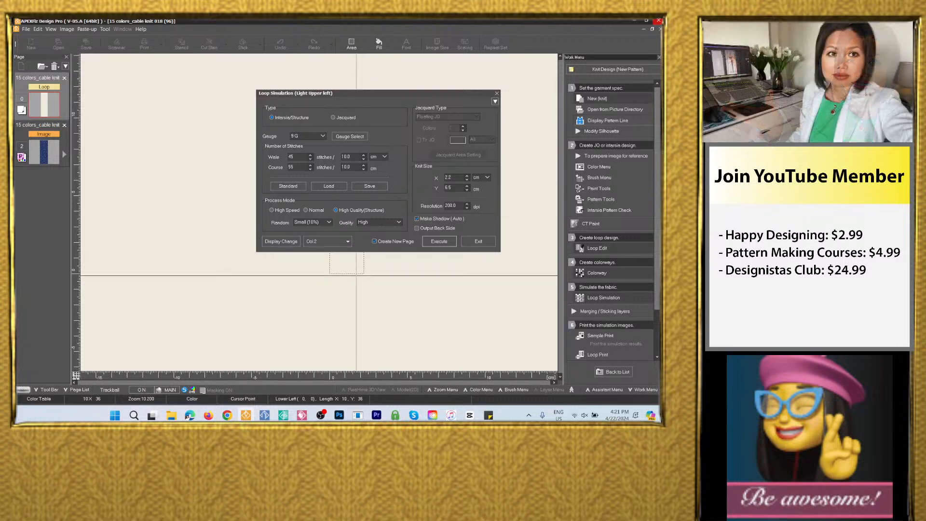
pyautogui.click(440, 241)
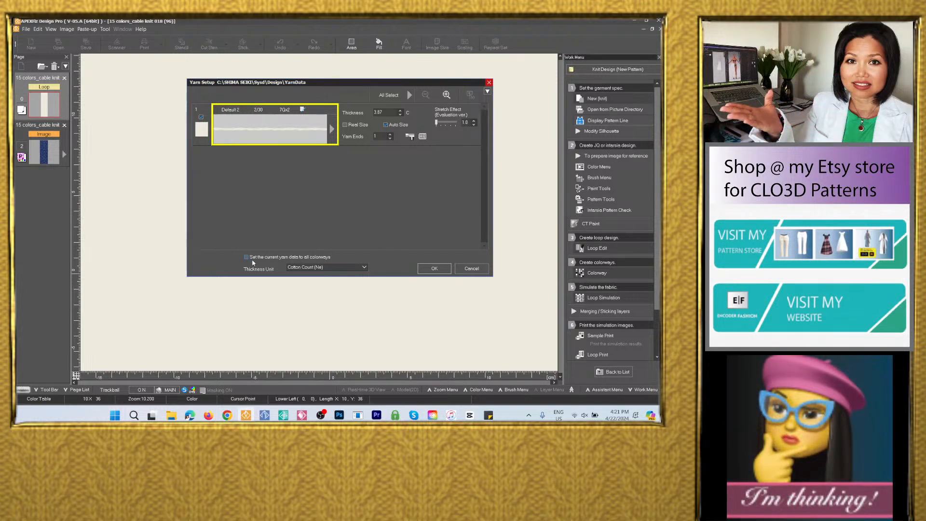
pyautogui.click(436, 269)
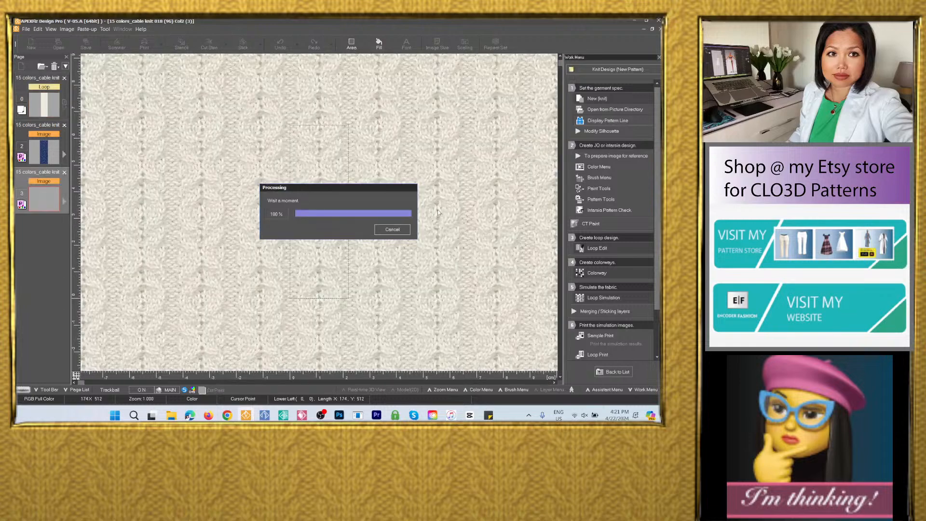
# Run loop simulations for the gray Col 3 and black Col 4 colorways, each on a new page with the same yarn setup
pyautogui.click(340, 245)
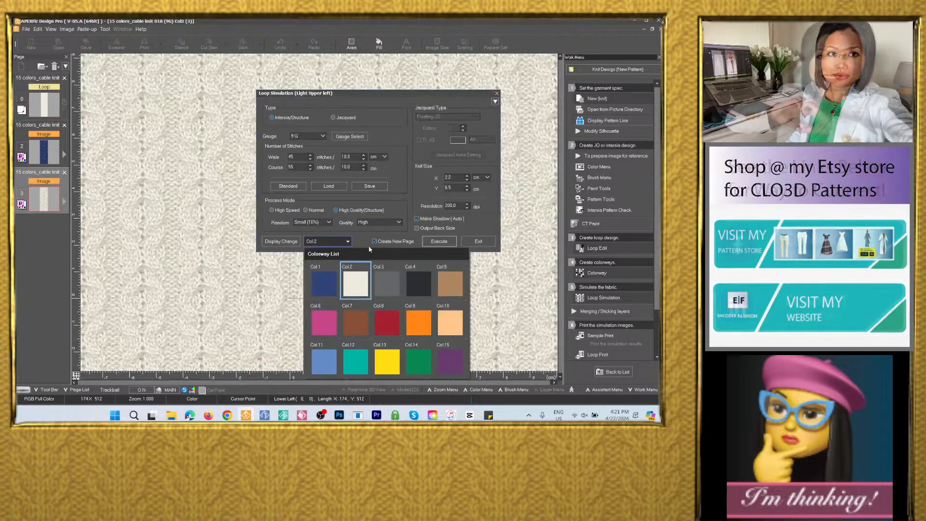
pyautogui.click(389, 280)
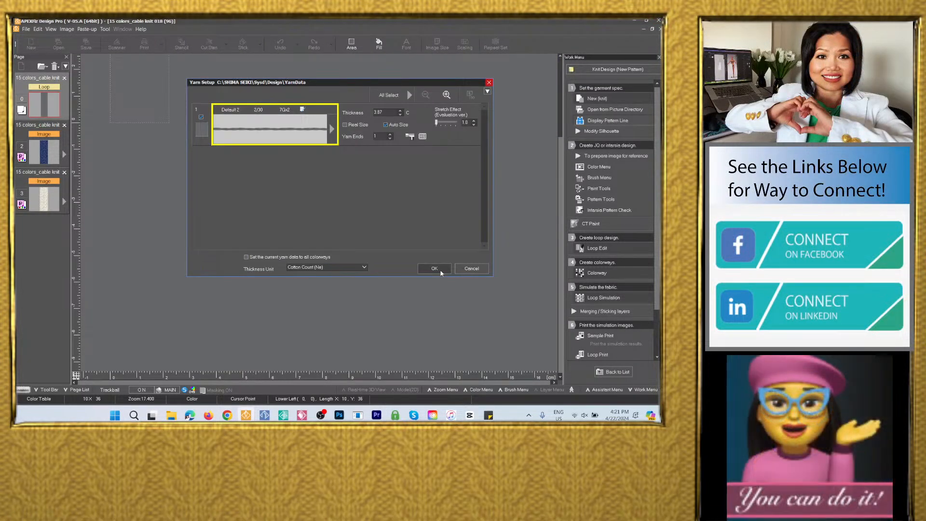
pyautogui.click(435, 269)
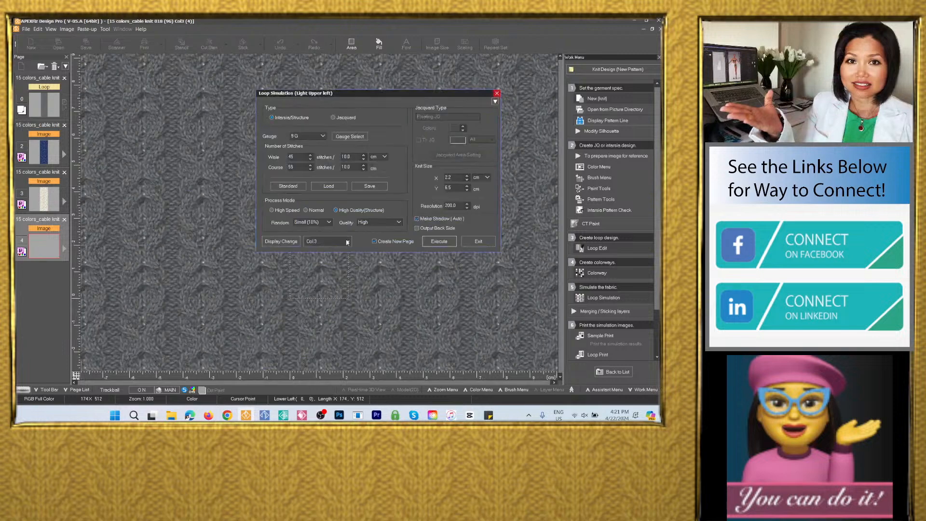
pyautogui.click(330, 242)
pyautogui.click(419, 280)
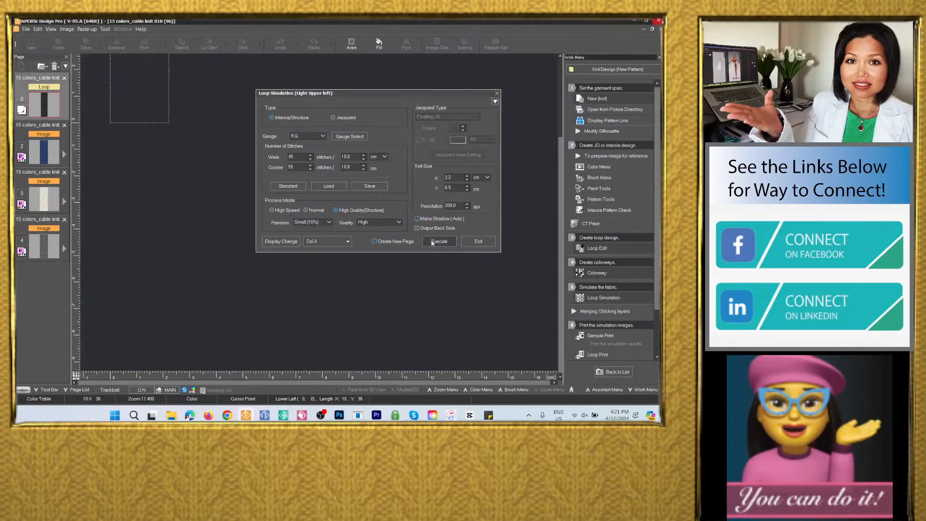
pyautogui.click(425, 266)
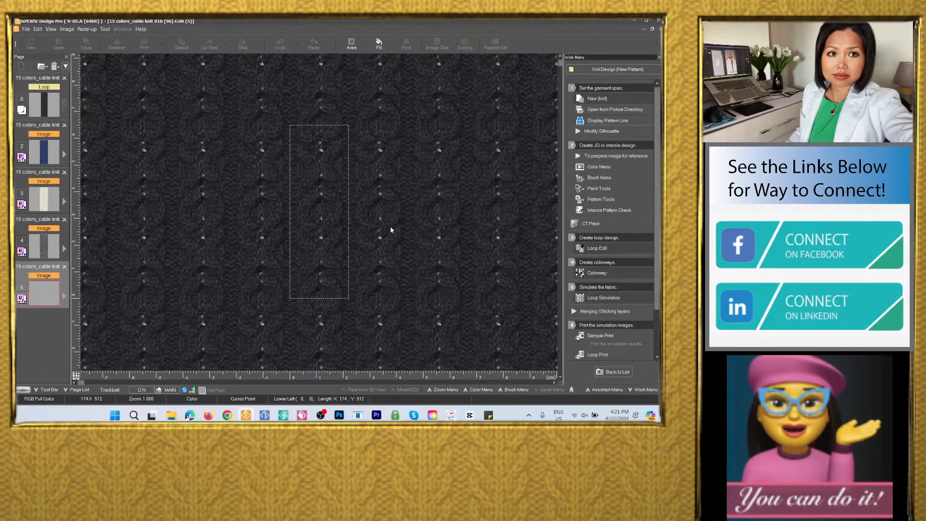
# Run loop simulations for the brown Col 5 and pink Col 6 colorways, each on a new page with the same yarn setup
pyautogui.click(346, 242)
pyautogui.click(444, 285)
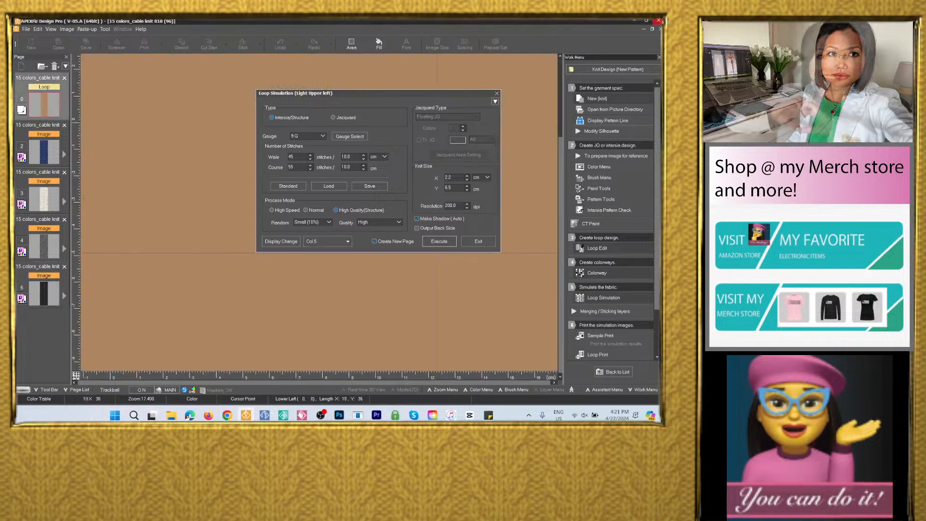
pyautogui.click(439, 241)
pyautogui.click(428, 268)
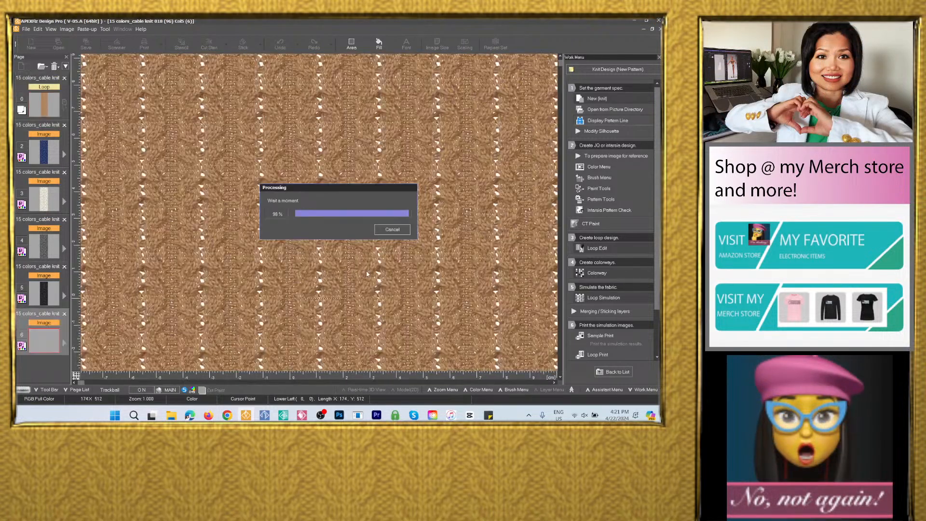
pyautogui.click(319, 244)
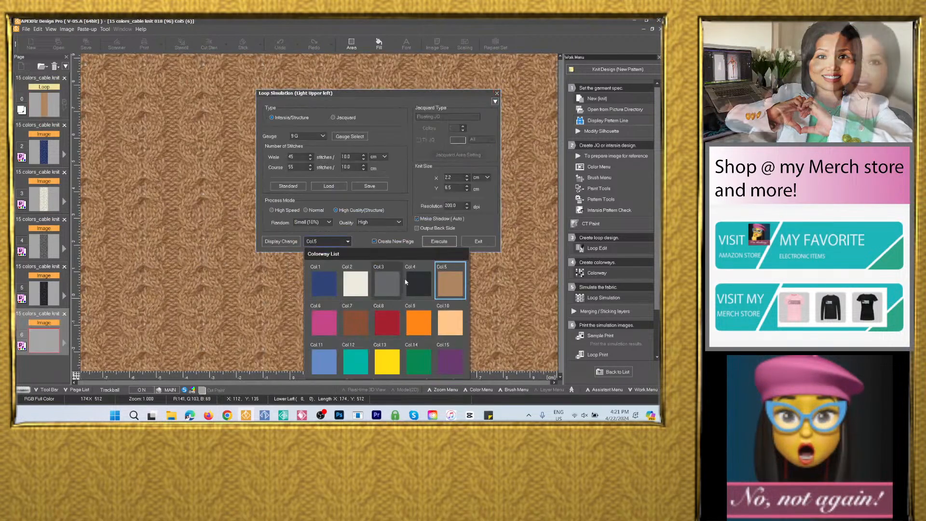
pyautogui.click(328, 318)
pyautogui.click(439, 243)
pyautogui.click(445, 268)
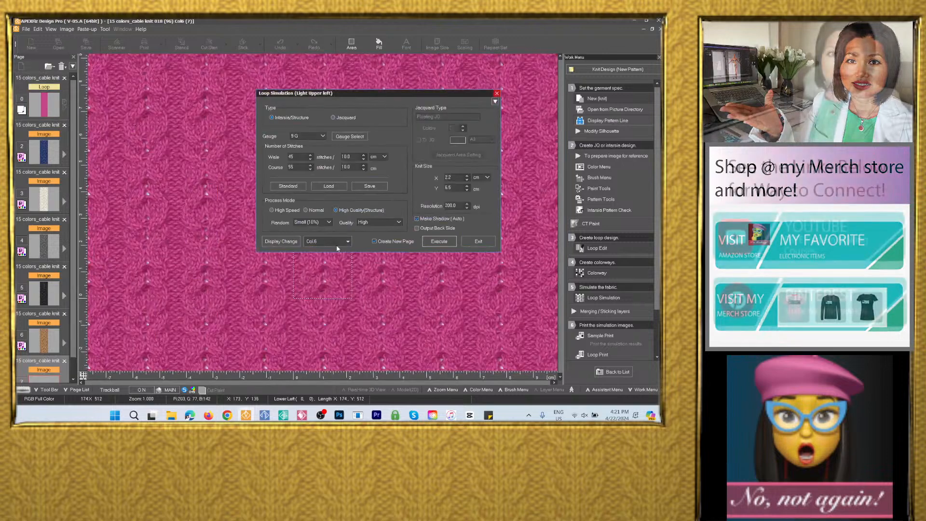
# Run loop simulations for the dark brown Col 7 and red Col 8 colorways, each on its own new page
pyautogui.click(337, 245)
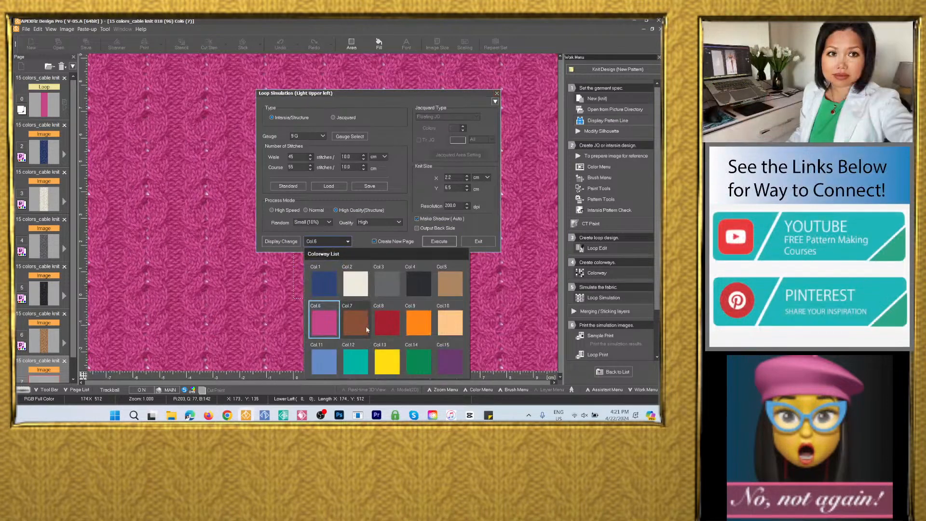
pyautogui.click(357, 320)
pyautogui.click(439, 242)
pyautogui.click(444, 268)
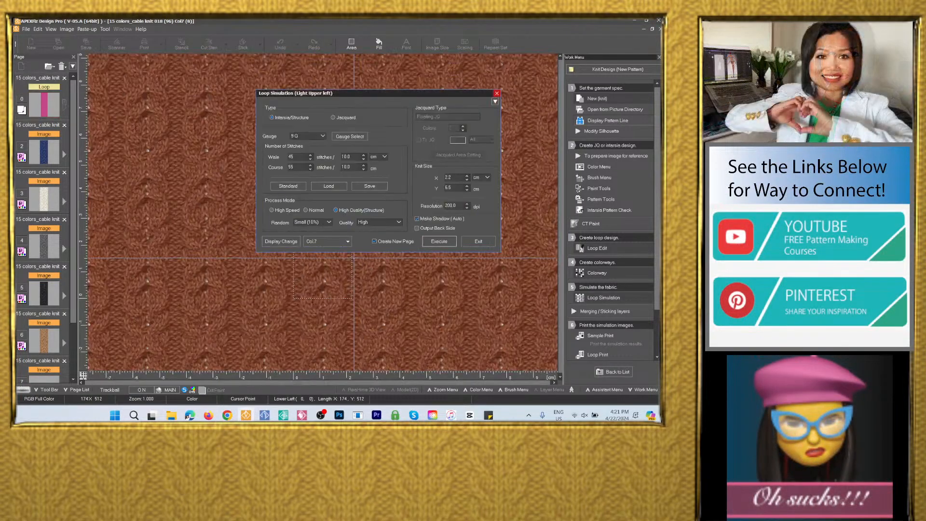
pyautogui.click(333, 242)
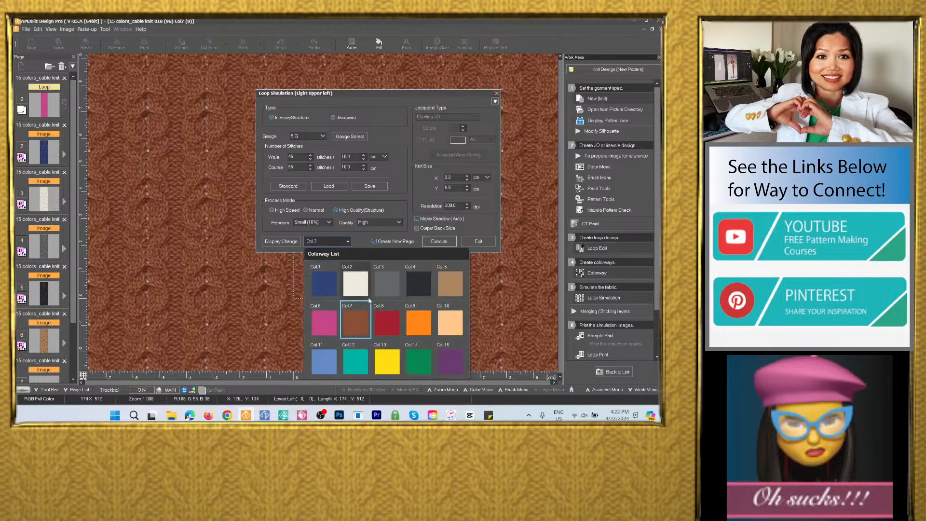
pyautogui.click(389, 320)
pyautogui.click(429, 243)
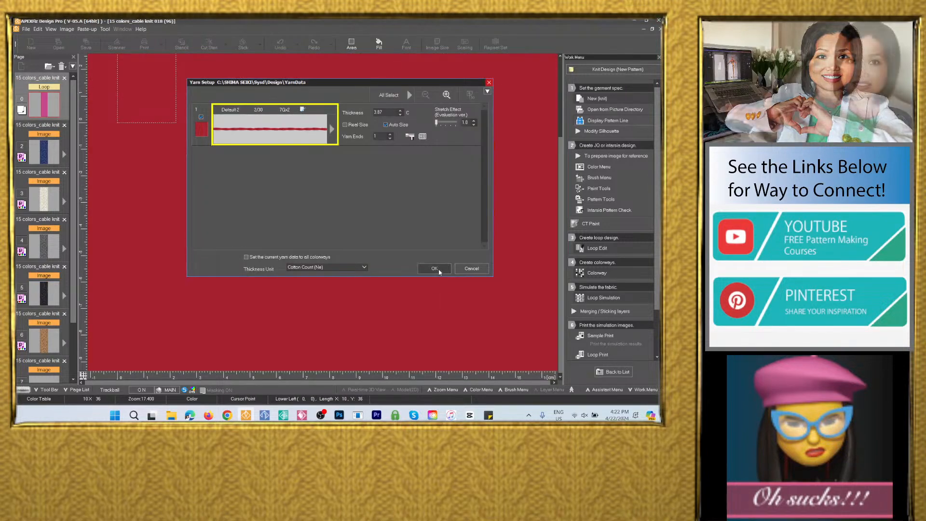
pyautogui.click(445, 268)
# Run loop simulations for the orange Col 9 and cream Col 10 colorways, each on its own new page
pyautogui.click(332, 242)
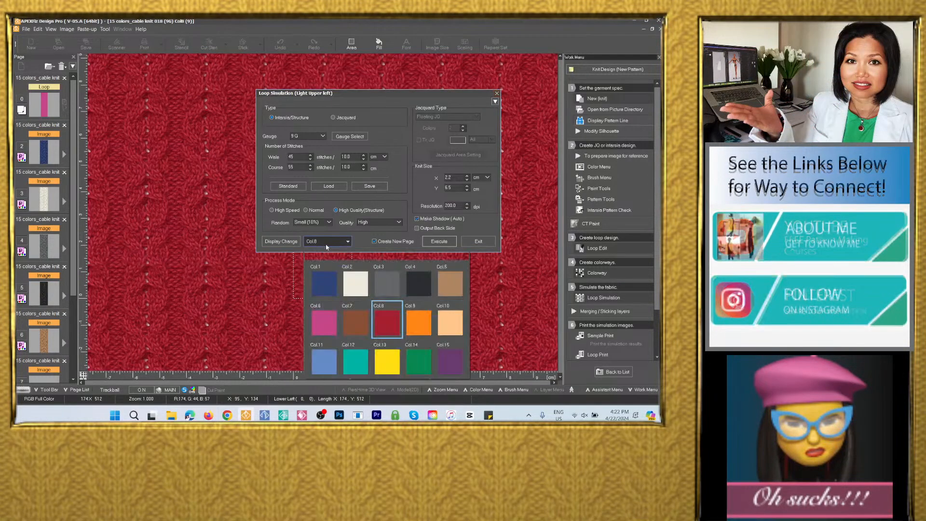
pyautogui.click(422, 322)
pyautogui.click(439, 241)
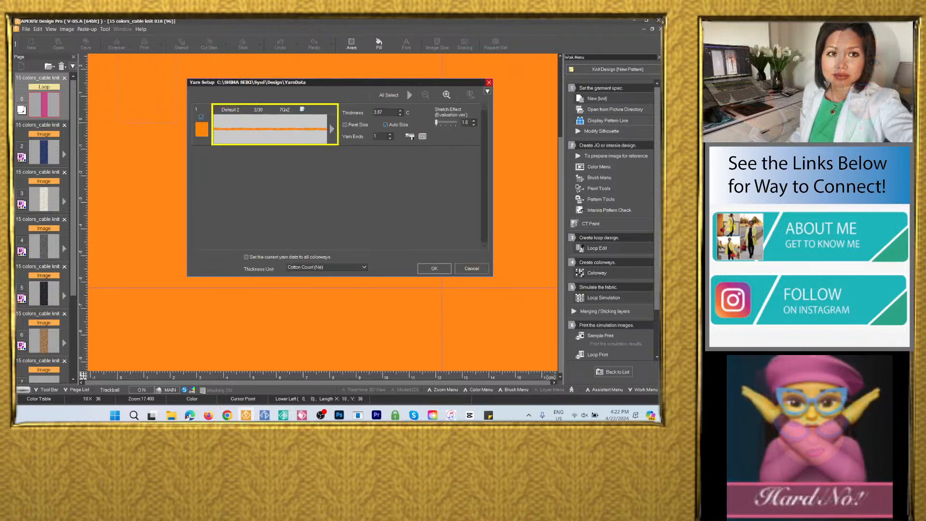
pyautogui.click(440, 268)
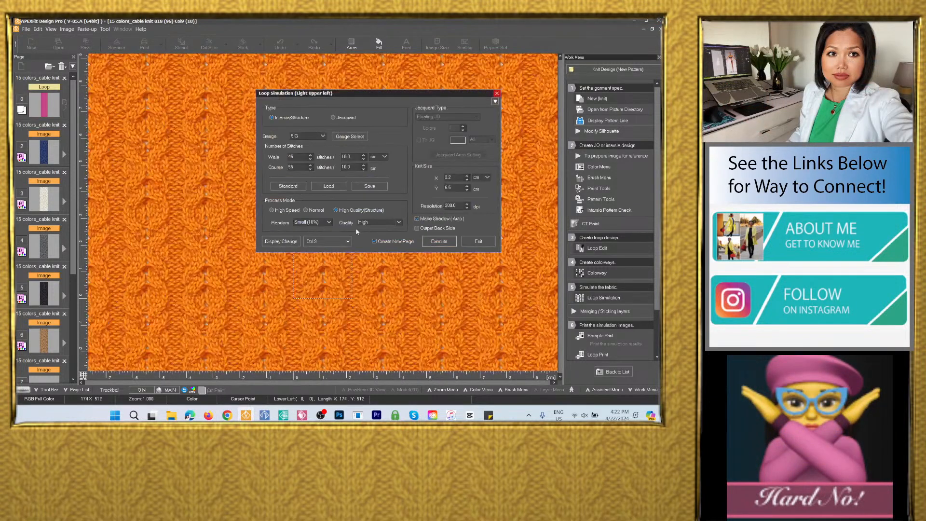
pyautogui.click(340, 241)
pyautogui.click(434, 323)
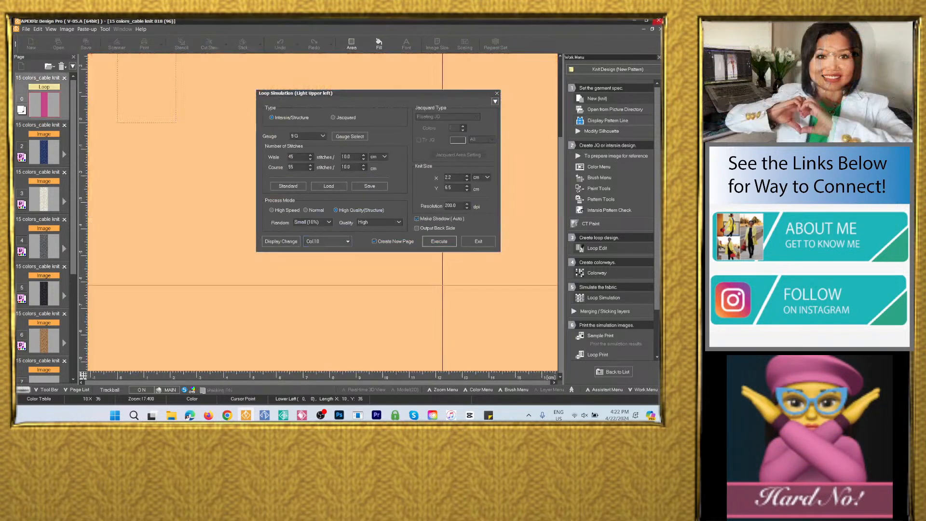
pyautogui.click(439, 241)
pyautogui.click(446, 270)
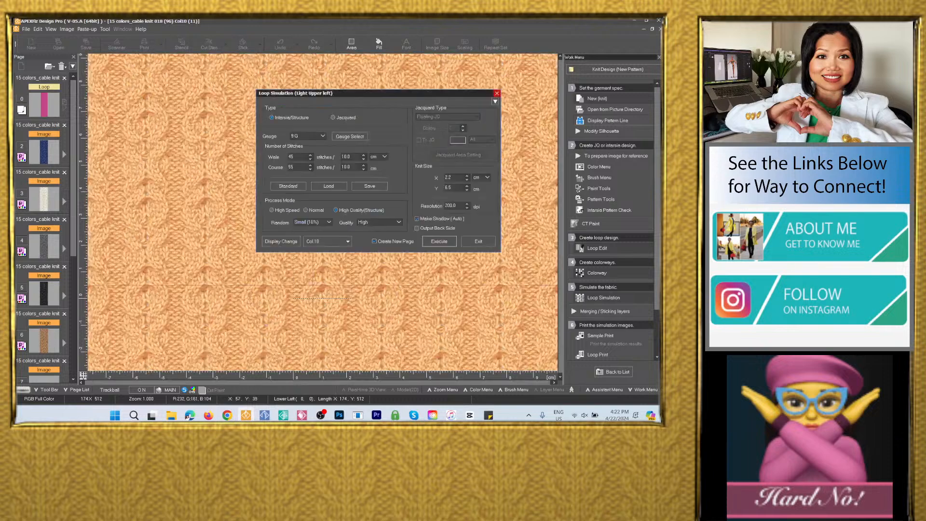
# Run the loop simulation for the blue colorway Col 11 on a new page with the same yarn setup
pyautogui.click(338, 241)
pyautogui.click(330, 355)
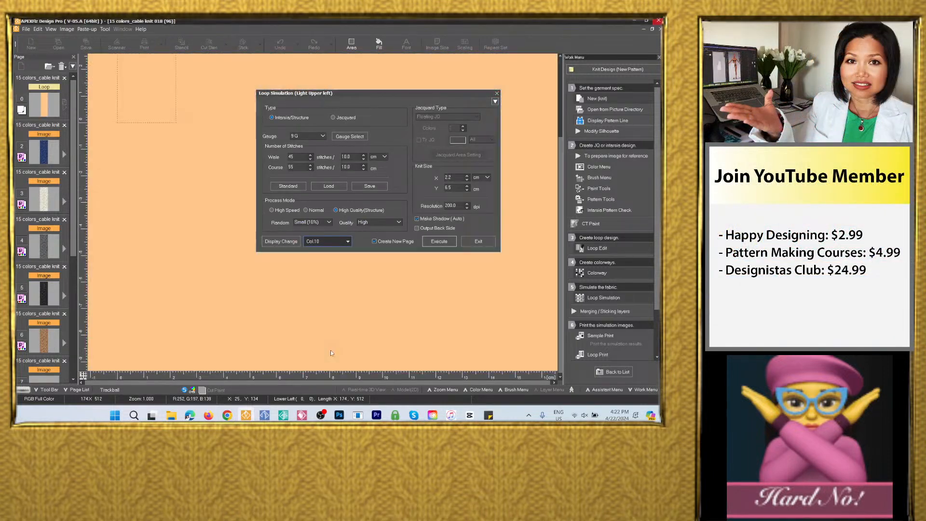
pyautogui.click(440, 242)
pyautogui.click(441, 266)
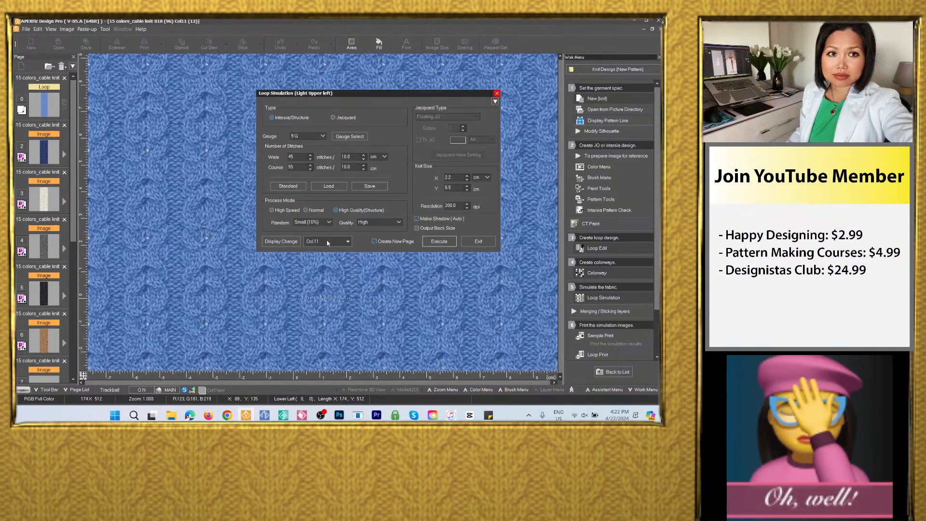
# Run loop simulations for the teal Col 12 and yellow Col 13 colorways, each on a new page with the same yarn setup
pyautogui.click(328, 243)
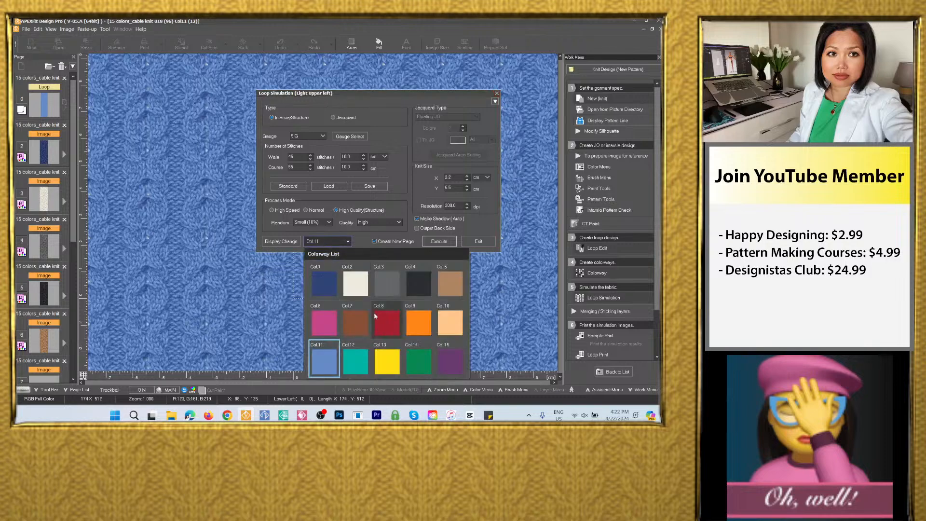
pyautogui.click(360, 362)
pyautogui.click(439, 241)
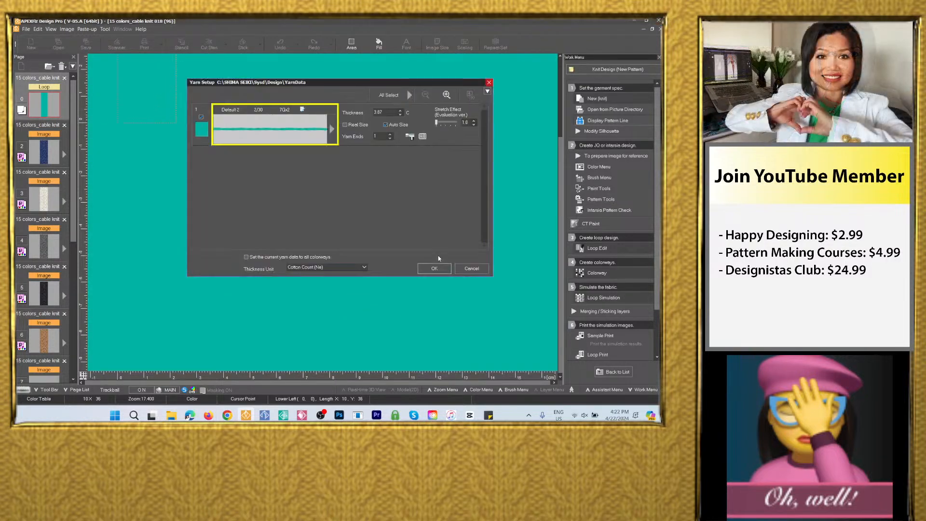
pyautogui.click(436, 269)
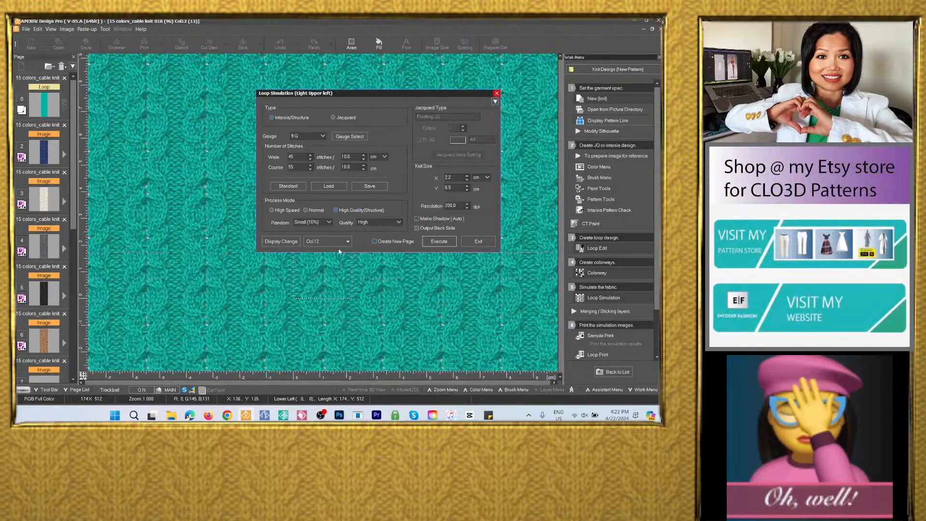
pyautogui.click(335, 244)
pyautogui.click(387, 361)
pyautogui.click(439, 242)
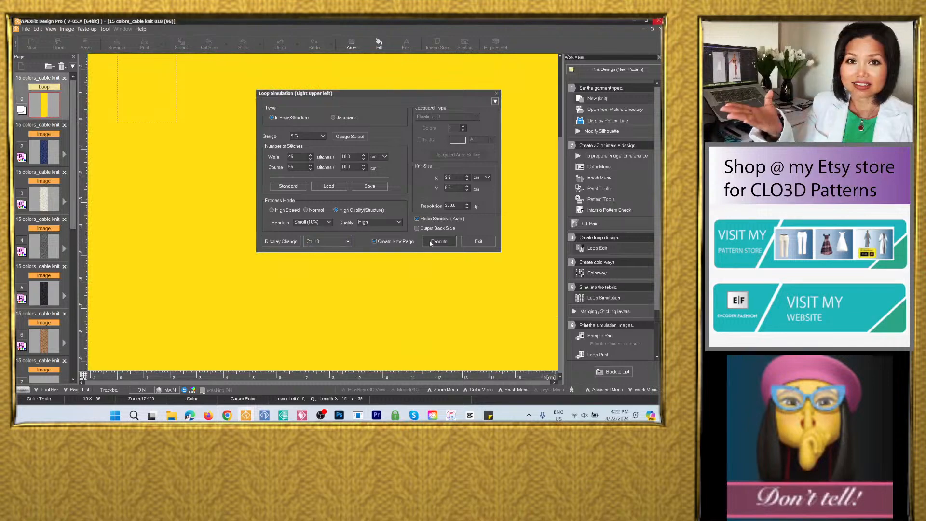
pyautogui.click(436, 269)
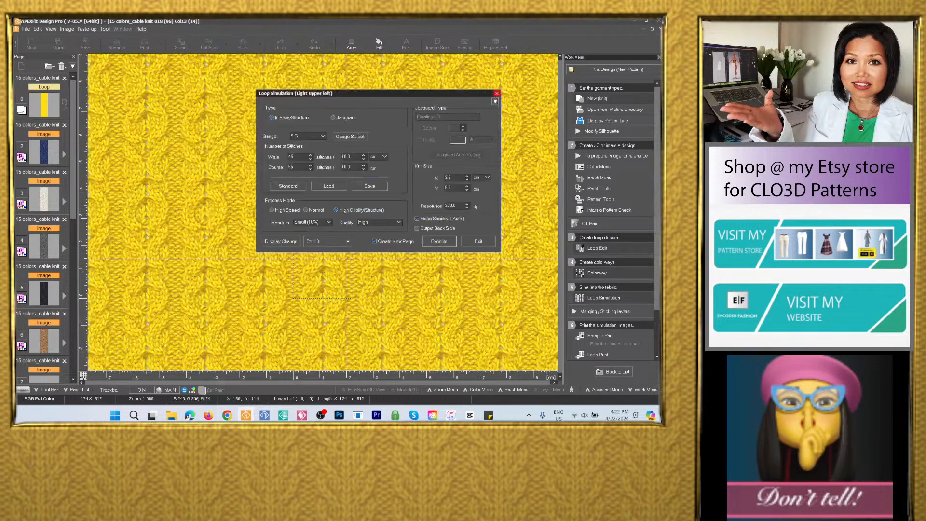
# Run loop simulations for the green Col 14 and purple Col 15 colorways on new pages and exit the simulation settings
pyautogui.click(335, 242)
pyautogui.click(417, 351)
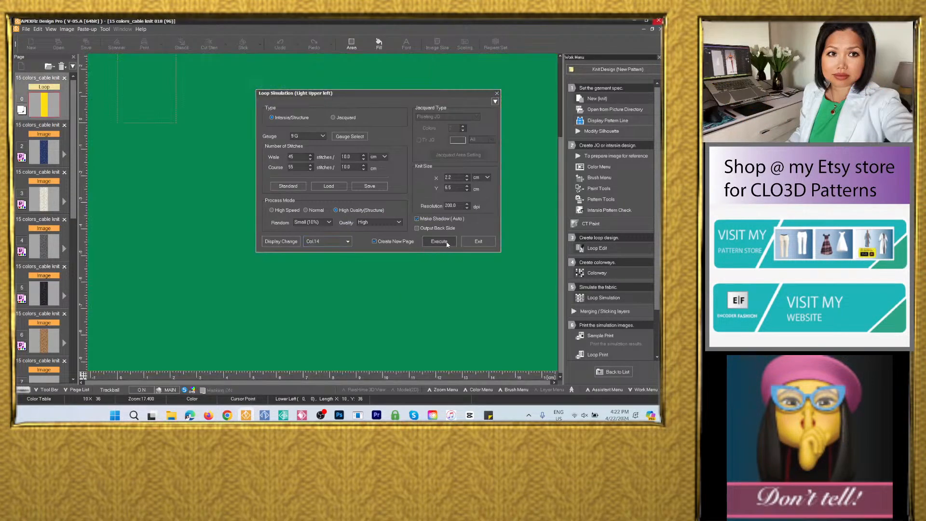
pyautogui.click(439, 241)
pyautogui.click(441, 270)
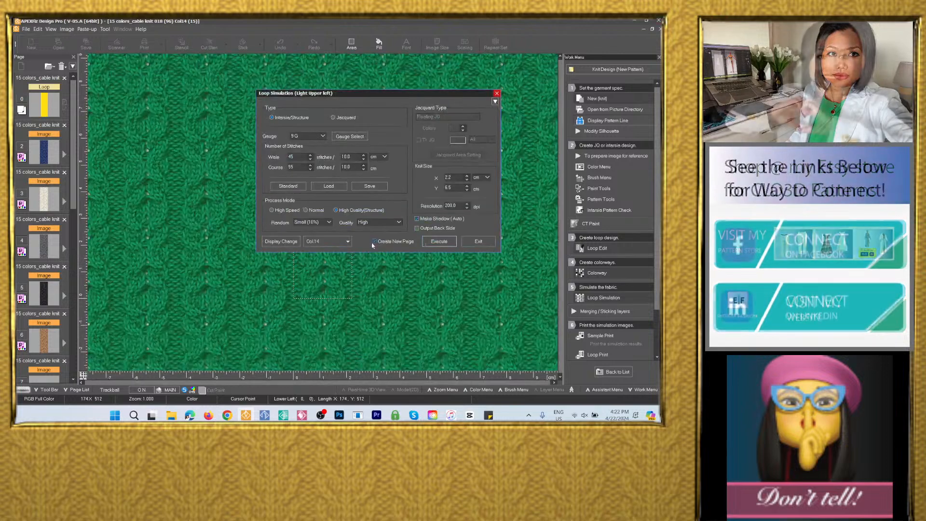
pyautogui.click(335, 242)
pyautogui.click(451, 360)
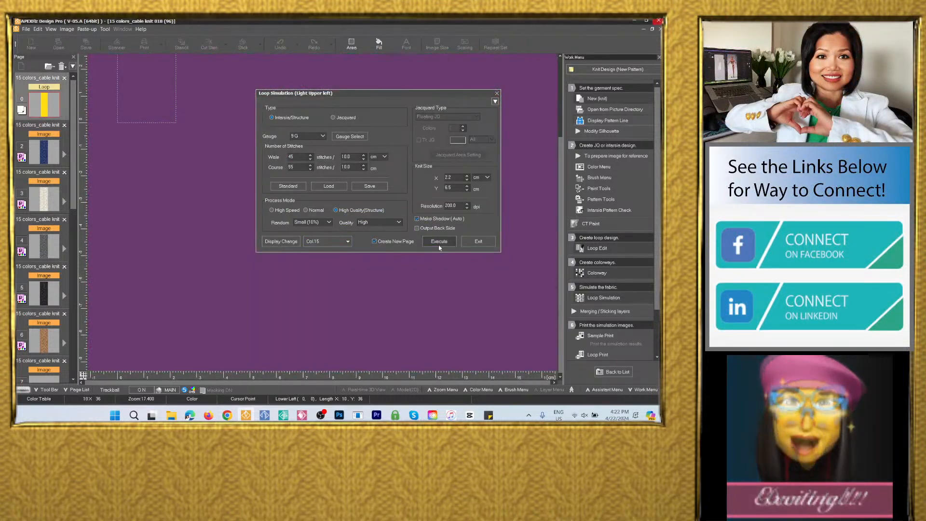
pyautogui.click(439, 241)
pyautogui.click(440, 264)
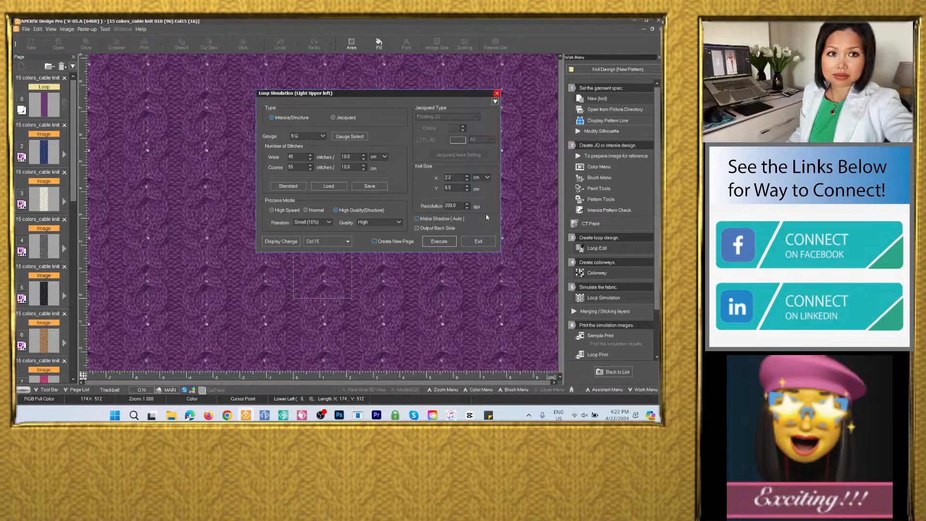
pyautogui.click(486, 243)
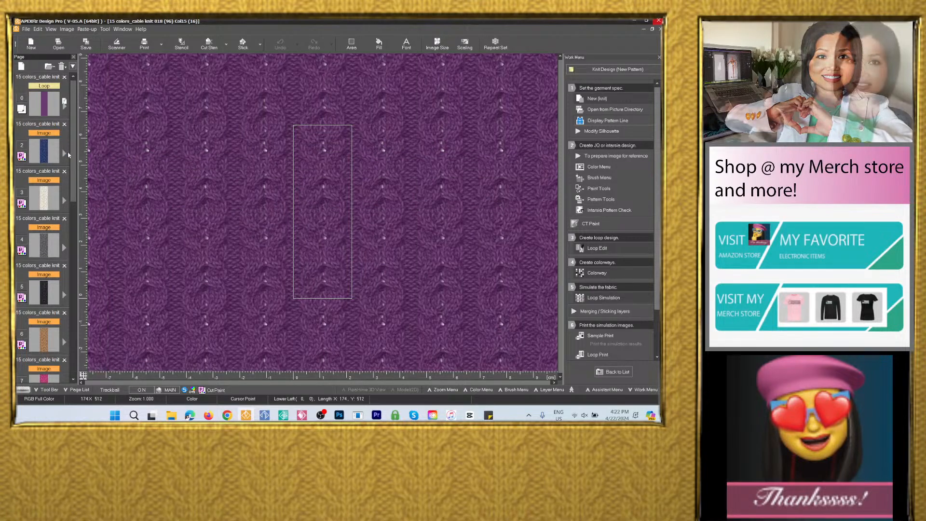
# Start saving the loop page, shorten its file name to "15 colors_cable knit 018" and copy that name
pyautogui.click(47, 105)
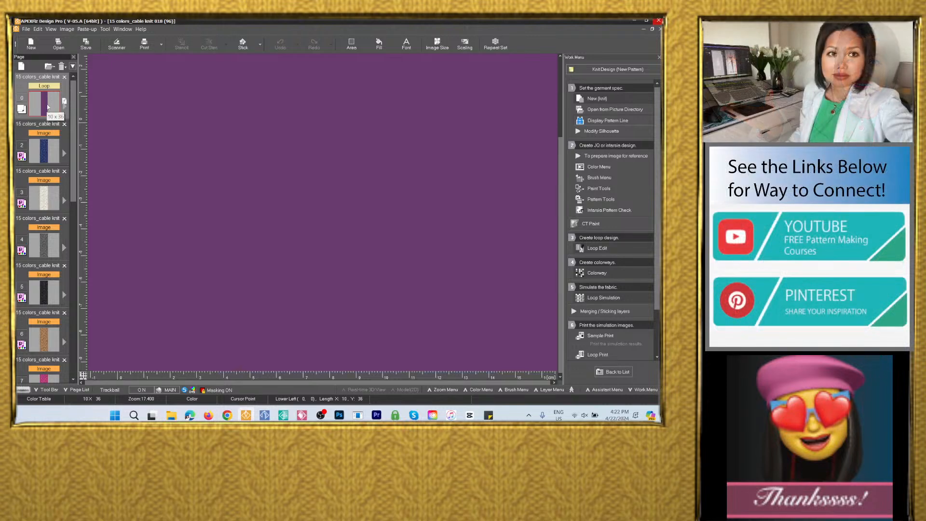
pyautogui.click(87, 44)
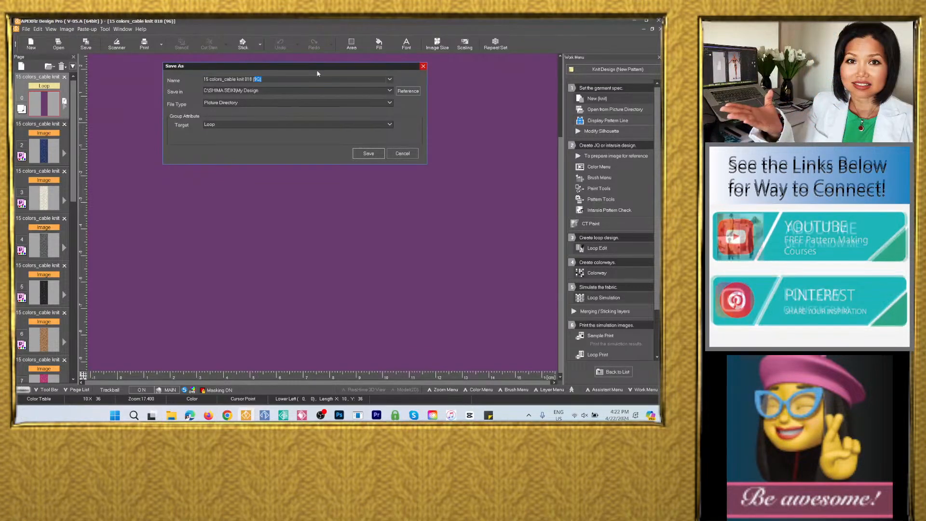
pyautogui.press('BackSpace')
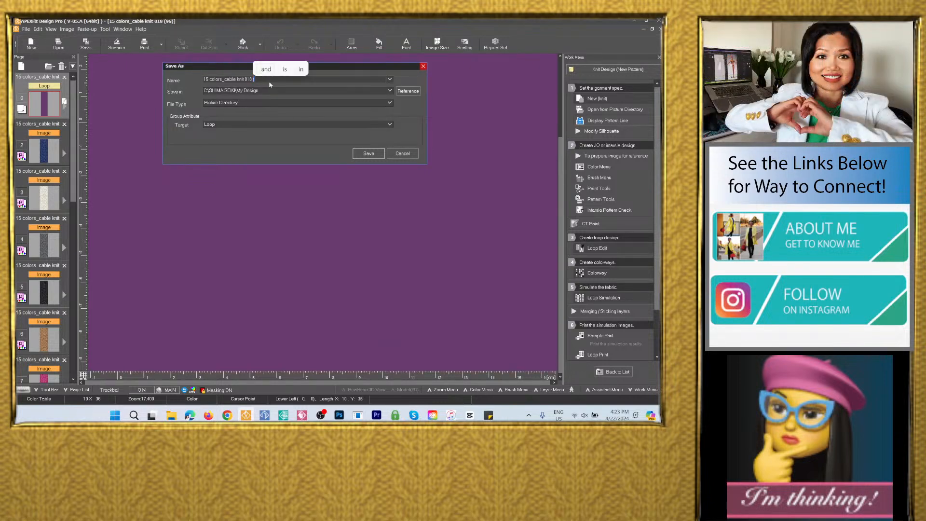
pyautogui.press('BackSpace')
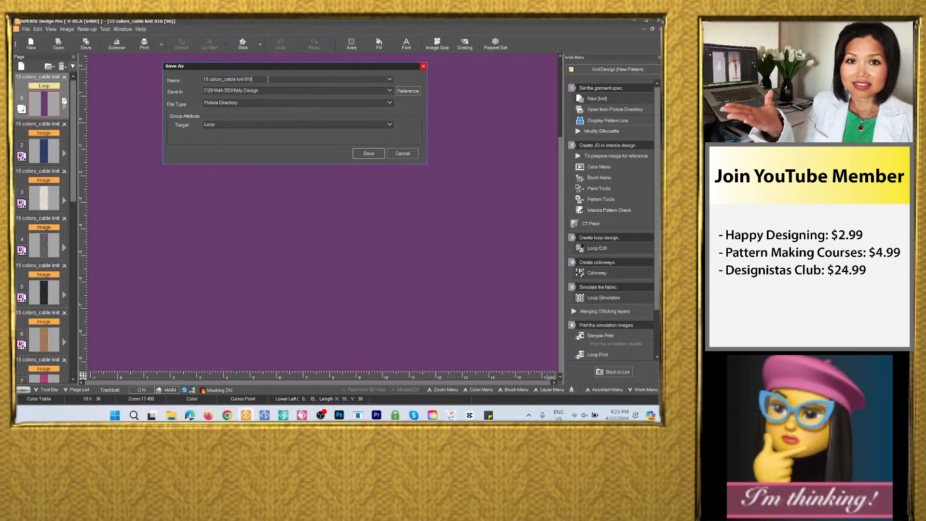
pyautogui.moveTo(267, 79); pyautogui.dragTo(210, 79)
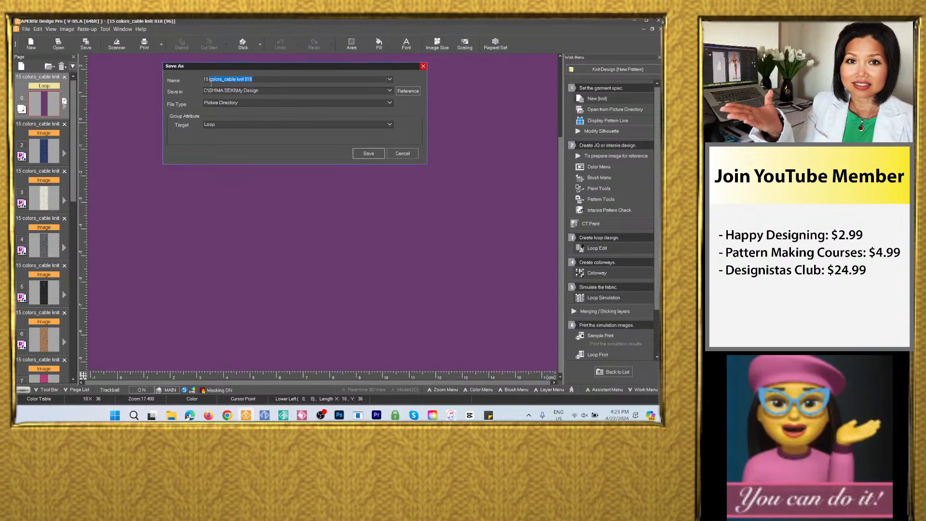
pyautogui.rightClick(231, 79)
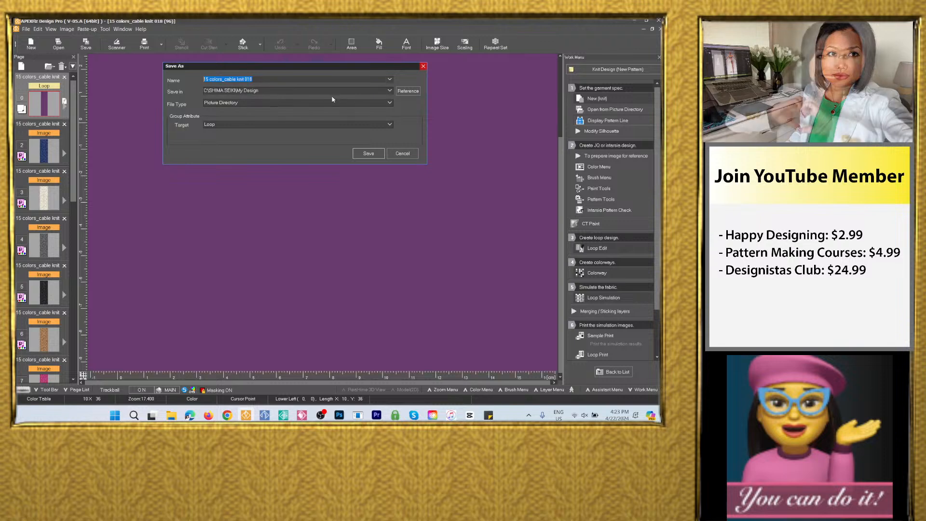
# Create a "15 colors_cable knit 018" folder inside the D: drive's Cable knit fabrics folder and save the loop file there as a Picture Directory
pyautogui.click(408, 91)
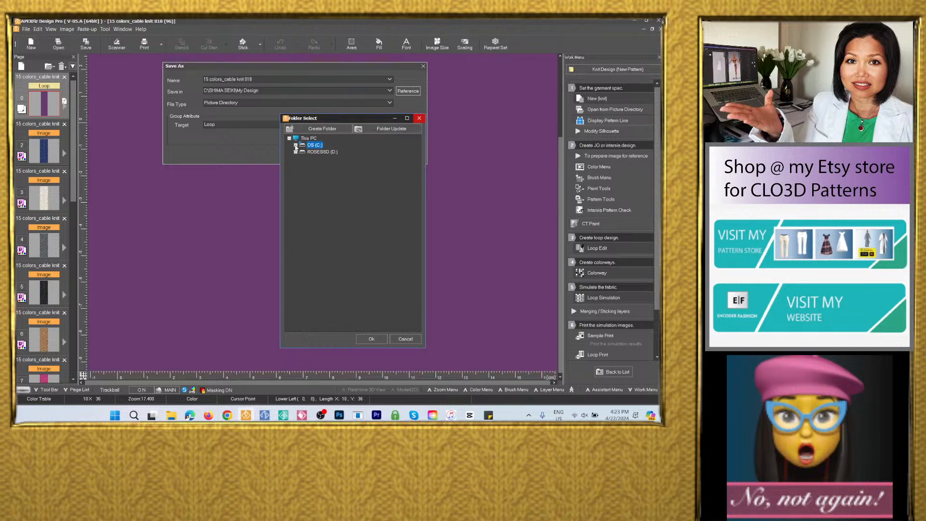
pyautogui.click(311, 153)
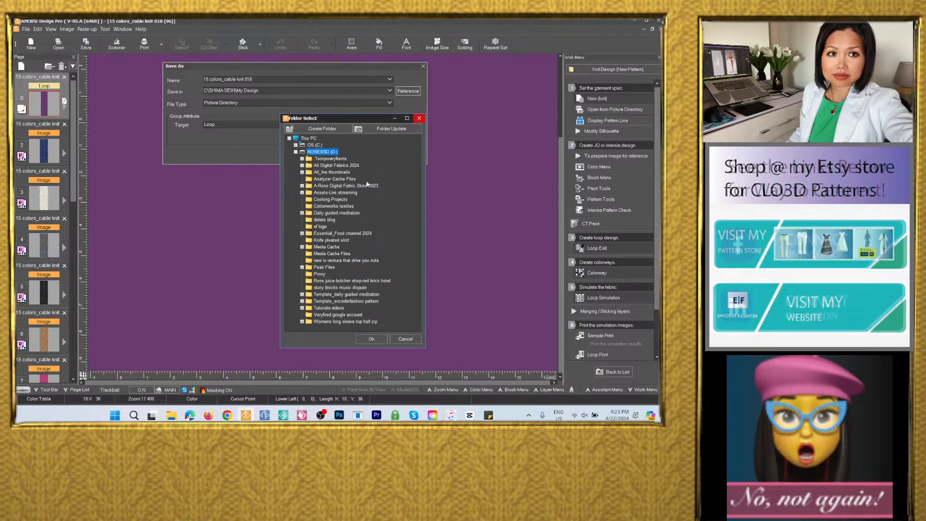
pyautogui.click(302, 165)
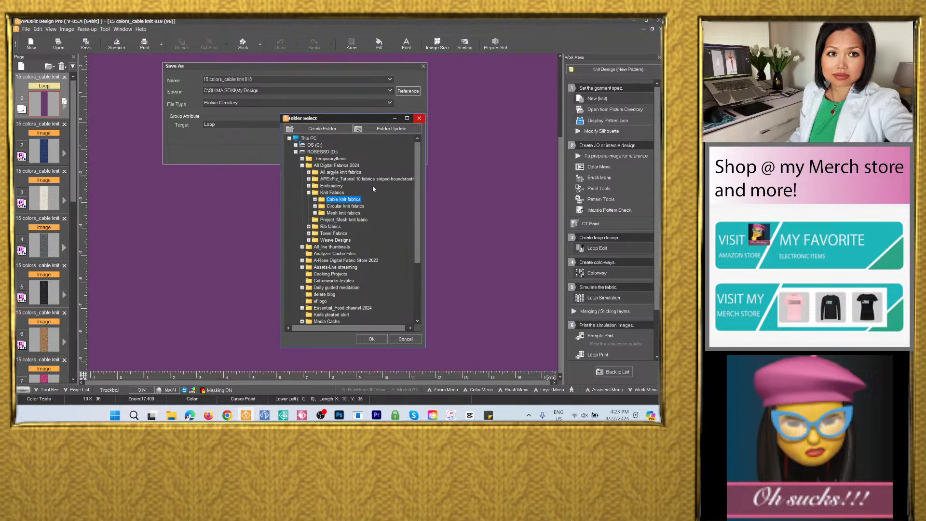
pyautogui.click(330, 129)
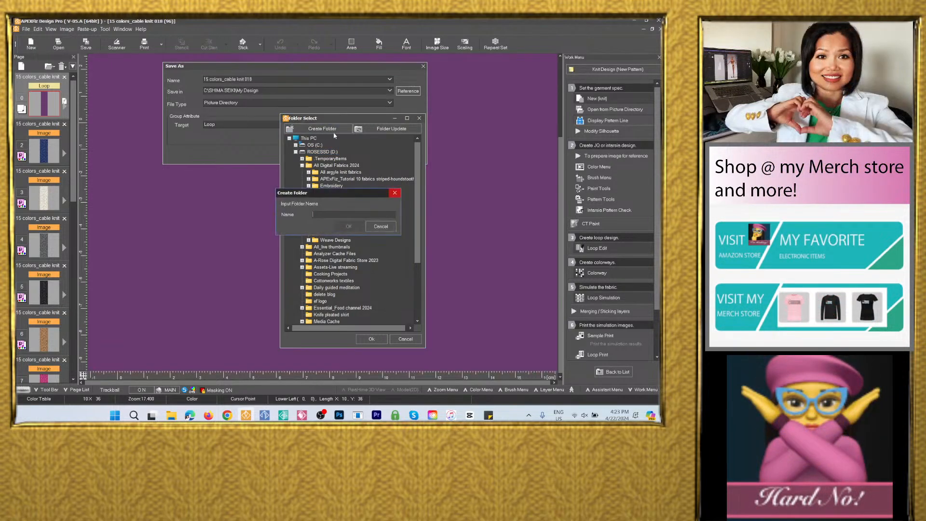
pyautogui.rightClick(314, 215)
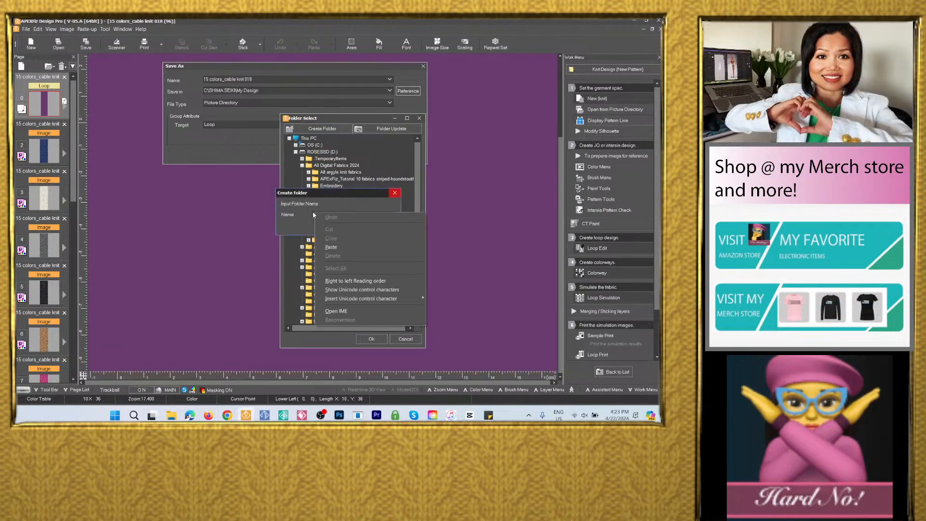
pyautogui.click(332, 247)
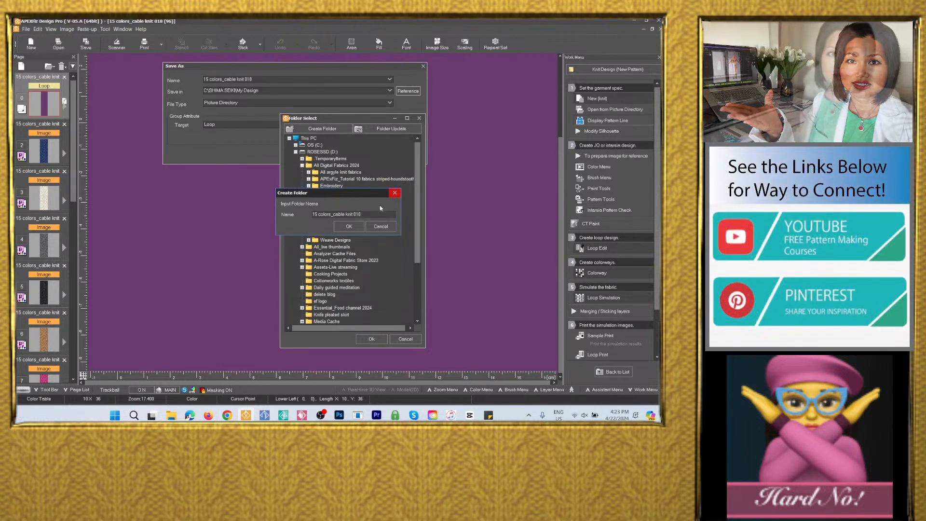
pyautogui.click(357, 226)
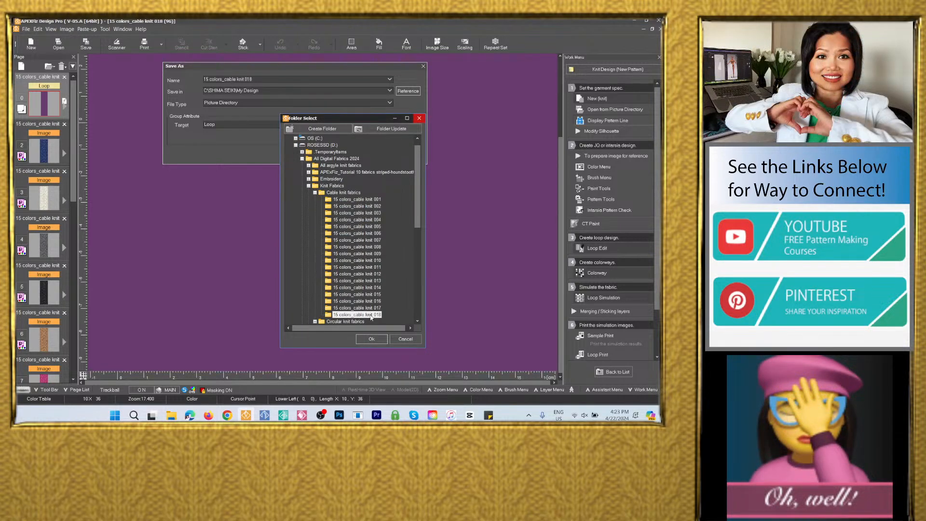
pyautogui.click(371, 339)
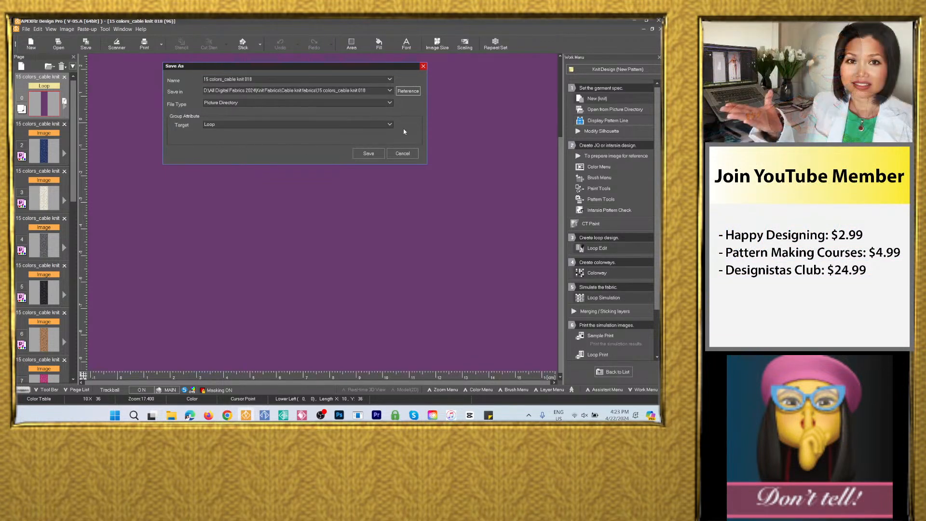
pyautogui.click(368, 153)
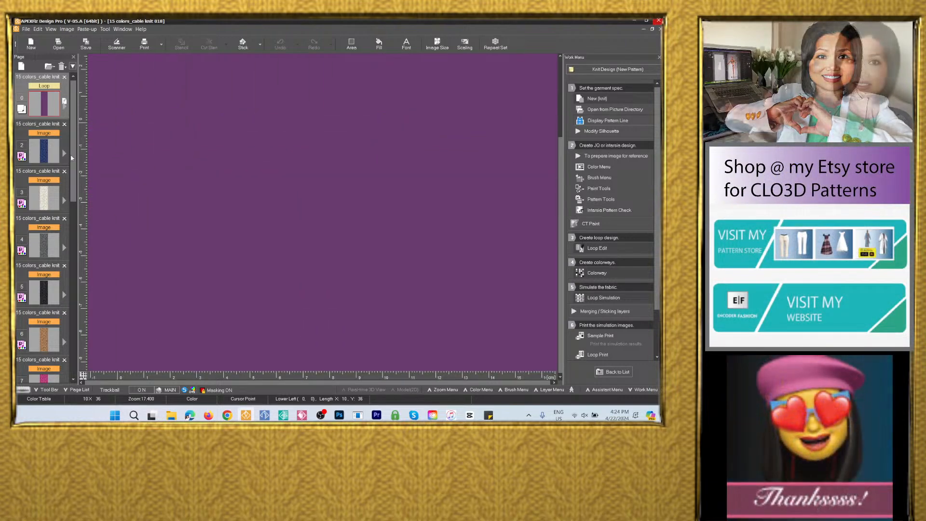
# Set up a sample print from the navy Col 1 simulation page with an imposition of 2 across and 3 down
pyautogui.click(47, 154)
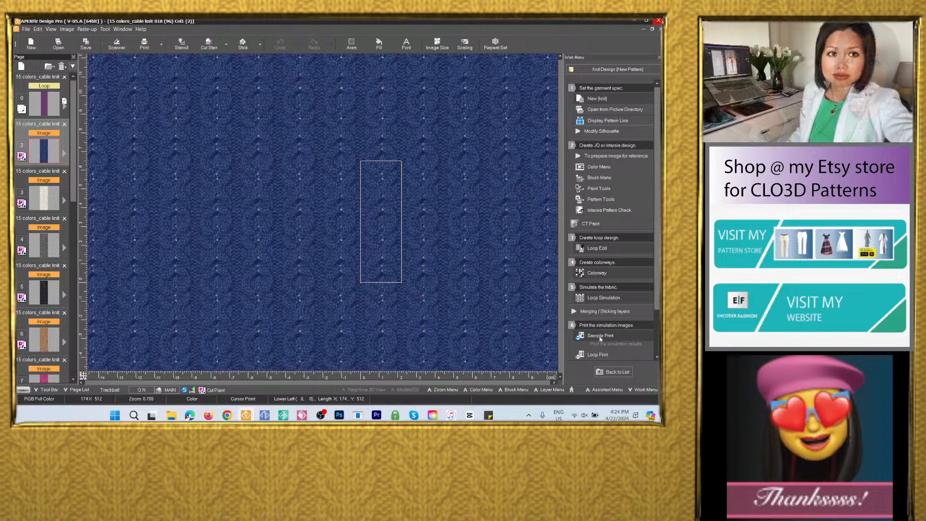
pyautogui.click(600, 336)
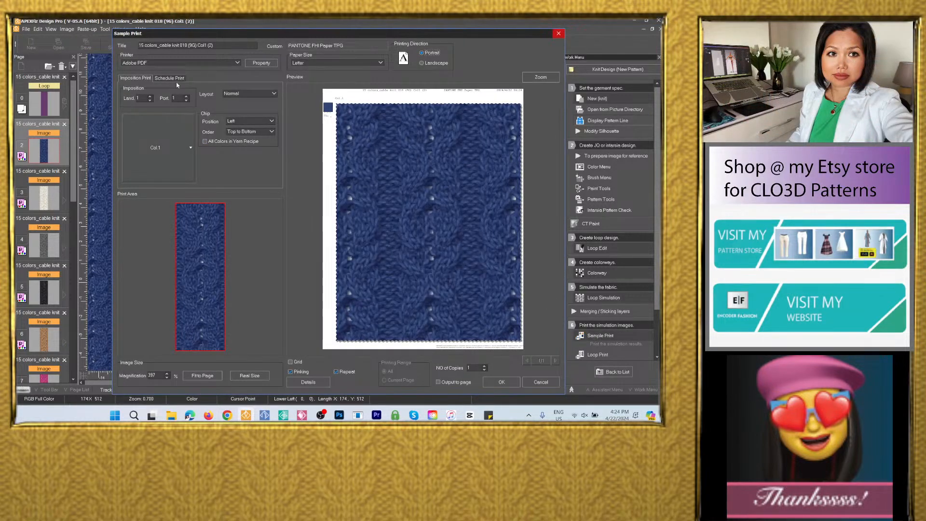
pyautogui.click(187, 96)
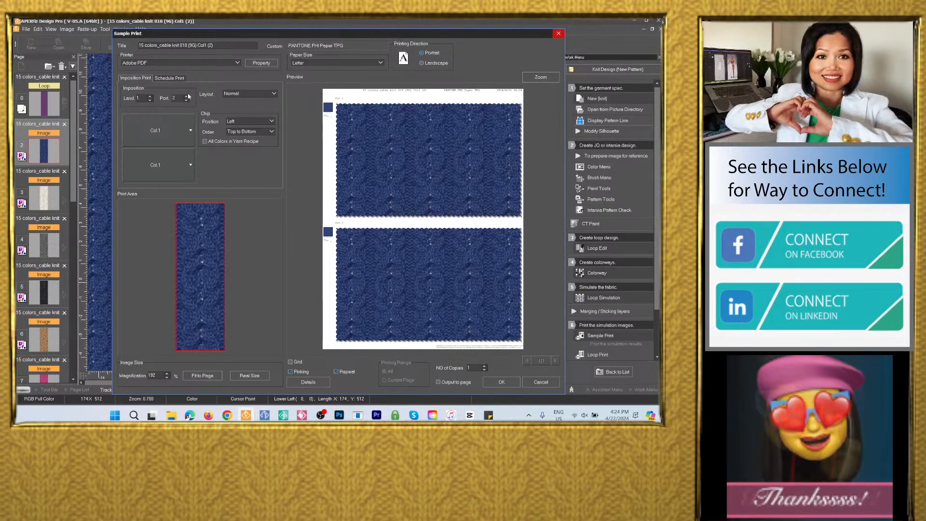
pyautogui.click(186, 96)
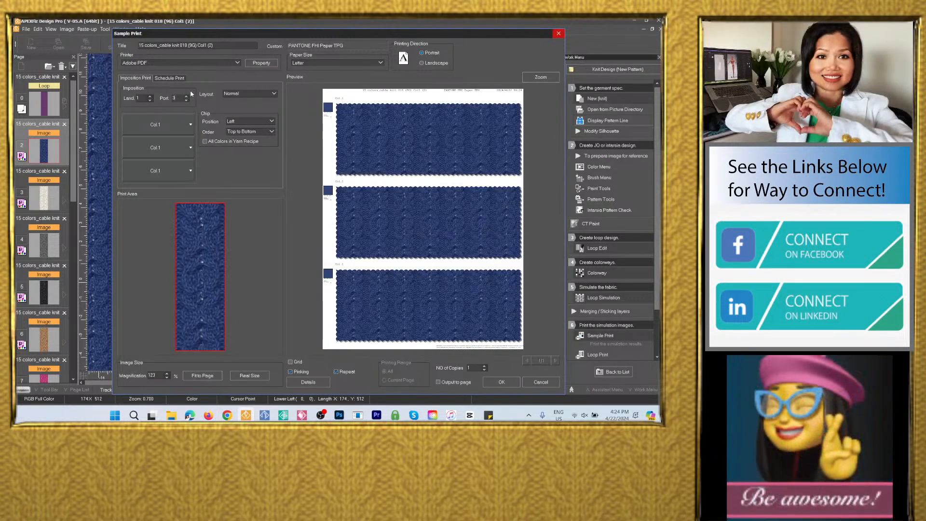
pyautogui.click(150, 95)
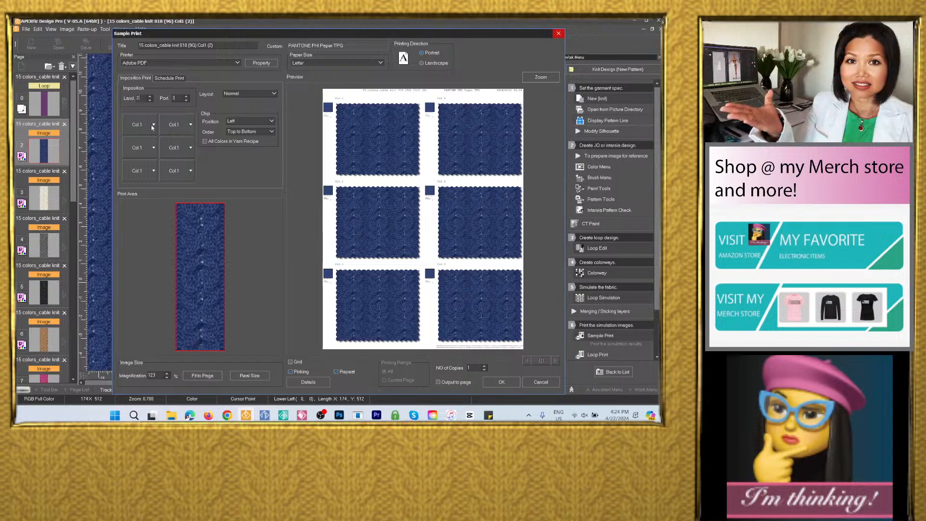
# Assign Col 2, Col 3, Col 4 and Col 5 to the second through fifth swatches of the sample print and blank the sixth
pyautogui.click(189, 125)
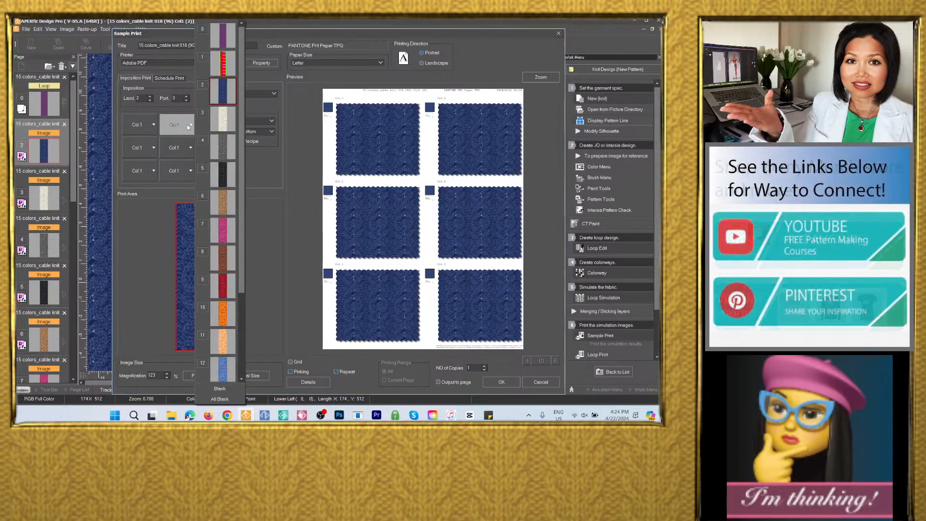
pyautogui.click(223, 122)
pyautogui.click(147, 149)
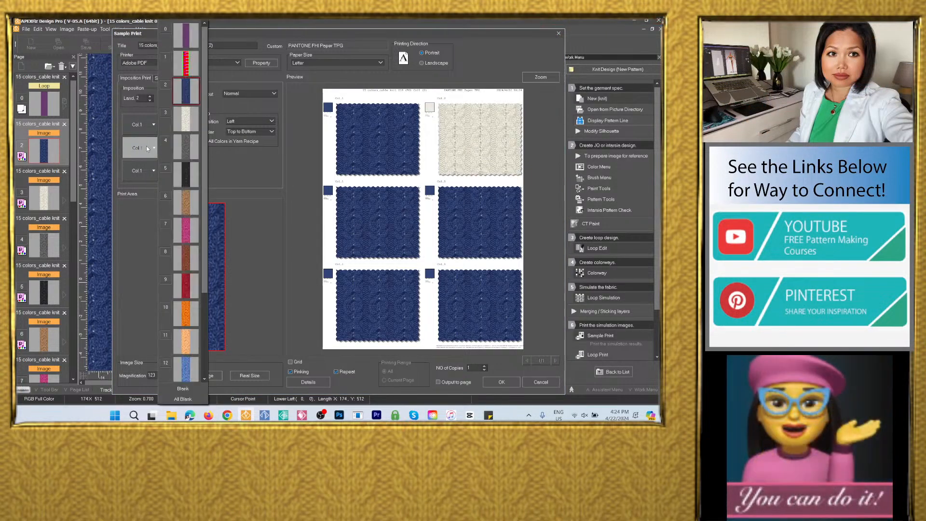
pyautogui.click(178, 149)
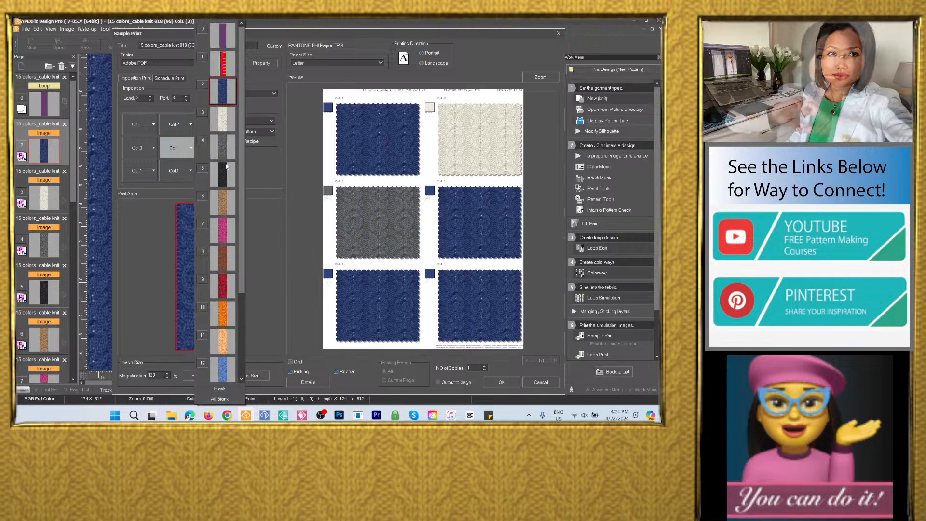
pyautogui.click(139, 171)
pyautogui.click(190, 207)
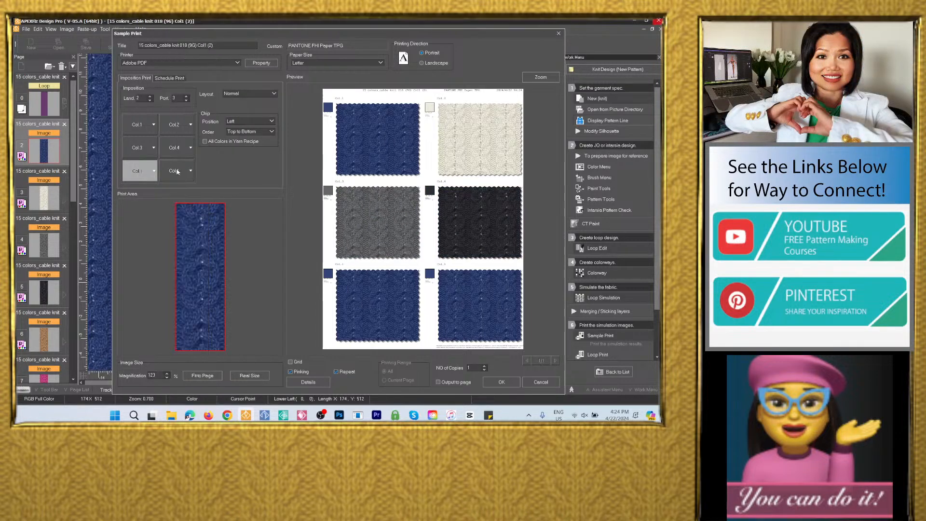
pyautogui.click(177, 171)
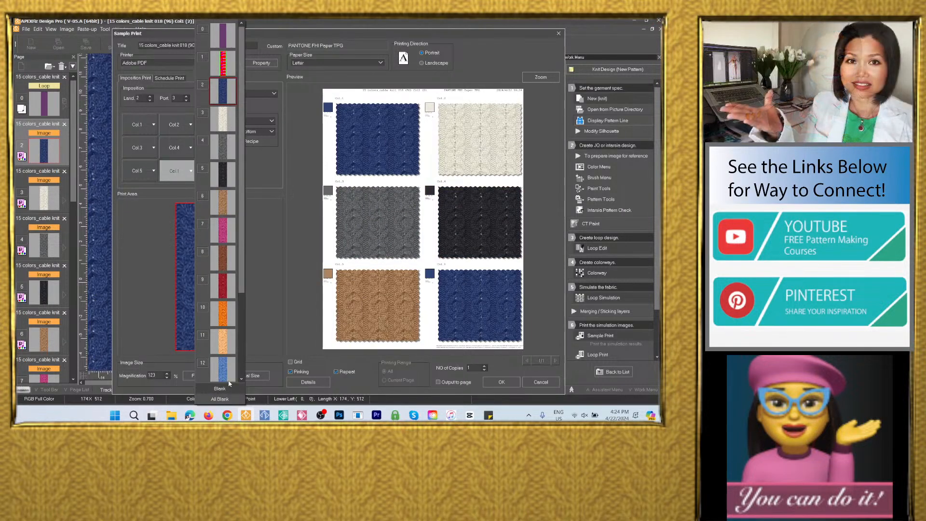
pyautogui.click(219, 389)
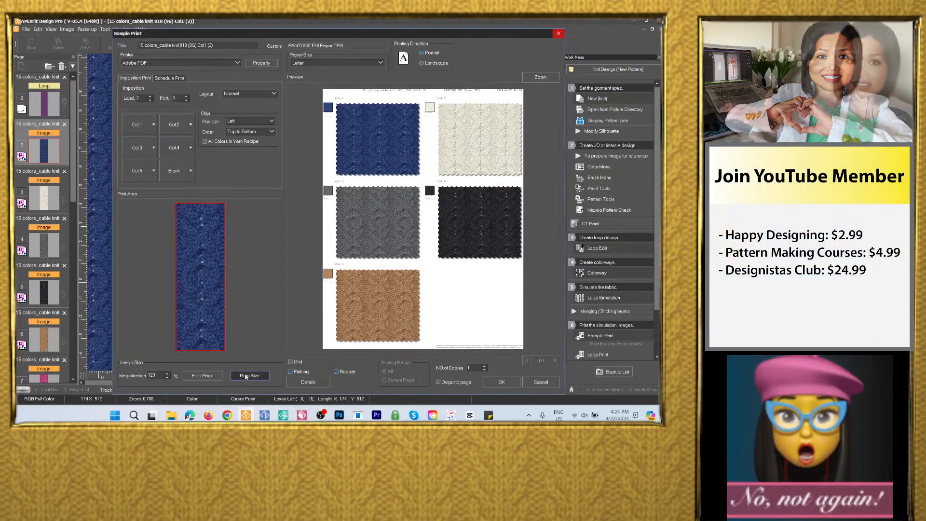
# Set the swatches to real size at 100% magnification and output the Col 1 to Col 5 sample print to a page at 200 dpi
pyautogui.click(245, 376)
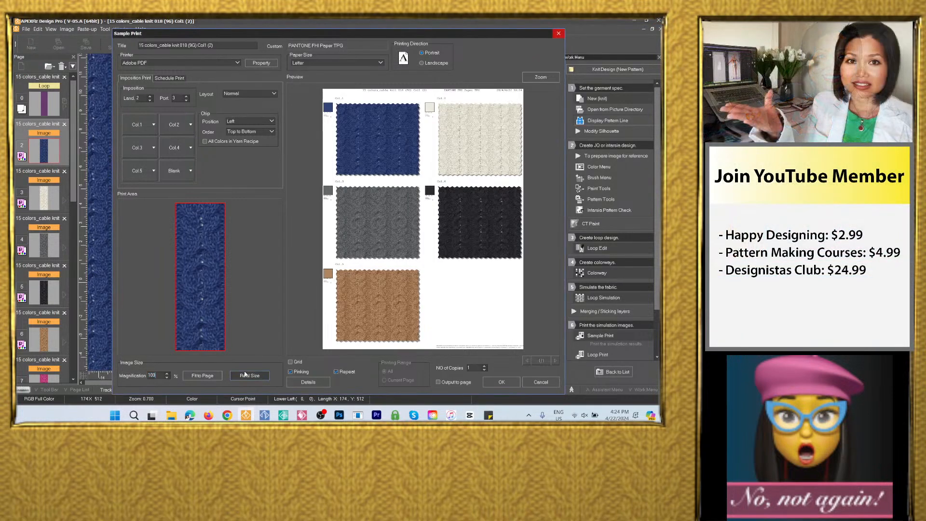
pyautogui.click(212, 375)
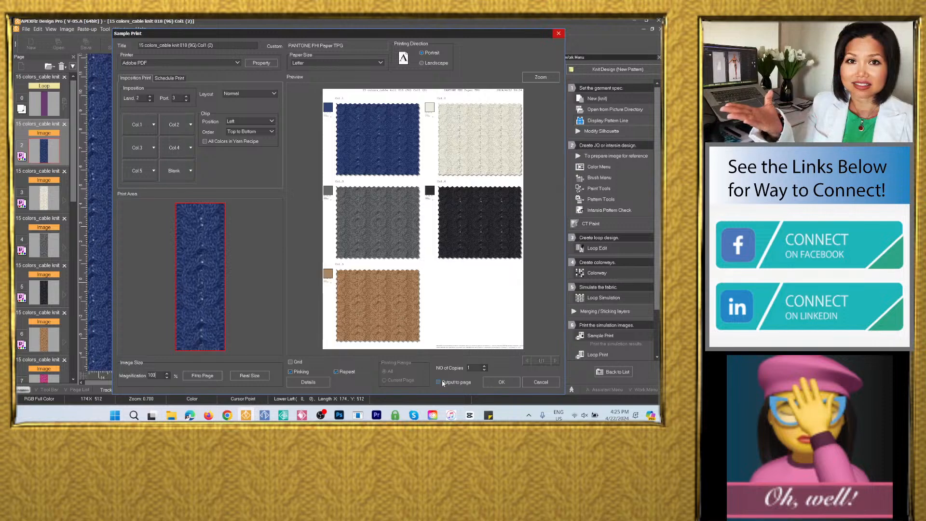
pyautogui.click(502, 382)
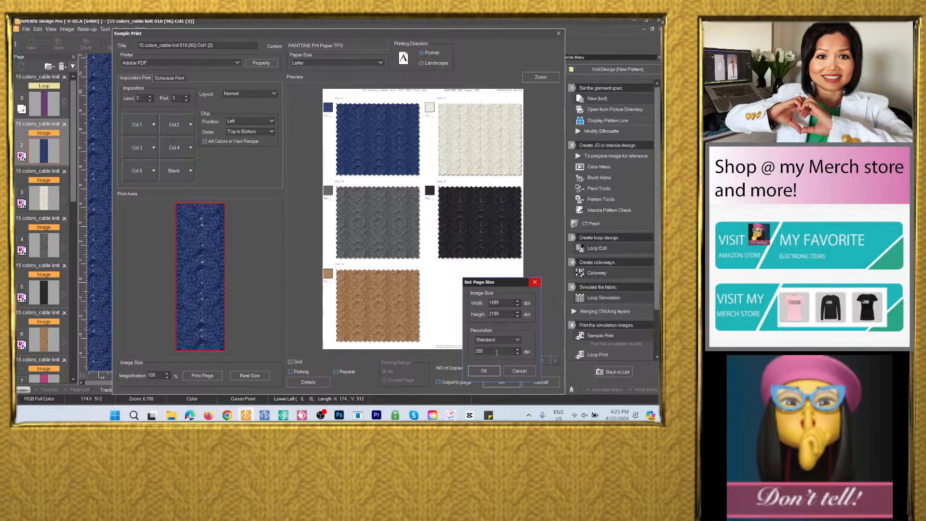
pyautogui.press('Return')
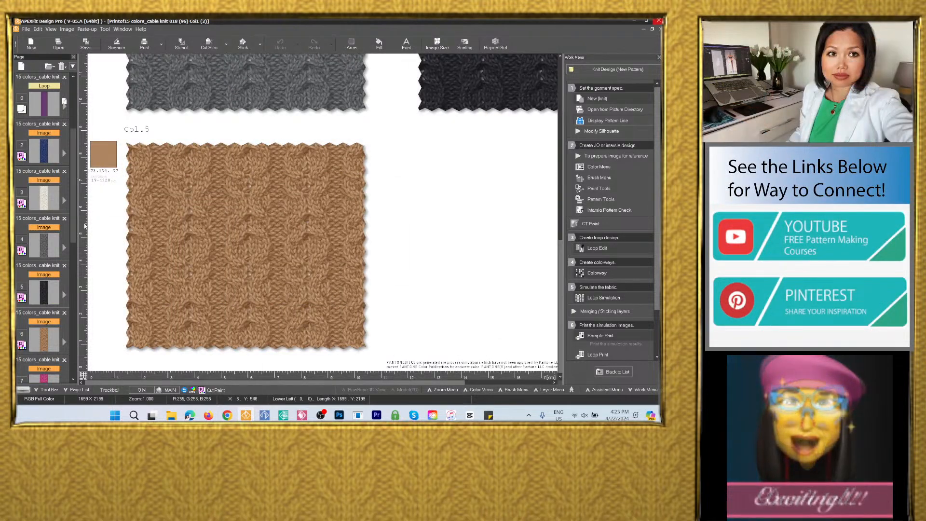
# Start a sample print from the pink Col 6 simulation page and assign Col 7, Col 8 and Col 9 to the second through fourth swatches
pyautogui.moveTo(74, 162); pyautogui.dragTo(74, 211)
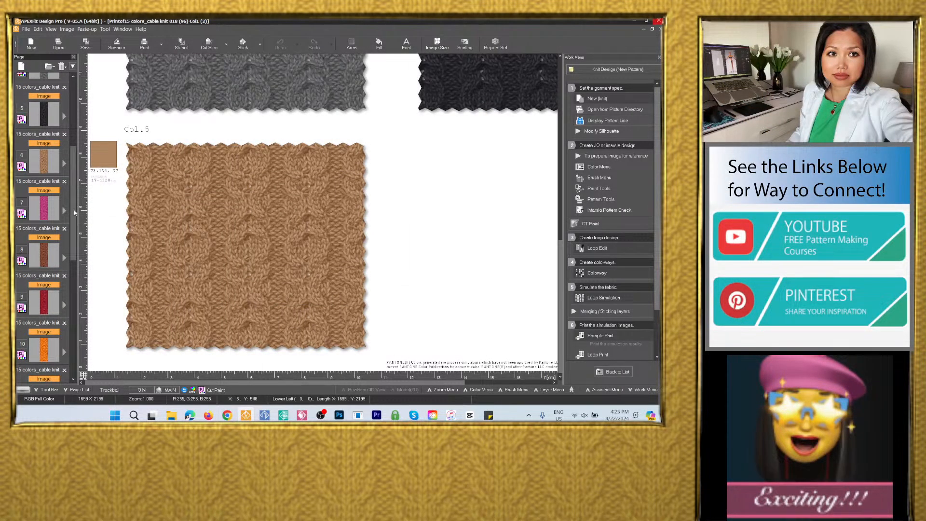
pyautogui.click(46, 208)
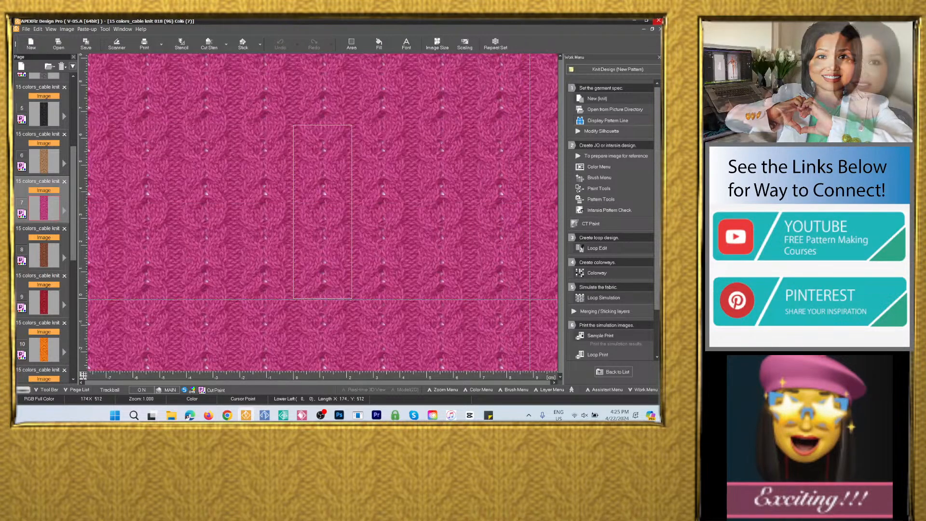
pyautogui.click(601, 336)
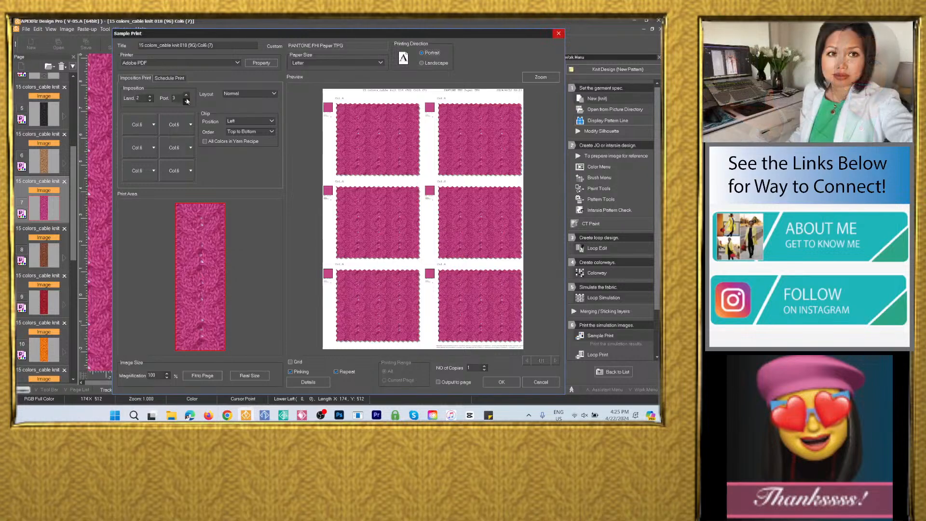
pyautogui.click(188, 127)
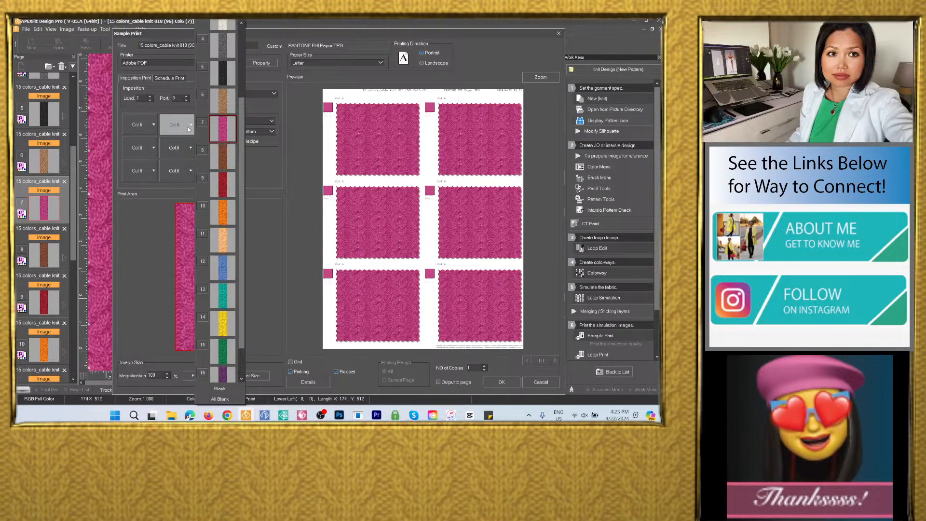
pyautogui.click(224, 157)
pyautogui.click(145, 151)
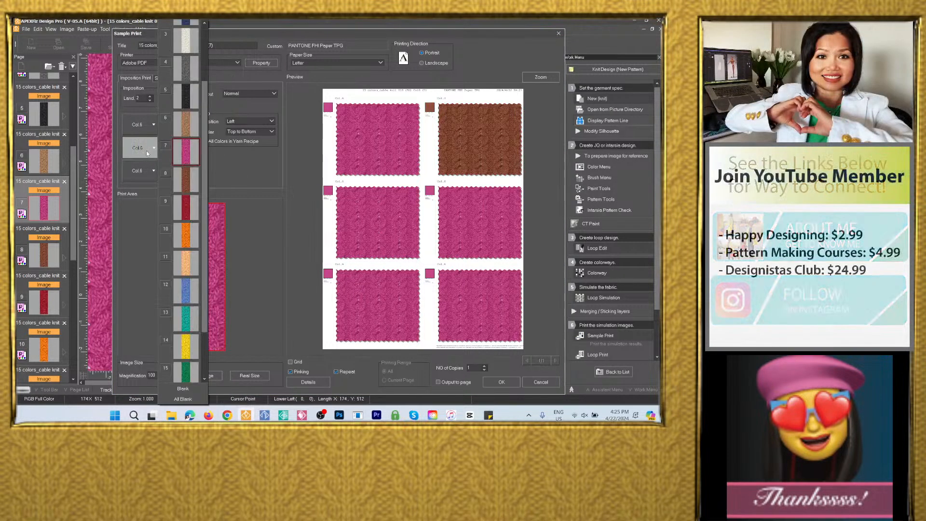
pyautogui.click(193, 201)
pyautogui.click(180, 149)
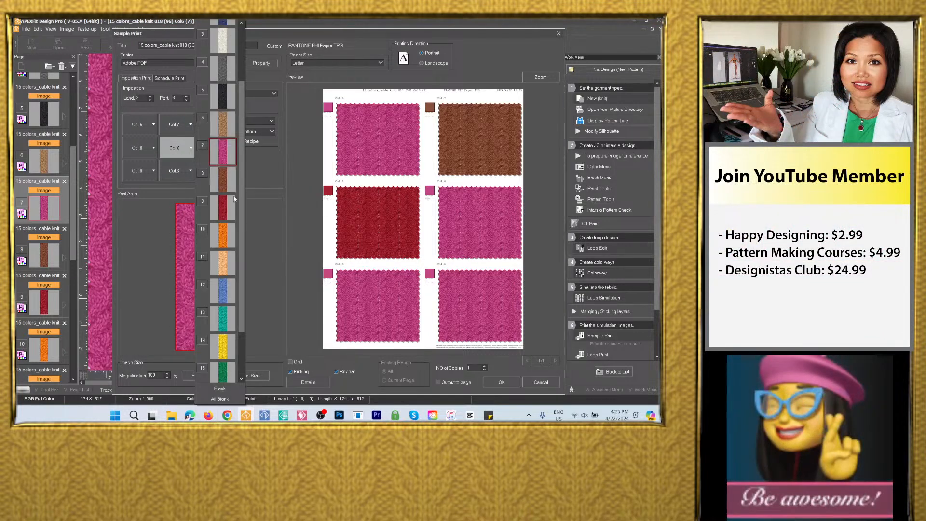
pyautogui.click(226, 233)
# Complete the layout with Col 10 as the fifth swatch and a blank sixth, and output the sample print to a page at standard resolution
pyautogui.click(142, 171)
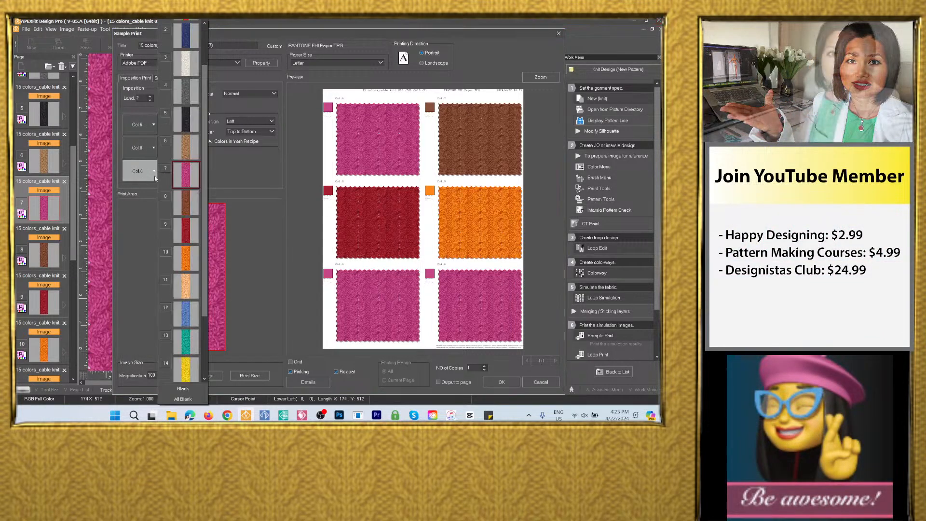
pyautogui.click(186, 288)
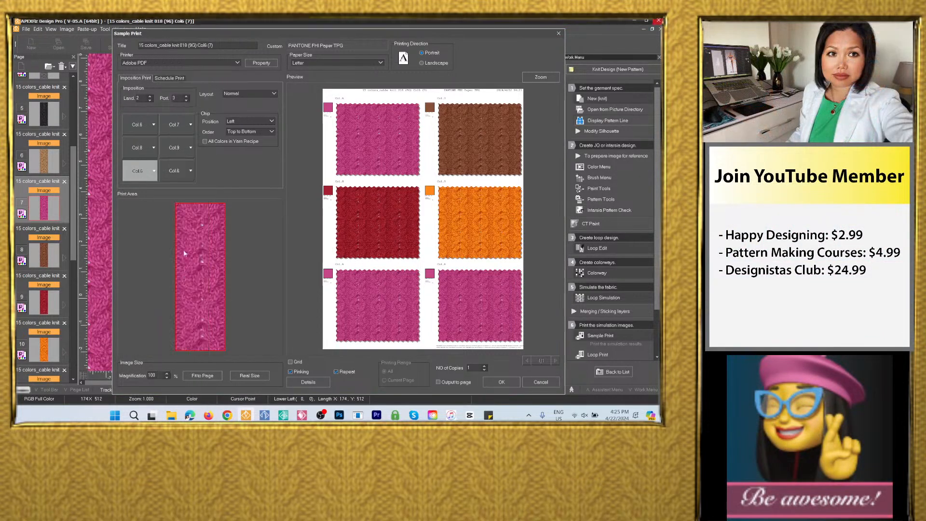
pyautogui.click(178, 172)
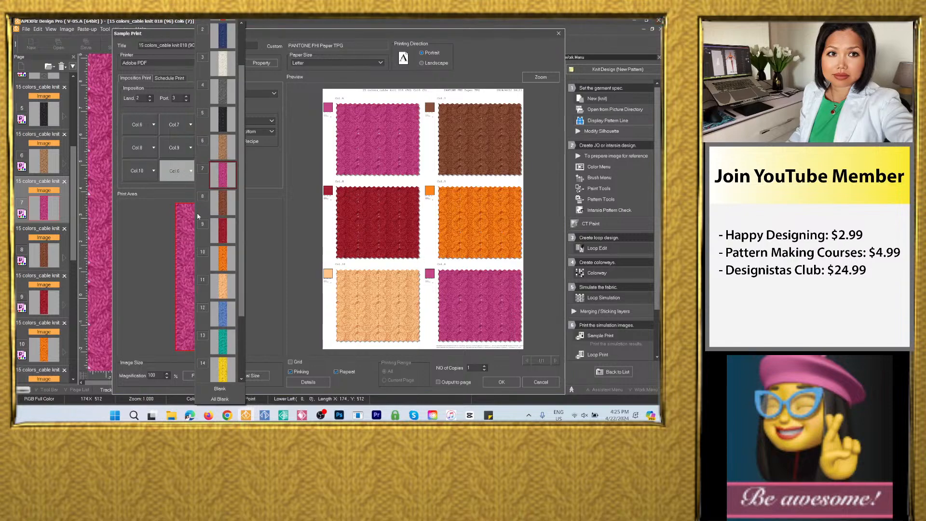
pyautogui.click(220, 389)
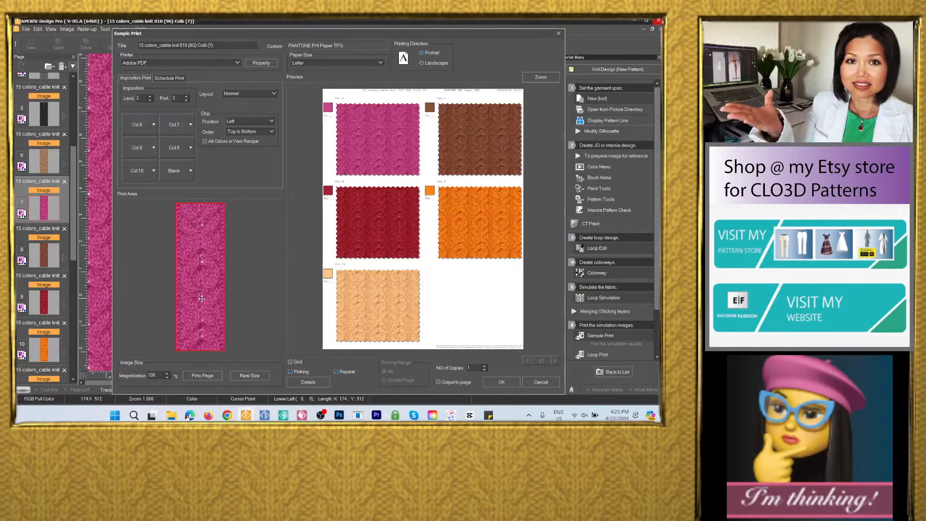
pyautogui.click(438, 382)
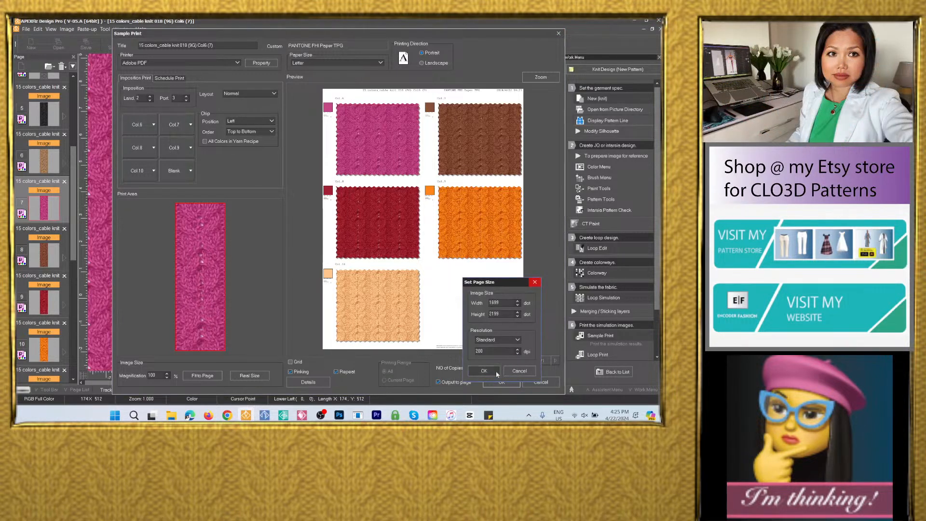
pyautogui.click(484, 371)
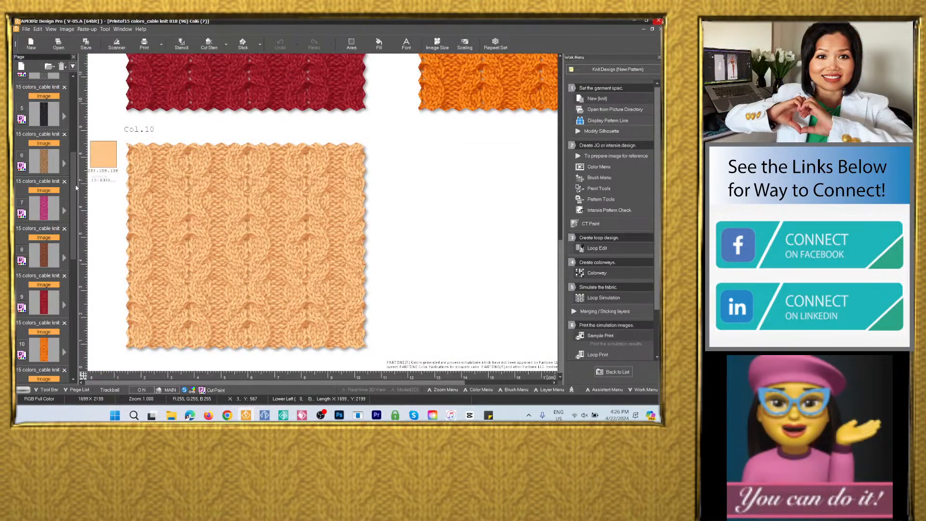
# Start a sample print from the blue Col 11 simulation page and assign Col 12, Col 13 and Col 14 to the second through fourth swatches
pyautogui.moveTo(75, 188); pyautogui.dragTo(84, 247)
pyautogui.scroll(1, 74, 246)
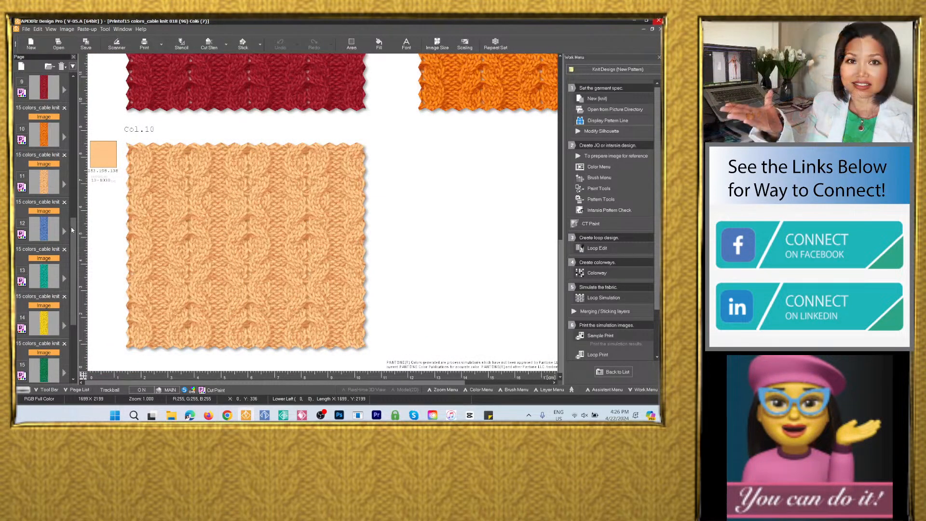
pyautogui.click(43, 225)
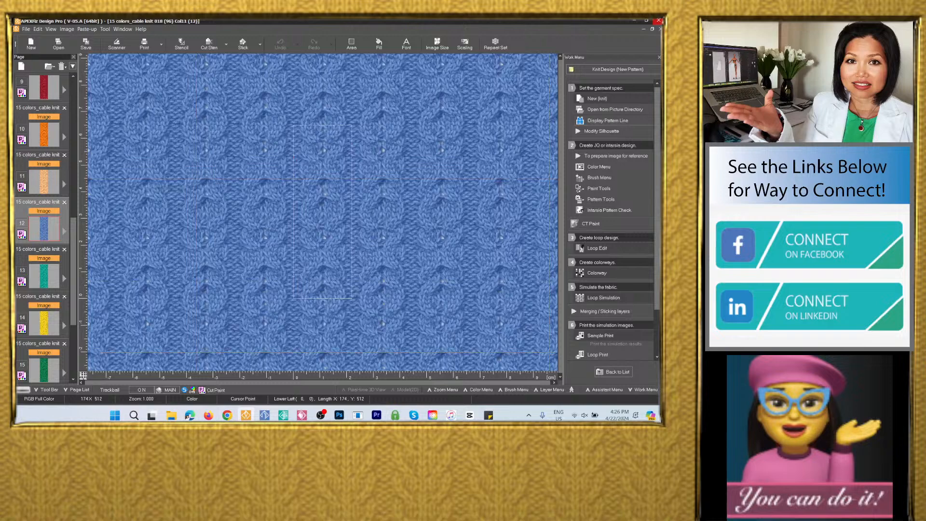
pyautogui.click(599, 335)
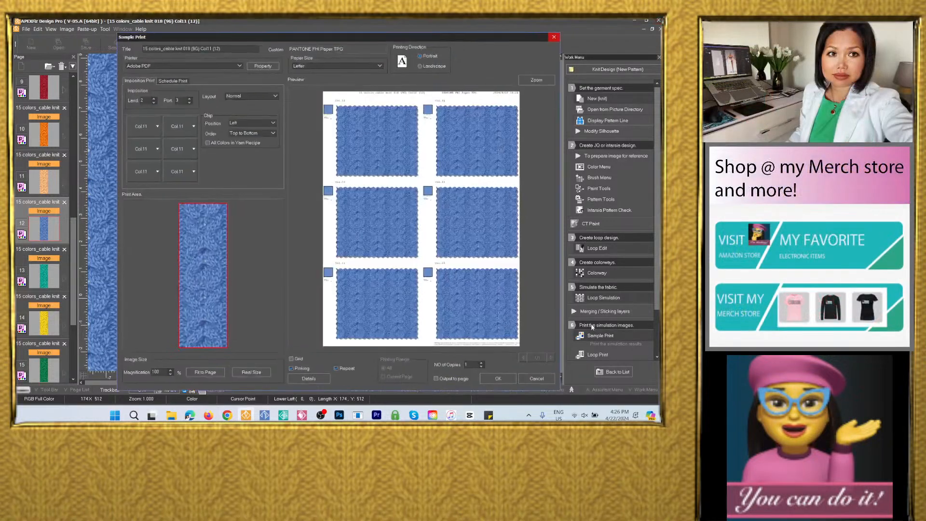
pyautogui.click(177, 127)
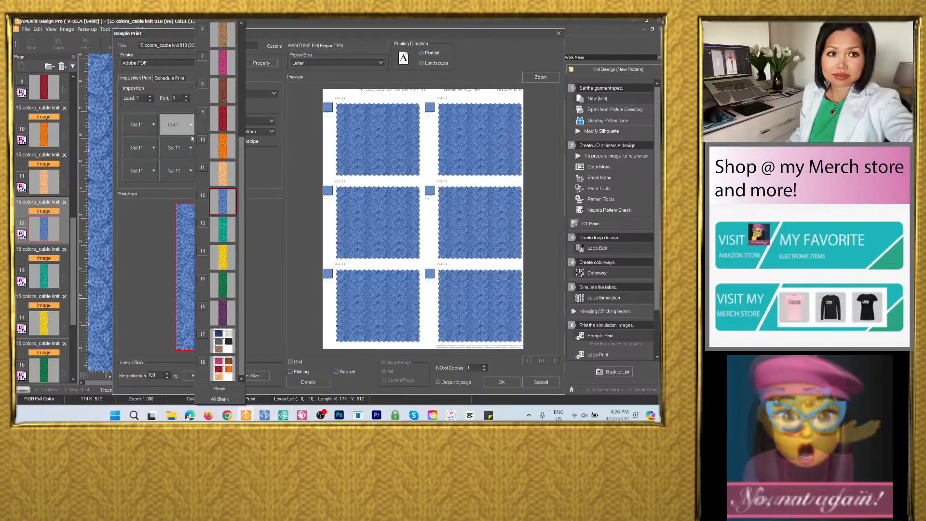
pyautogui.click(223, 202)
pyautogui.click(141, 153)
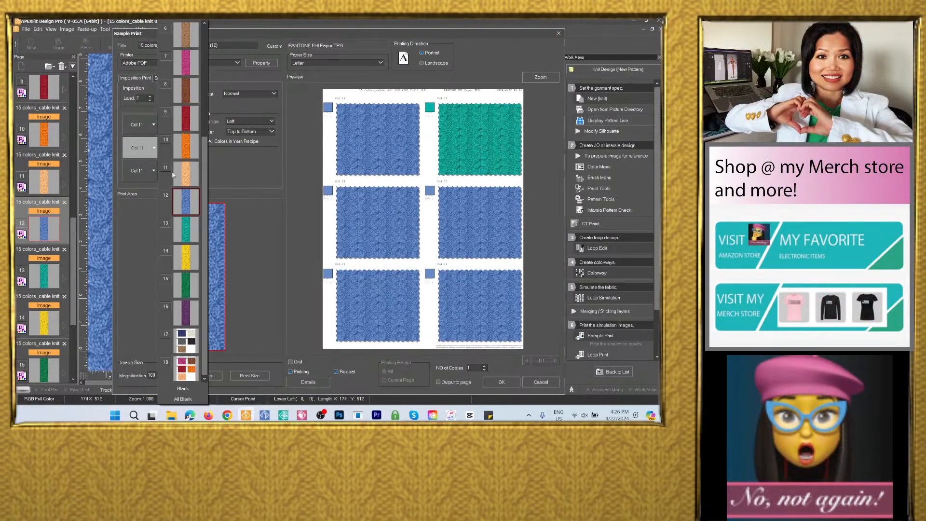
pyautogui.click(196, 250)
pyautogui.click(174, 149)
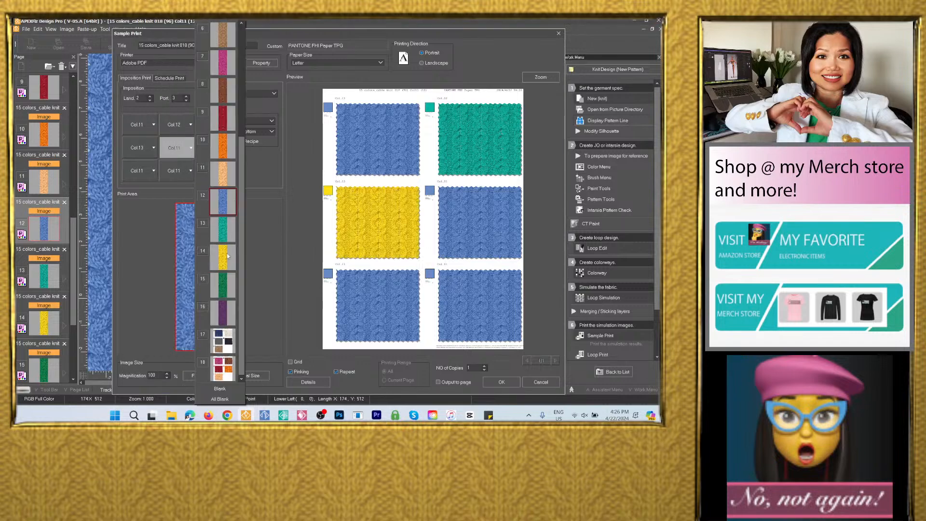
pyautogui.click(225, 290)
# Complete the Col 11 layout with Col 15 as the fifth swatch and a blank sixth, and output the sample print to a page
pyautogui.click(140, 171)
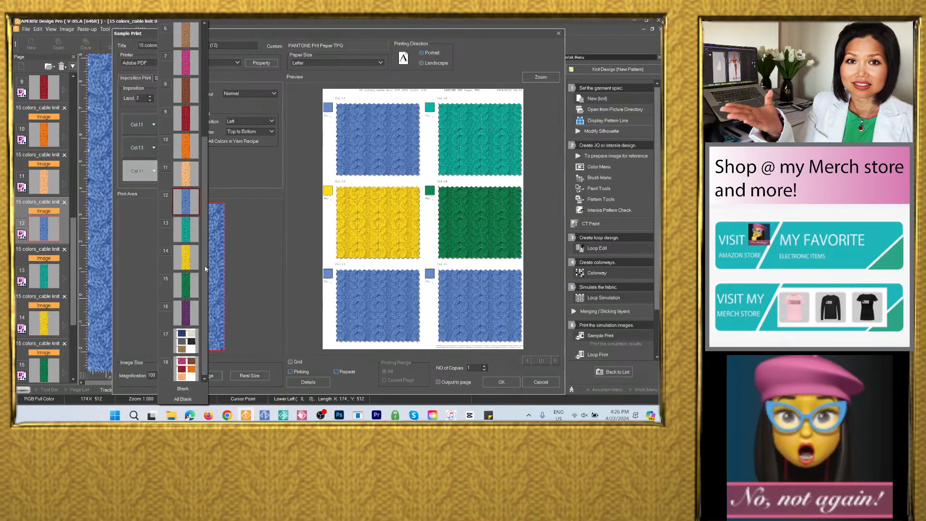
pyautogui.click(190, 316)
pyautogui.click(175, 172)
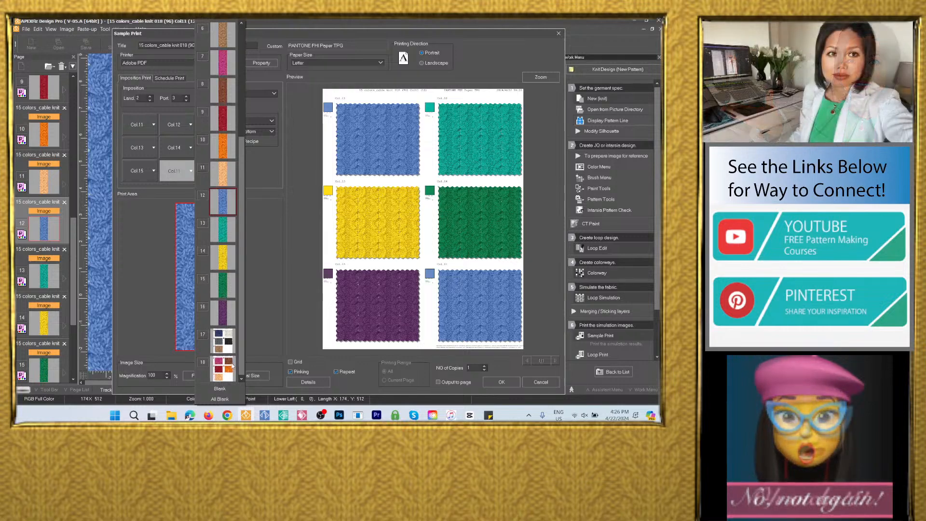
pyautogui.click(219, 388)
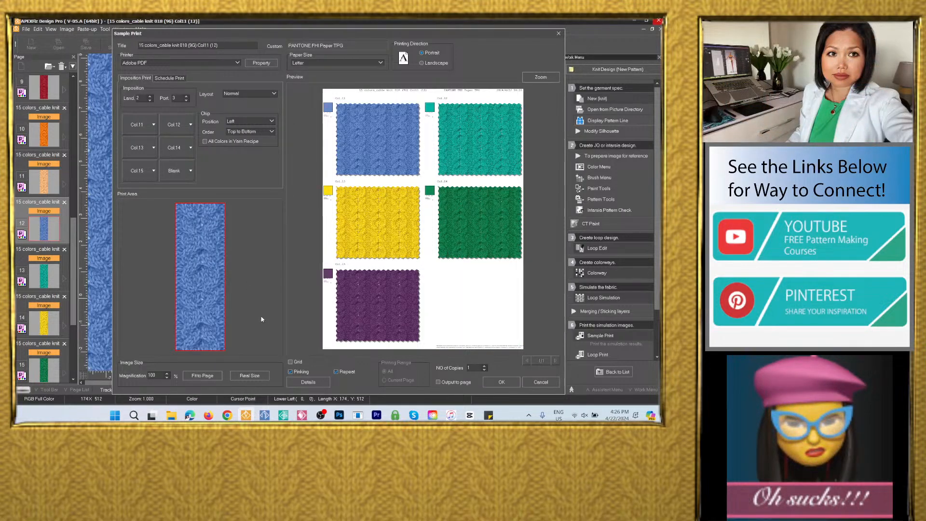
pyautogui.click(438, 382)
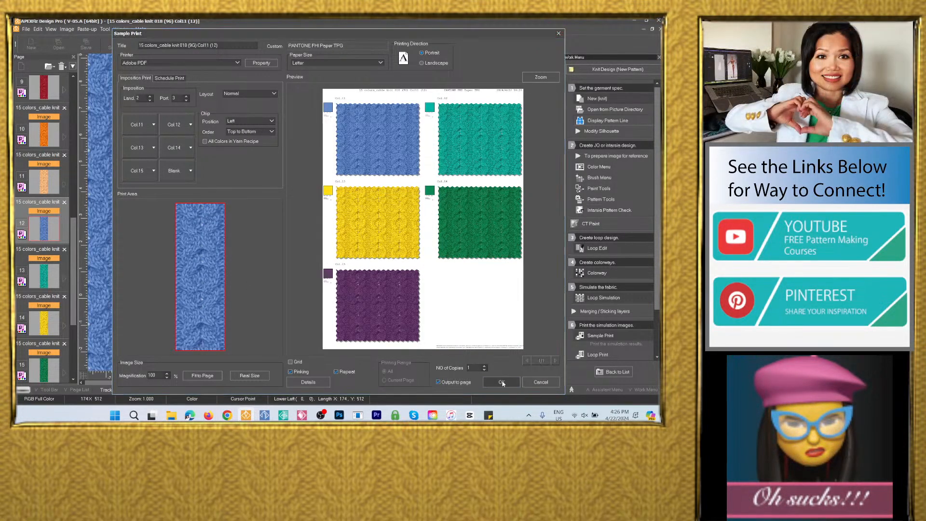
pyautogui.click(484, 371)
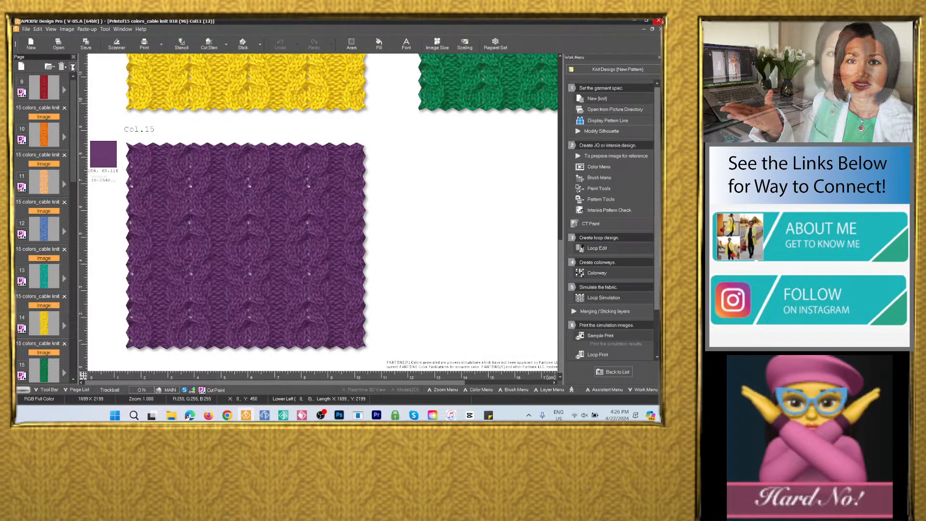
# Start saving the navy Col 1 simulation page as an image, name it "Navy blue_cable knit 018", and copy the name
pyautogui.moveTo(72, 65); pyautogui.dragTo(74, 124)
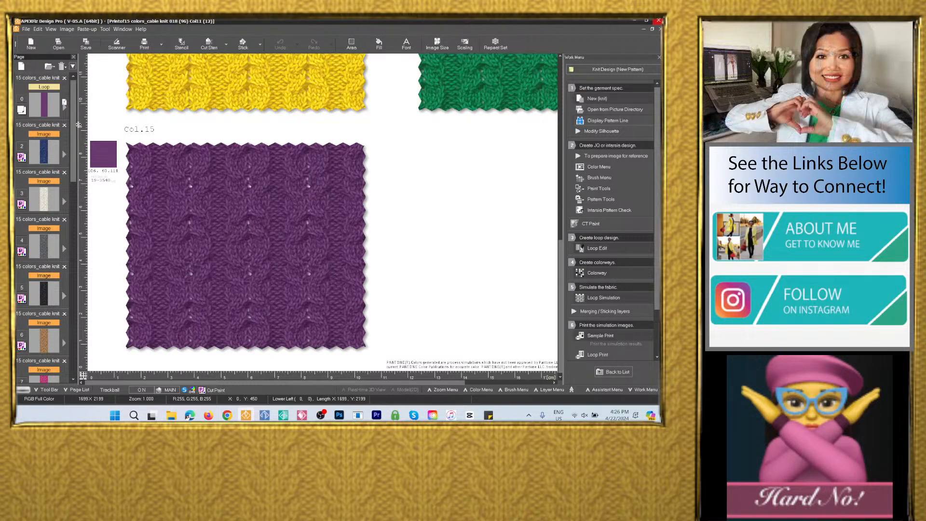
pyautogui.click(41, 151)
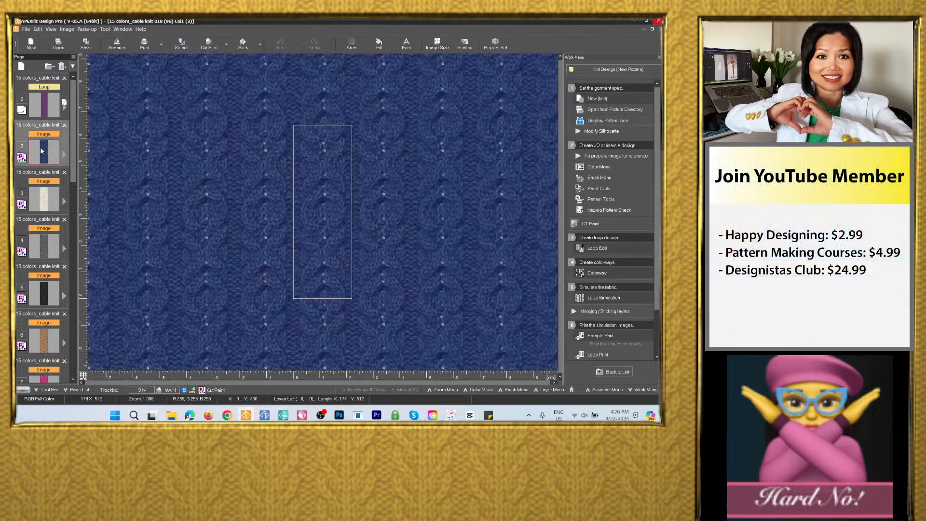
pyautogui.click(86, 44)
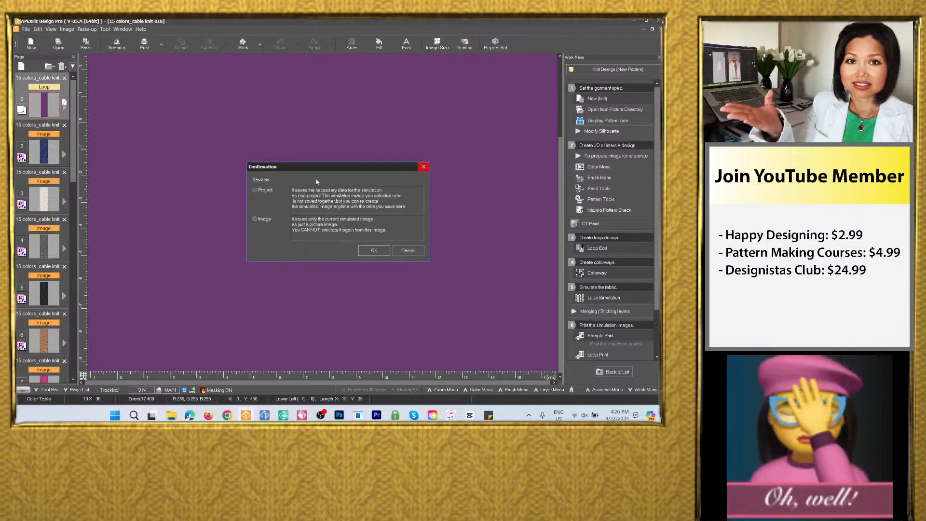
pyautogui.click(264, 221)
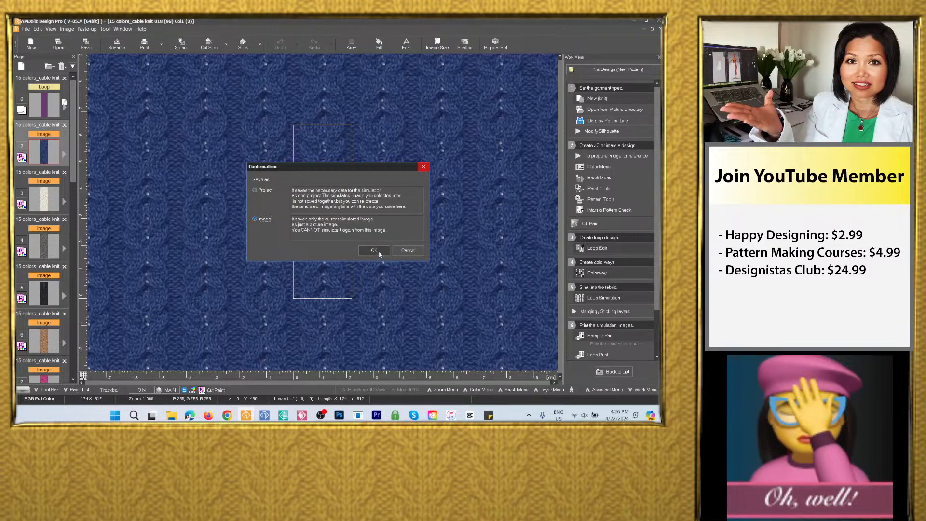
pyautogui.click(374, 250)
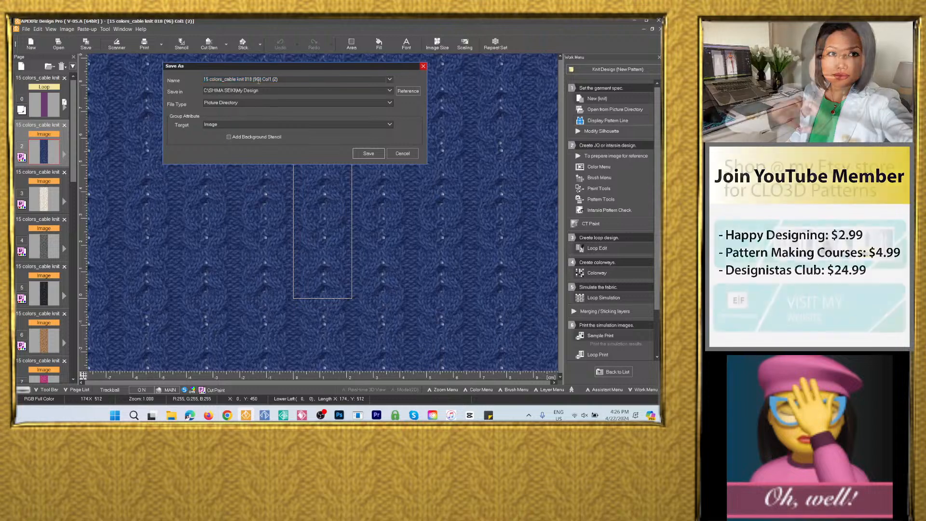
pyautogui.click(254, 79)
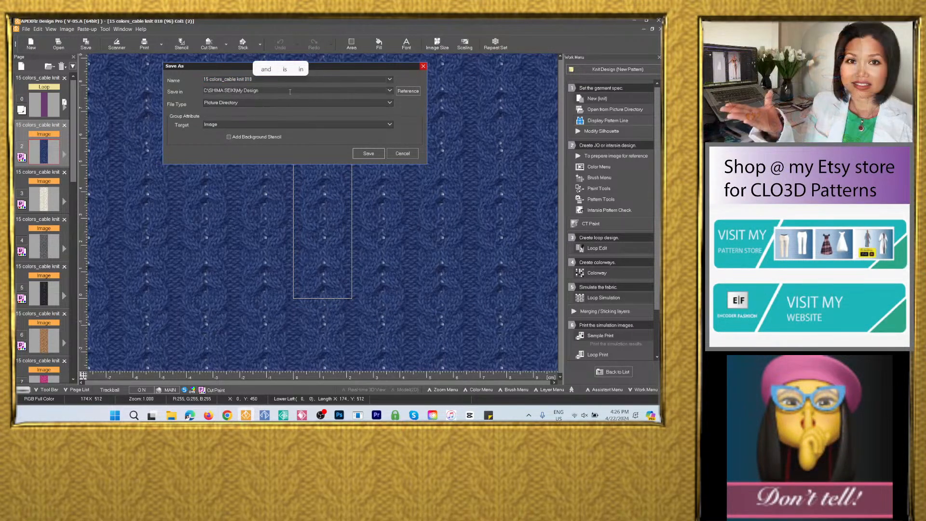
pyautogui.press('BackSpace')
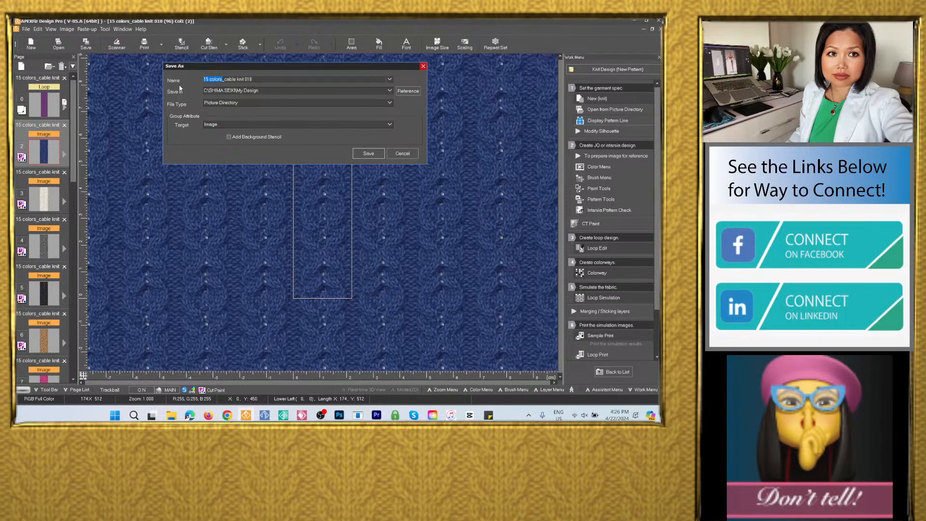
pyautogui.write('Navy')
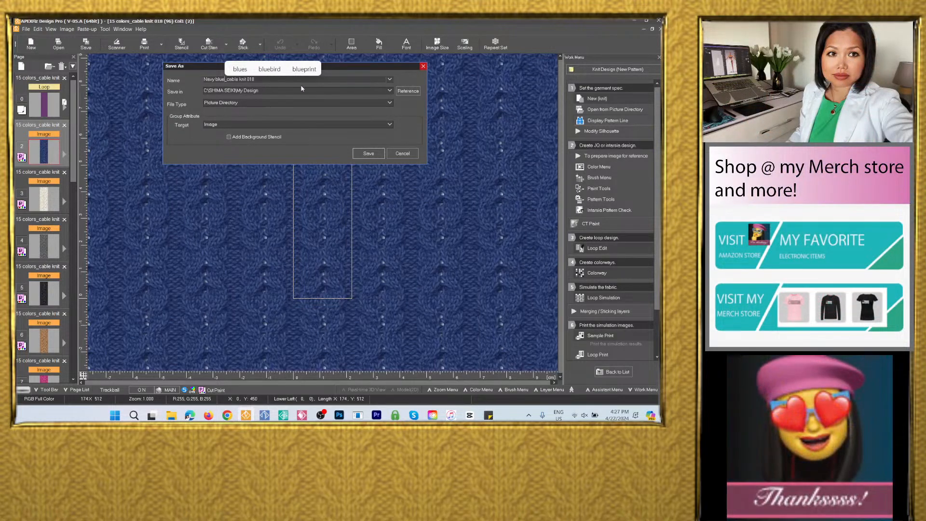
pyautogui.moveTo(203, 79); pyautogui.dragTo(256, 80)
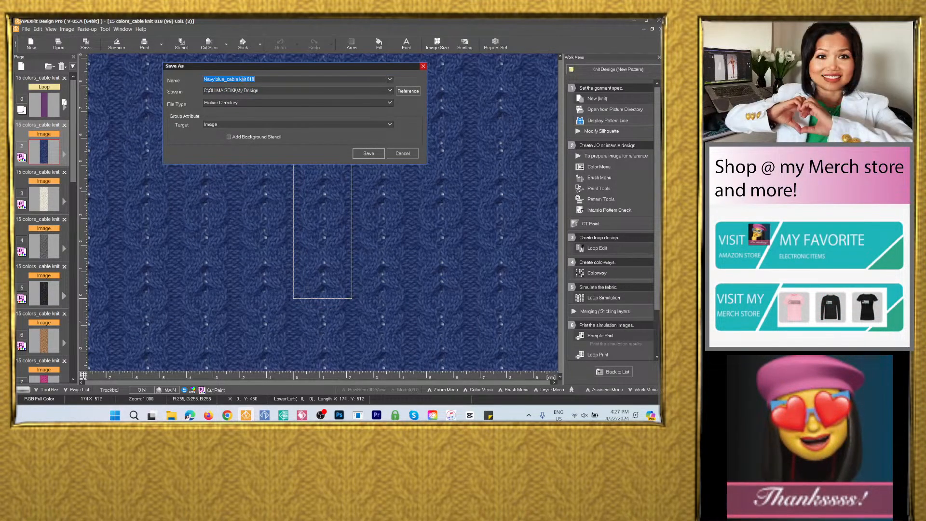
pyautogui.rightClick(241, 81)
pyautogui.click(266, 105)
# Save the navy image as an Adobe Photoshop (*.psd) file in the recent "15 colors_cable knit 018" folder on drive D
pyautogui.click(390, 90)
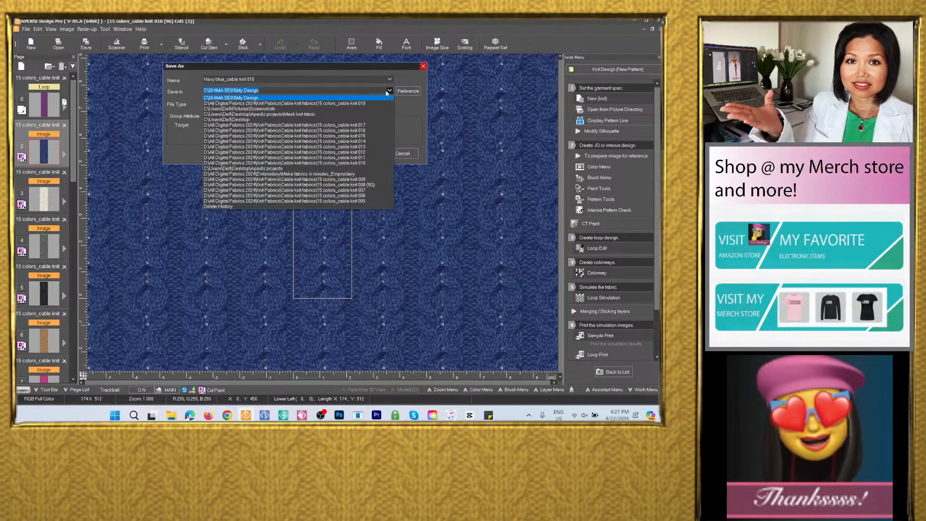
pyautogui.click(360, 104)
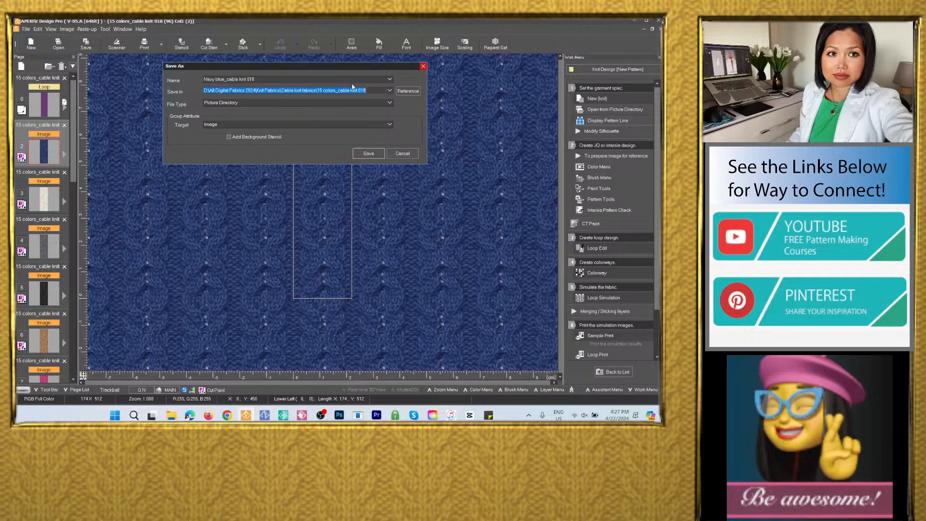
pyautogui.click(260, 103)
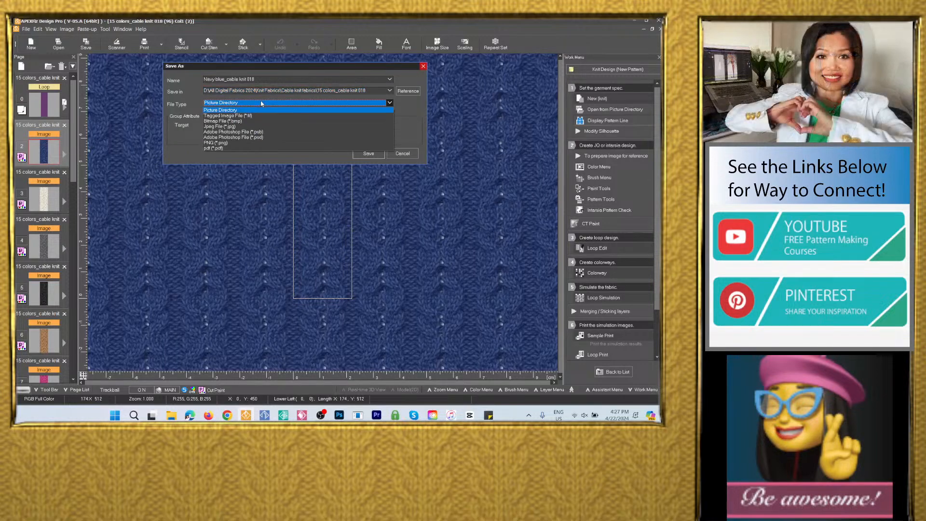
pyautogui.click(268, 139)
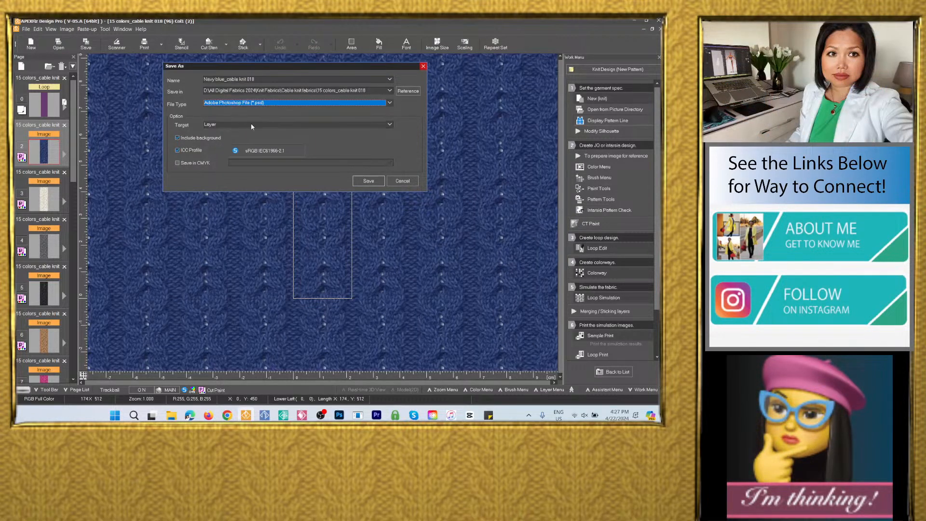
pyautogui.click(369, 181)
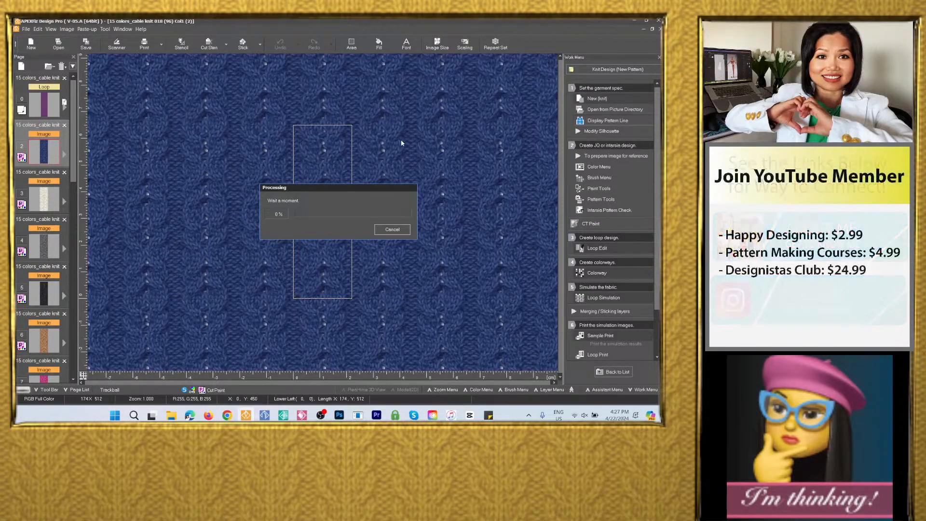
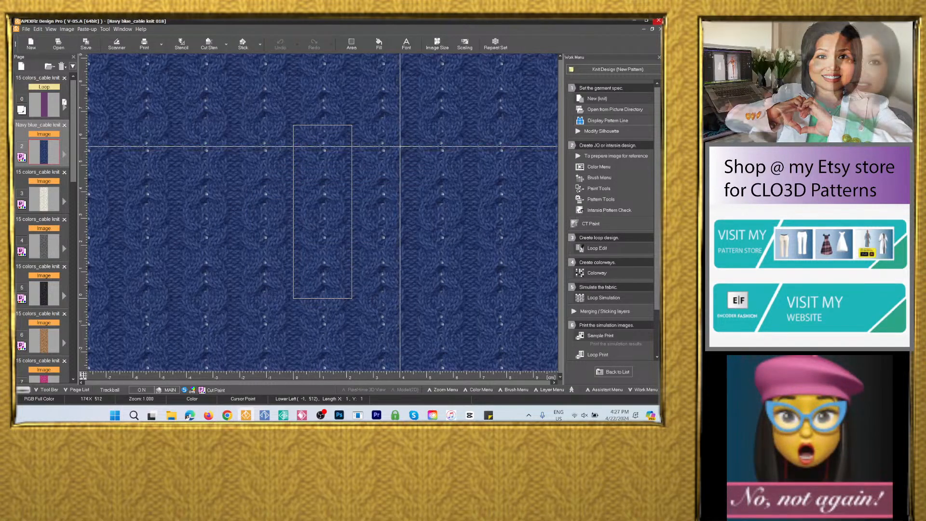
# Start saving the white Col 2 simulation page as an image and name it "White_cable knit 018", reusing the copied name
pyautogui.click(42, 201)
pyautogui.click(86, 44)
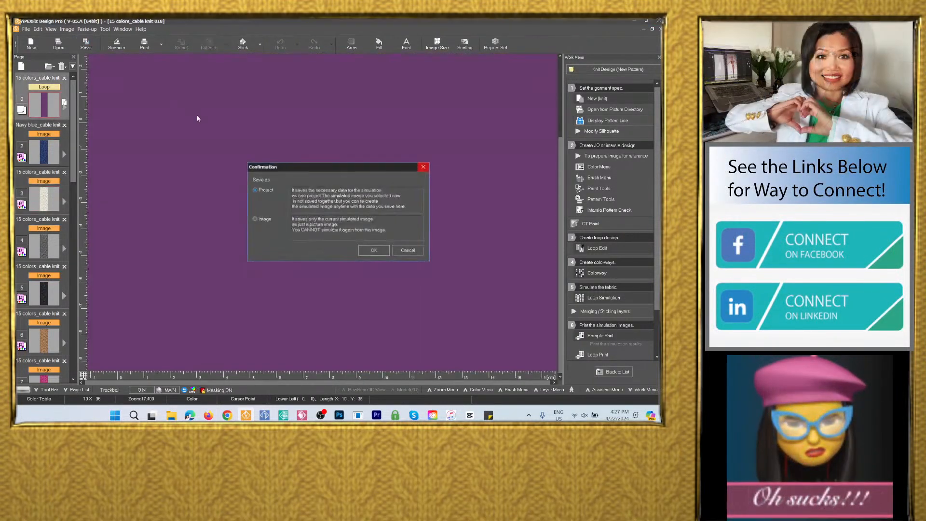
pyautogui.click(263, 219)
pyautogui.click(375, 251)
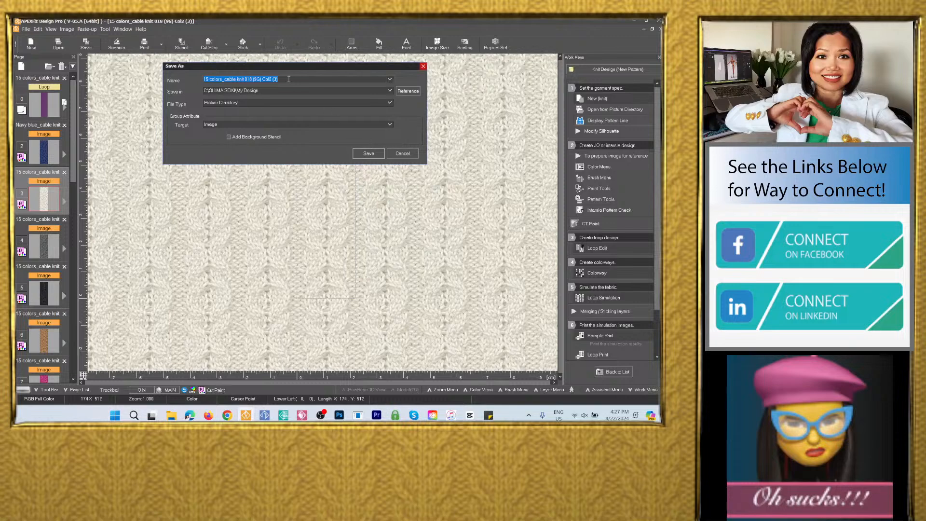
pyautogui.rightClick(270, 77)
pyautogui.click(301, 112)
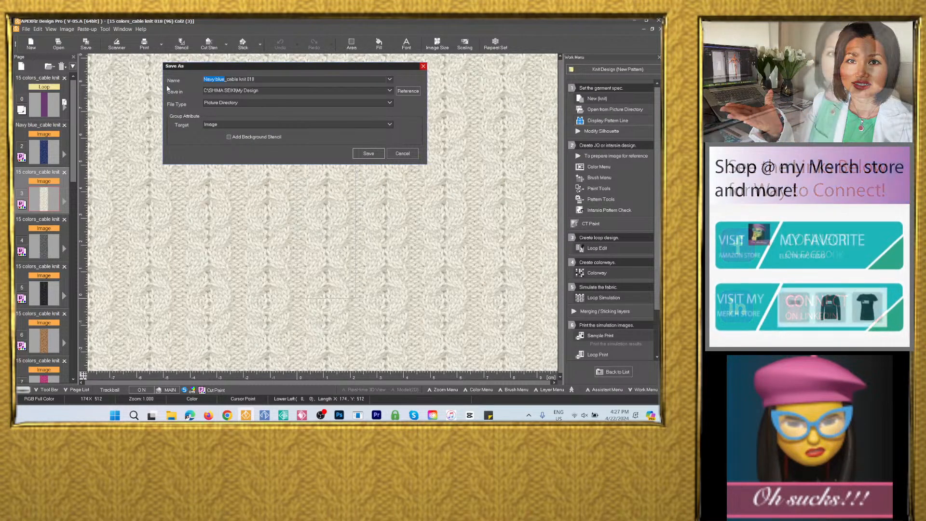
pyautogui.write('White')
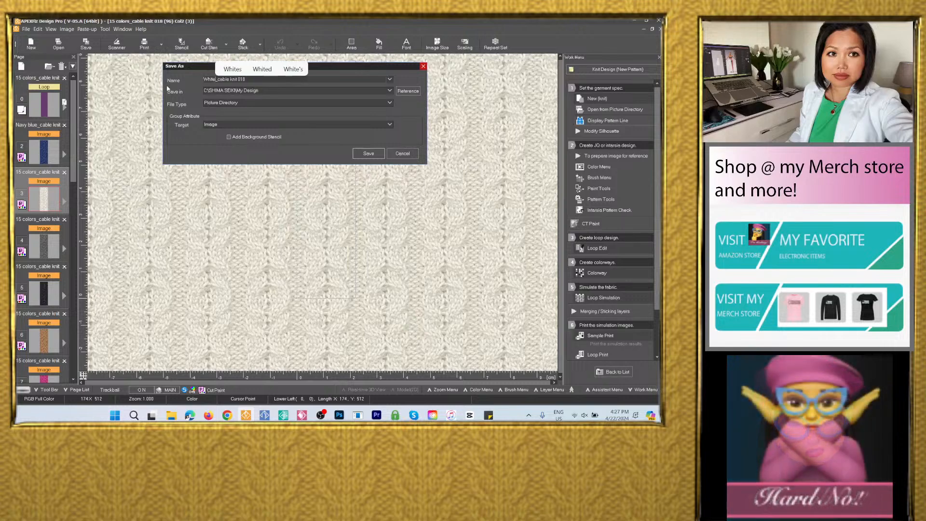
# Save the white image as an Adobe Photoshop (*.psd) file in the "15 colors_cable knit 018" folder on drive D
pyautogui.click(389, 91)
pyautogui.click(347, 104)
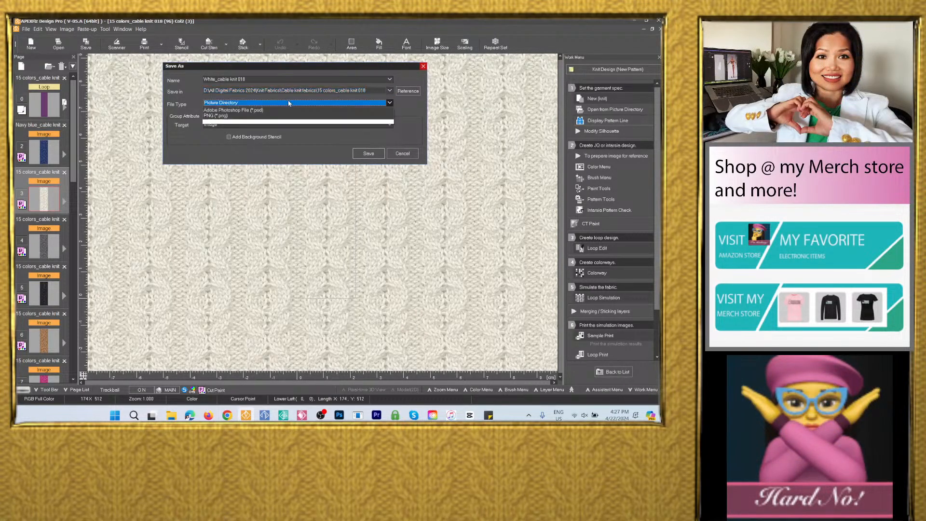
pyautogui.click(234, 110)
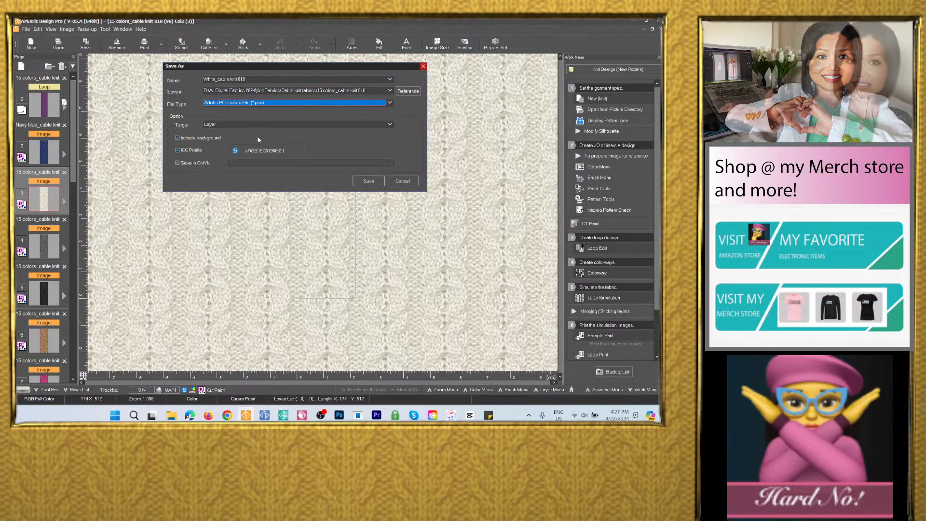
pyautogui.click(369, 181)
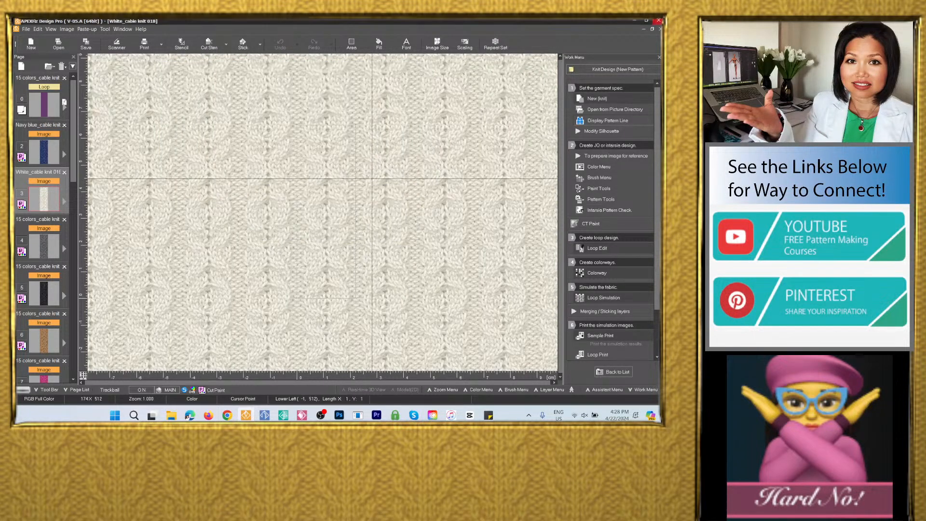
# Start saving the gray Col 3 simulation page as an image and name it "Gray_cable knit 018", reusing the copied name
pyautogui.click(44, 246)
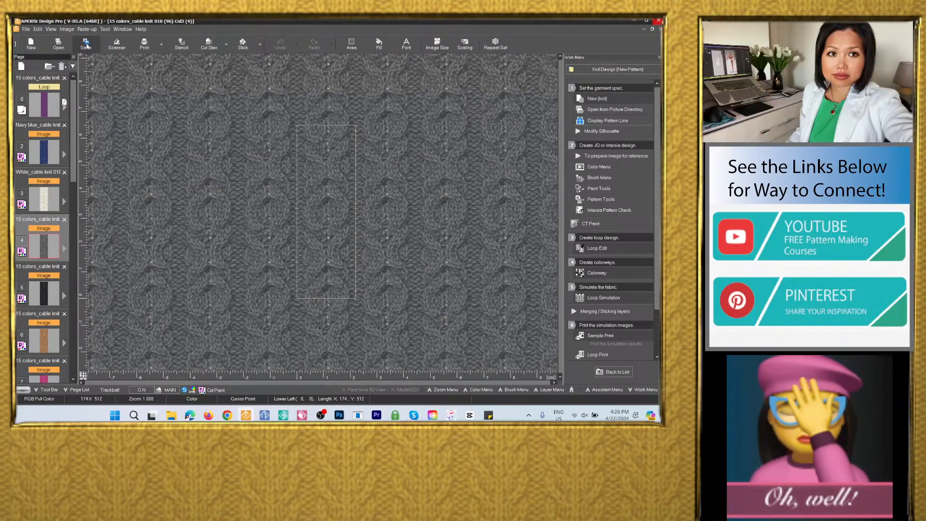
pyautogui.click(86, 44)
pyautogui.click(255, 219)
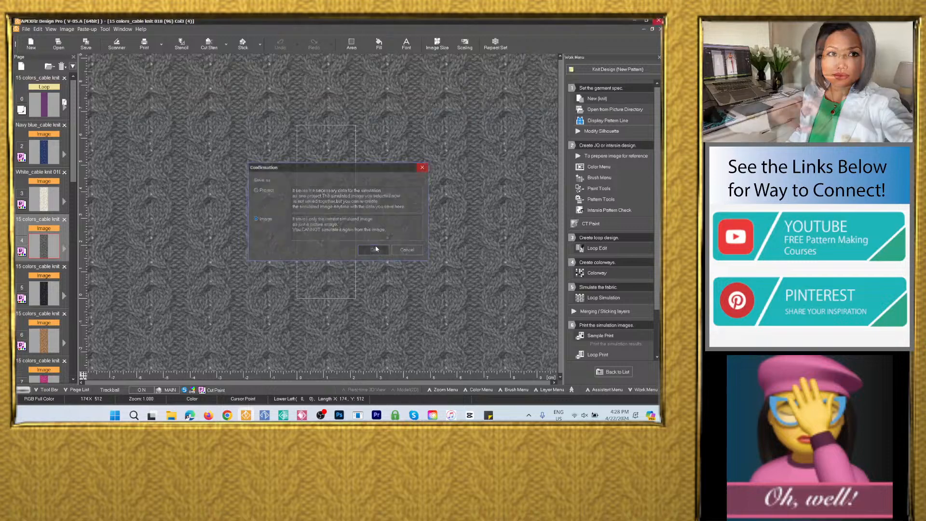
pyautogui.click(374, 251)
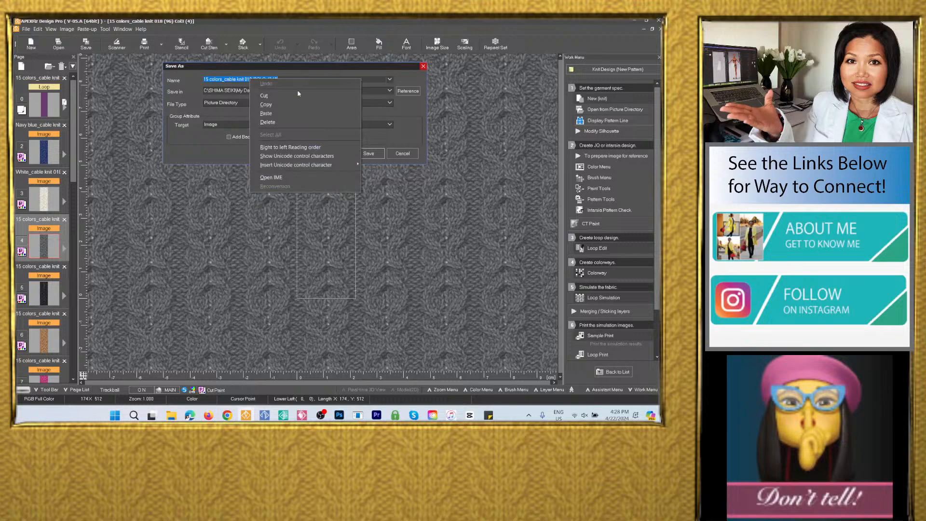
pyautogui.click(286, 117)
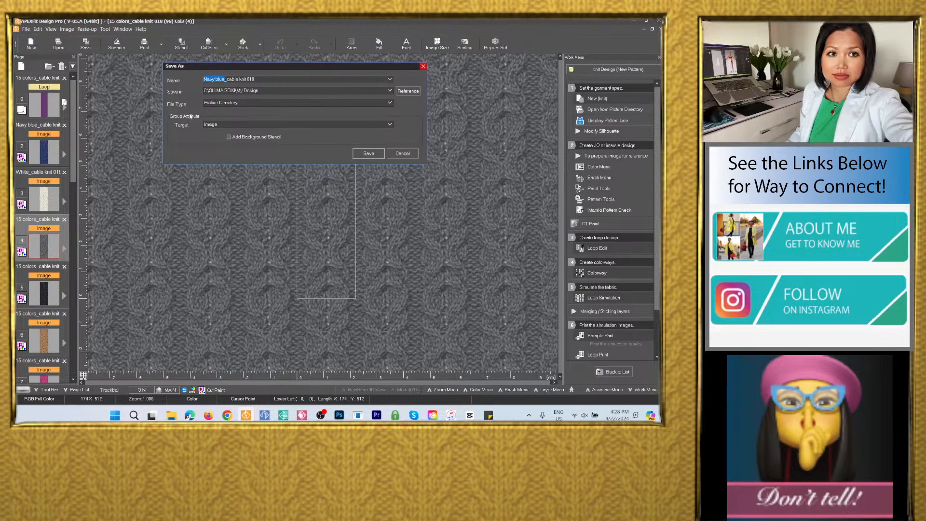
pyautogui.write('ray')
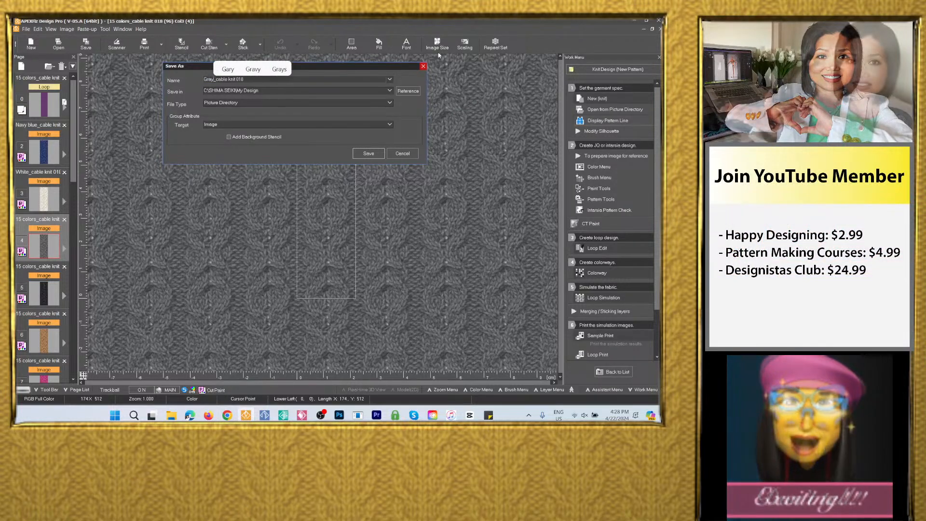
# Save the gray image as an Adobe Photoshop (*.psd) file in the "15 colors_cable knit 018" folder on drive D
pyautogui.click(390, 91)
pyautogui.click(366, 103)
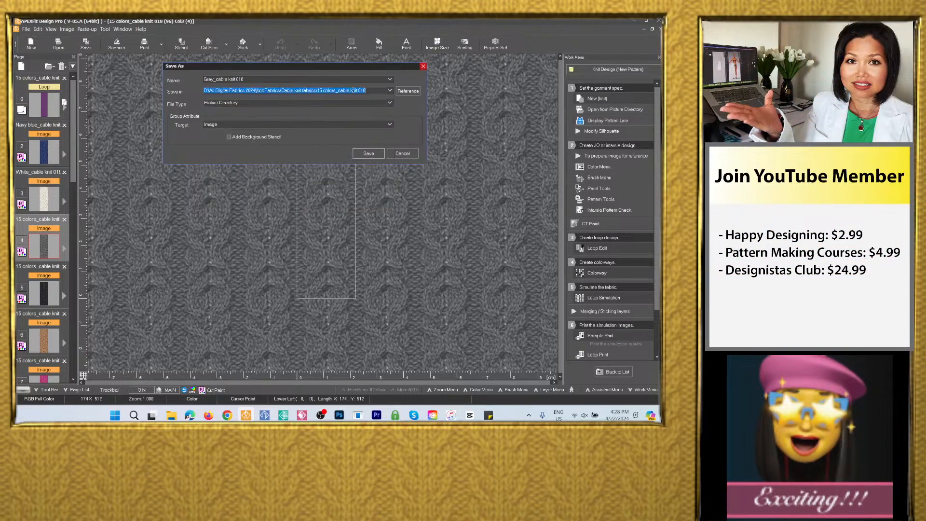
pyautogui.click(269, 103)
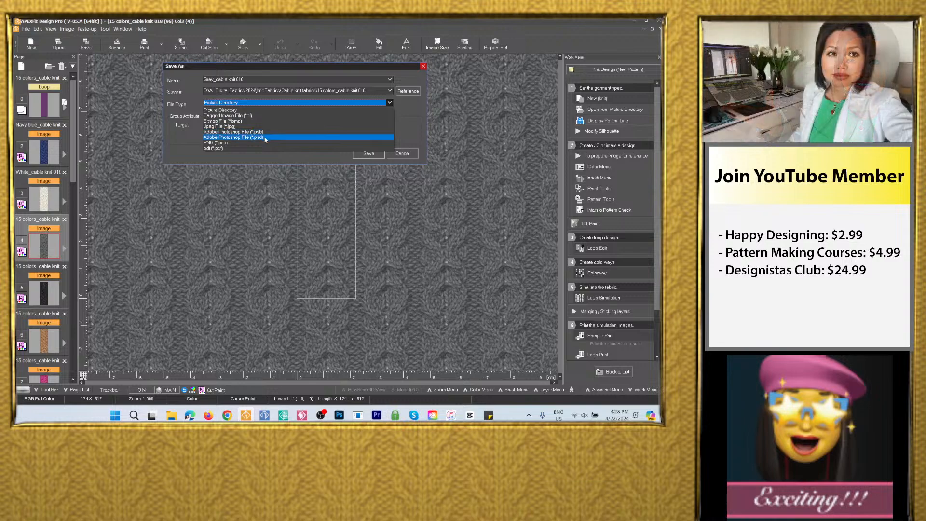
pyautogui.click(368, 137)
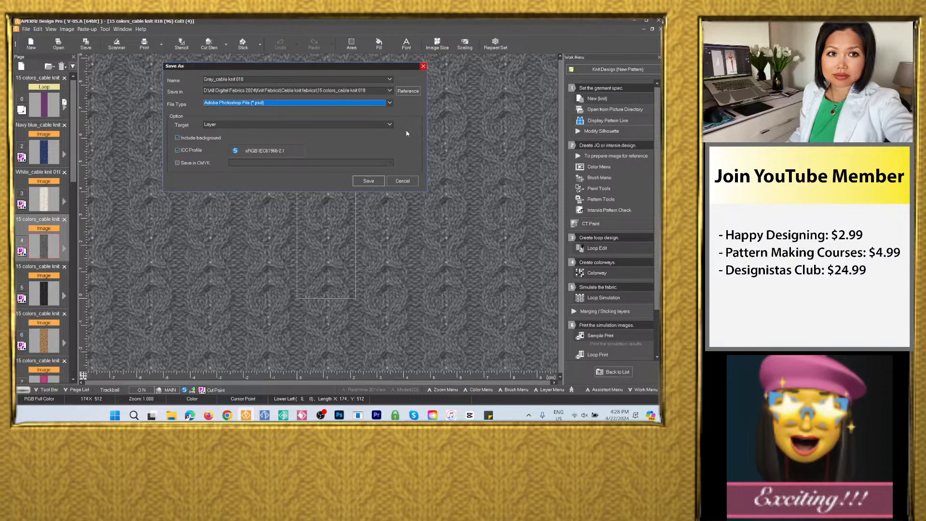
pyautogui.click(369, 181)
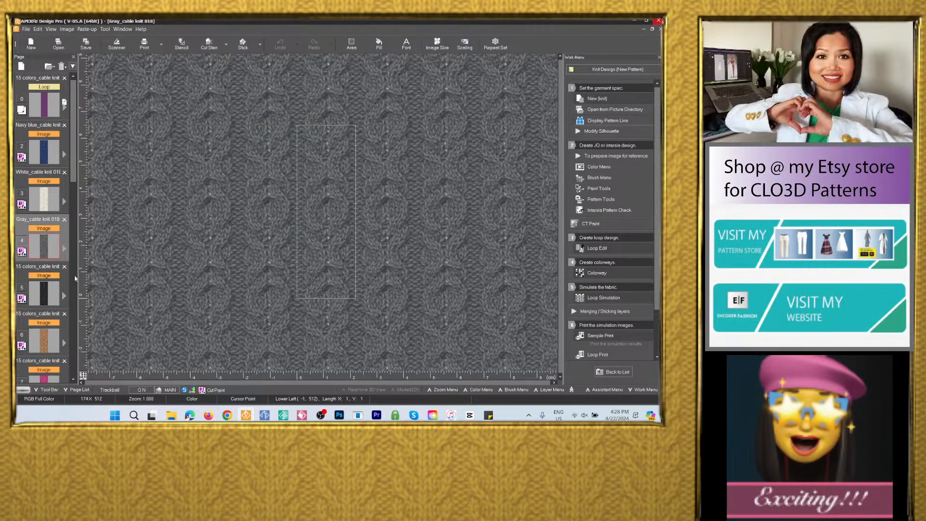
# Start saving the black Col 4 simulation page as an image and name it "Black_cable knit 018", reusing the copied name
pyautogui.click(43, 292)
pyautogui.click(90, 48)
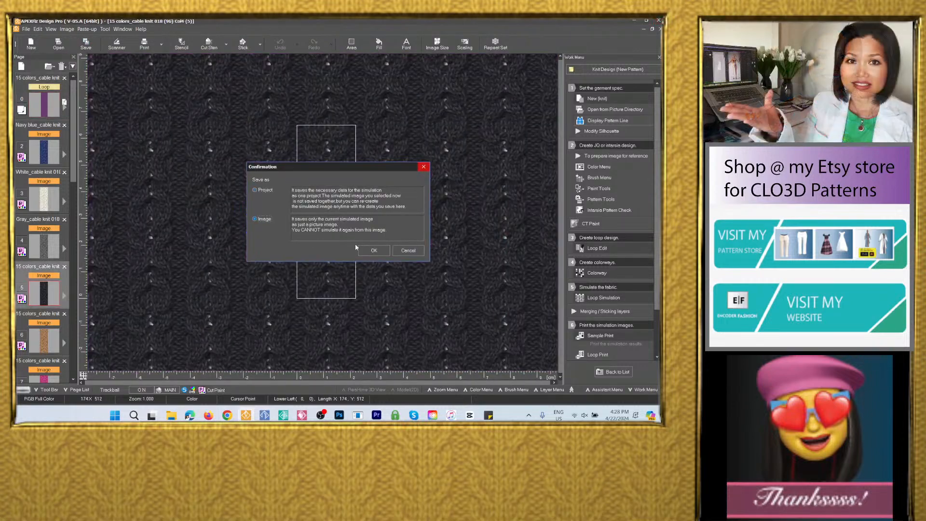
pyautogui.click(371, 250)
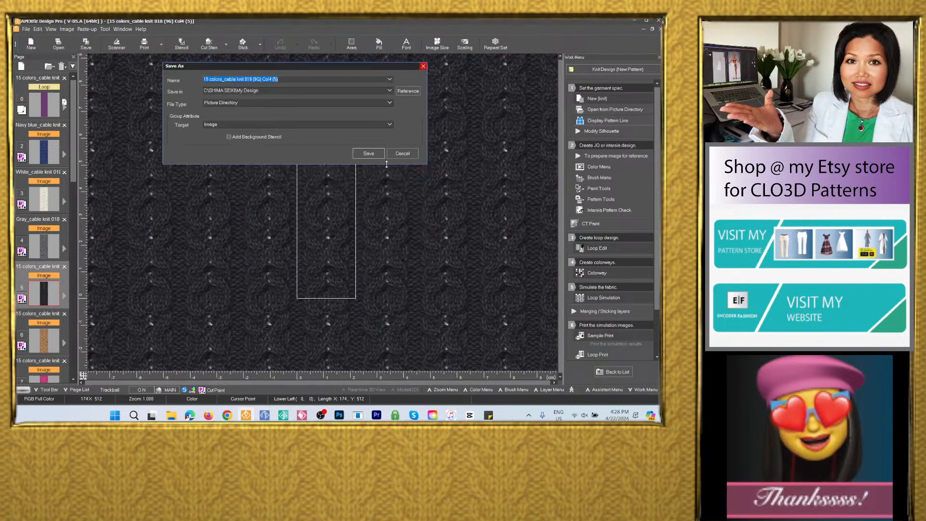
pyautogui.rightClick(275, 79)
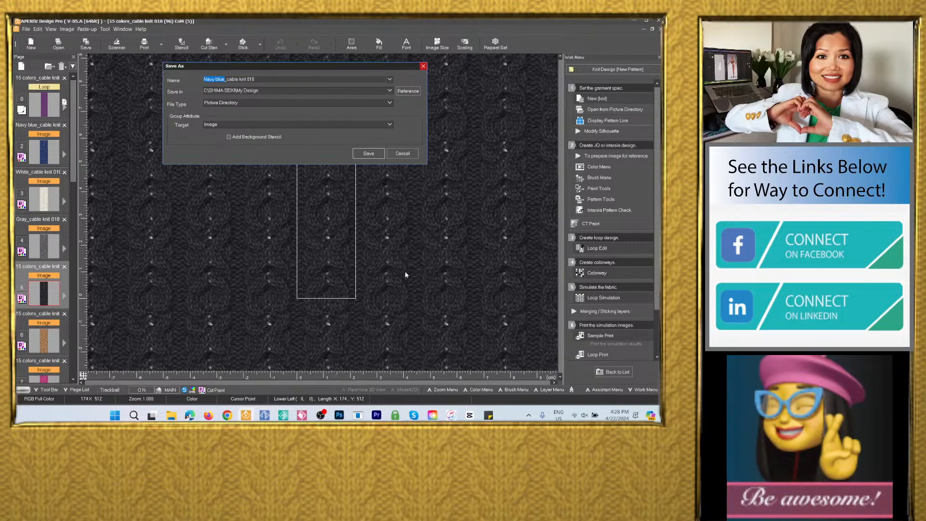
pyautogui.write('Bla')
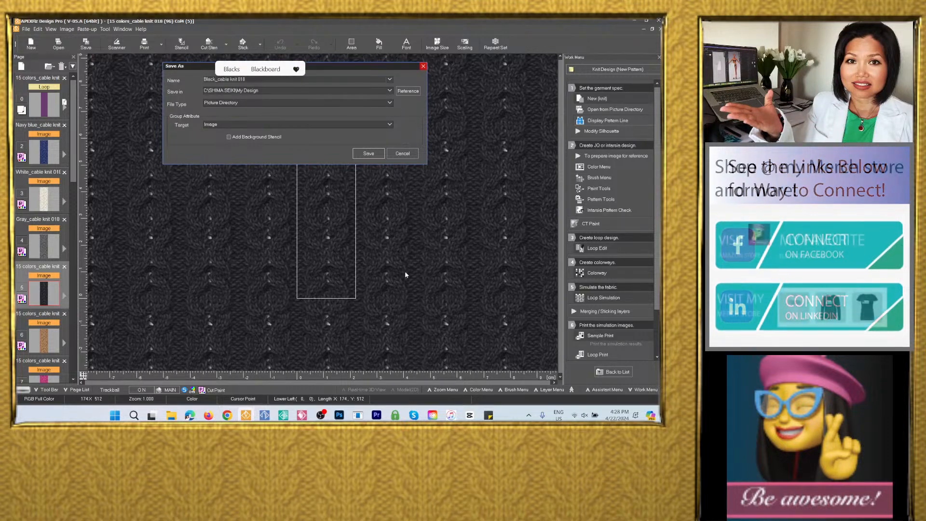
# Finish the name "Black_cable knit 018" and save the black image as an Adobe Photoshop (*.psd) file in the "15 colors_cable knit 018" folder on drive D
pyautogui.write('ck')
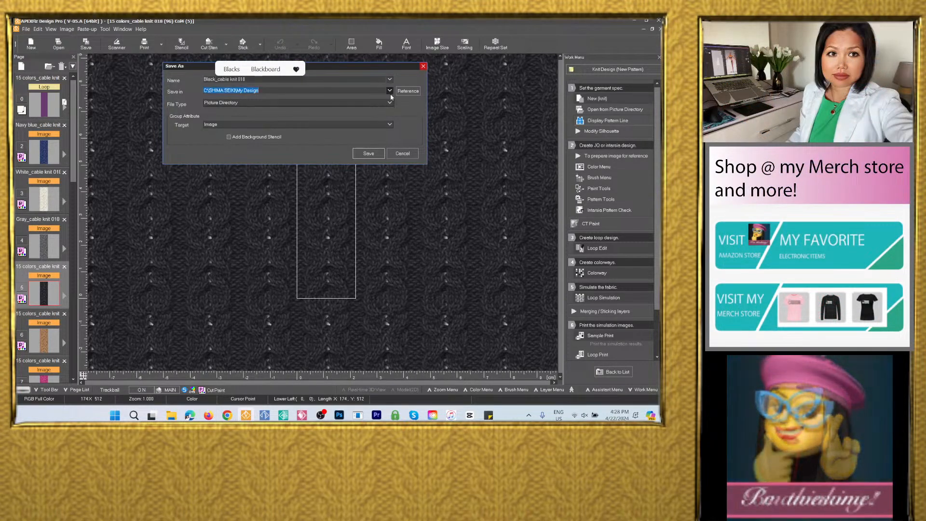
pyautogui.click(389, 91)
pyautogui.click(351, 106)
pyautogui.click(331, 103)
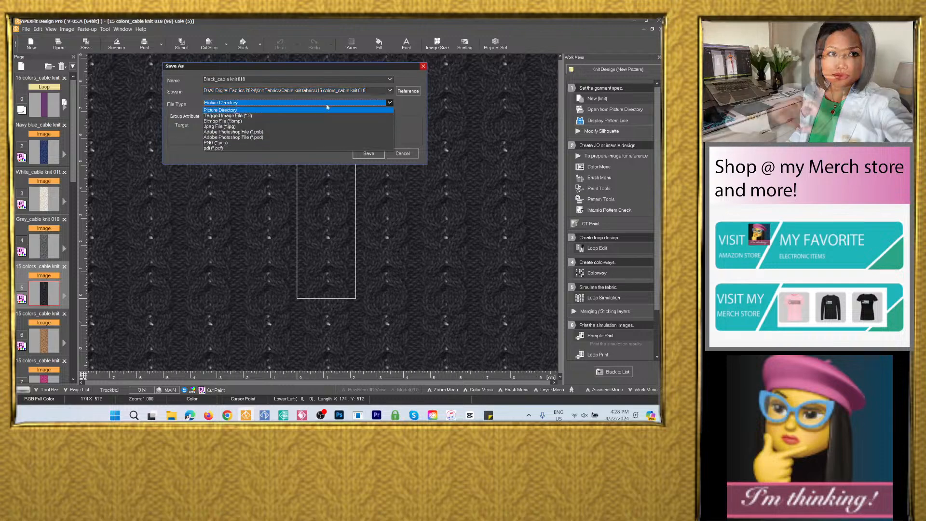
pyautogui.click(267, 137)
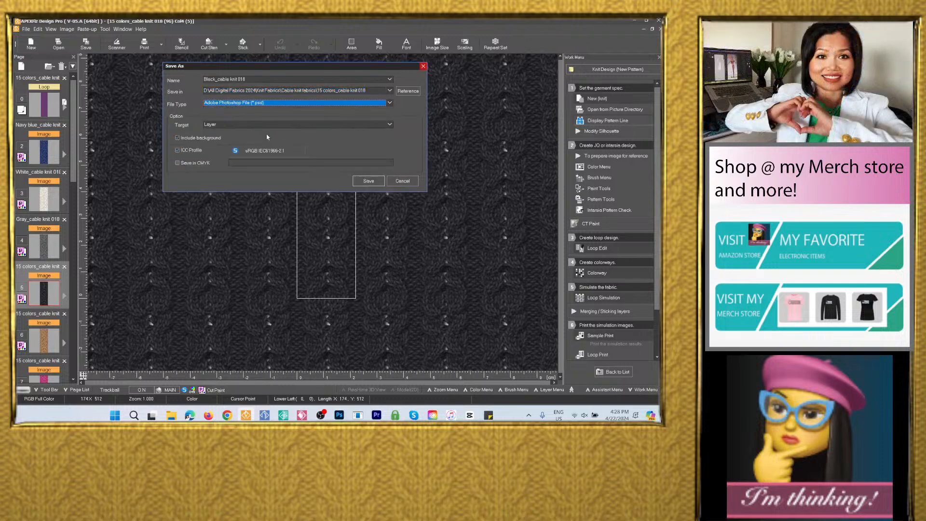
pyautogui.click(369, 182)
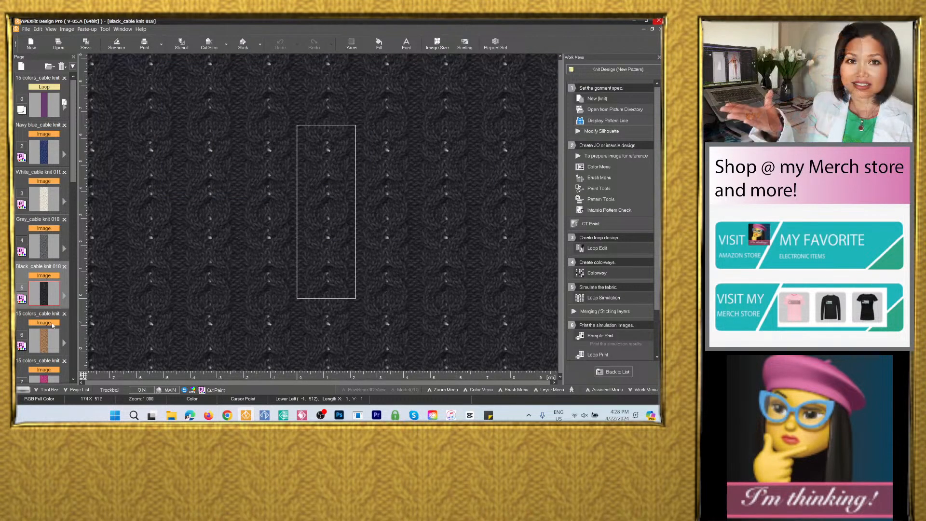
# Start saving the brown Col 5 simulation page as an image and name it "Brown_cable knit 018", reusing the copied name
pyautogui.click(43, 340)
pyautogui.click(87, 44)
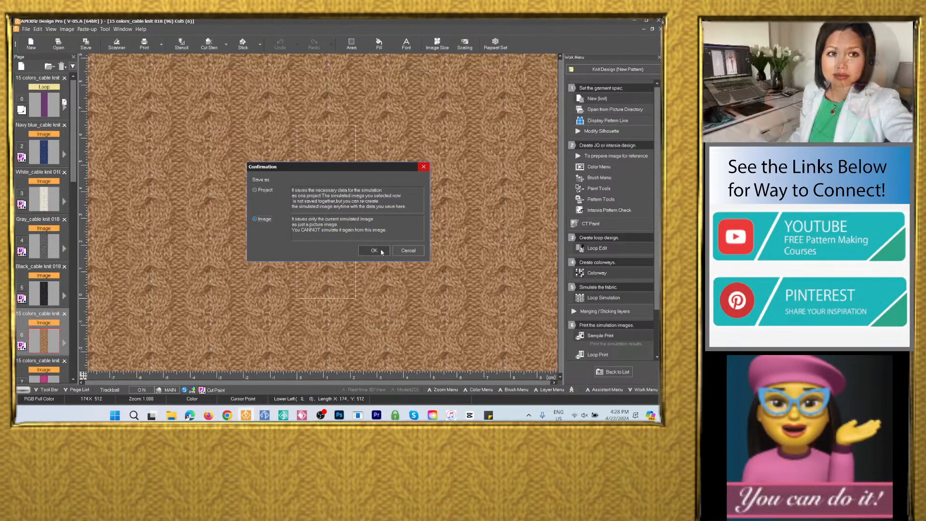
pyautogui.click(374, 251)
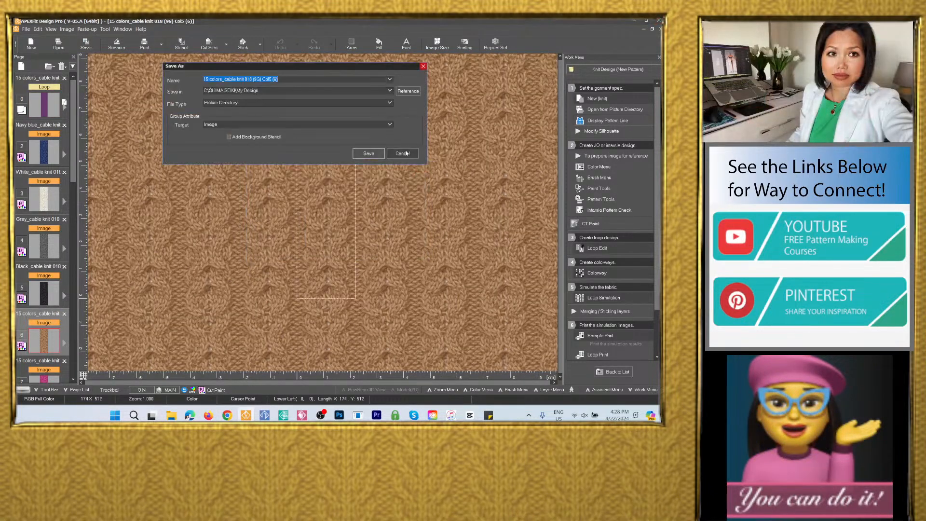
pyautogui.rightClick(267, 79)
pyautogui.click(300, 114)
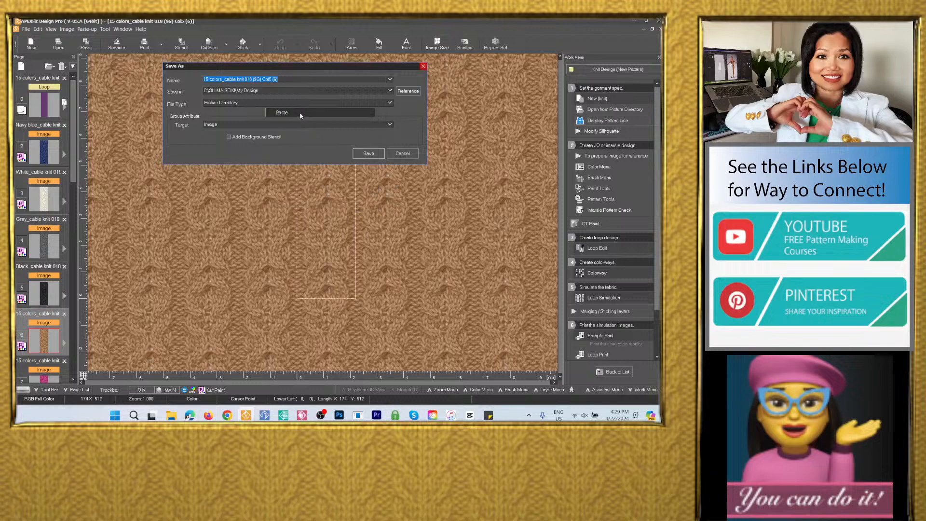
pyautogui.moveTo(224, 79); pyautogui.dragTo(193, 83)
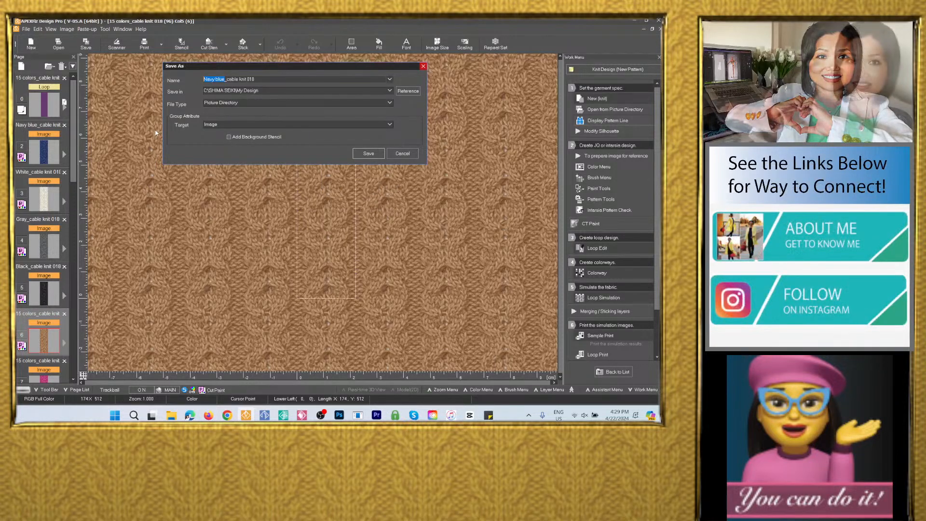
pyautogui.write('B')
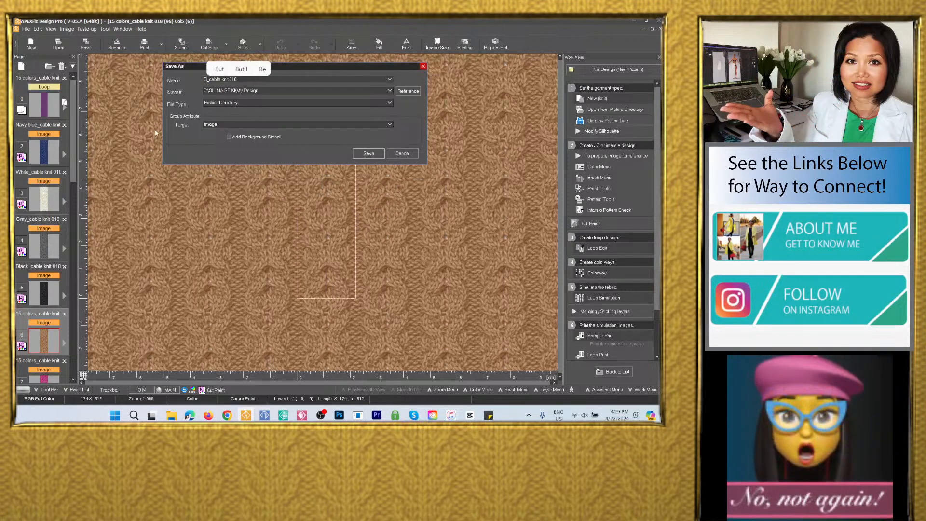
pyautogui.write('rown')
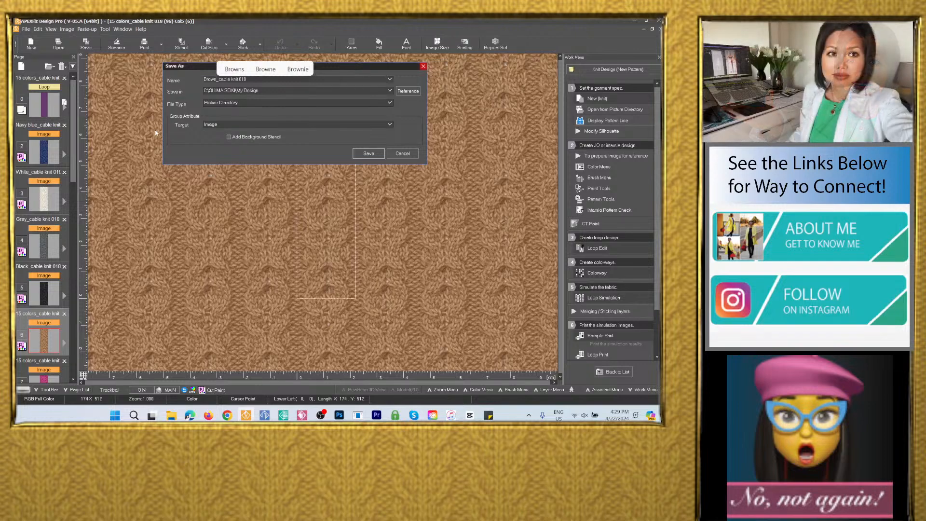
# Save the brown image as an Adobe Photoshop (*.psd) file in the "15 colors_cable knit 018" folder on drive D
pyautogui.click(390, 92)
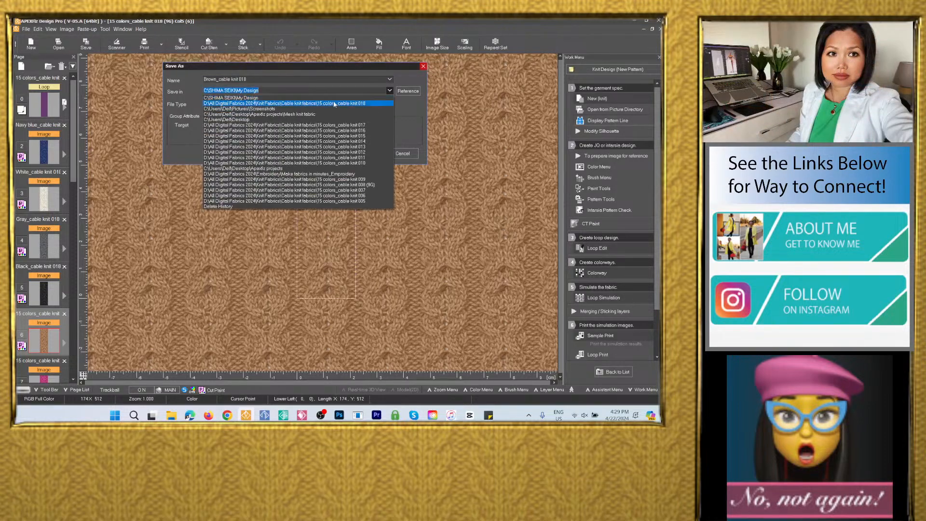
pyautogui.click(304, 103)
pyautogui.click(294, 103)
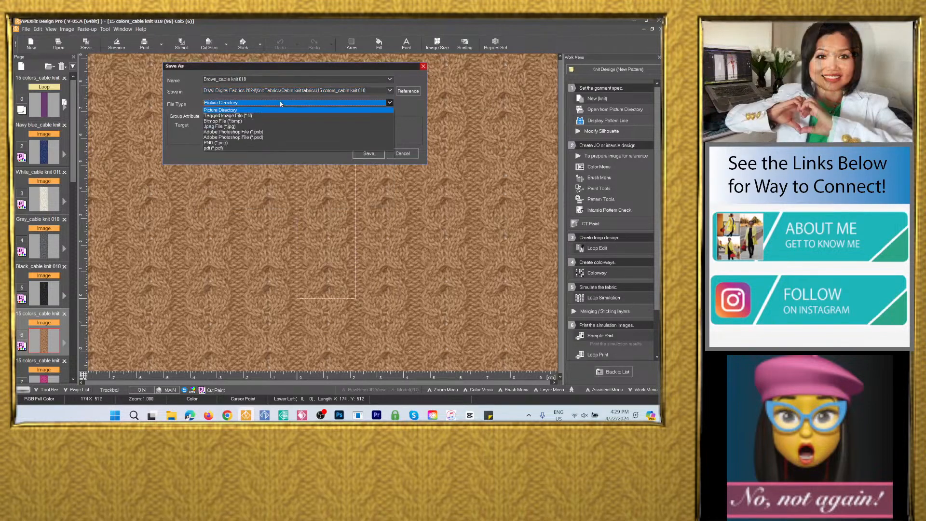
pyautogui.click(247, 138)
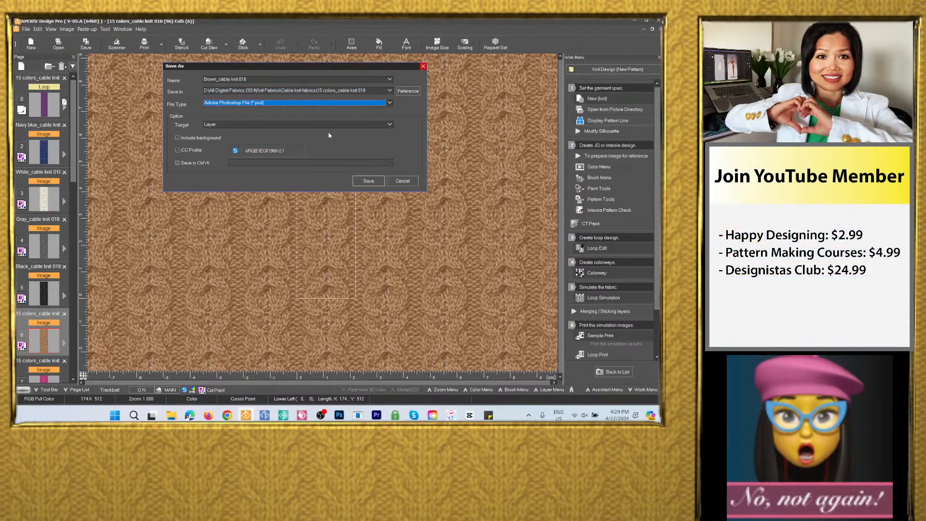
pyautogui.click(368, 181)
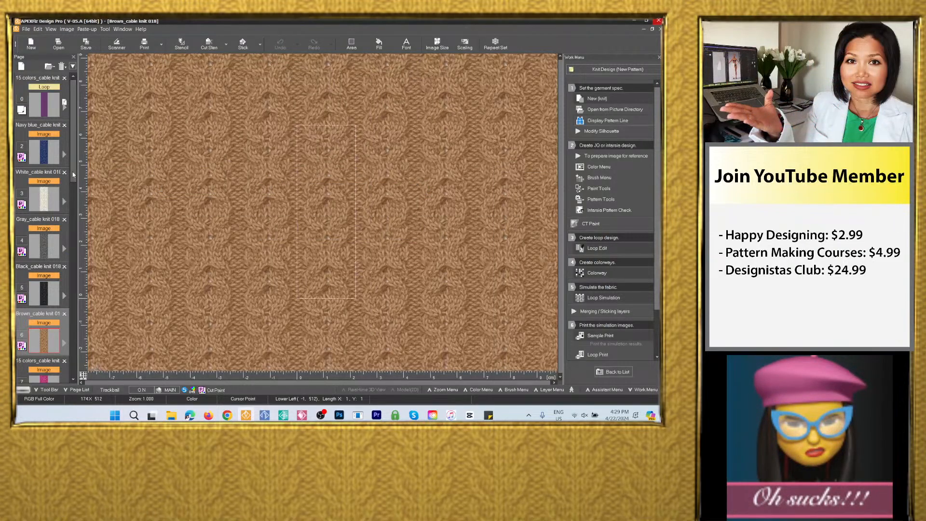
# Start saving the pink Col 6 simulation page as an image and name it "Pink_cable knit 018", reusing the copied name
pyautogui.moveTo(74, 174); pyautogui.dragTo(75, 218)
pyautogui.click(47, 239)
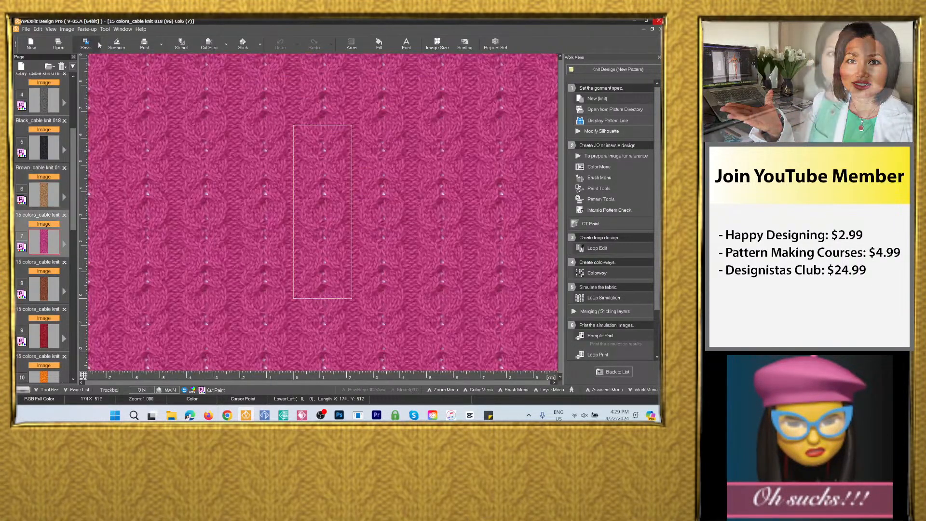
pyautogui.click(86, 43)
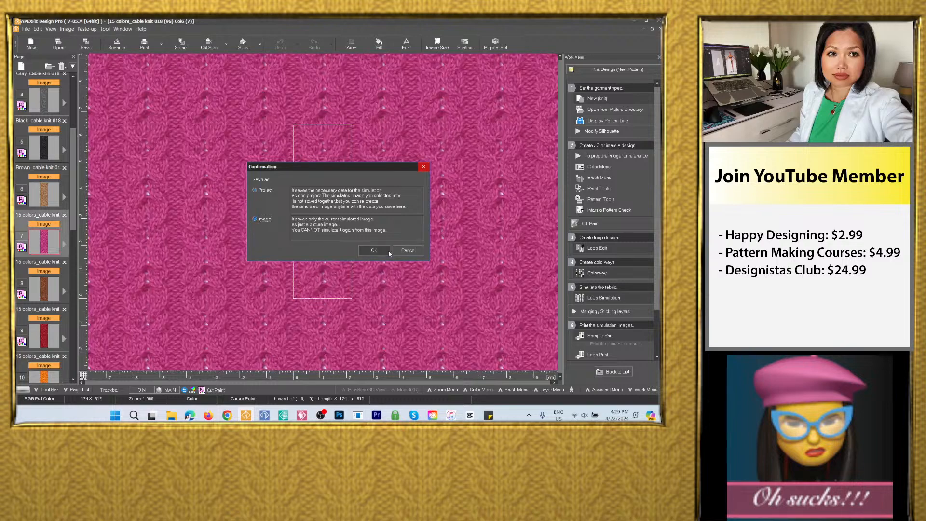
pyautogui.click(389, 252)
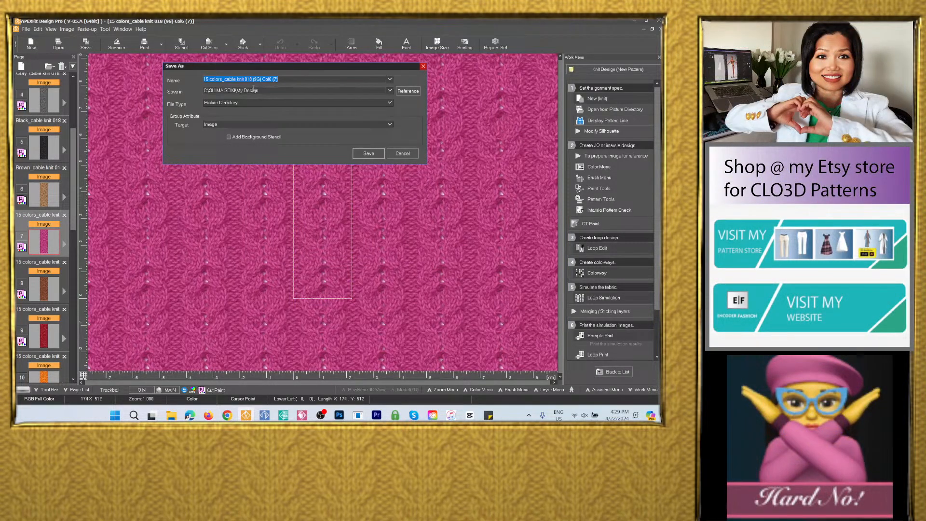
pyautogui.write('Navy blue_cable knit 018')
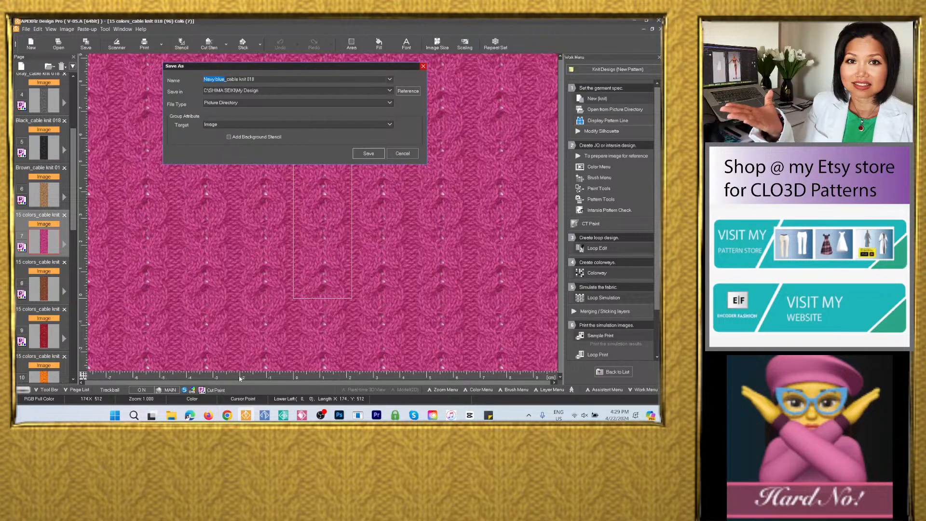
pyautogui.write('Pinkie')
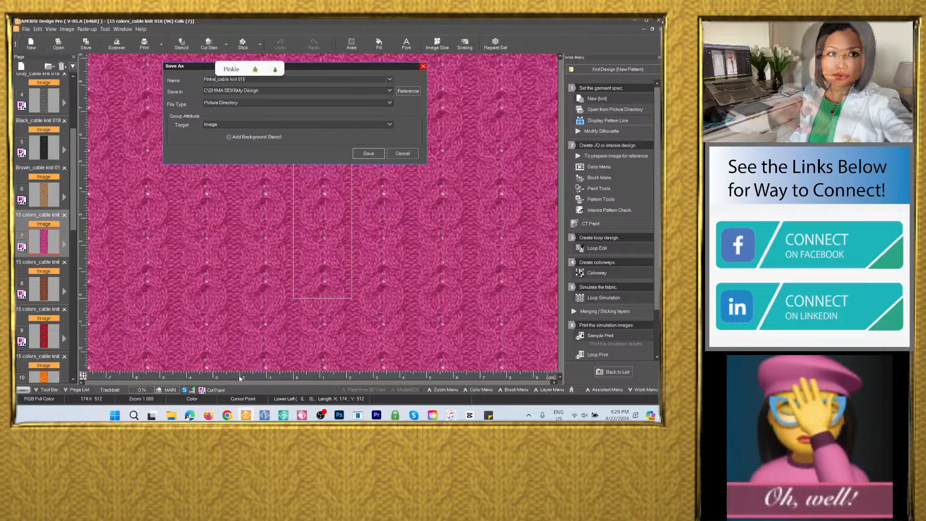
pyautogui.press('BackSpace')
pyautogui.press('BackSpace')
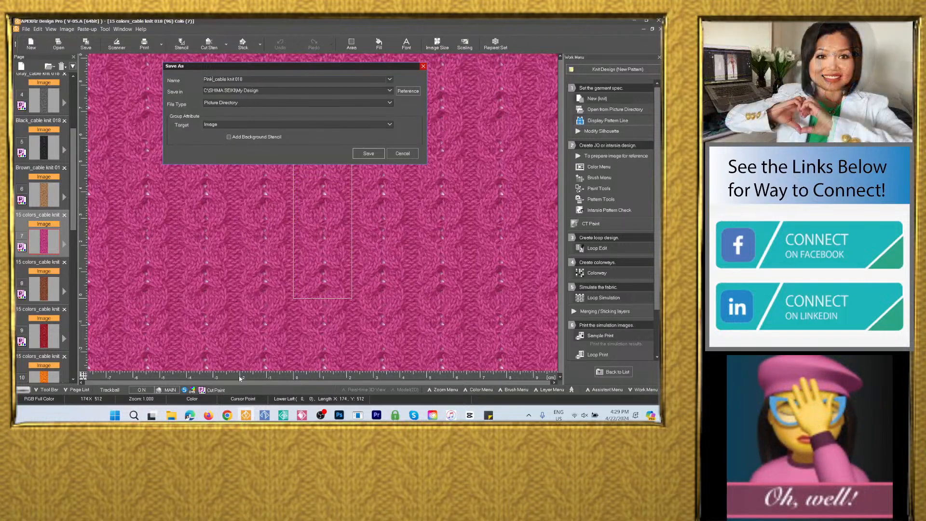
# Save the pink image as an Adobe Photoshop (*.psd) file in the "15 colors_cable knit 018" folder on drive D
pyautogui.click(389, 91)
pyautogui.click(352, 103)
pyautogui.click(275, 103)
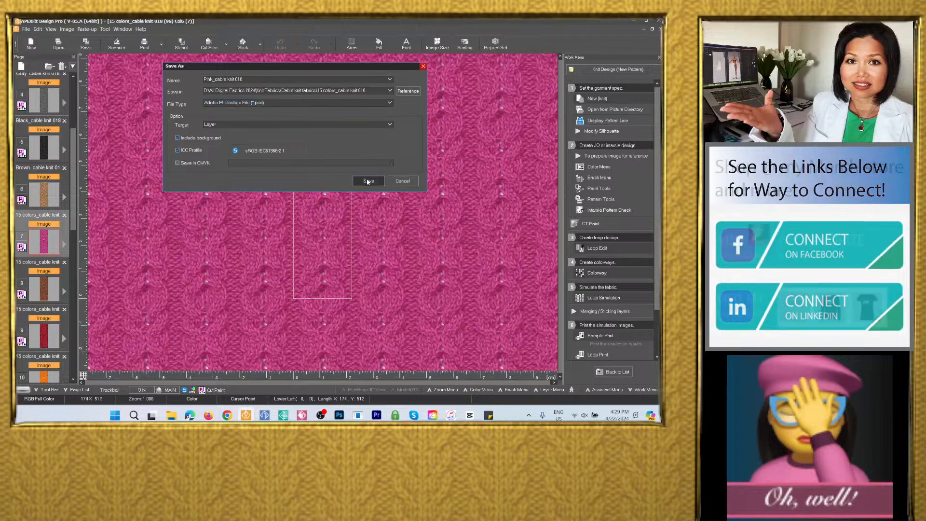
pyautogui.click(368, 180)
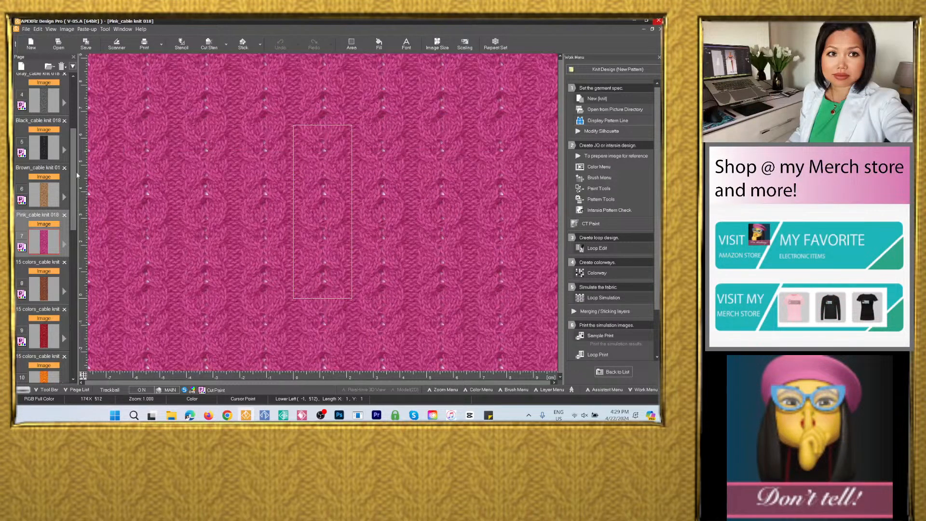
# Start saving the dark brown Col 7 simulation page as an image and name it "Dark brown_cable knit 018", reusing the copied name
pyautogui.moveTo(74, 176); pyautogui.dragTo(75, 205)
pyautogui.click(43, 199)
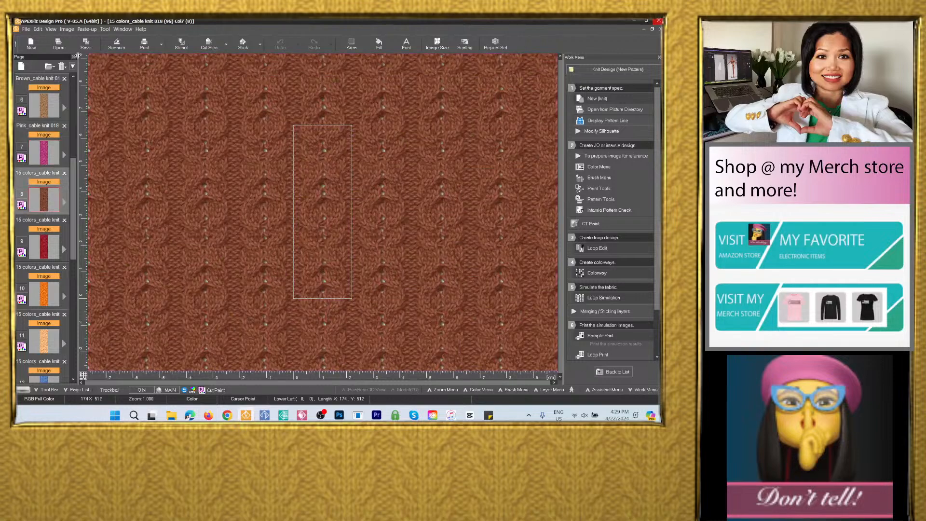
pyautogui.click(88, 44)
pyautogui.click(264, 220)
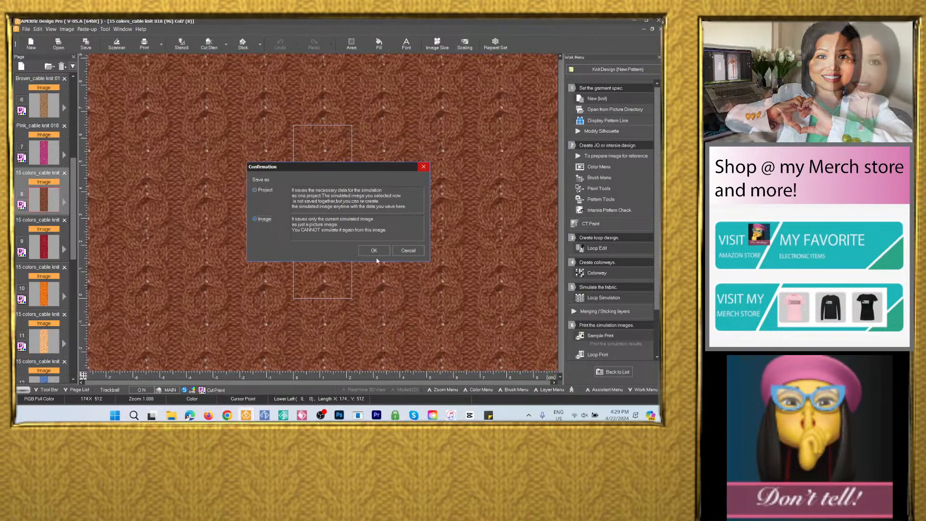
pyautogui.click(374, 251)
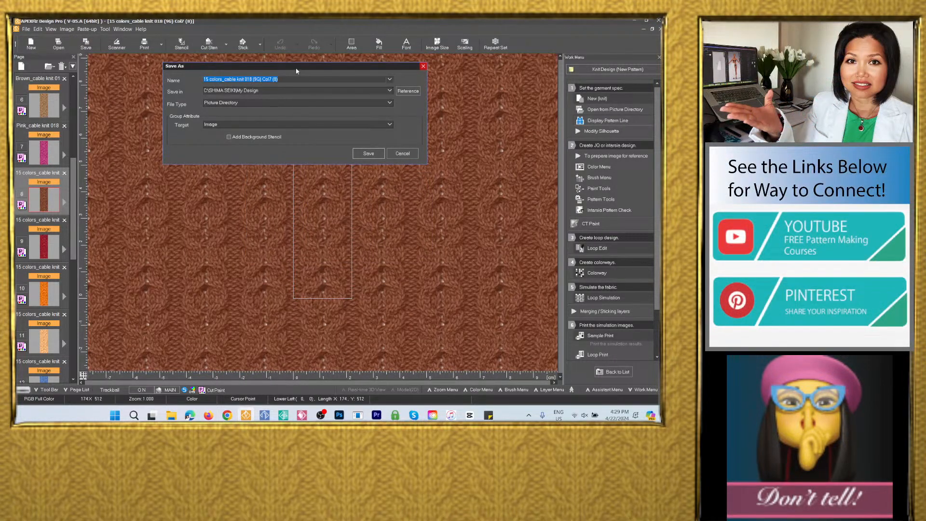
pyautogui.write('Navy blue_cable knit 018')
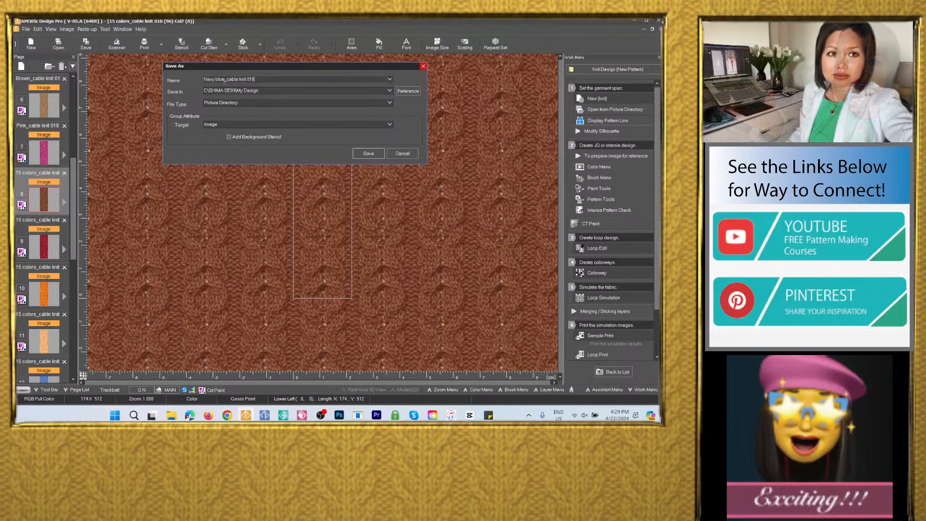
pyautogui.moveTo(225, 79); pyautogui.dragTo(219, 78)
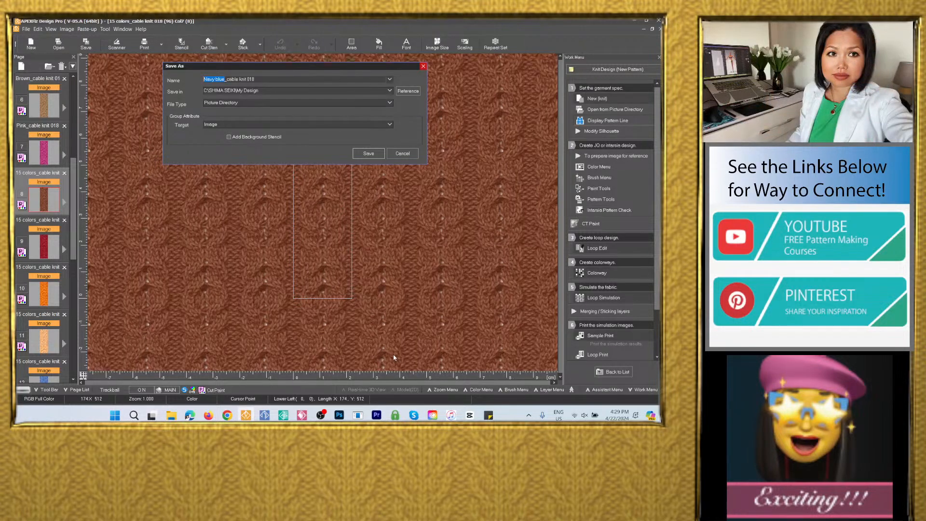
pyautogui.write('Dark')
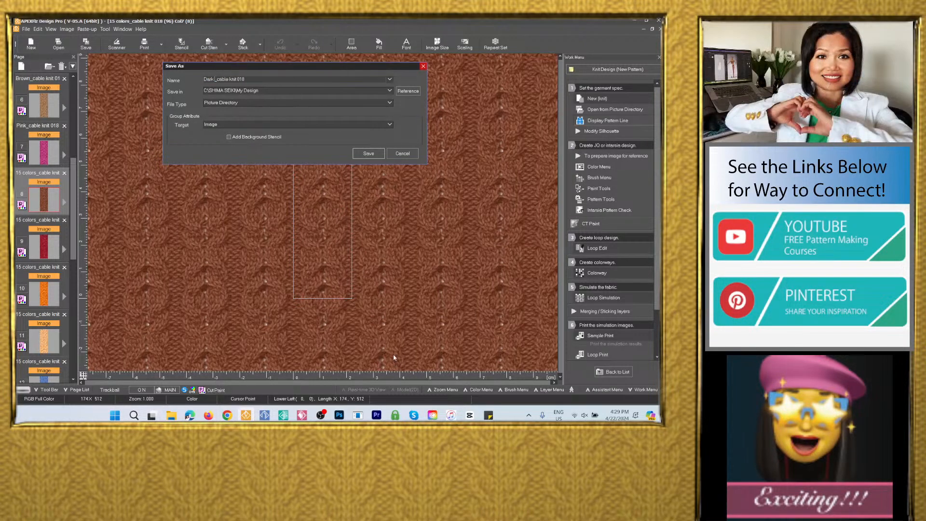
pyautogui.write(' brown')
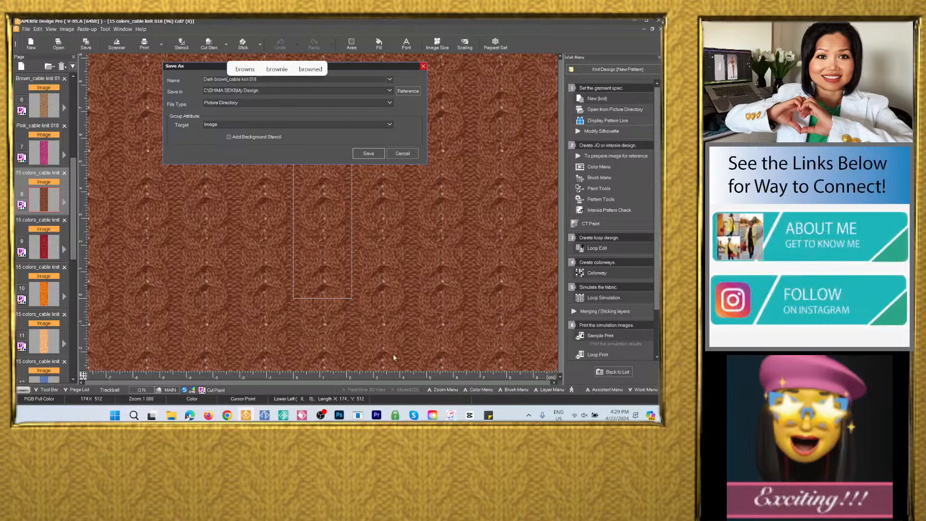
# Save the dark brown image as an Adobe Photoshop file in the "15 colors_cable knit 018" folder on drive D
pyautogui.click(390, 90)
pyautogui.click(359, 103)
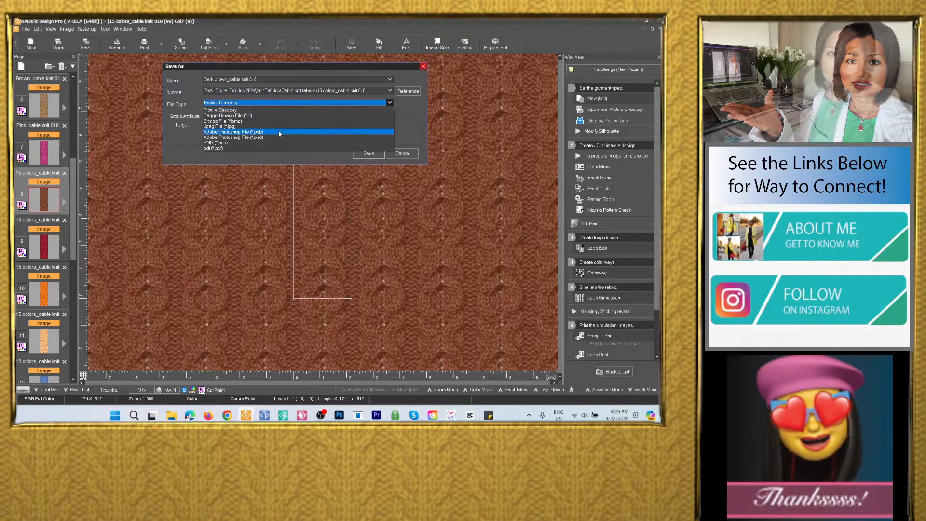
pyautogui.click(344, 131)
pyautogui.click(369, 181)
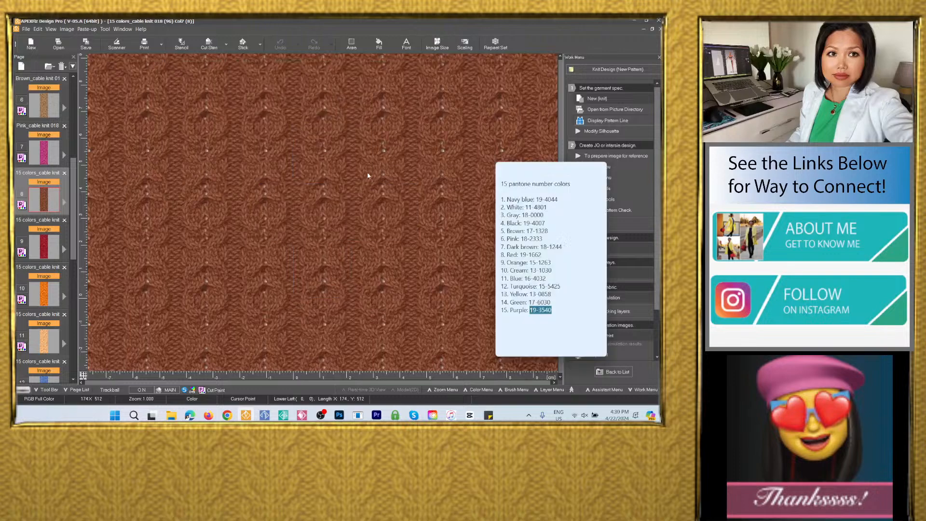
# Start saving the red Col 8 simulation page as an image and name it "Red_cable knit 018", reusing the copied name
pyautogui.moveTo(71, 226); pyautogui.dragTo(72, 251)
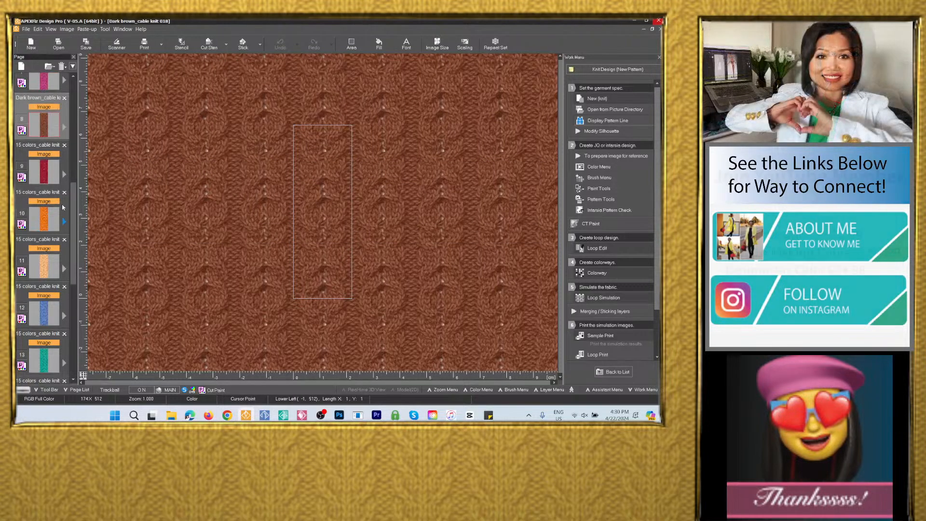
pyautogui.click(44, 171)
pyautogui.click(86, 44)
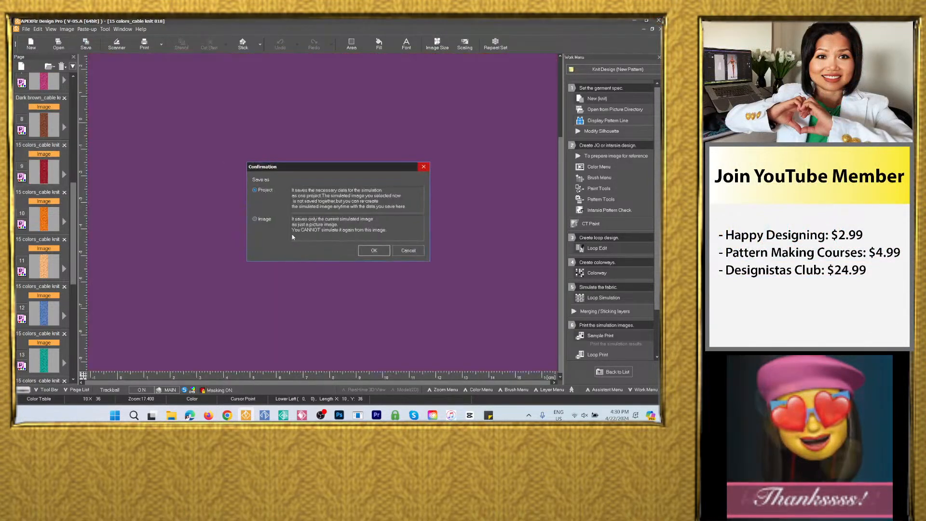
pyautogui.click(375, 250)
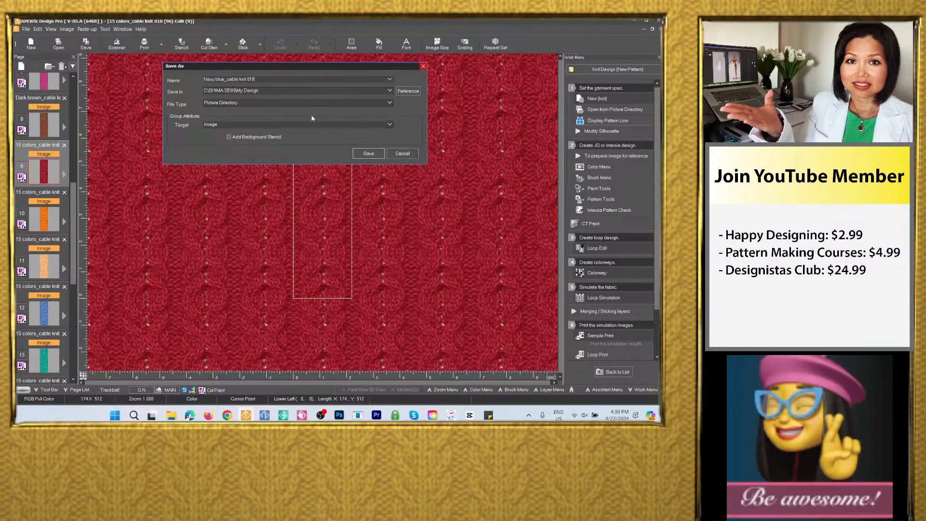
pyautogui.moveTo(225, 79); pyautogui.dragTo(168, 107)
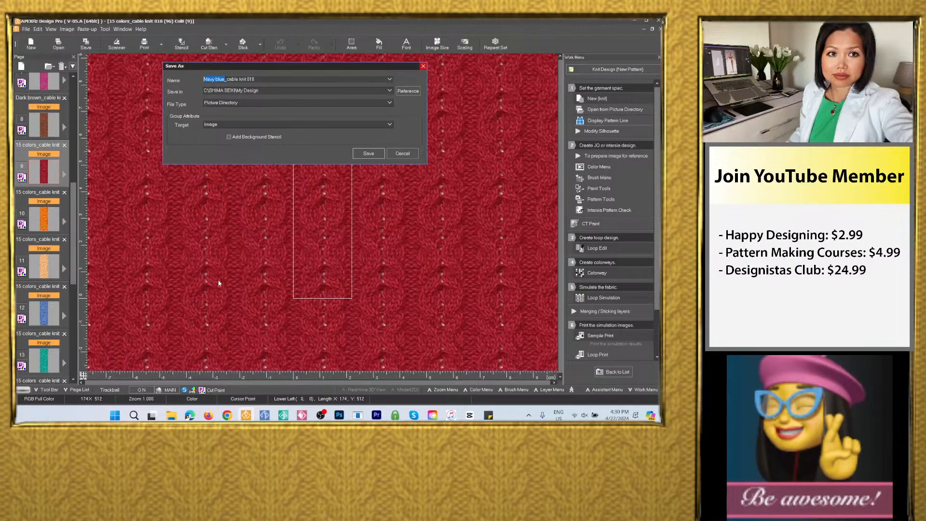
pyautogui.write('Red')
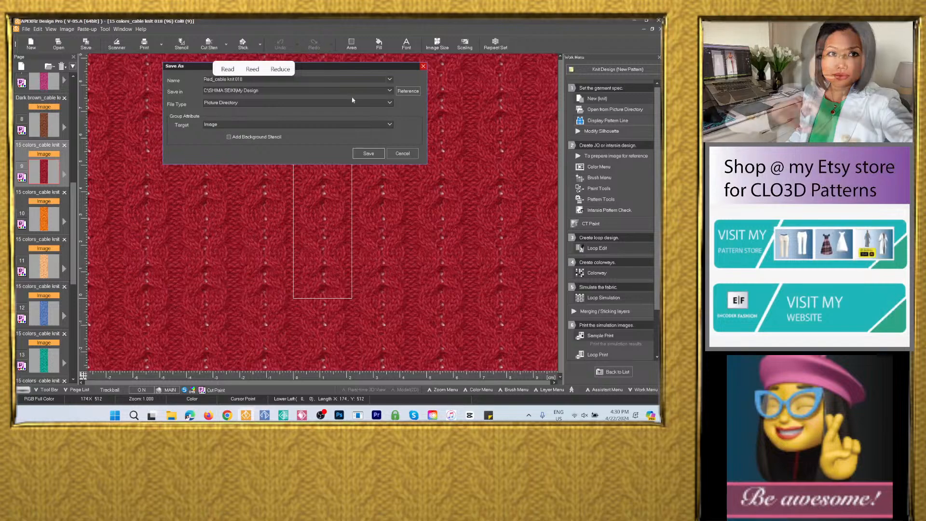
# Save the red image as an Adobe Photoshop (*.psd) file in the "15 colors_cable knit 018" folder on drive D
pyautogui.click(389, 90)
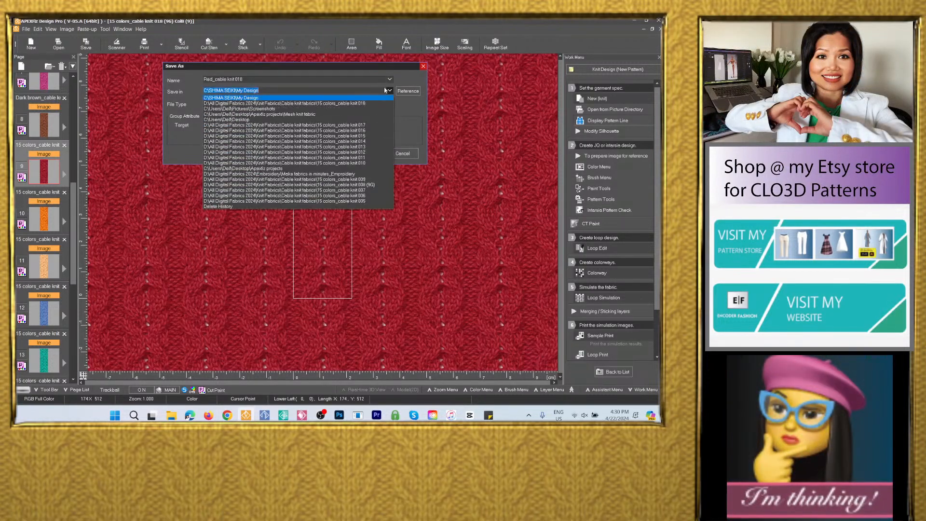
pyautogui.click(359, 105)
pyautogui.click(278, 104)
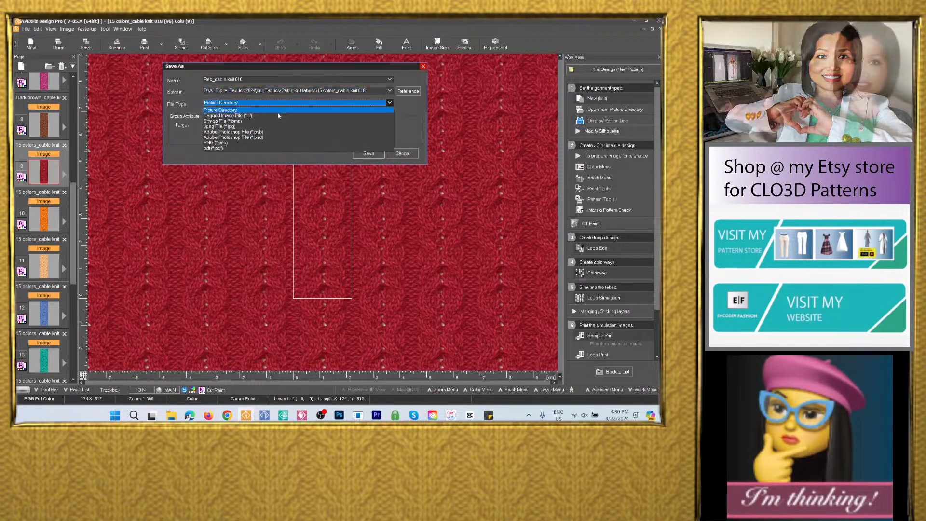
pyautogui.click(269, 138)
pyautogui.click(370, 181)
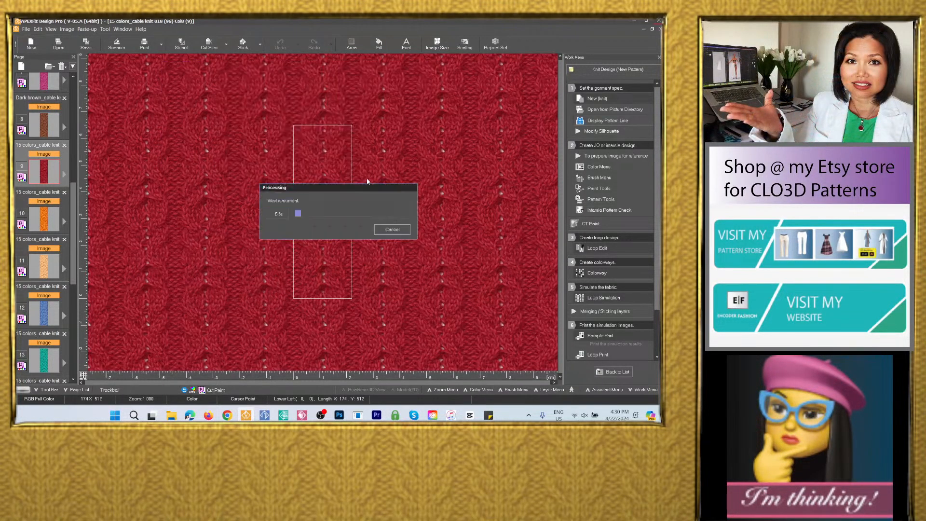
# Start saving the orange Col 9 simulation page as an image and name it "Orange_cable knit 018", reusing the copied name
pyautogui.click(49, 224)
pyautogui.click(85, 45)
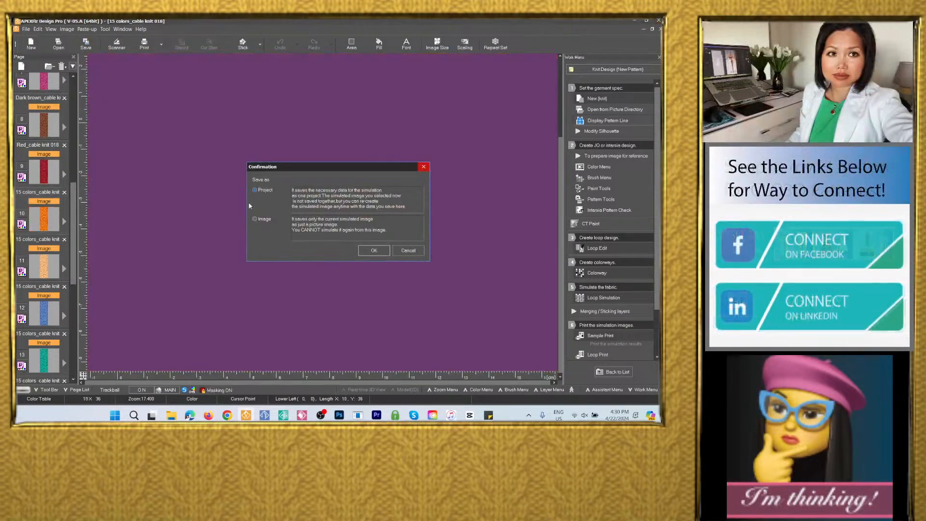
pyautogui.click(259, 219)
pyautogui.click(373, 250)
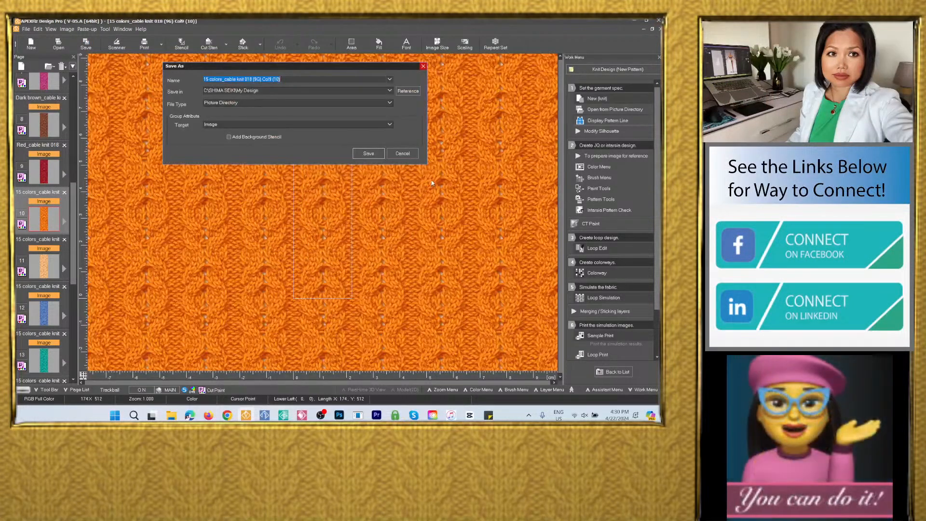
pyautogui.write('Navy blue_cable knit 018')
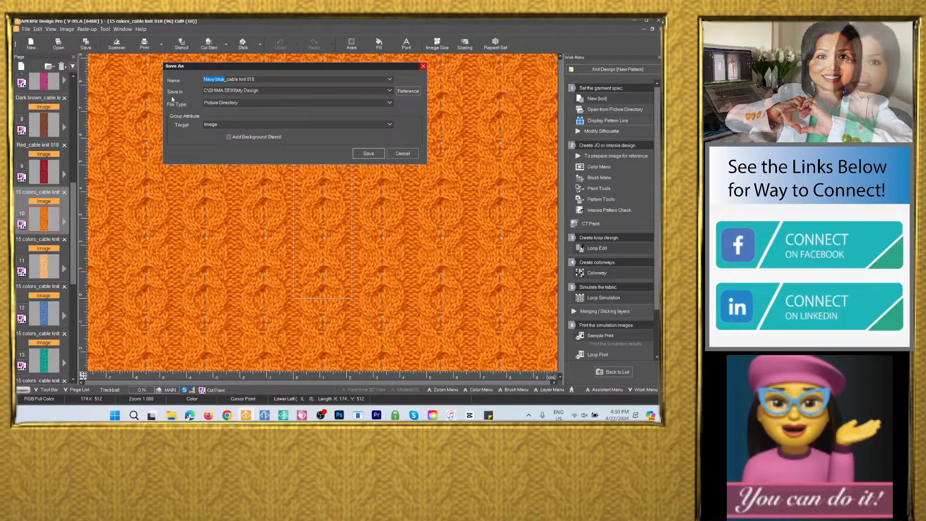
pyautogui.write('I')
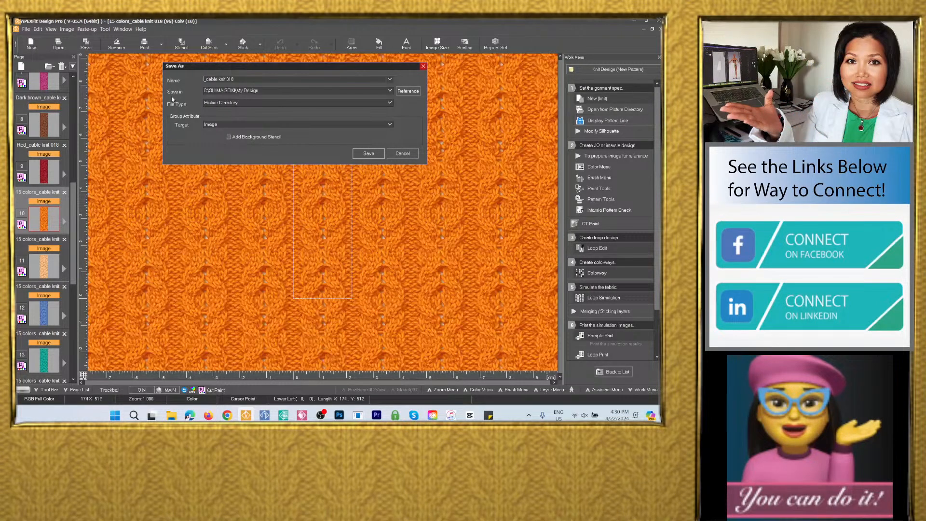
pyautogui.write('Orange')
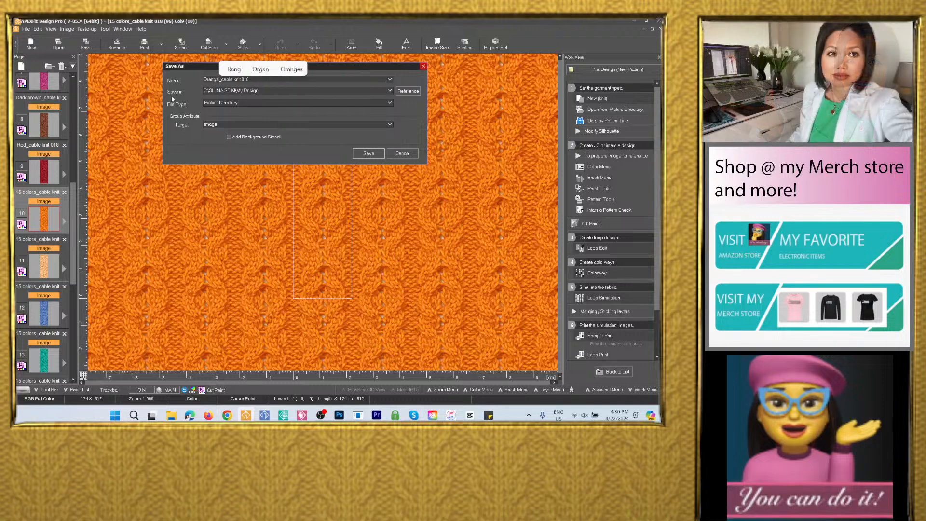
# Save the orange image as an Adobe Photoshop (*.psd) file in the "15 colors_cable knit 018" folder on drive D
pyautogui.click(390, 91)
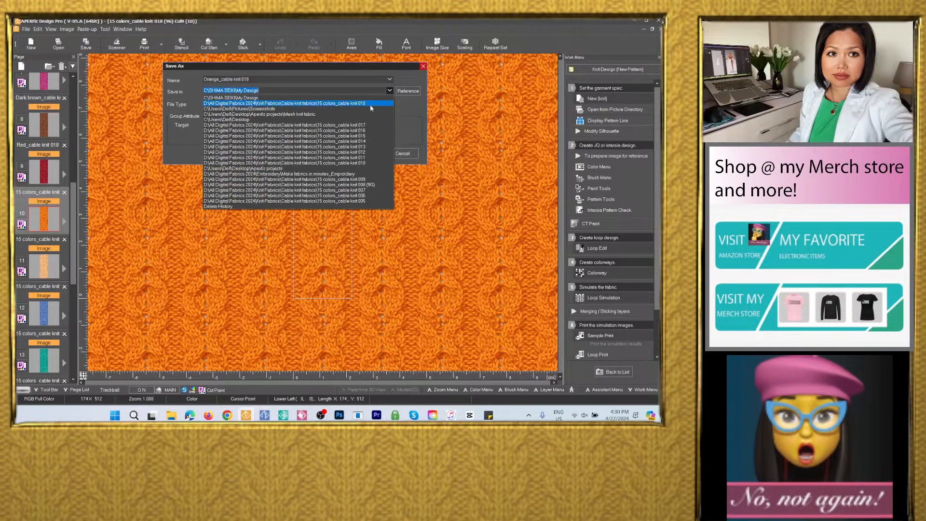
pyautogui.click(379, 99)
pyautogui.click(287, 103)
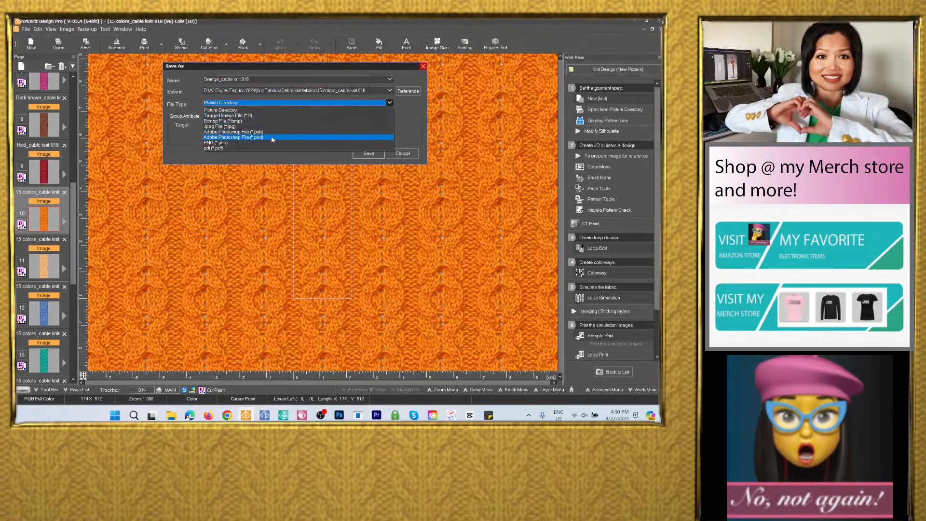
pyautogui.click(277, 137)
pyautogui.click(369, 182)
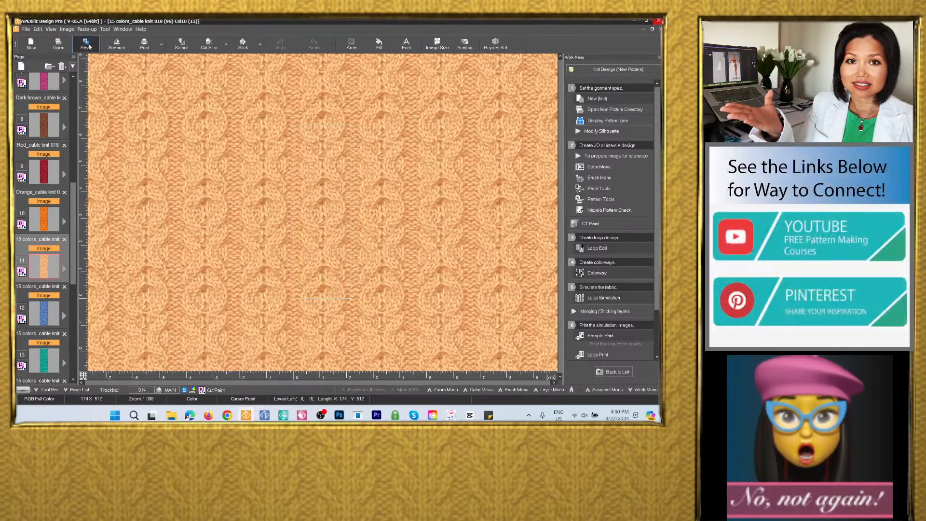
# Start saving the cream Col 10 simulation page as an image and name it "Cfream_cable knit 018", reusing the copied name
pyautogui.click(87, 44)
pyautogui.click(373, 251)
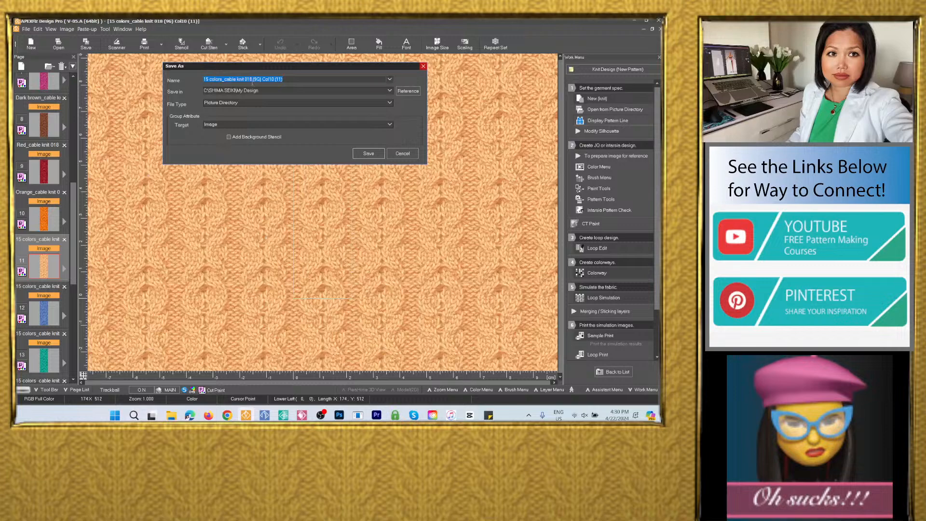
pyautogui.moveTo(224, 80); pyautogui.dragTo(203, 80)
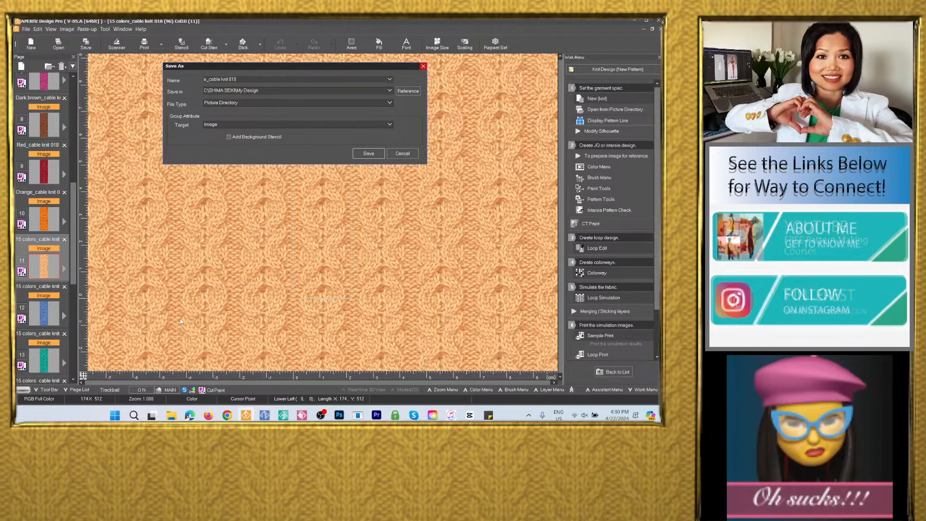
pyautogui.hotkey('shift', 'F10')
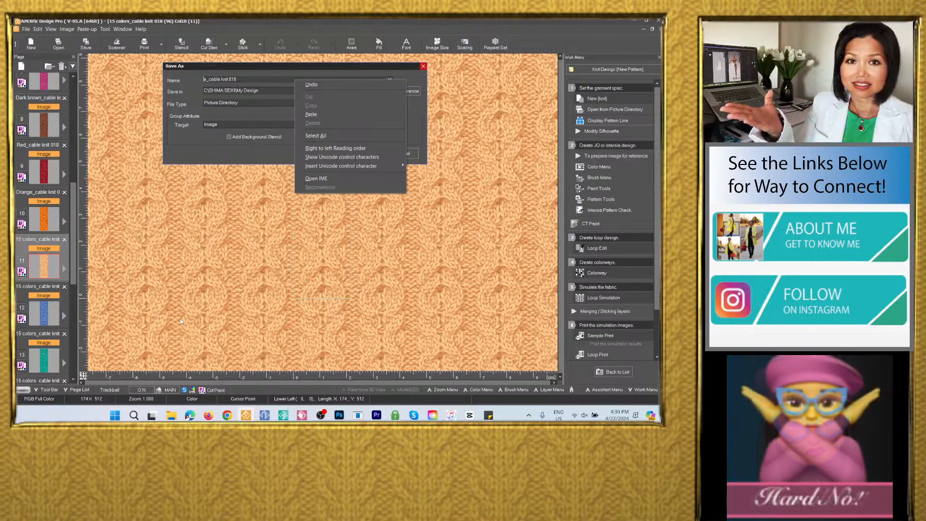
pyautogui.click(207, 79)
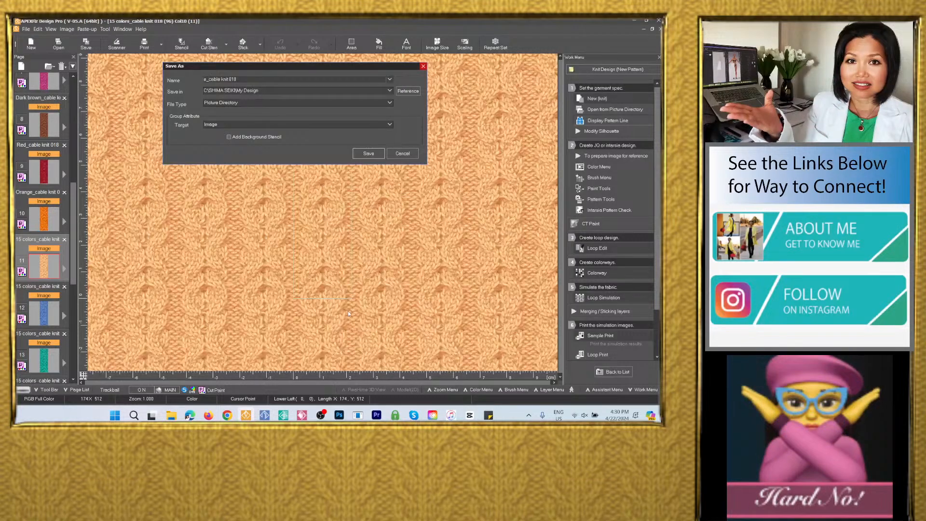
pyautogui.press('Delete')
pyautogui.press('Delete')
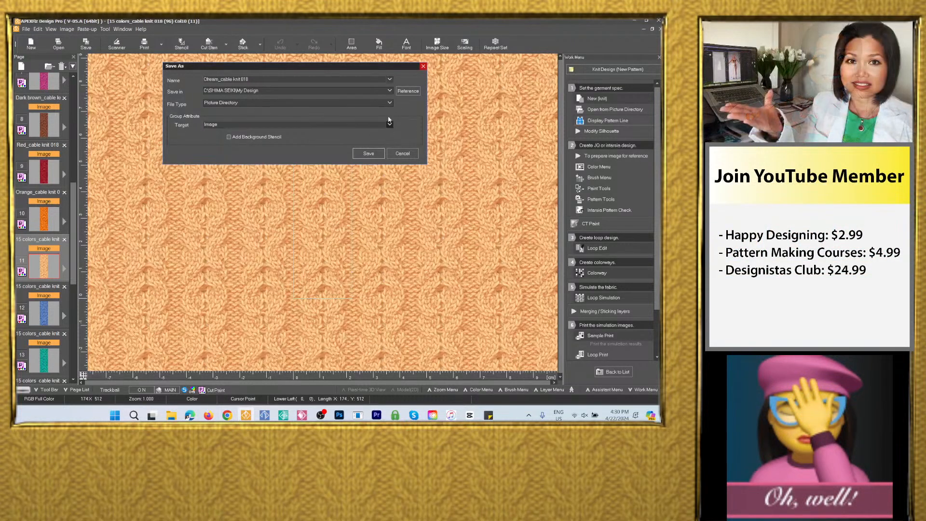
# Save the cream image as an Adobe Photoshop (*.psd) file in the "15 colors_cable knit 018" folder on drive D
pyautogui.click(389, 91)
pyautogui.click(361, 104)
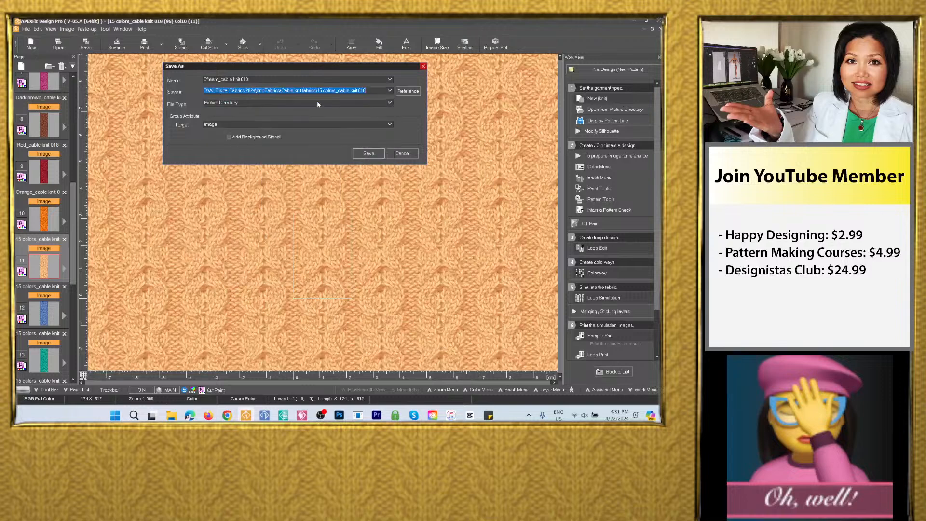
pyautogui.click(261, 136)
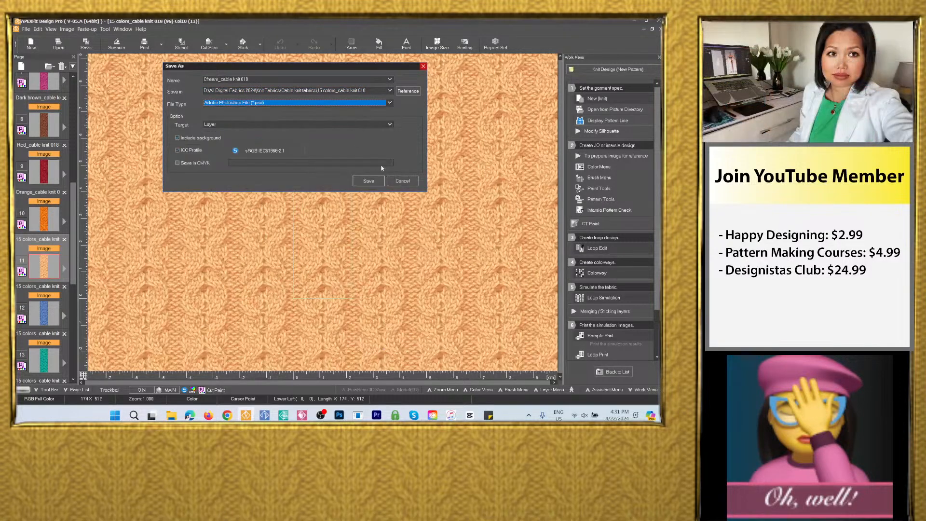
pyautogui.click(369, 181)
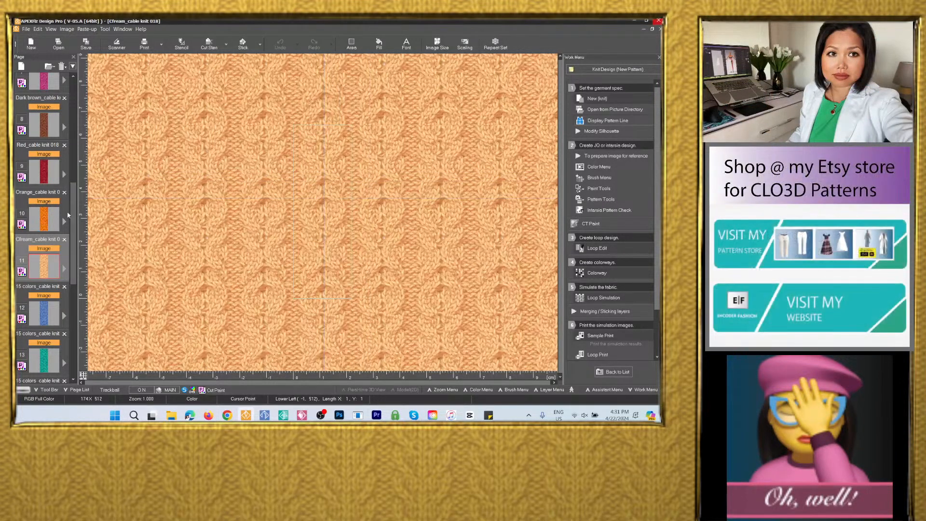
# Start saving the blue Col 11 simulation page as an image and name it "Blue_cable knit 018", reusing the copied name
pyautogui.scroll(-1, 51, 248)
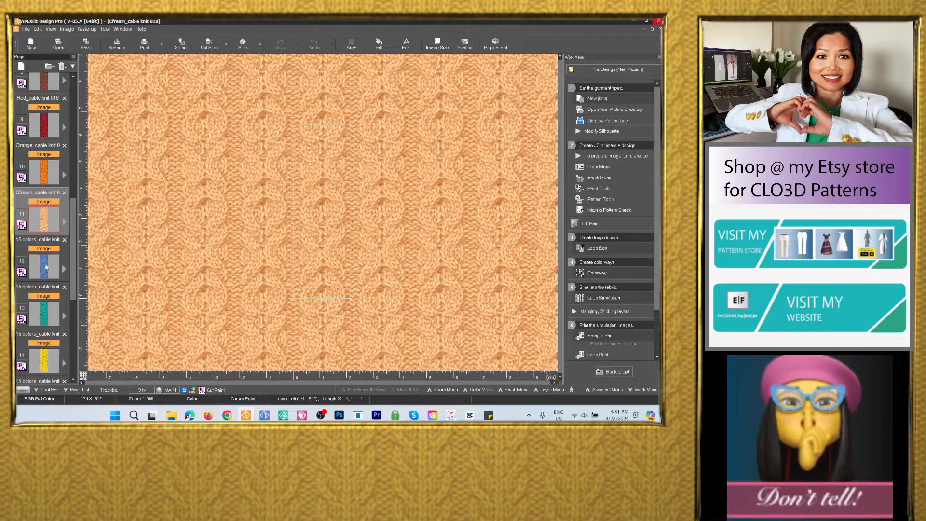
pyautogui.click(46, 267)
pyautogui.click(87, 44)
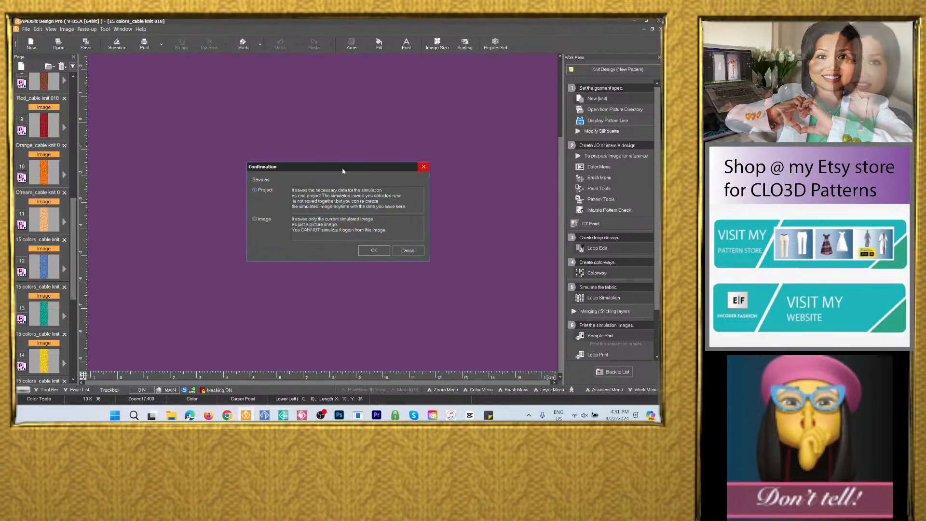
pyautogui.click(265, 220)
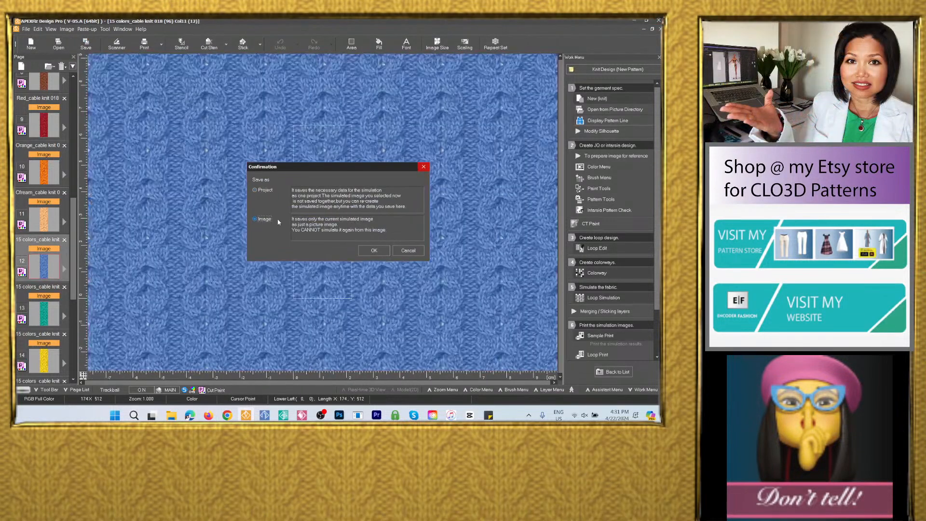
pyautogui.click(373, 250)
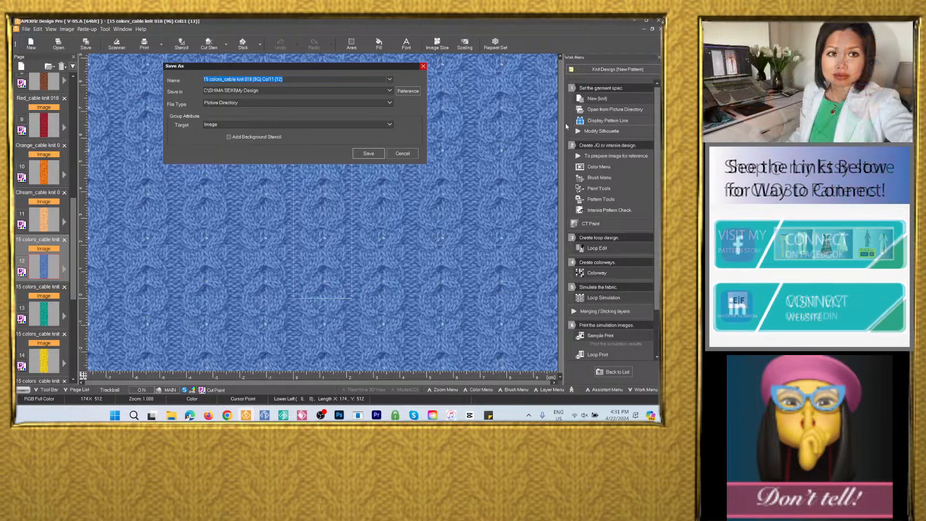
pyautogui.write('Navy blue_cable knit 018')
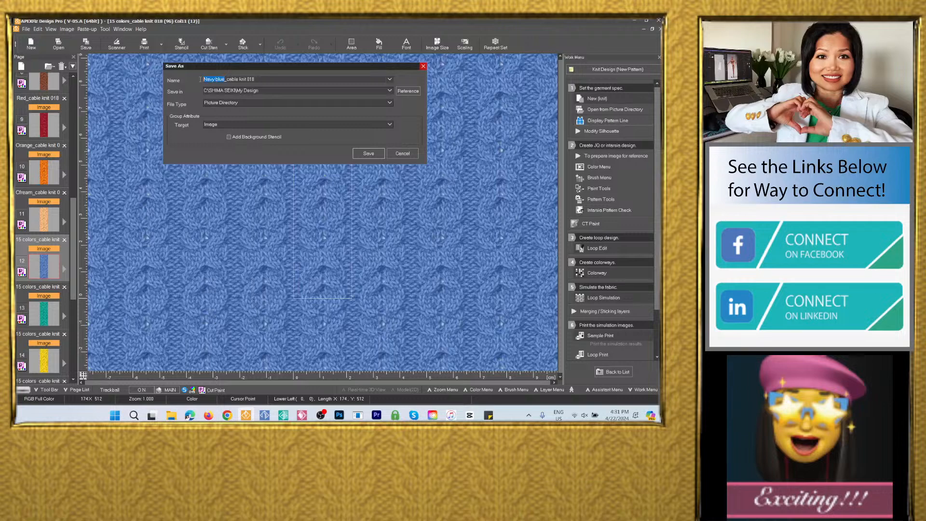
pyautogui.write('Bl')
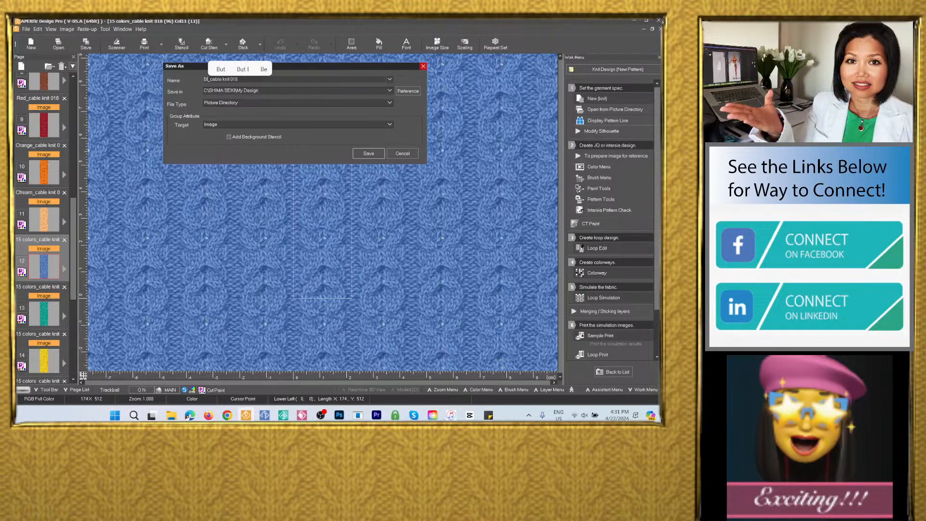
pyautogui.write('ue')
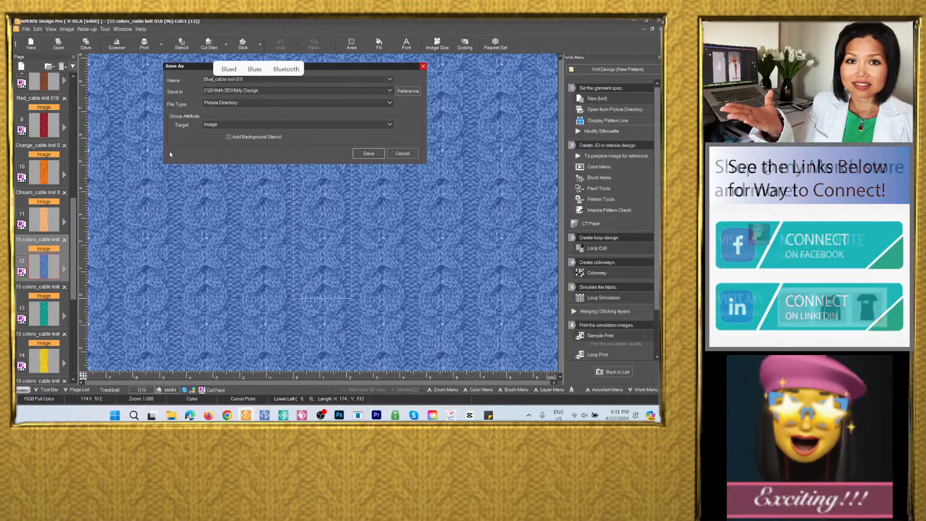
# Save the blue image as an Adobe Photoshop (*.psd) file in the "15 colors_cable knit 018" folder on drive D
pyautogui.click(389, 90)
pyautogui.click(358, 102)
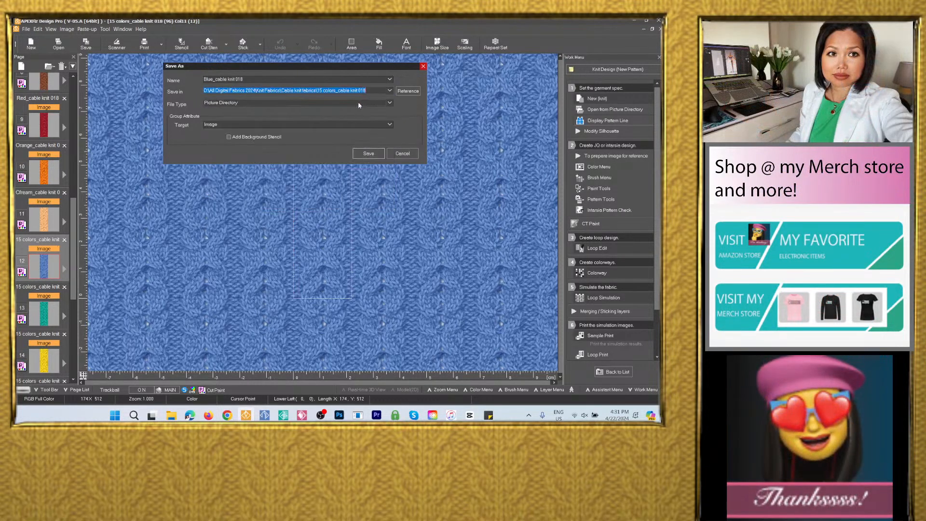
pyautogui.click(388, 103)
pyautogui.click(283, 137)
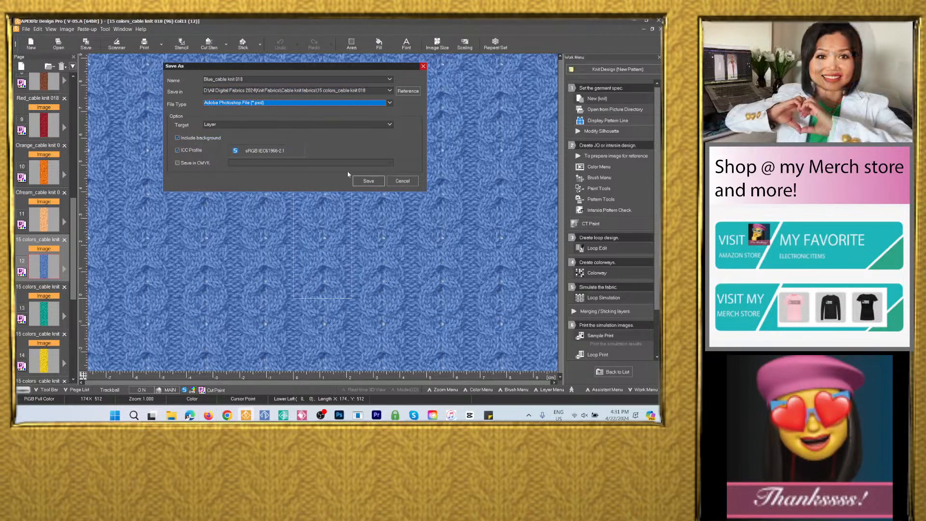
pyautogui.click(368, 181)
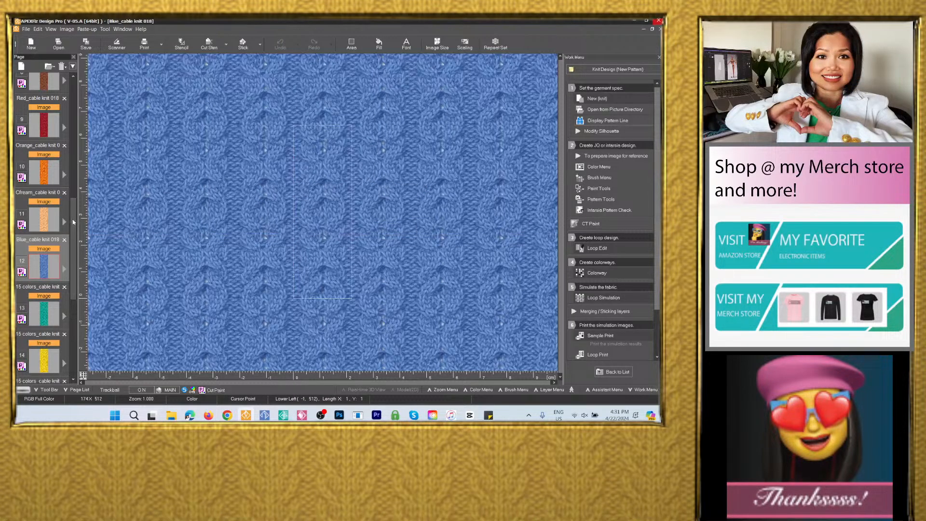
# Start saving the turquoise Col 12 simulation page as an image and name it "Turquoise_cable knit 018", reusing the copied name
pyautogui.moveTo(72, 222); pyautogui.dragTo(72, 271)
pyautogui.click(44, 166)
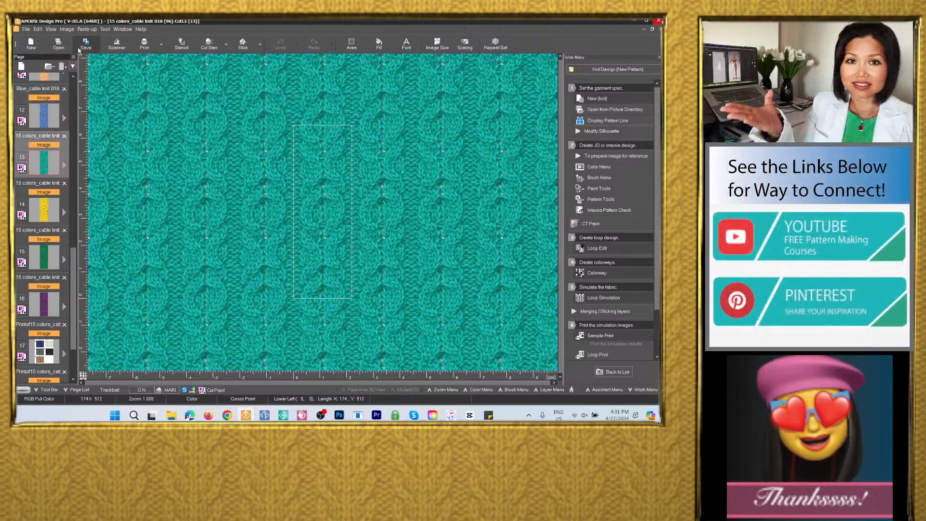
pyautogui.click(86, 44)
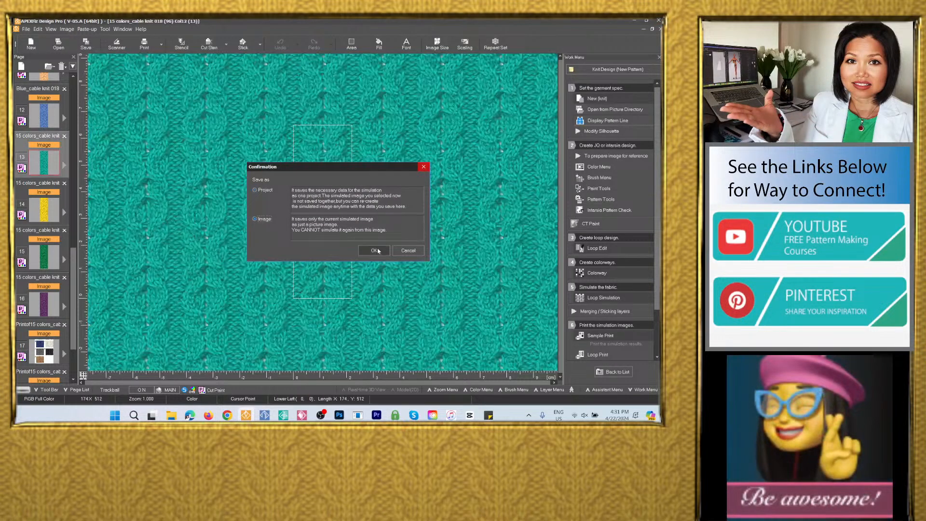
pyautogui.click(374, 250)
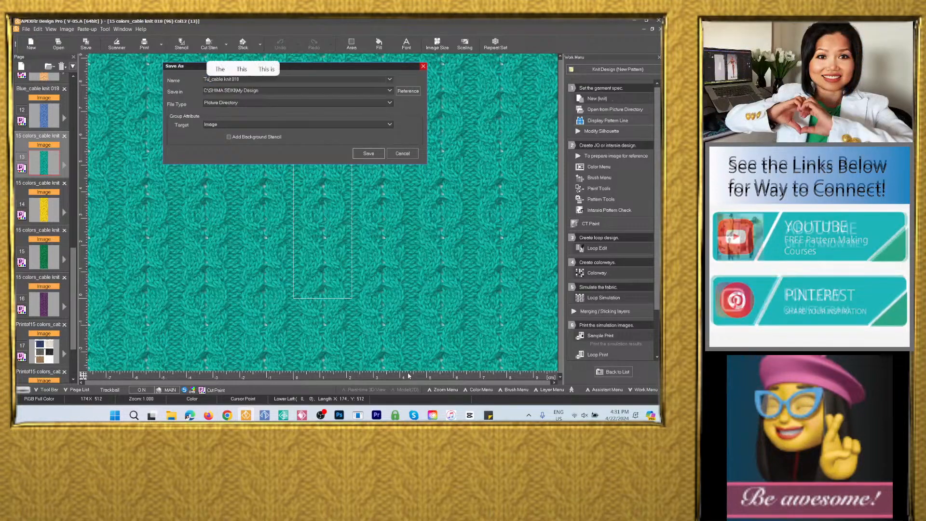
pyautogui.write('Tur')
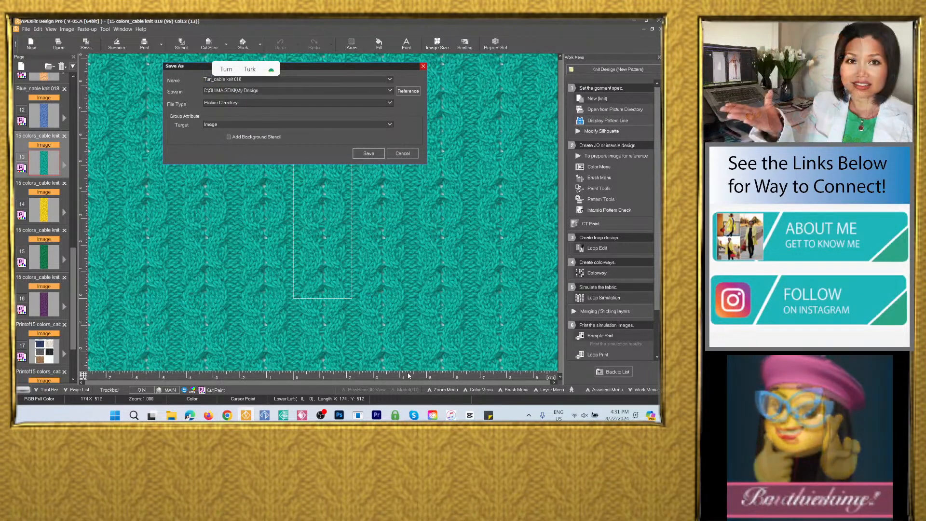
pyautogui.write('quoise')
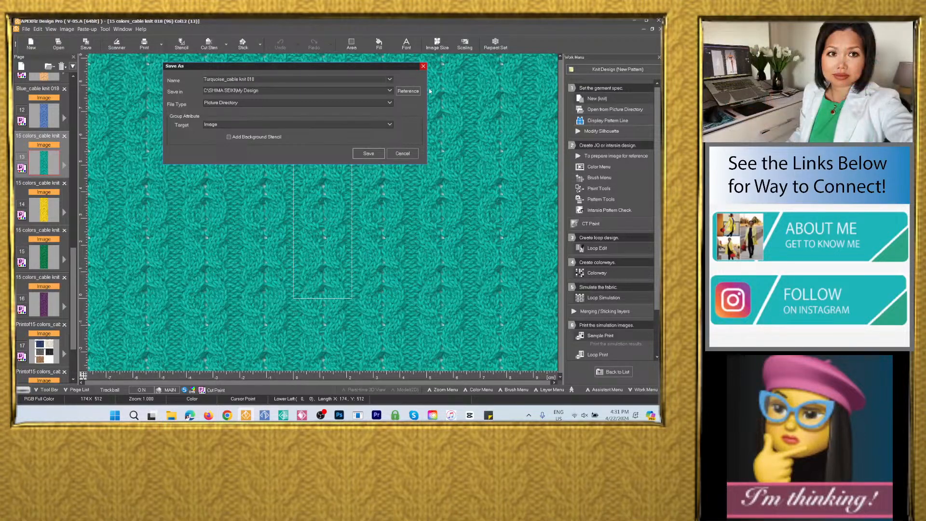
# Save the turquoise image as an Adobe Photoshop (*.psd) file in the "15 colors_cable knit 018" folder on drive D
pyautogui.click(389, 91)
pyautogui.click(367, 100)
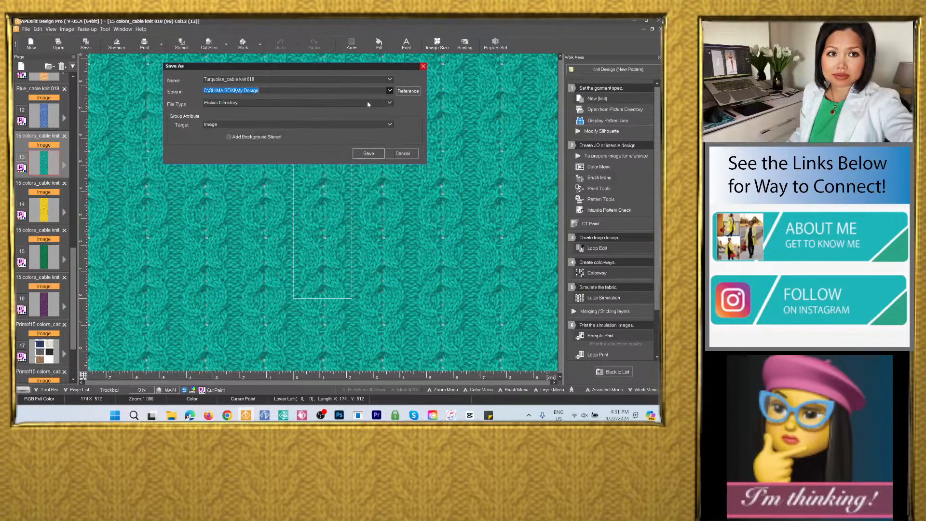
pyautogui.click(299, 103)
pyautogui.click(269, 137)
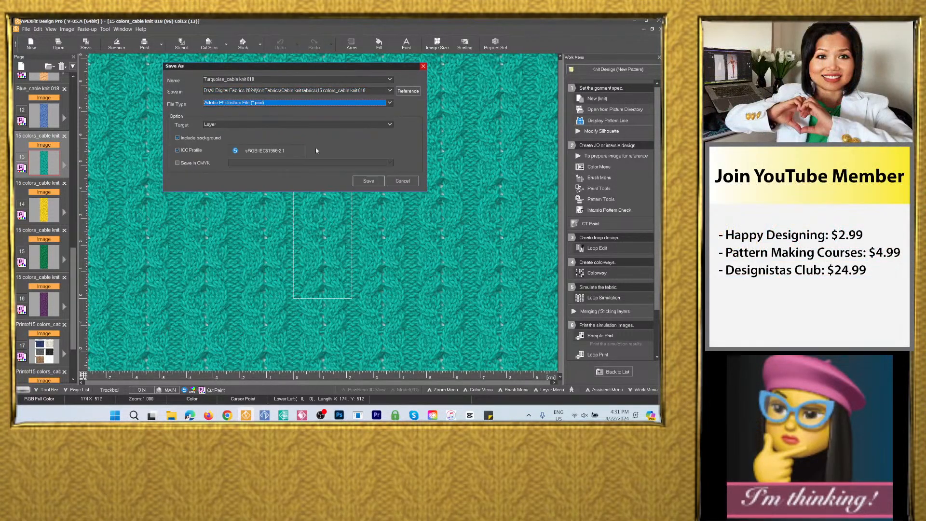
pyautogui.click(368, 181)
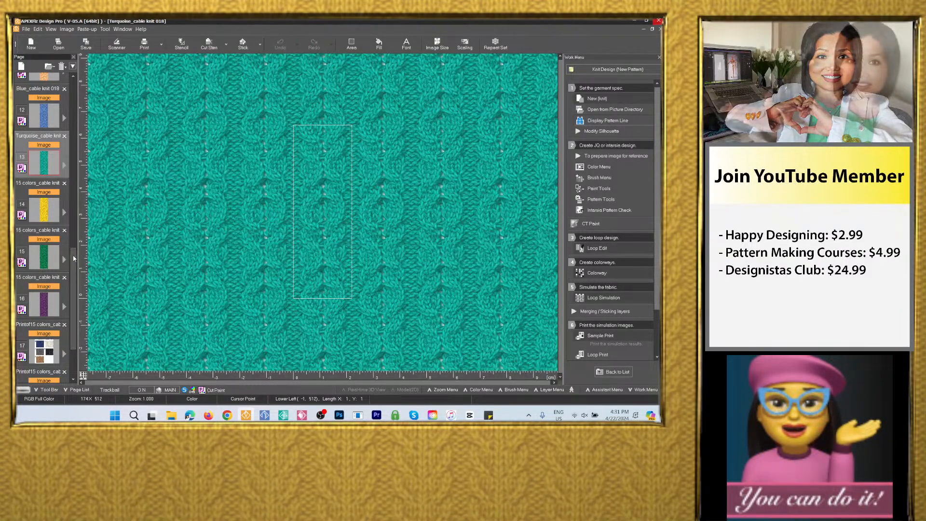
# Start saving the yellow Col 13 simulation page as an image and name it "Yellow_cable knit 018", reusing the copied name
pyautogui.moveTo(74, 259); pyautogui.dragTo(74, 271)
pyautogui.click(45, 175)
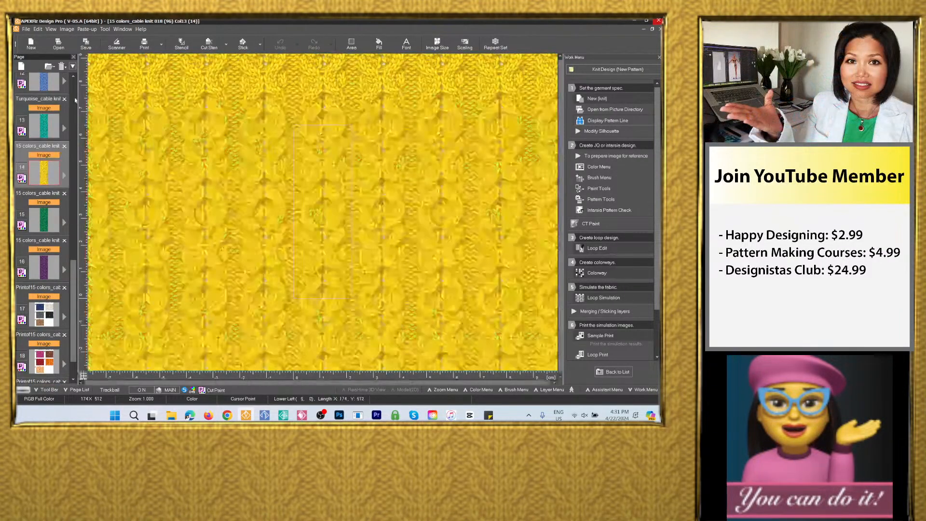
pyautogui.click(85, 44)
pyautogui.click(260, 219)
pyautogui.click(374, 250)
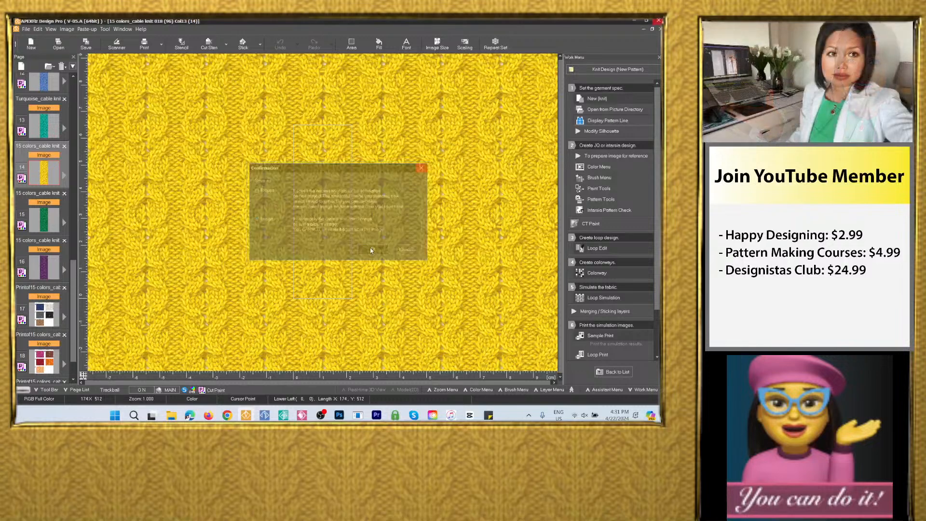
pyautogui.write('Navy blue_cable knit 018')
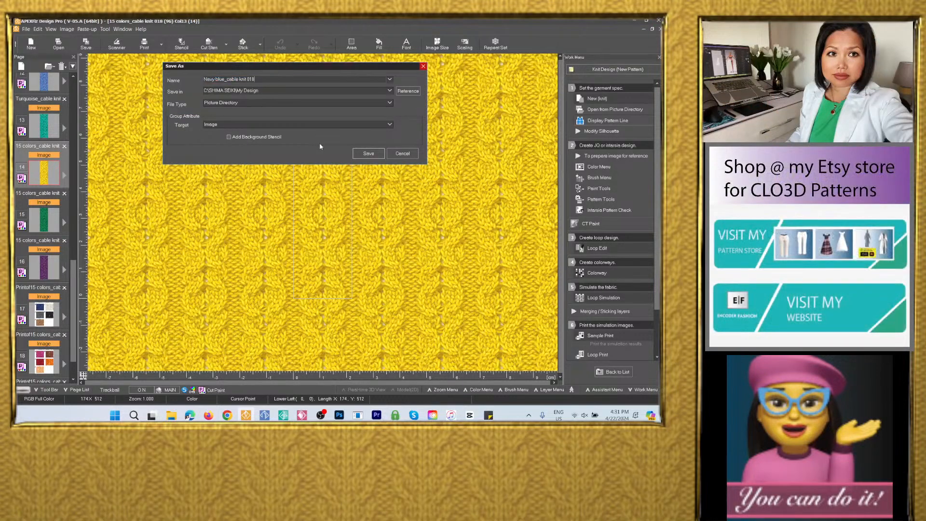
pyautogui.moveTo(255, 79); pyautogui.dragTo(205, 79)
pyautogui.press('BackSpace')
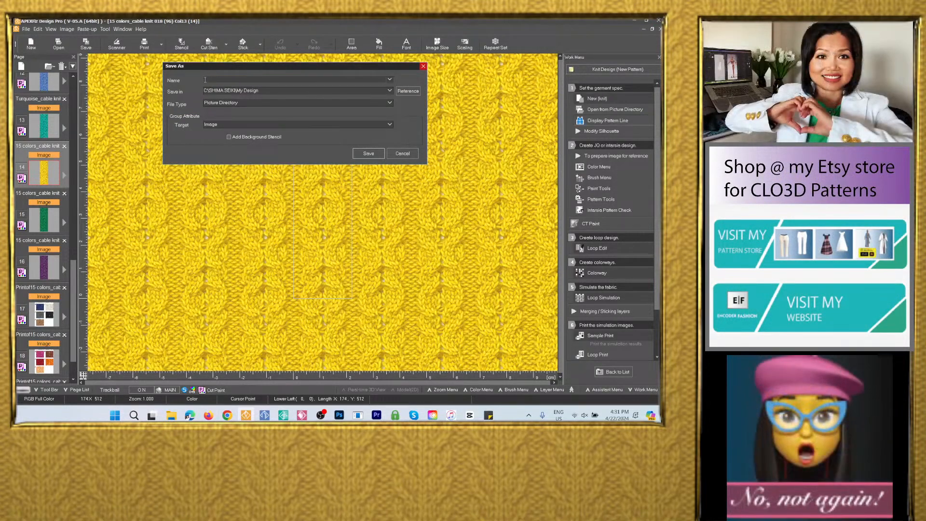
pyautogui.write('Ye')
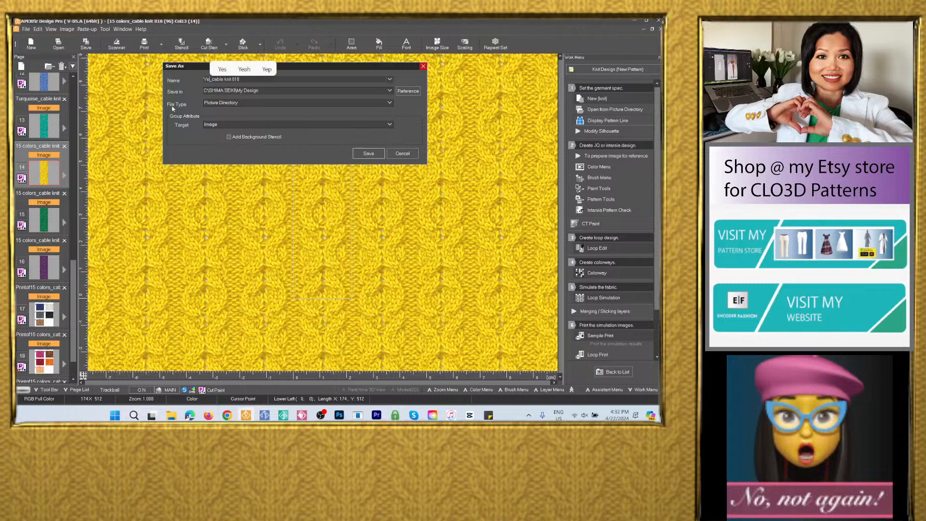
pyautogui.write('llow')
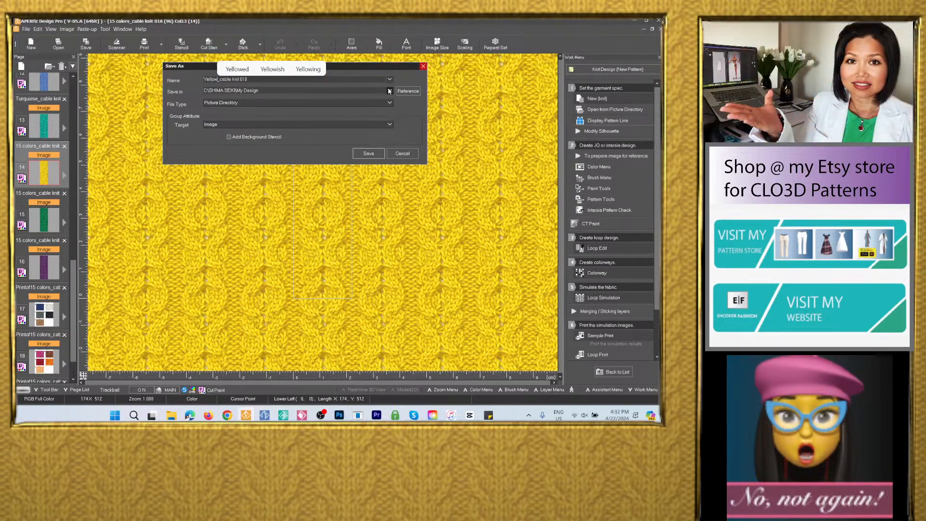
# Save the yellow image as an Adobe Photoshop (*.psd) file in the "15 colors_cable knit 018" folder on drive D
pyautogui.click(390, 91)
pyautogui.click(367, 106)
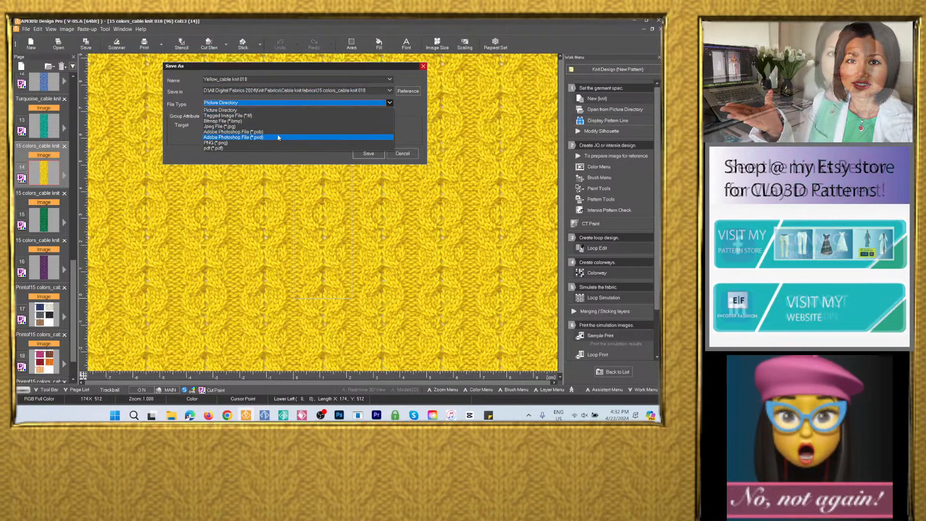
pyautogui.click(256, 113)
pyautogui.click(369, 181)
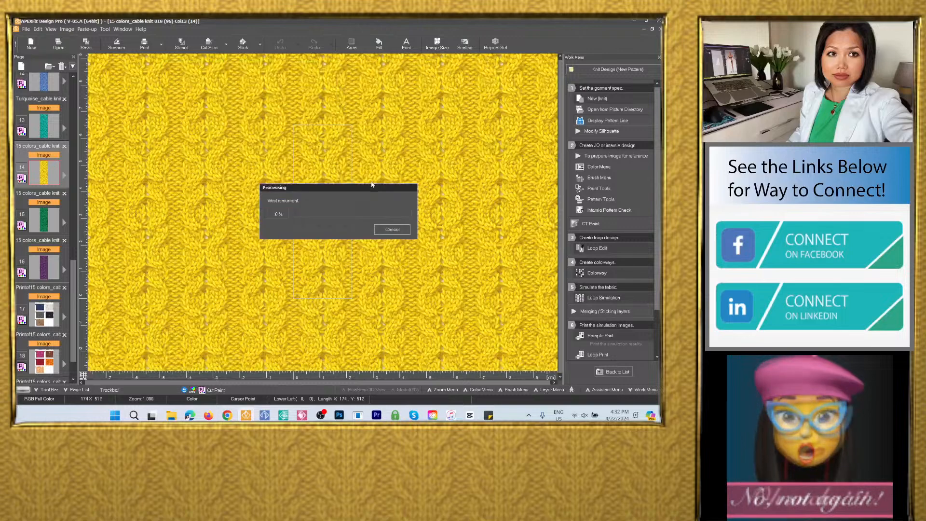
# Start saving the green Col 14 simulation page as an image, reusing the copied name as the base for its file name
pyautogui.click(44, 219)
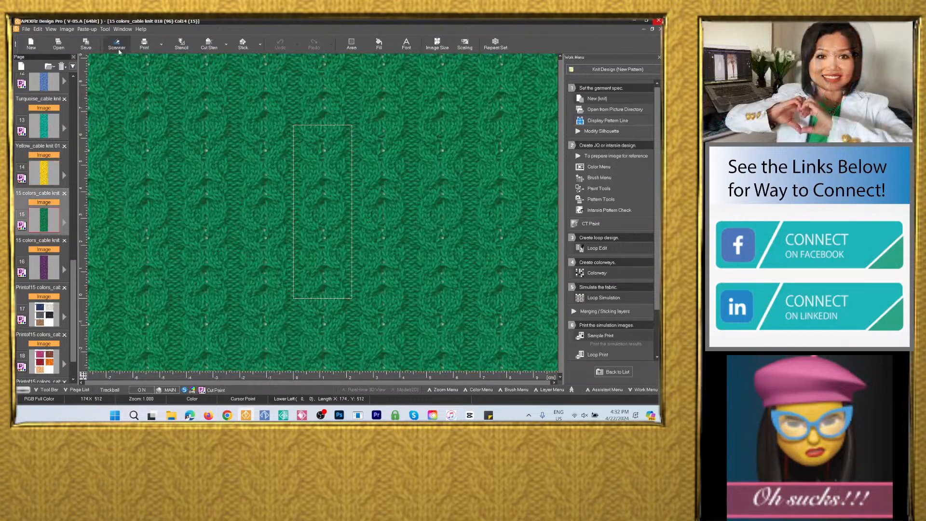
pyautogui.click(86, 44)
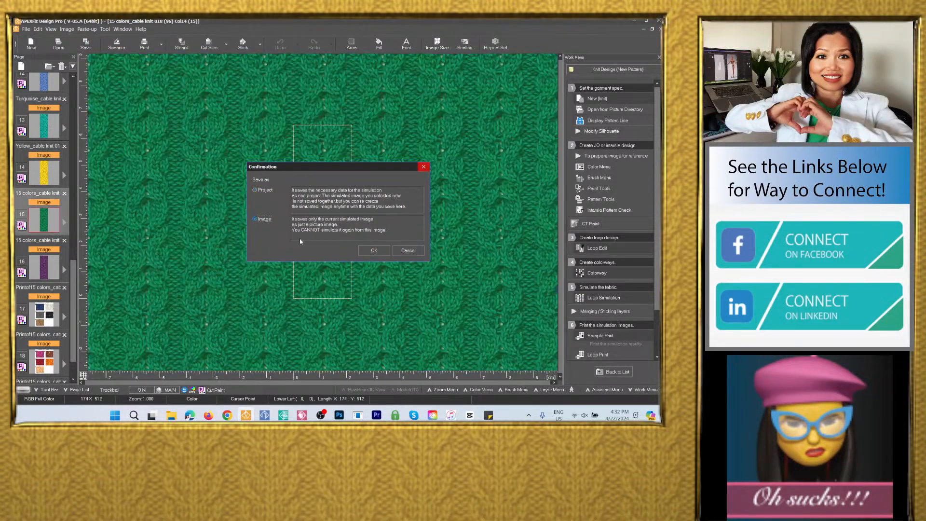
pyautogui.click(374, 251)
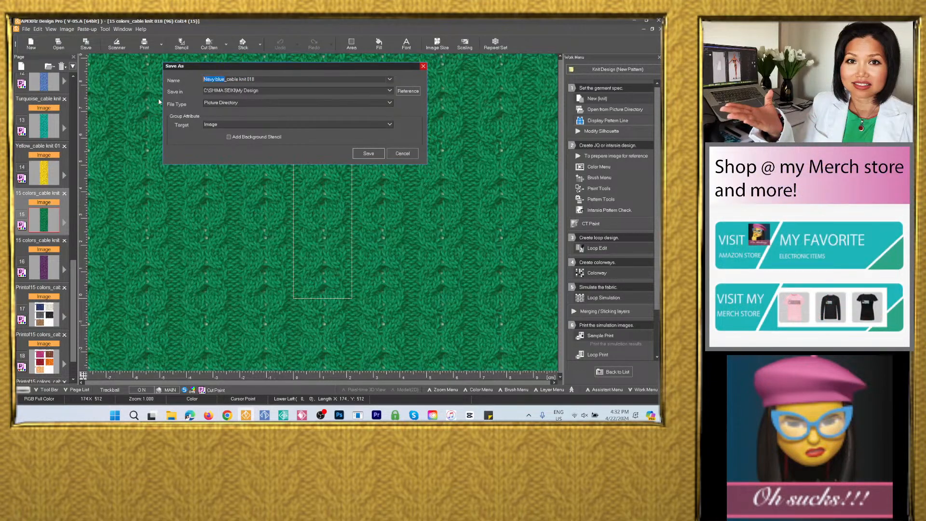
# Save the green fabric image as Green_cable knit 018 in the 15 colors_cable knit 018 folder, in Adobe Photoshop (*.psd) format
pyautogui.write('Green')
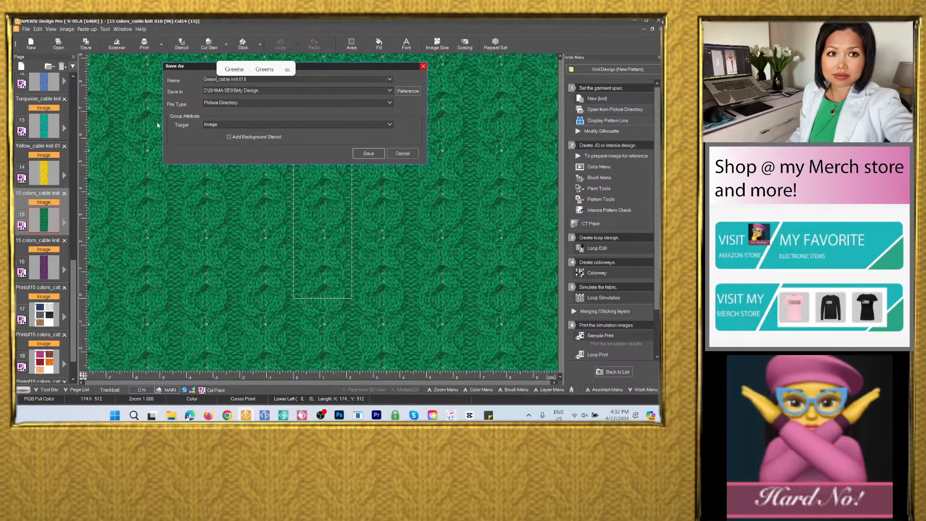
pyautogui.click(390, 91)
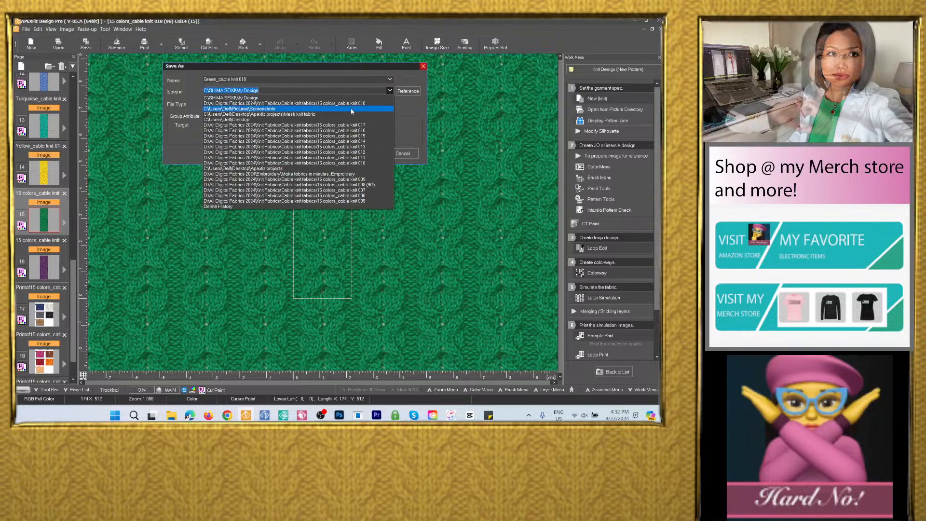
pyautogui.click(352, 105)
pyautogui.click(352, 105)
pyautogui.click(275, 138)
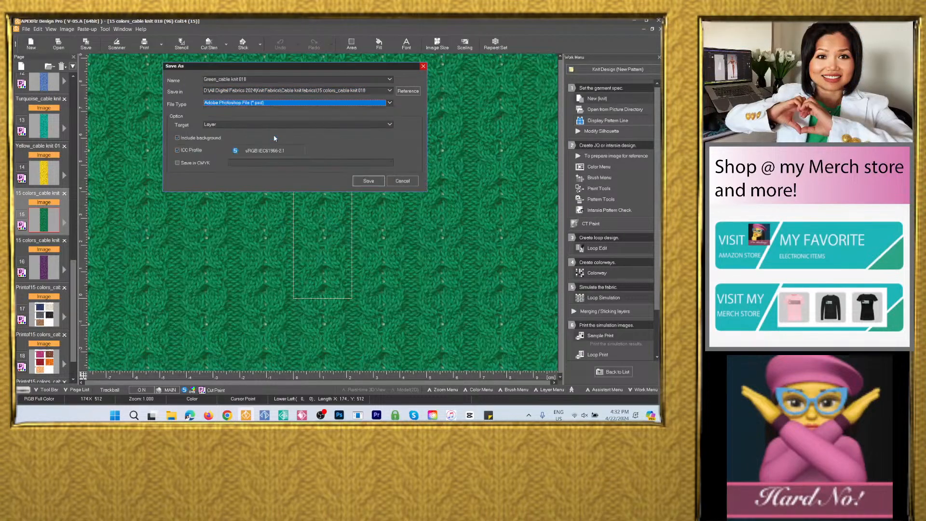
pyautogui.click(376, 181)
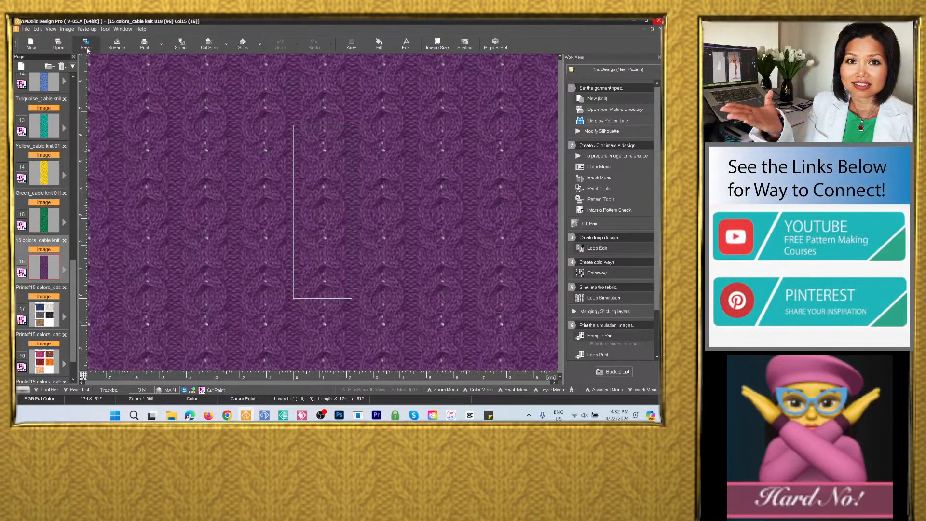
# Save the purple simulated fabric as an image named Purple_cable knit 018, in psd format, in the 15 colors_cable knit 018 folder
pyautogui.click(87, 48)
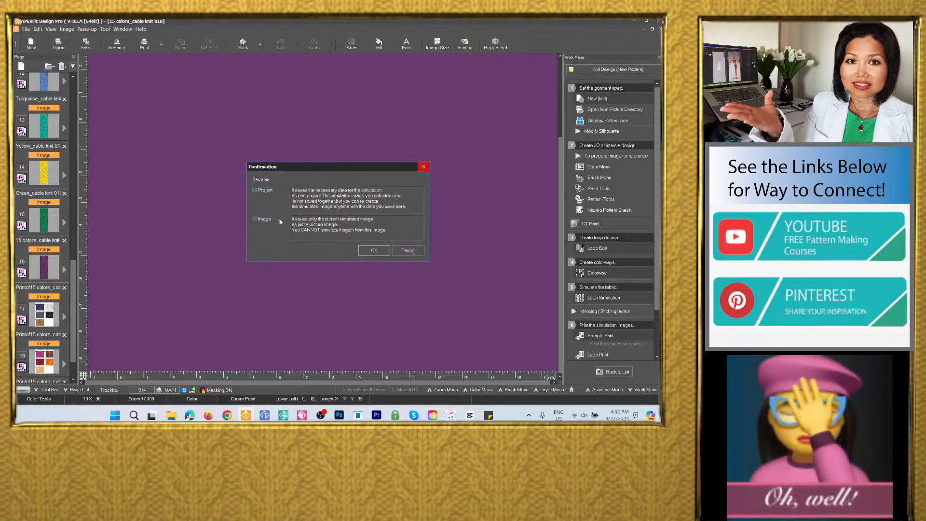
pyautogui.click(373, 251)
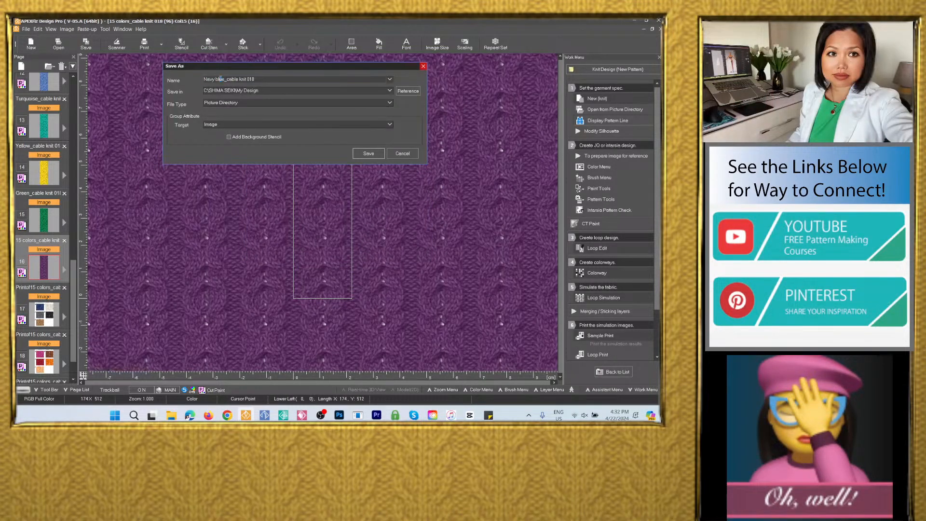
pyautogui.moveTo(204, 79); pyautogui.dragTo(224, 79)
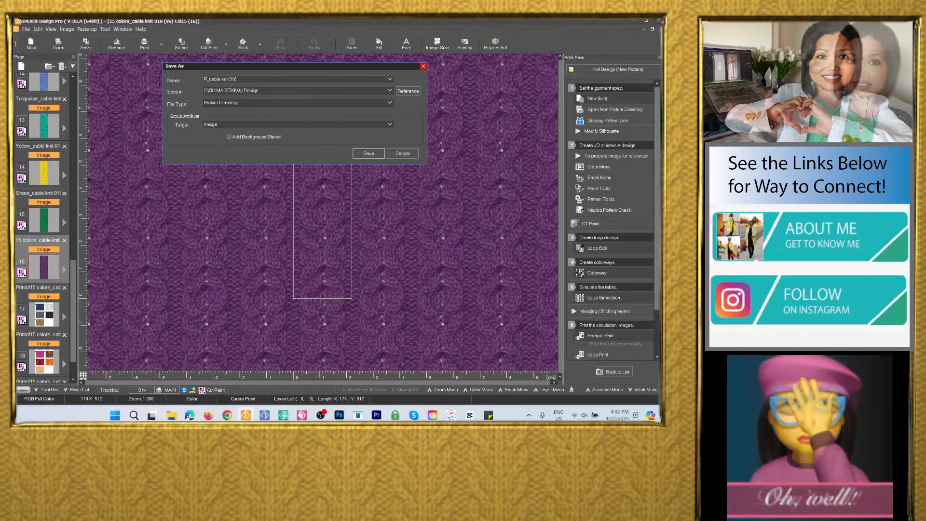
pyautogui.write('Purple')
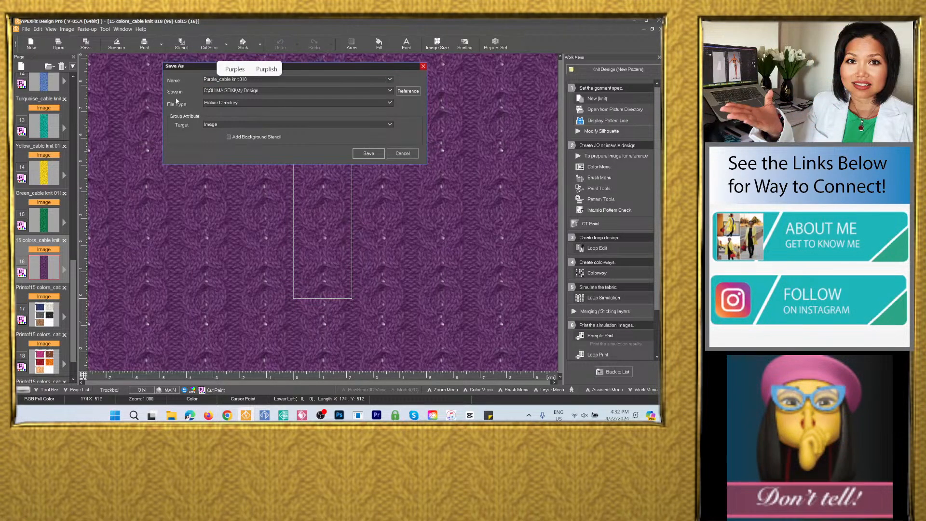
pyautogui.click(388, 91)
pyautogui.click(373, 100)
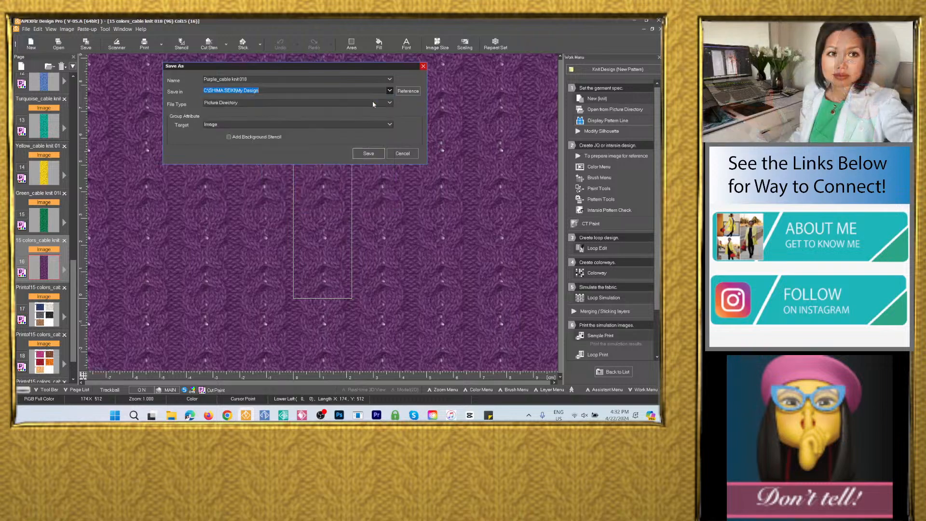
pyautogui.click(330, 103)
pyautogui.click(265, 137)
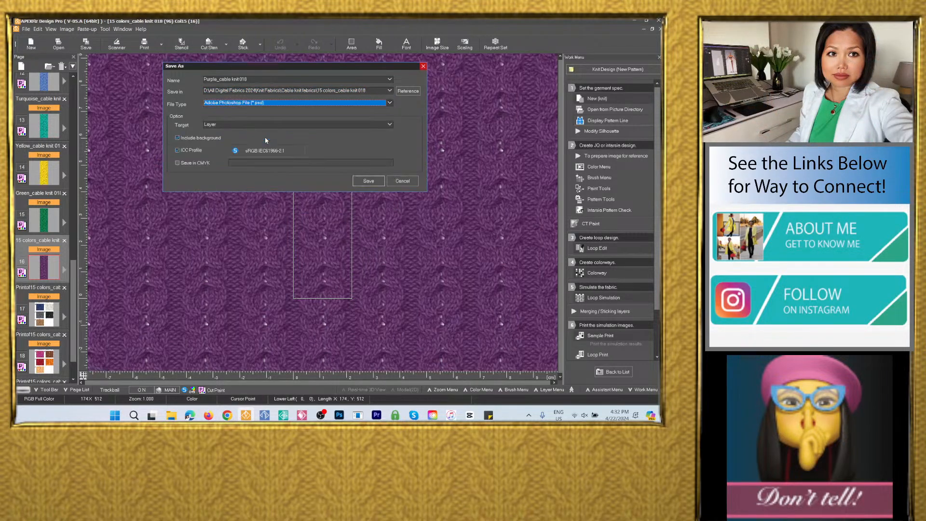
pyautogui.click(366, 181)
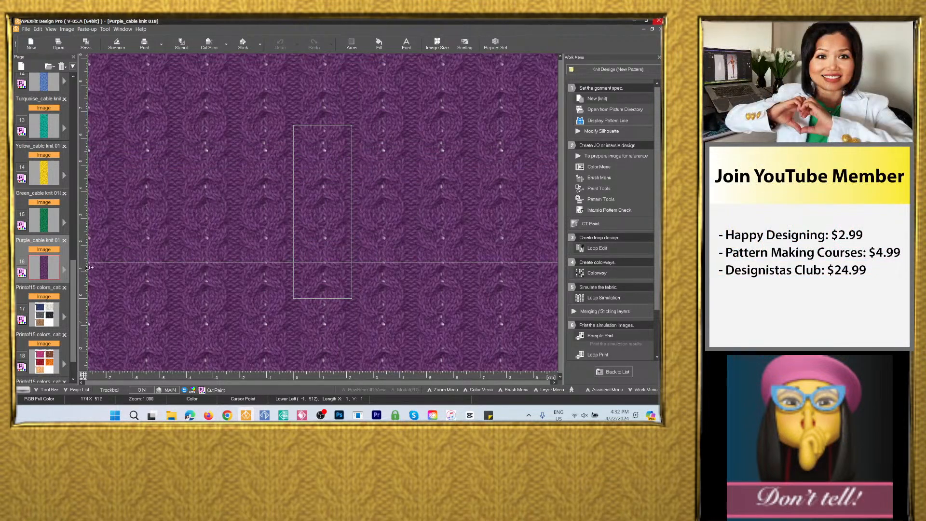
# Start saving the first swatch sheet (page 17), name it Swatches1_cable knit 018 and copy that name for reuse
pyautogui.click(53, 314)
pyautogui.click(85, 44)
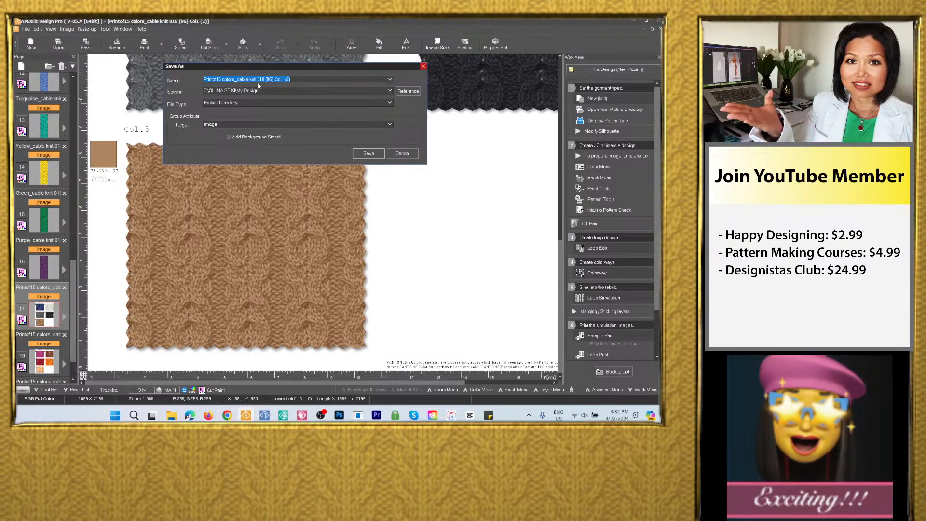
pyautogui.moveTo(224, 80); pyautogui.dragTo(203, 79)
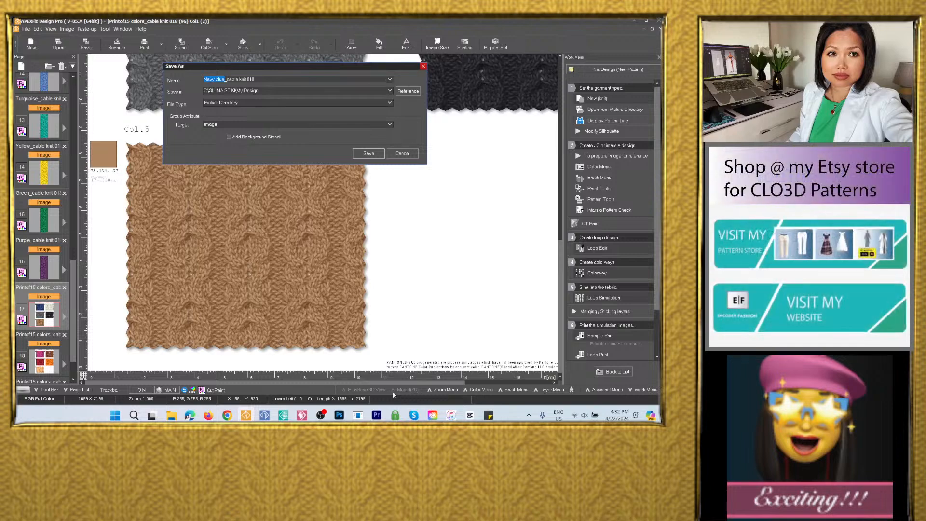
pyautogui.write('Swatches1')
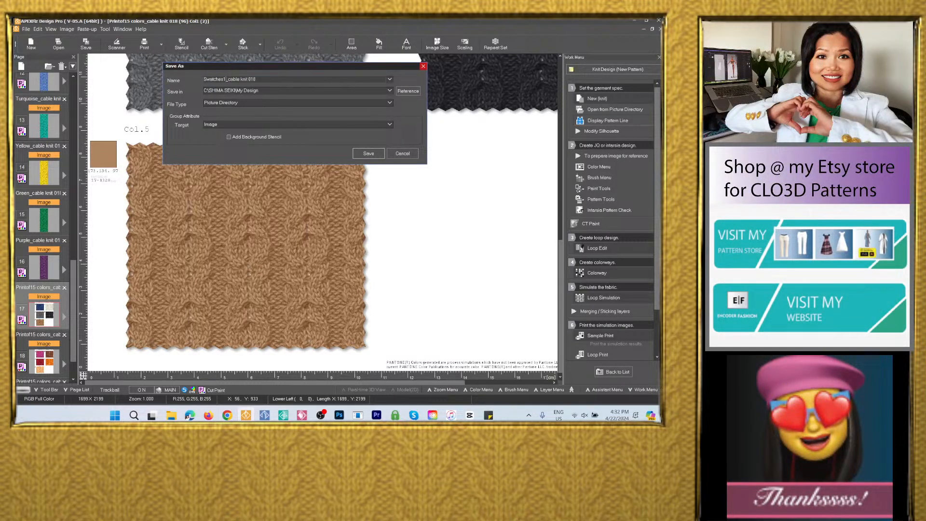
pyautogui.hotkey('ctrl', 'a')
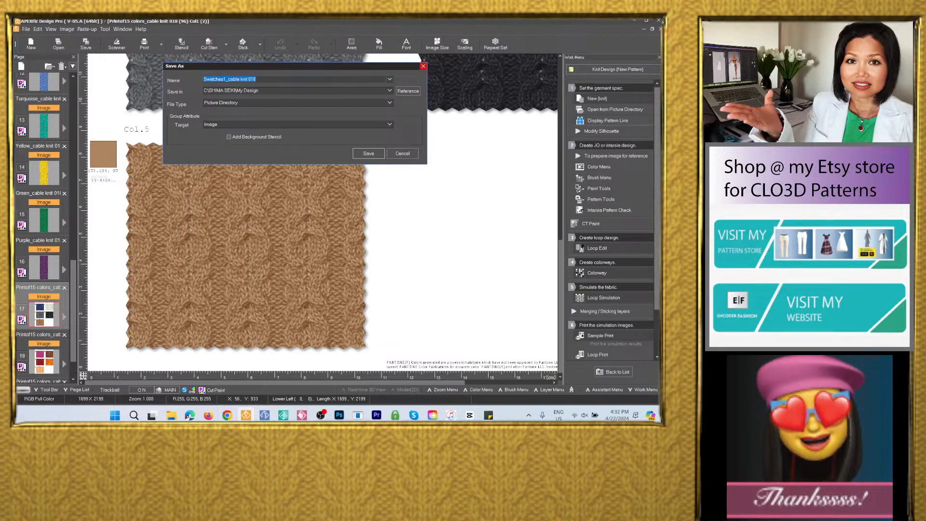
pyautogui.rightClick(244, 77)
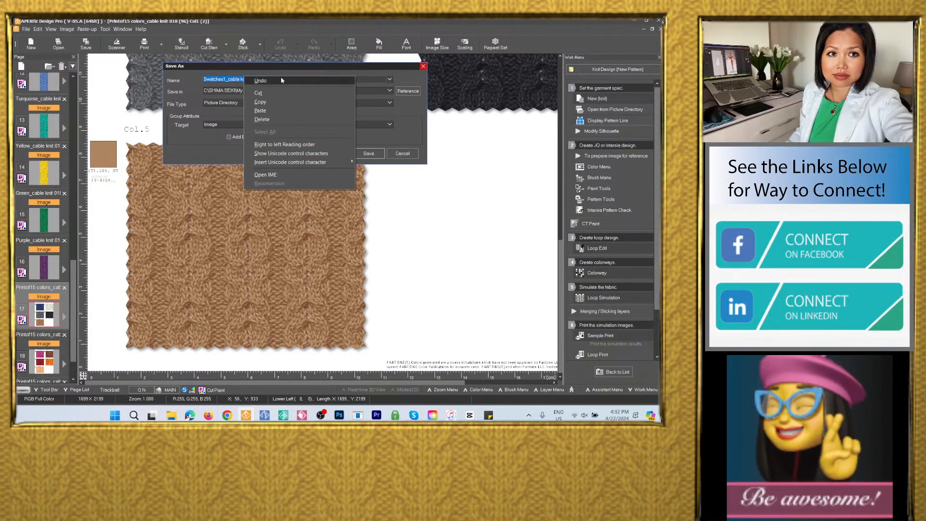
pyautogui.click(278, 102)
# Save the Swatches1 sheet to the 15 colors_cable knit 018 folder as an Adobe Photoshop (*.psd) file
pyautogui.click(390, 91)
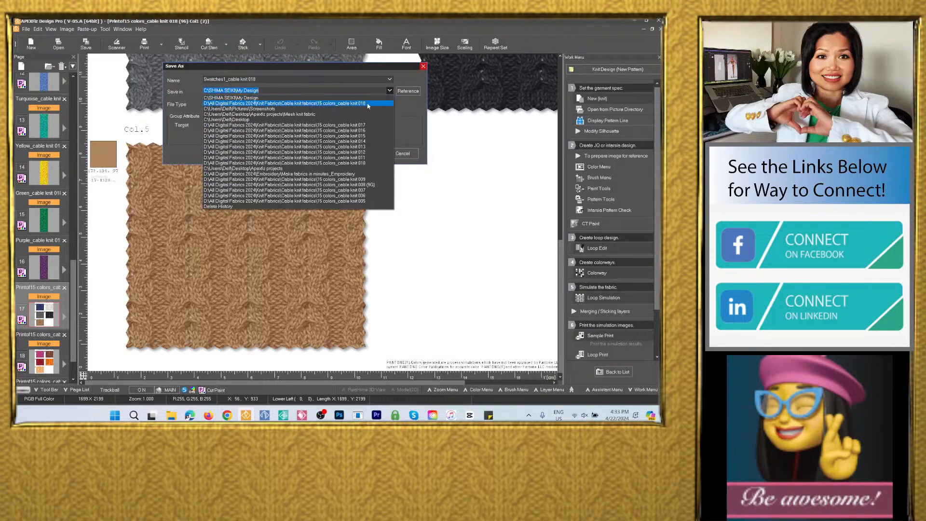
pyautogui.click(368, 105)
pyautogui.click(291, 103)
pyautogui.click(273, 137)
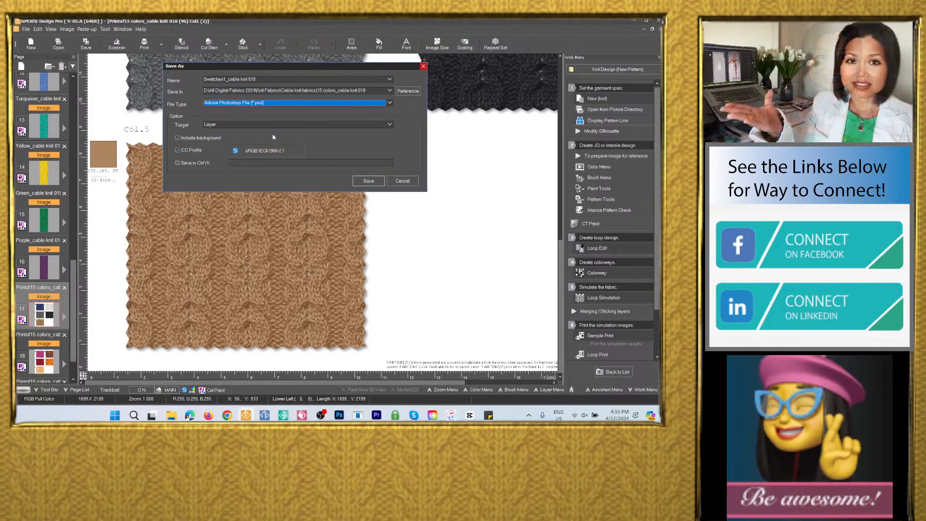
pyautogui.click(369, 181)
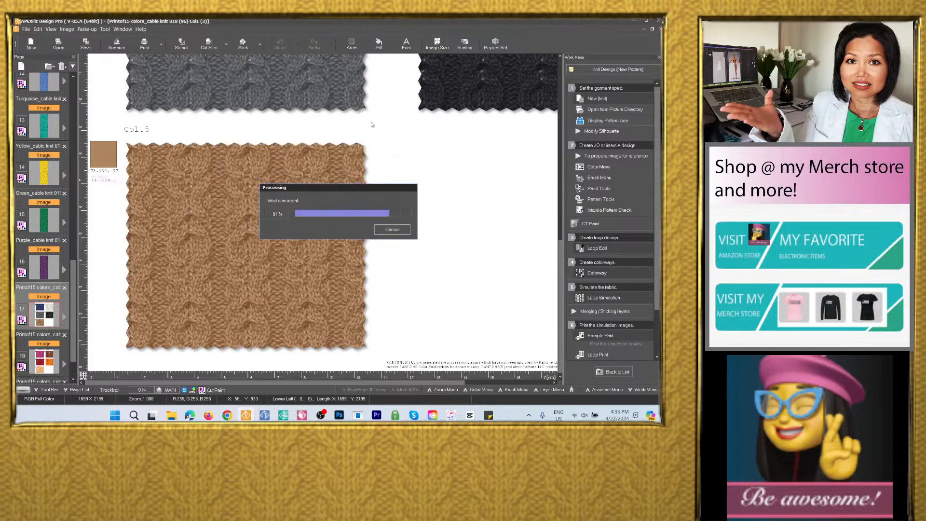
# Save the second swatch sheet as Swatches2_cable knit 018 in the 15 colors_cable knit 018 folder, in psd format
pyautogui.click(85, 44)
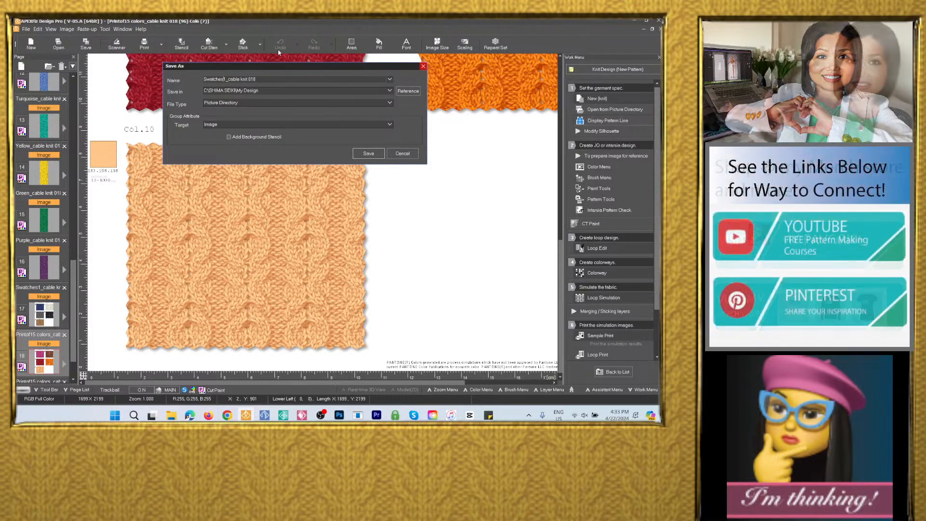
pyautogui.press('BackSpace')
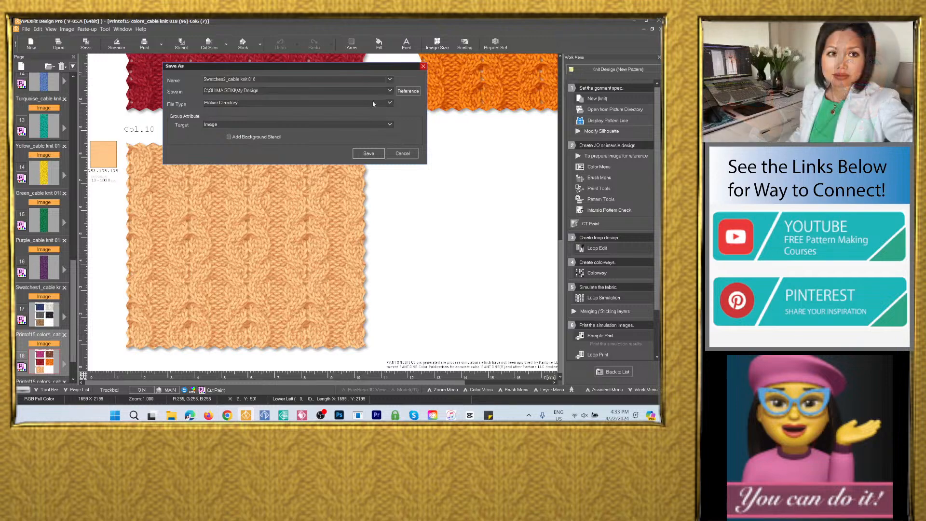
pyautogui.click(390, 90)
pyautogui.click(358, 104)
pyautogui.click(307, 103)
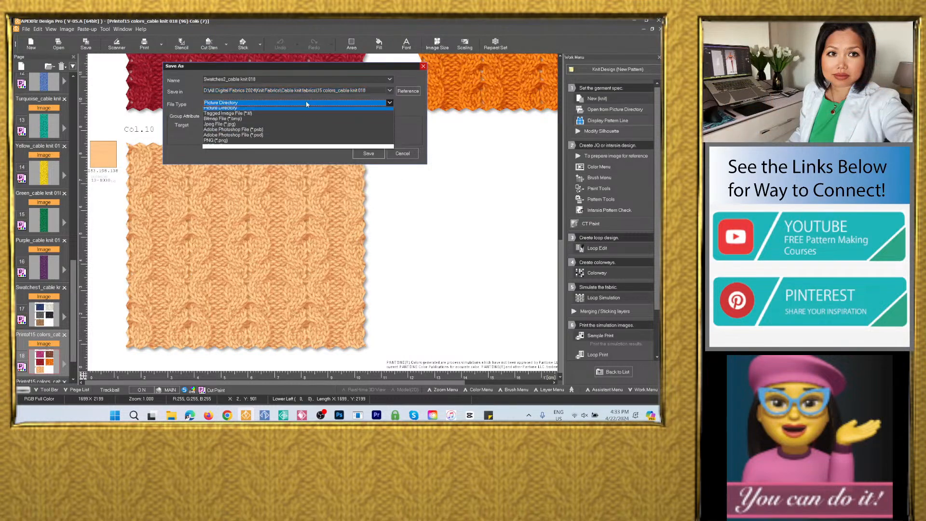
pyautogui.click(284, 137)
pyautogui.click(369, 181)
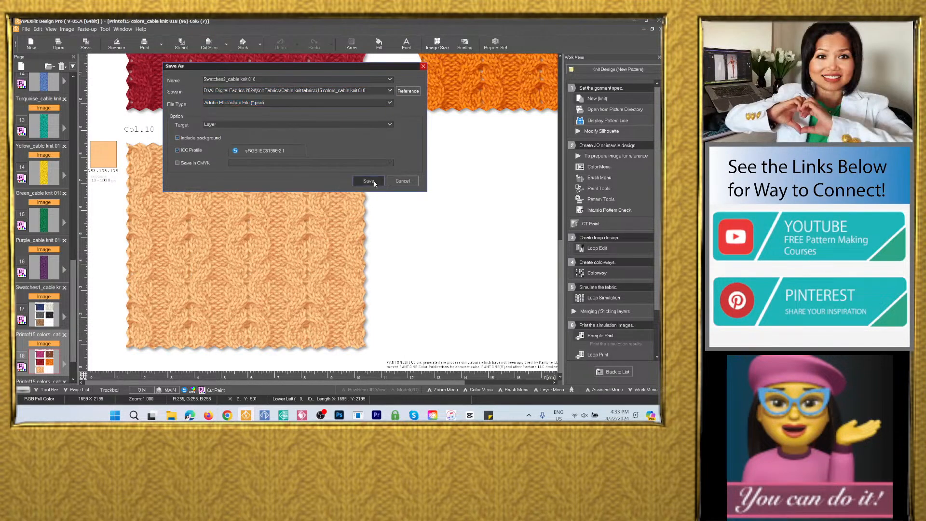
# Start saving the third swatch sheet (page 19) and name it Swatches3_cable knit 018, reusing the copied name
pyautogui.moveTo(75, 311); pyautogui.dragTo(74, 326)
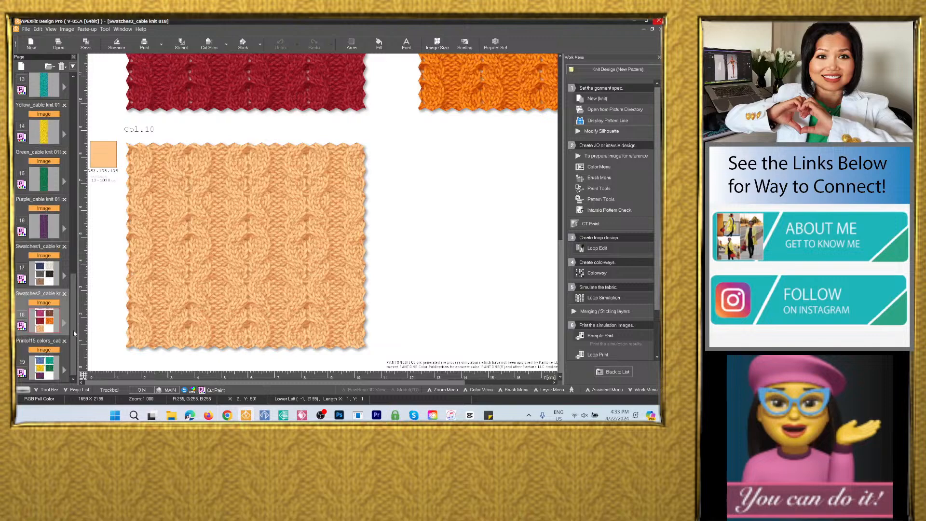
pyautogui.click(44, 367)
pyautogui.click(81, 44)
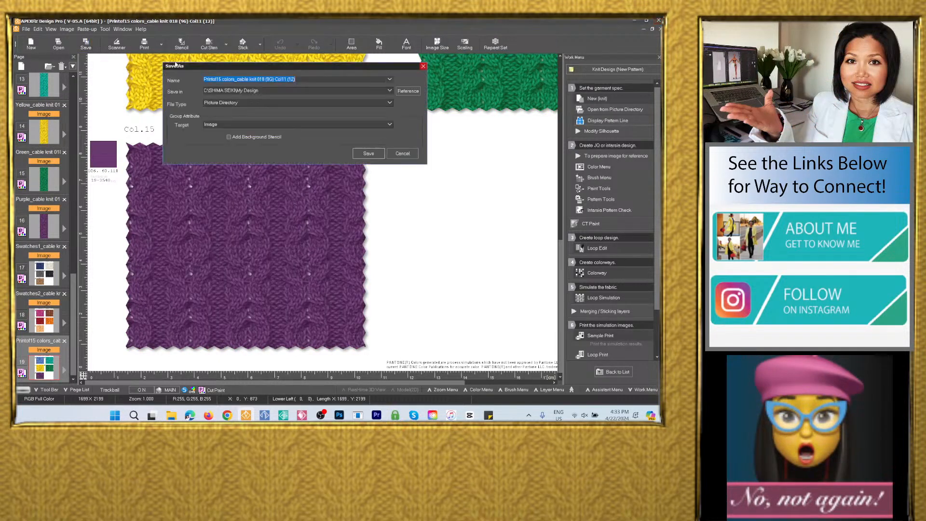
pyautogui.hotkey('ctrl', 'v')
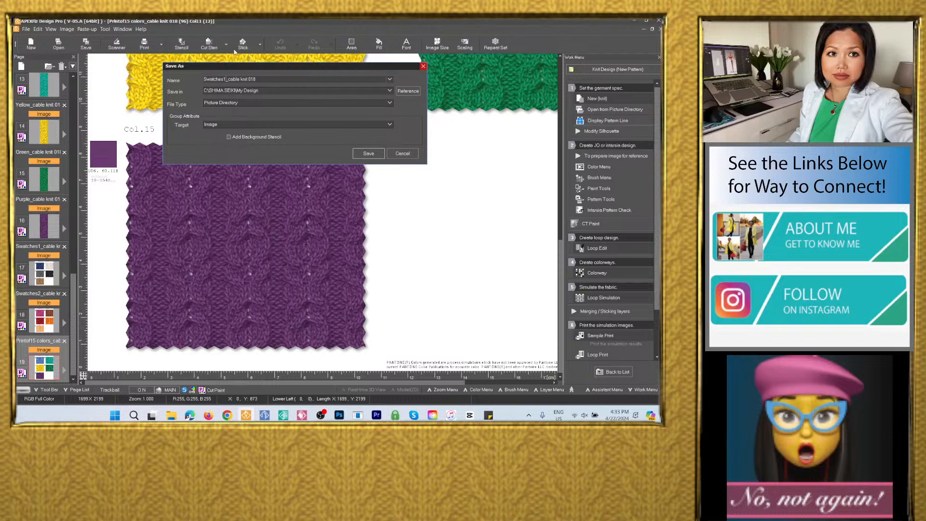
pyautogui.click(225, 79)
pyautogui.press('BackSpace')
pyautogui.write('3')
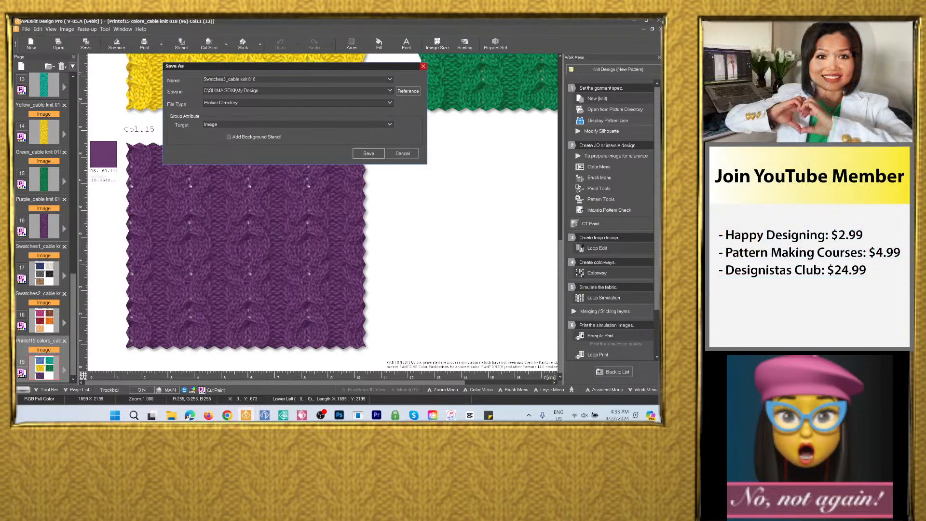
# Save the Swatches3 sheet to the 15 colors_cable knit 018 folder as an Adobe Photoshop (*.psd) file
pyautogui.click(375, 89)
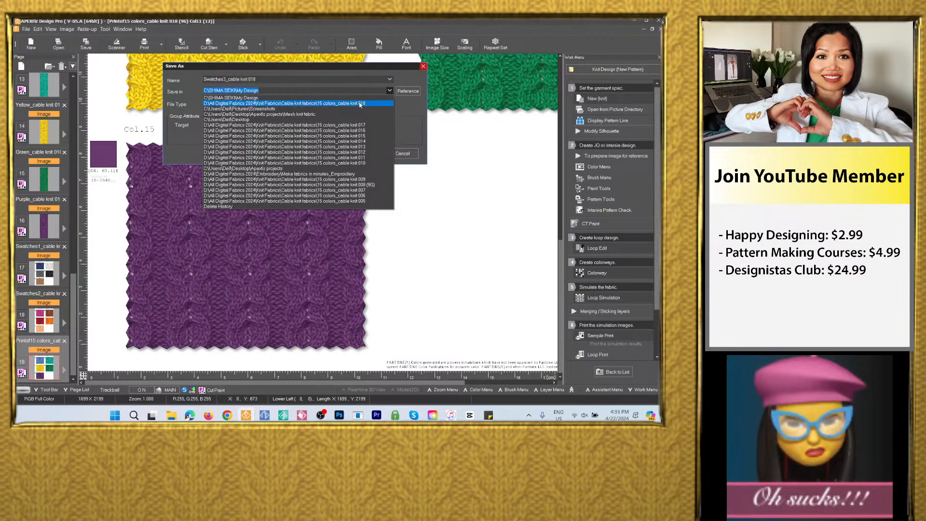
pyautogui.click(359, 105)
pyautogui.click(261, 102)
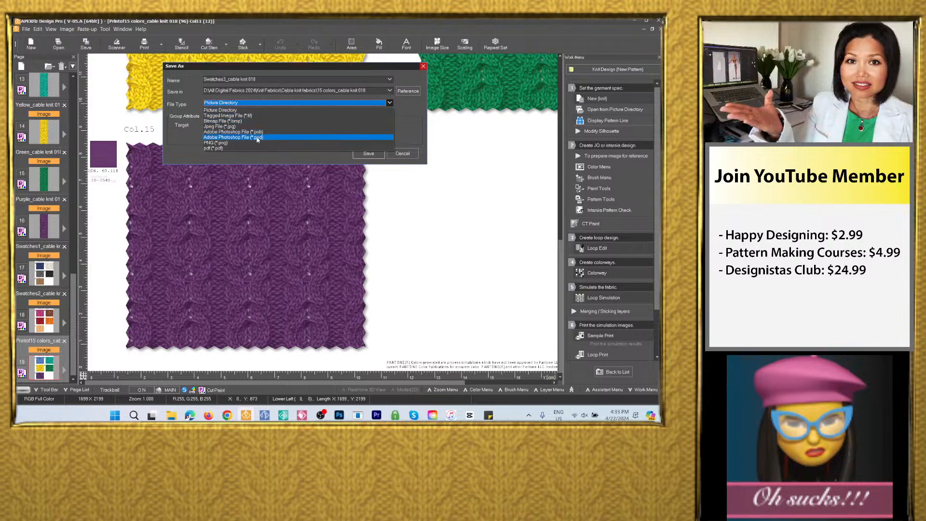
pyautogui.click(258, 137)
pyautogui.click(369, 181)
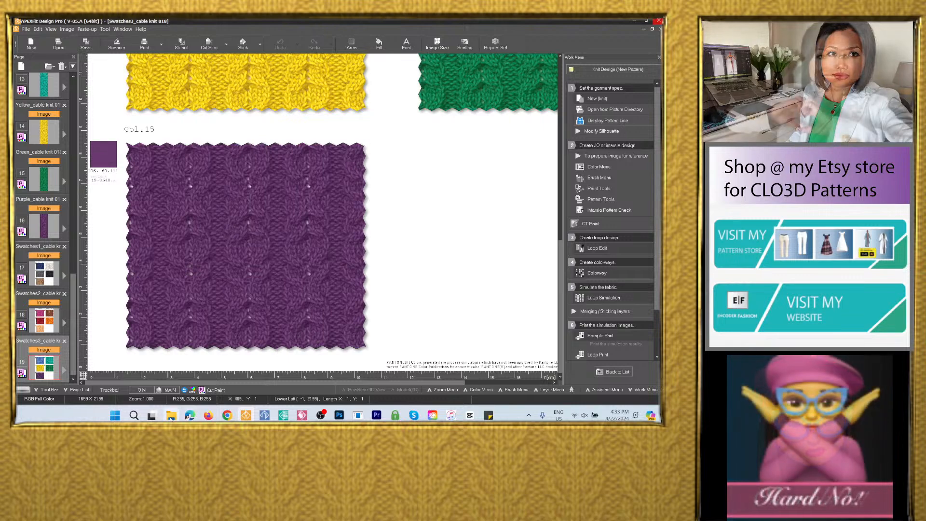
# Switch to File Explorer, show the 15 colors_cable knit 018 folder in details view and select all its files
pyautogui.hotkey('alt', 'Tab')
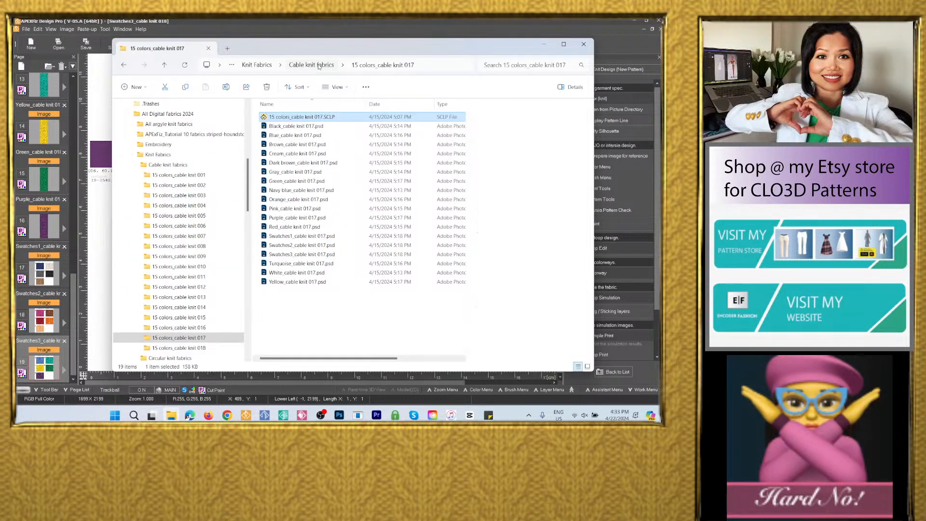
pyautogui.click(318, 66)
pyautogui.doubleClick(319, 273)
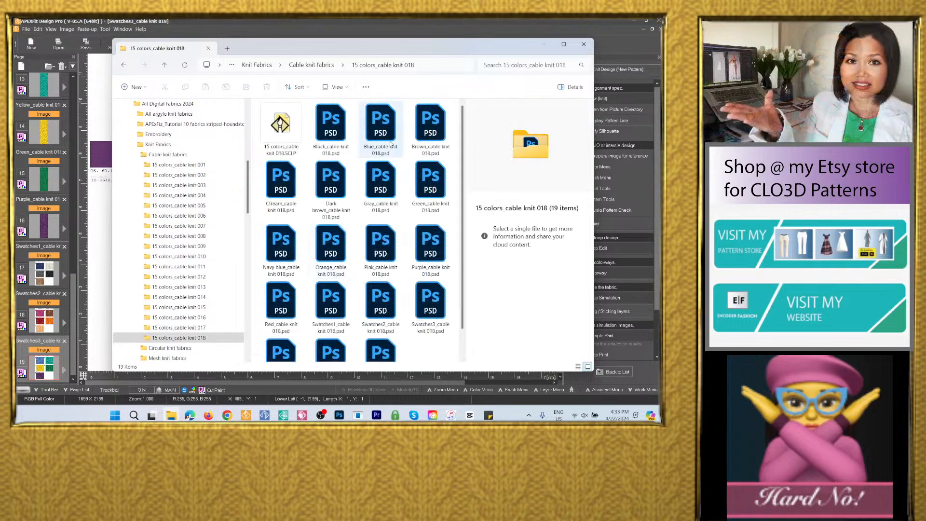
pyautogui.click(338, 87)
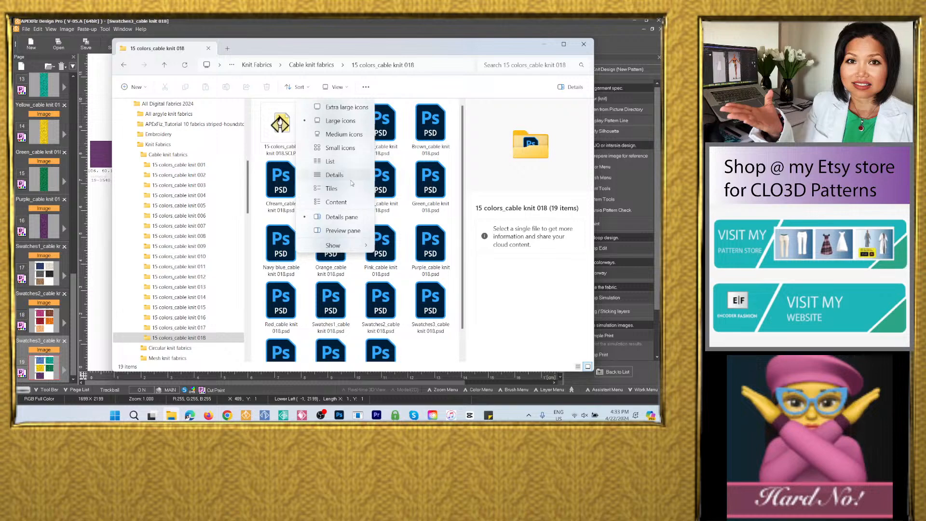
pyautogui.click(334, 175)
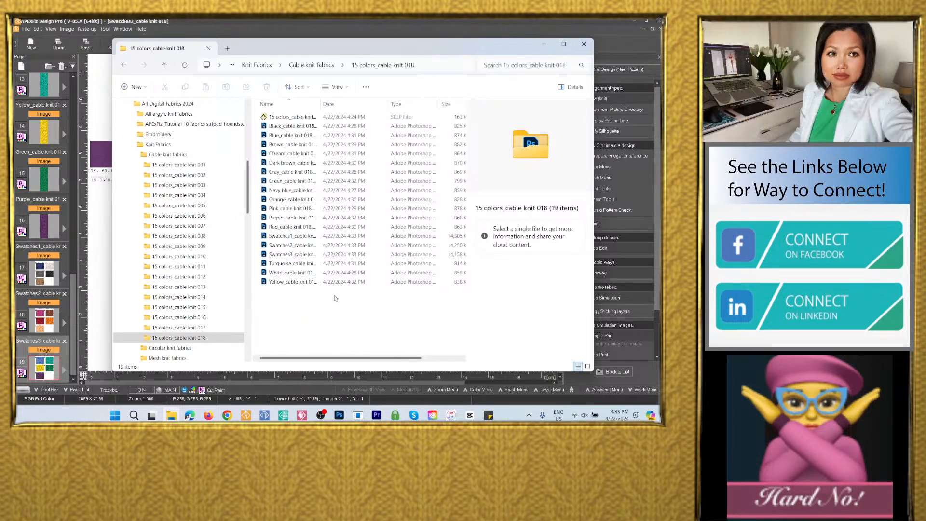
pyautogui.hotkey('ctrl', 'a')
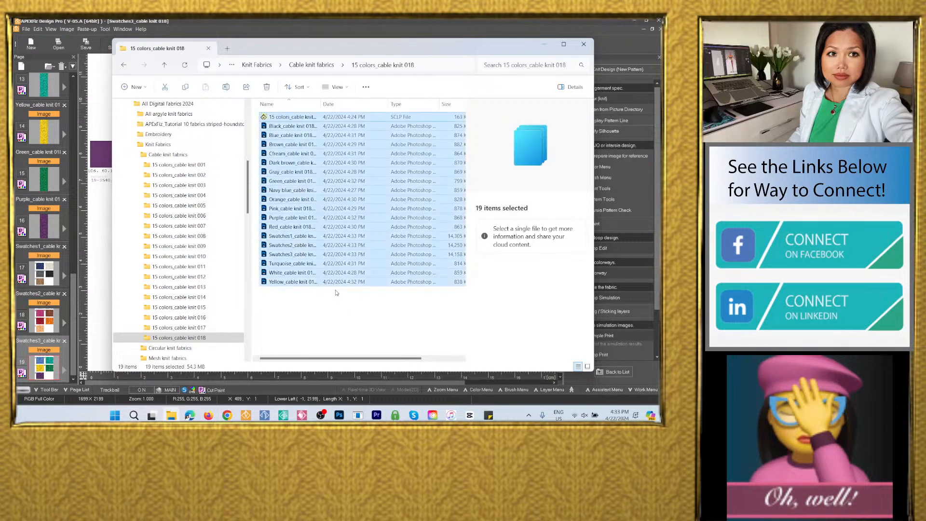
# Leave File Explorer, reopen the loop page of cable knit 018, copy its file name and save it again as a Picture Directory
pyautogui.click(359, 306)
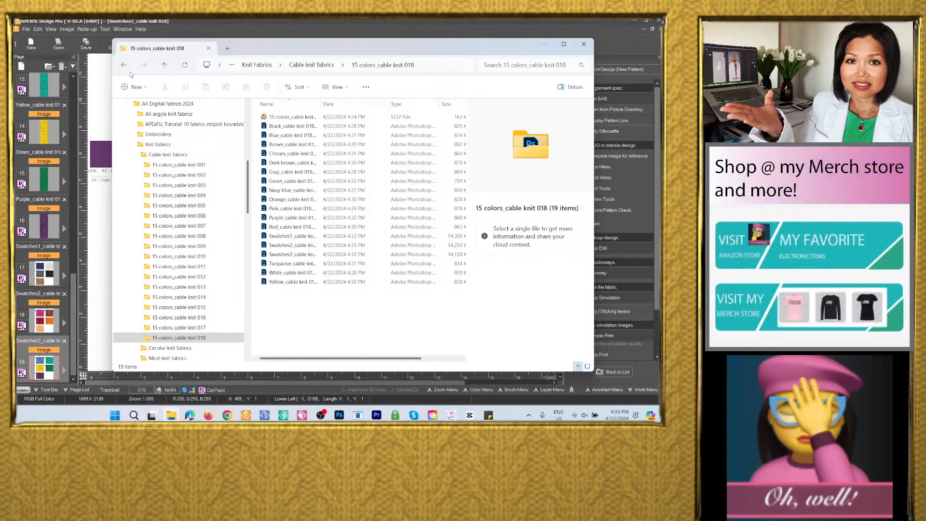
pyautogui.click(545, 44)
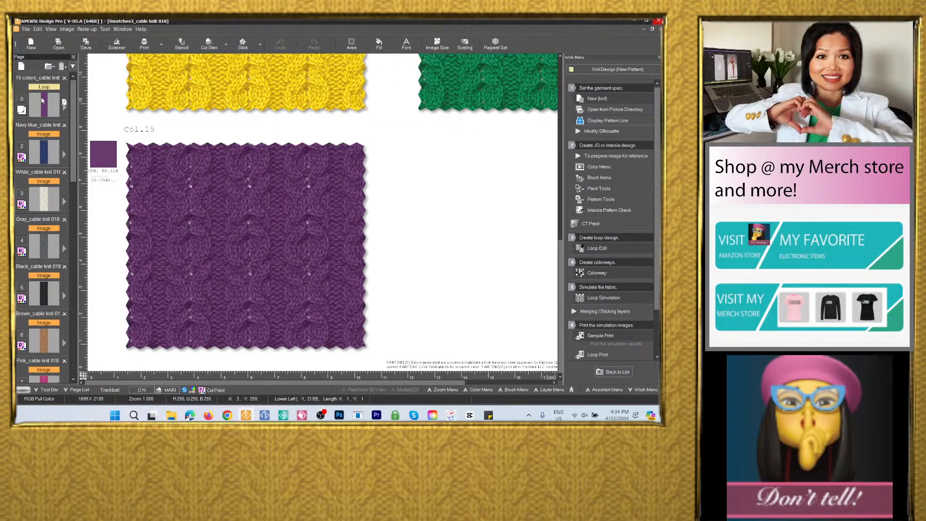
pyautogui.click(43, 101)
pyautogui.click(86, 44)
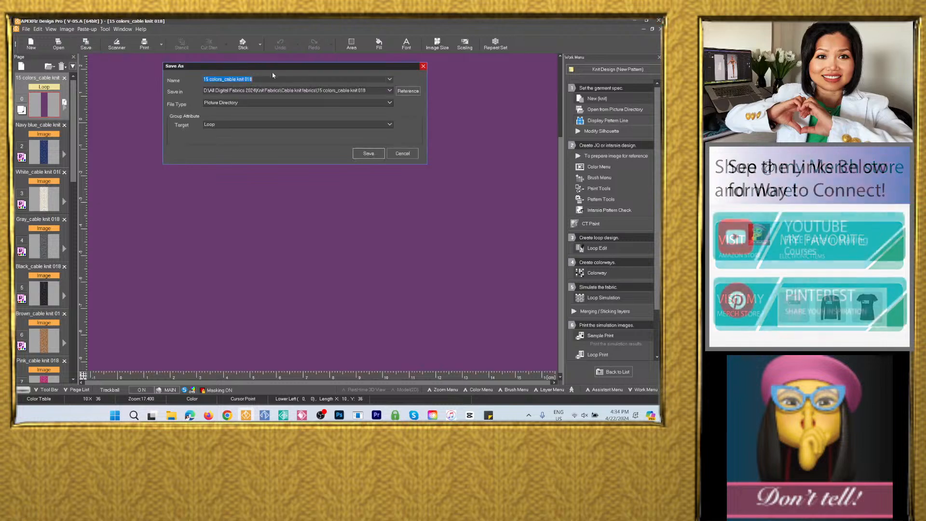
pyautogui.rightClick(246, 79)
pyautogui.click(273, 107)
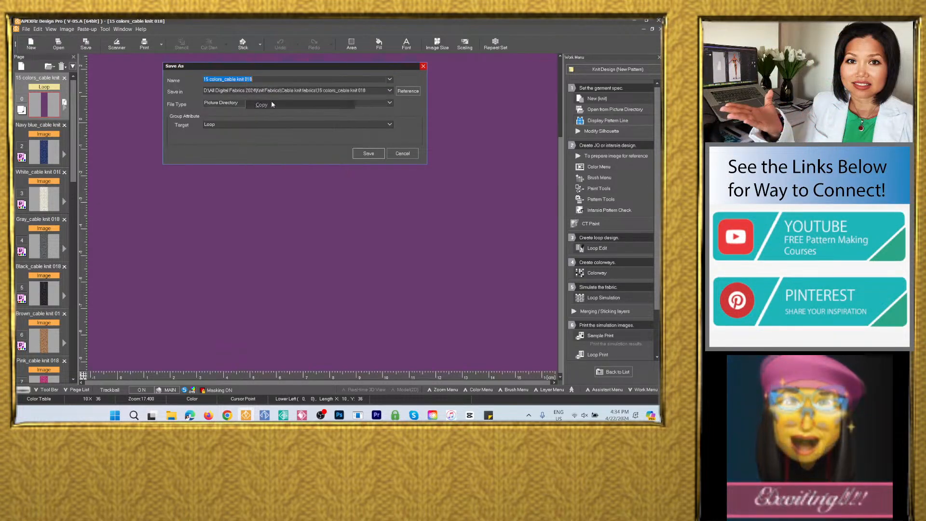
pyautogui.click(367, 152)
pyautogui.click(322, 225)
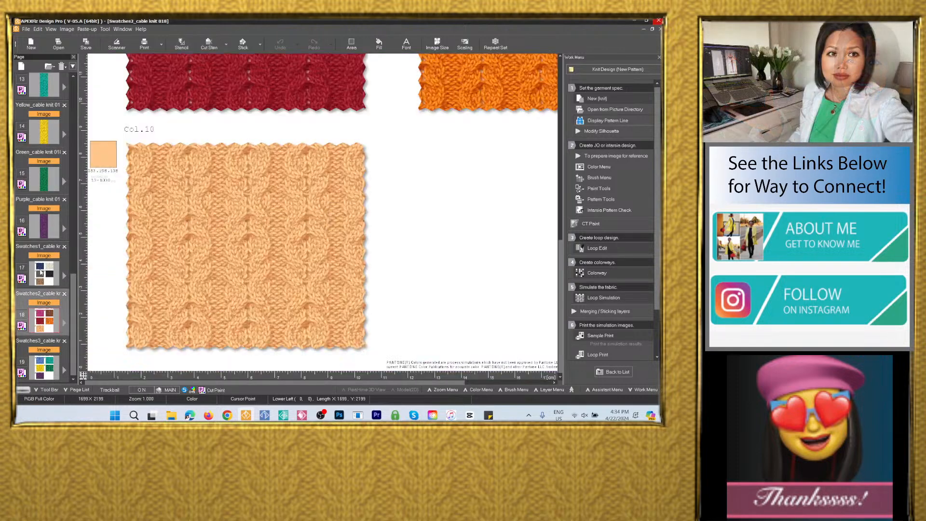
# Examine the Swatches1 and Swatches2 sheets of cable knit 018 as whole pages to check their color swatches
pyautogui.click(43, 271)
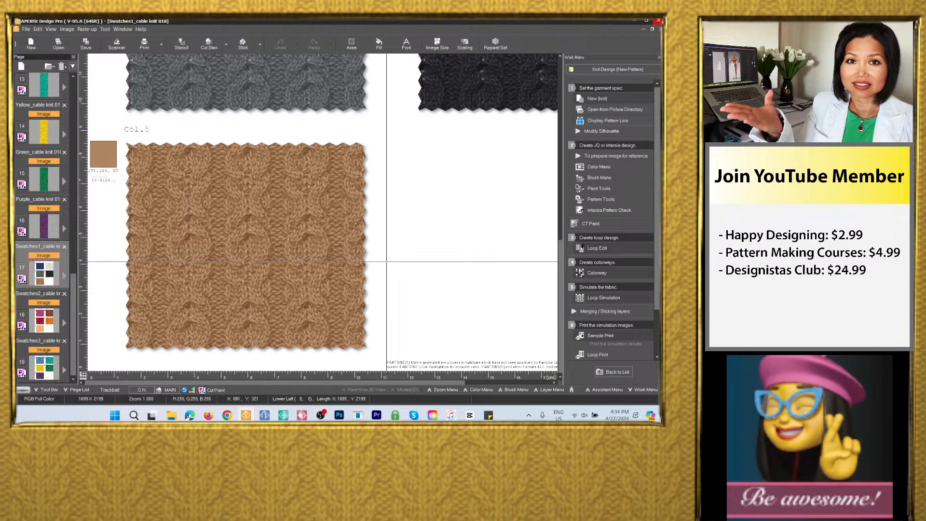
pyautogui.scroll(-5, 387, 262)
pyautogui.scroll(2, 459, 197)
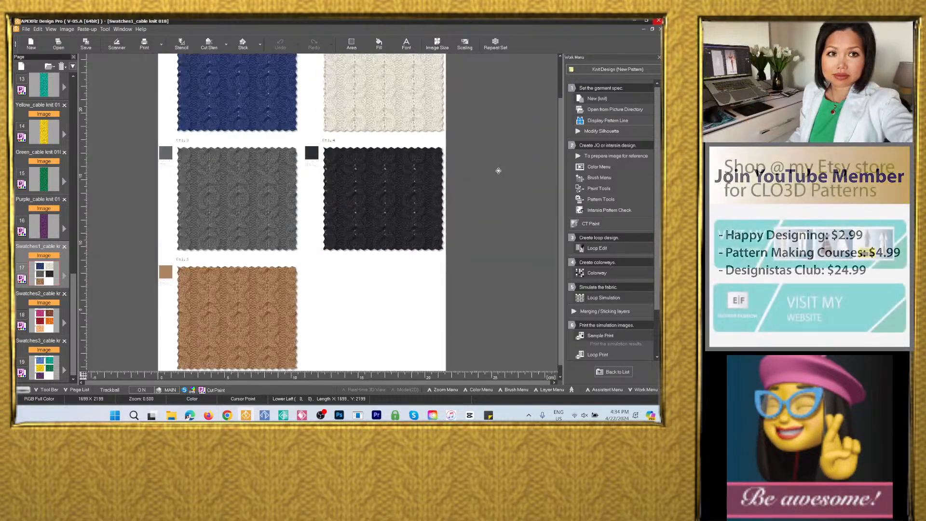
pyautogui.scroll(-2, 434, 222)
pyautogui.scroll(1, 469, 116)
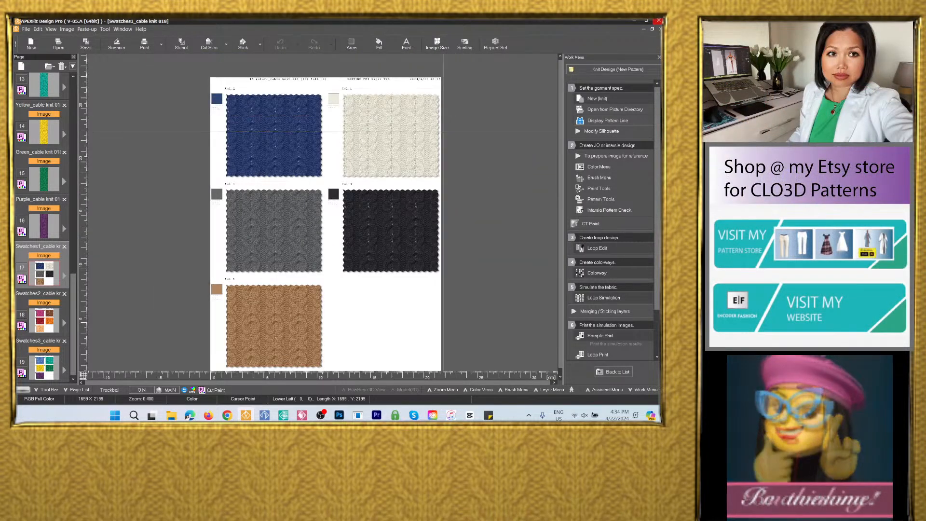
pyautogui.click(51, 323)
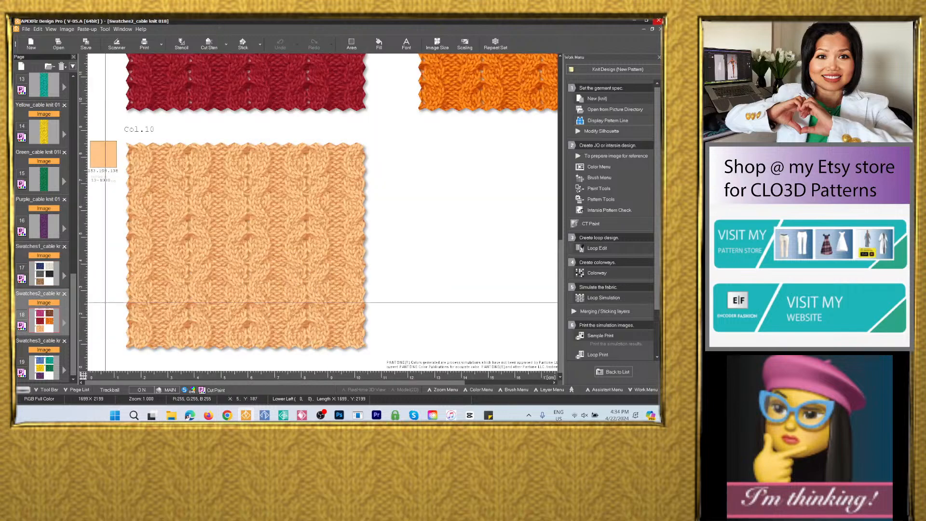
pyautogui.scroll(-5, 423, 235)
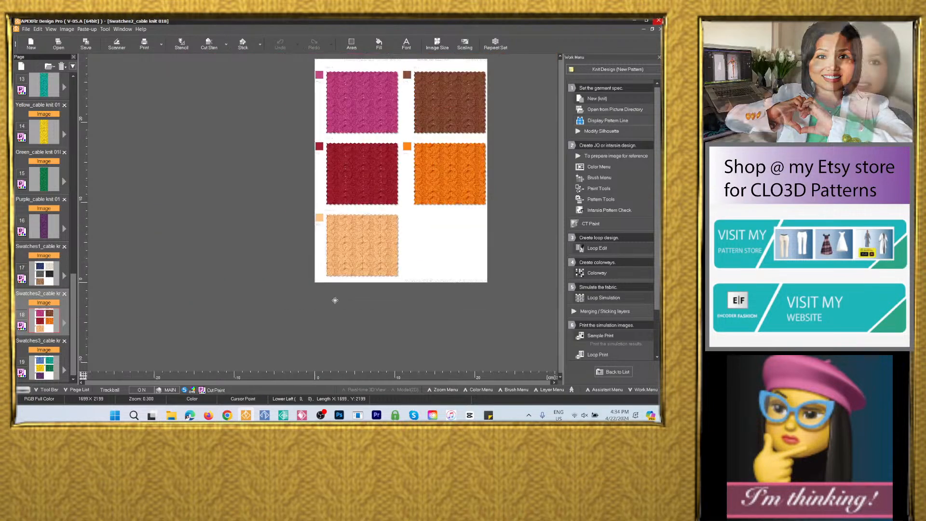
pyautogui.scroll(2, 394, 221)
pyautogui.scroll(1, 402, 259)
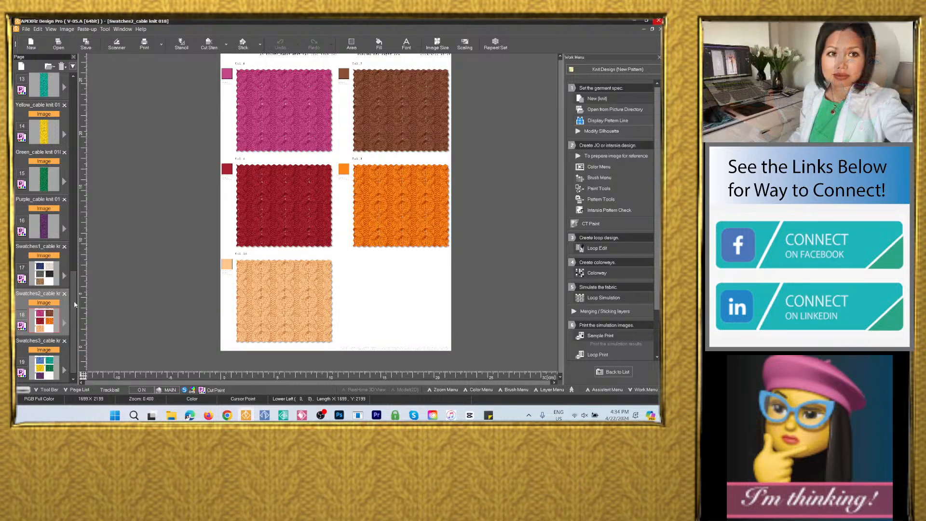
# Close all open pages at once without saving the changes to any of them
pyautogui.moveTo(73, 304); pyautogui.dragTo(71, 45)
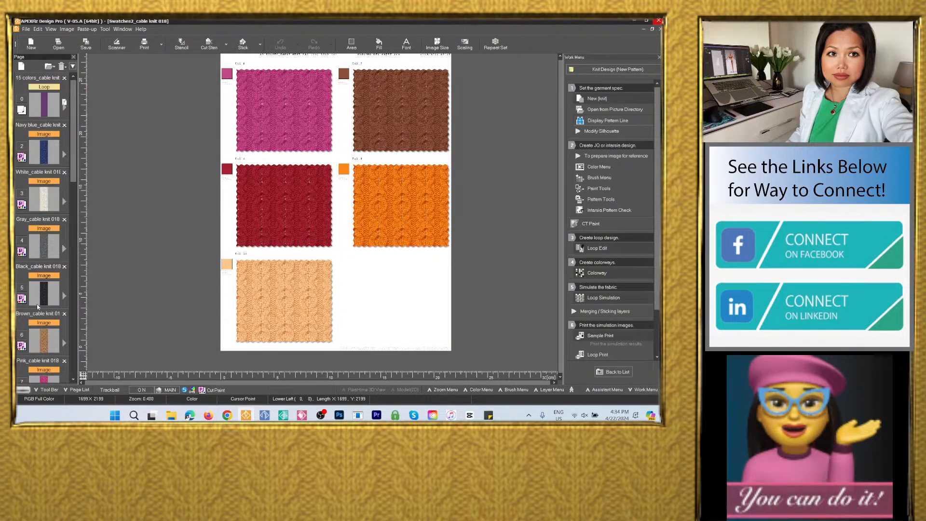
pyautogui.click(66, 67)
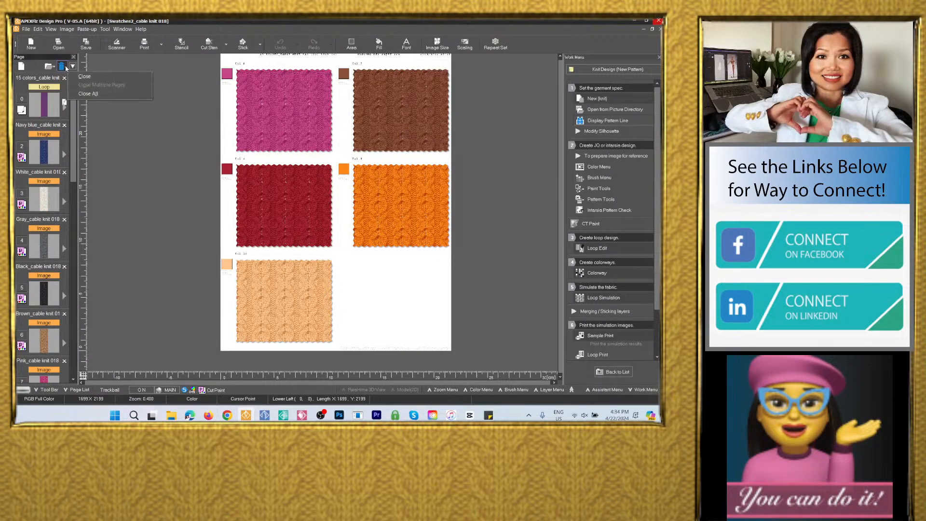
pyautogui.click(109, 94)
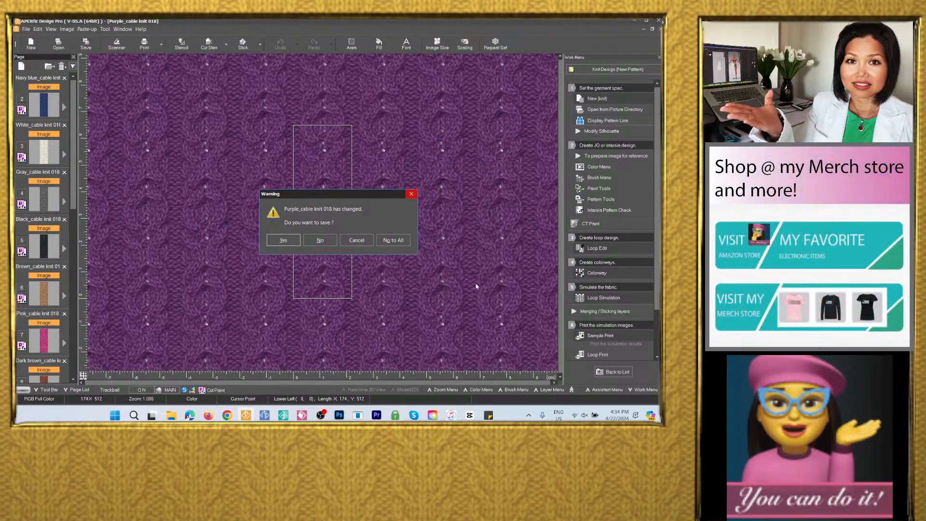
pyautogui.click(394, 240)
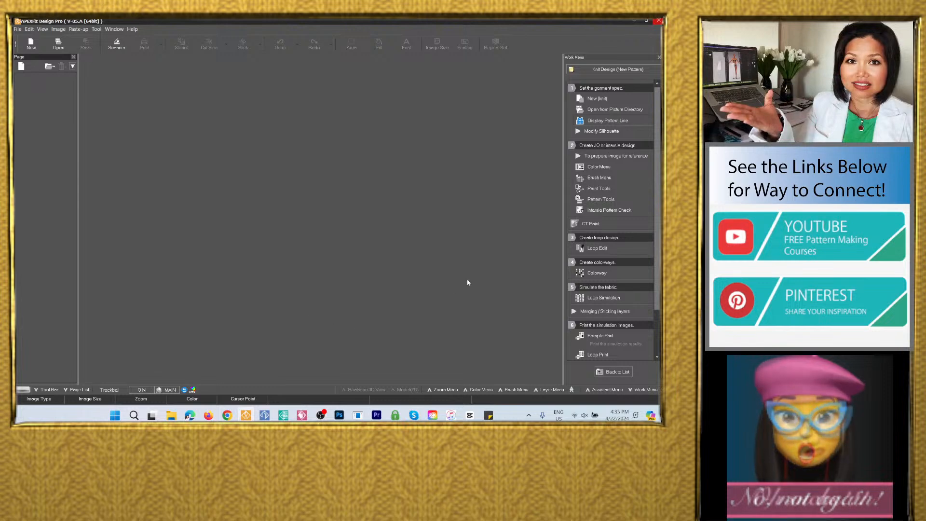
# Create a new non-shaping knit BODY1 in 9 G, 5.0 by 5.0 cm, with 45 wales and 55 courses per 10 cm
pyautogui.click(598, 99)
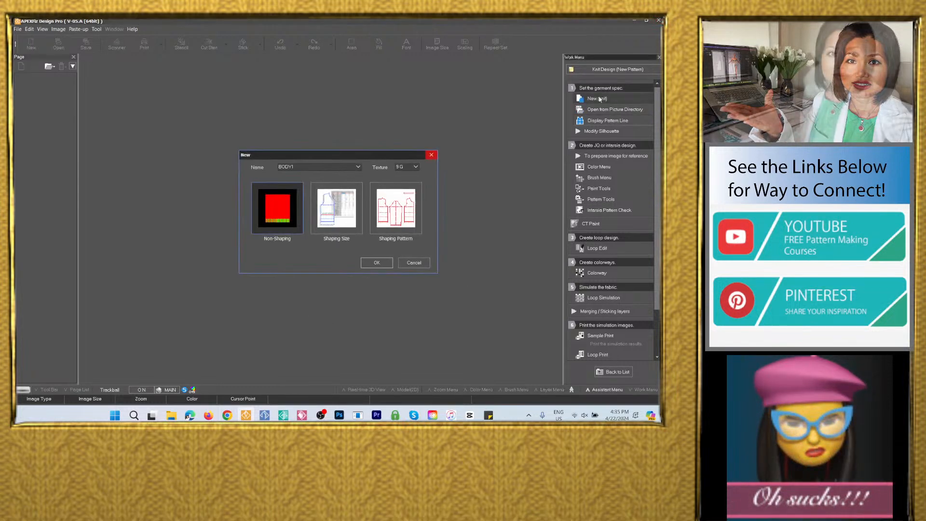
pyautogui.click(377, 262)
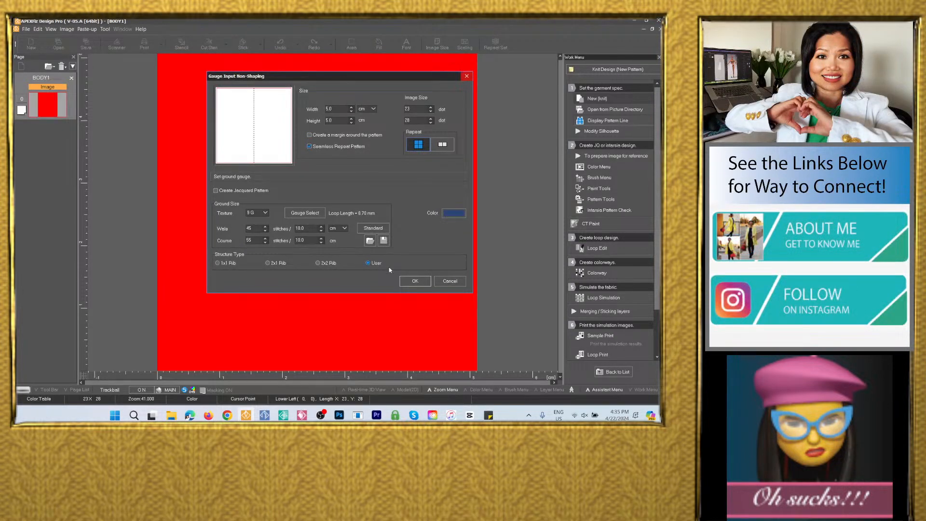
pyautogui.click(414, 282)
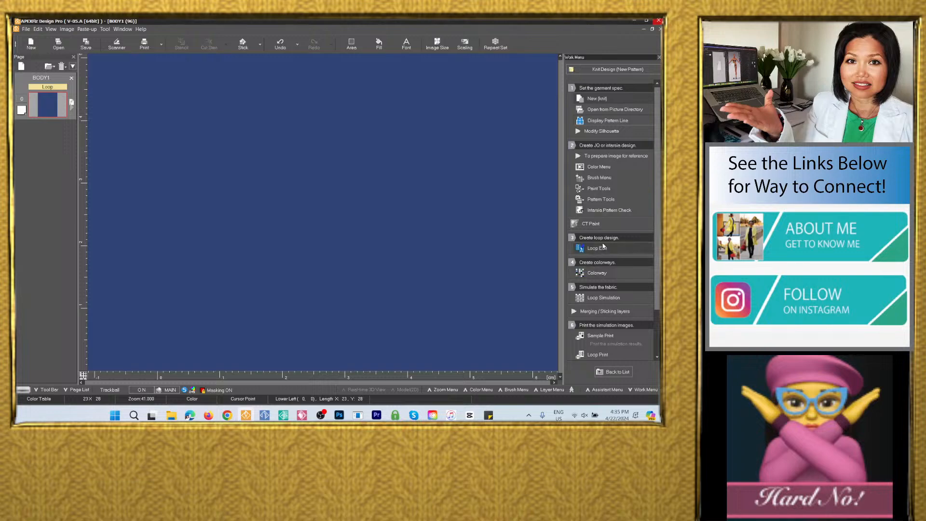
# Enter Loop Edit, display a single repeat and place a cable pattern on the lower-left part of the ground as a new layer
pyautogui.click(600, 248)
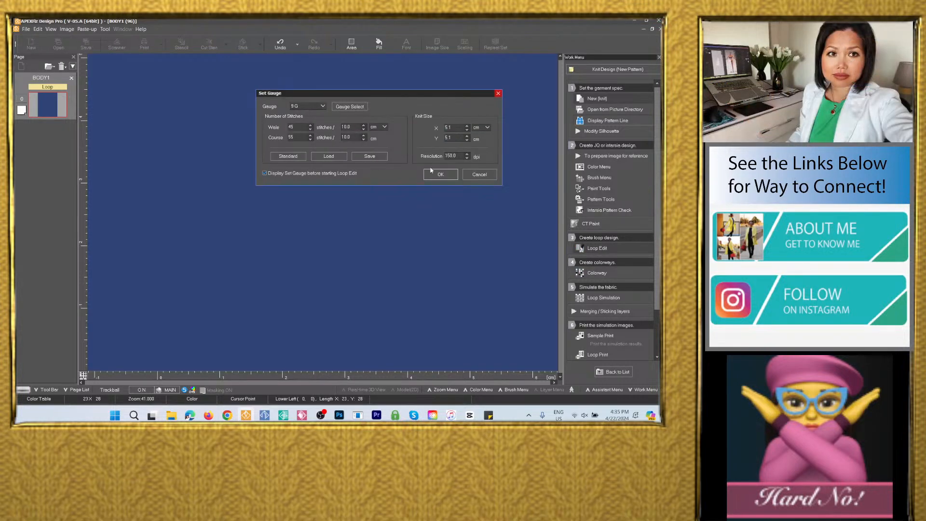
pyautogui.click(480, 175)
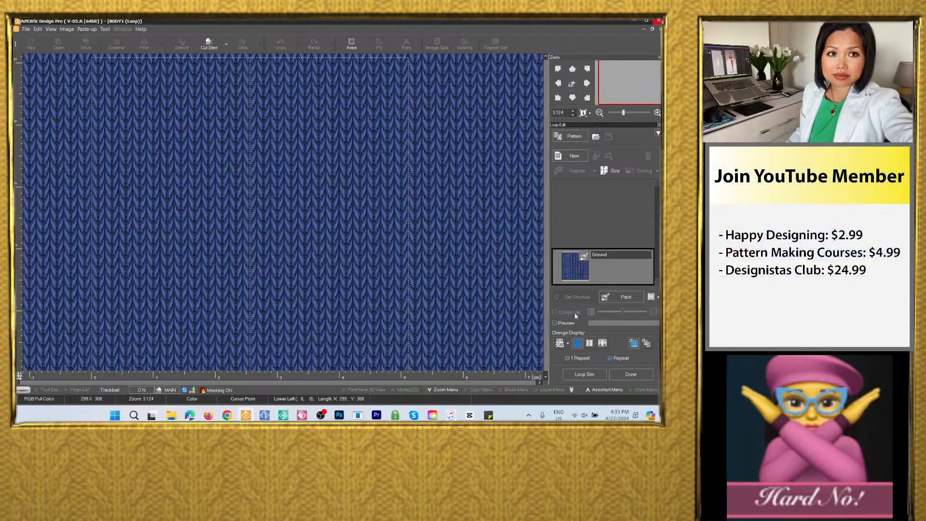
pyautogui.click(574, 358)
pyautogui.click(574, 136)
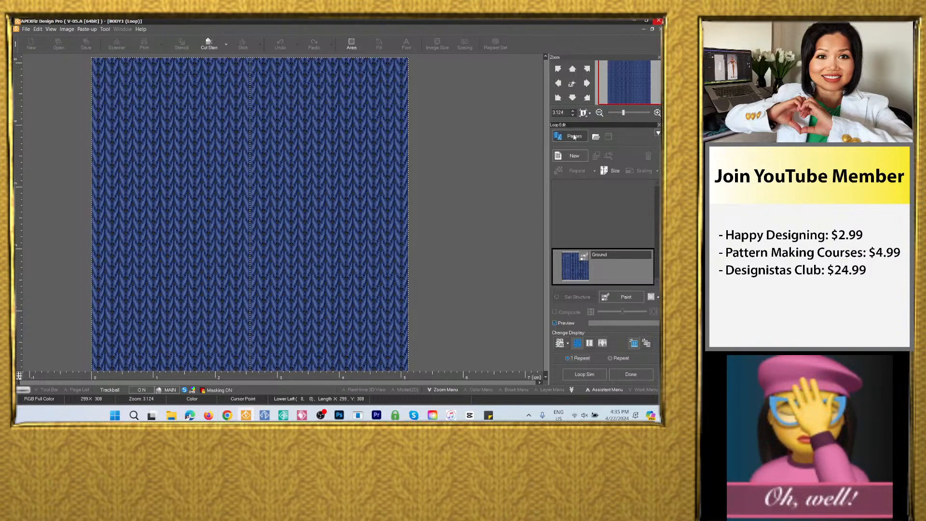
pyautogui.click(354, 330)
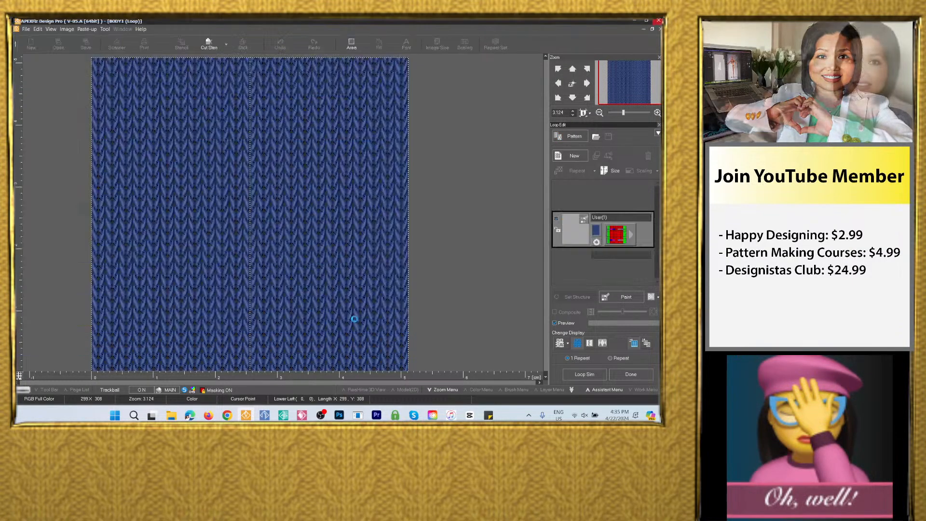
pyautogui.click(573, 84)
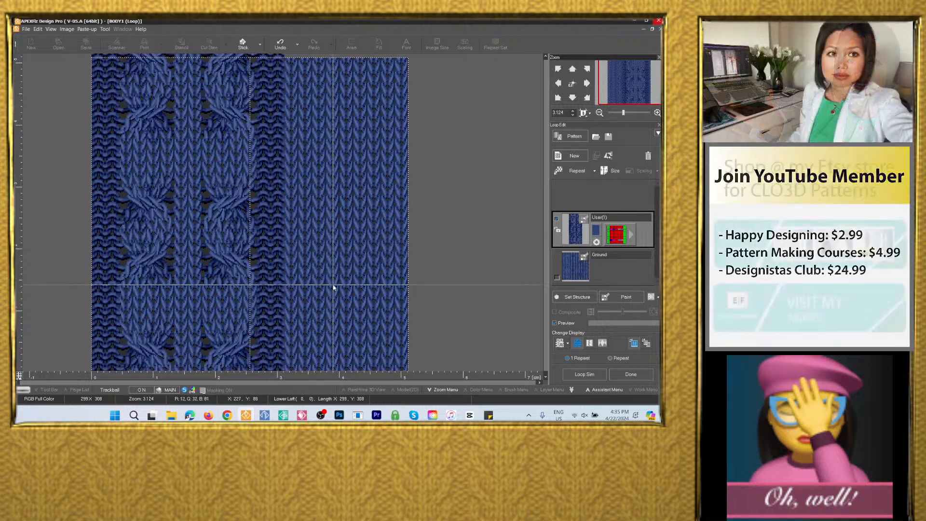
# Resize the Ground structure to the extents of the cable pattern, 3.11 by 7.09 cm
pyautogui.scroll(-3, 332, 285)
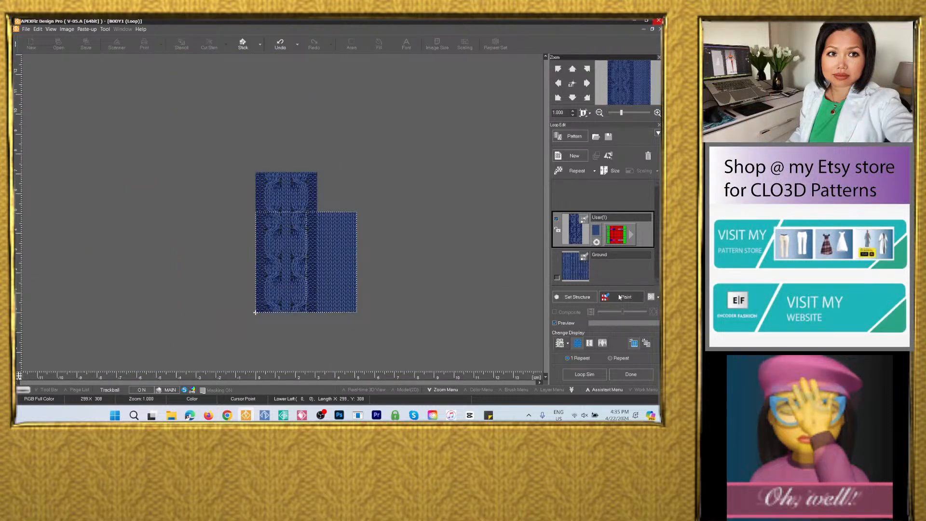
pyautogui.click(618, 267)
pyautogui.click(613, 171)
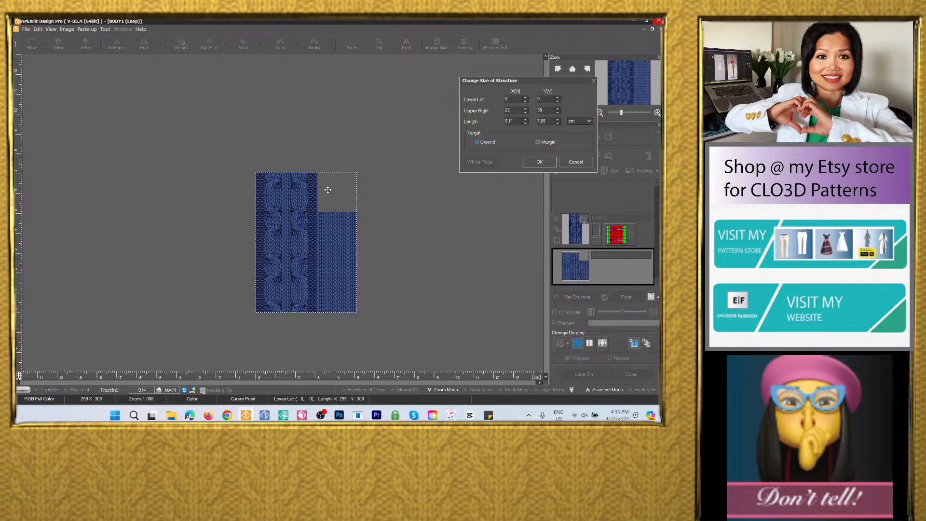
pyautogui.moveTo(357, 251); pyautogui.dragTo(323, 249)
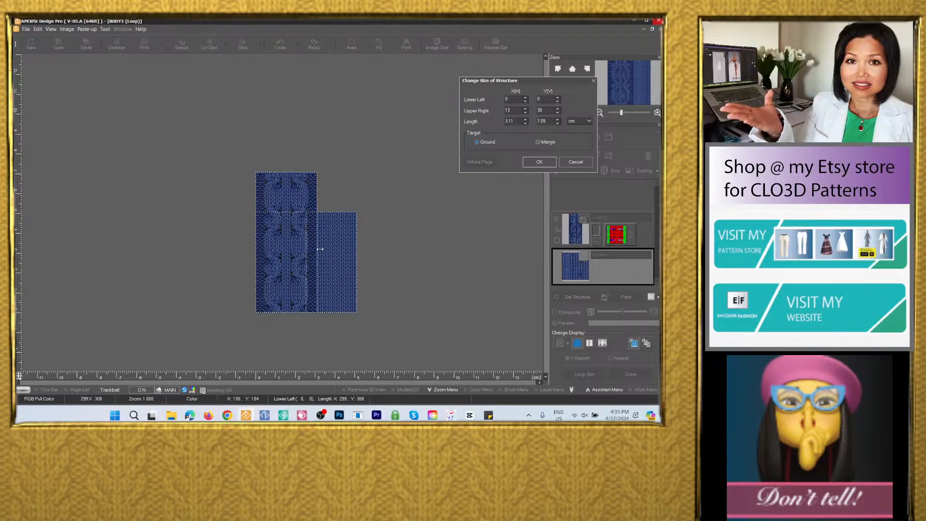
pyautogui.click(540, 162)
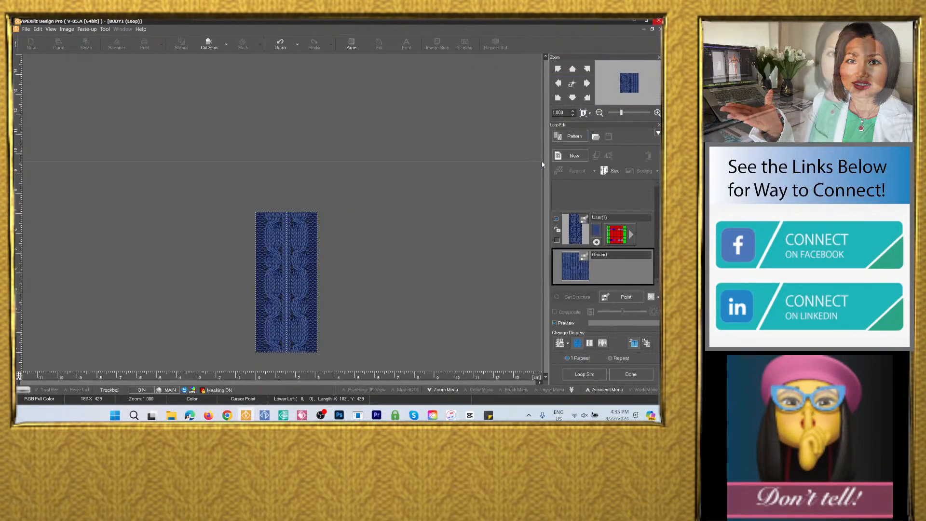
# Display the cable pattern in repeat, inspect the tiled fabric and finish the loop edit
pyautogui.click(610, 358)
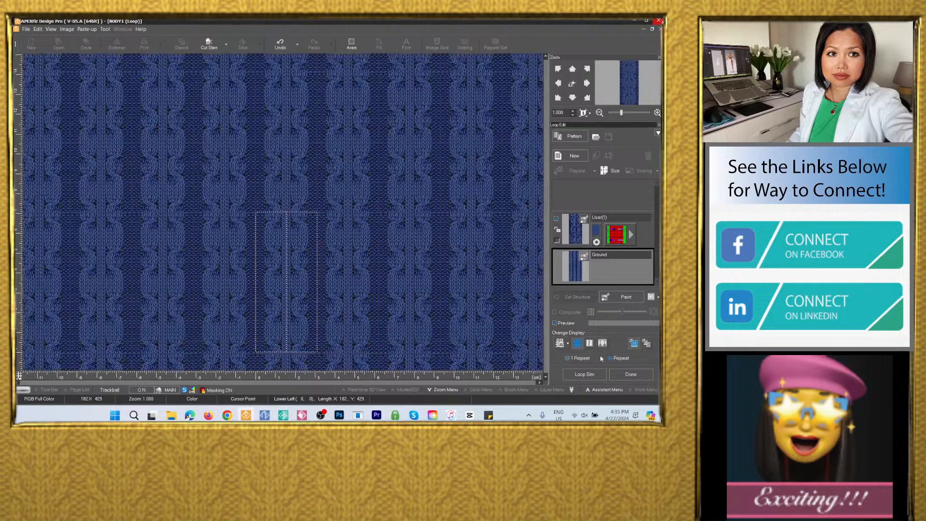
pyautogui.scroll(-3, 386, 296)
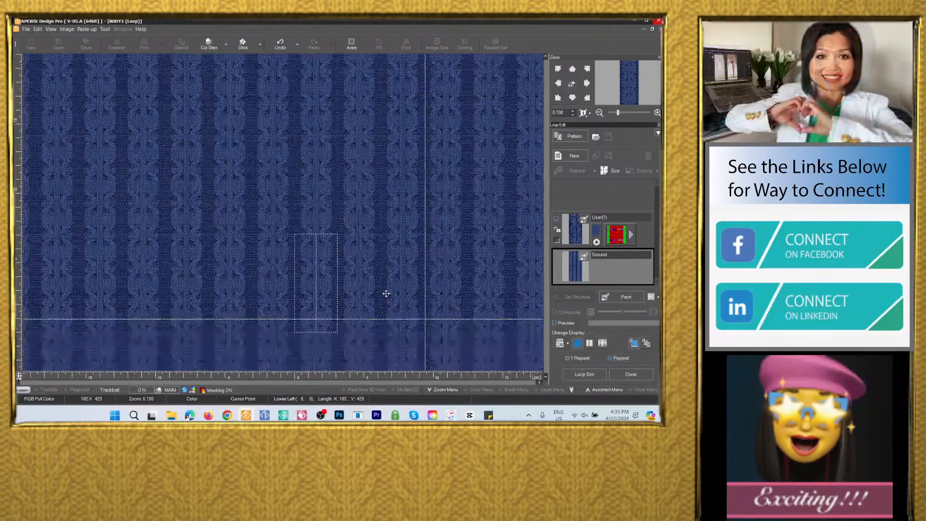
pyautogui.scroll(8, 386, 294)
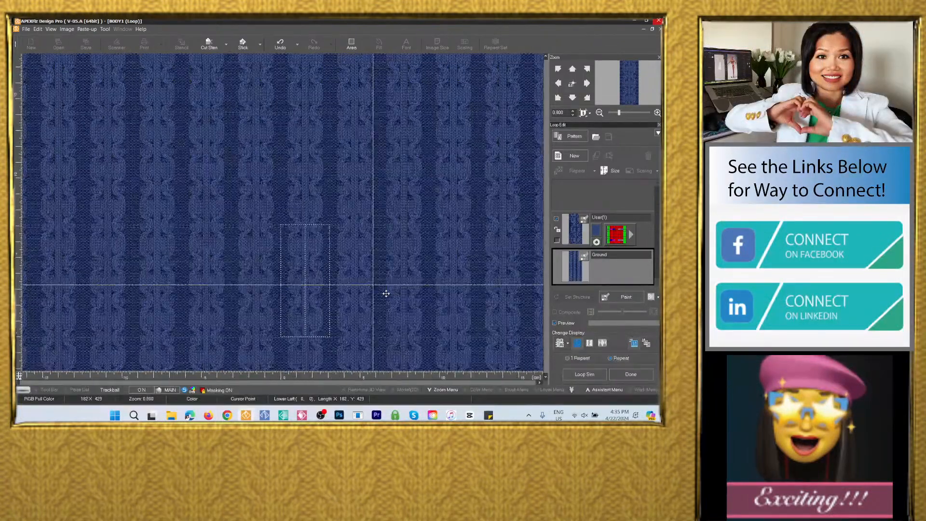
pyautogui.scroll(-10, 386, 293)
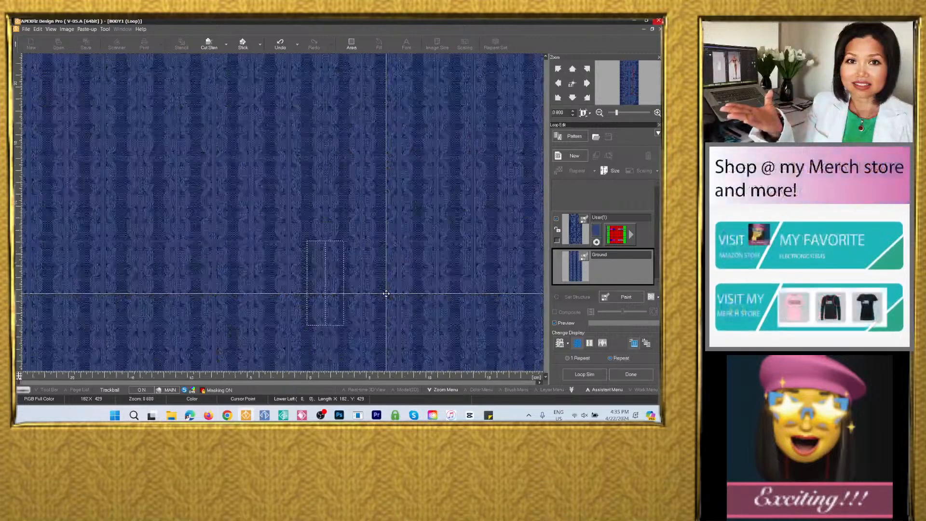
pyautogui.scroll(3, 386, 293)
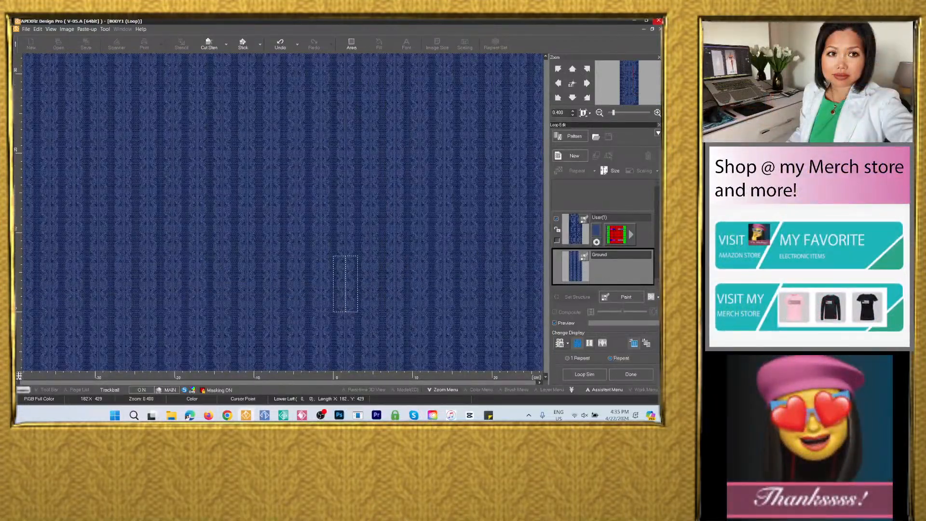
pyautogui.click(636, 377)
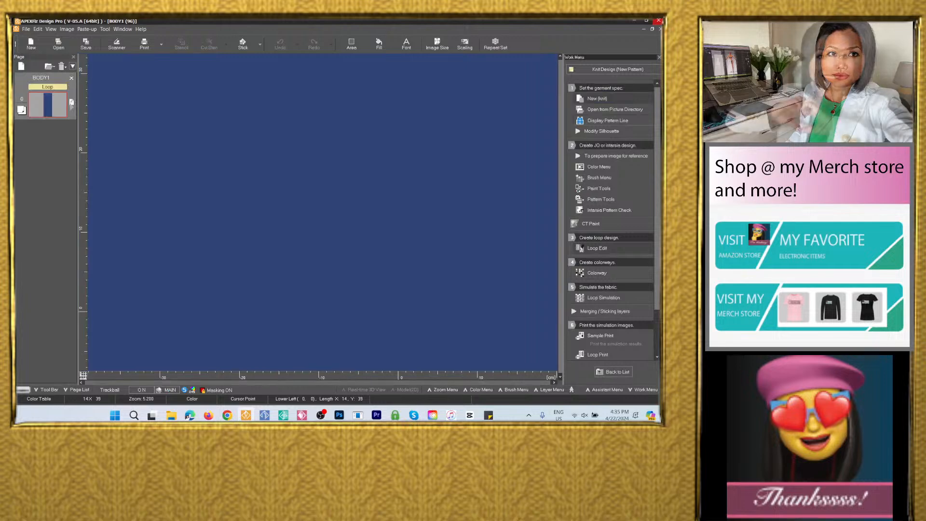
# Open Save As for the design, name it 15 colors_cable knit 019 and copy that name
pyautogui.click(93, 45)
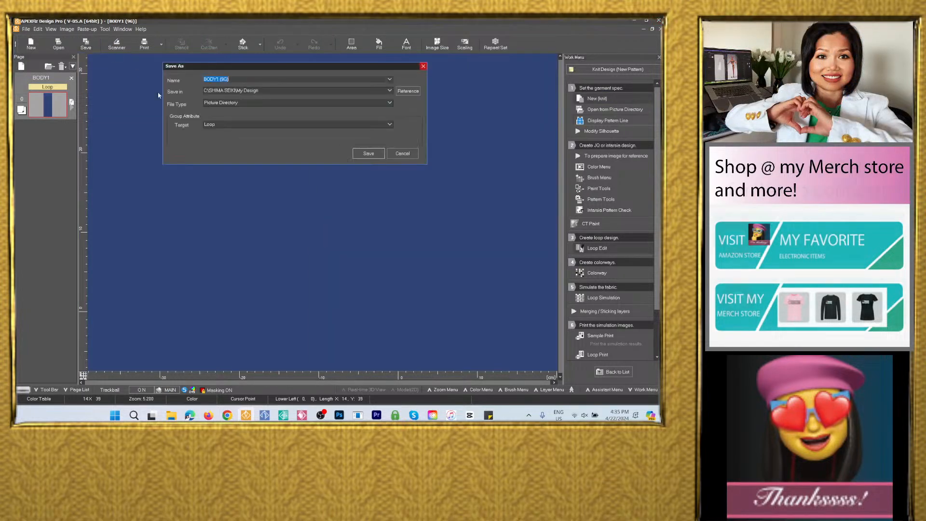
pyautogui.rightClick(220, 80)
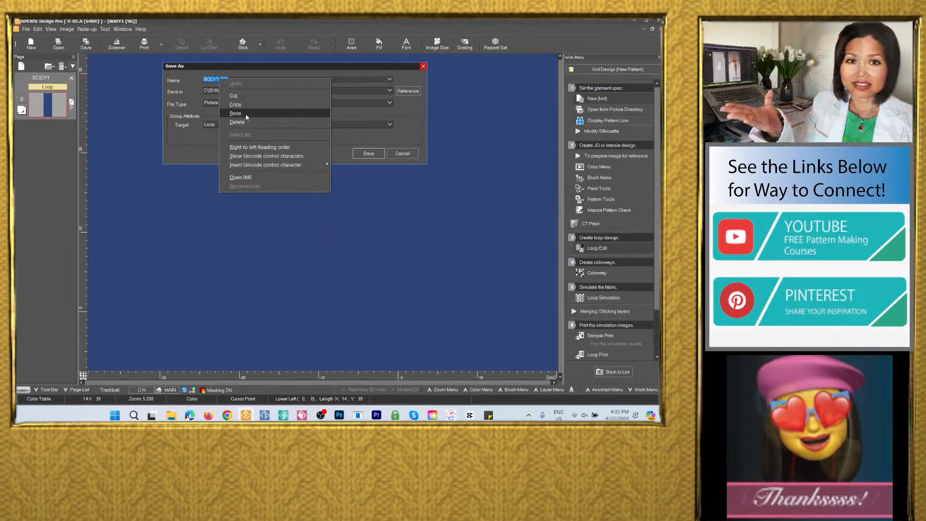
pyautogui.click(253, 113)
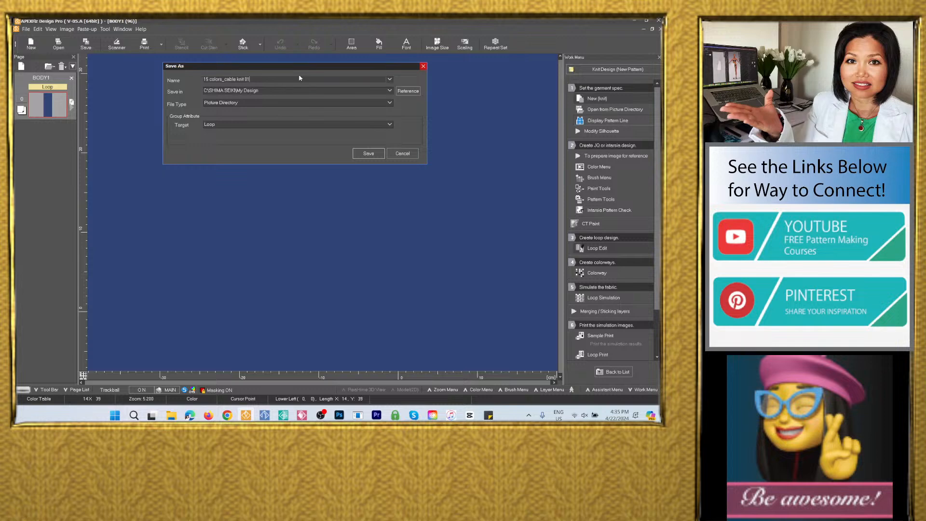
pyautogui.write('9')
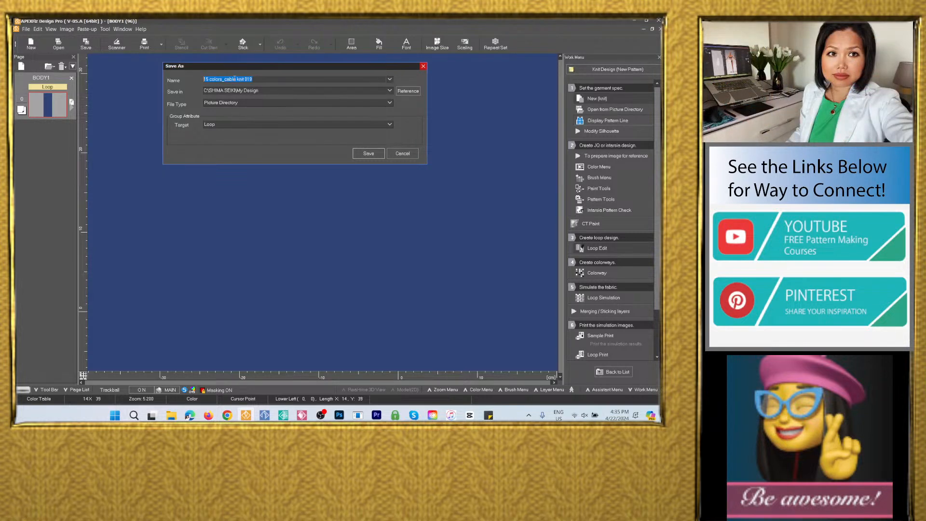
pyautogui.rightClick(234, 79)
pyautogui.click(251, 105)
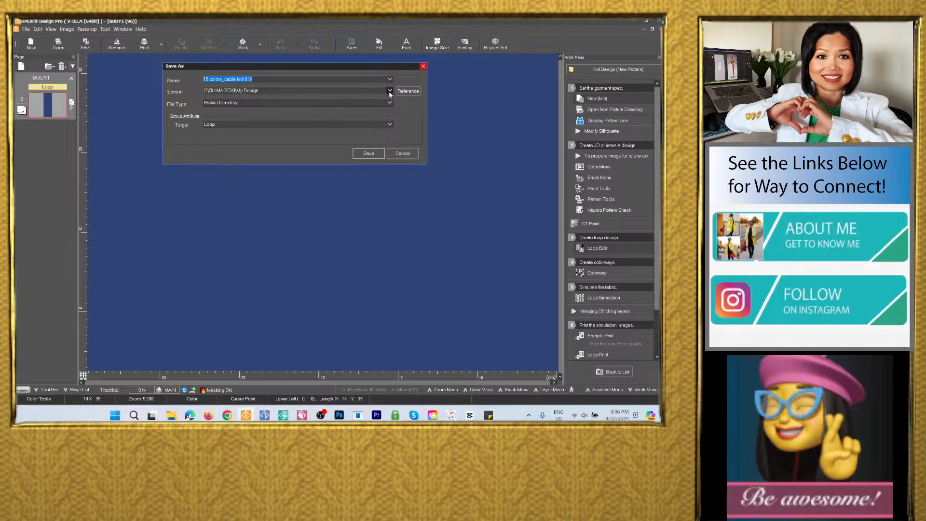
# Create a folder 15 colors_cable knit 019 under Cable knit fabrics on the D drive and save the design there as a Picture Directory
pyautogui.click(407, 91)
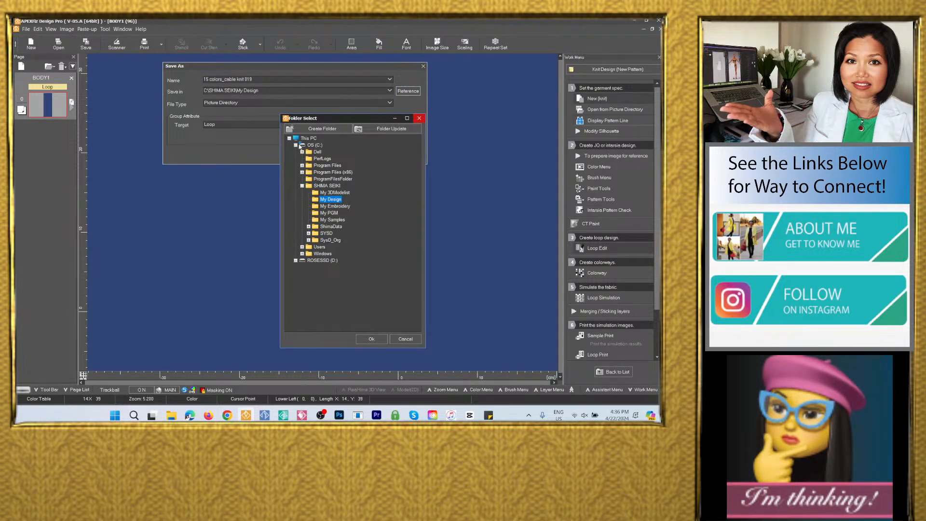
pyautogui.click(295, 152)
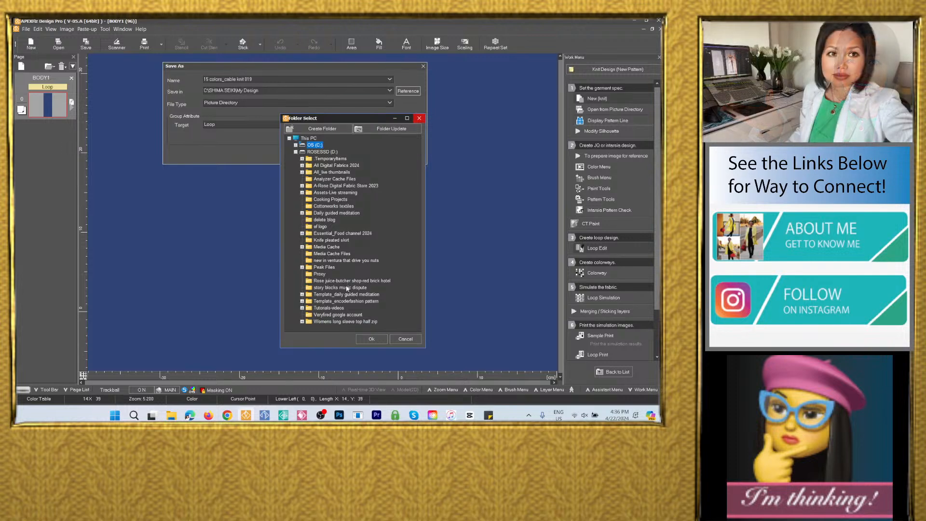
pyautogui.click(302, 165)
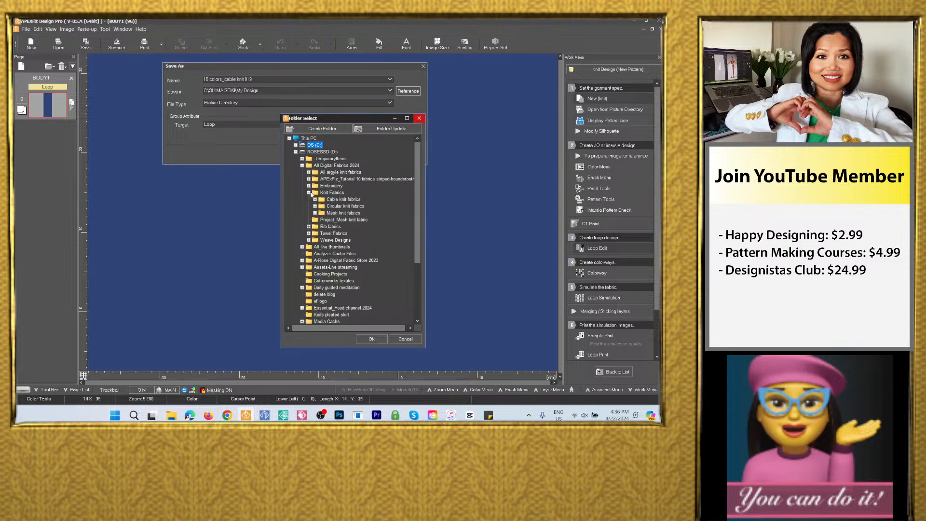
pyautogui.click(315, 199)
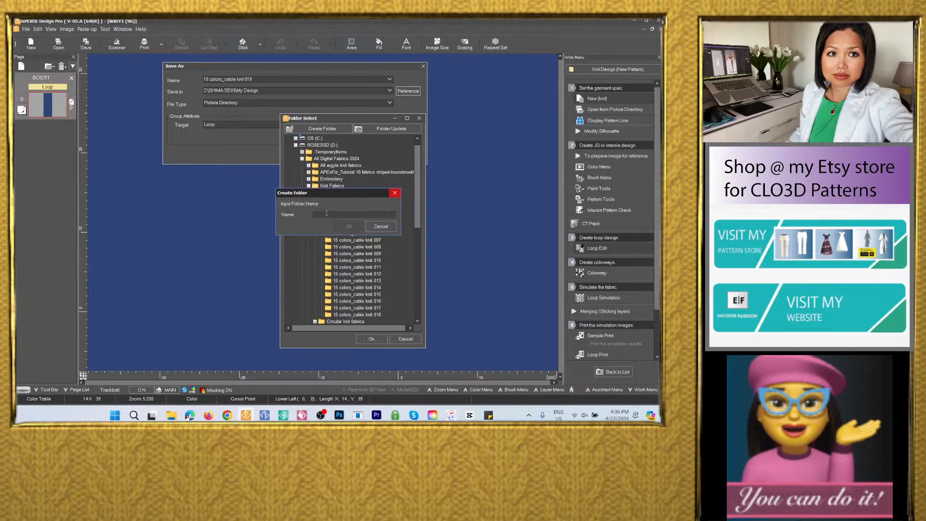
pyautogui.rightClick(326, 213)
pyautogui.click(406, 245)
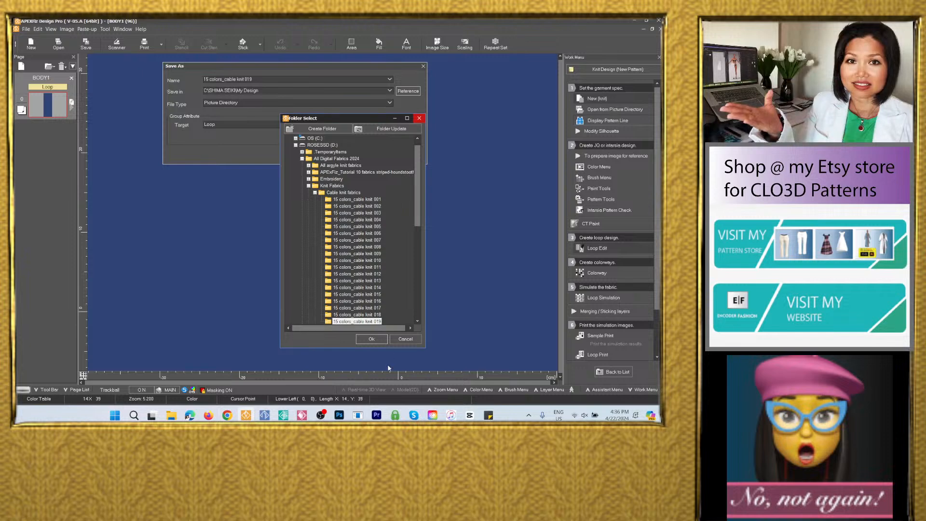
pyautogui.click(372, 339)
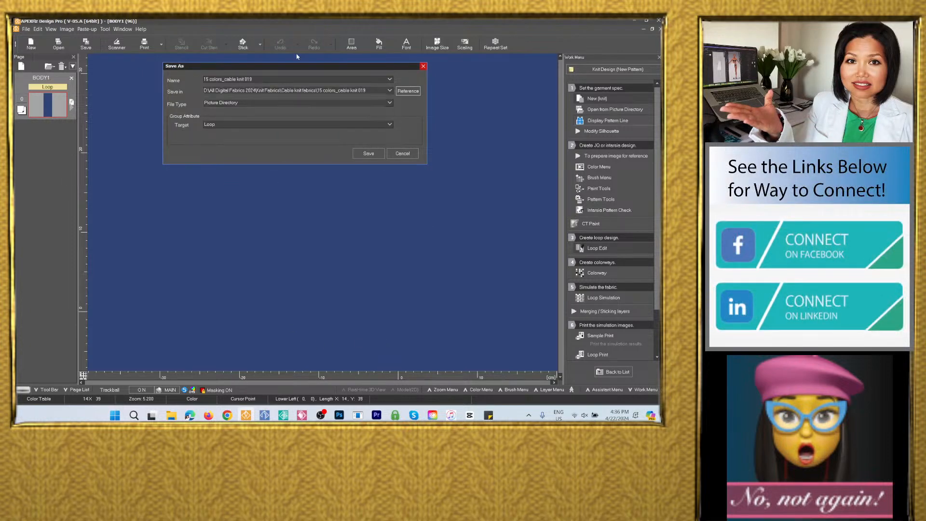
pyautogui.click(368, 153)
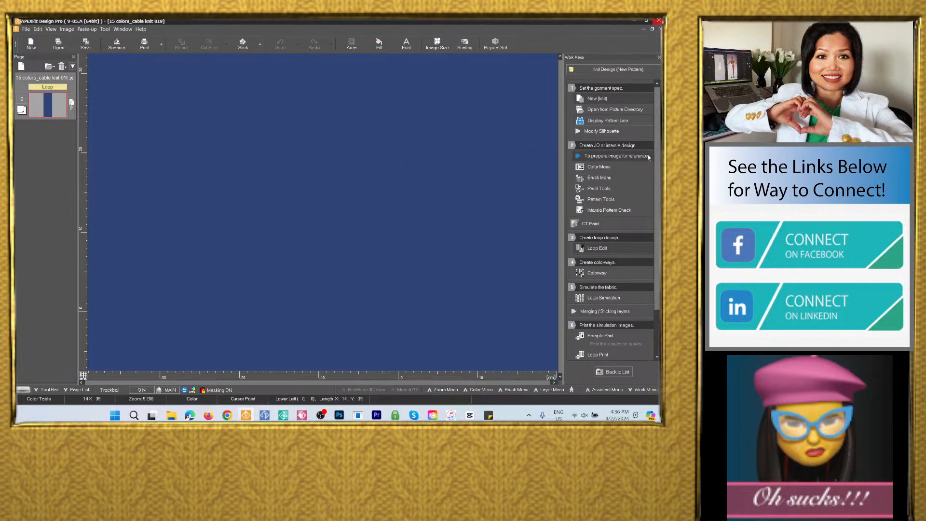
# Enter Colorway and add new colorways up to Col.15
pyautogui.click(598, 273)
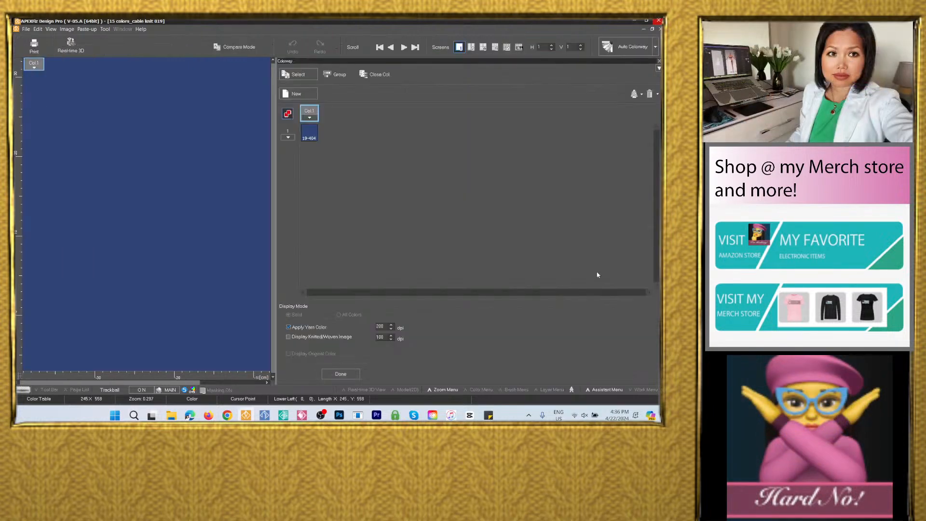
pyautogui.click(304, 96)
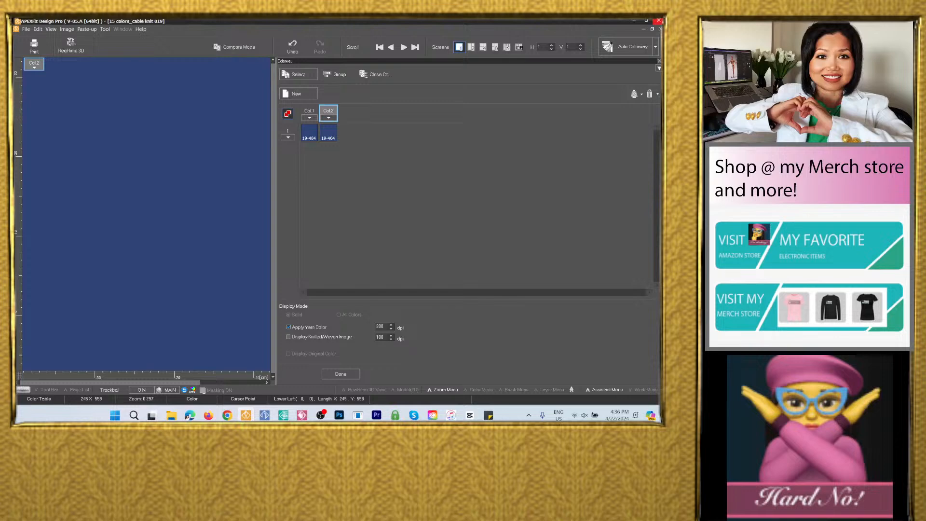
pyautogui.click(305, 95)
pyautogui.click(305, 95)
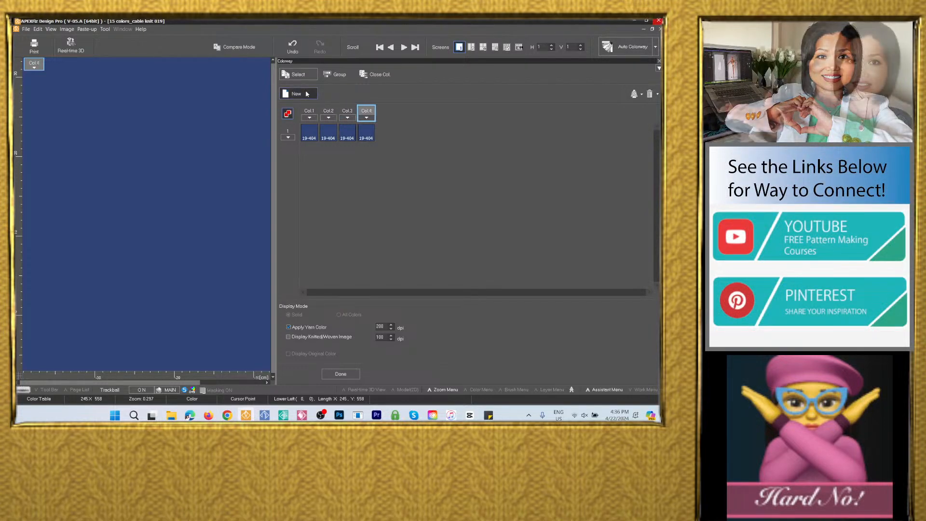
pyautogui.click(306, 95)
pyautogui.click(306, 95)
pyautogui.click(305, 95)
pyautogui.click(306, 95)
pyautogui.click(307, 95)
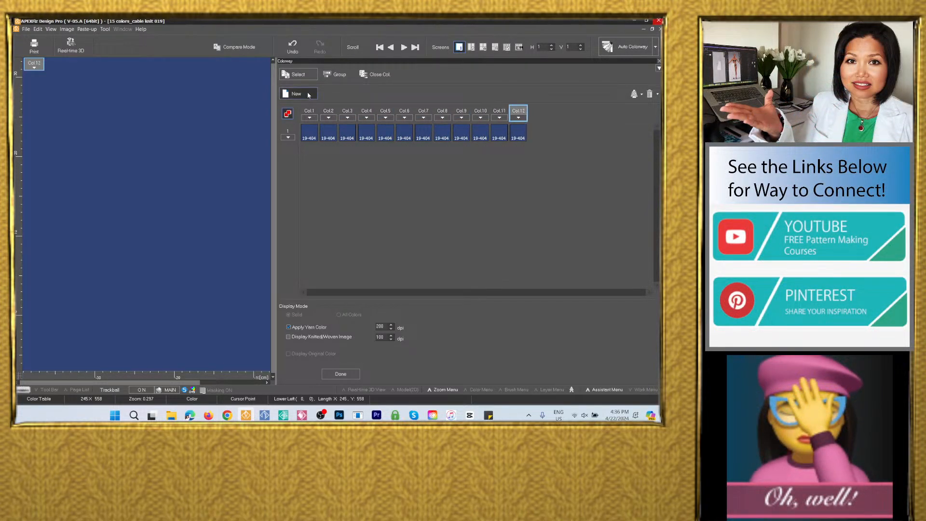
# Set the yarn color of Col.2 to the white Pantone 11-4801 copied from the 15 pantone number colors note
pyautogui.doubleClick(328, 132)
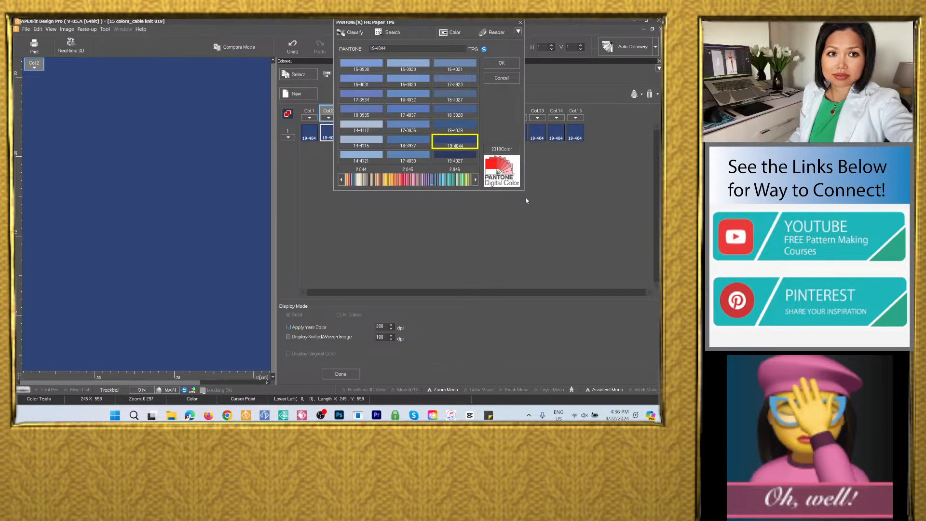
pyautogui.click(489, 415)
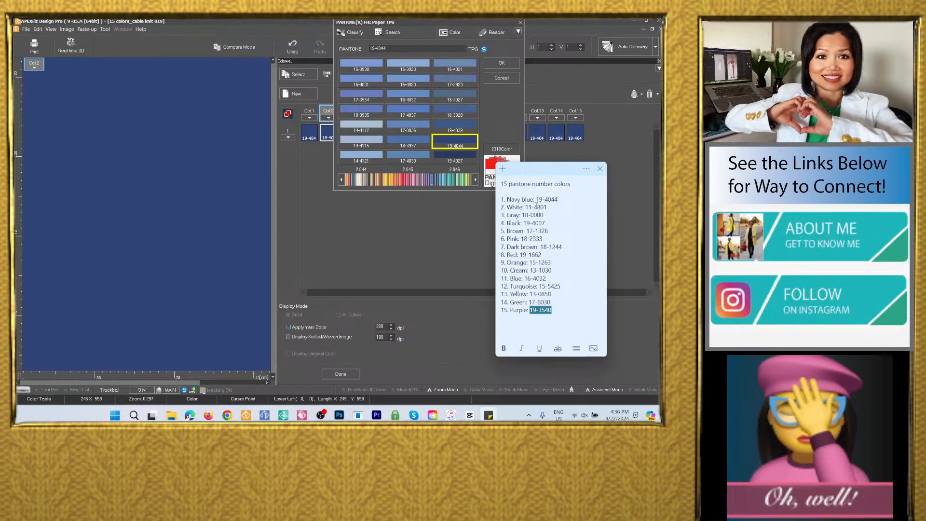
pyautogui.moveTo(526, 207)
pyautogui.mouseDown()
pyautogui.moveTo(546, 207)
pyautogui.moveTo(528, 207)
pyautogui.mouseUp()
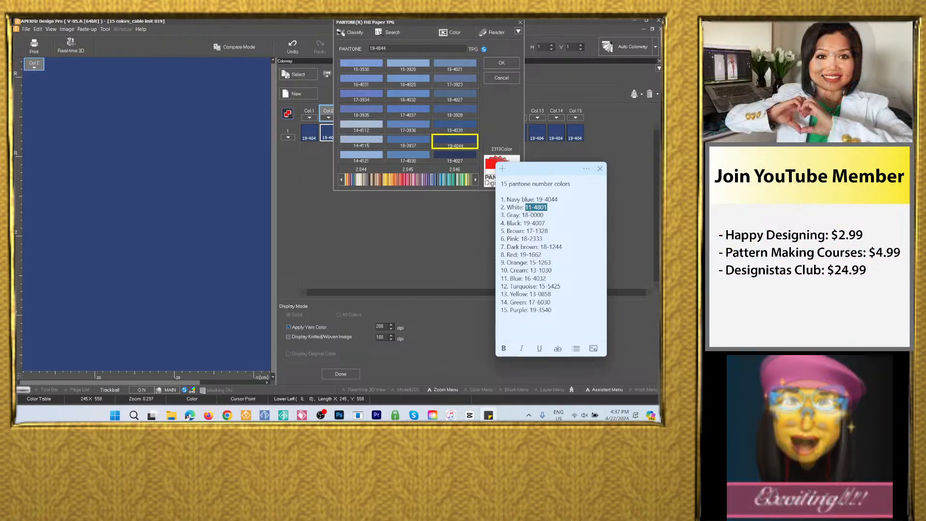
pyautogui.click(391, 47)
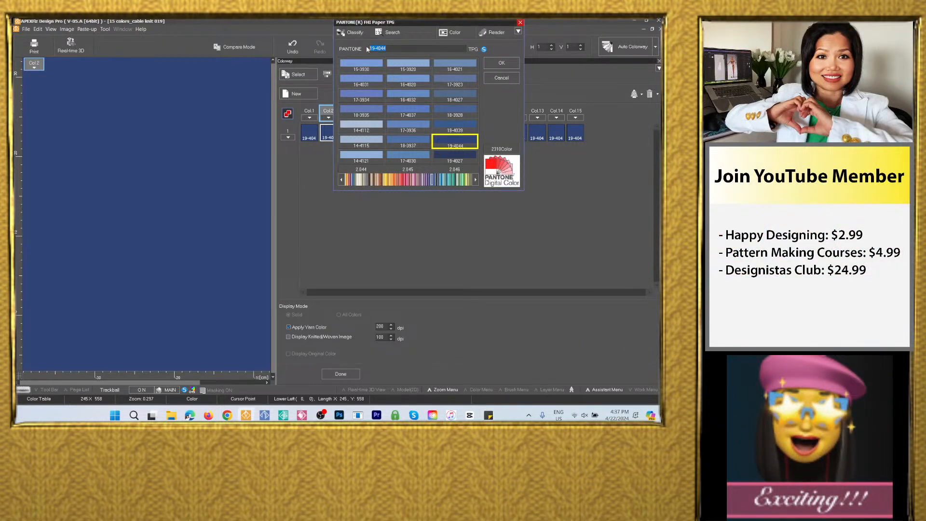
pyautogui.rightClick(376, 50)
pyautogui.click(400, 85)
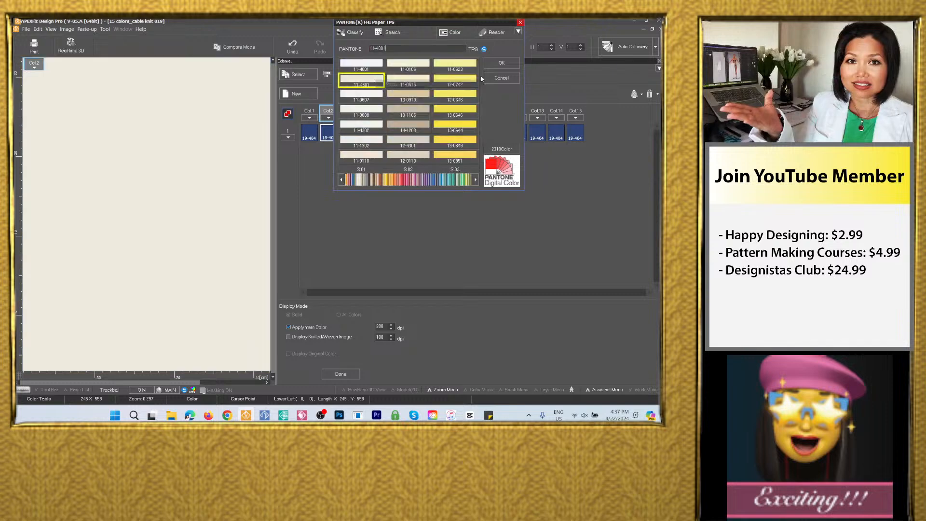
pyautogui.click(502, 64)
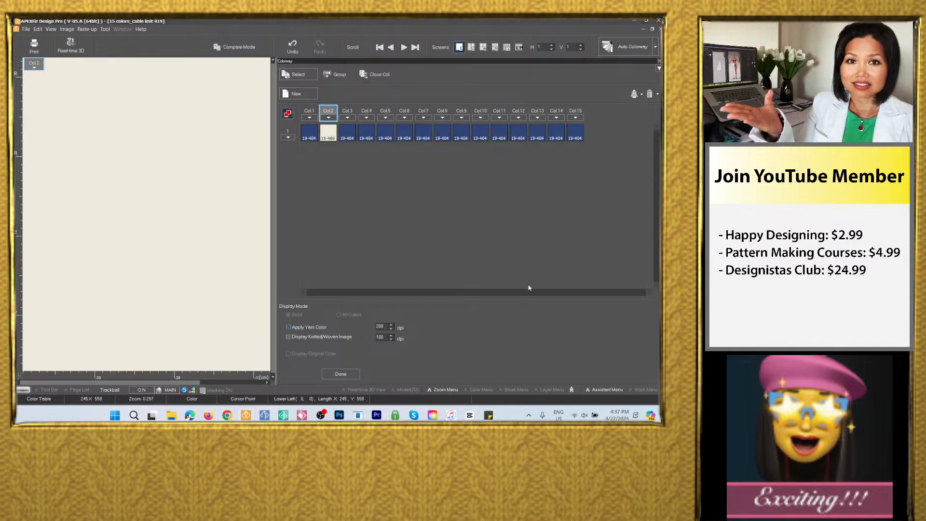
# Copy the gray code 18-0000 from the color note and apply it as the Pantone color of Col.3
pyautogui.click(489, 416)
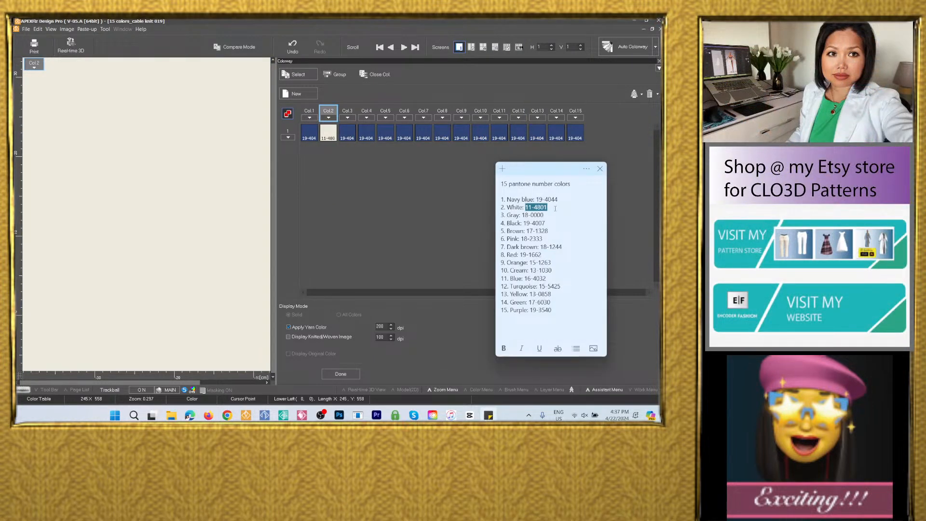
pyautogui.moveTo(545, 216); pyautogui.dragTo(523, 215)
pyautogui.hotkey('ctrl', 'c')
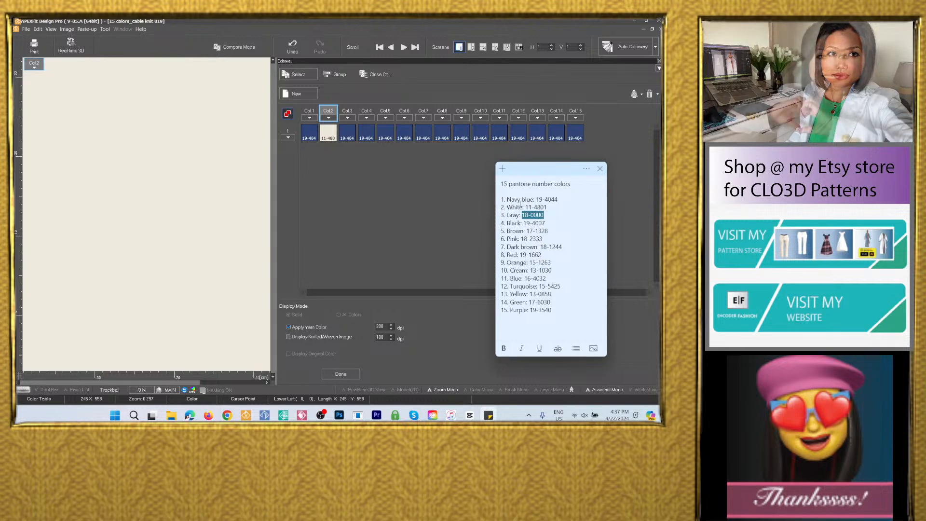
pyautogui.click(348, 135)
pyautogui.doubleClick(348, 135)
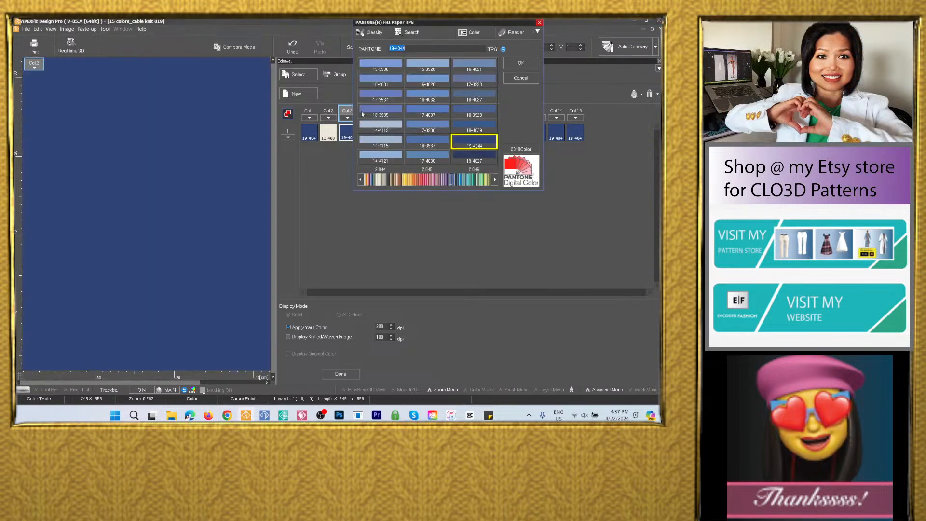
pyautogui.rightClick(403, 48)
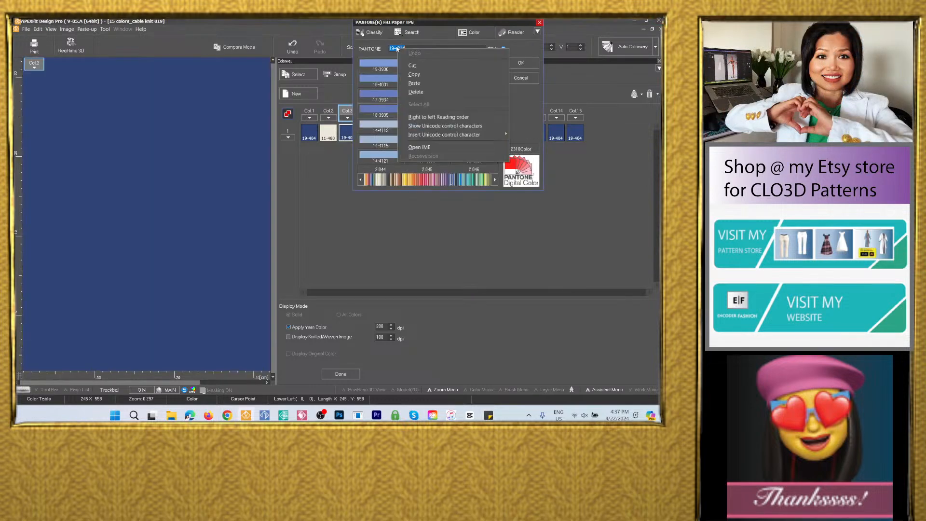
pyautogui.click(421, 80)
pyautogui.click(522, 65)
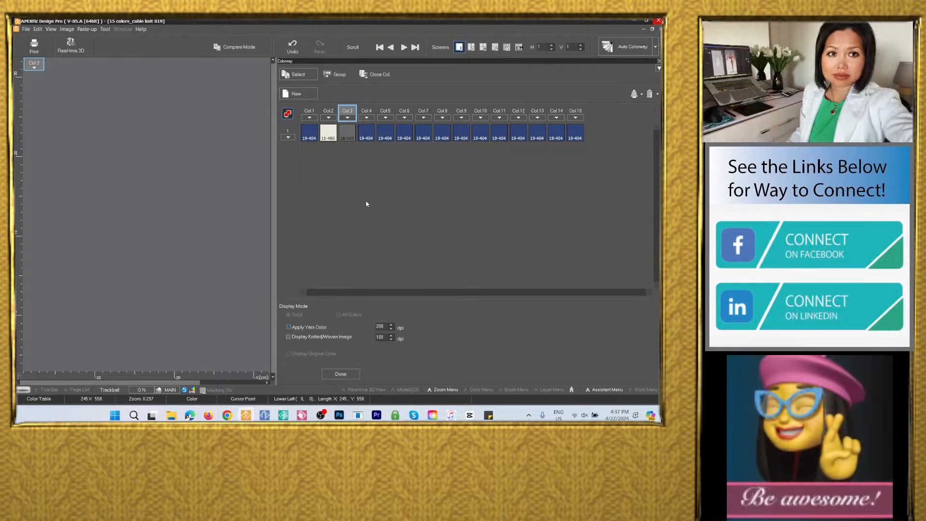
# Copy the black code 19-4007 from the color note and apply it as the Pantone color of Col.4
pyautogui.click(488, 415)
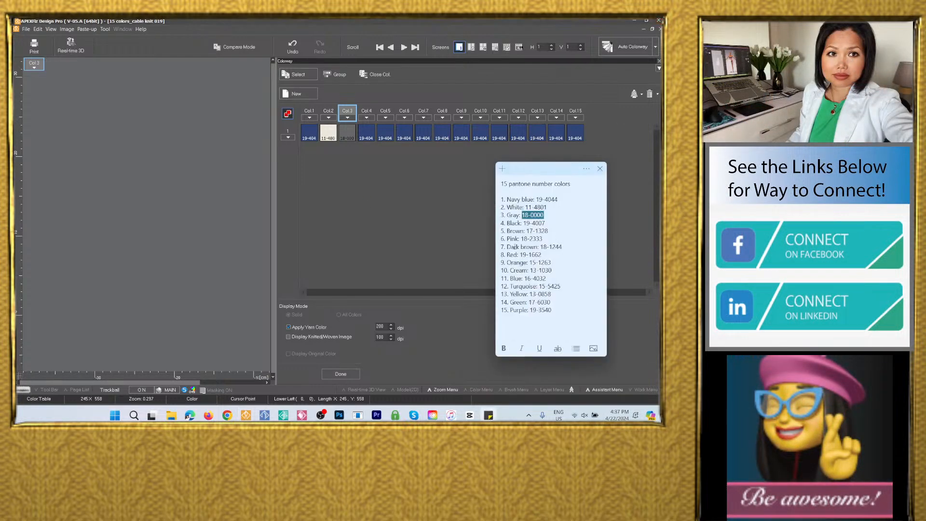
pyautogui.doubleClick(534, 223)
pyautogui.hotkey('ctrl', 'c')
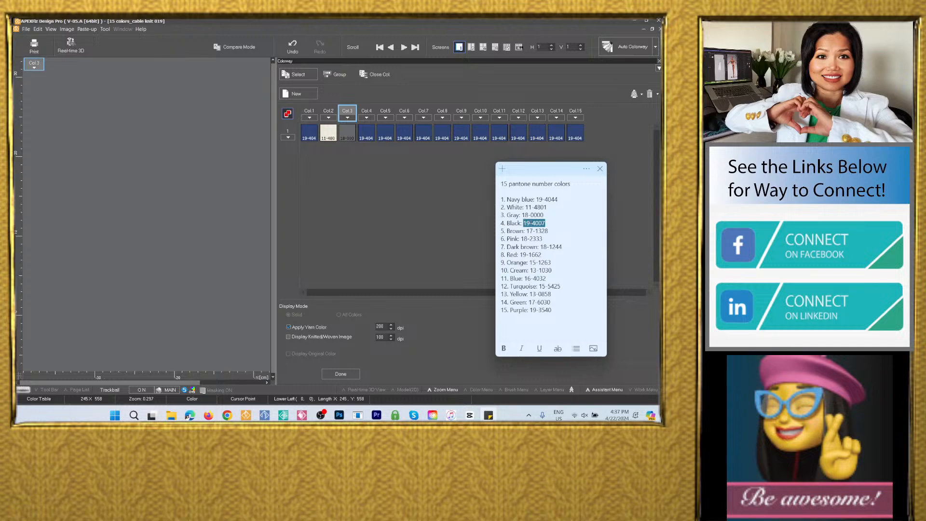
pyautogui.doubleClick(368, 134)
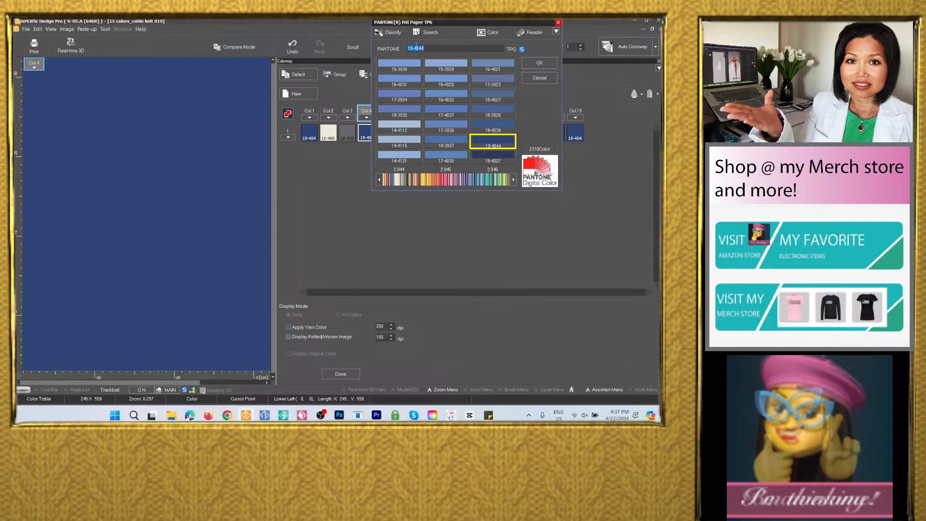
pyautogui.rightClick(415, 49)
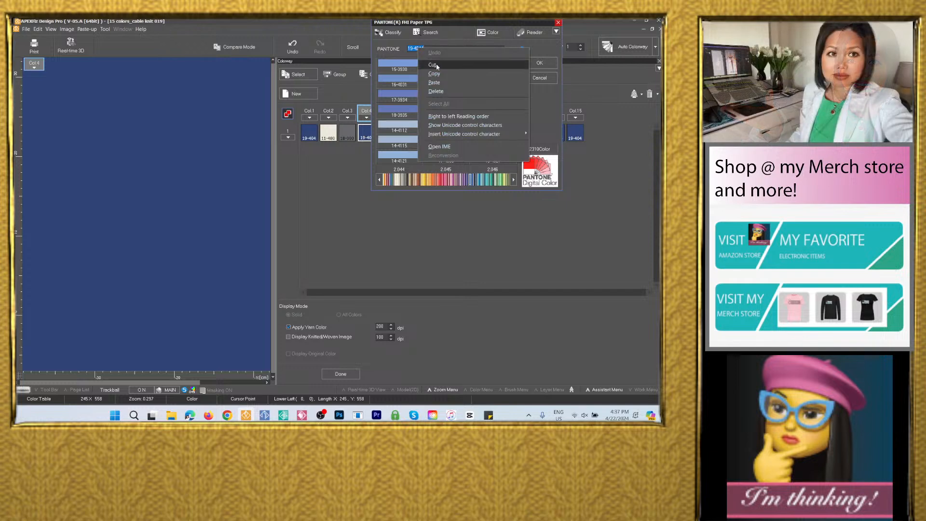
pyautogui.click(444, 85)
pyautogui.click(540, 64)
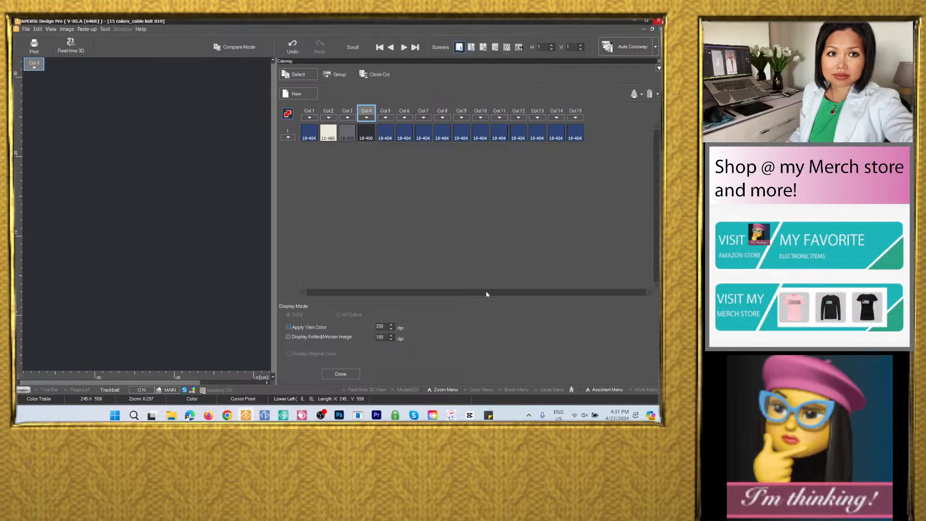
# Copy the brown code 17-1328 from the color note and apply it as the Pantone color of Col.5
pyautogui.click(496, 416)
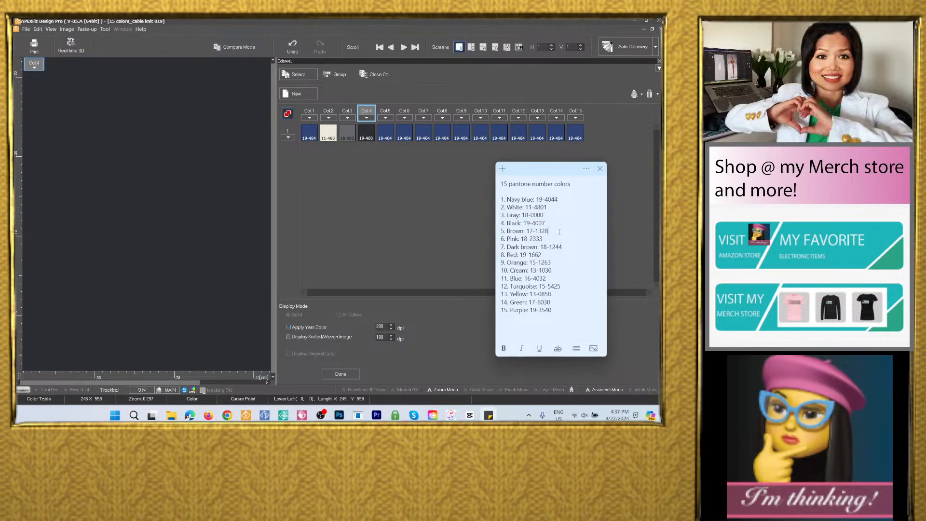
pyautogui.moveTo(560, 232); pyautogui.dragTo(527, 231)
pyautogui.hotkey('ctrl', 'c')
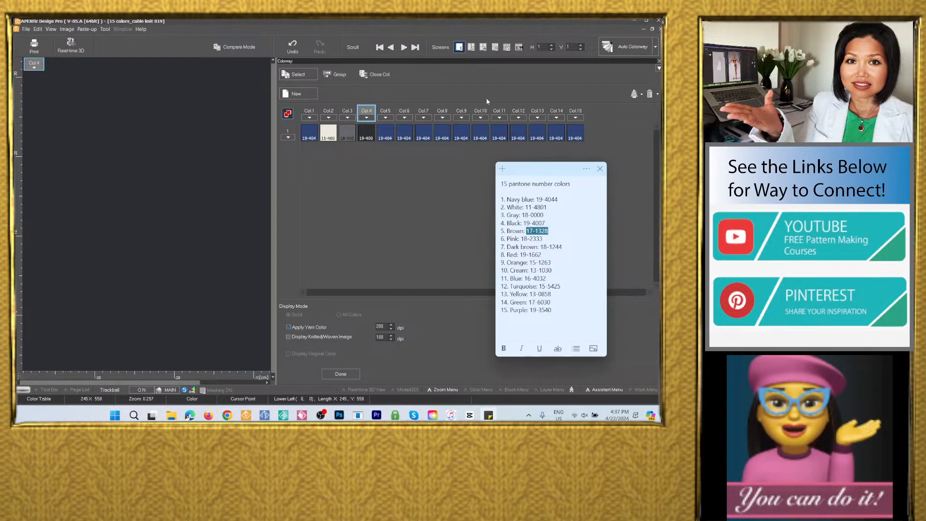
pyautogui.doubleClick(390, 132)
pyautogui.rightClick(440, 47)
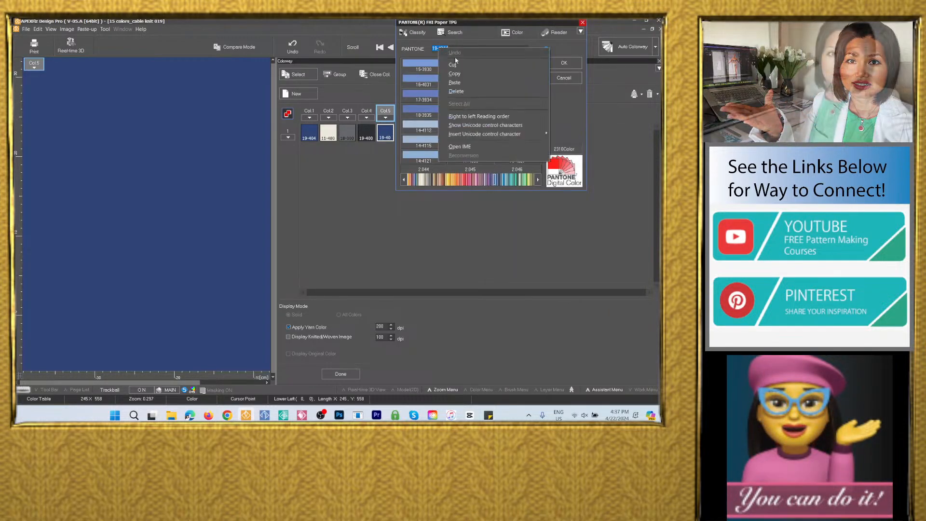
pyautogui.click(533, 75)
pyautogui.click(565, 63)
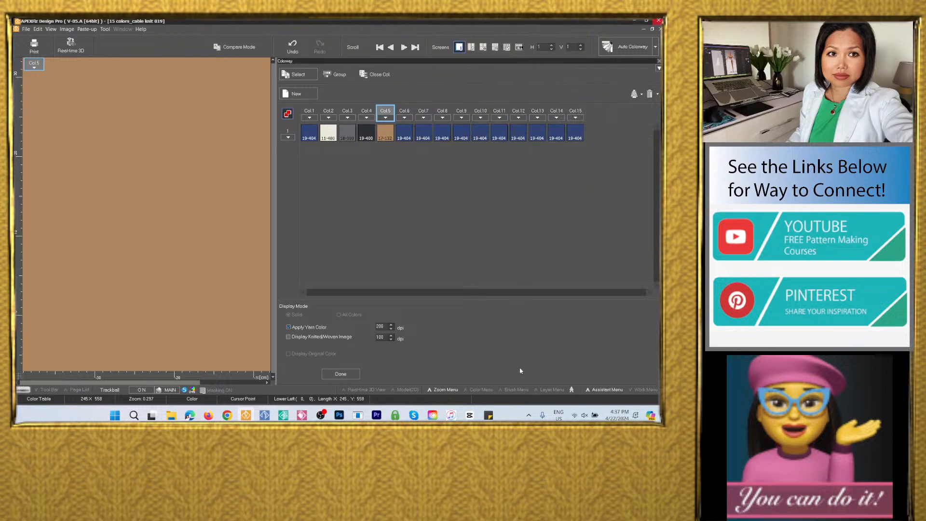
# Copy the pink code 18-2333 from the color note and apply it as the Pantone color of Col.6
pyautogui.click(489, 414)
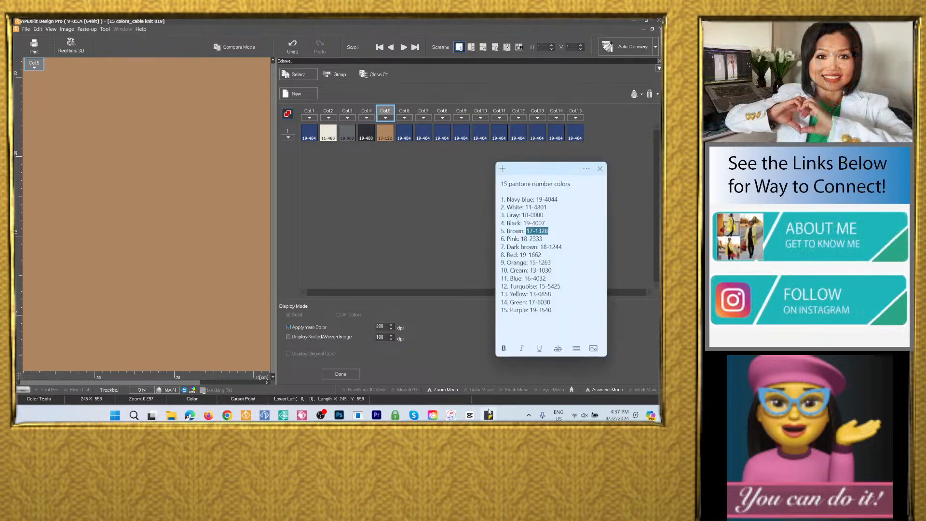
pyautogui.moveTo(530, 239); pyautogui.dragTo(521, 238)
pyautogui.hotkey('ctrl', 'c')
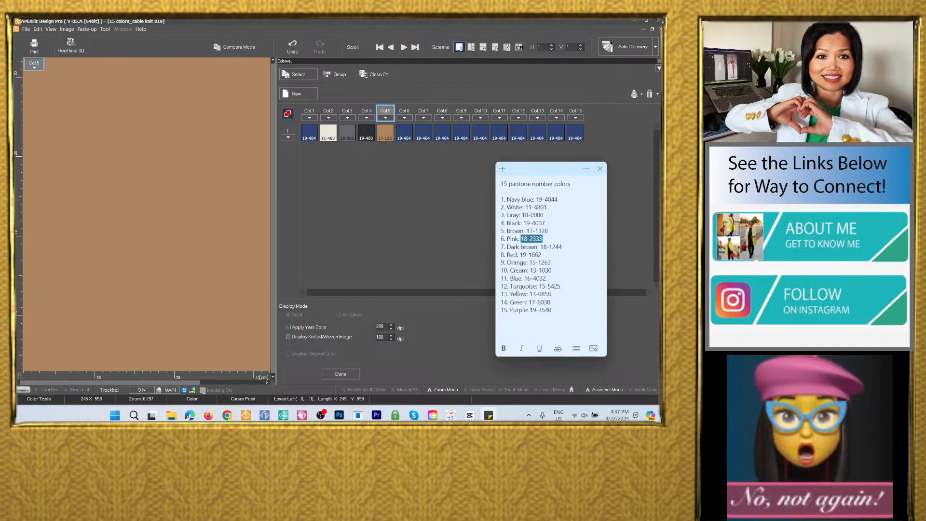
pyautogui.doubleClick(405, 131)
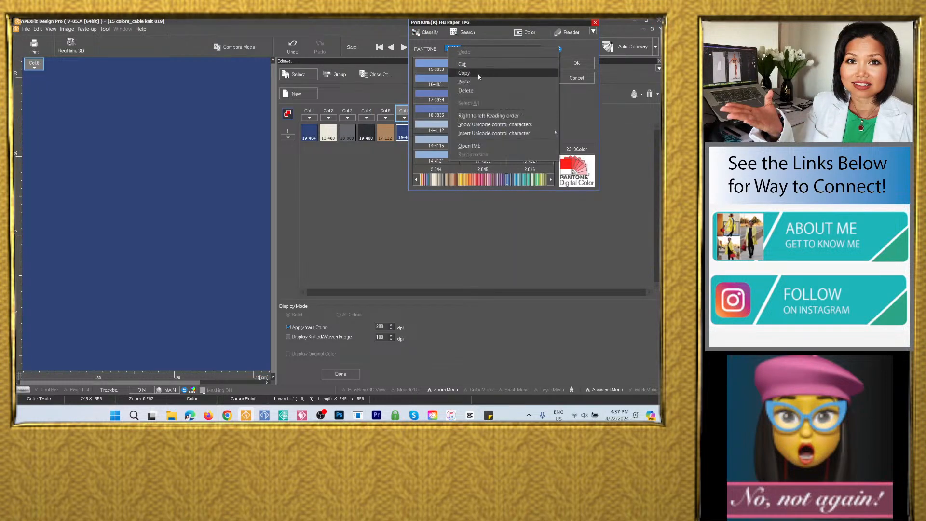
pyautogui.click(478, 82)
pyautogui.press('Return')
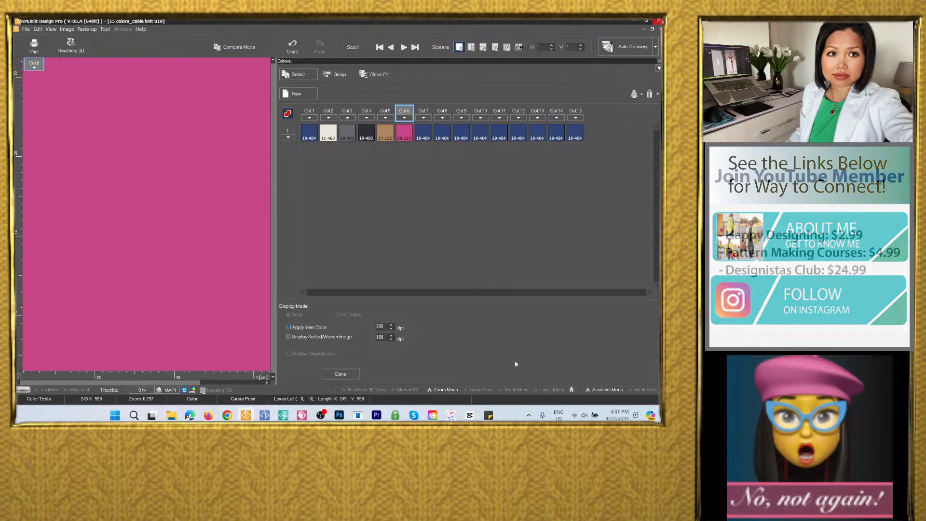
# Copy the dark brown code 18-1244 from the color note and apply it as the Pantone color of Col.7
pyautogui.click(488, 415)
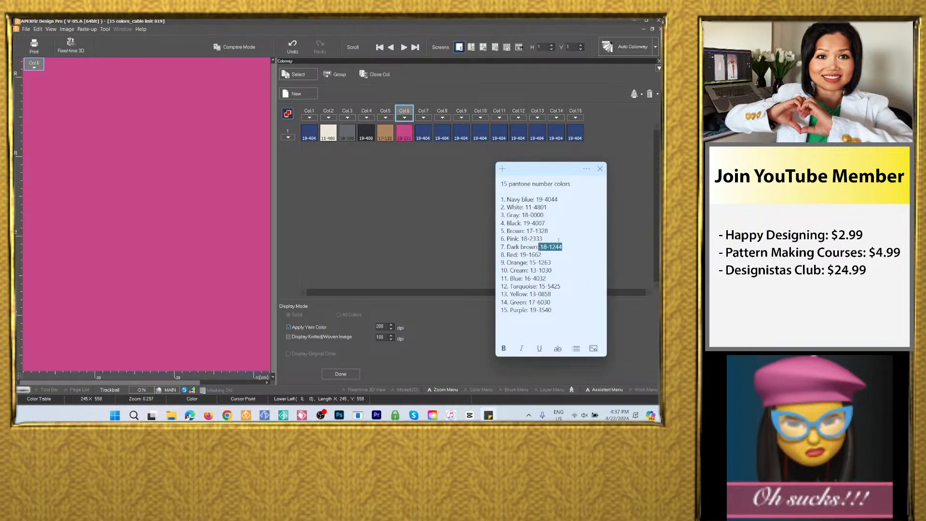
pyautogui.moveTo(563, 247); pyautogui.dragTo(551, 247)
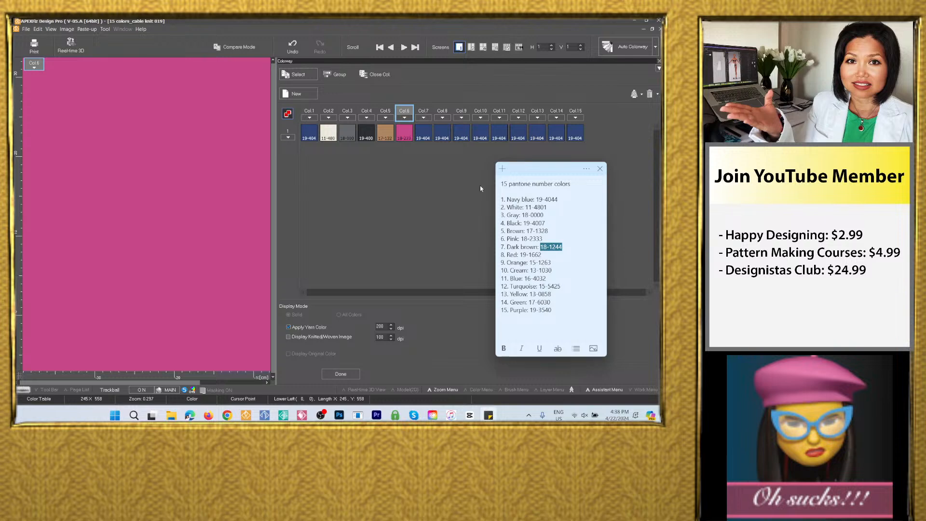
pyautogui.click(423, 133)
pyautogui.doubleClick(424, 132)
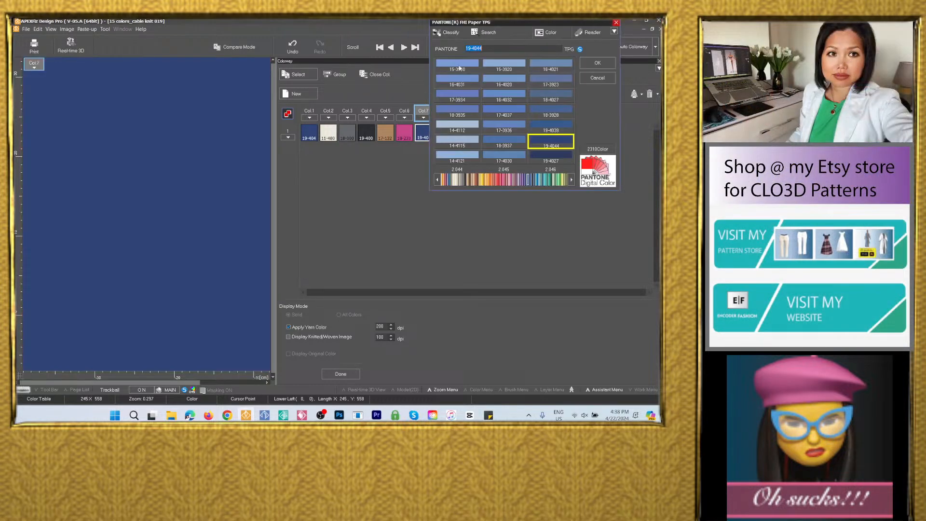
pyautogui.rightClick(493, 48)
pyautogui.click(491, 83)
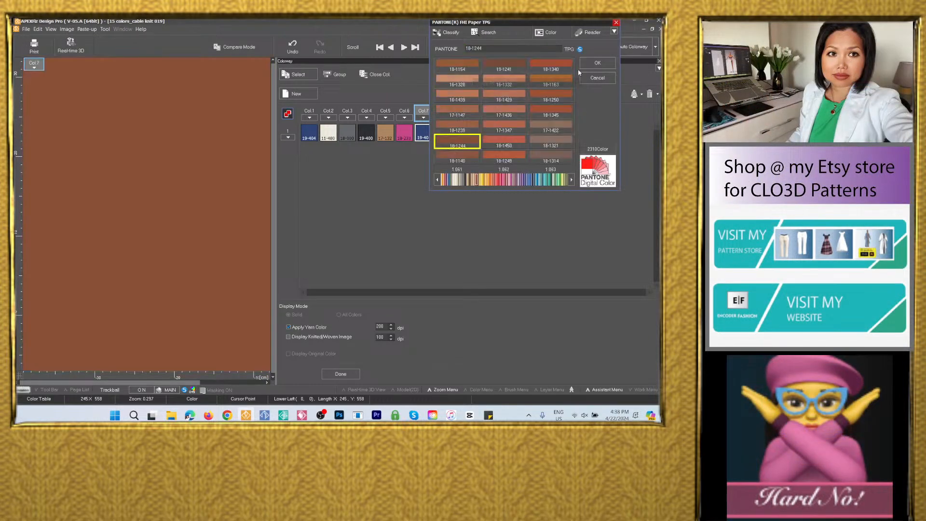
pyautogui.press('Return')
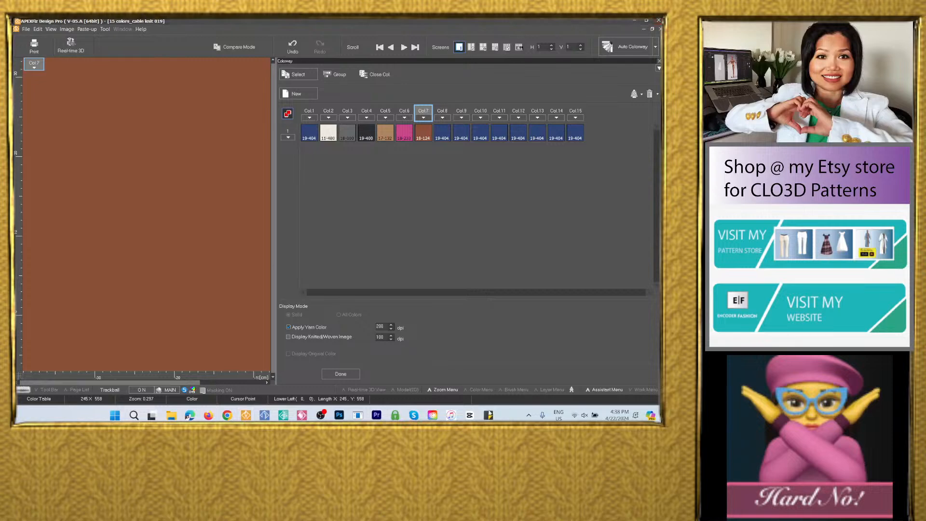
# Copy the red code 19-1662 from the color note and apply it as the Pantone color of Col.8
pyautogui.click(489, 416)
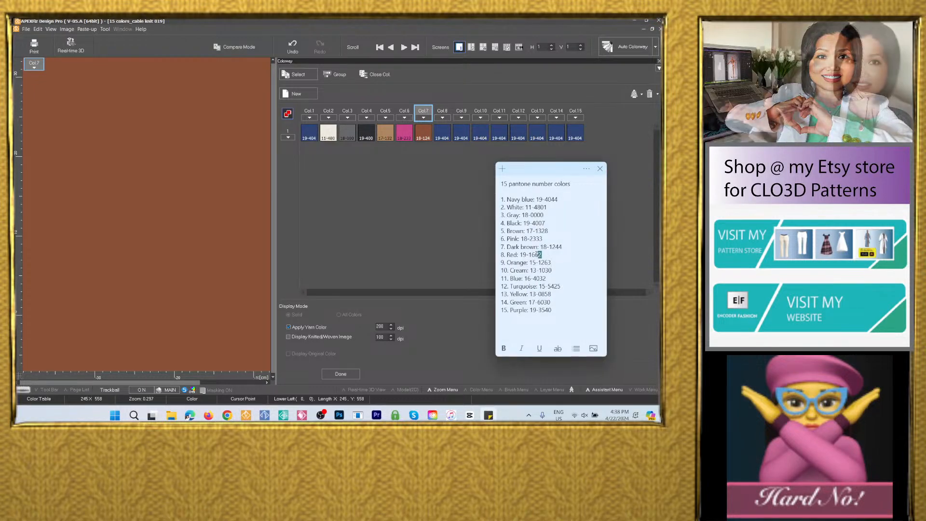
pyautogui.moveTo(542, 255); pyautogui.dragTo(520, 255)
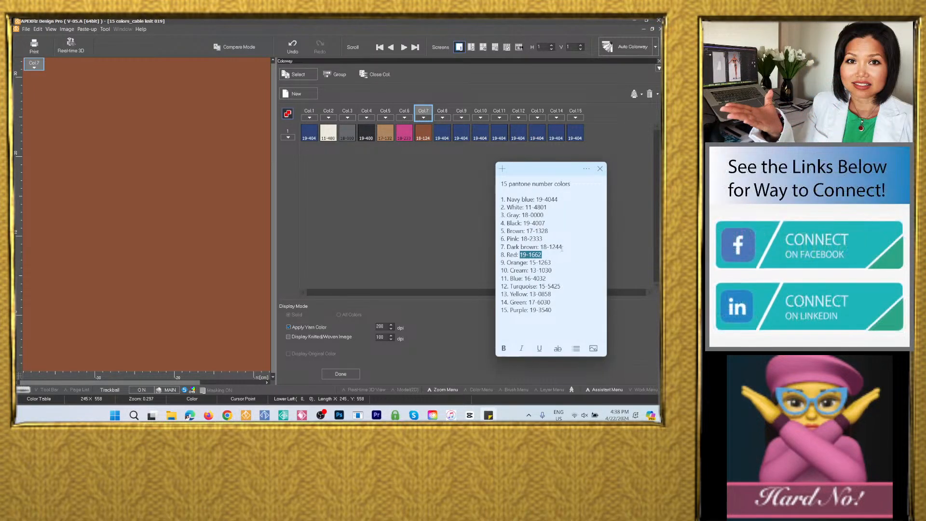
pyautogui.moveTo(542, 255); pyautogui.dragTo(520, 255)
pyautogui.hotkey('ctrl', 'c')
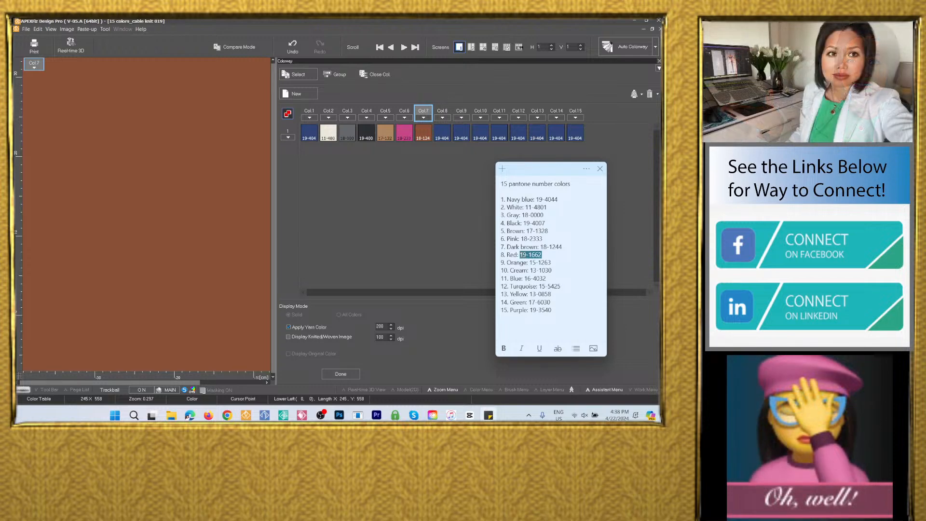
pyautogui.doubleClick(449, 130)
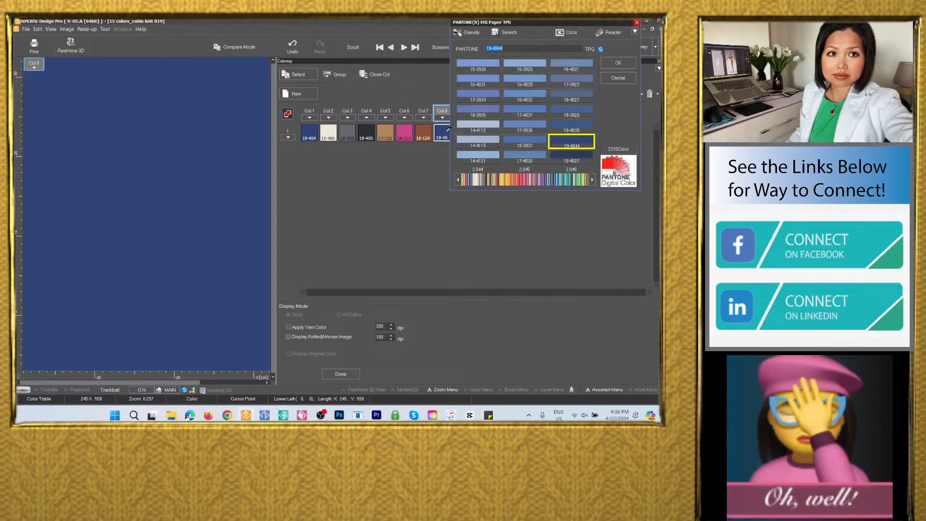
pyautogui.click(500, 48)
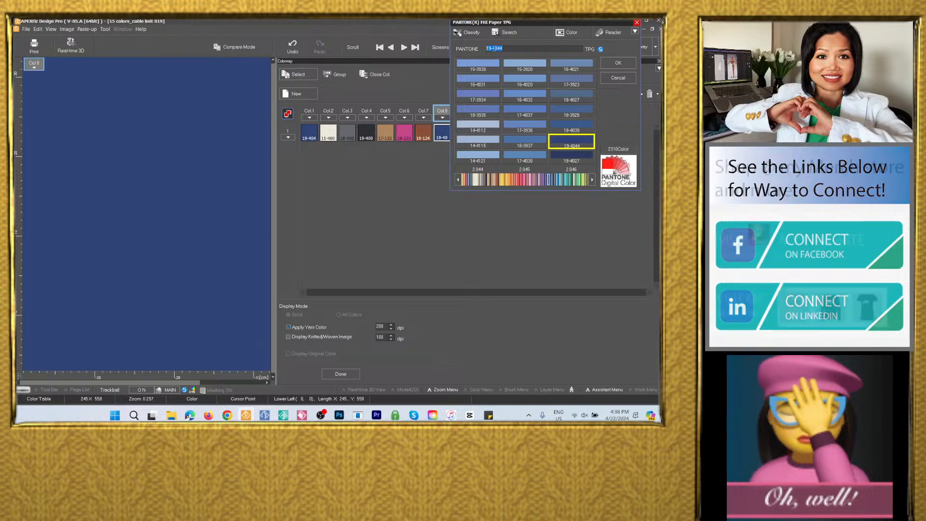
pyautogui.rightClick(500, 48)
pyautogui.click(593, 79)
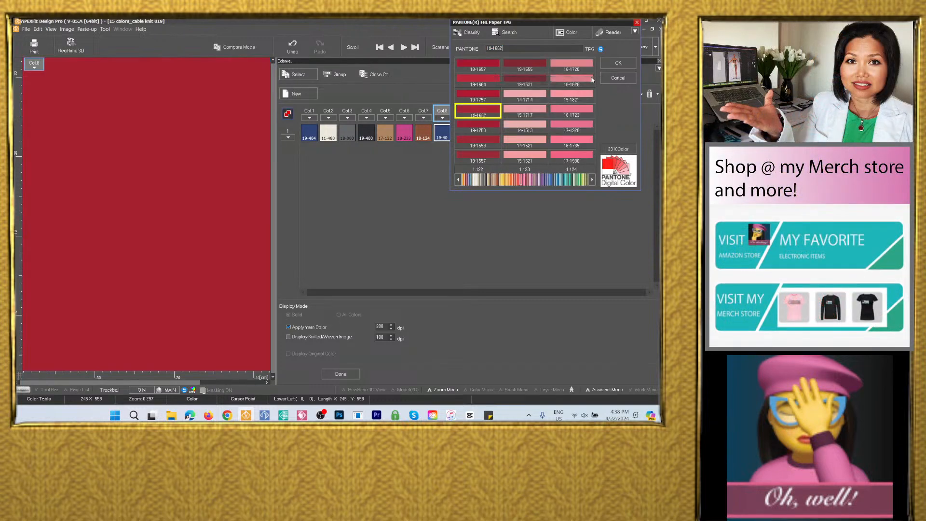
pyautogui.click(614, 66)
# Copy the orange code 15-1263 from the color note and apply it as the Pantone color of Col.9
pyautogui.click(489, 415)
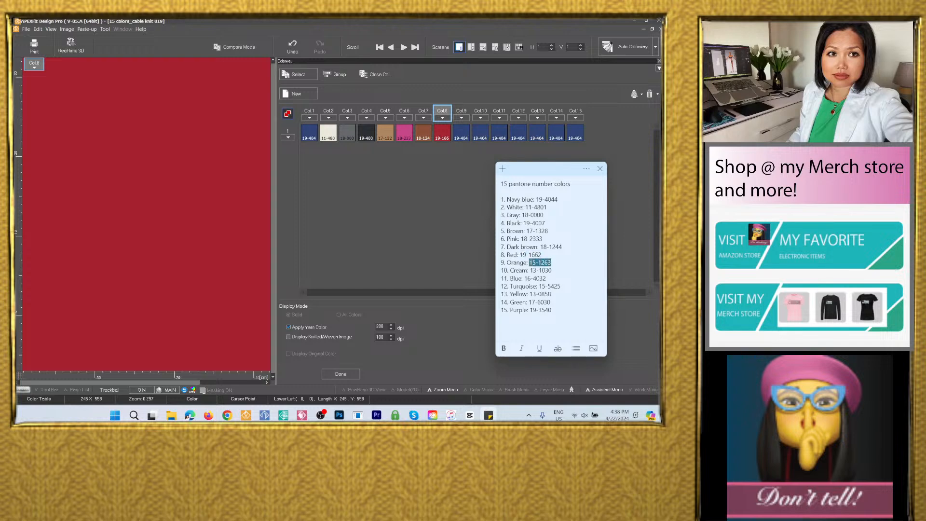
pyautogui.click(555, 268)
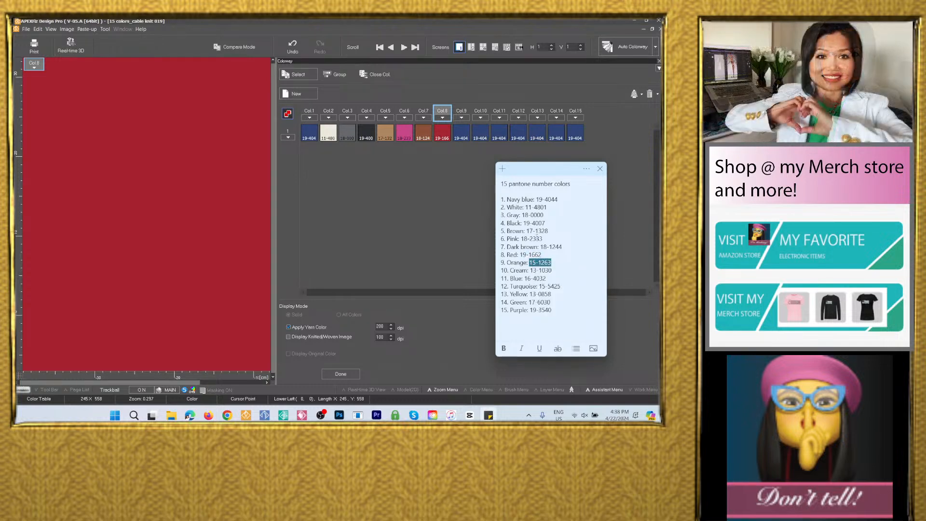
pyautogui.doubleClick(464, 134)
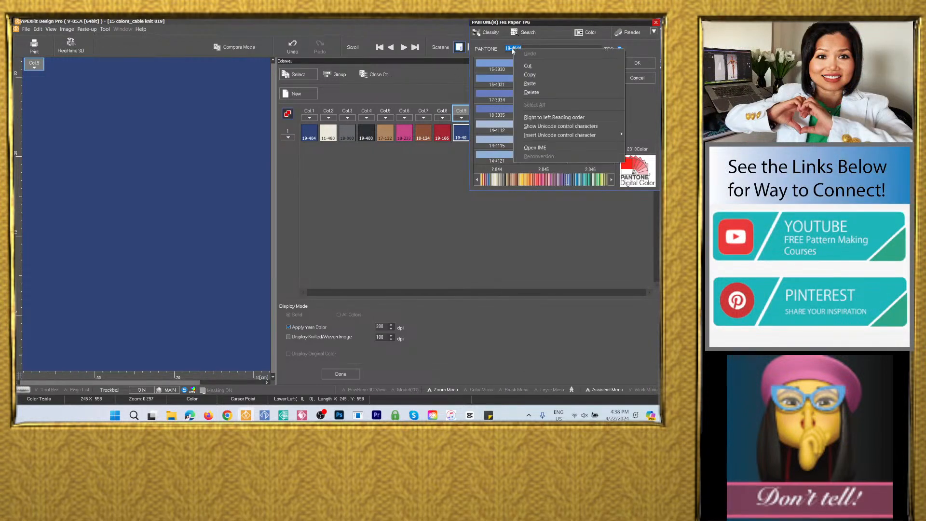
pyautogui.click(537, 83)
pyautogui.press('Return')
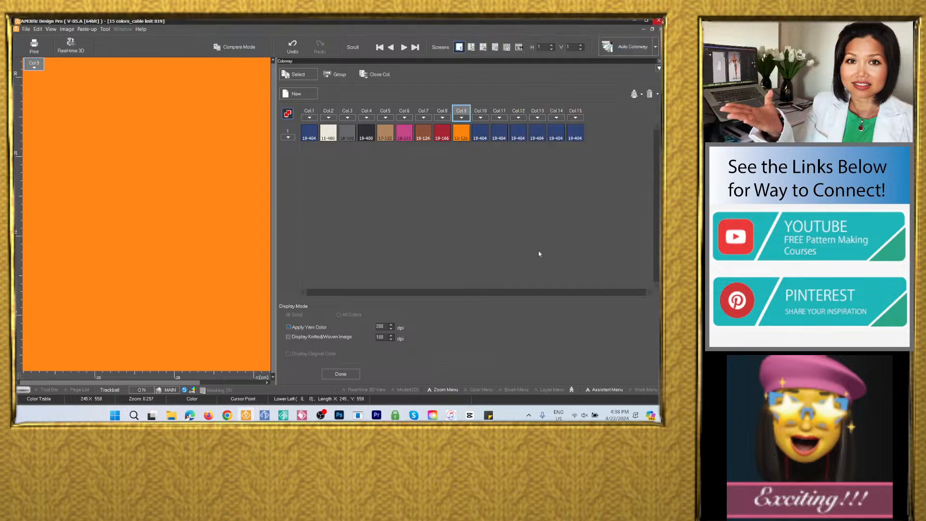
# Copy the cream code 13-1030 from the color note and apply it as the Pantone color of Col.10
pyautogui.click(489, 416)
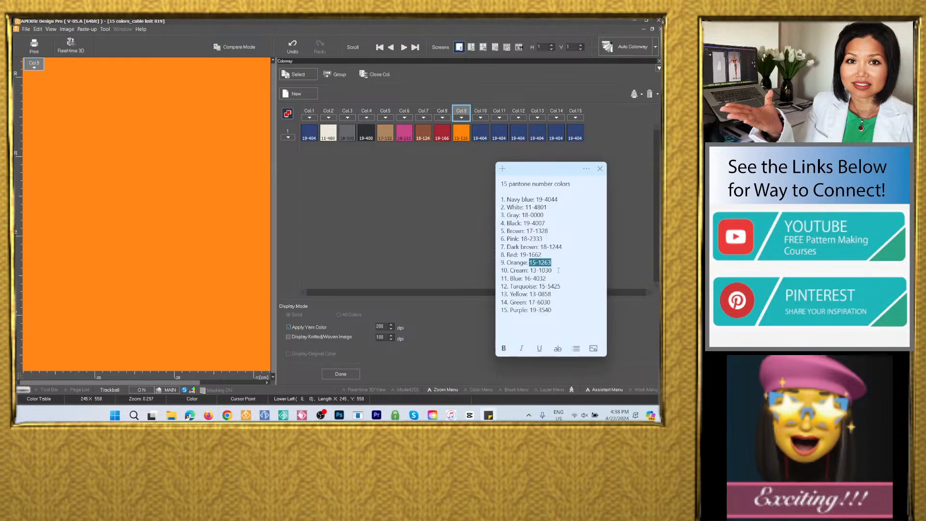
pyautogui.moveTo(553, 271); pyautogui.dragTo(531, 270)
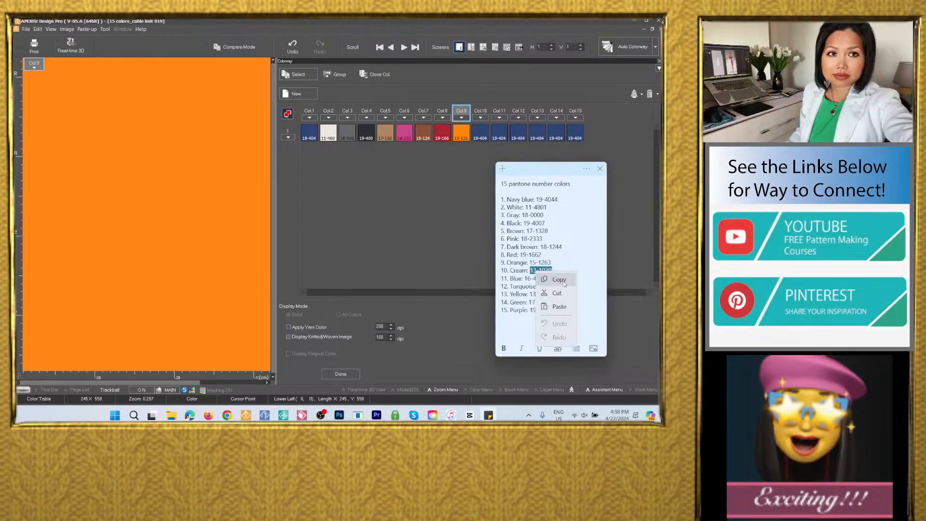
pyautogui.doubleClick(489, 132)
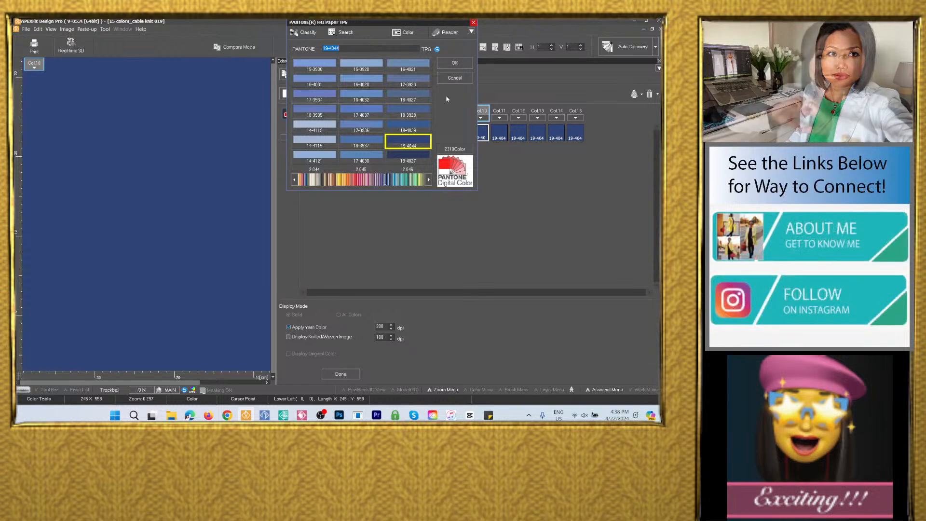
pyautogui.rightClick(334, 50)
pyautogui.click(359, 84)
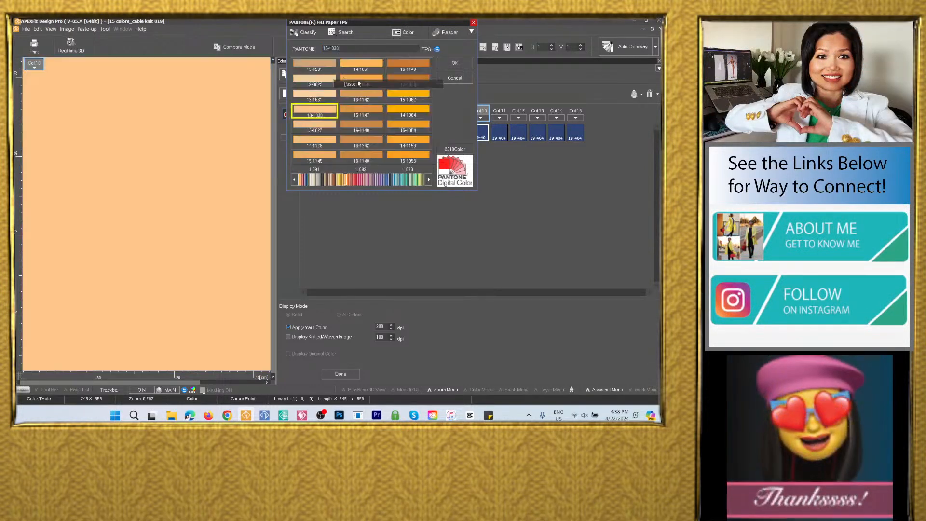
pyautogui.click(455, 62)
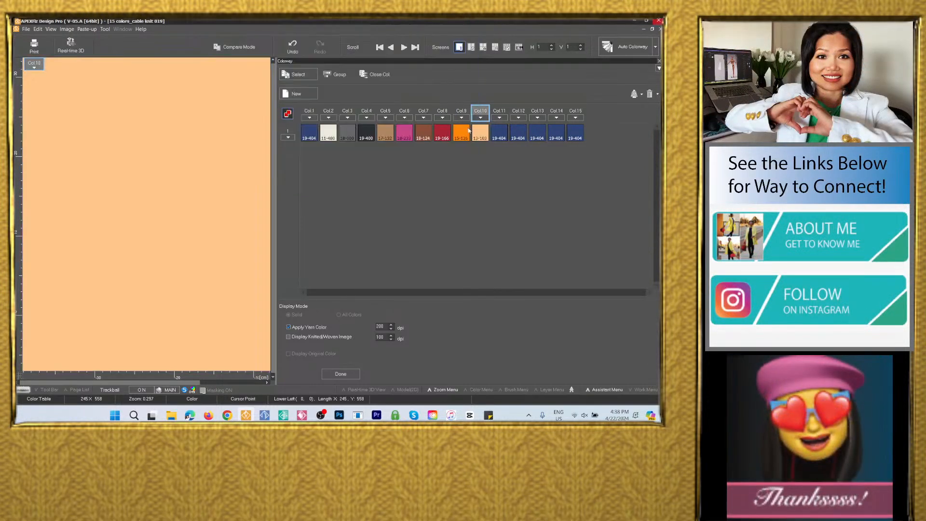
# Copy the blue code 16-4032 from the color note and apply it as the Pantone color of Col.11
pyautogui.click(488, 415)
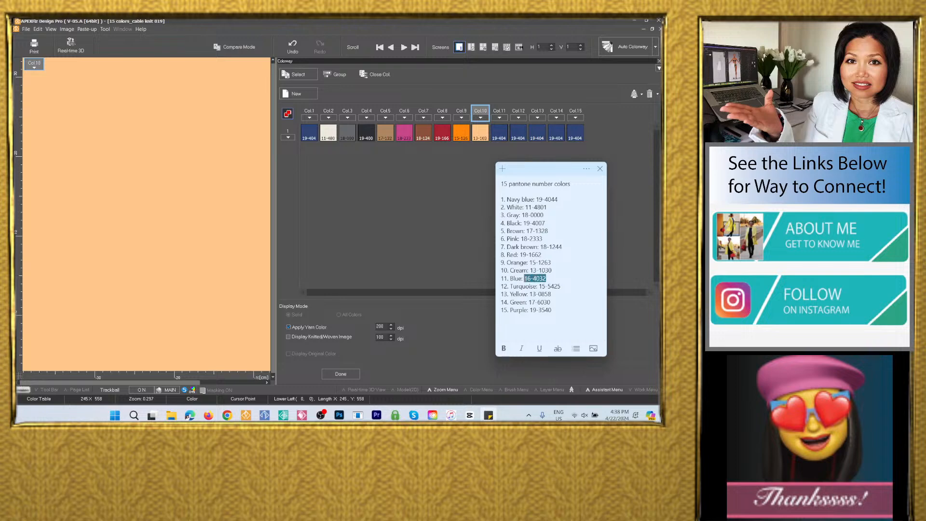
pyautogui.rightClick(534, 279)
pyautogui.click(546, 285)
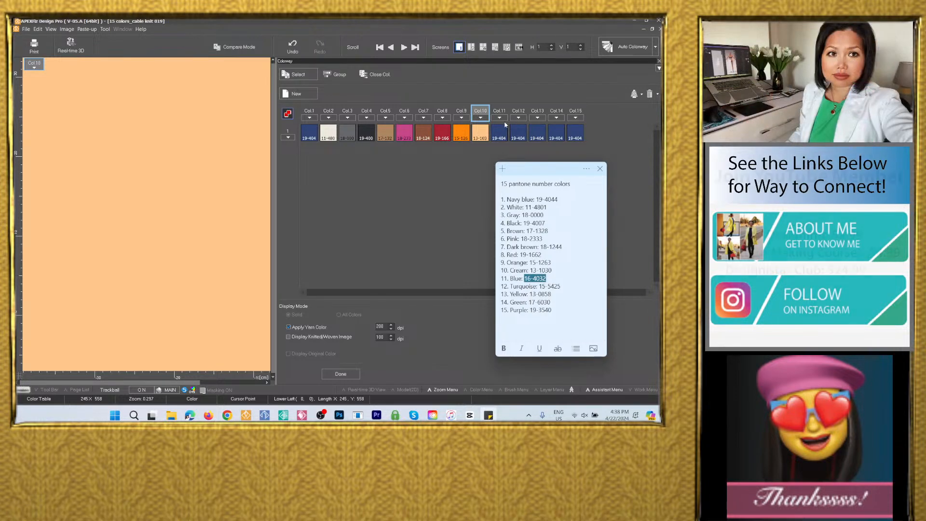
pyautogui.click(500, 132)
pyautogui.doubleClick(500, 132)
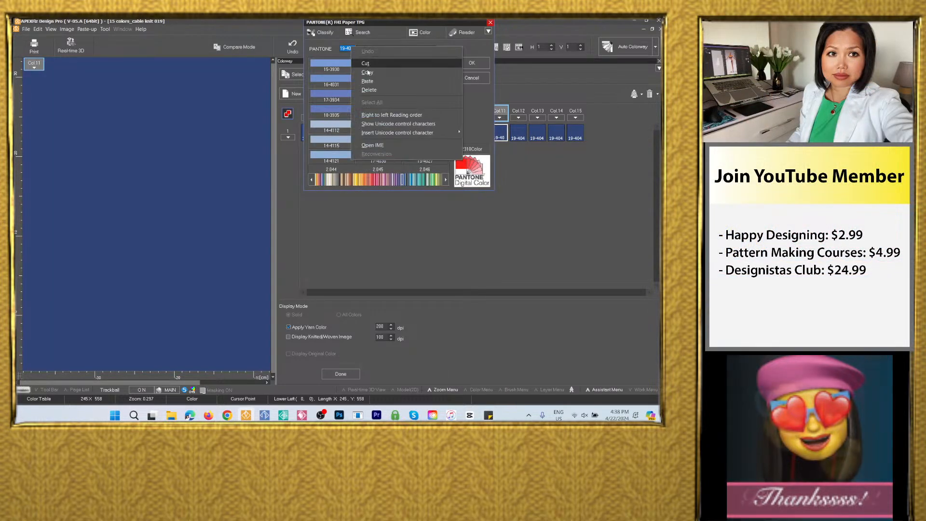
pyautogui.click(367, 81)
pyautogui.click(470, 63)
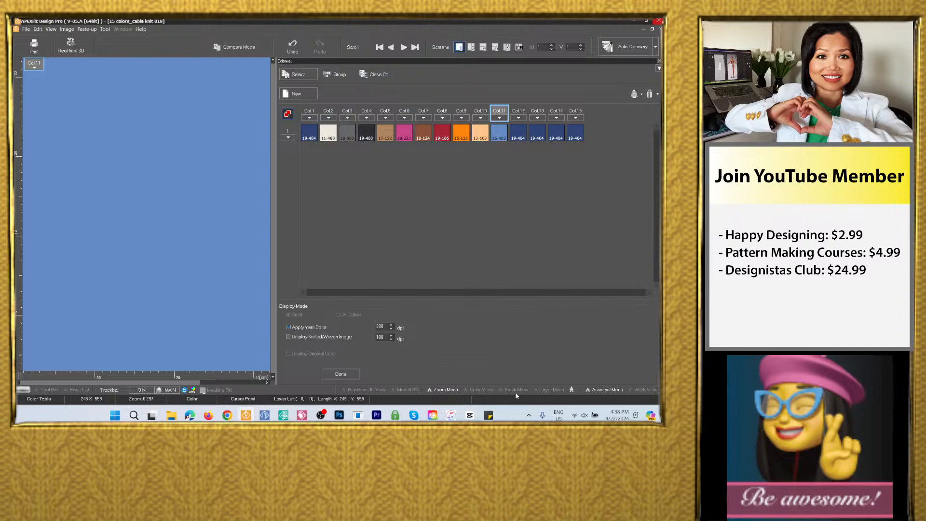
# Copy the turquoise code 15-5425 from the color note and apply it as the Pantone color of Col.12
pyautogui.click(488, 416)
pyautogui.moveTo(561, 287); pyautogui.dragTo(540, 287)
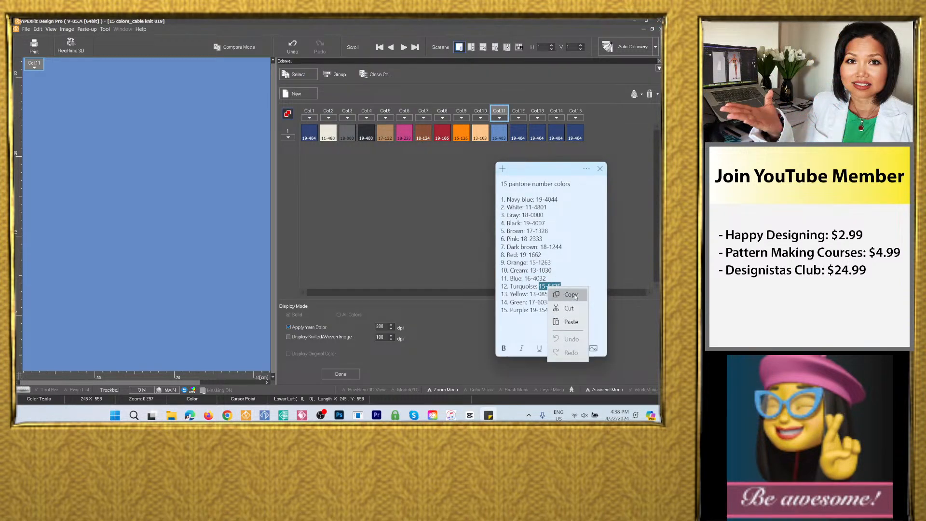
pyautogui.doubleClick(523, 132)
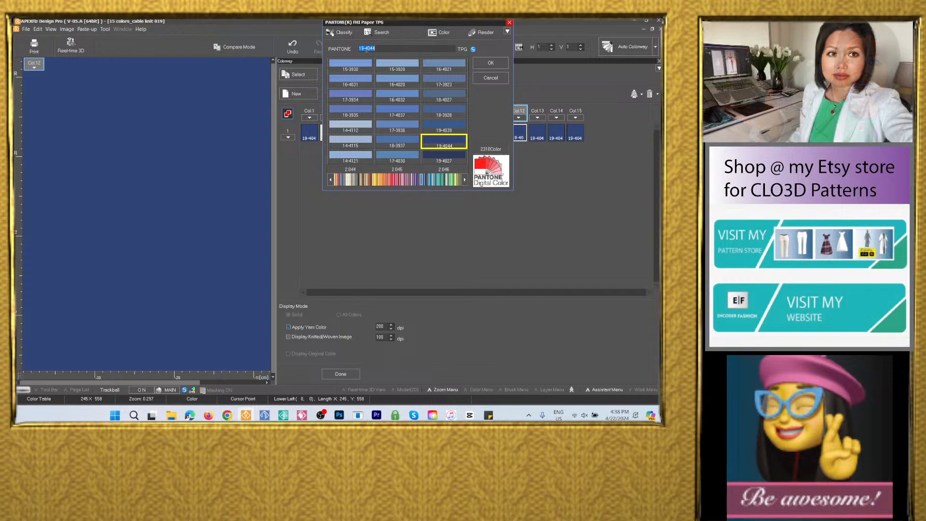
pyautogui.rightClick(375, 50)
pyautogui.click(383, 83)
pyautogui.click(490, 63)
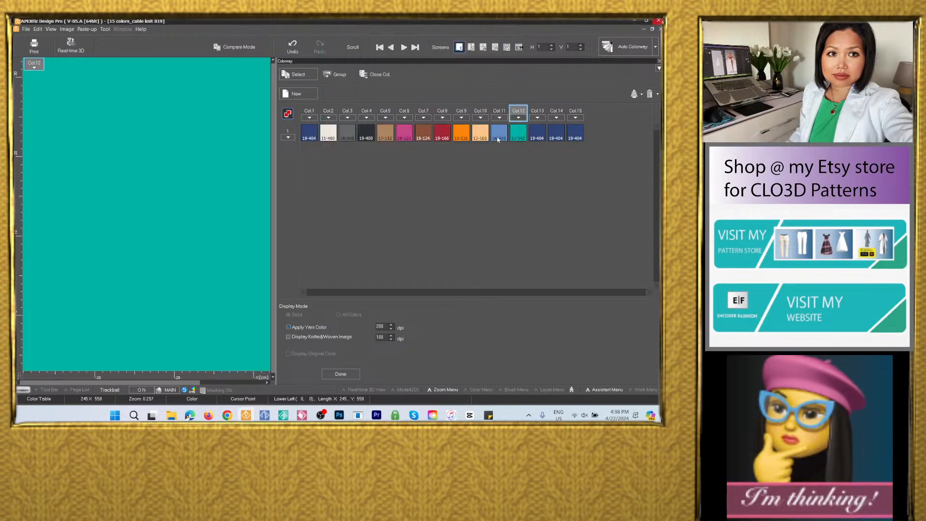
# Copy the yellow code 13-0858 from the color note and apply it as the Pantone color of Col.13
pyautogui.click(490, 416)
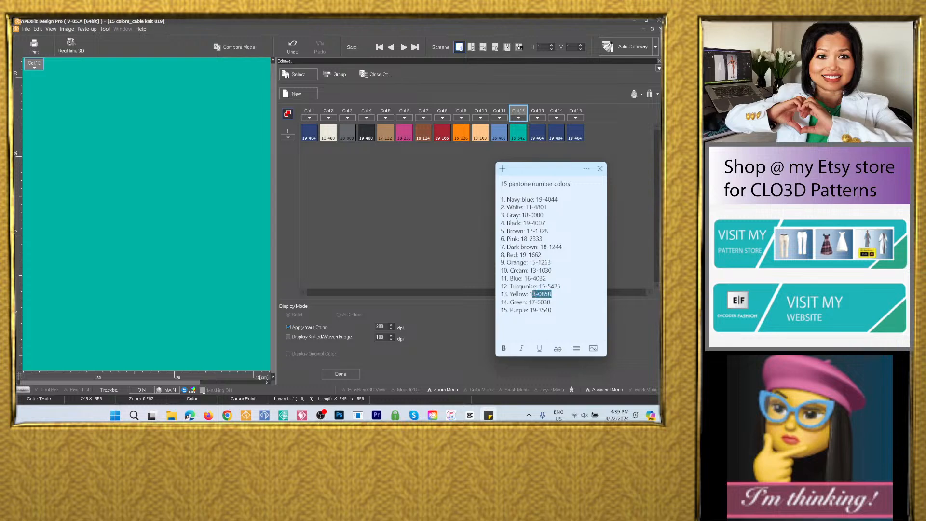
pyautogui.moveTo(532, 294); pyautogui.dragTo(530, 294)
pyautogui.rightClick(537, 295)
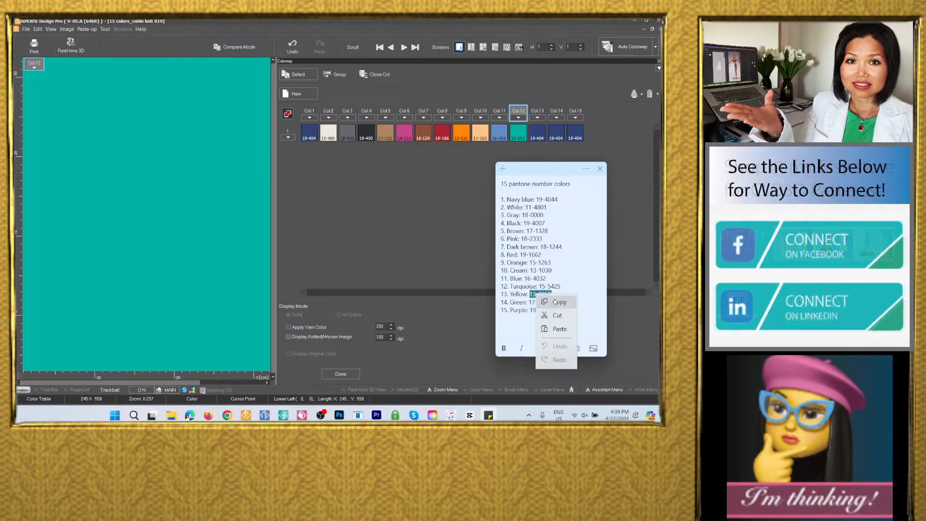
pyautogui.doubleClick(539, 131)
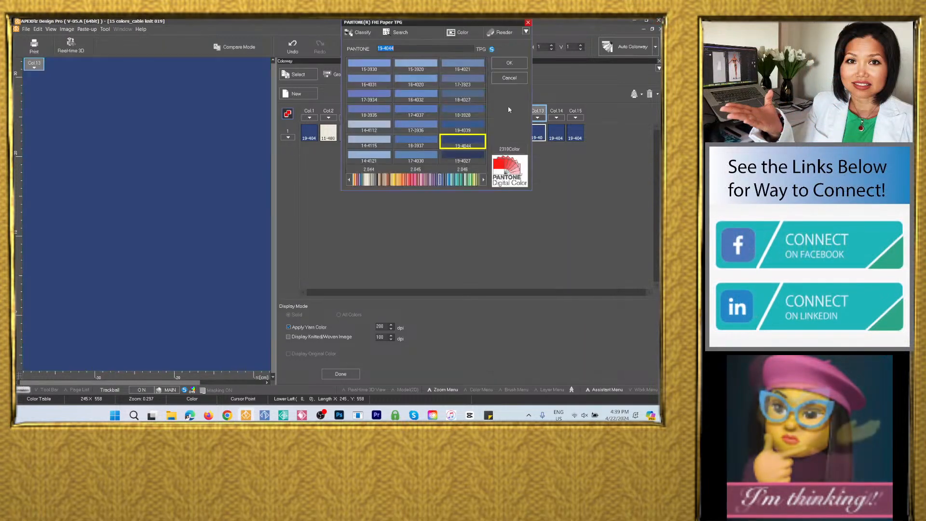
pyautogui.rightClick(390, 49)
pyautogui.click(403, 82)
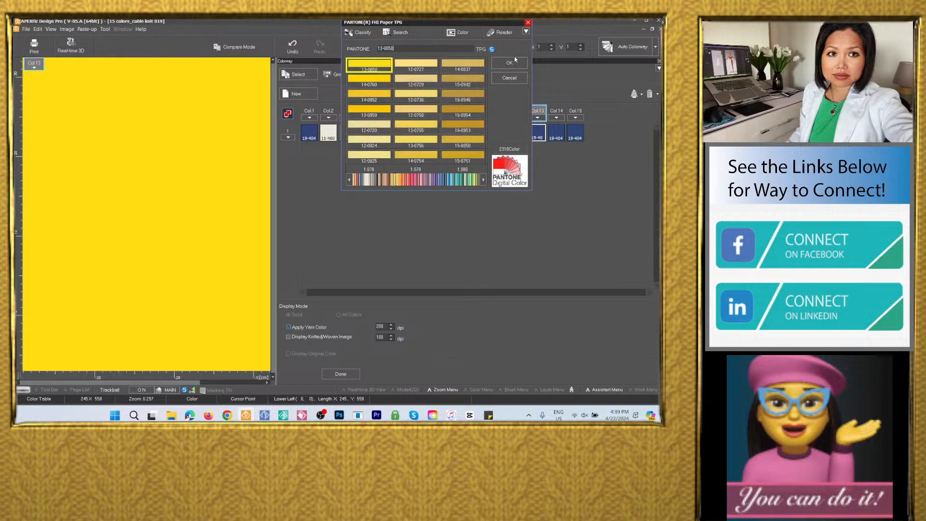
pyautogui.click(510, 65)
# Copy the green code 17-6030 from the color note and apply it as the Pantone color of Col.14
pyautogui.click(488, 415)
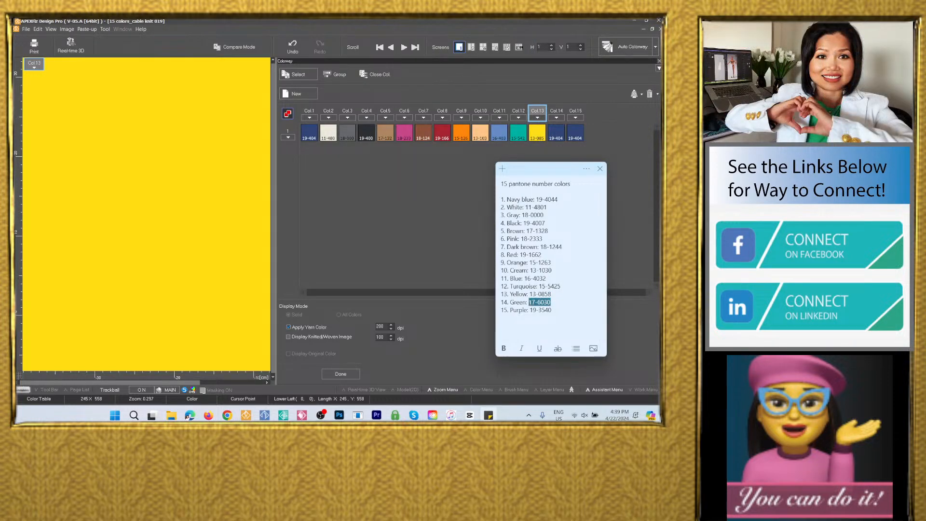
pyautogui.rightClick(540, 302)
pyautogui.click(562, 308)
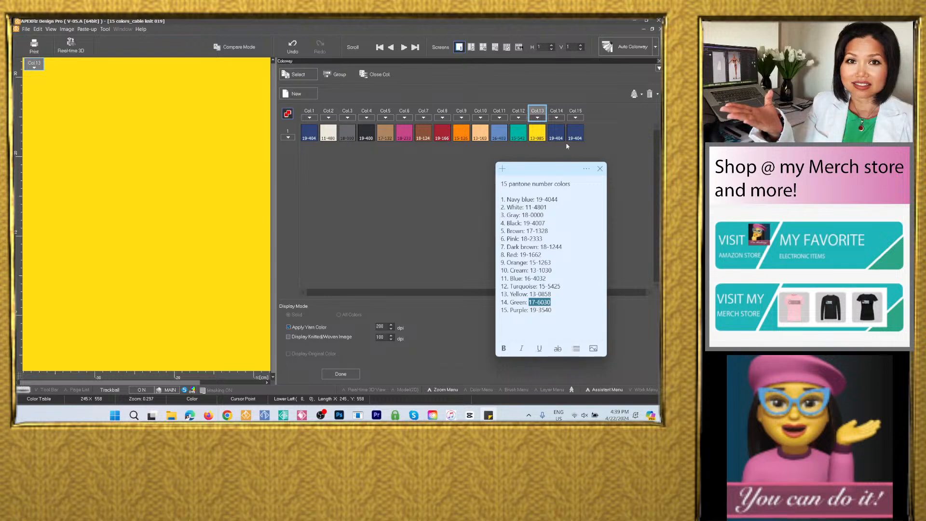
pyautogui.doubleClick(557, 134)
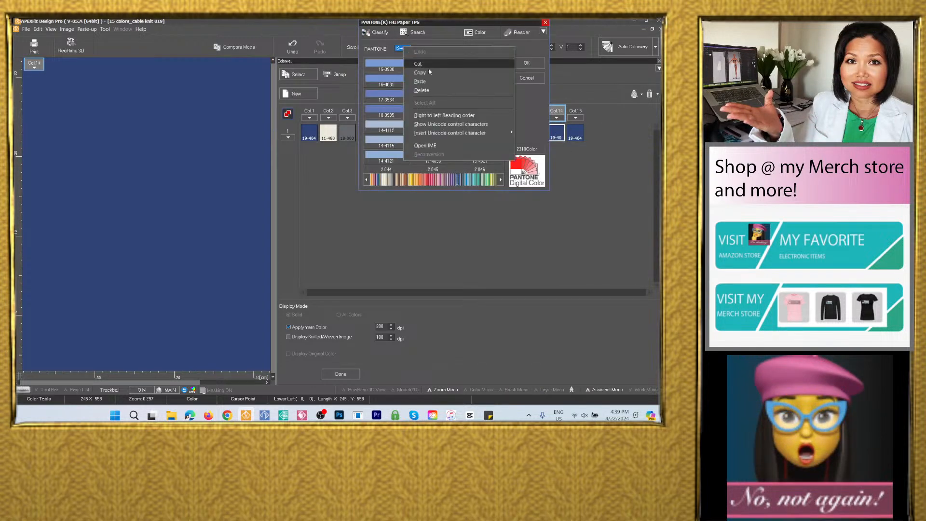
pyautogui.click(420, 81)
pyautogui.press('Return')
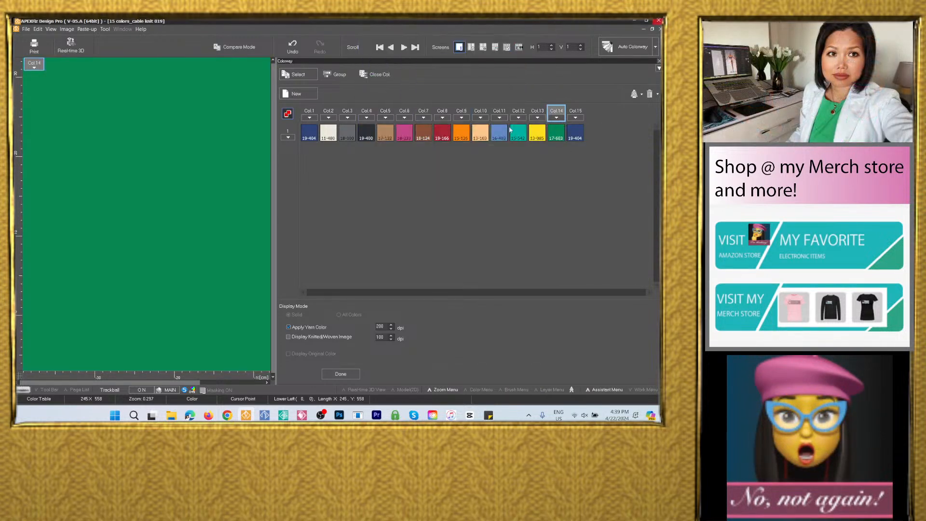
# Copy the purple code 19-3540 from the color note, apply it as the Pantone color of Col.15, and finish the colorway editing
pyautogui.click(489, 415)
pyautogui.moveTo(557, 309); pyautogui.dragTo(530, 310)
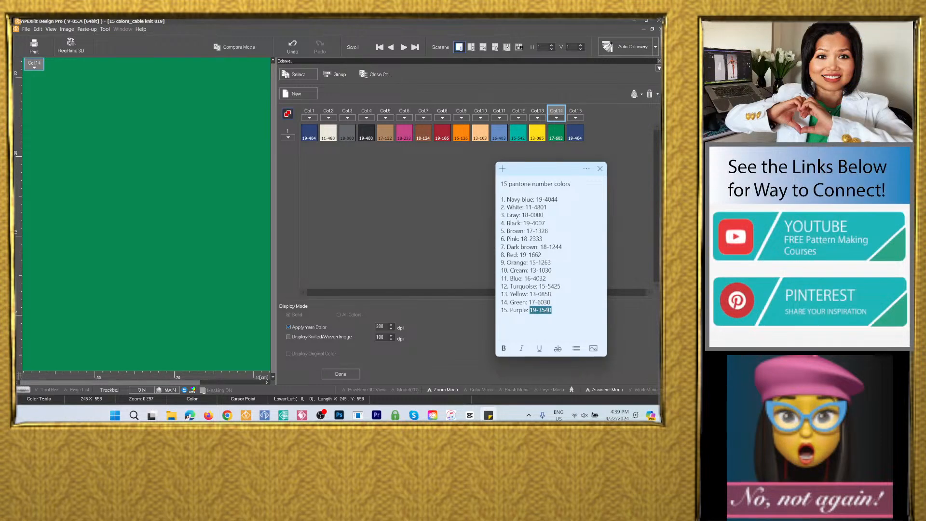
pyautogui.click(571, 319)
pyautogui.doubleClick(575, 134)
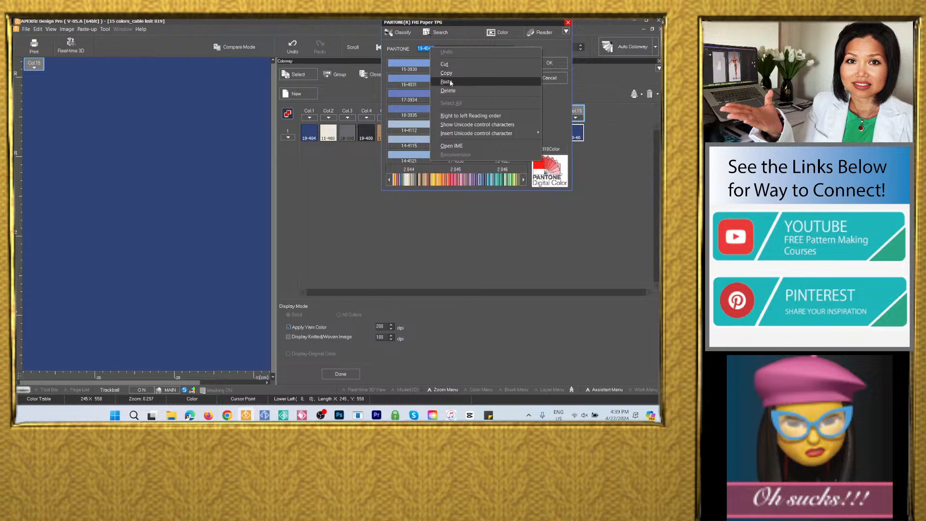
pyautogui.click(450, 82)
pyautogui.press('Return')
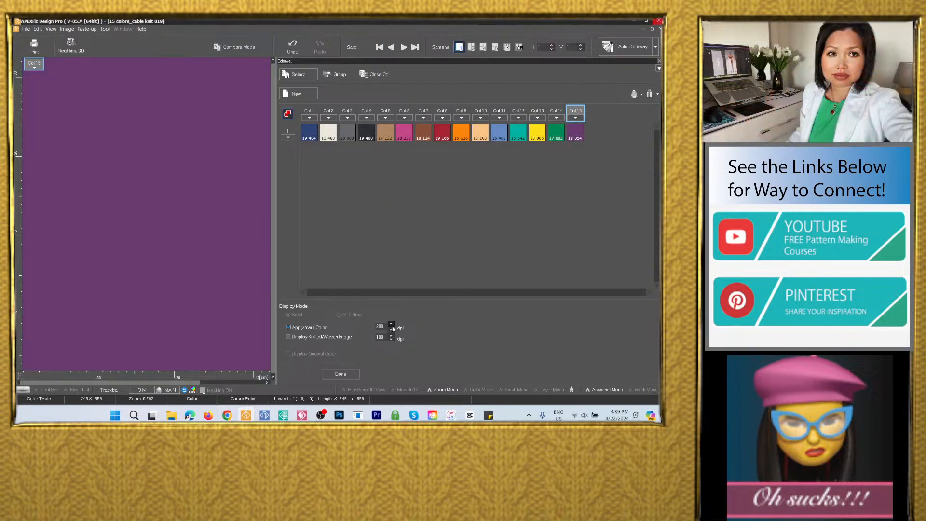
pyautogui.click(352, 376)
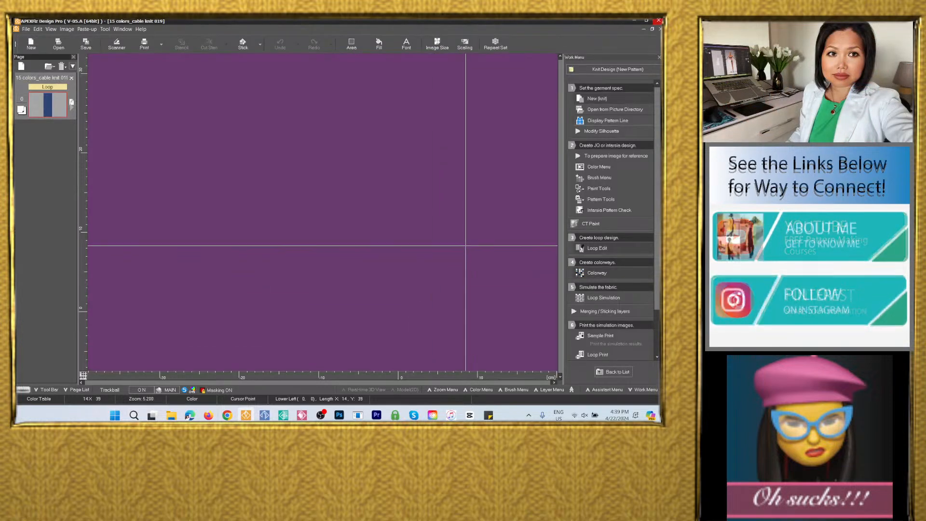
# Run Loop Simulation for the navy Col.1 colorway on a new page, accepting the default yarn setup
pyautogui.click(610, 299)
pyautogui.click(344, 241)
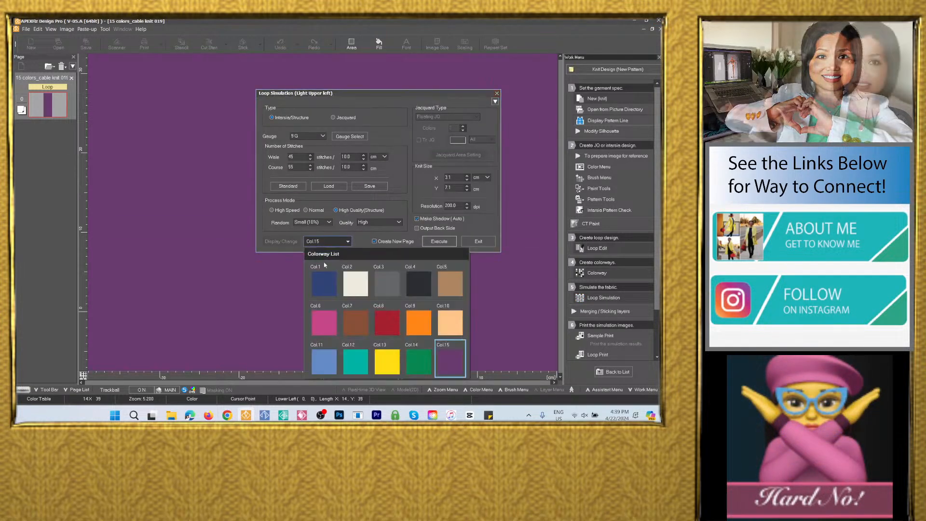
pyautogui.click(321, 276)
pyautogui.click(438, 241)
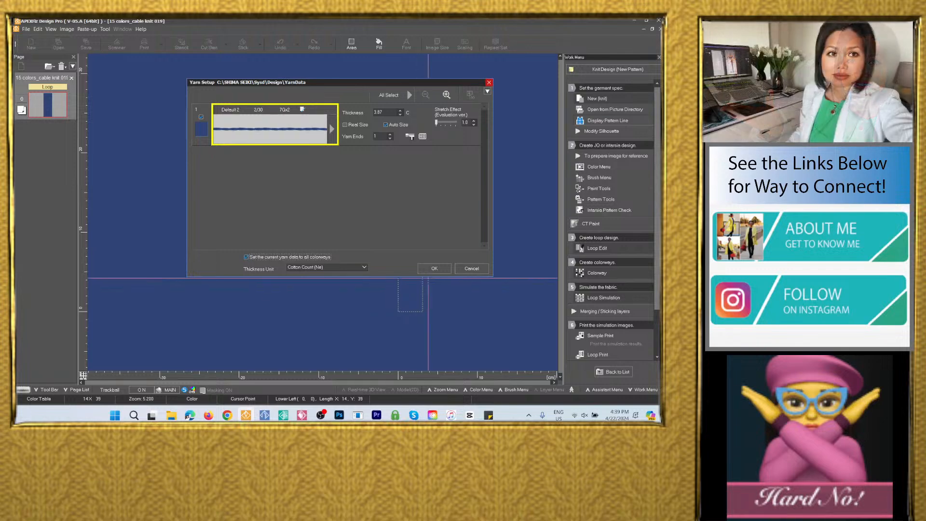
pyautogui.click(434, 268)
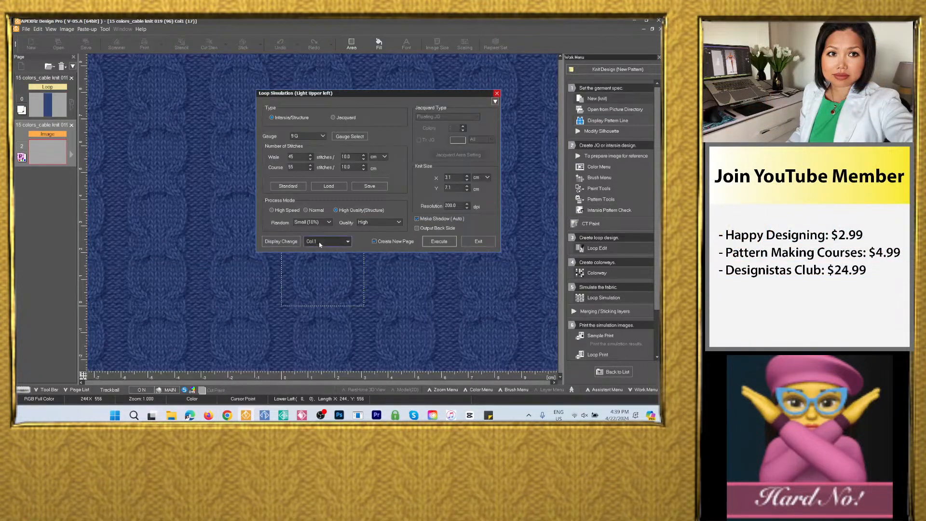
# Simulate the white Col.2 colorway on a new page with the same loop and yarn settings
pyautogui.click(319, 245)
pyautogui.click(356, 283)
pyautogui.click(430, 243)
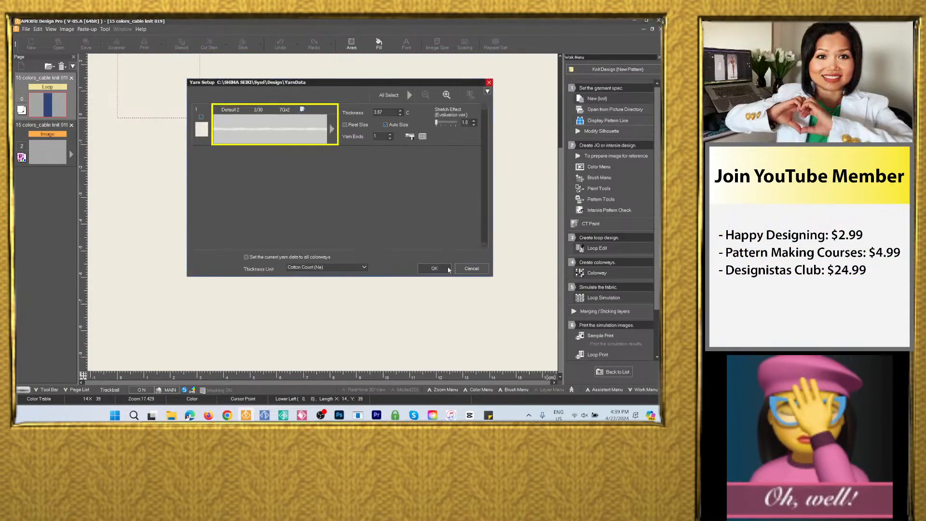
pyautogui.click(448, 269)
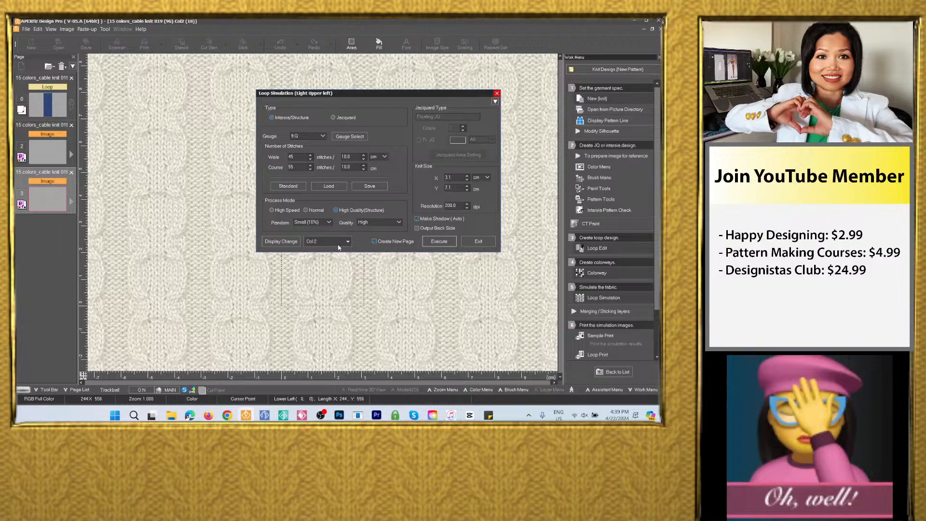
# Simulate the gray Col.3 colorway on a new page with the same loop and yarn settings
pyautogui.click(342, 243)
pyautogui.click(395, 283)
pyautogui.click(439, 242)
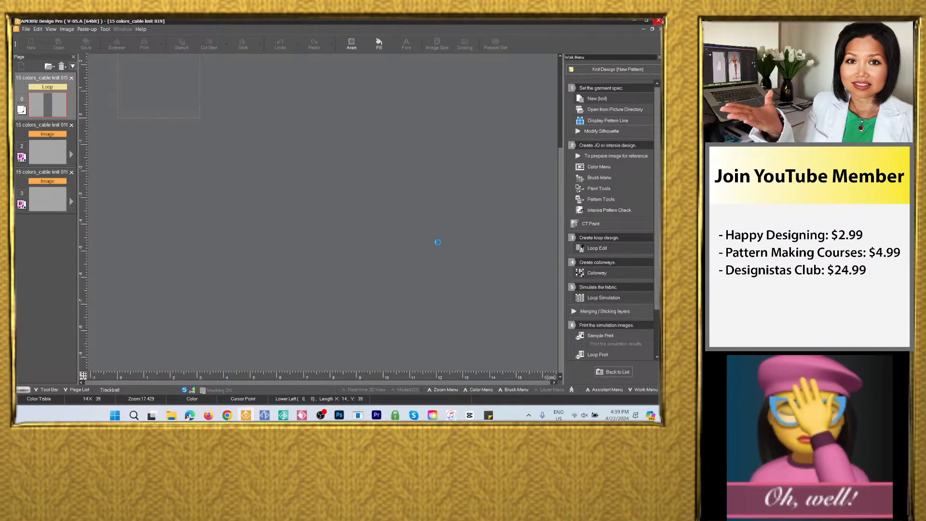
pyautogui.click(437, 267)
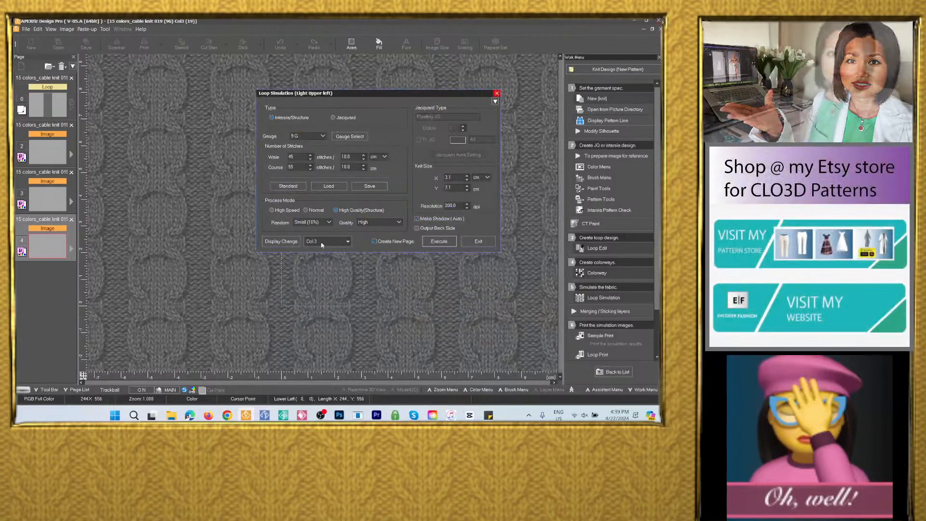
# Simulate the black Col.4 colorway on a new page with the same loop and yarn settings
pyautogui.click(322, 242)
pyautogui.click(418, 283)
pyautogui.click(439, 242)
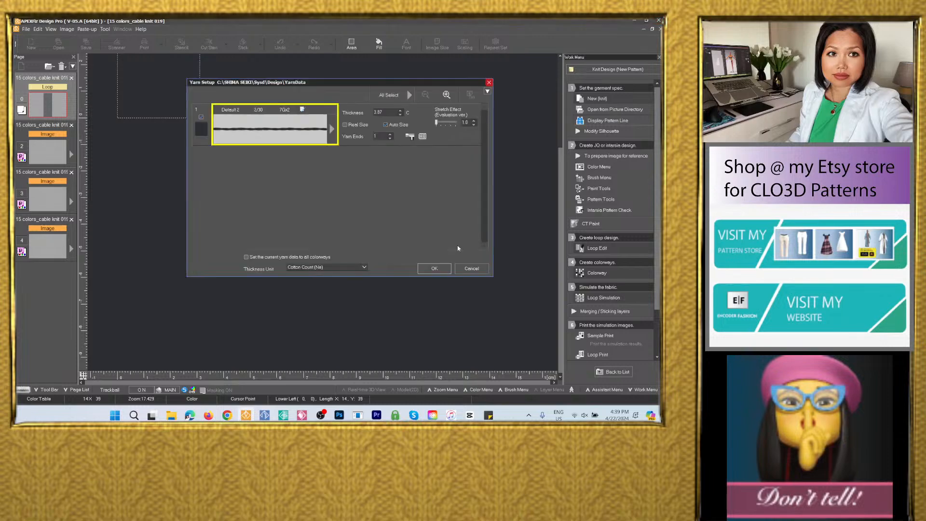
pyautogui.click(448, 269)
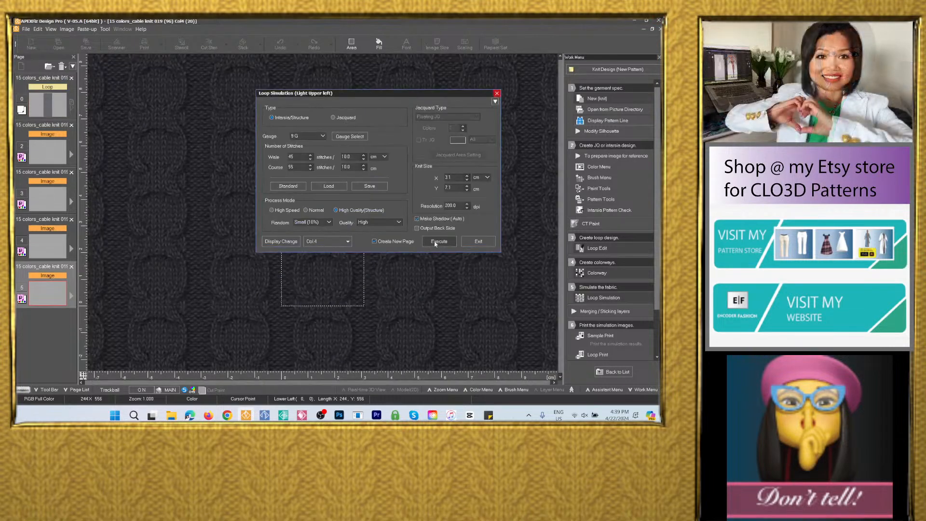
# Simulate the brown Col.5 colorway on a new page with the same loop and yarn settings
pyautogui.click(333, 244)
pyautogui.click(441, 283)
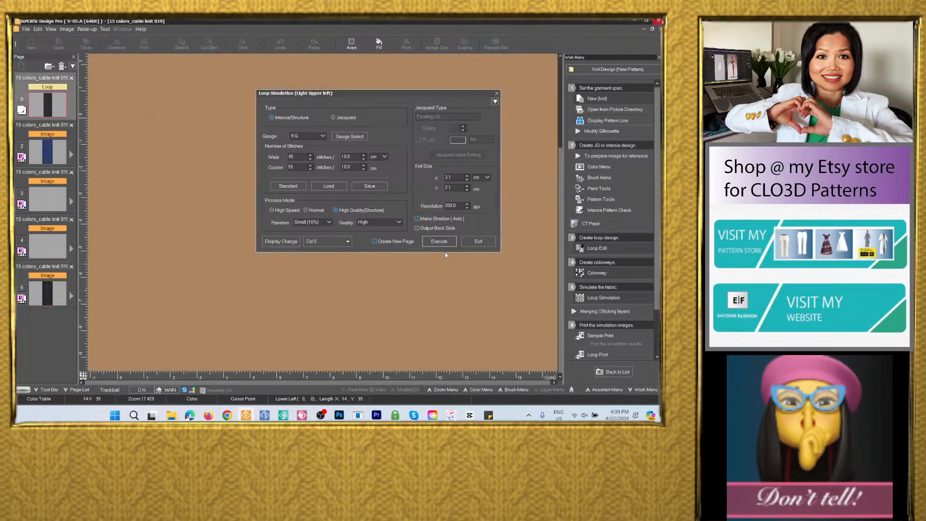
pyautogui.click(439, 241)
pyautogui.click(440, 268)
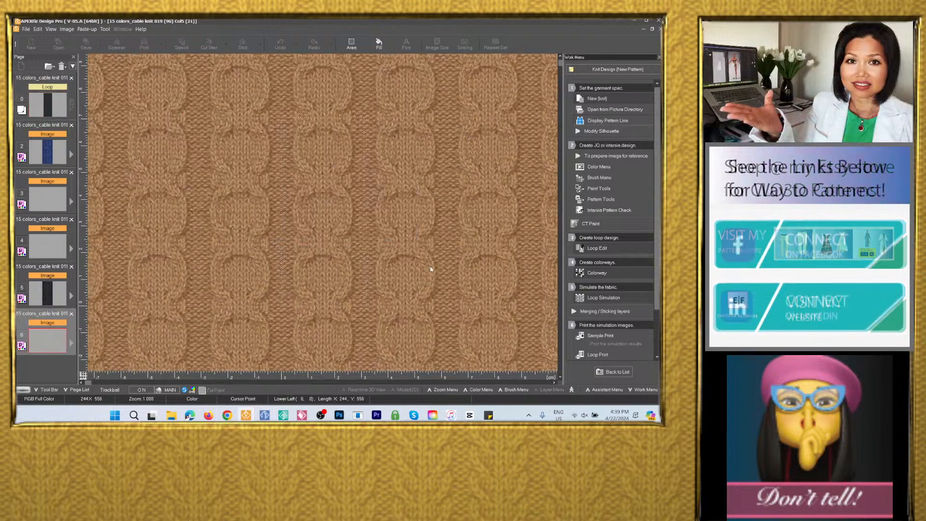
# Simulate the pink Col.6 colorway on a new page with the same loop and yarn settings
pyautogui.click(340, 241)
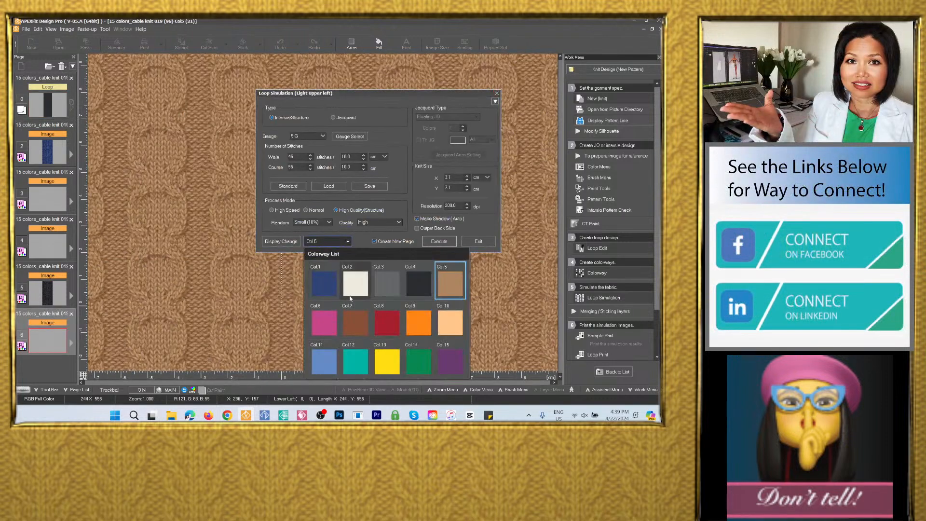
pyautogui.click(323, 328)
pyautogui.click(439, 241)
pyautogui.click(443, 269)
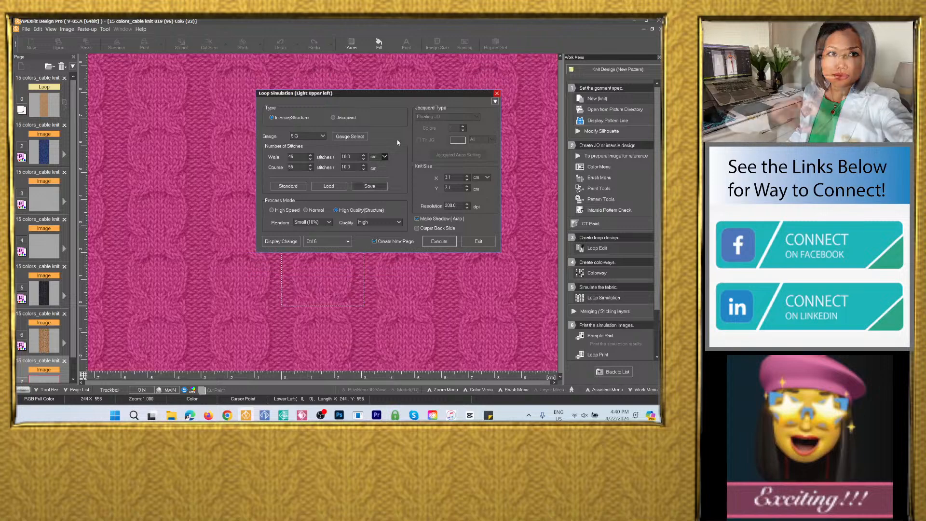
# Simulate the dark brown Col.7 colorway on a new page with the same loop and yarn settings
pyautogui.moveTo(393, 95); pyautogui.dragTo(445, 90)
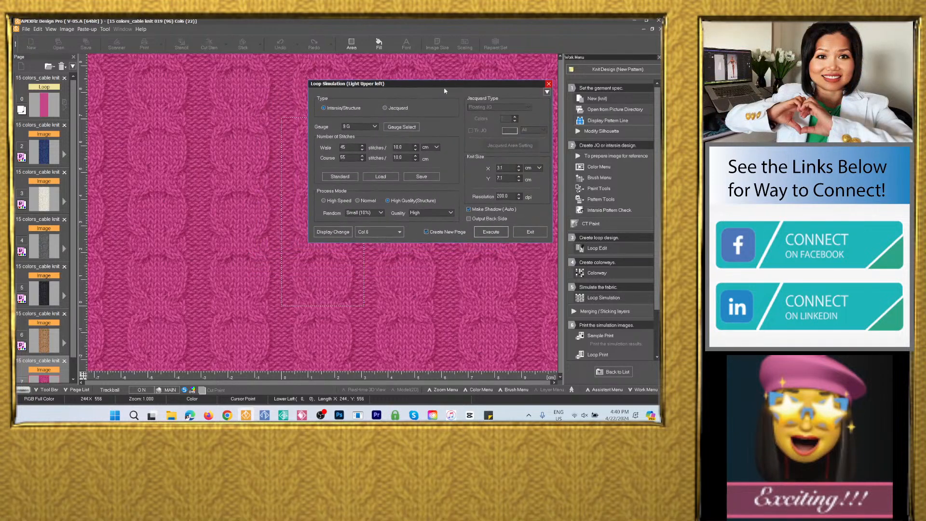
pyautogui.click(375, 230)
pyautogui.click(409, 311)
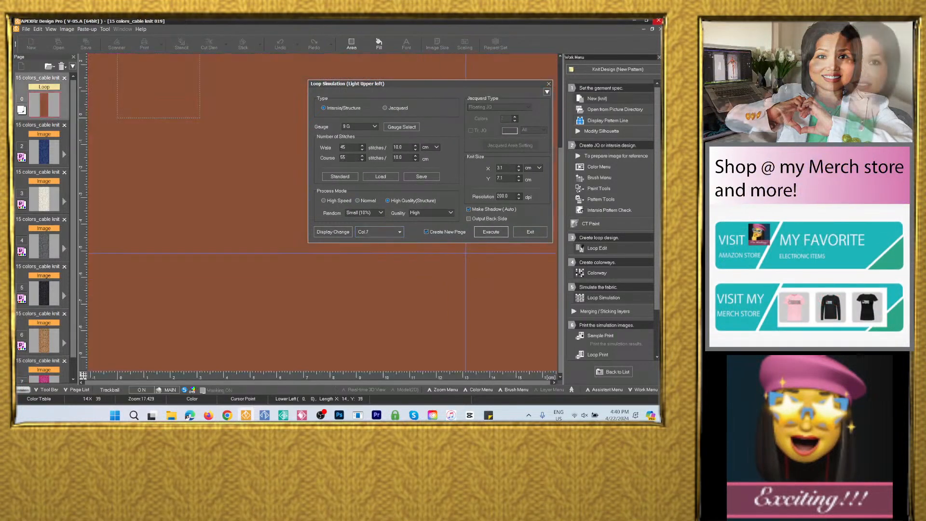
pyautogui.click(490, 232)
pyautogui.click(435, 268)
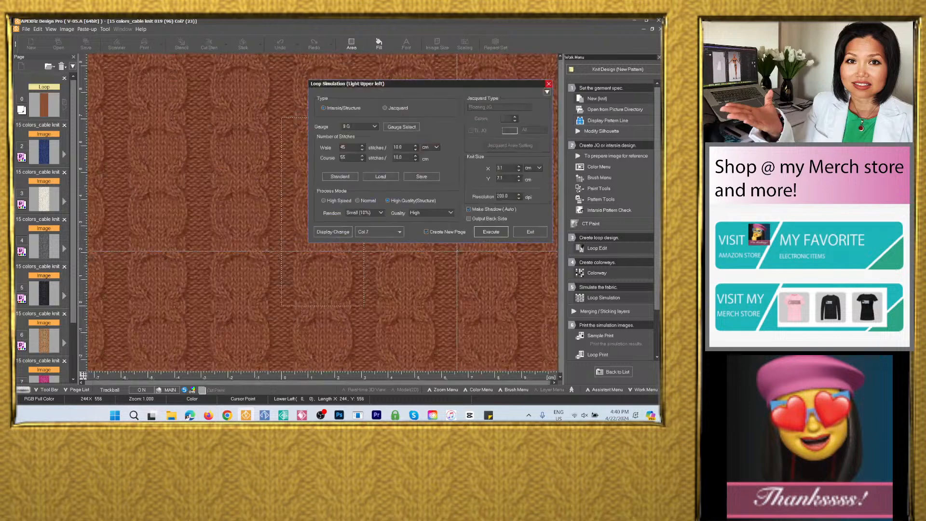
# Simulate the red Col.8 colorway on a new page with the same loop and yarn settings
pyautogui.click(391, 232)
pyautogui.click(441, 310)
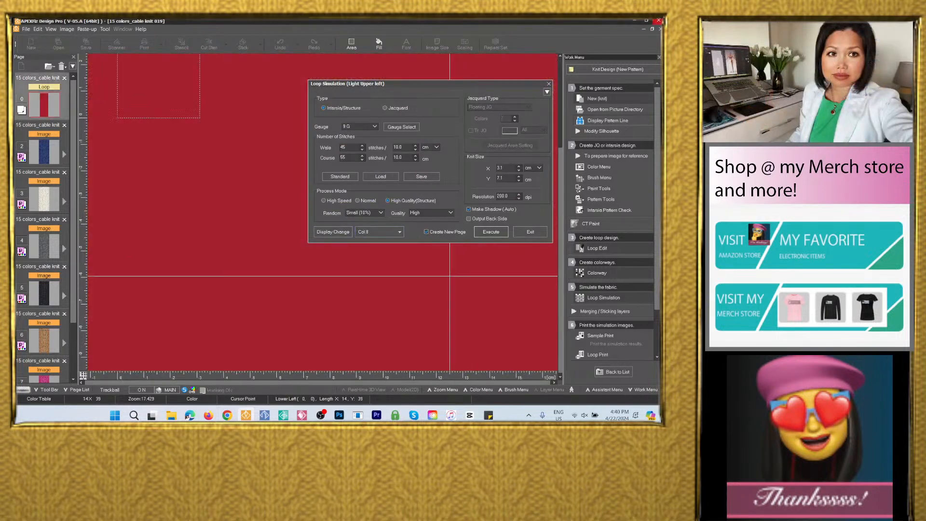
pyautogui.click(491, 232)
pyautogui.click(443, 270)
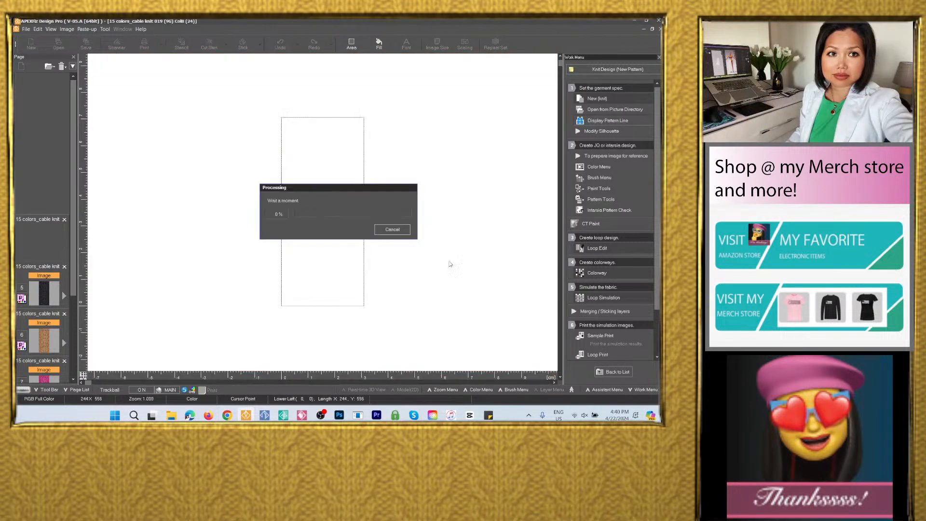
# Simulate the orange Col.9 colorway on a new page with the same loop and yarn settings
pyautogui.click(383, 233)
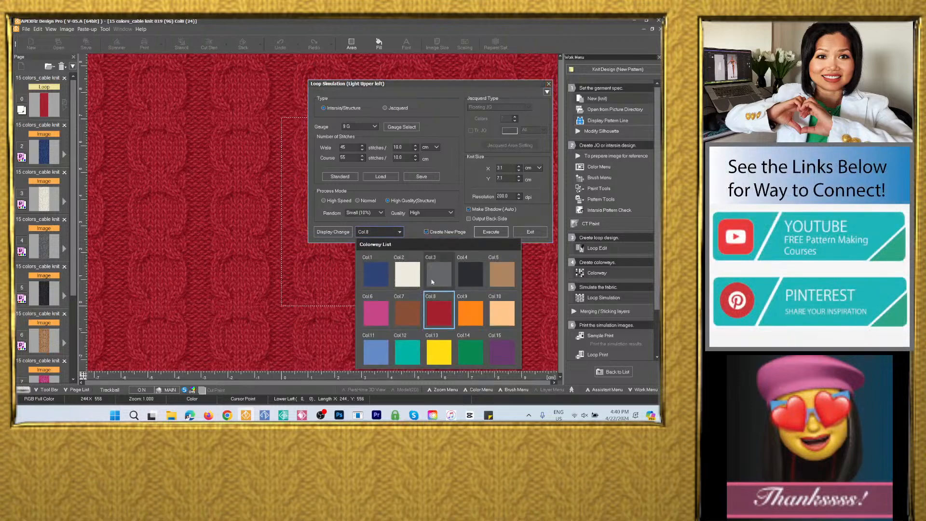
pyautogui.click(470, 316)
pyautogui.click(490, 232)
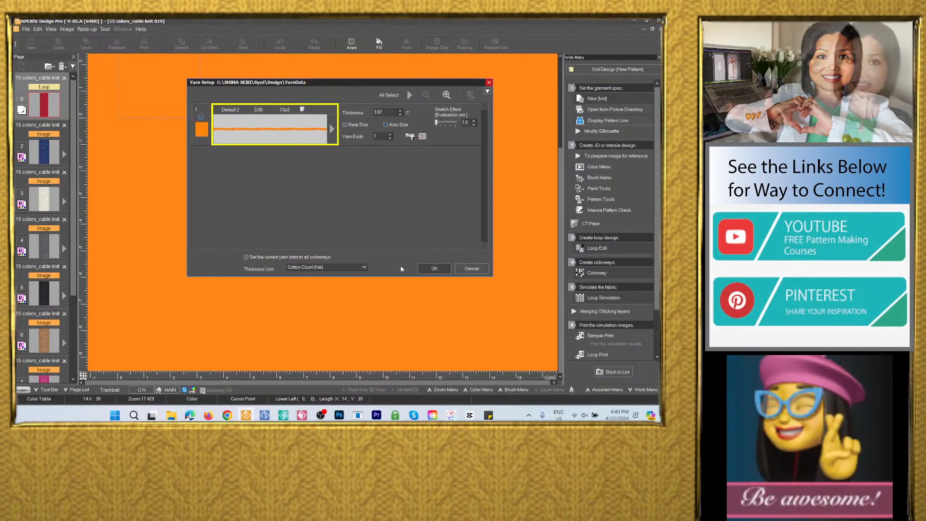
pyautogui.click(438, 269)
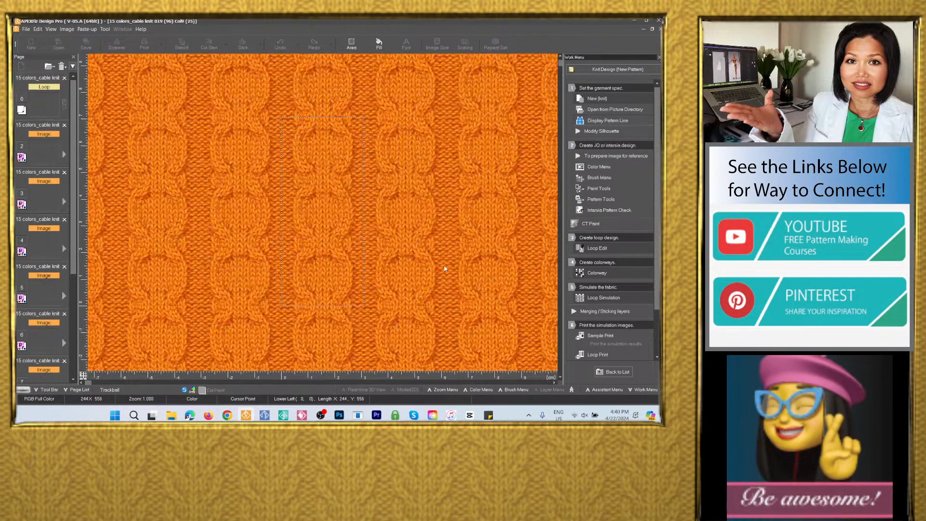
# Simulate the cream Col.10 colorway on a new page with the same loop and yarn settings
pyautogui.click(397, 232)
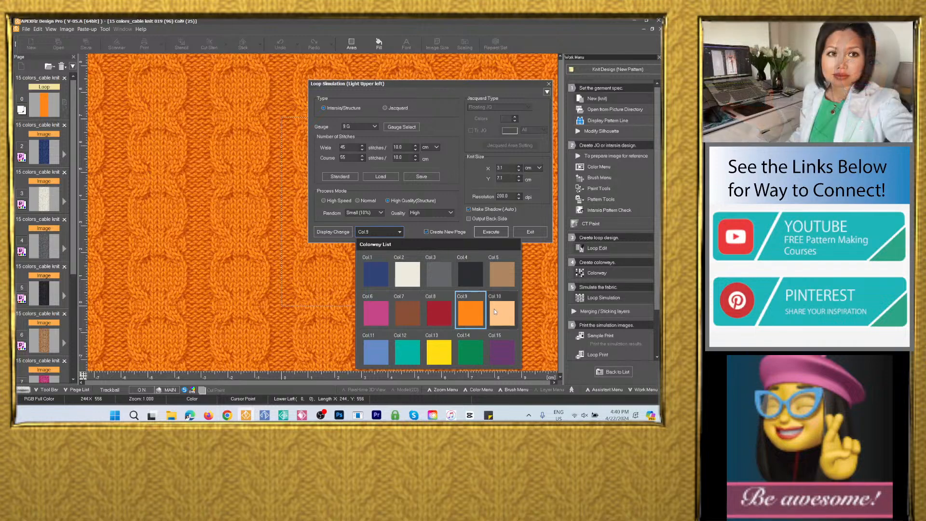
pyautogui.click(494, 309)
pyautogui.click(490, 232)
pyautogui.click(438, 269)
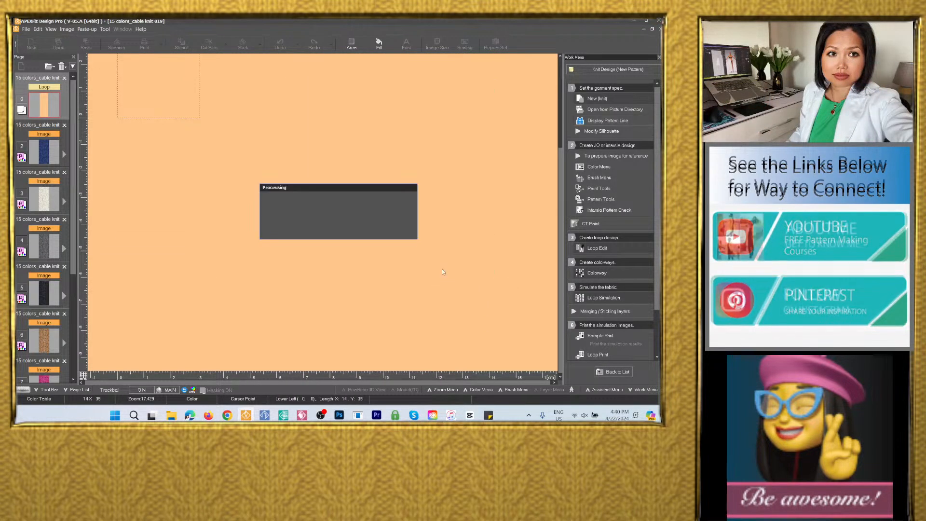
# Simulate the light blue Col.11 colorway on a new page with the same loop and yarn settings
pyautogui.click(399, 232)
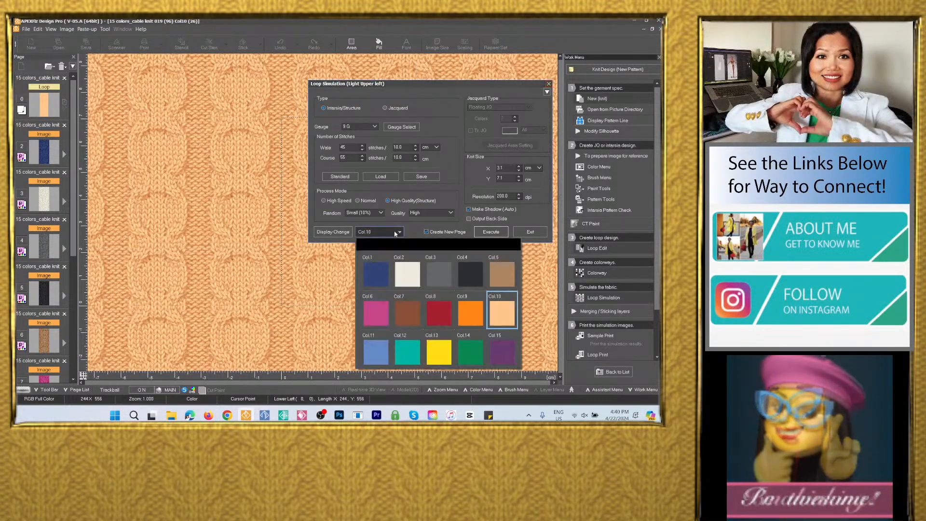
pyautogui.click(376, 351)
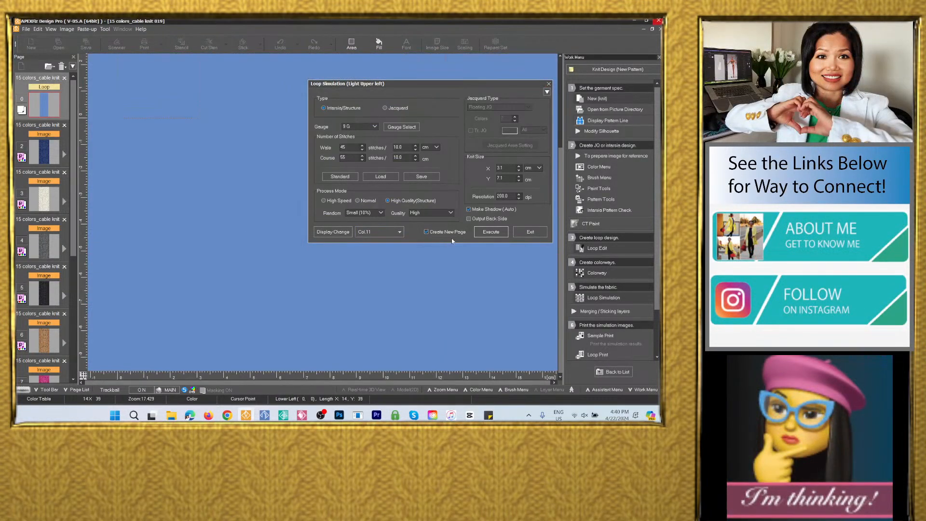
pyautogui.click(491, 232)
pyautogui.click(437, 269)
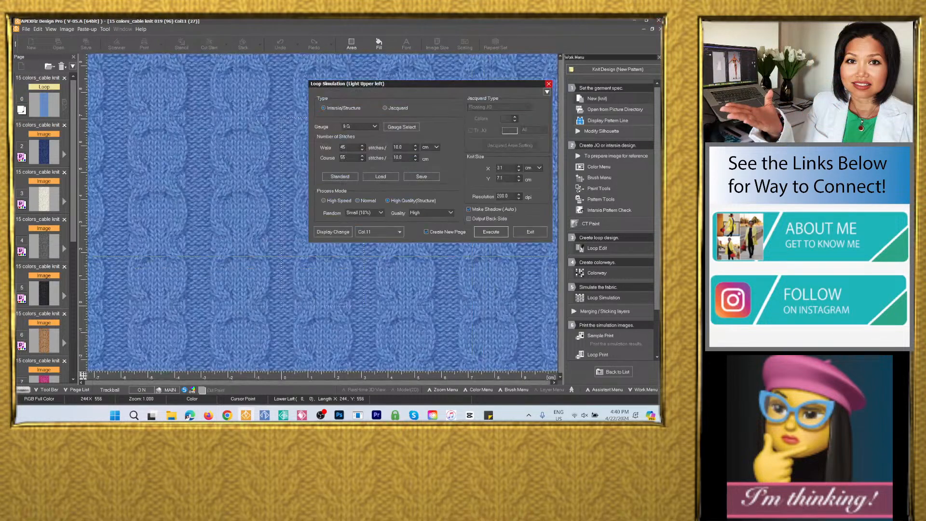
# Simulate the teal Col.12 colorway on a new page with the same loop and yarn settings
pyautogui.click(396, 232)
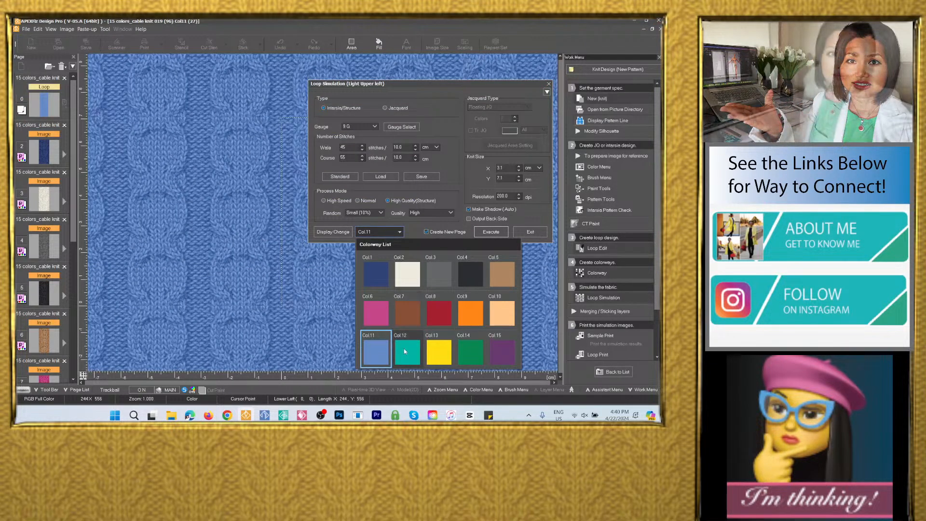
pyautogui.click(404, 348)
pyautogui.click(478, 232)
pyautogui.click(437, 269)
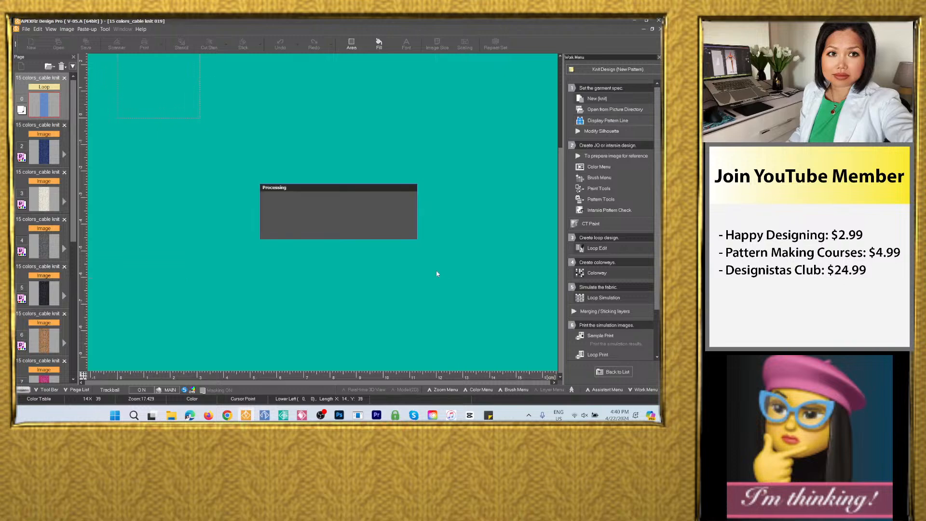
# Simulate the yellow Col.13 colorway on a new page with the same loop and yarn settings
pyautogui.click(398, 232)
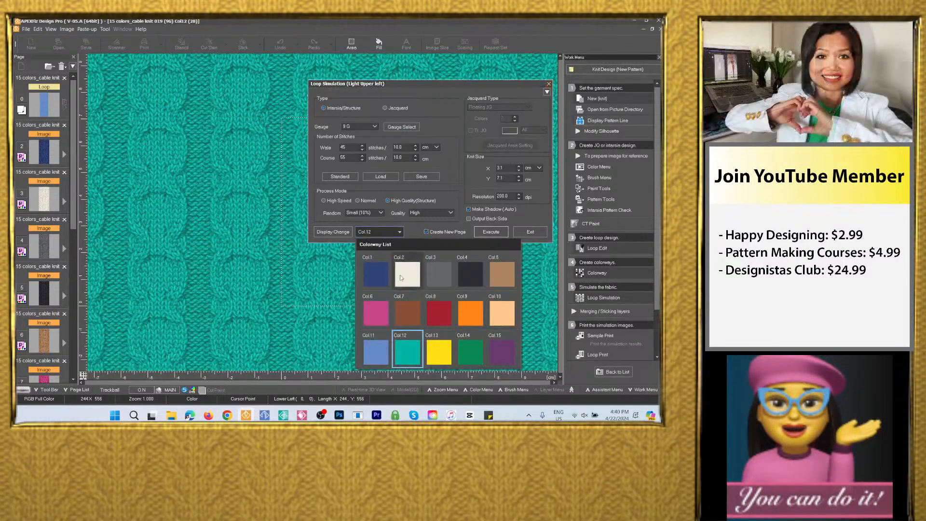
pyautogui.click(437, 350)
pyautogui.click(490, 232)
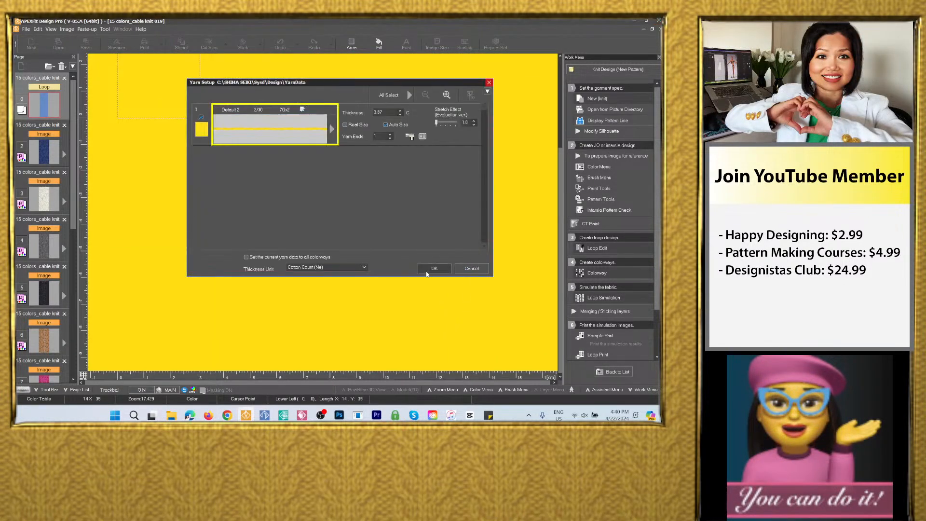
pyautogui.click(434, 269)
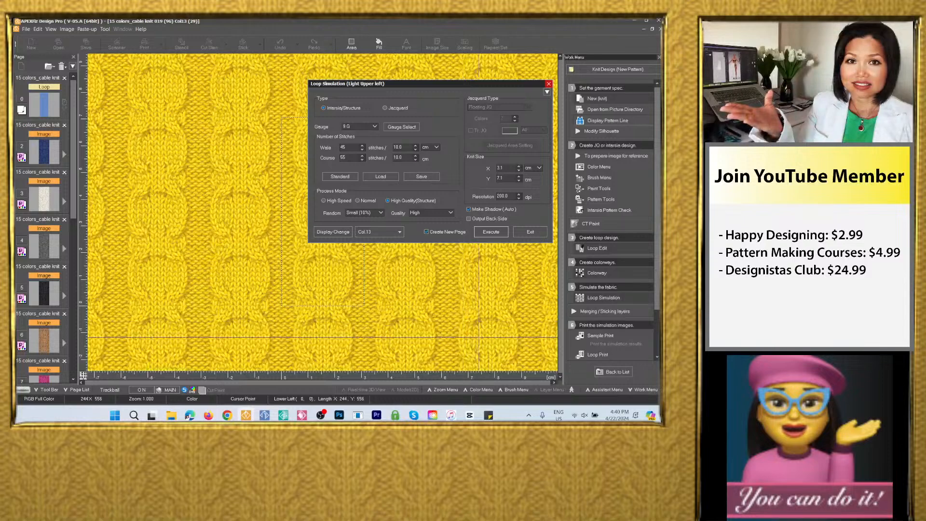
# Simulate the green Col.14 colorway on a new page with the same loop and yarn settings
pyautogui.click(385, 232)
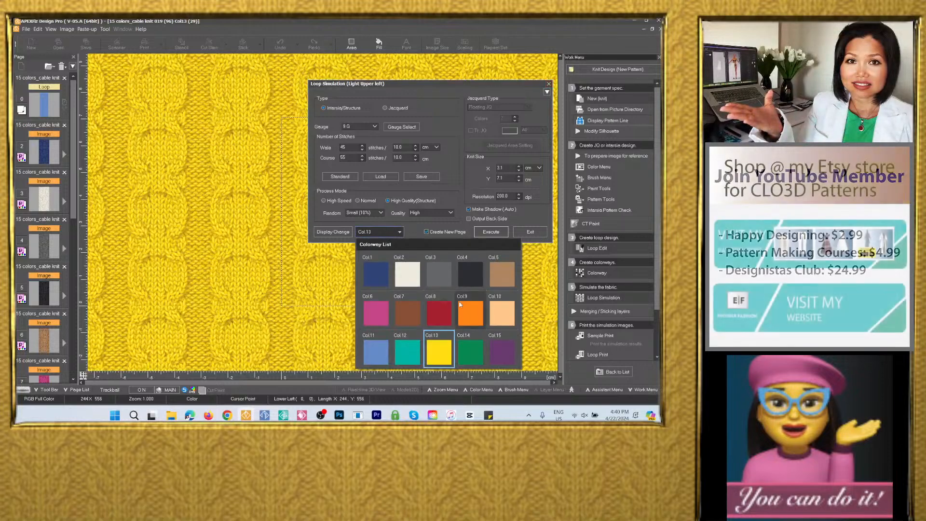
pyautogui.click(463, 350)
pyautogui.click(491, 232)
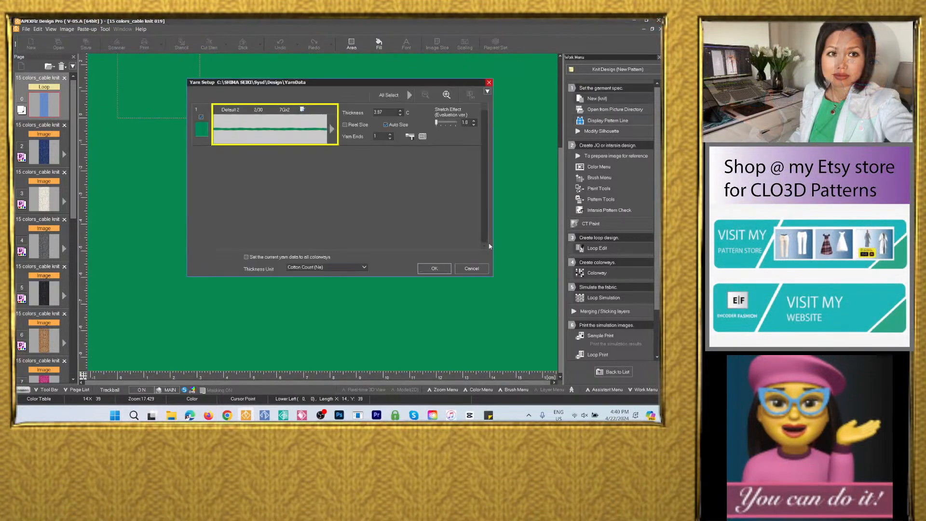
pyautogui.click(434, 268)
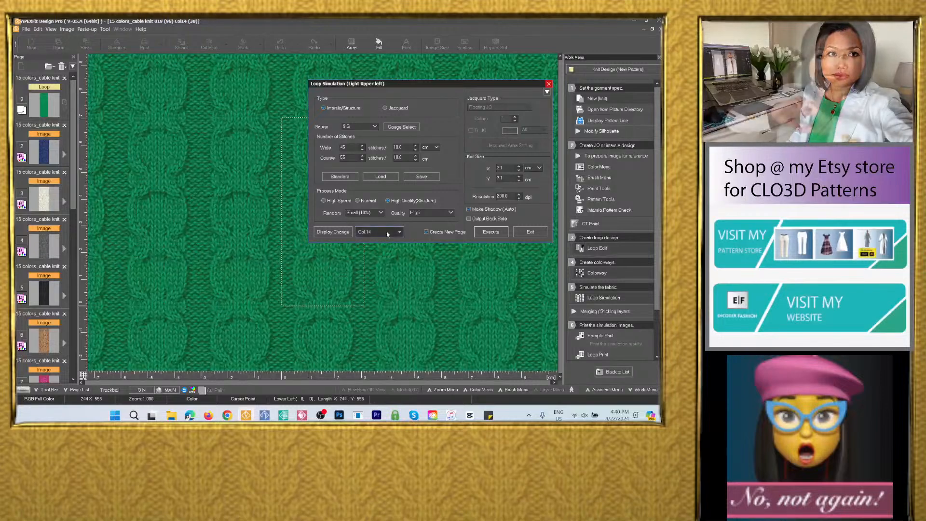
# Simulate the purple Col.15 colorway on a new page with the same settings and leave Loop Simulation
pyautogui.click(385, 232)
pyautogui.click(496, 355)
pyautogui.click(491, 232)
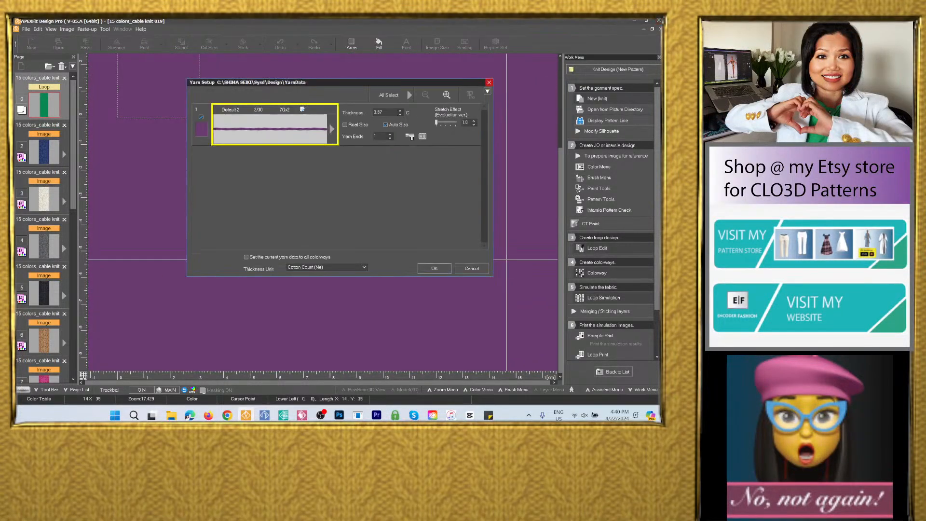
pyautogui.click(436, 268)
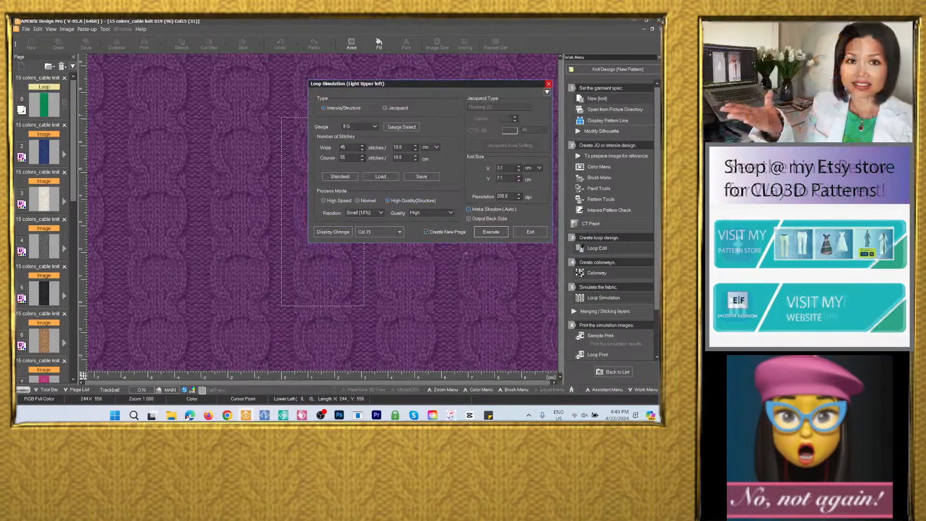
pyautogui.click(527, 231)
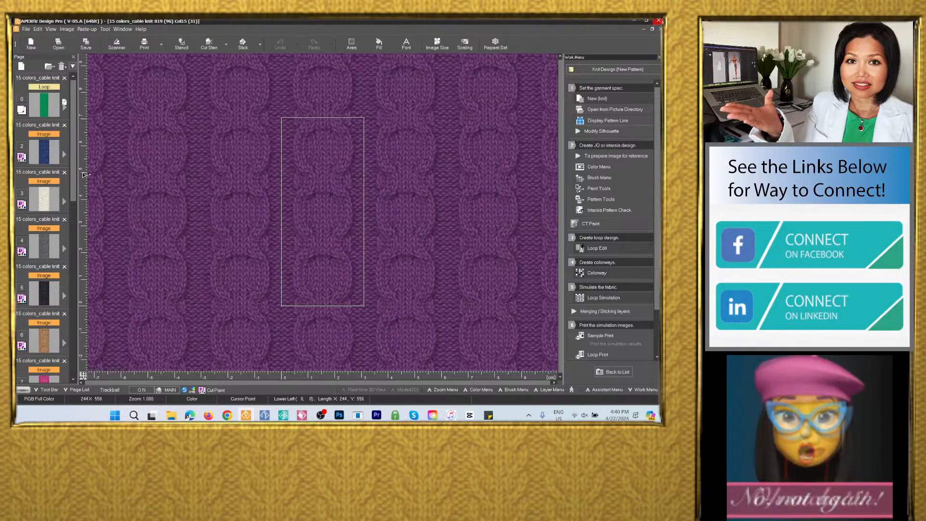
# Save the loop design page as a Picture Directory named "15 colors_cable knit 019" with target Loop, copying the file name
pyautogui.click(52, 157)
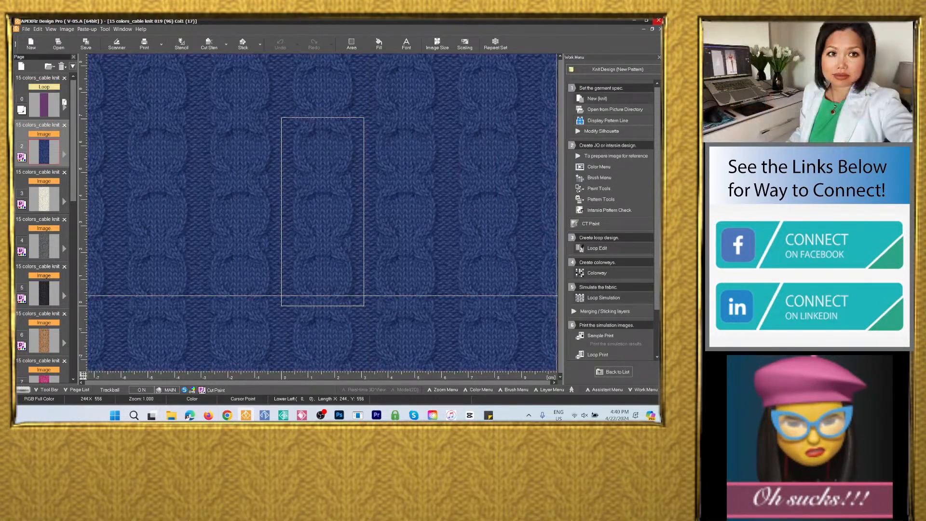
pyautogui.click(49, 110)
pyautogui.click(97, 46)
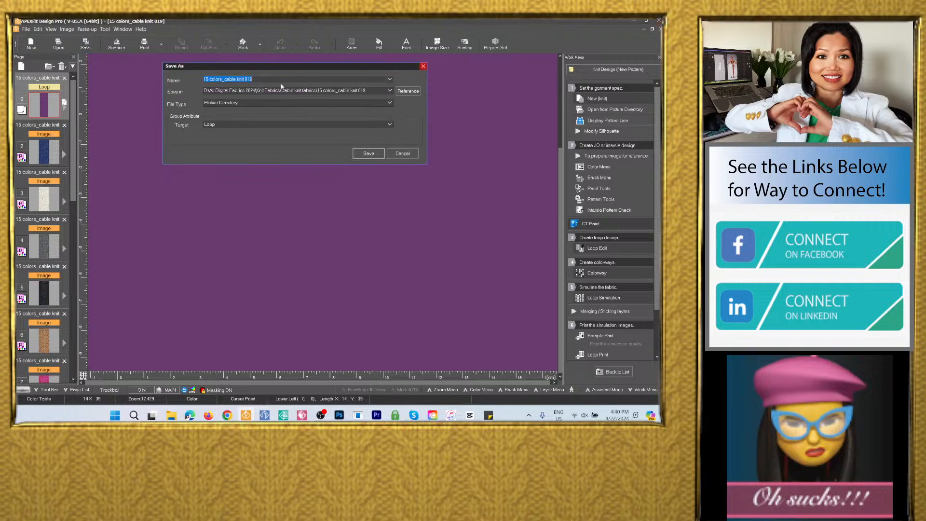
pyautogui.rightClick(247, 80)
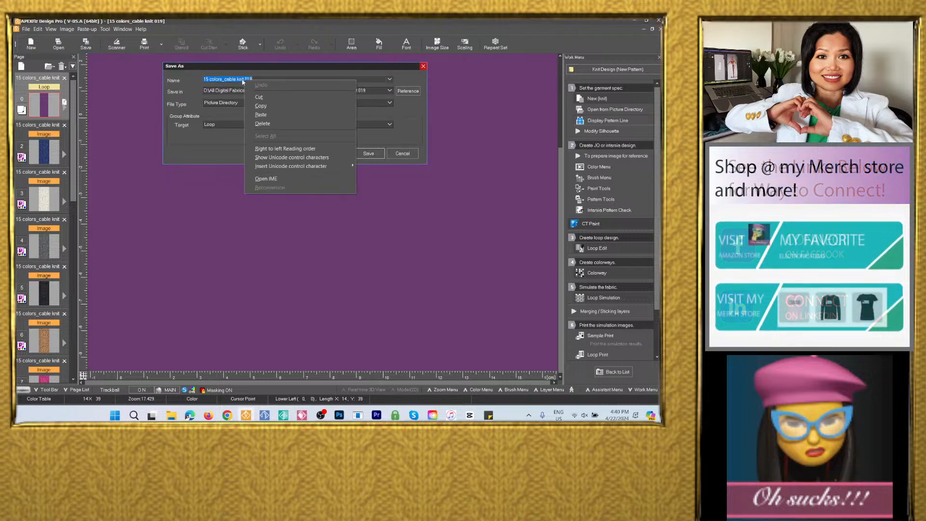
pyautogui.click(270, 109)
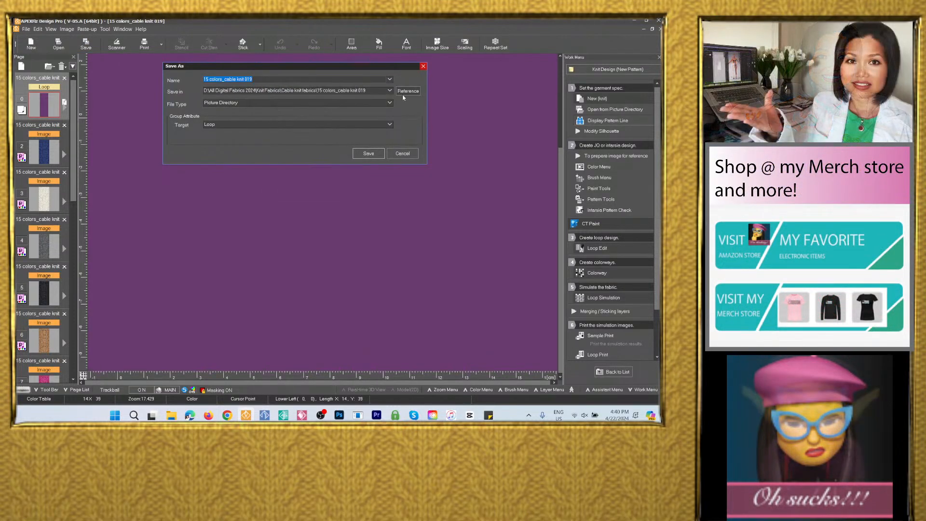
pyautogui.click(370, 157)
pyautogui.click(322, 223)
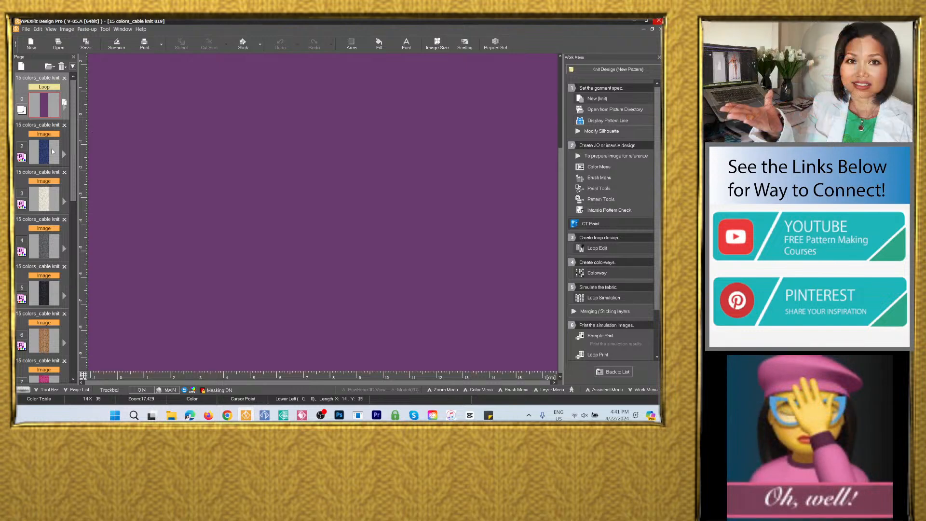
# Set up a Sample Print of the Col.1 page with swatches for Col.1 to Col.5 and a blank sixth cell
pyautogui.click(52, 151)
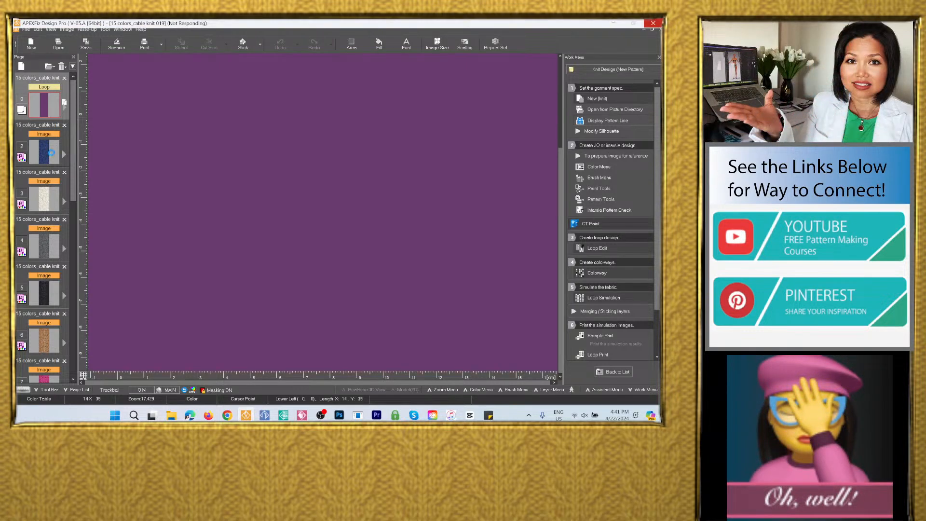
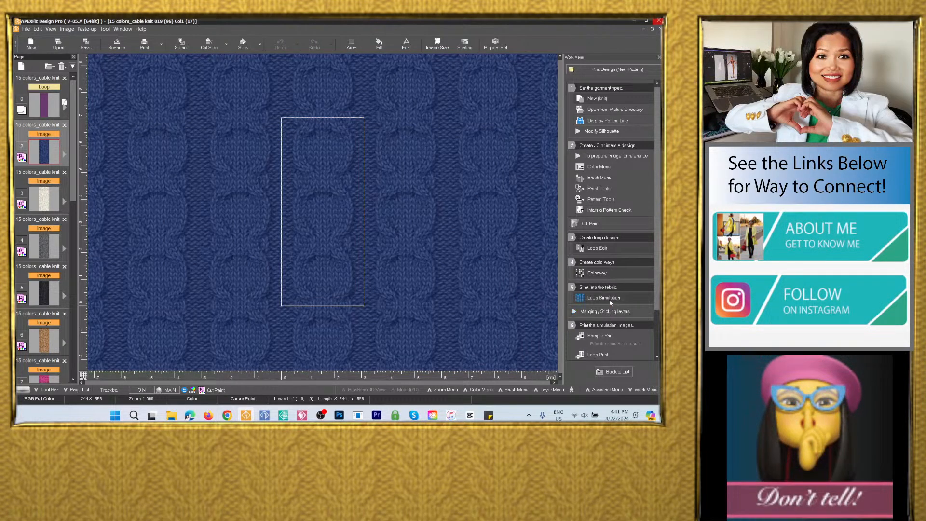
pyautogui.click(601, 335)
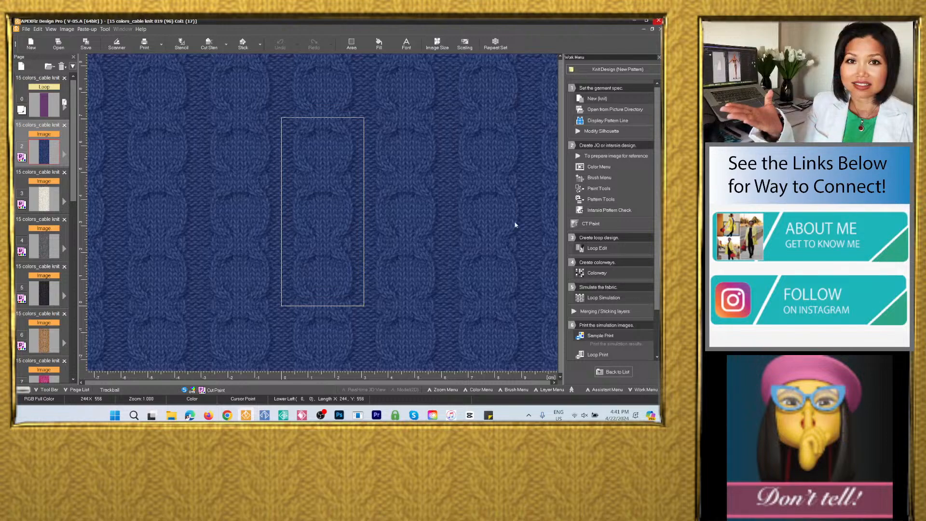
pyautogui.click(171, 123)
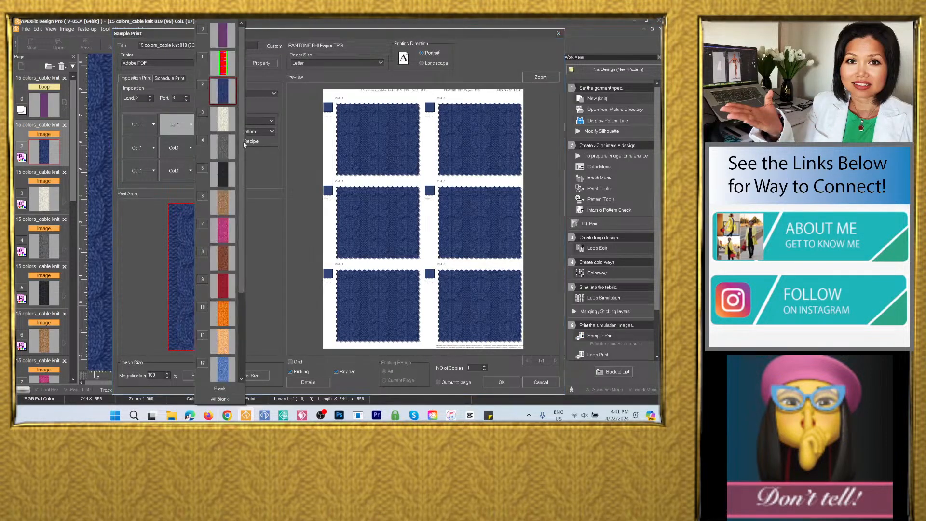
pyautogui.click(223, 119)
pyautogui.click(136, 149)
pyautogui.click(189, 153)
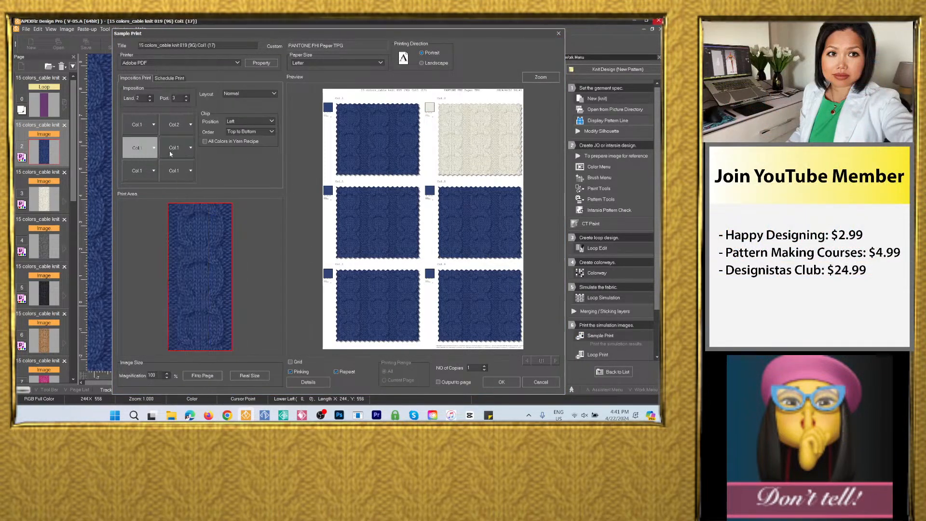
pyautogui.click(146, 172)
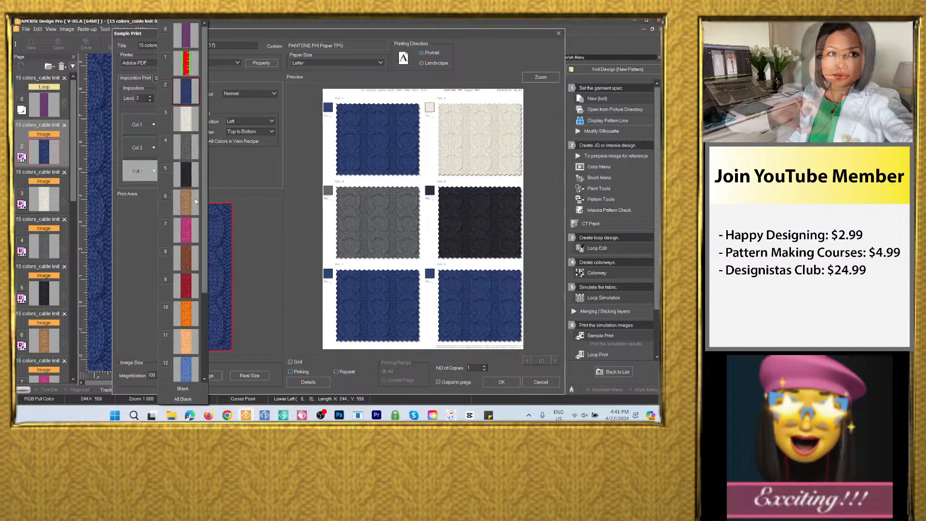
pyautogui.click(185, 195)
pyautogui.click(177, 169)
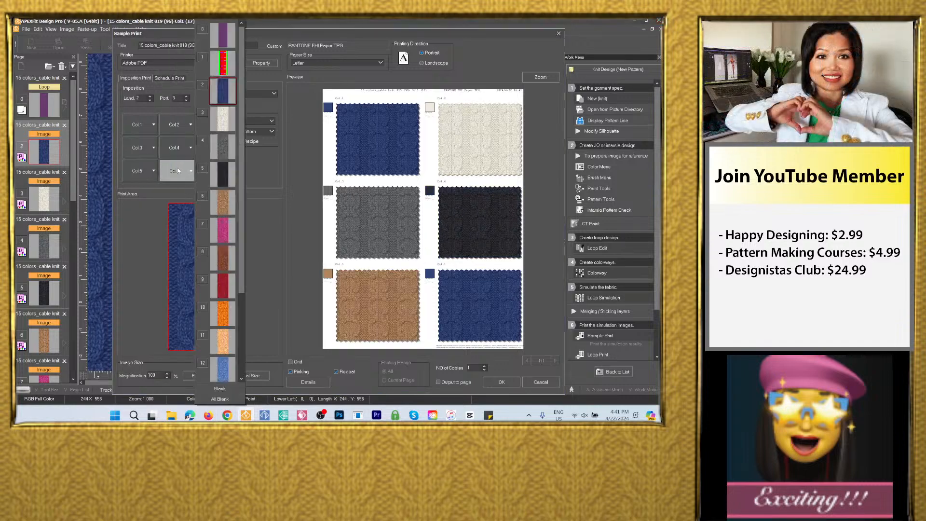
pyautogui.click(220, 388)
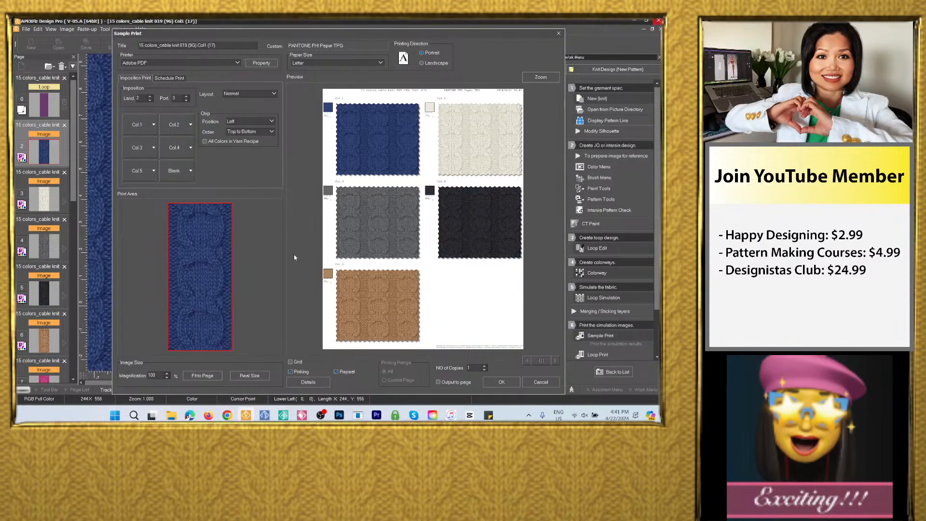
# Output the five-swatch sample sheet to a page at the standard 200 dpi resolution
pyautogui.click(439, 381)
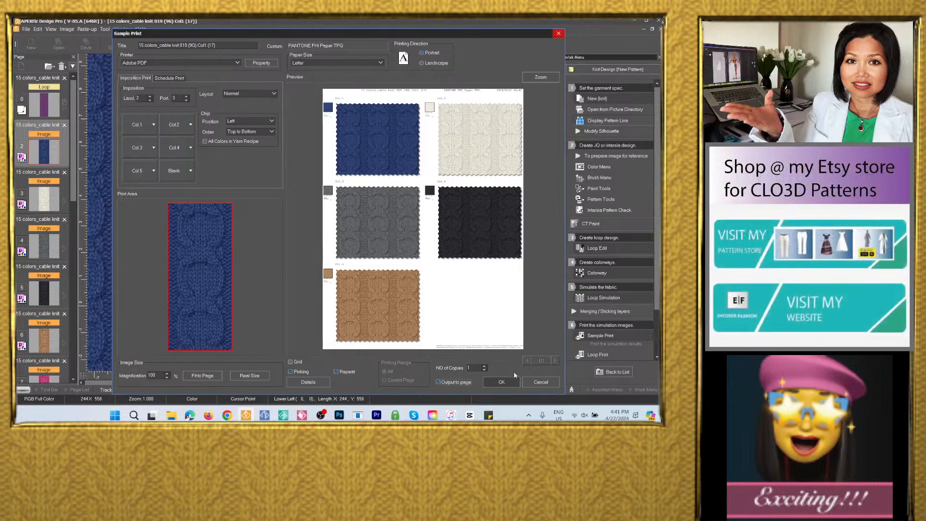
pyautogui.click(501, 382)
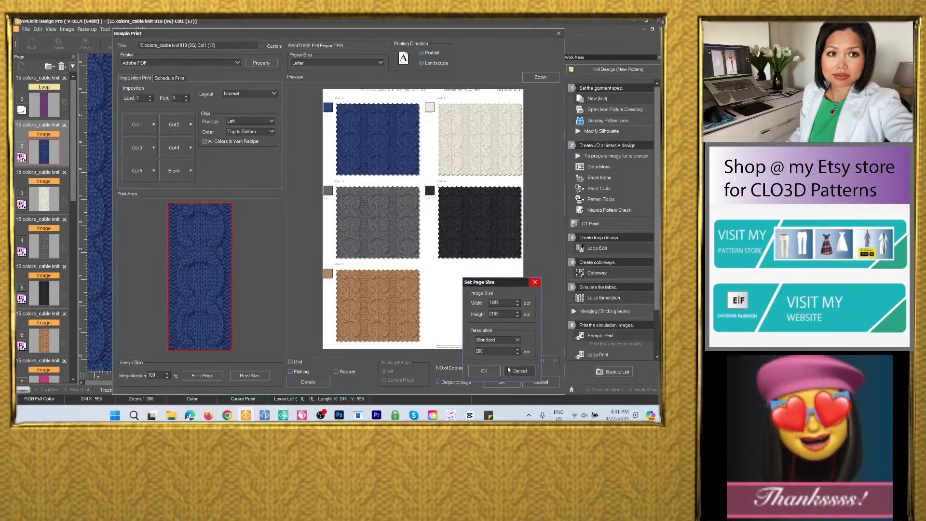
pyautogui.click(484, 371)
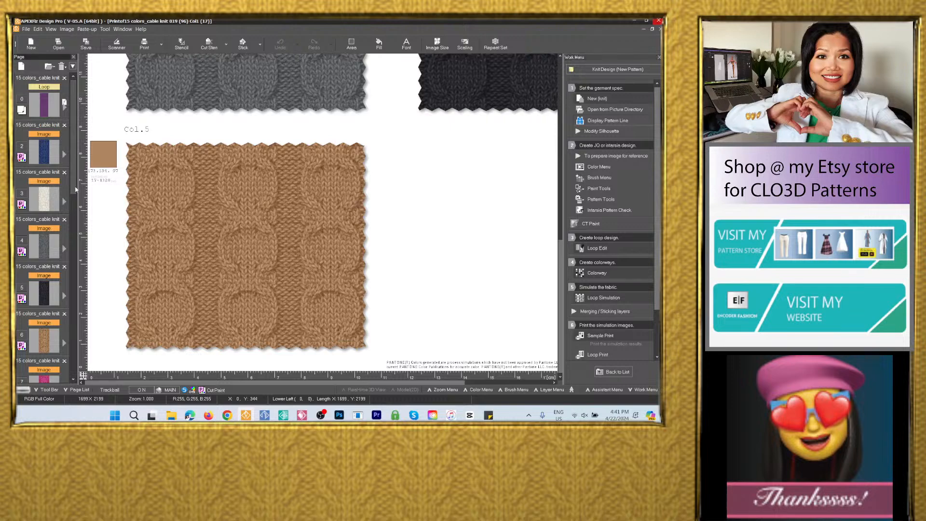
# Start a Sample Print of the magenta Col.6 page and assign Col.7 to the second swatch cell
pyautogui.moveTo(75, 189); pyautogui.dragTo(76, 219)
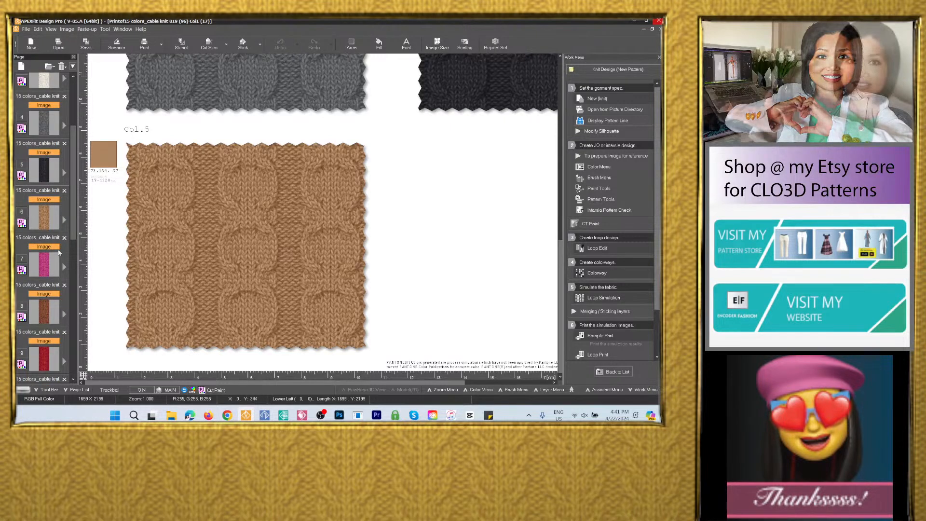
pyautogui.click(44, 263)
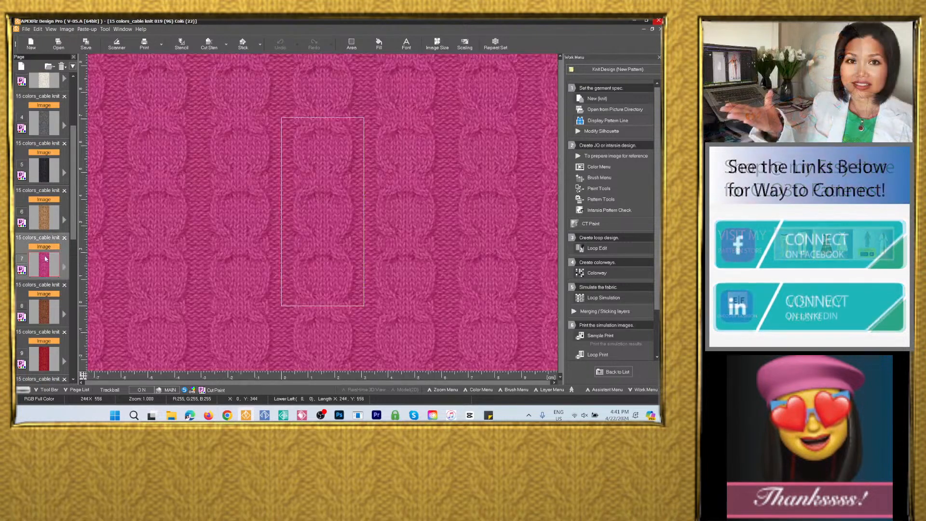
pyautogui.click(591, 337)
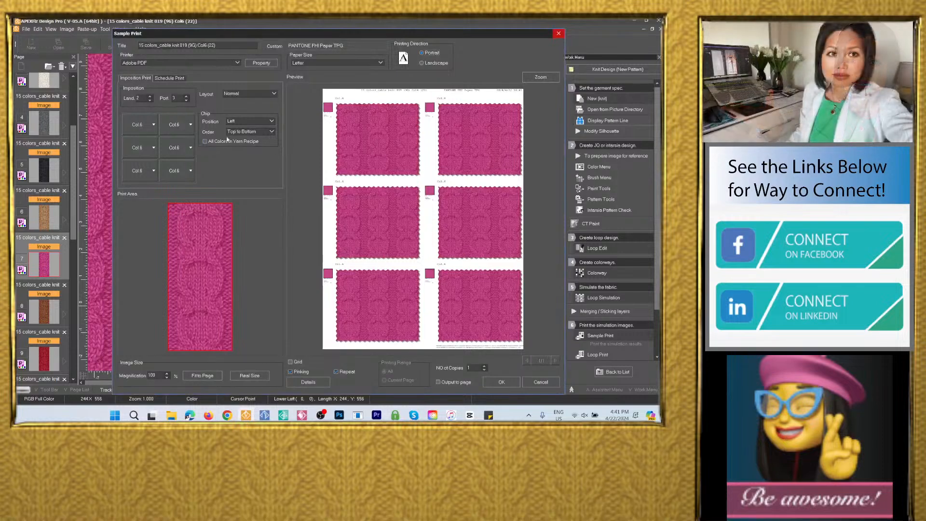
pyautogui.click(188, 129)
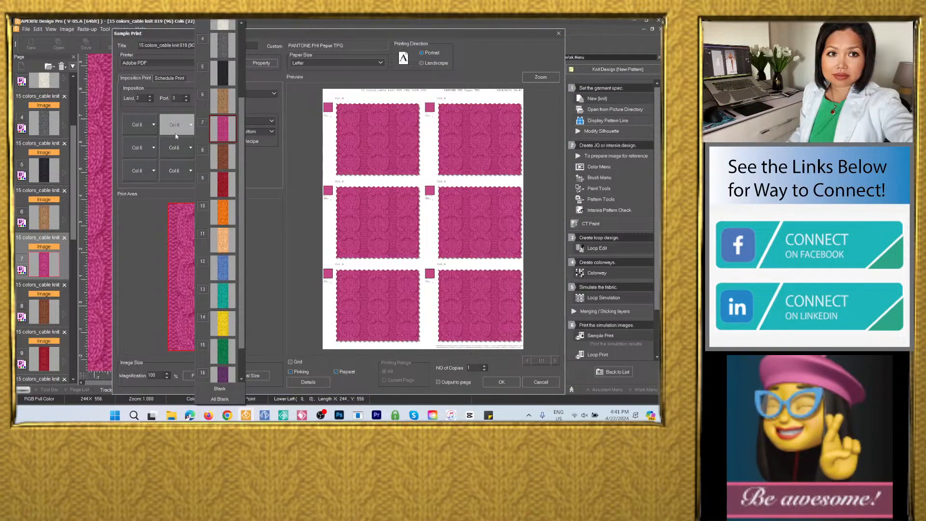
pyautogui.click(176, 126)
pyautogui.click(181, 126)
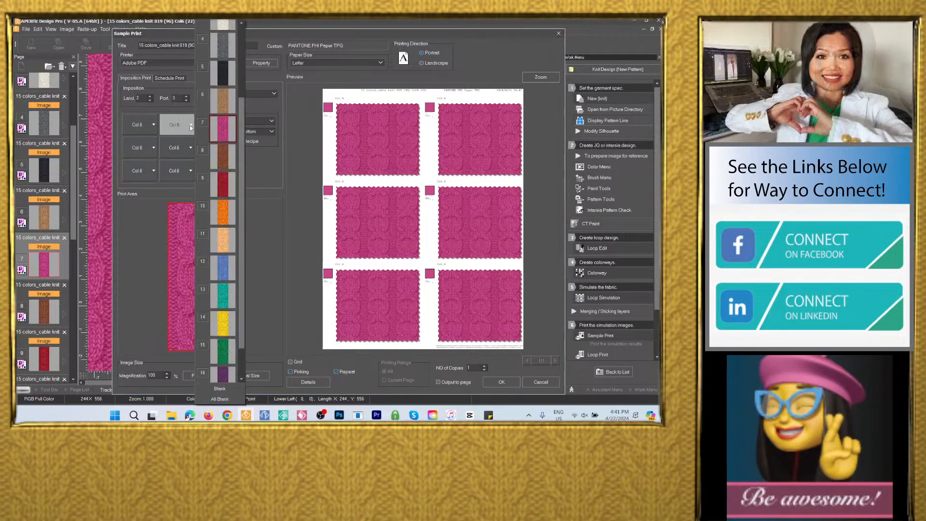
pyautogui.click(223, 156)
# Assign Col.8, Col.9 and Col.10 to the third, fourth and fifth swatch cells of the sample sheet
pyautogui.click(149, 148)
pyautogui.click(179, 179)
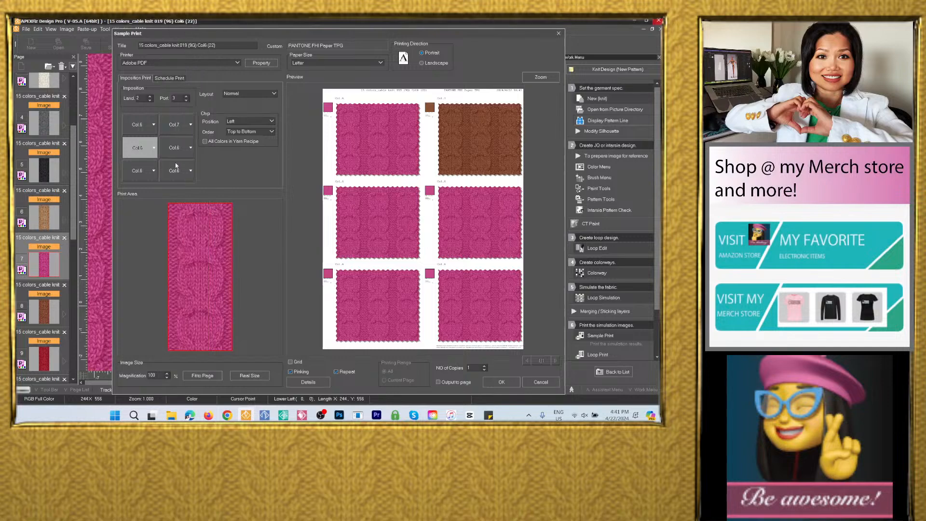
pyautogui.click(178, 150)
pyautogui.click(222, 226)
pyautogui.click(142, 171)
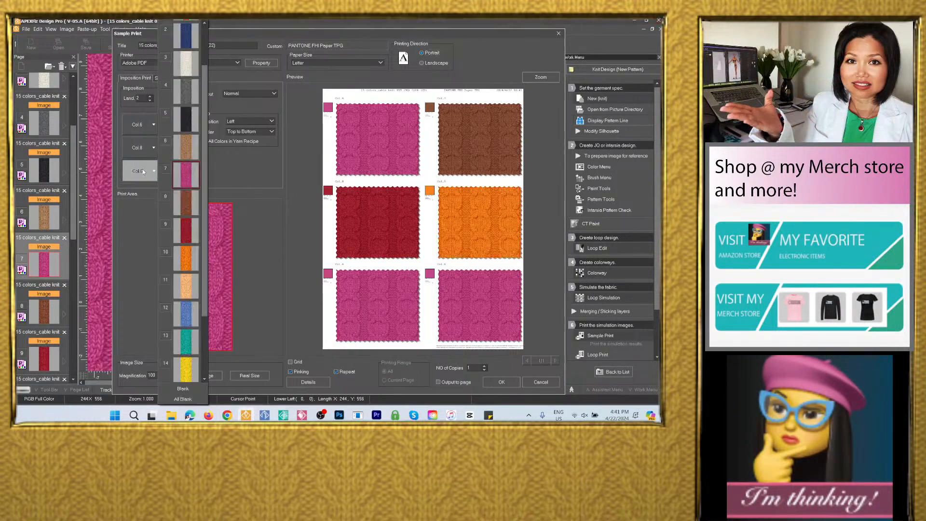
pyautogui.click(188, 286)
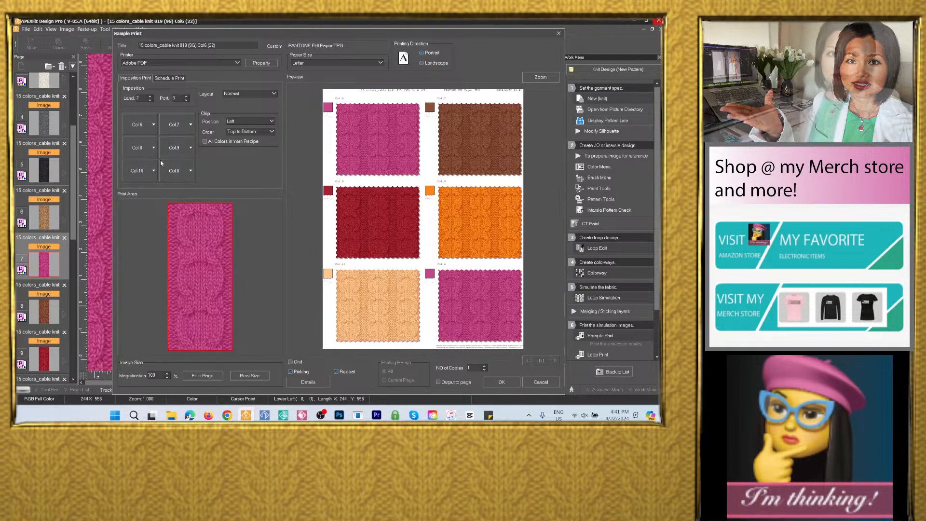
# Leave the sixth cell blank and output the Col.6 to Col.10 sheet to a page at the standard 200 dpi
pyautogui.click(176, 172)
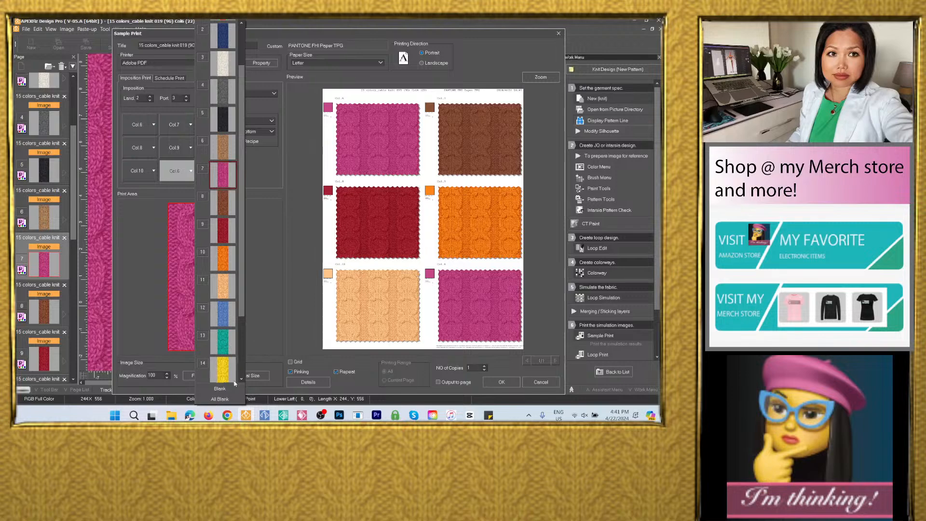
pyautogui.click(221, 389)
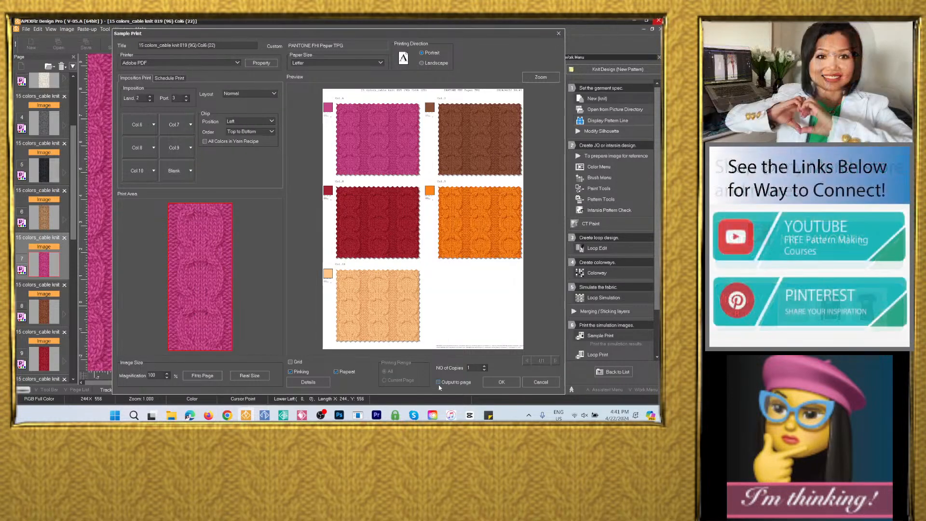
pyautogui.click(505, 382)
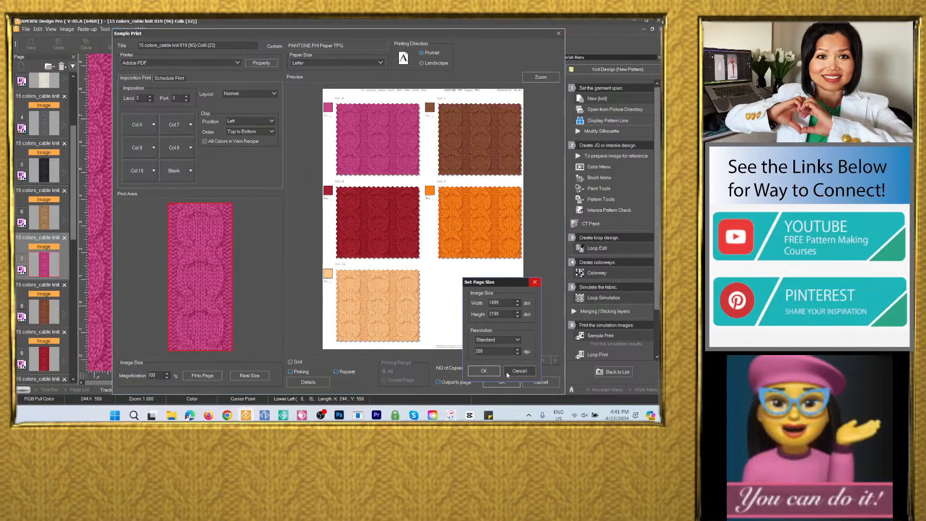
pyautogui.click(494, 371)
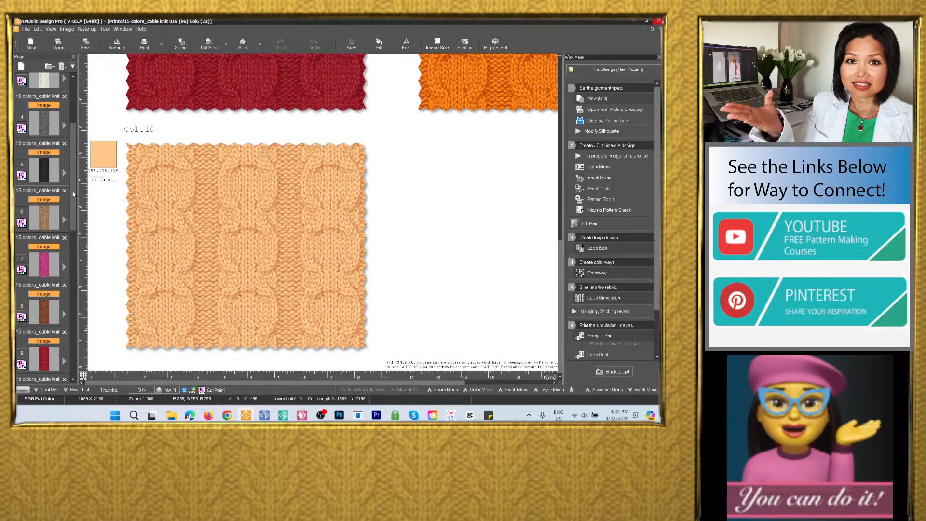
# Start a Sample Print of the blue Col.11 page and assign Col.12 to the second swatch cell
pyautogui.scroll(-4, 73, 216)
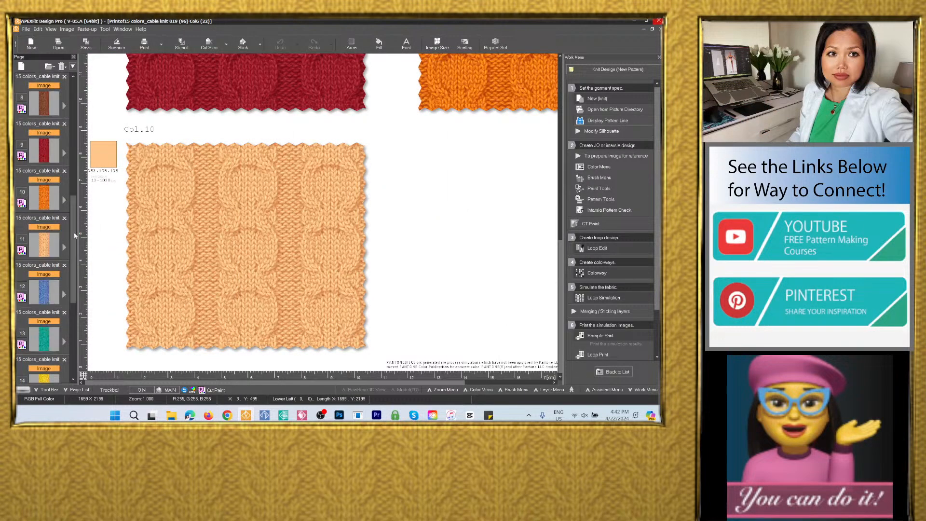
pyautogui.scroll(-1, 46, 249)
pyautogui.click(47, 250)
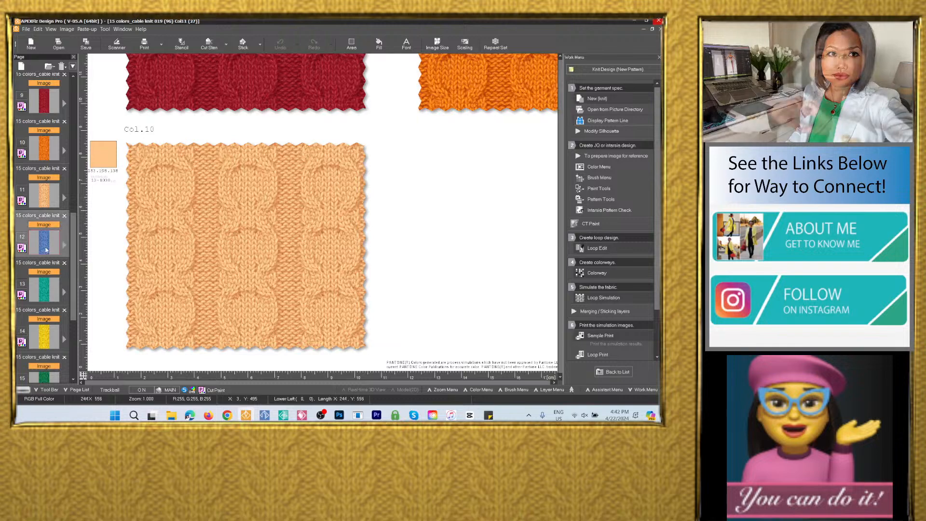
pyautogui.click(586, 336)
pyautogui.click(191, 125)
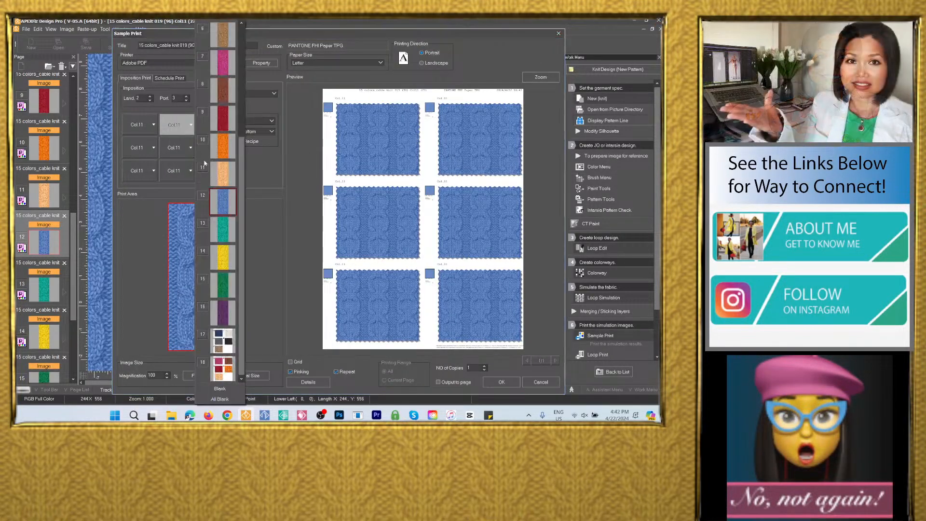
pyautogui.click(223, 229)
# Assign Col.13, Col.14 and Col.15 to the third, fourth and fifth swatch cells of the sample sheet
pyautogui.click(144, 148)
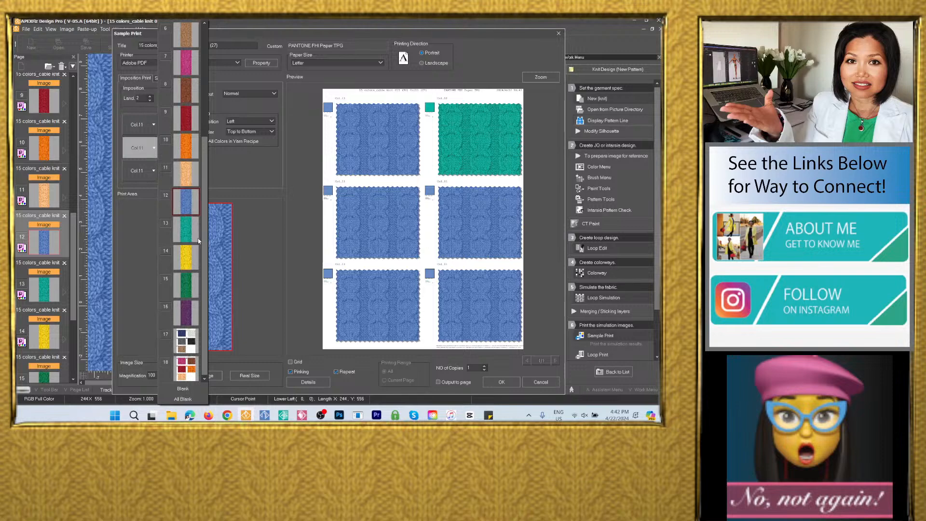
pyautogui.click(190, 261)
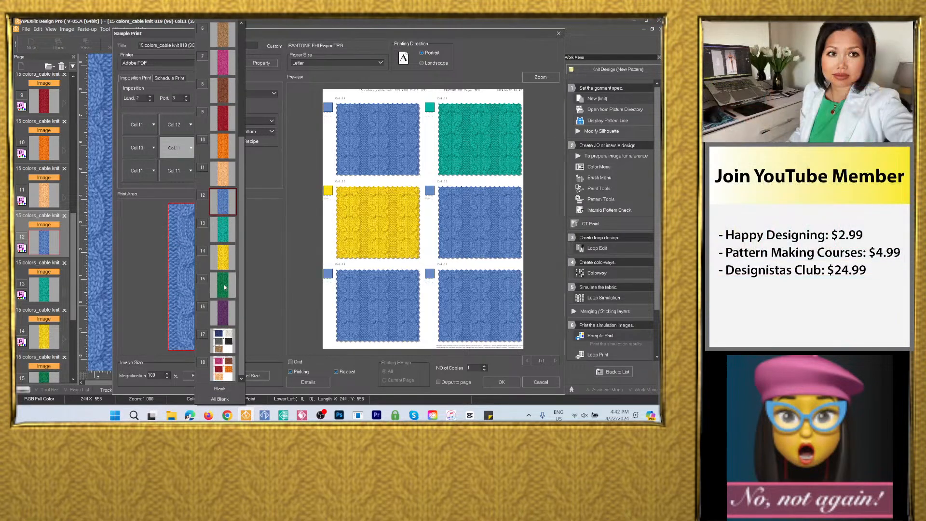
pyautogui.click(141, 171)
pyautogui.click(188, 316)
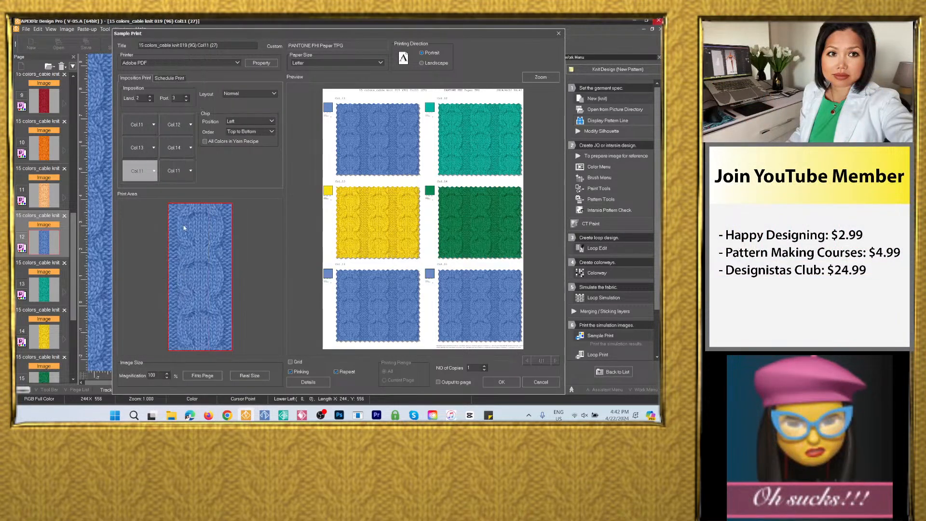
# Leave the sixth cell blank and output the Col.11 to Col.15 sheet to a page at the standard 200 dpi
pyautogui.click(171, 172)
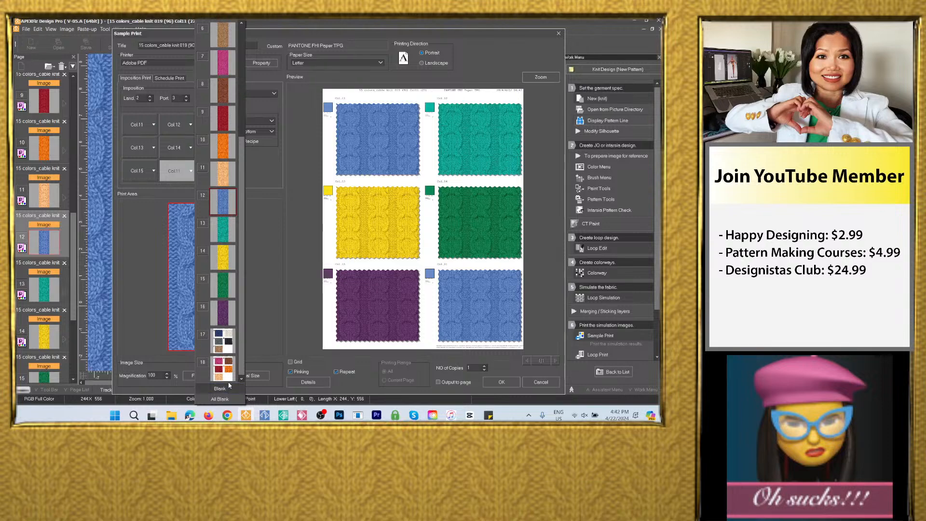
pyautogui.click(230, 386)
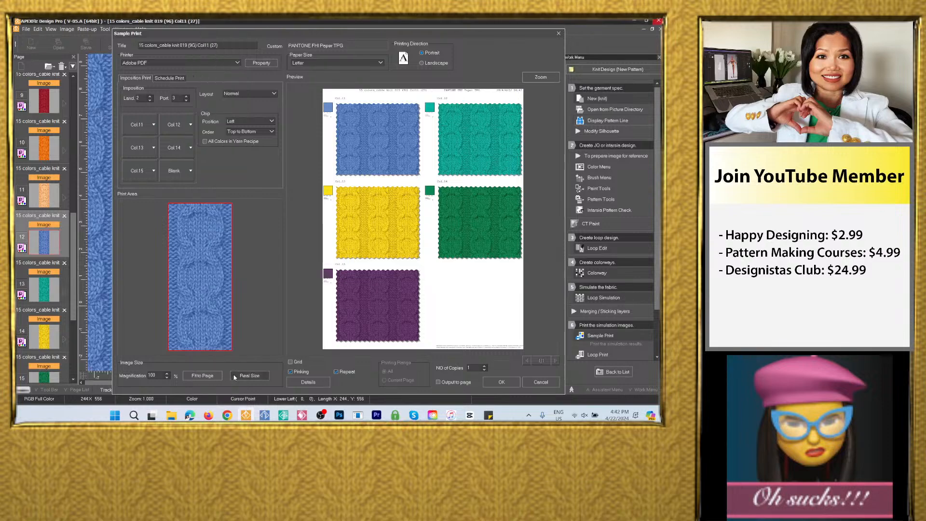
pyautogui.click(438, 382)
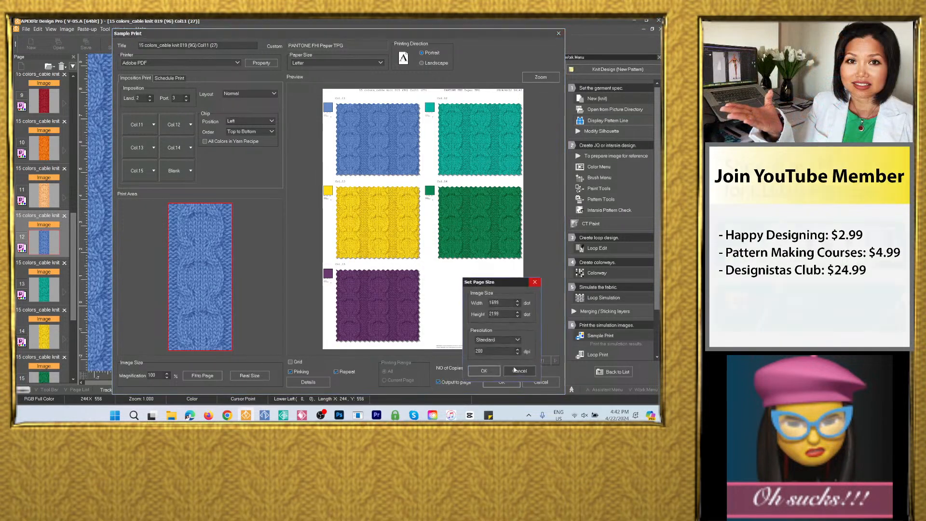
pyautogui.click(484, 370)
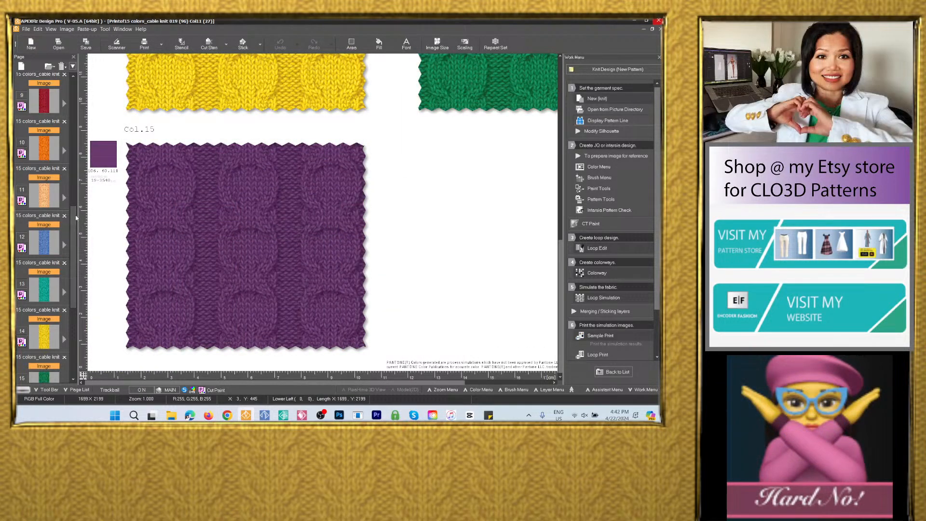
# Start saving the navy Col.1 page as an image and name it "Navy blue_cable knit 019", reusing the copied design name
pyautogui.scroll(-1, 74, 132)
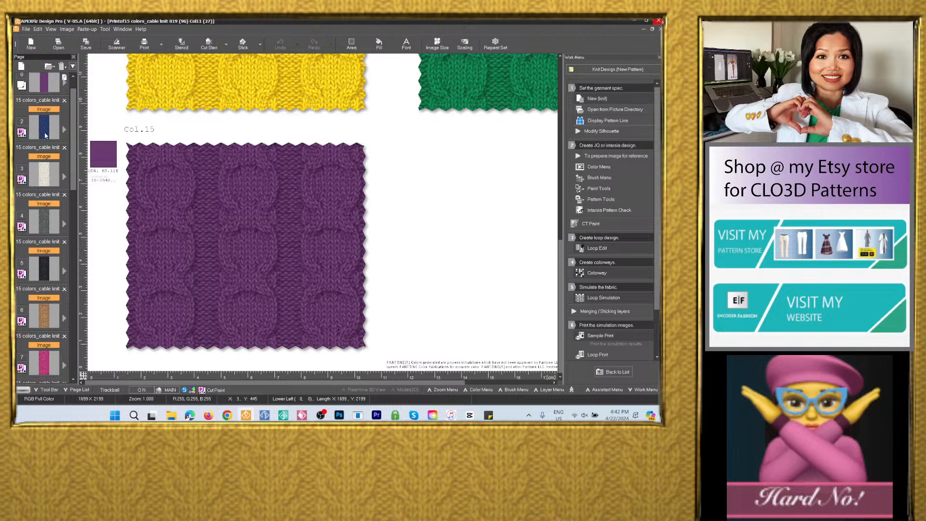
pyautogui.click(44, 127)
pyautogui.click(86, 45)
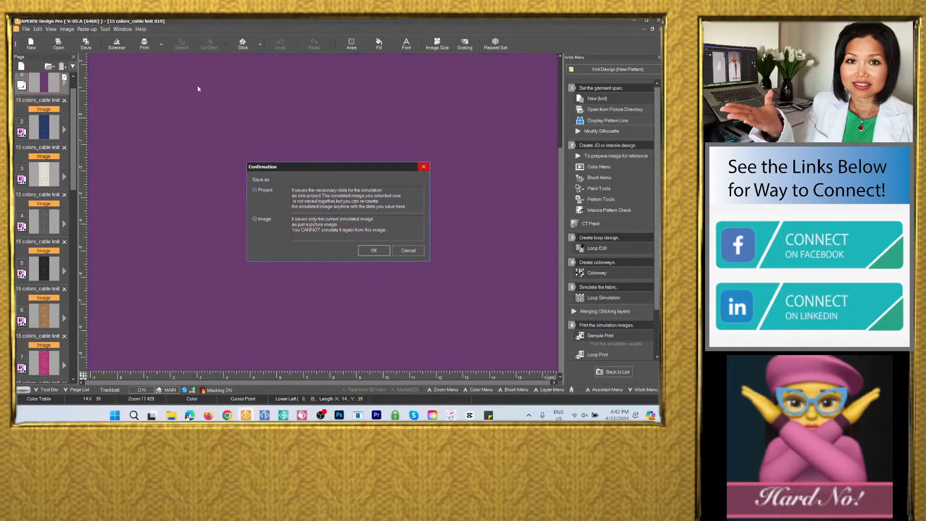
pyautogui.click(379, 253)
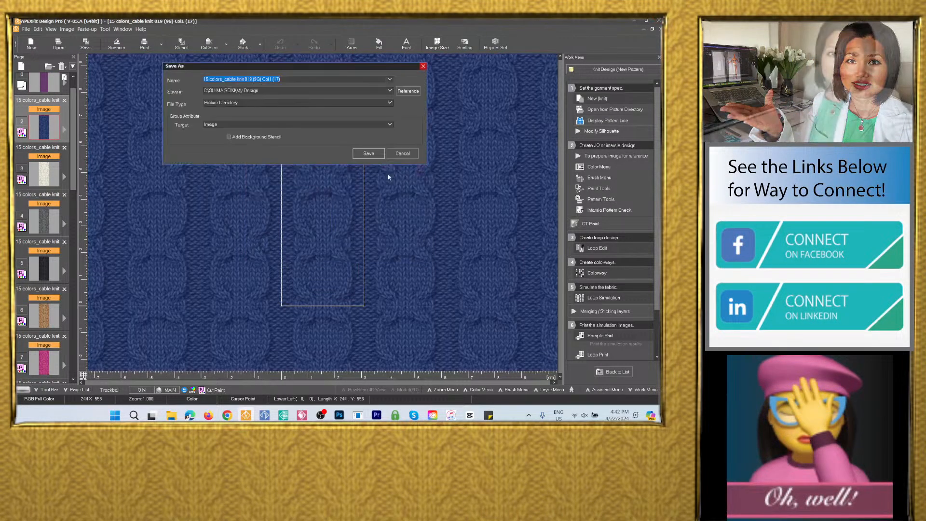
pyautogui.rightClick(276, 80)
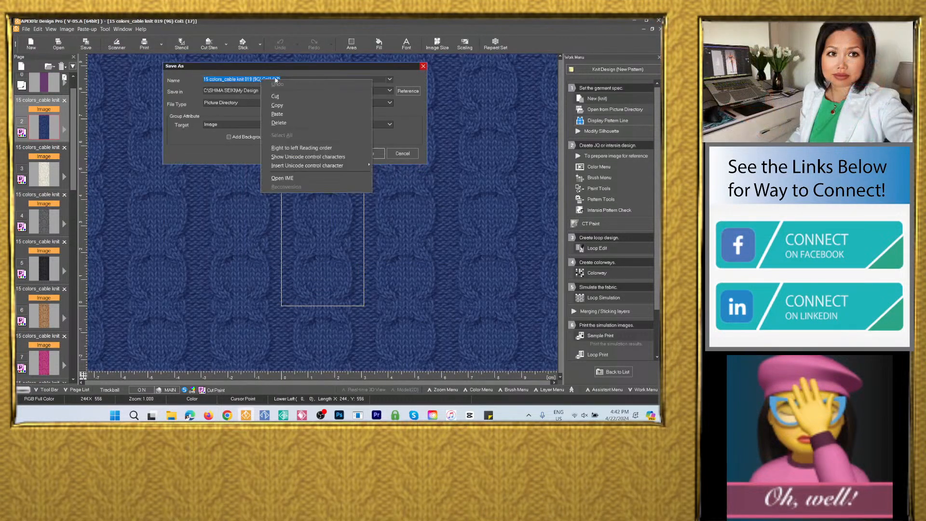
pyautogui.click(284, 114)
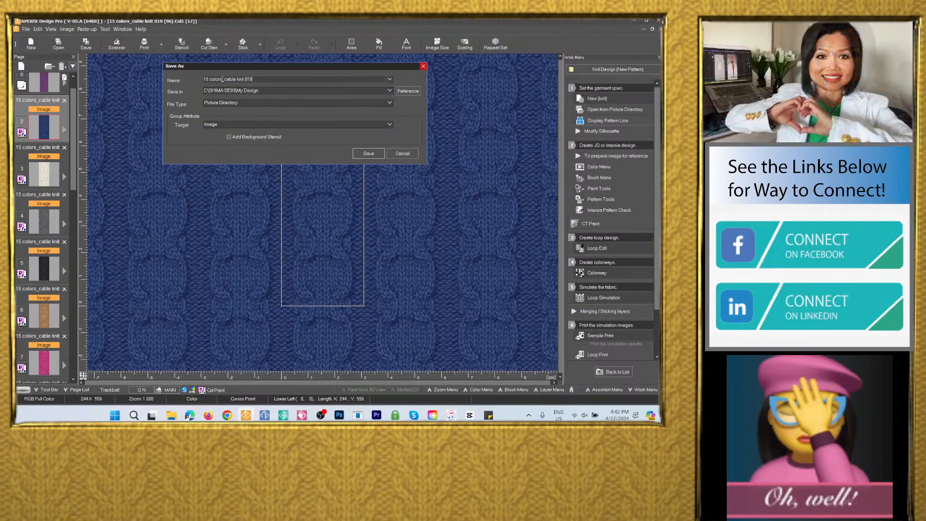
pyautogui.moveTo(223, 80); pyautogui.dragTo(176, 86)
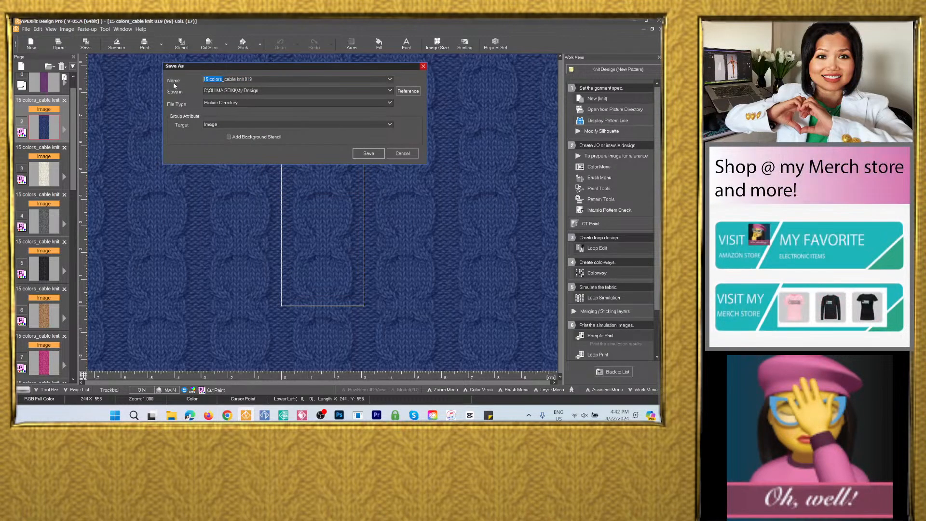
pyautogui.write('Navy')
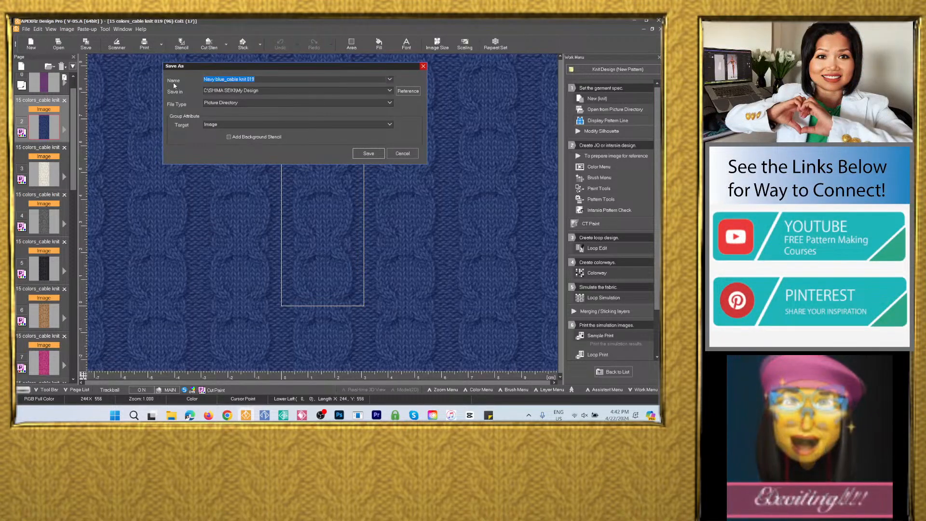
# Save the navy image to the "15 colors_cable knit 019" folder as an Adobe Photoshop File (*.psd)
pyautogui.click(390, 90)
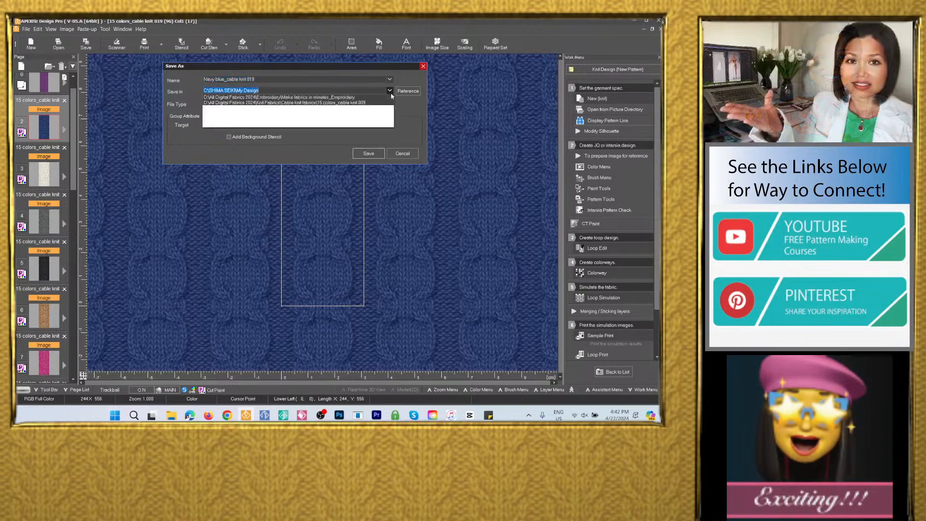
pyautogui.click(364, 102)
pyautogui.click(261, 103)
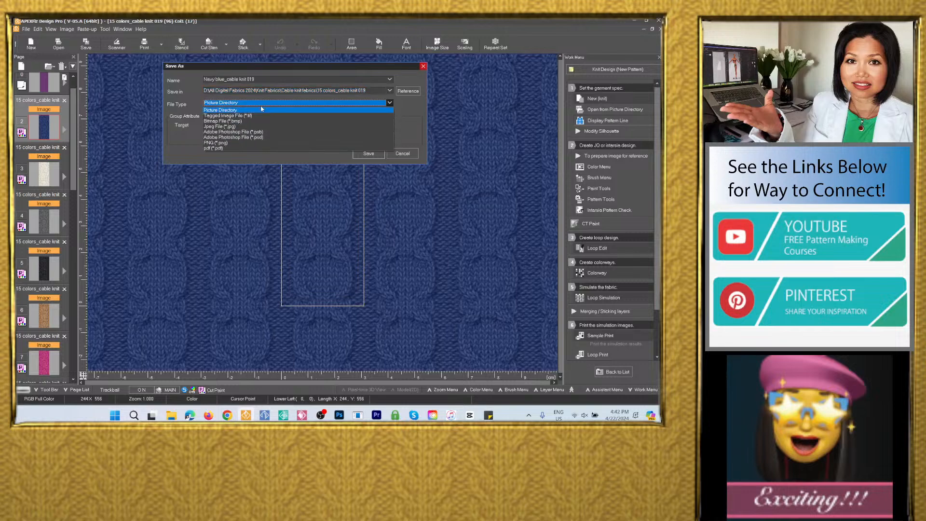
pyautogui.click(256, 138)
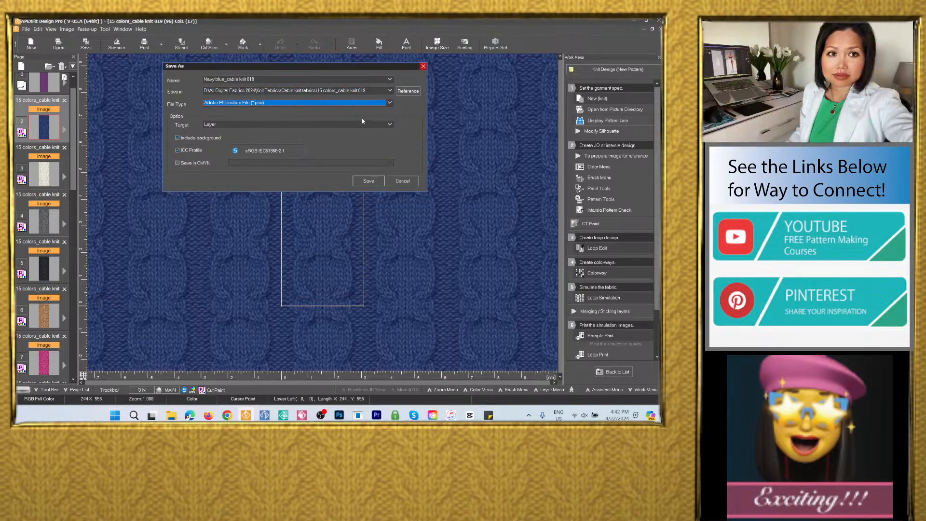
pyautogui.click(375, 181)
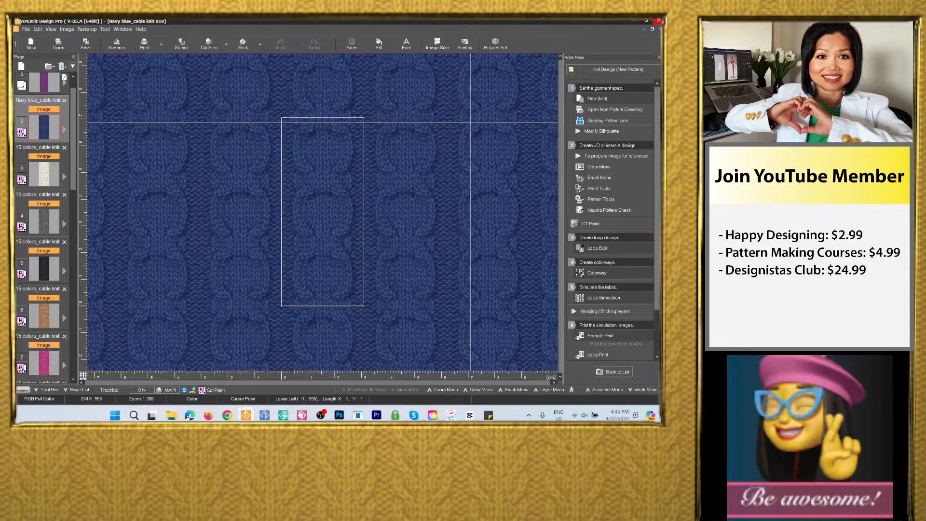
# Start saving the white Col.2 page as an image and name it "White_cable knit 019", reusing the copied name
pyautogui.click(44, 174)
pyautogui.click(85, 44)
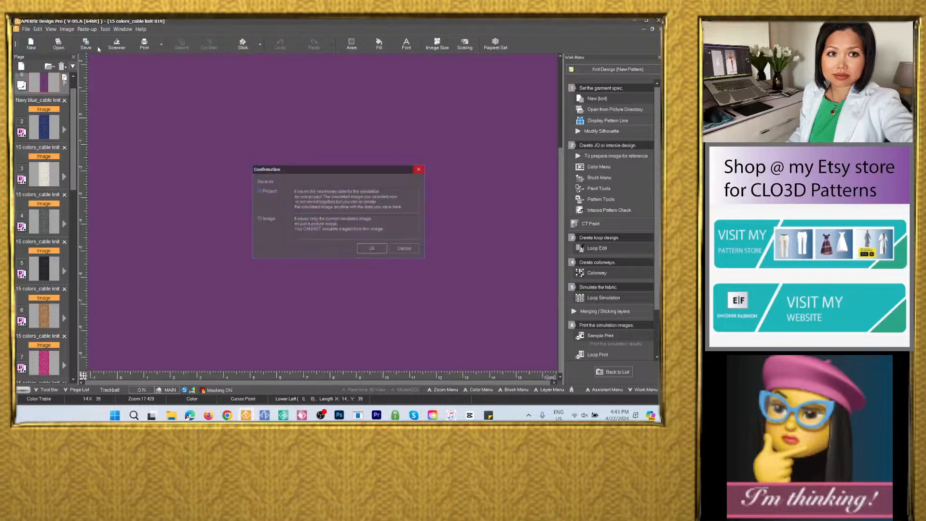
pyautogui.click(265, 220)
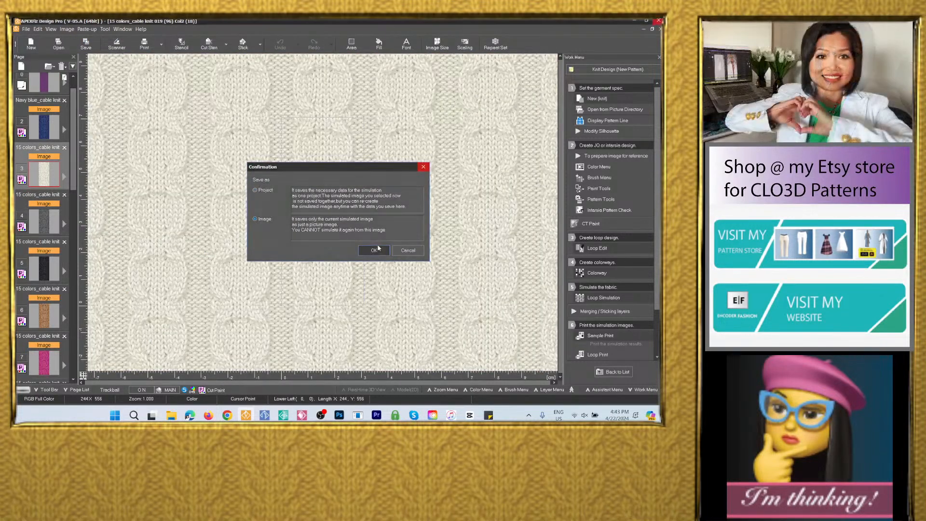
pyautogui.click(373, 250)
pyautogui.rightClick(263, 79)
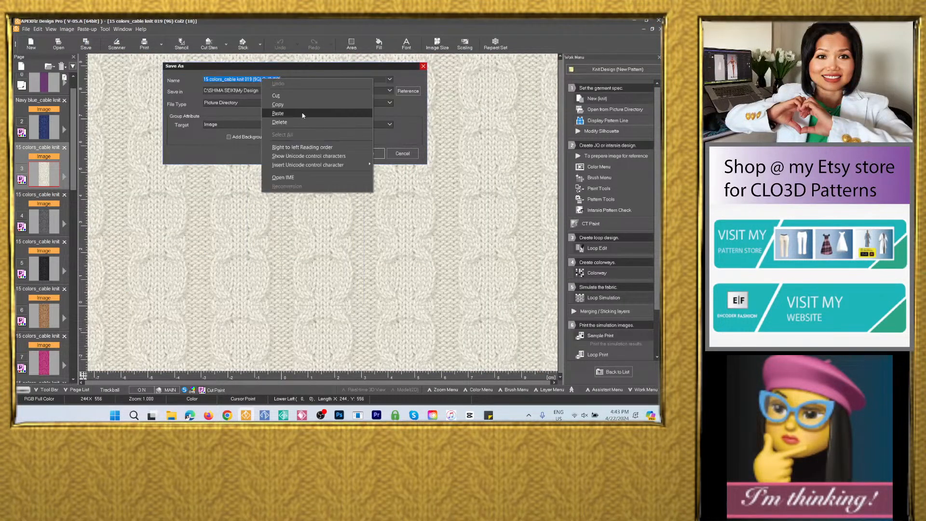
pyautogui.click(278, 113)
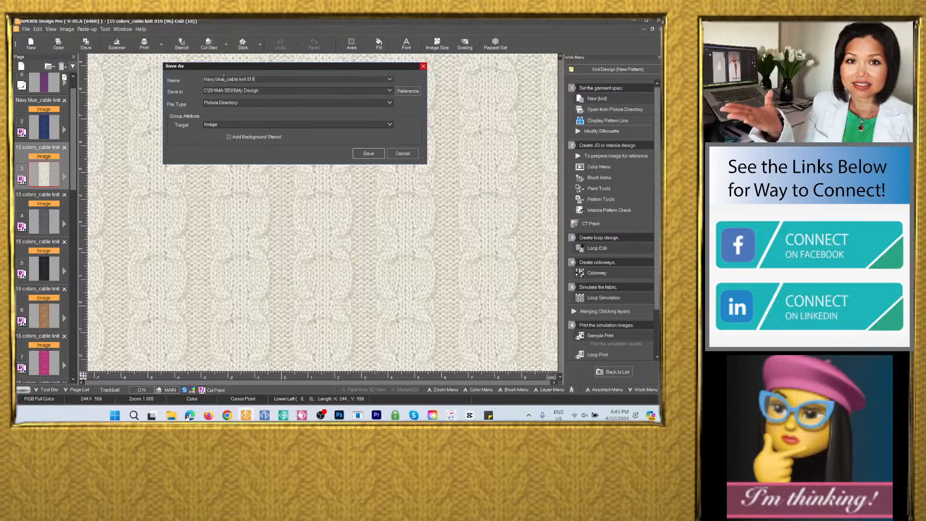
pyautogui.moveTo(225, 79); pyautogui.dragTo(178, 82)
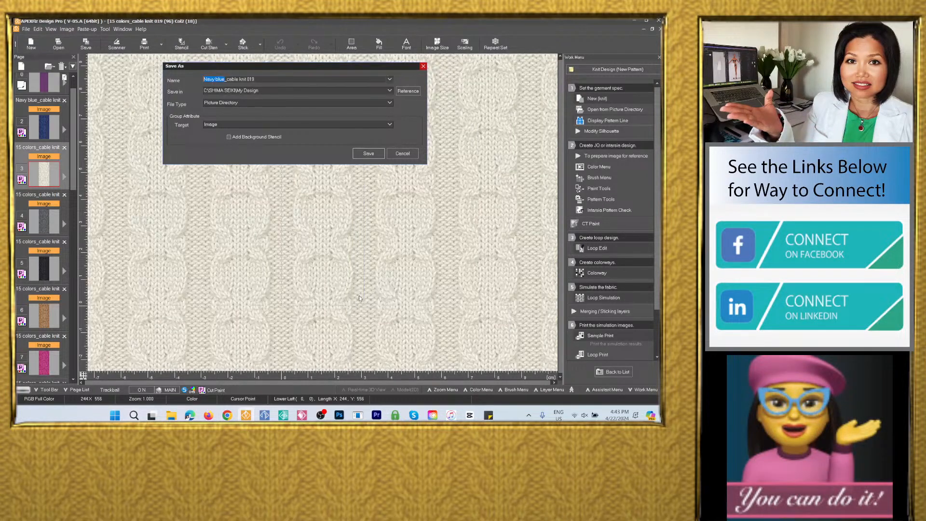
pyautogui.write('Whtie')
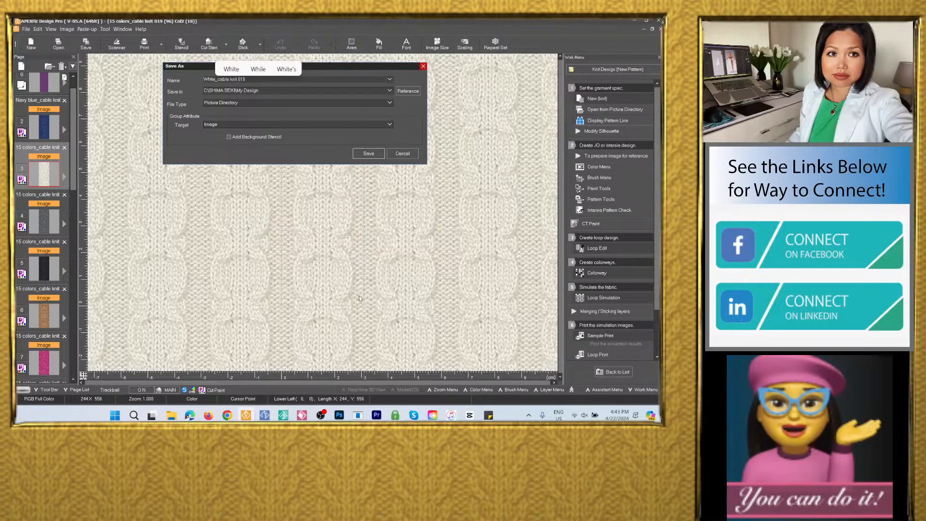
# Save the white image to the "15 colors_cable knit 019" folder as an Adobe Photoshop File (*.psd)
pyautogui.click(390, 90)
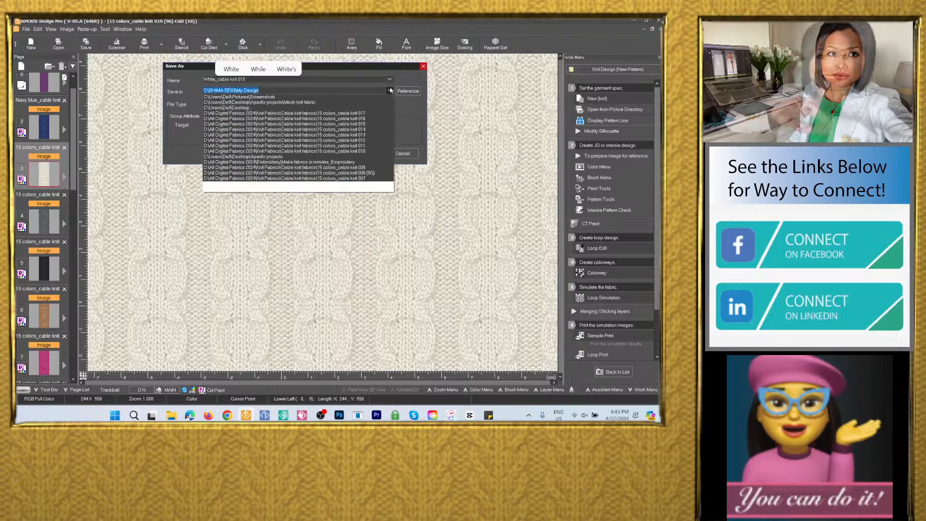
pyautogui.click(366, 96)
pyautogui.click(266, 104)
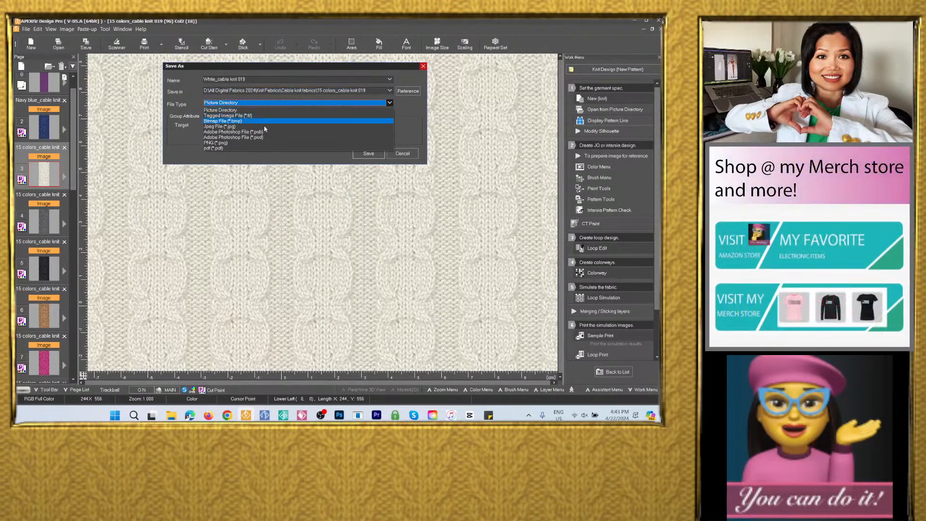
pyautogui.click(265, 137)
pyautogui.click(368, 181)
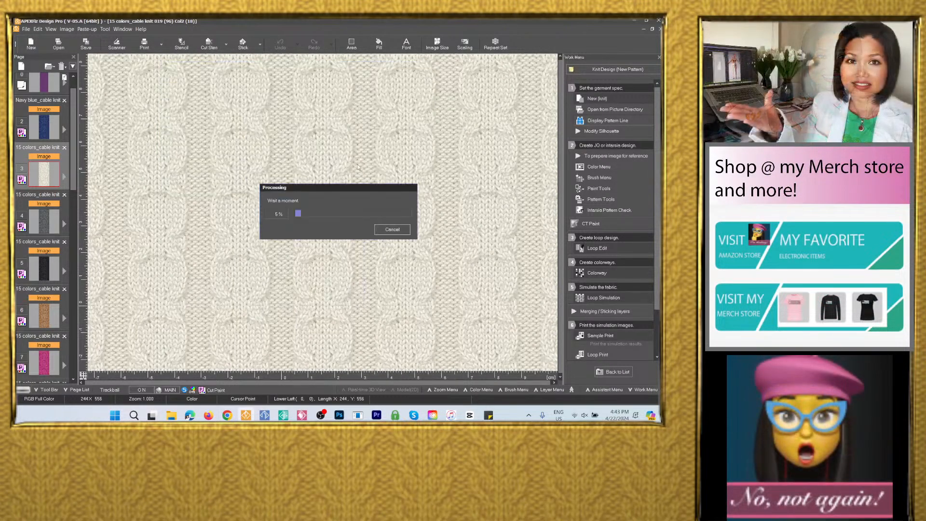
# Start saving the gray Col.3 page as an image and name it "Gray_cable knit 019", reusing the copied name
pyautogui.click(45, 230)
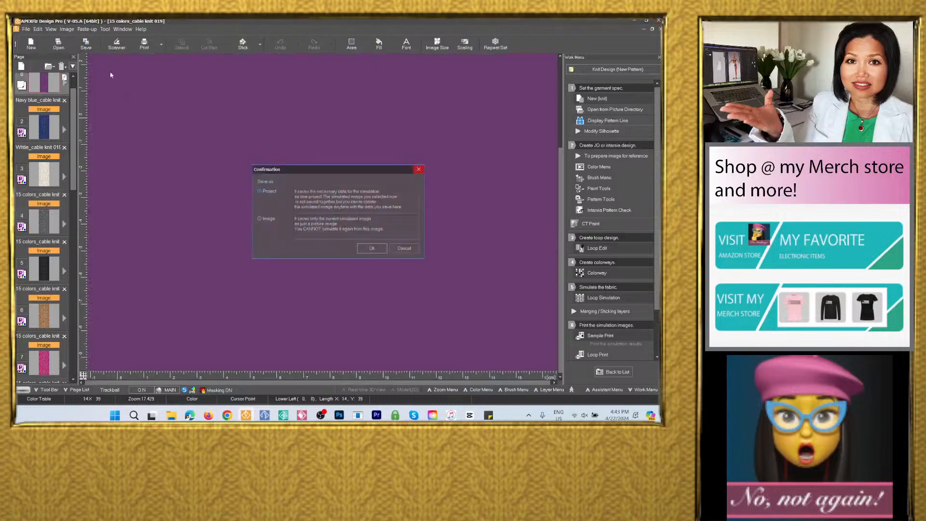
pyautogui.click(264, 219)
pyautogui.click(374, 251)
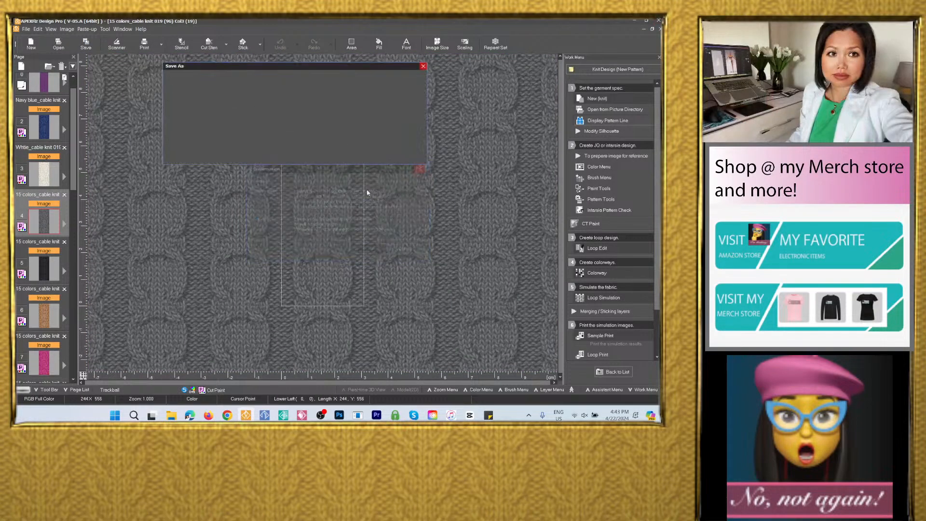
pyautogui.click(277, 115)
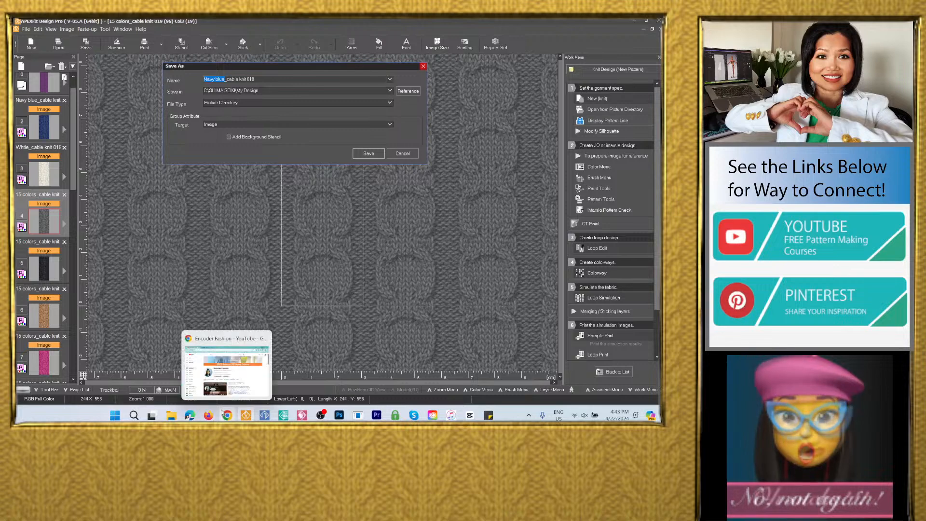
pyautogui.write('Gr')
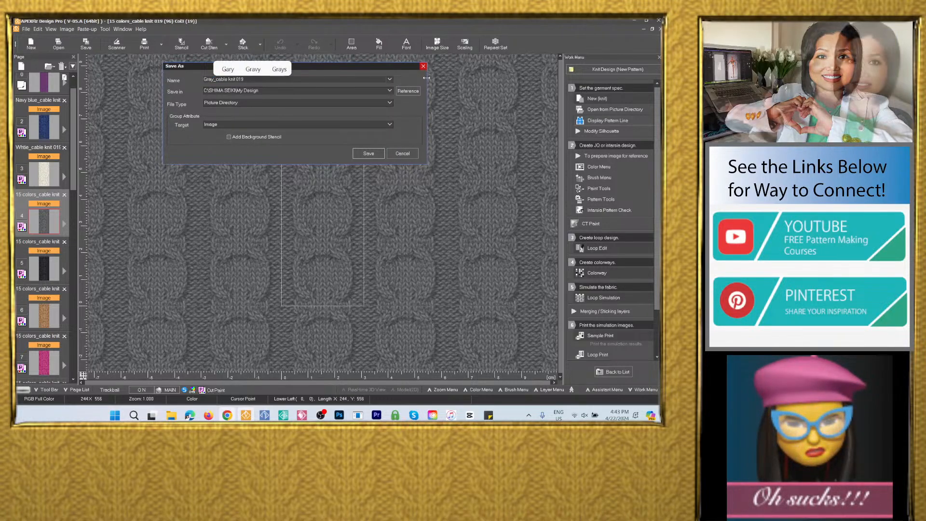
# Save the gray image to the "15 colors_cable knit 019" folder as an Adobe Photoshop File (*.psd)
pyautogui.click(330, 91)
pyautogui.click(323, 104)
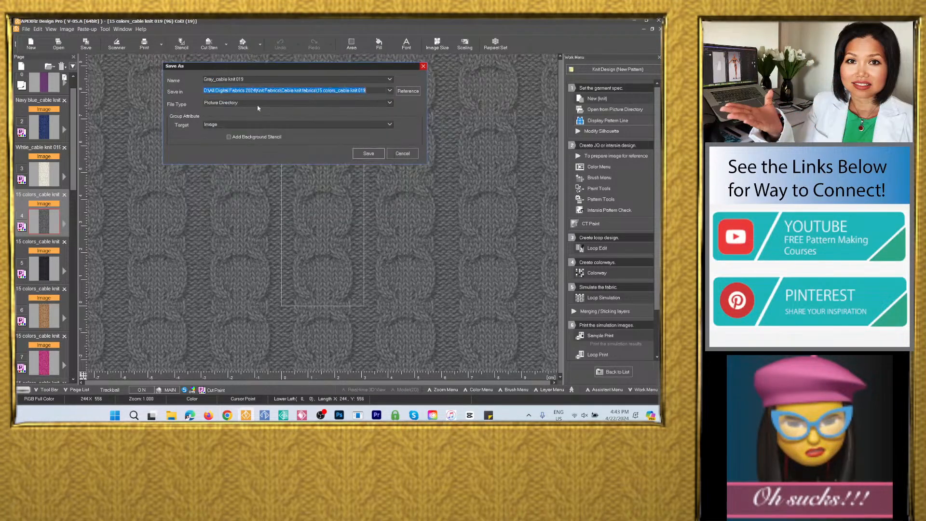
pyautogui.click(255, 137)
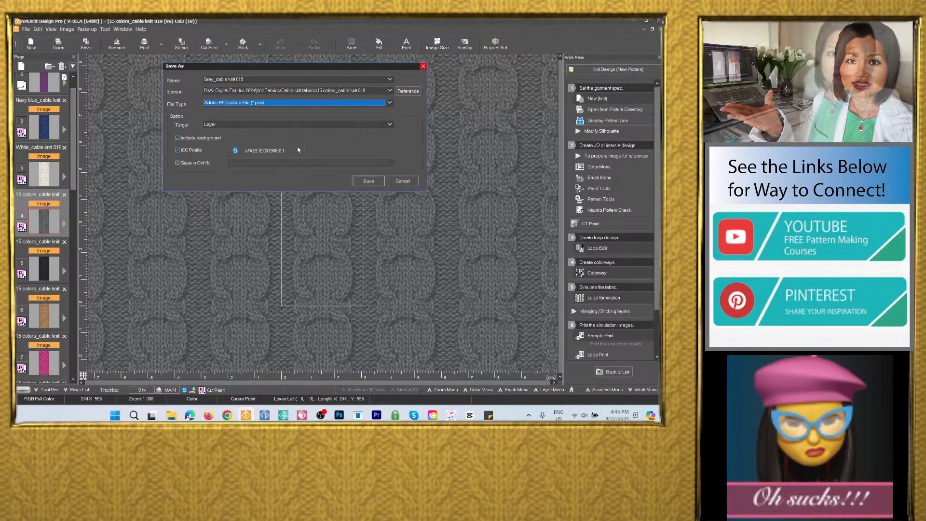
pyautogui.click(368, 182)
# Start saving the black Col.4 page as an image and name it "Black_cable knit 019", reusing the copied name
pyautogui.click(51, 273)
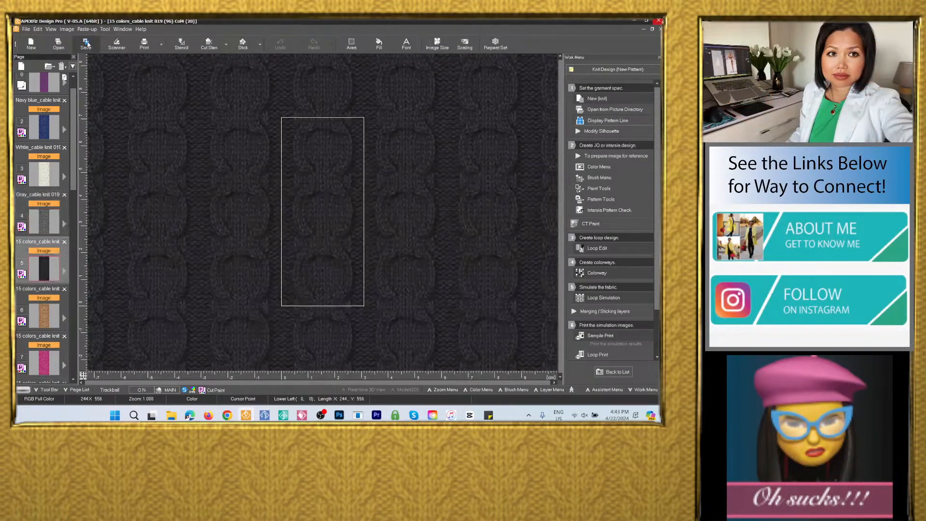
pyautogui.click(86, 44)
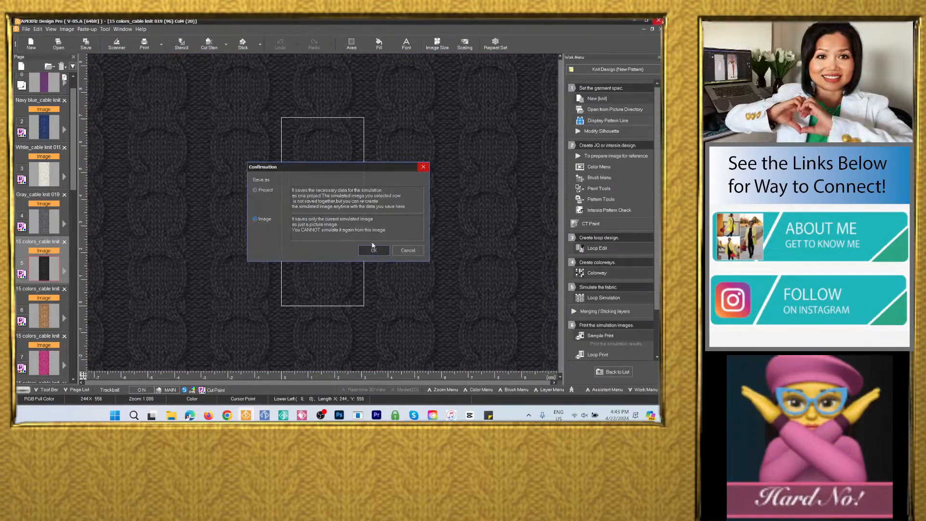
pyautogui.click(374, 249)
pyautogui.rightClick(268, 79)
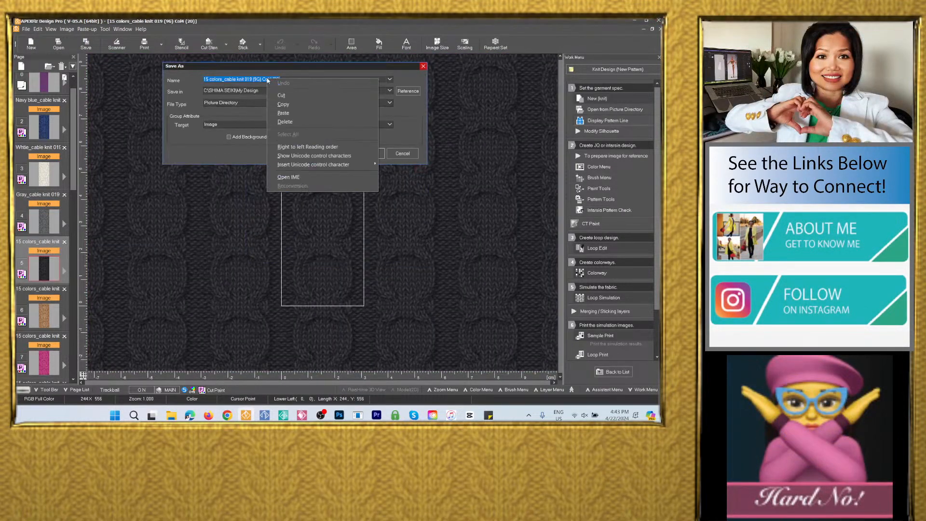
pyautogui.click(283, 113)
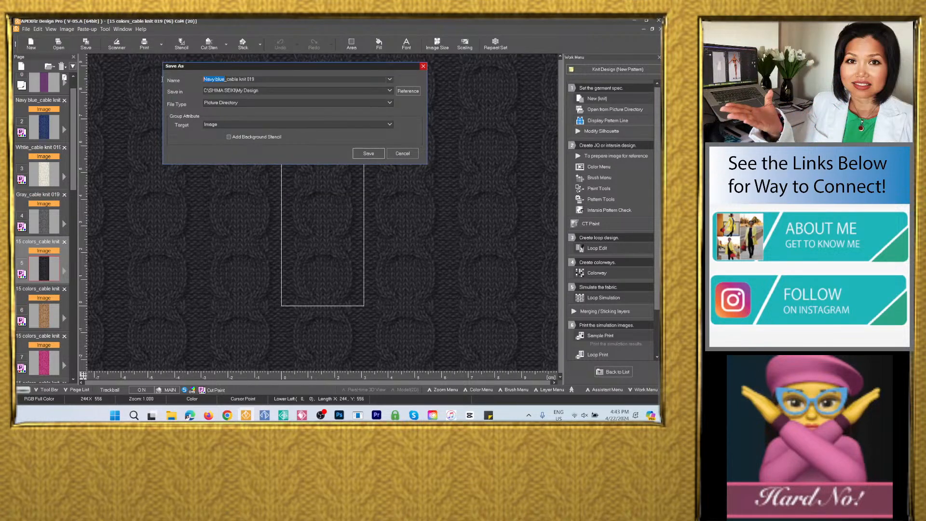
pyautogui.write('Black')
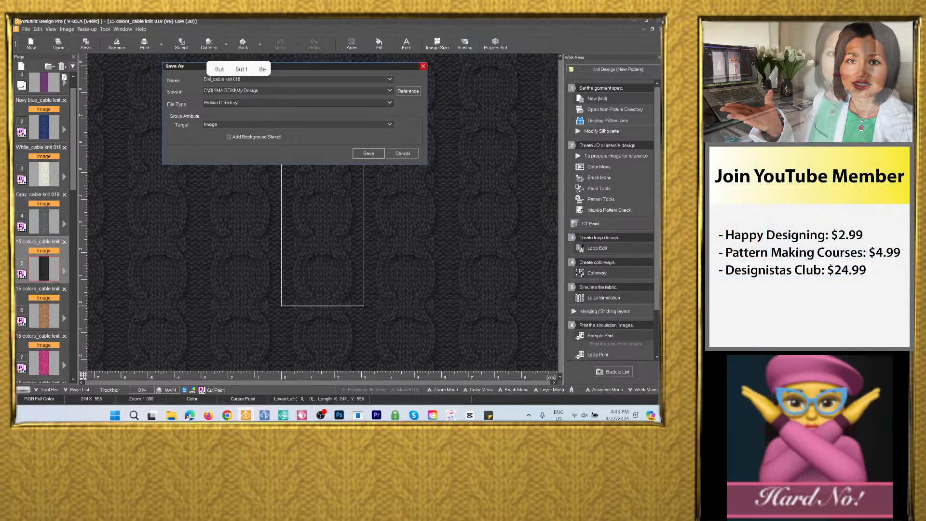
# Save the black image to the "15 colors_cable knit 019" folder as an Adobe Photoshop File (*.psd) with Layer as the target
pyautogui.click(389, 91)
pyautogui.click(357, 103)
pyautogui.click(300, 102)
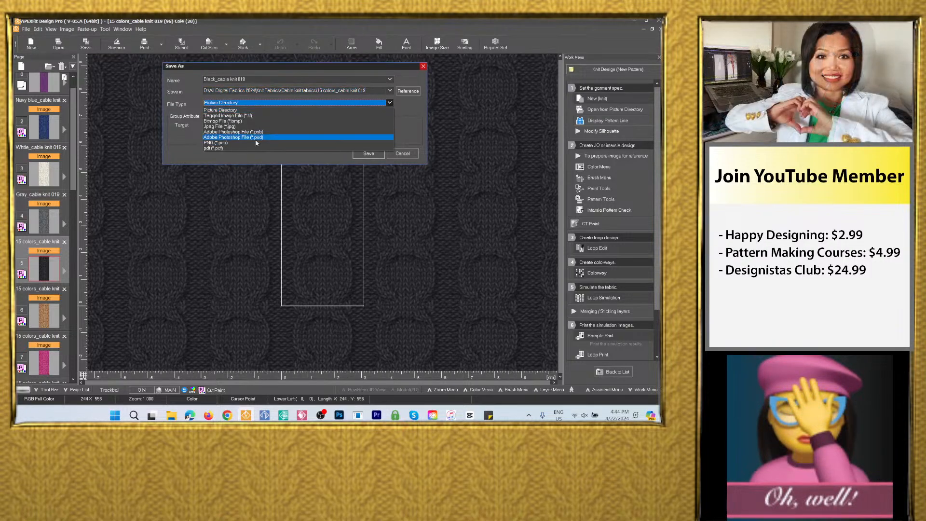
pyautogui.click(259, 140)
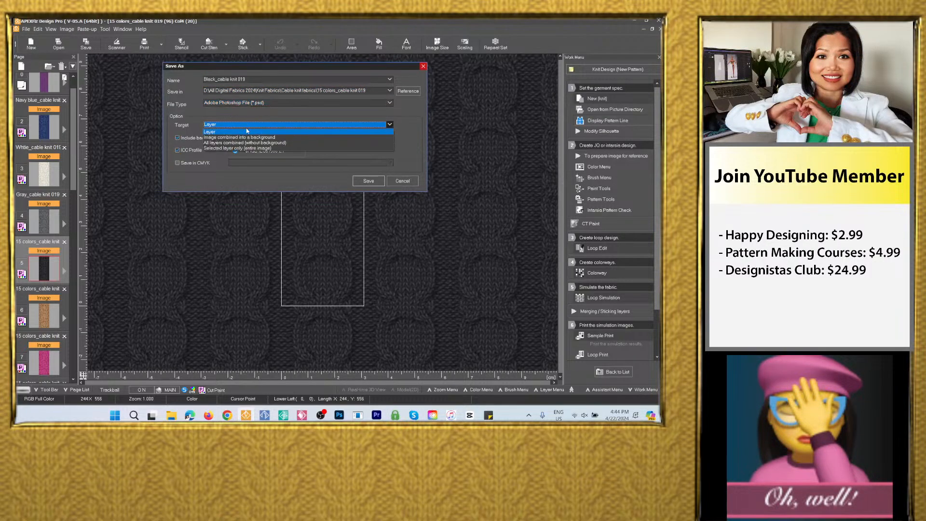
pyautogui.click(240, 133)
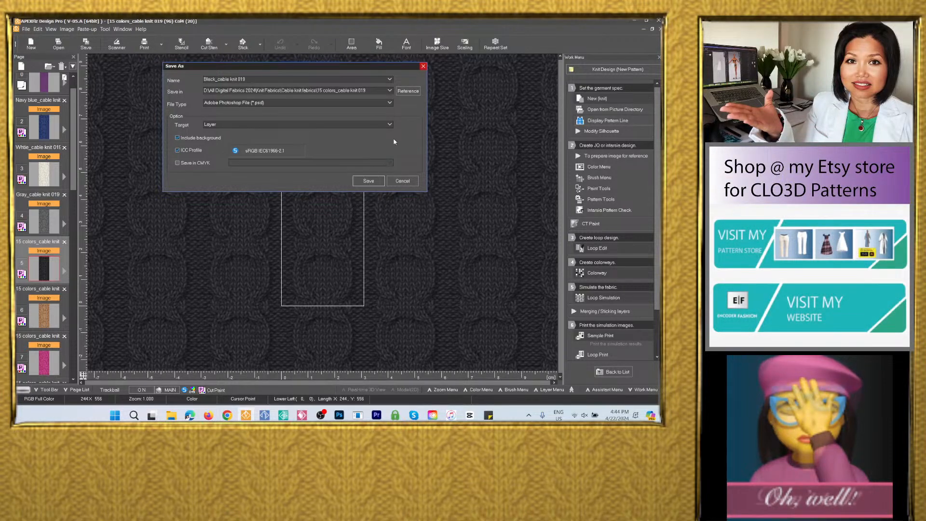
pyautogui.click(369, 181)
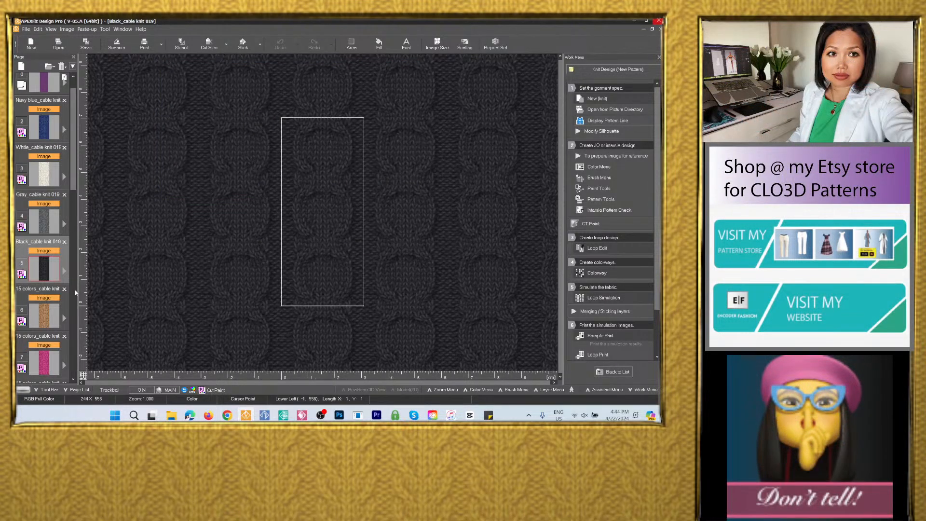
# Start saving the light brown Col.5 page as an image and name it "Brown_cable knit 019", reusing the copied name
pyautogui.moveTo(74, 182); pyautogui.dragTo(78, 218)
pyautogui.click(48, 187)
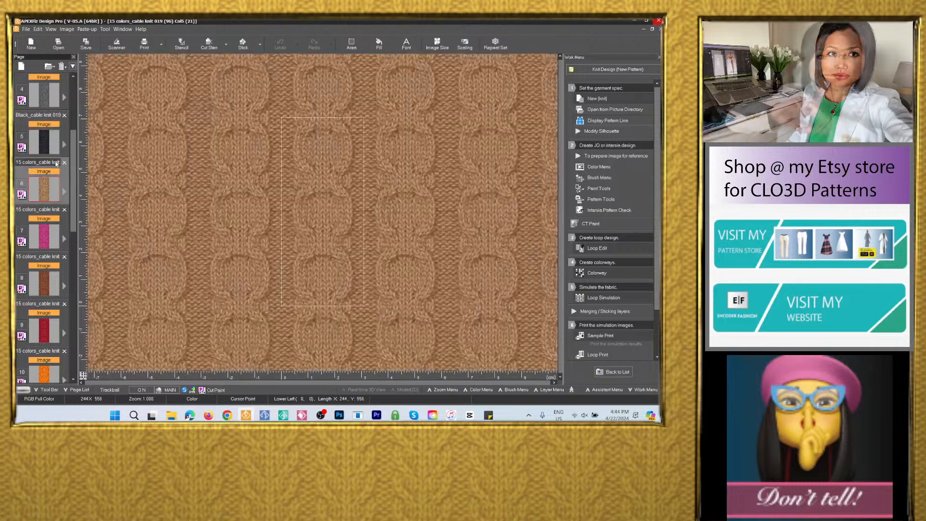
pyautogui.click(85, 44)
pyautogui.click(254, 219)
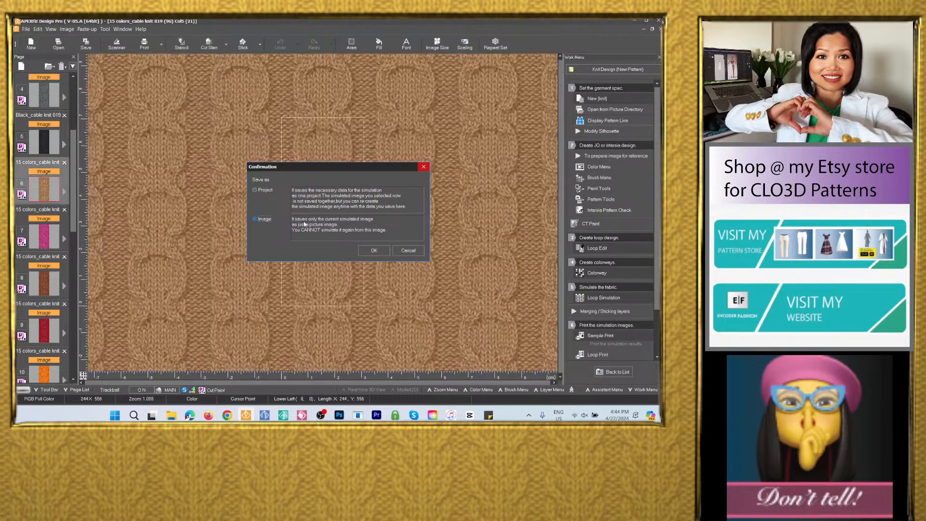
pyautogui.click(373, 251)
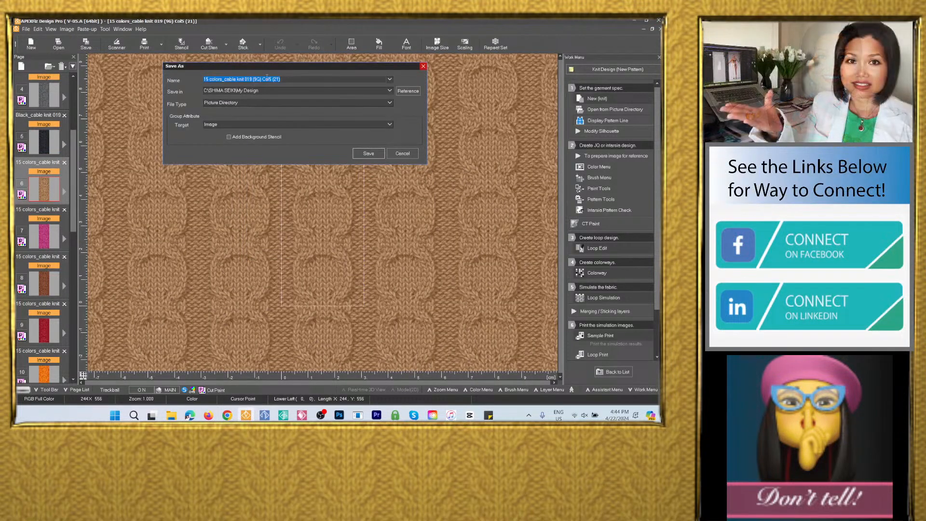
pyautogui.rightClick(266, 80)
pyautogui.click(283, 111)
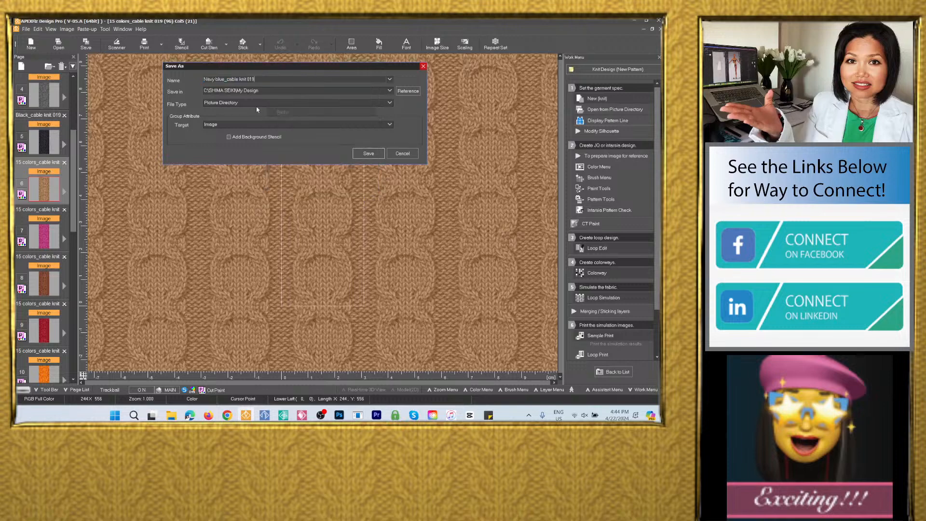
pyautogui.moveTo(225, 80); pyautogui.dragTo(203, 80)
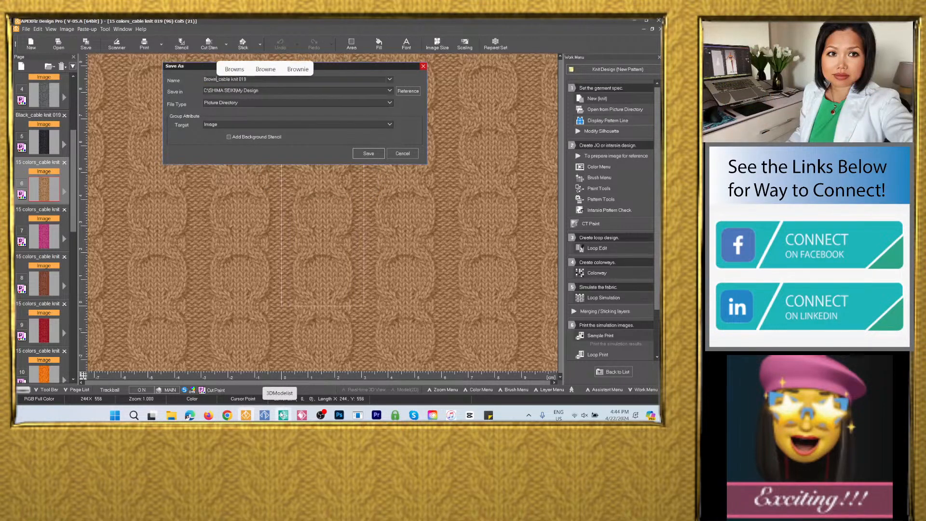
# Save the brown image to the "15 colors_cable knit 019" folder as an Adobe Photoshop File (*.psd)
pyautogui.click(372, 91)
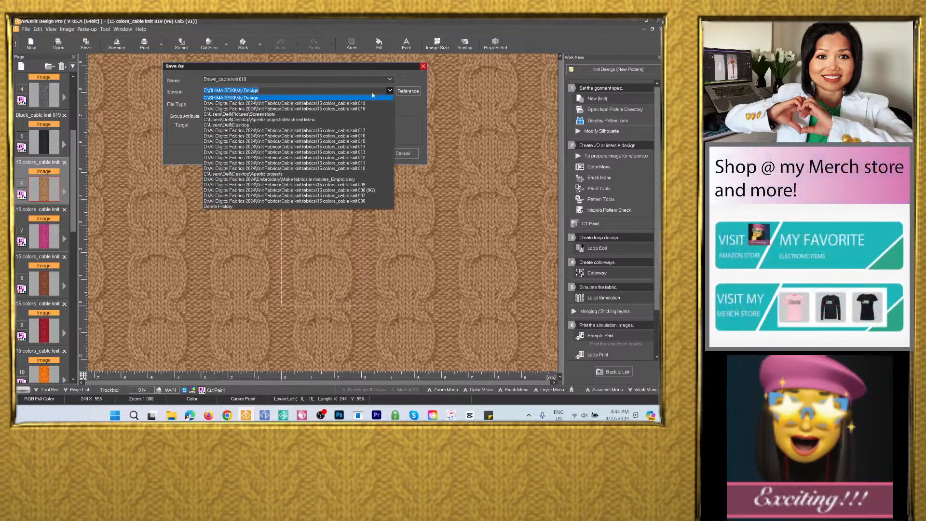
pyautogui.click(347, 104)
pyautogui.click(265, 104)
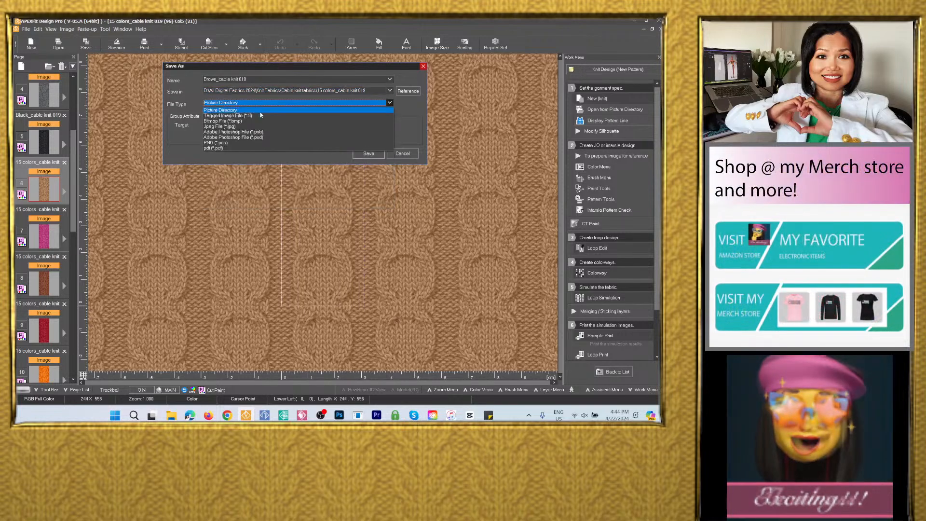
pyautogui.click(260, 141)
pyautogui.click(368, 181)
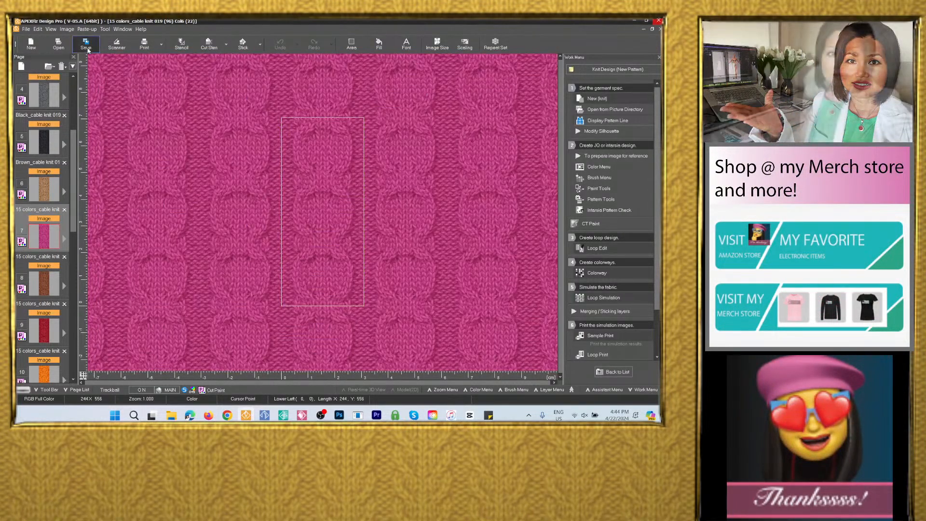
# Start saving the pink Col6 page as an image and name it "Pink_cable knit 019", reusing the copied name
pyautogui.click(86, 44)
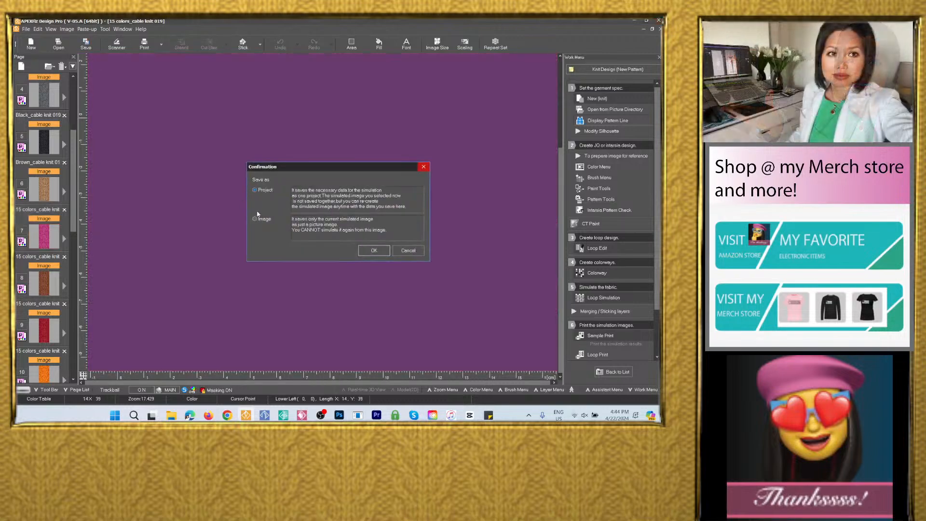
pyautogui.click(278, 219)
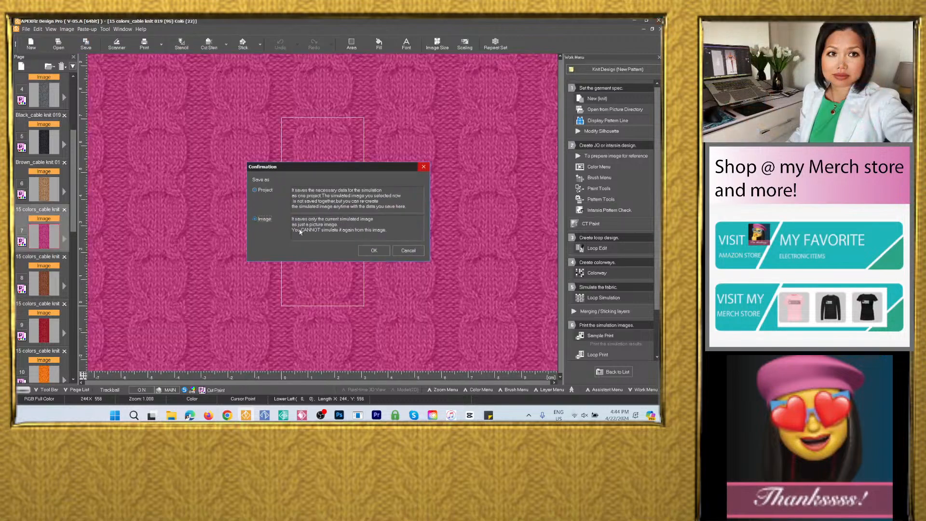
pyautogui.click(375, 251)
pyautogui.rightClick(266, 82)
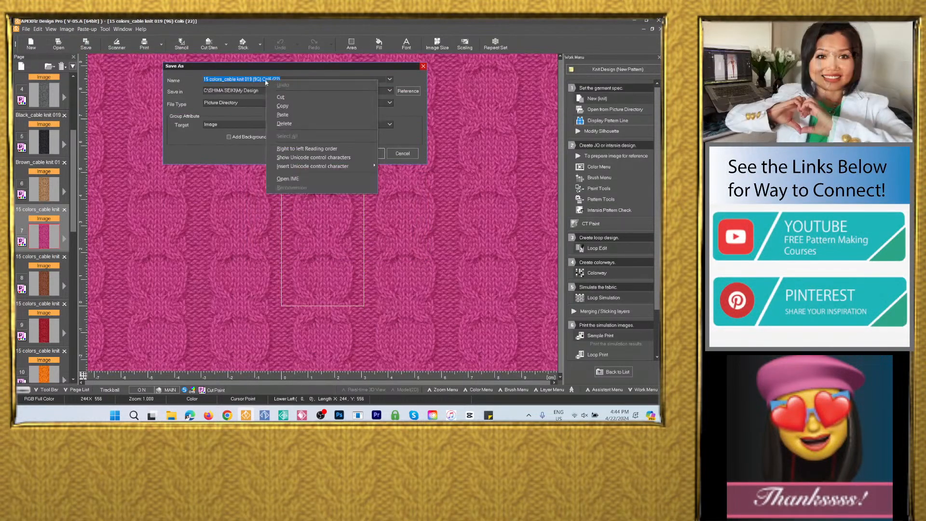
pyautogui.click(295, 119)
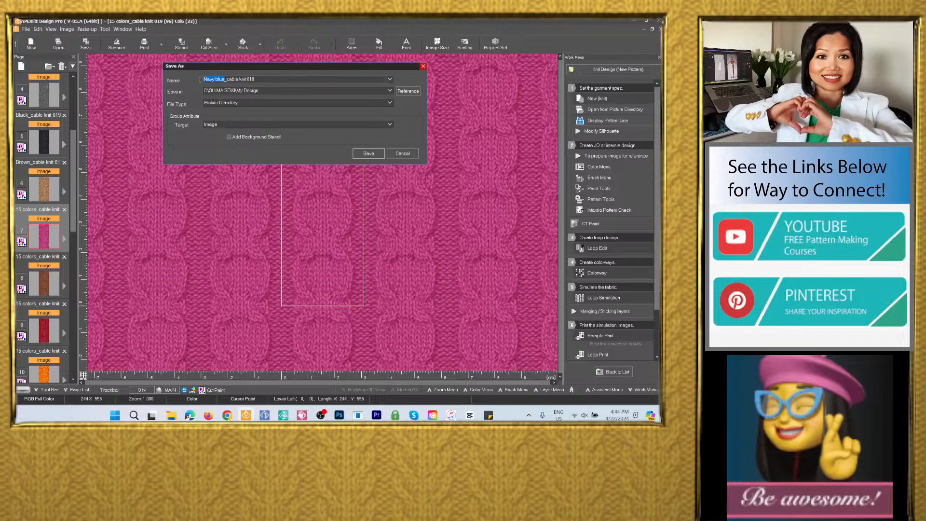
pyautogui.write('Pin')
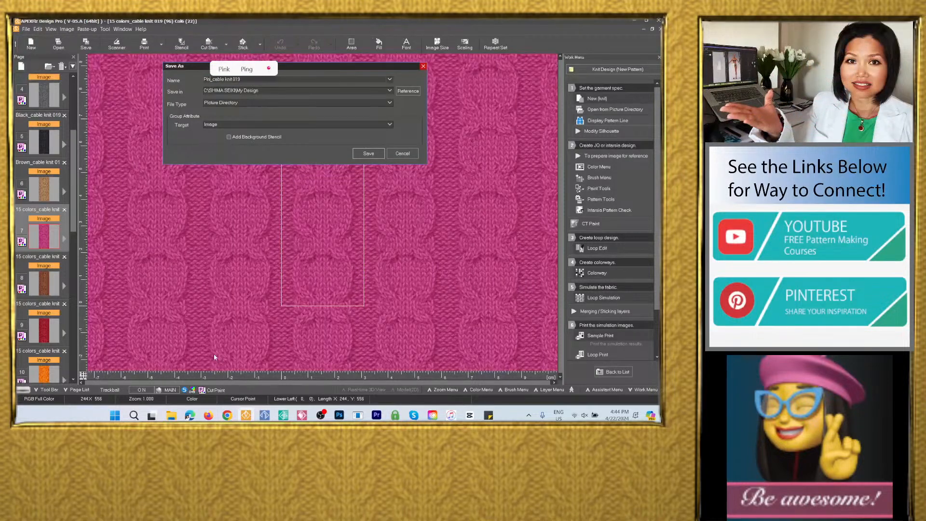
pyautogui.write('k')
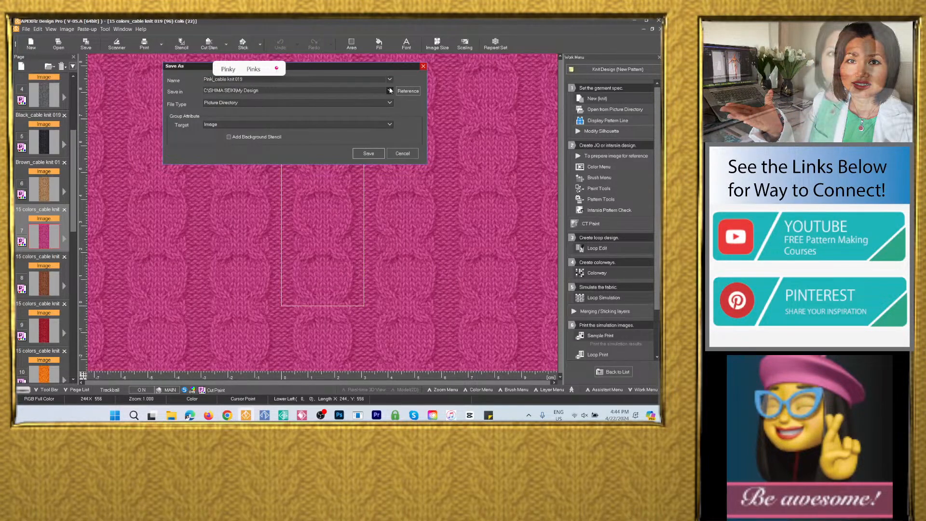
# Save the pink image to the "15 colors_cable knit 019" folder as an Adobe Photoshop File (*.psd)
pyautogui.click(390, 90)
pyautogui.click(254, 110)
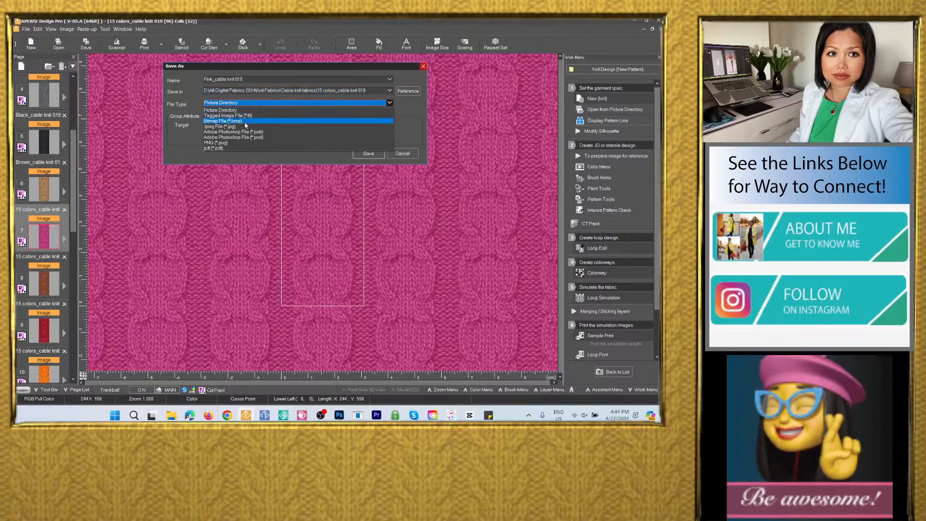
pyautogui.click(248, 137)
pyautogui.click(369, 180)
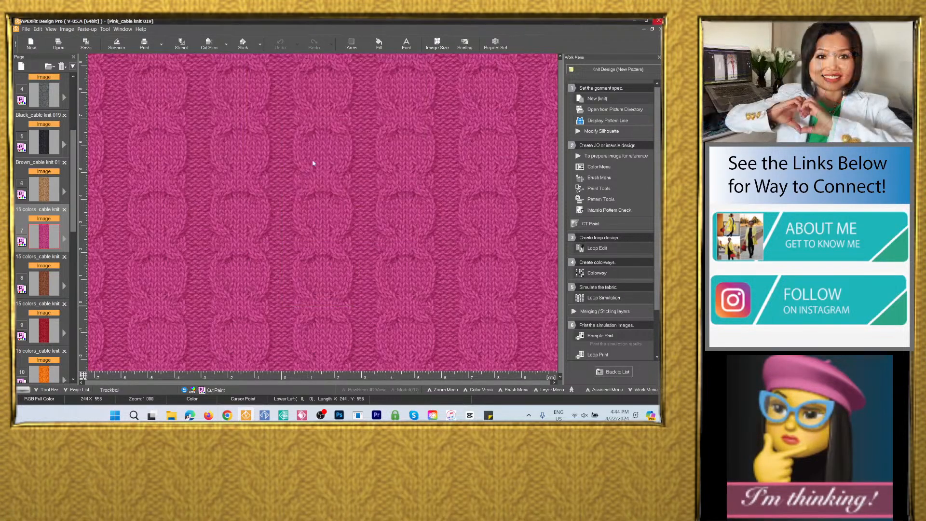
# Start saving the dark brown Col7 page as an image and name it "Dark brown_cable knit 019", reusing the copied name
pyautogui.click(54, 279)
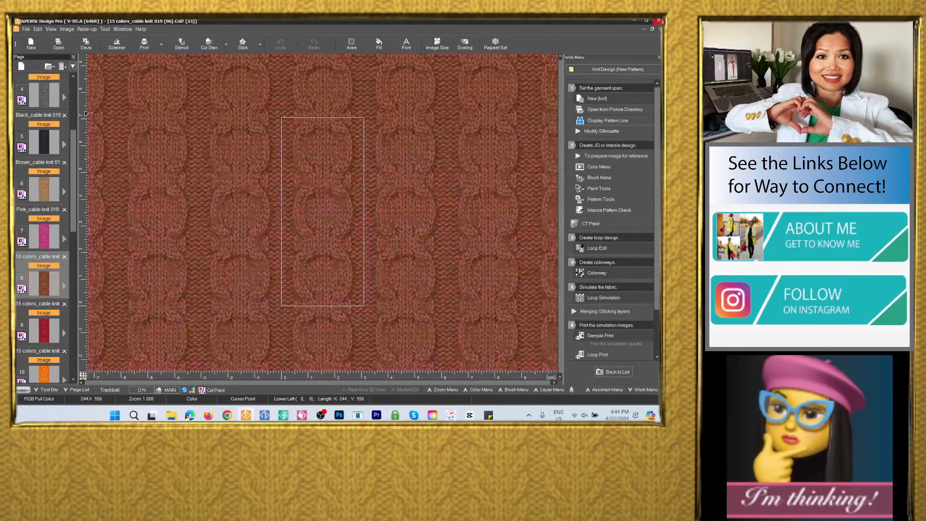
pyautogui.click(90, 45)
pyautogui.click(263, 218)
pyautogui.click(366, 250)
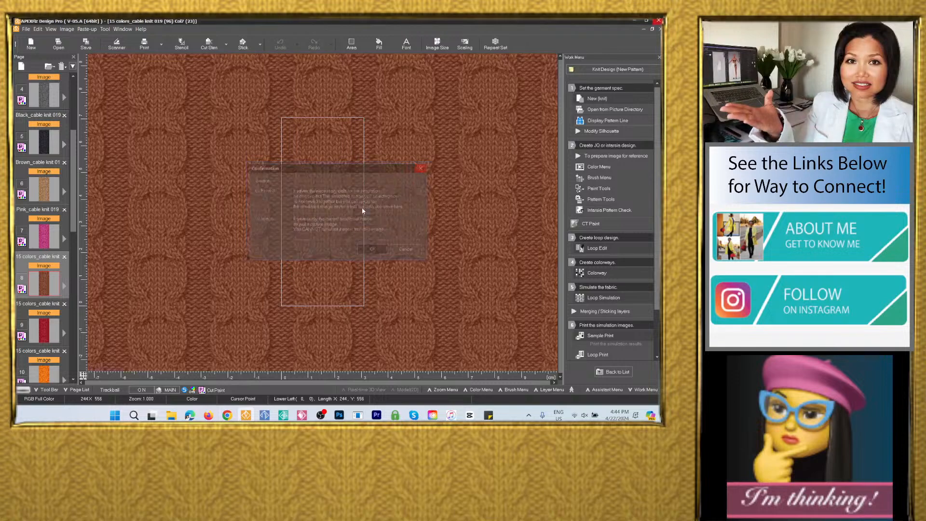
pyautogui.rightClick(272, 80)
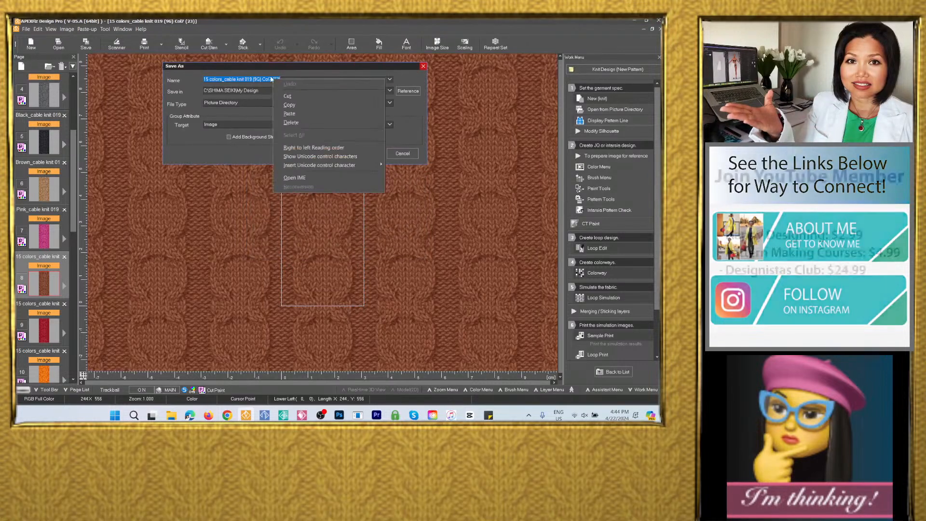
pyautogui.click(302, 113)
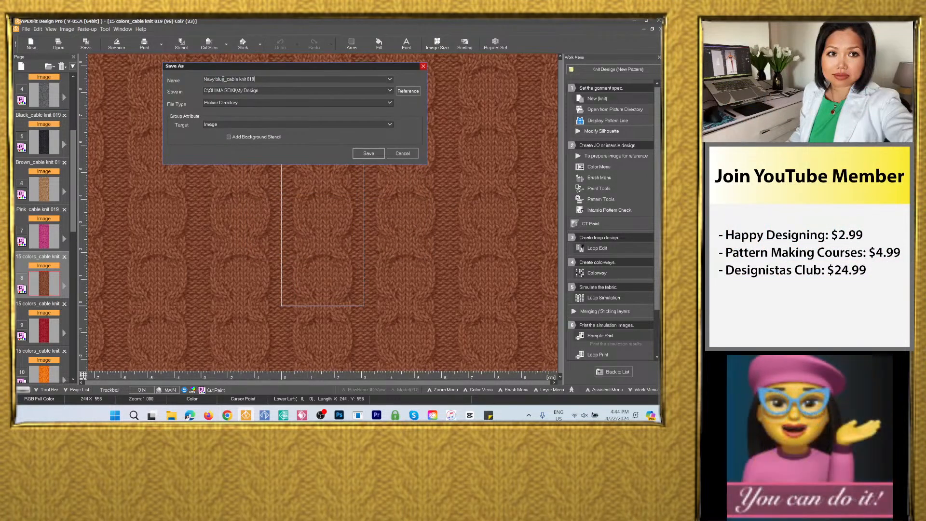
pyautogui.write('Dark')
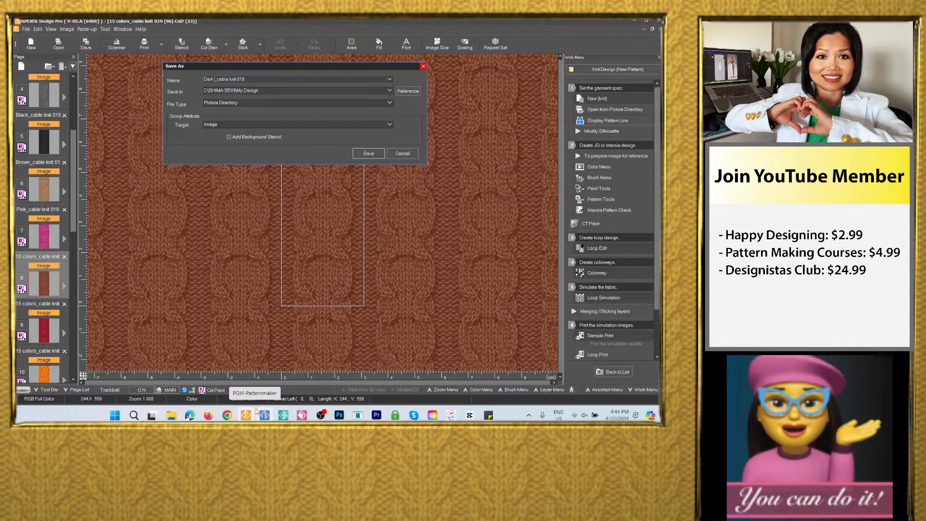
pyautogui.write(' brown')
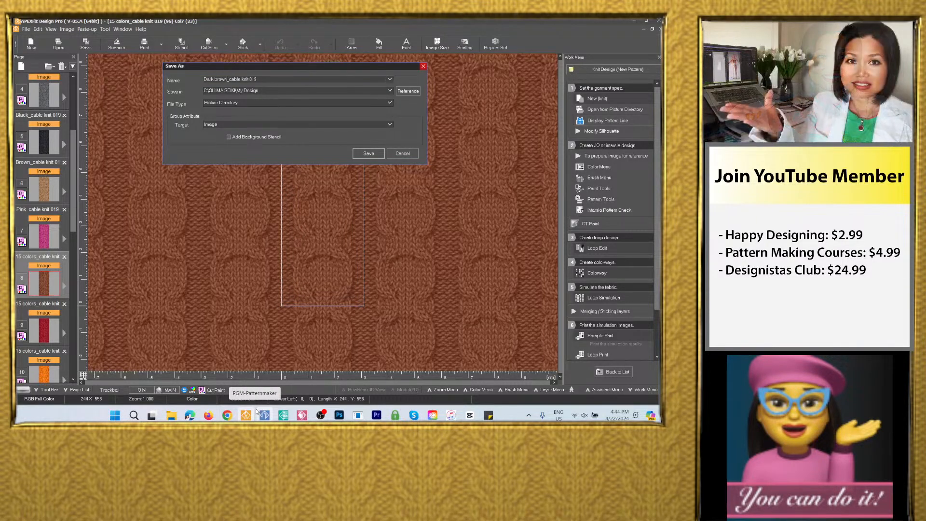
# Save the dark brown image to the "15 colors_cable knit 019" folder as an Adobe Photoshop File (*.psd)
pyautogui.click(389, 91)
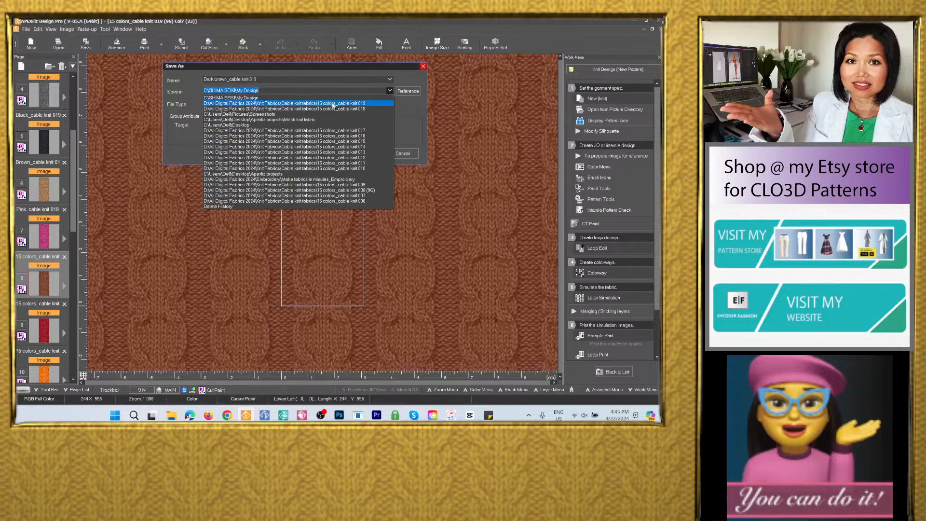
pyautogui.click(270, 99)
pyautogui.click(243, 103)
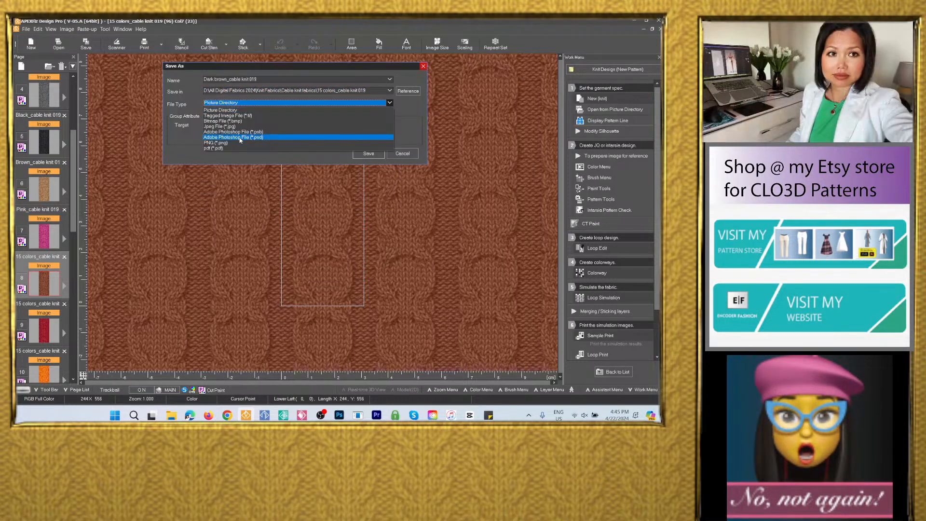
pyautogui.click(241, 138)
pyautogui.click(366, 181)
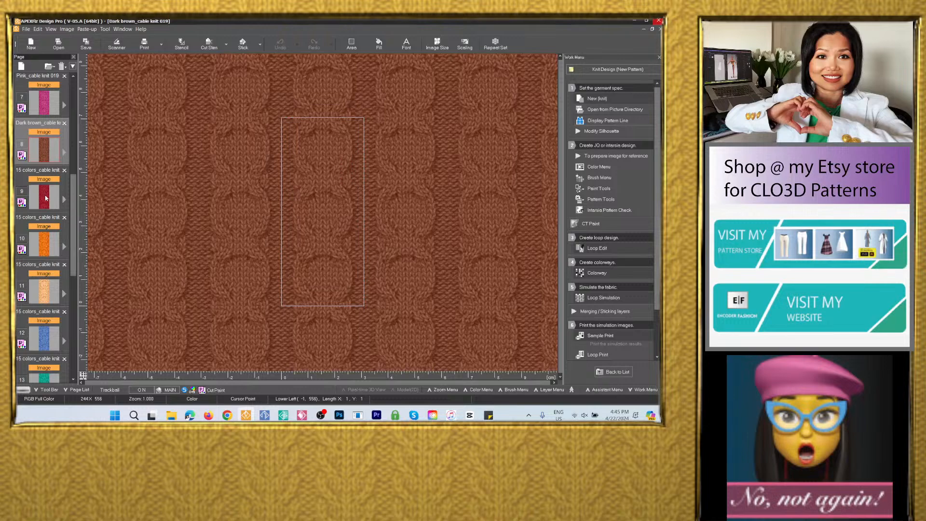
# Start saving the red Col8 page as an image and name it "Red_cable knit 019", reusing the copied name
pyautogui.click(46, 198)
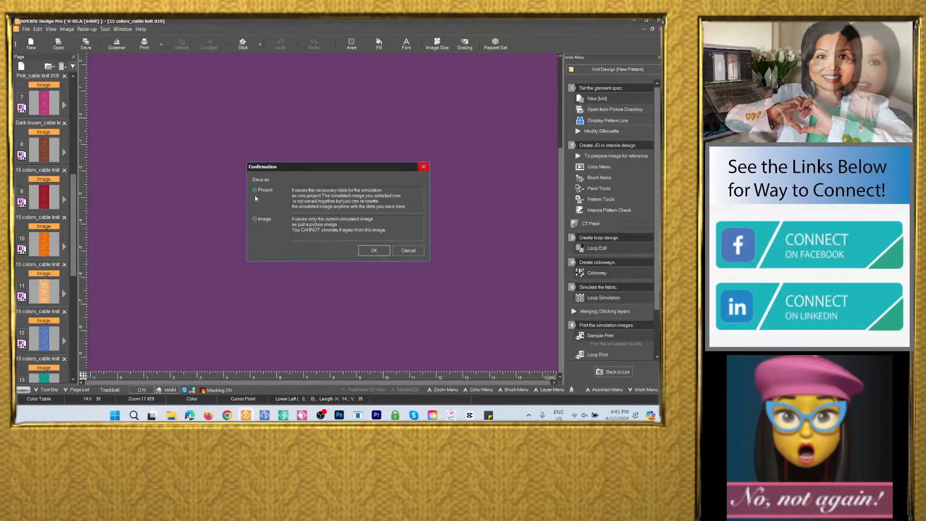
pyautogui.click(374, 250)
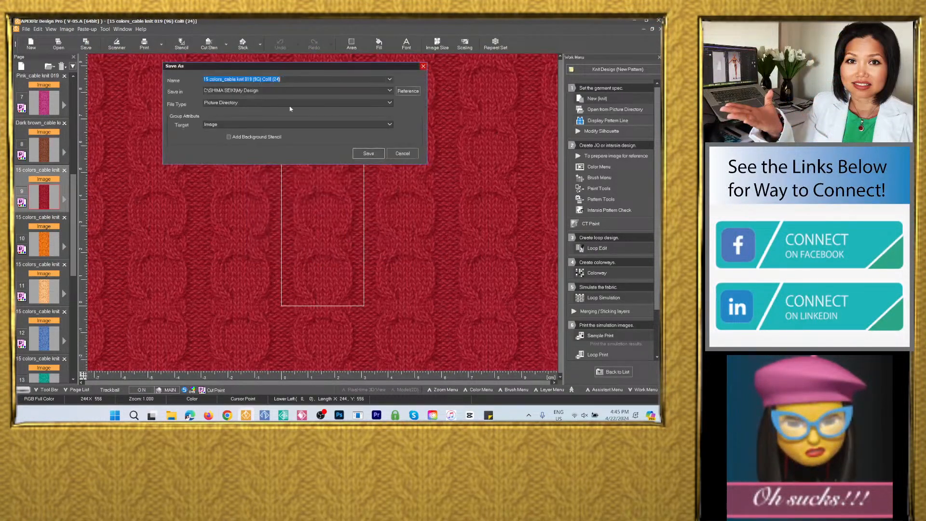
pyautogui.rightClick(264, 77)
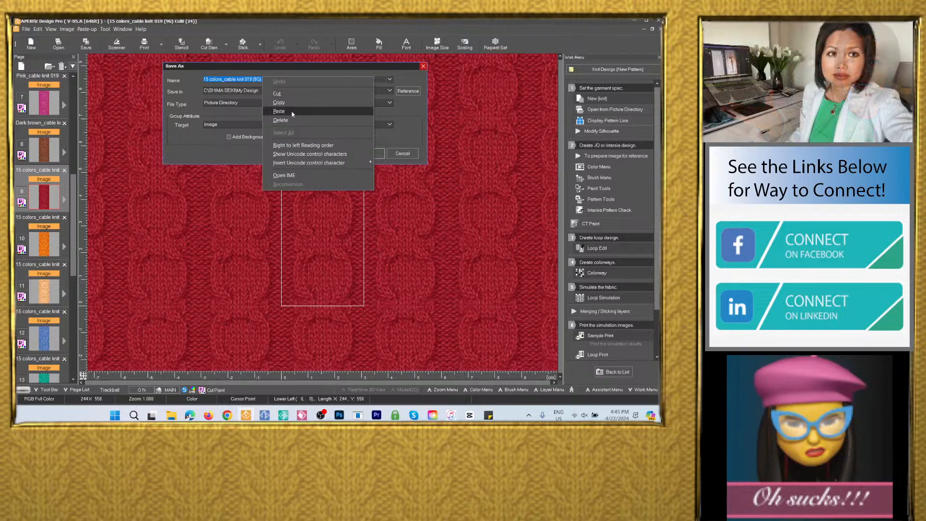
pyautogui.click(292, 111)
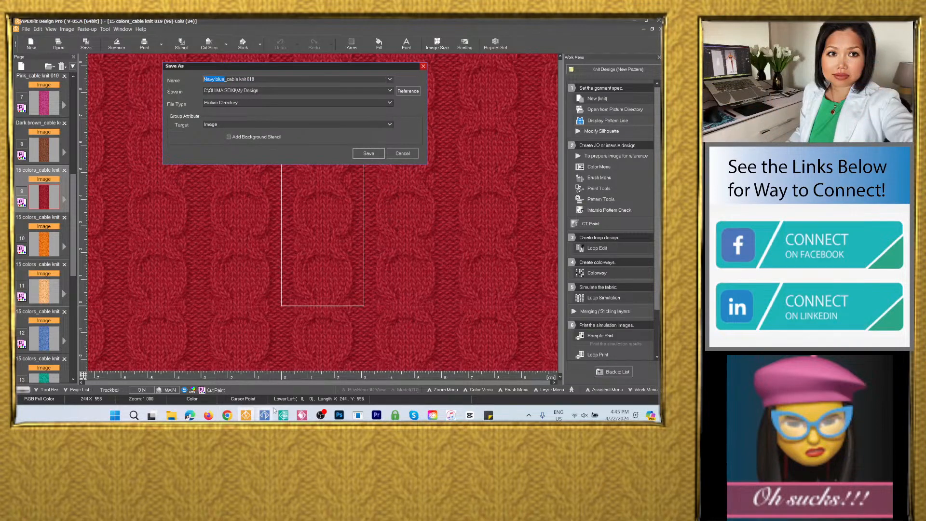
pyautogui.write('ed')
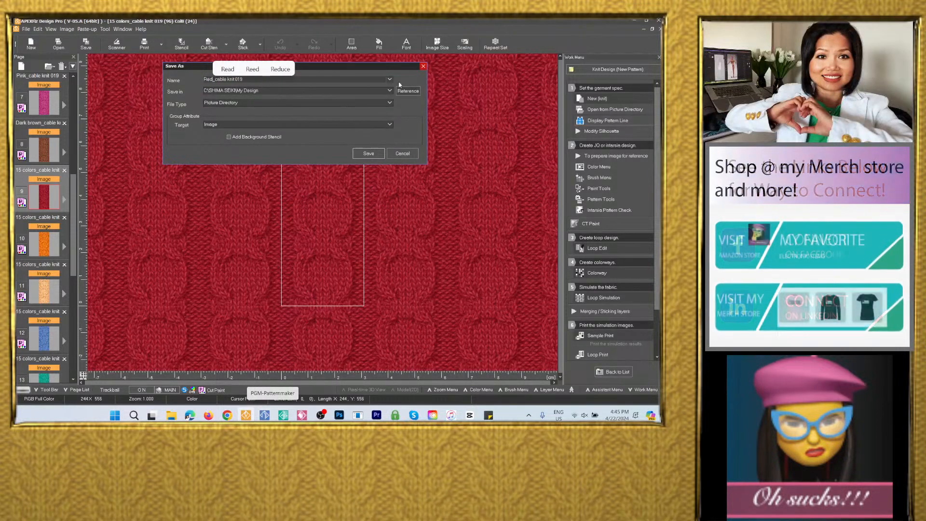
# Save the red image to the "15 colors_cable knit 019" folder as an Adobe Photoshop File (*.psd)
pyautogui.click(390, 90)
pyautogui.click(351, 103)
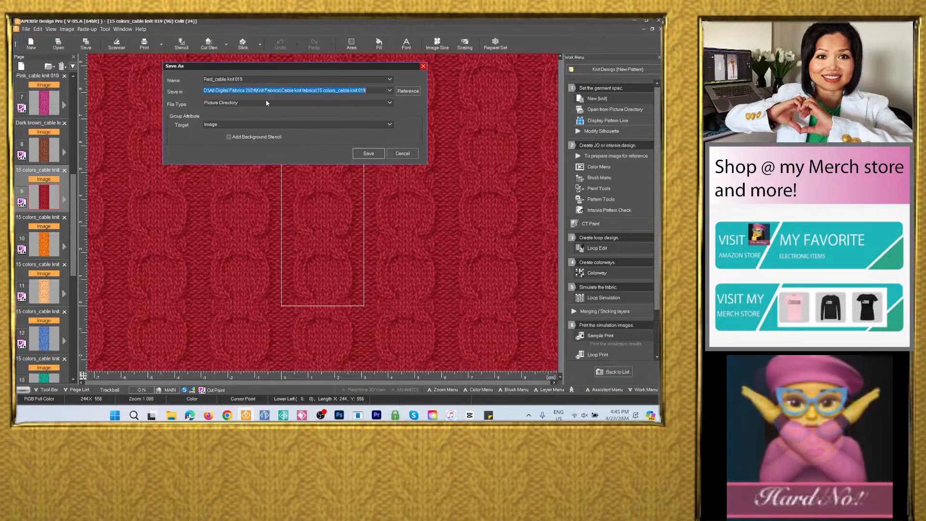
pyautogui.click(389, 104)
pyautogui.click(241, 139)
pyautogui.click(359, 180)
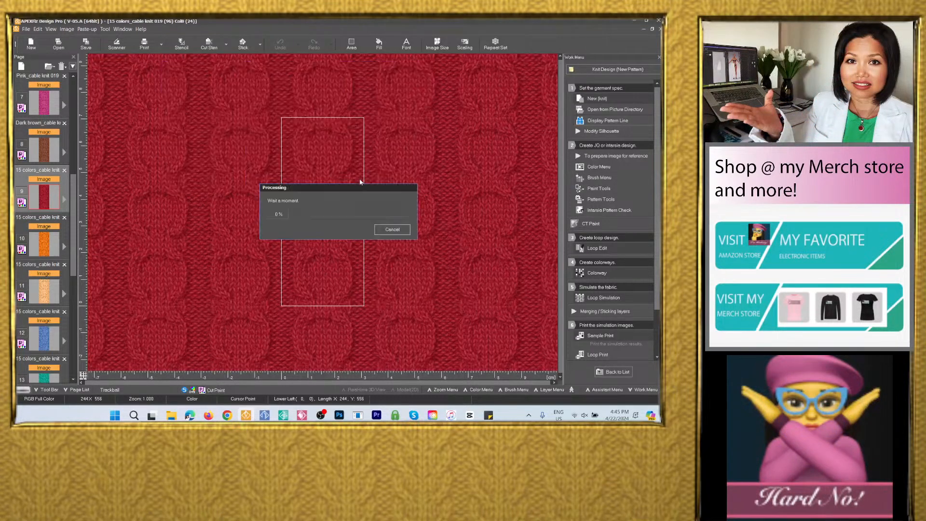
# Start saving the orange Col9 page as an image and name it "Orange_cable knit 019", reusing the copied name
pyautogui.click(48, 242)
pyautogui.click(86, 45)
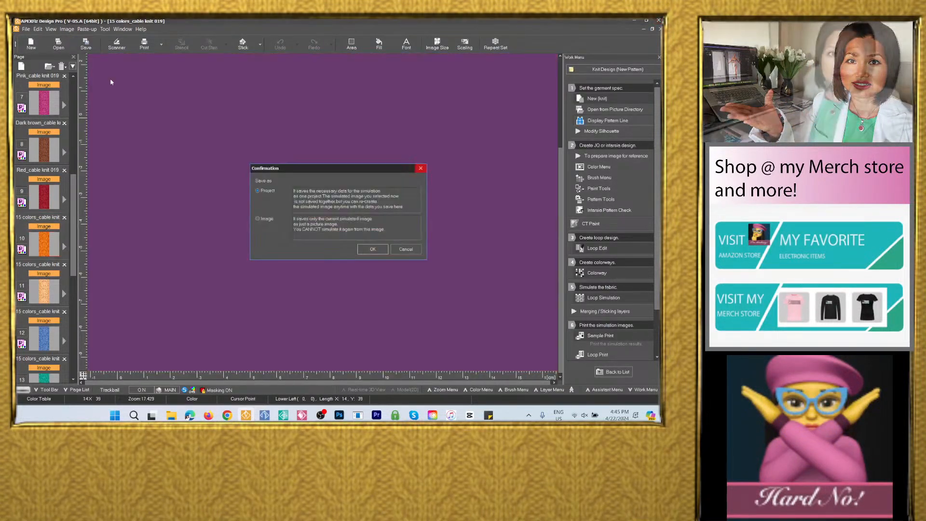
pyautogui.click(374, 251)
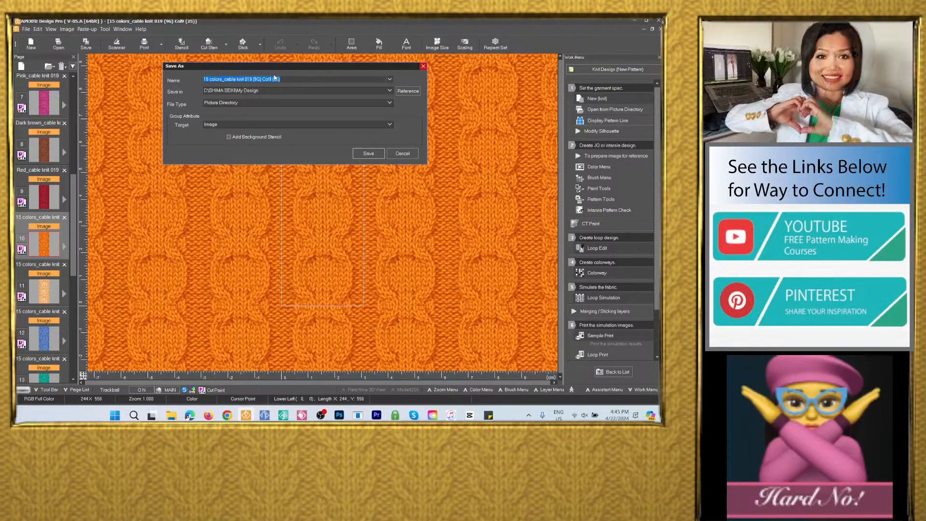
pyautogui.write('Navy blue_cable knit 019')
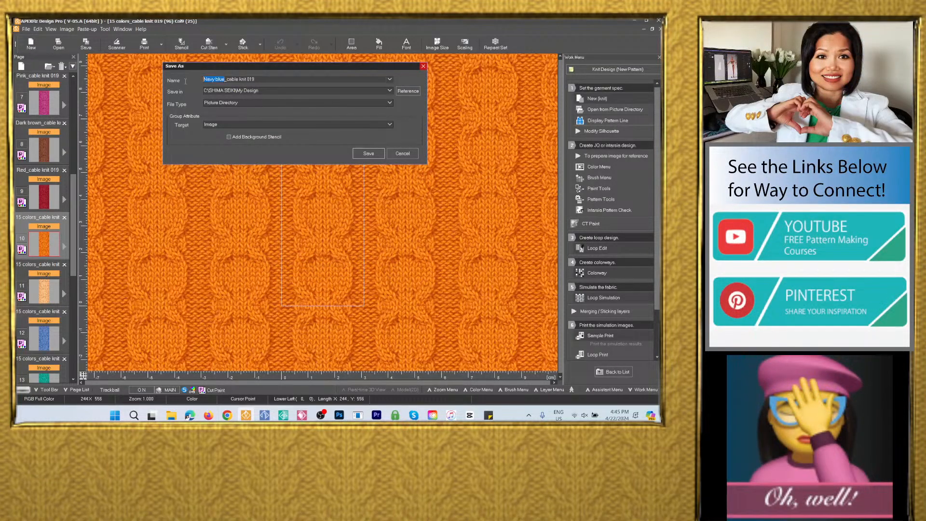
pyautogui.press('BackSpace')
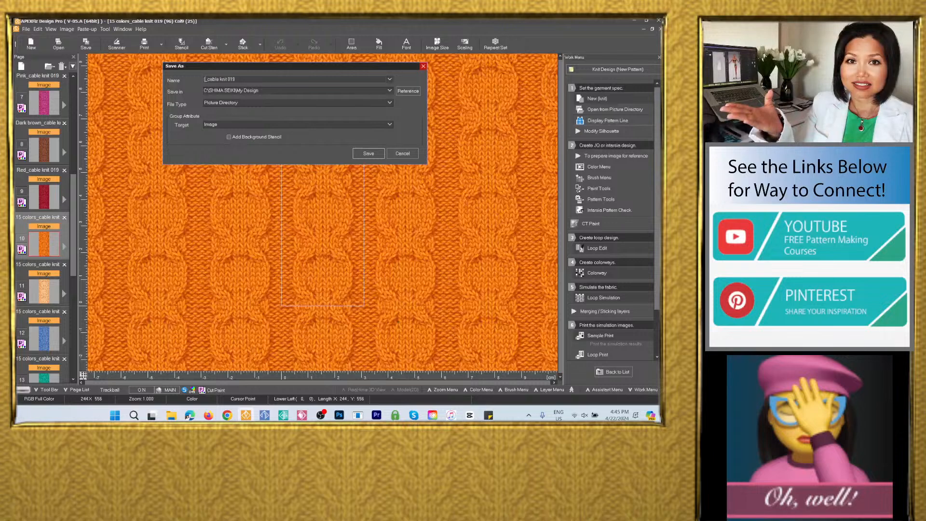
pyautogui.write('Or')
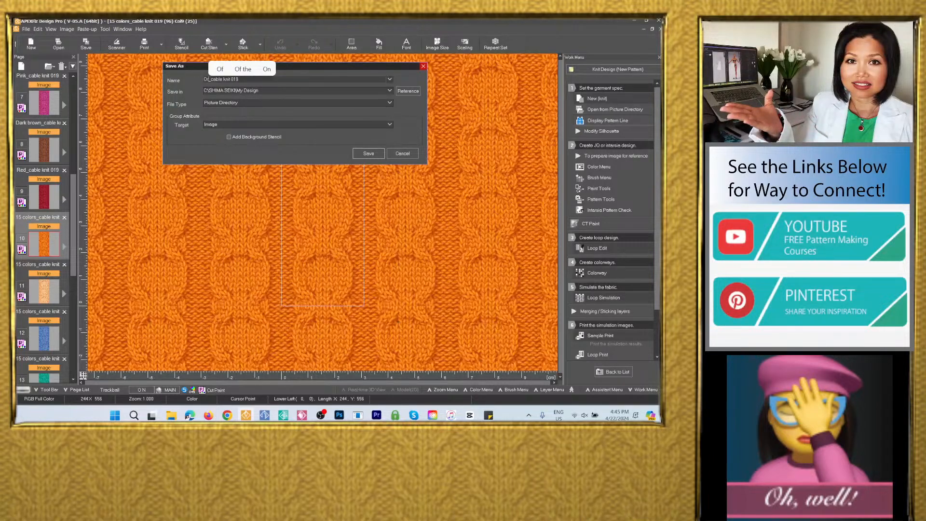
pyautogui.write('ange')
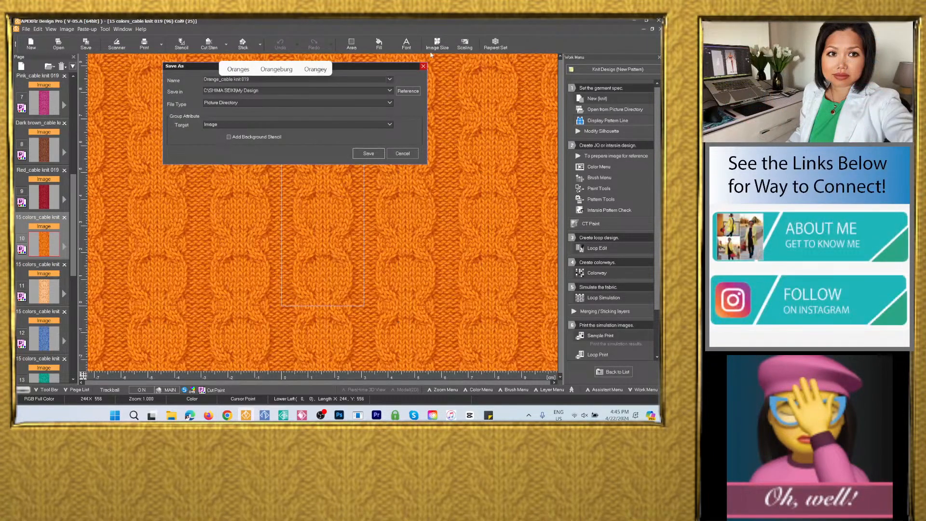
# Save the orange image to the "15 colors_cable knit 019" folder as an Adobe Photoshop File (*.psd)
pyautogui.click(389, 91)
pyautogui.click(251, 107)
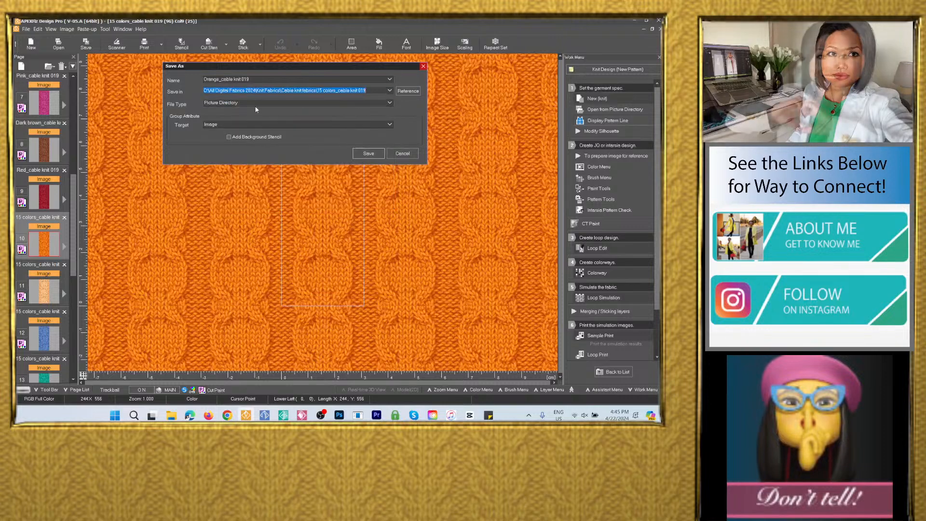
pyautogui.click(235, 103)
pyautogui.click(238, 137)
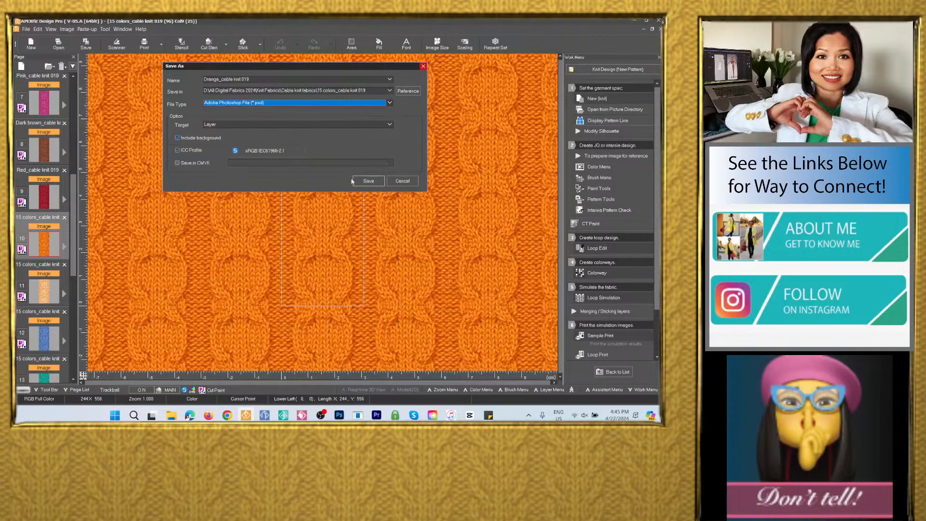
pyautogui.click(369, 153)
# Start saving the cream Col10 page as an image and name it "Cream_cable knit 019", reusing the copied name
pyautogui.click(54, 283)
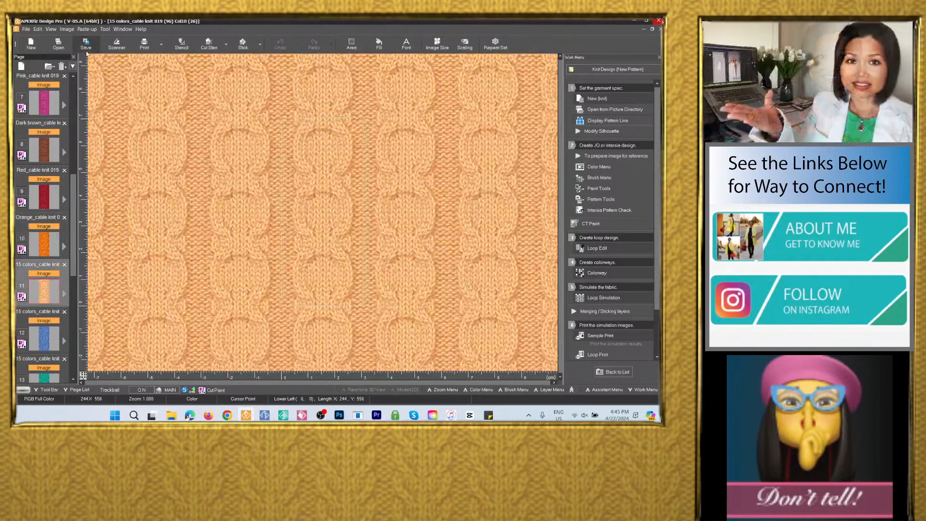
pyautogui.click(86, 45)
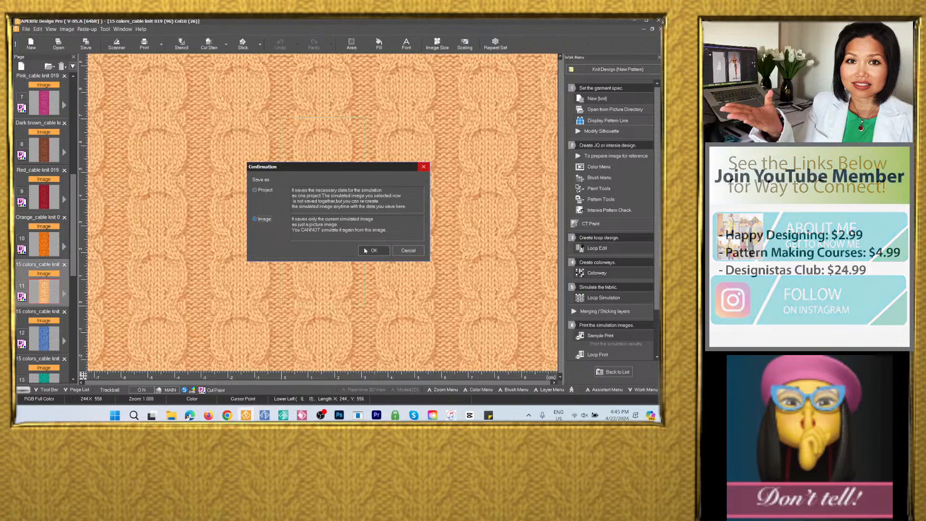
pyautogui.click(265, 219)
pyautogui.click(374, 250)
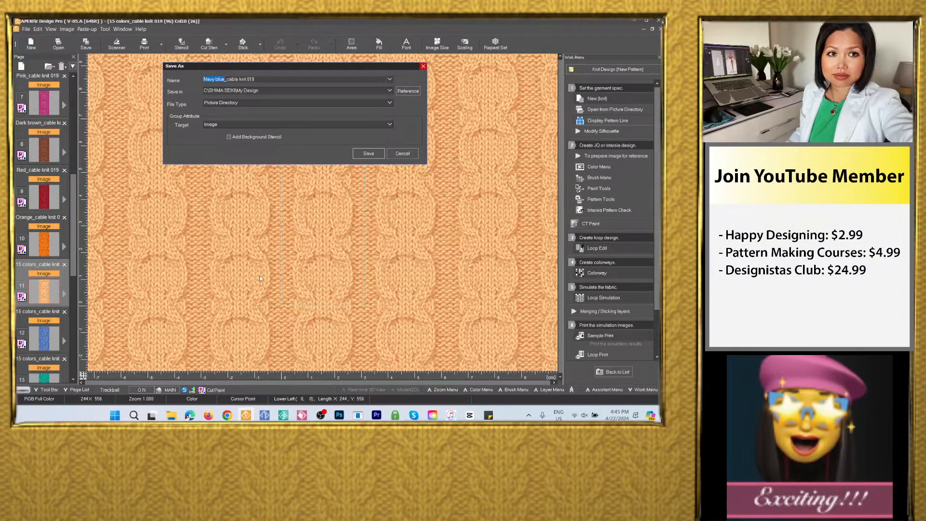
pyautogui.write('C')
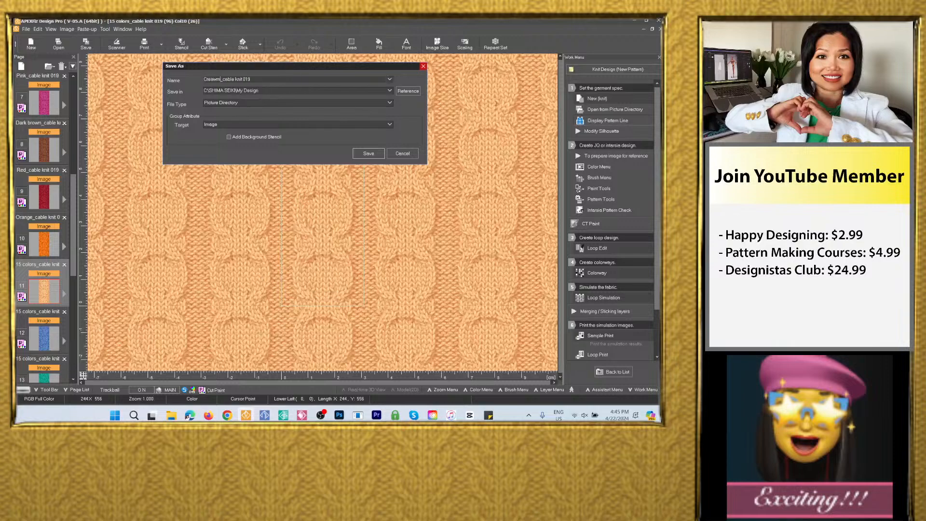
pyautogui.write('rea')
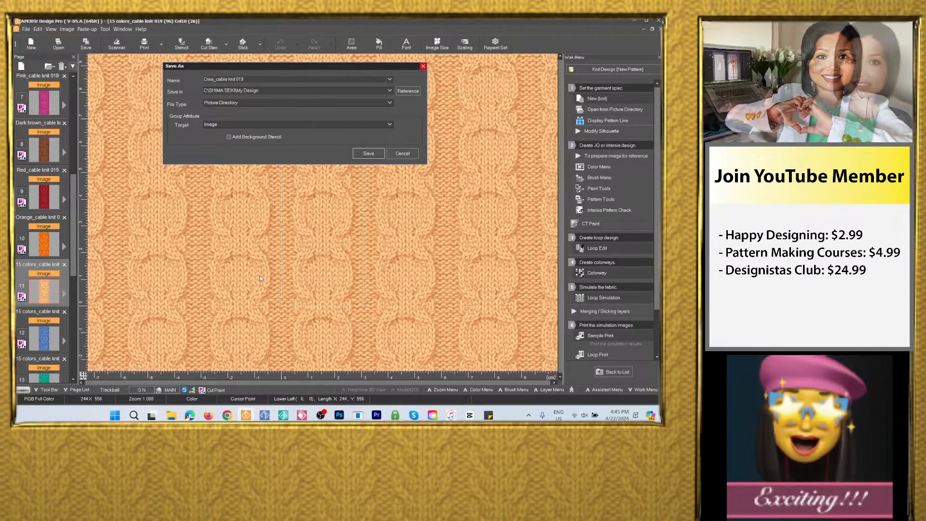
pyautogui.write('m')
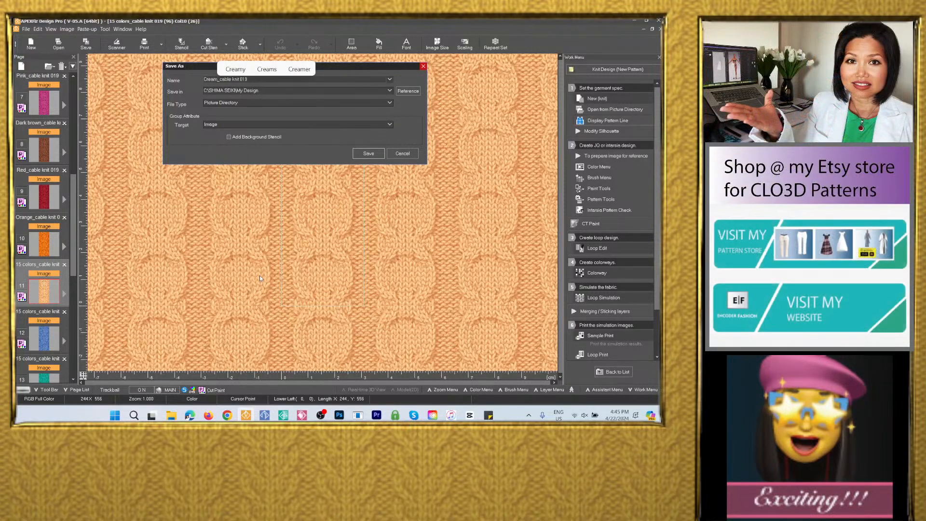
# Save the cream image to the "15 colors_cable knit 019" folder as an Adobe Photoshop File (*.psd)
pyautogui.click(389, 91)
pyautogui.click(362, 104)
pyautogui.click(318, 103)
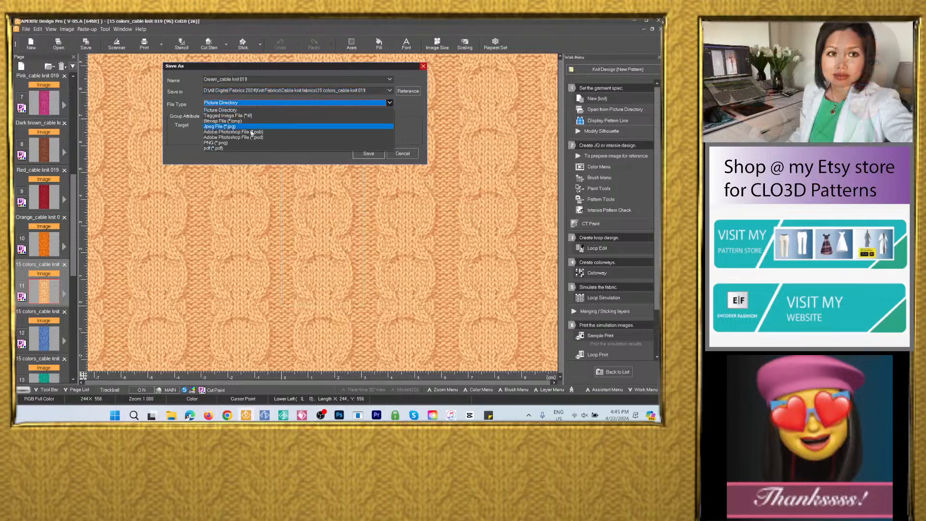
pyautogui.click(251, 128)
pyautogui.click(369, 181)
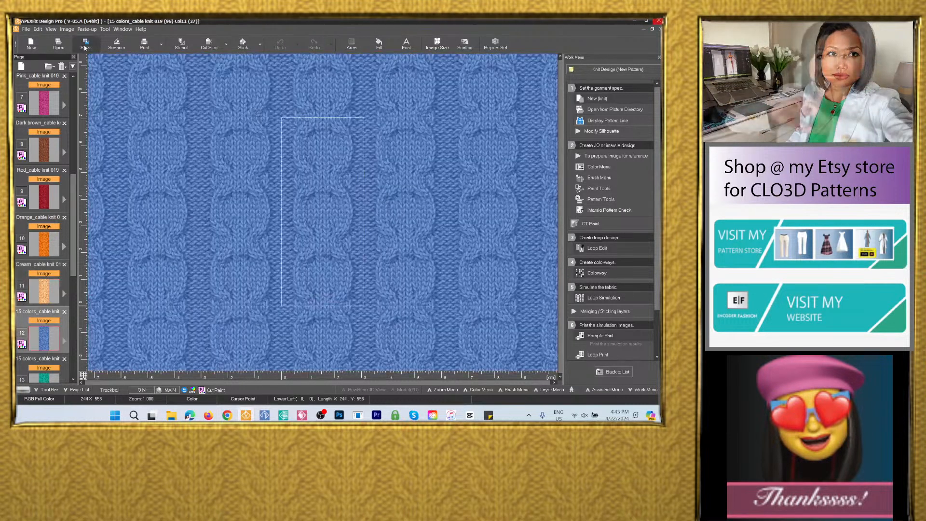
# Start saving the blue Col11 page as an image and name it "Blue_cable knit 019", reusing the copied name
pyautogui.click(86, 43)
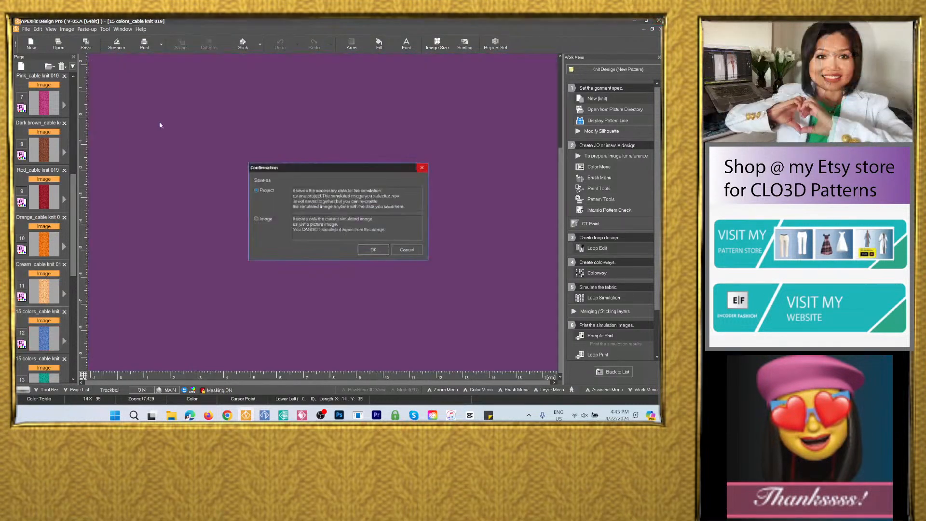
pyautogui.click(268, 222)
pyautogui.click(375, 250)
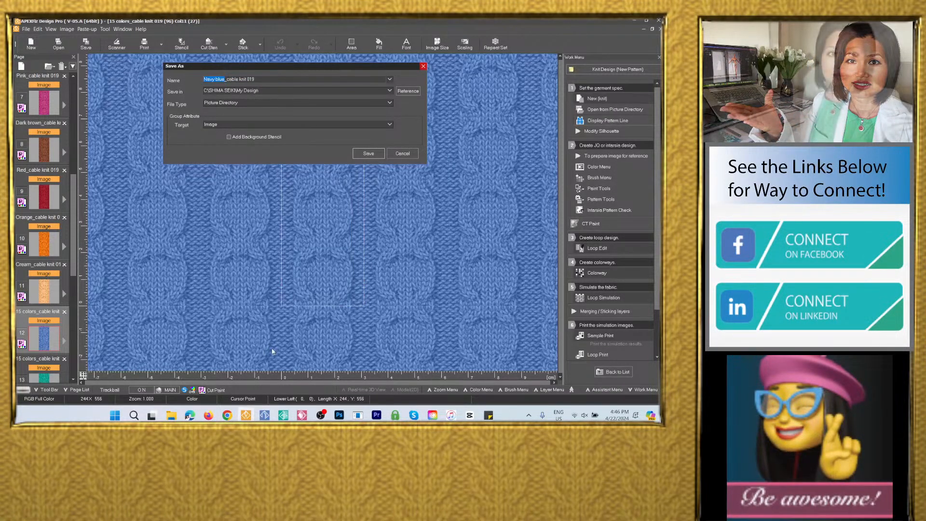
pyautogui.write('Blue')
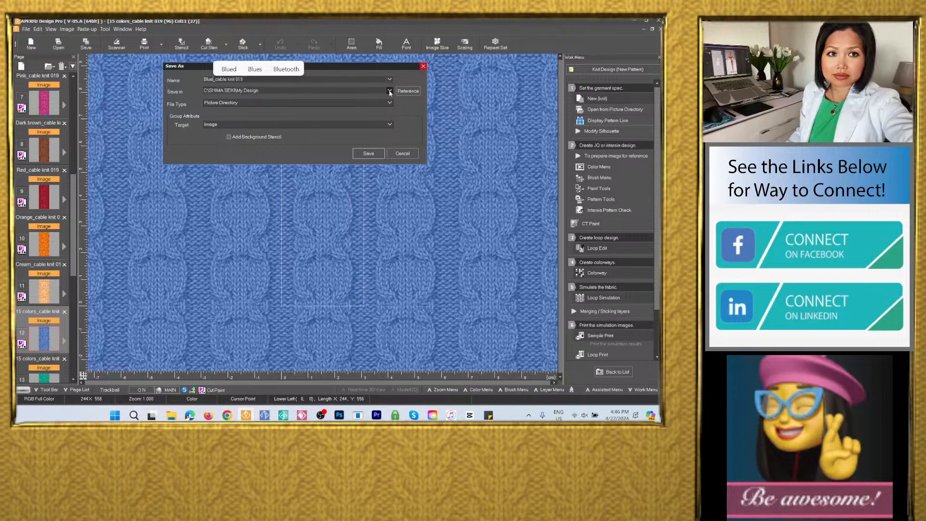
# Save the blue image to the "15 colors_cable knit 019" folder as an Adobe Photoshop File (*.psd)
pyautogui.click(389, 91)
pyautogui.click(320, 105)
pyautogui.click(389, 103)
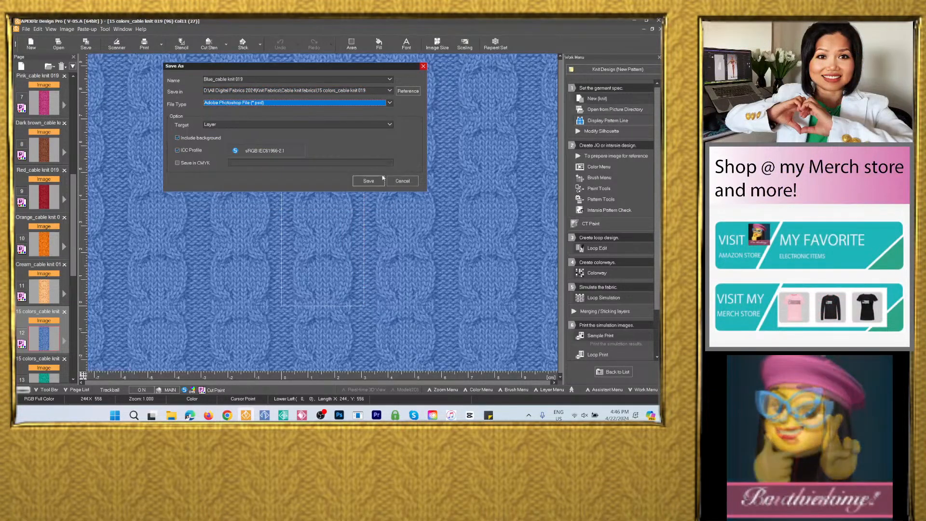
pyautogui.click(368, 154)
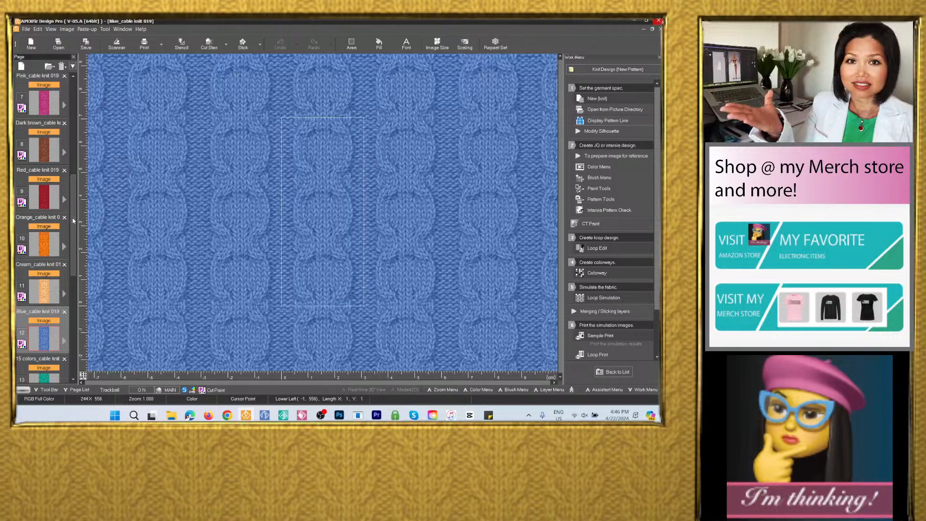
# Start saving the turquoise Col12 page as an image and name it "Turquoise_cable knit 019", reusing the copied name
pyautogui.moveTo(74, 207); pyautogui.dragTo(77, 264)
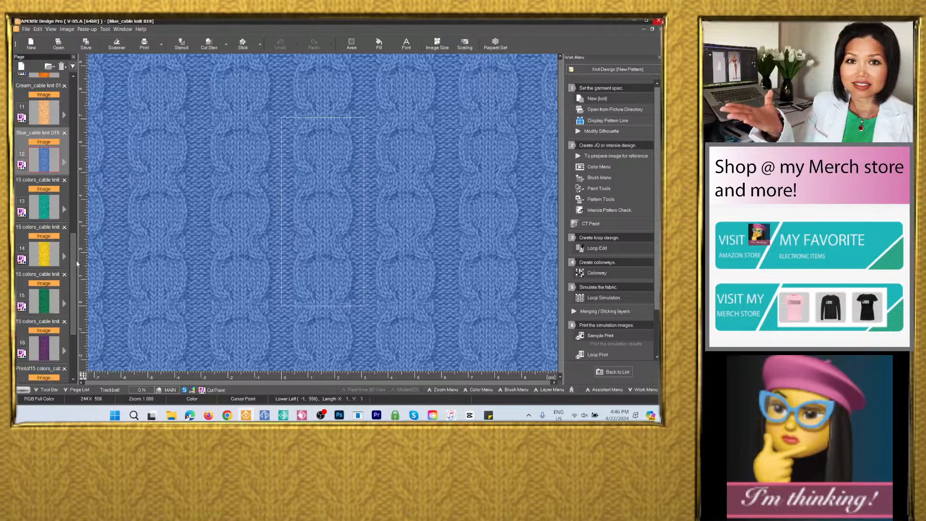
pyautogui.click(48, 213)
pyautogui.click(85, 47)
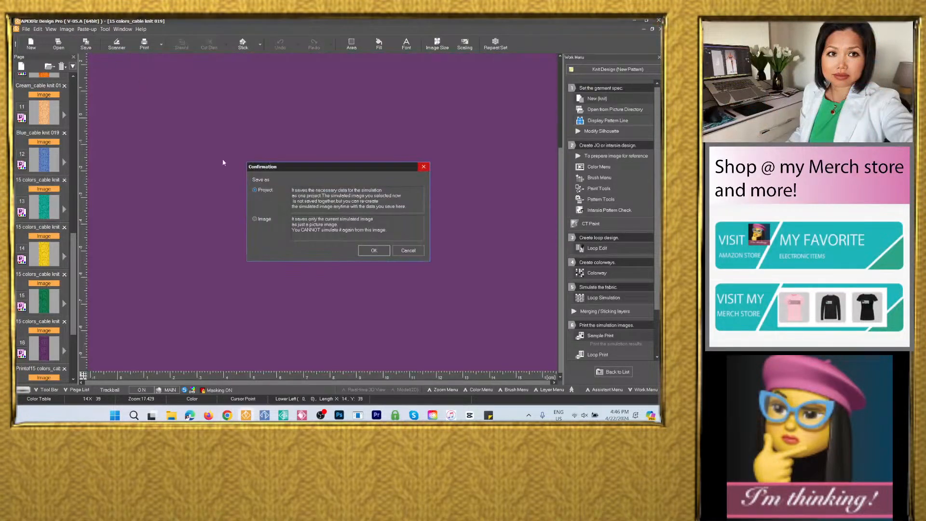
pyautogui.click(261, 219)
pyautogui.click(375, 250)
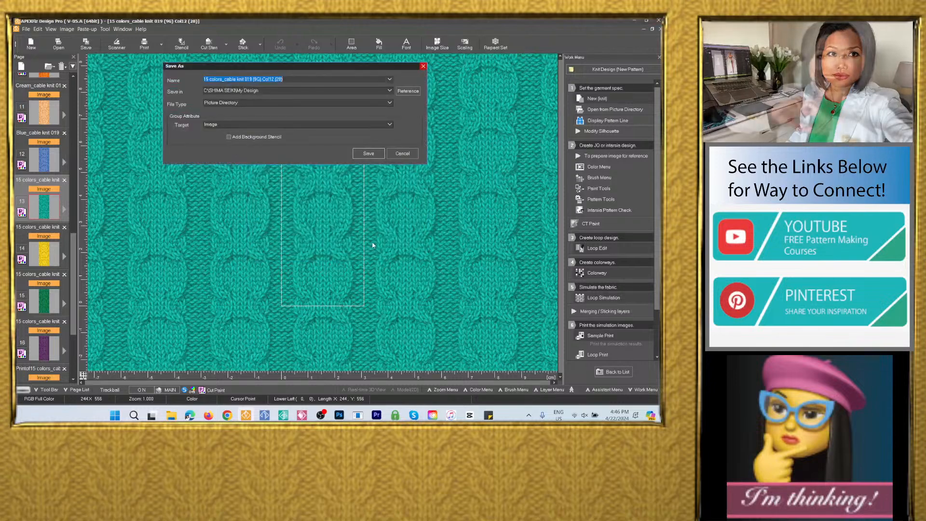
pyautogui.rightClick(264, 80)
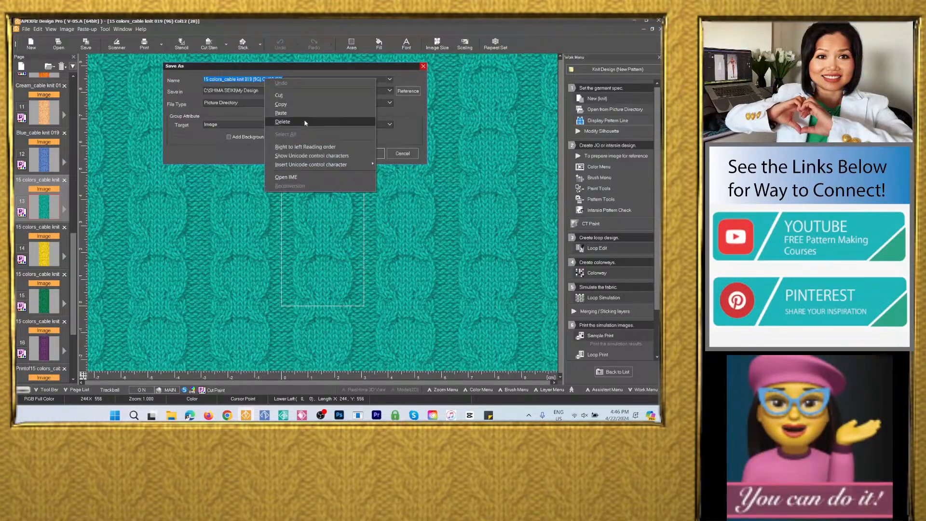
pyautogui.moveTo(225, 79); pyautogui.dragTo(201, 80)
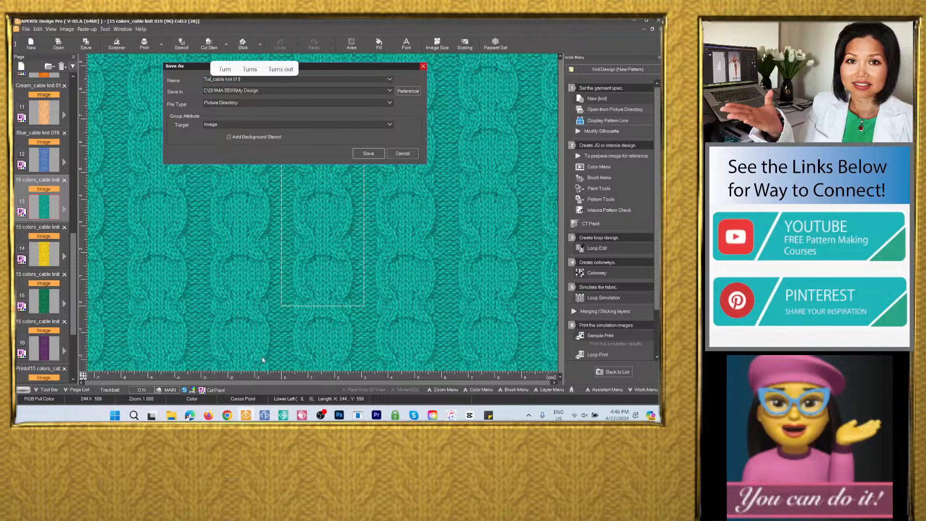
pyautogui.write('Turquoise')
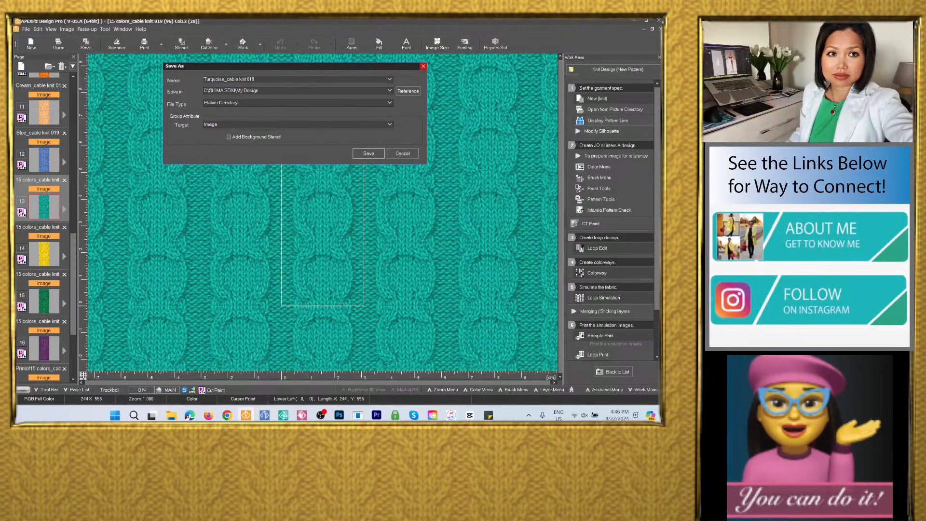
# Save the turquoise image to the "15 colors_cable knit 019" folder as an Adobe Photoshop File (*.psd)
pyautogui.click(389, 90)
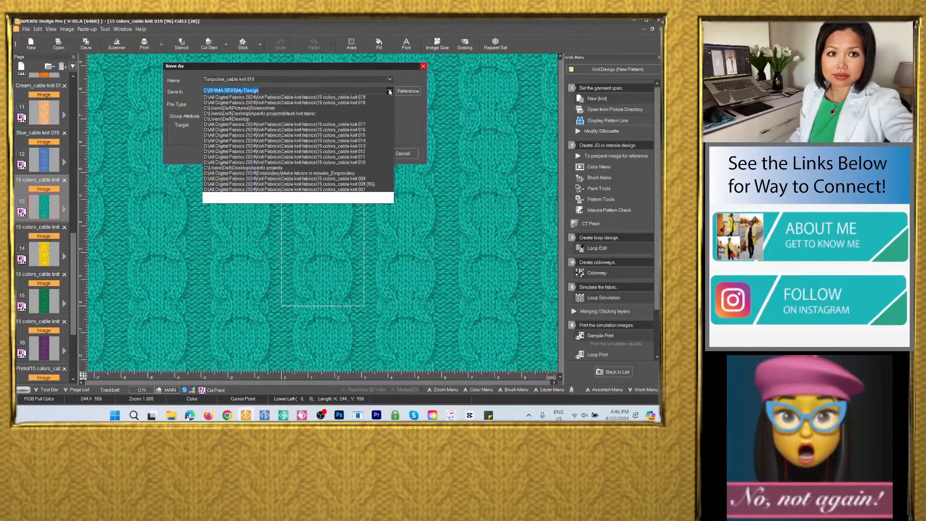
pyautogui.click(281, 111)
pyautogui.click(279, 103)
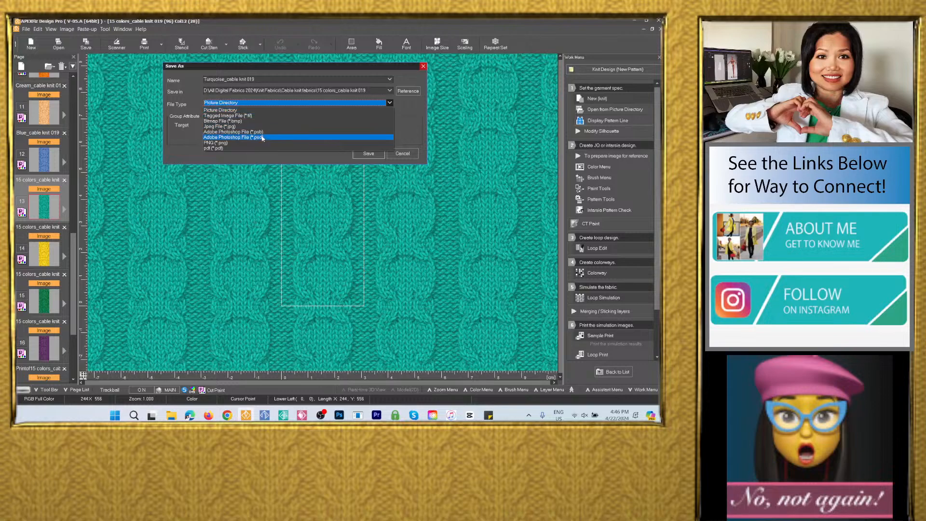
pyautogui.click(263, 137)
pyautogui.click(370, 183)
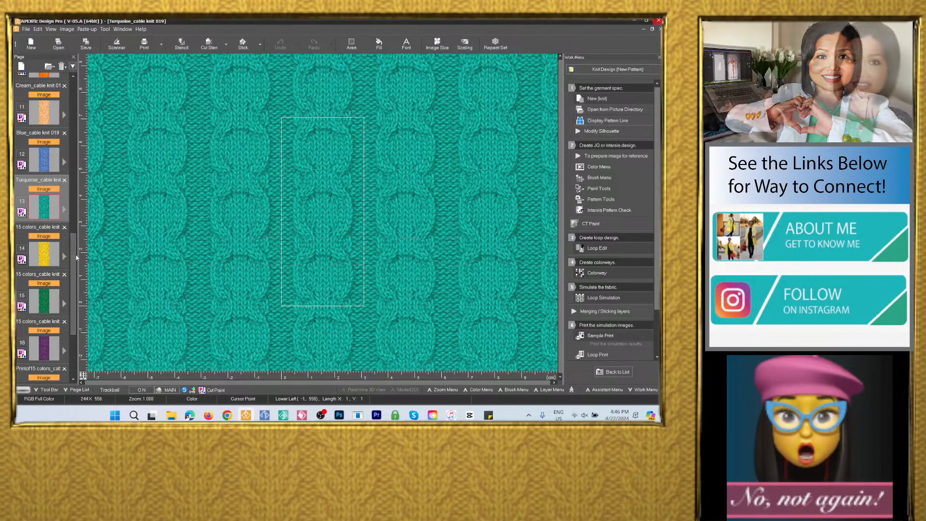
# Start saving the yellow Col13 page as an image and name it "Yellow_cable knit 019", reusing the copied name
pyautogui.click(46, 251)
pyautogui.click(86, 43)
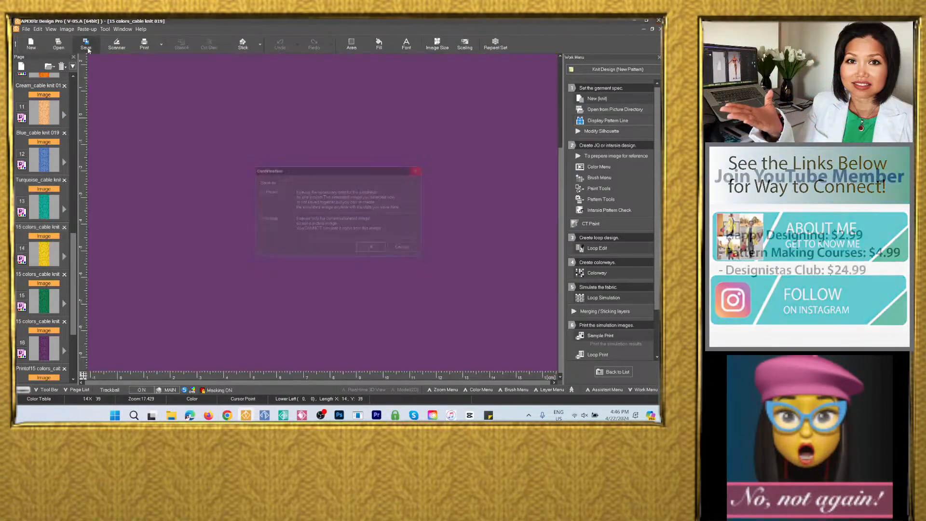
pyautogui.click(256, 219)
pyautogui.click(361, 249)
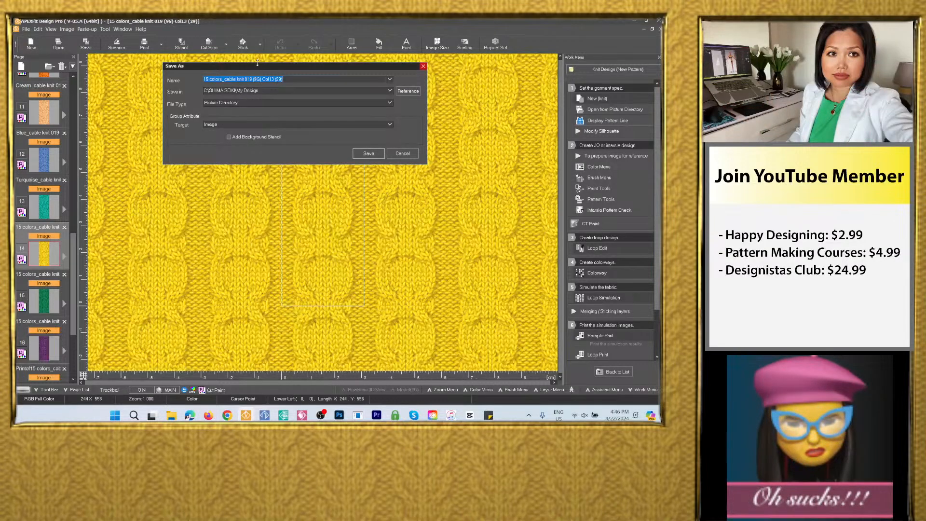
pyautogui.moveTo(225, 79); pyautogui.dragTo(175, 168)
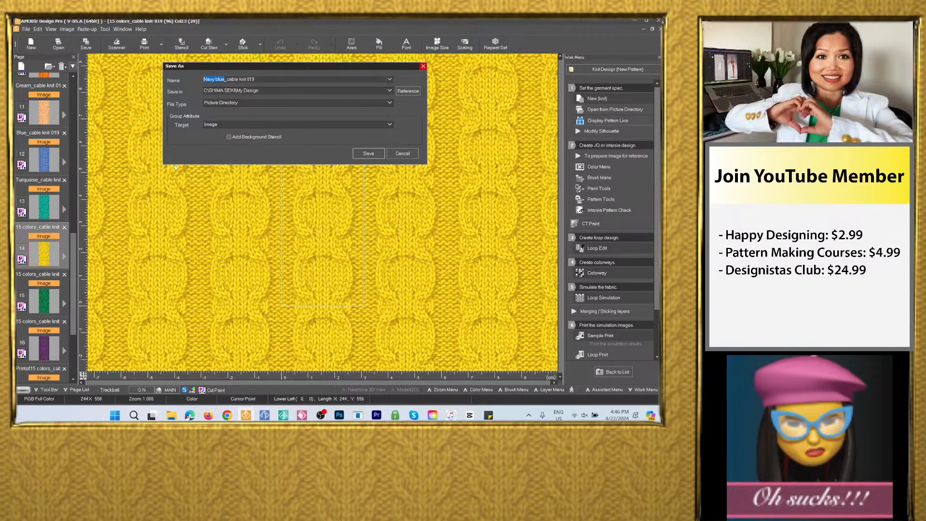
pyautogui.write('Y')
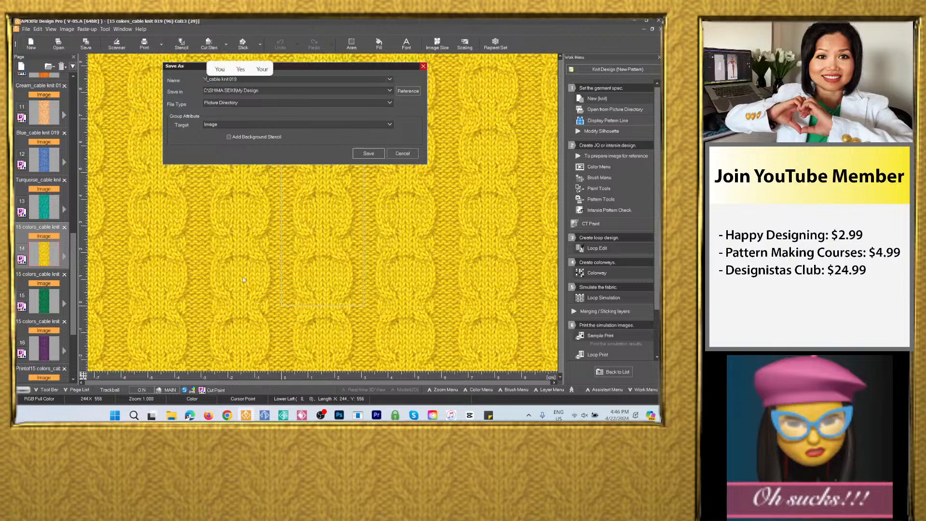
pyautogui.write('ellow')
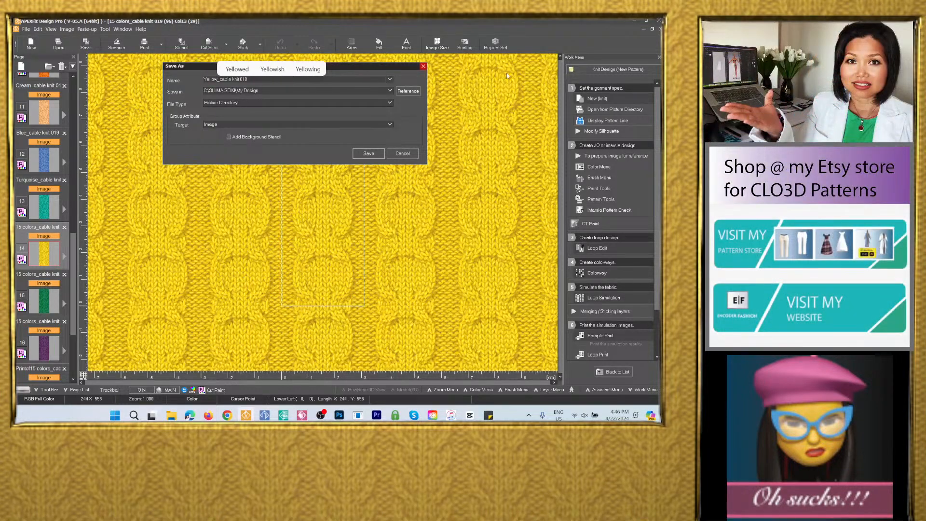
# Save the yellow image to the "15 colors_cable knit 019" folder as an Adobe Photoshop File (*.psd)
pyautogui.click(389, 90)
pyautogui.click(338, 105)
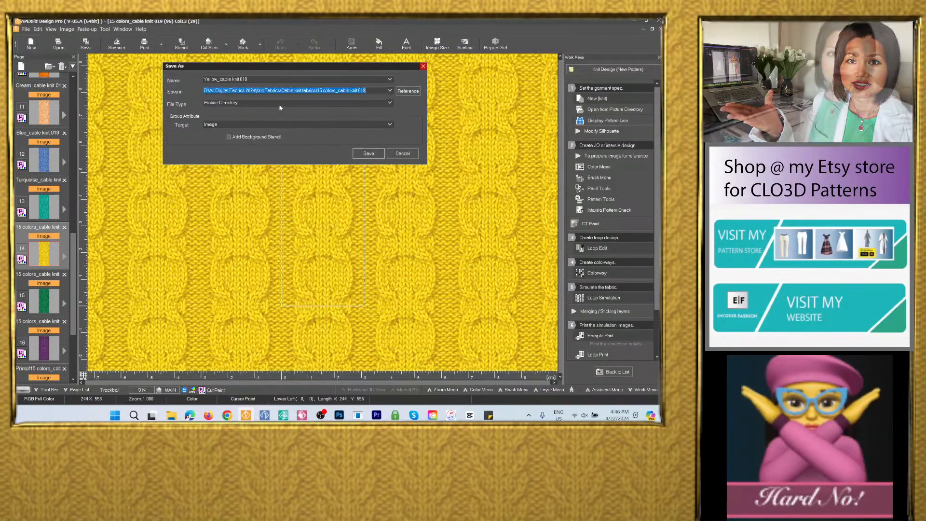
pyautogui.click(270, 103)
pyautogui.click(257, 138)
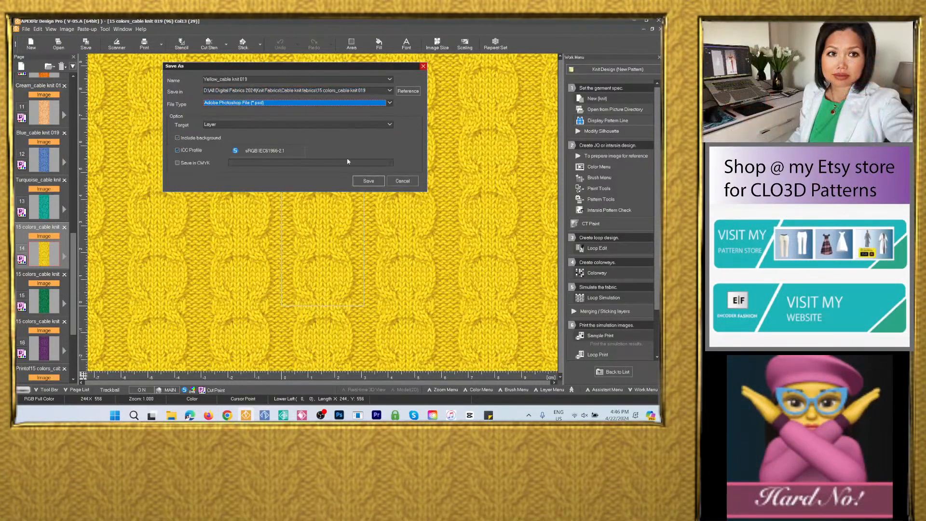
pyautogui.click(368, 181)
# Start saving the green Col14 page as an image and name it "Green_cable knit 019", reusing the copied name
pyautogui.click(48, 300)
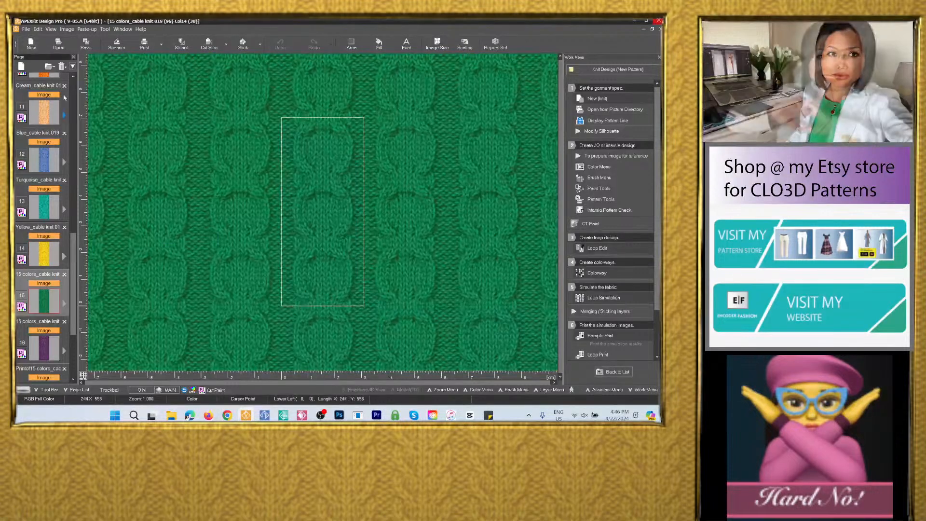
pyautogui.click(86, 44)
pyautogui.click(254, 219)
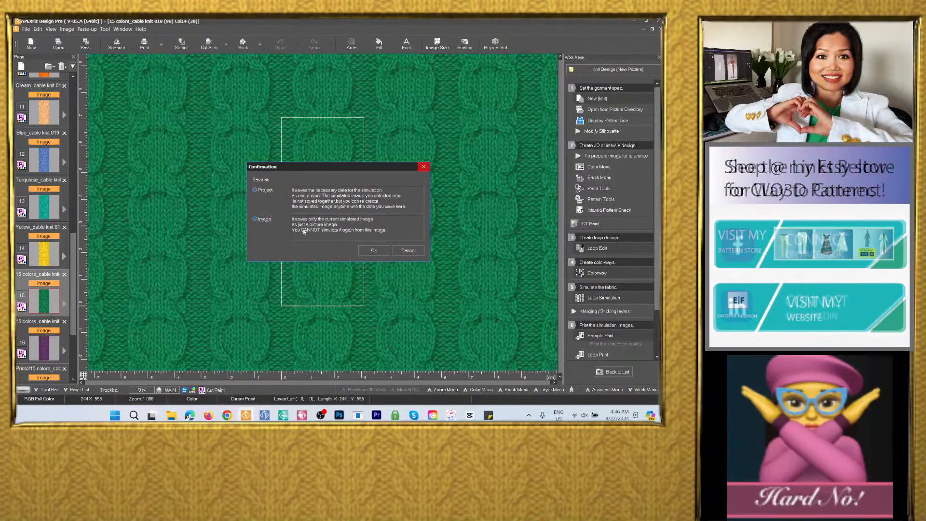
pyautogui.click(374, 250)
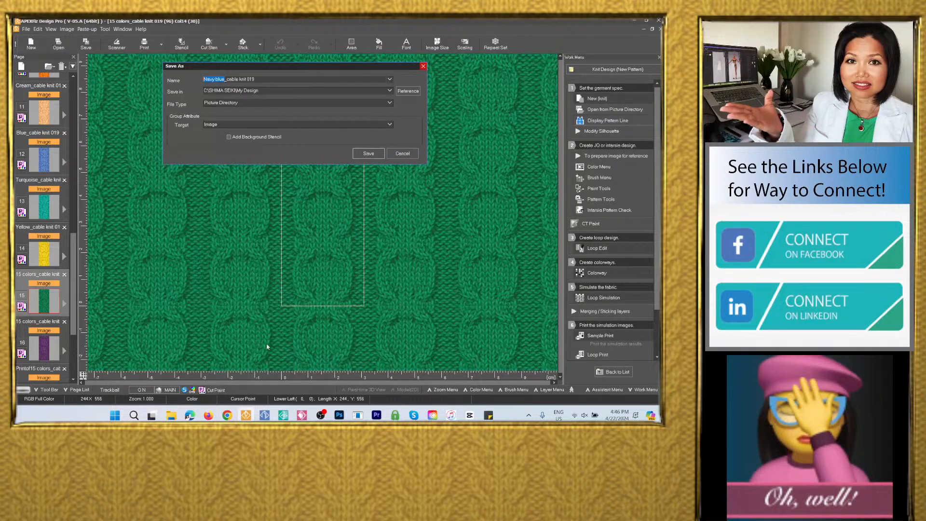
pyautogui.write('Green')
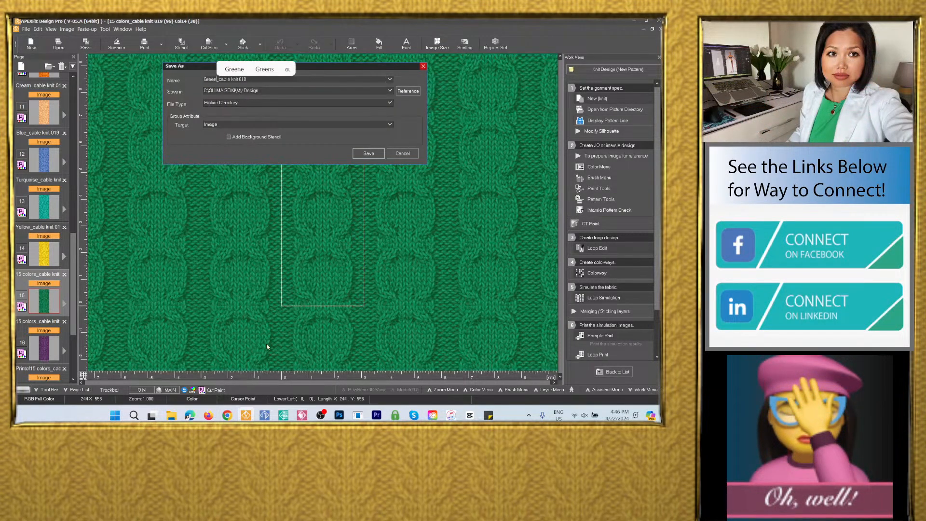
# Save the green image to the "15 colors_cable knit 019" folder as an Adobe Photoshop File (*.psd)
pyautogui.click(389, 91)
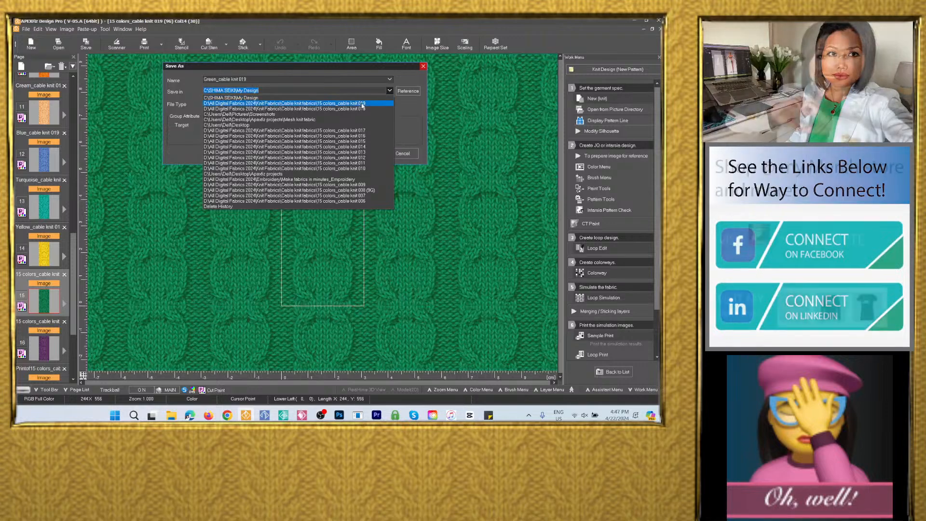
pyautogui.click(255, 103)
pyautogui.click(256, 103)
pyautogui.click(252, 137)
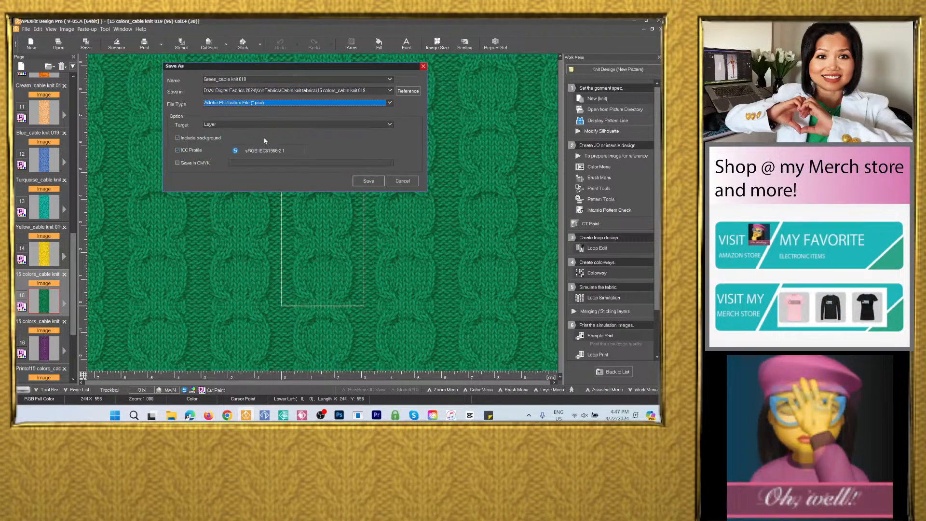
pyautogui.click(369, 181)
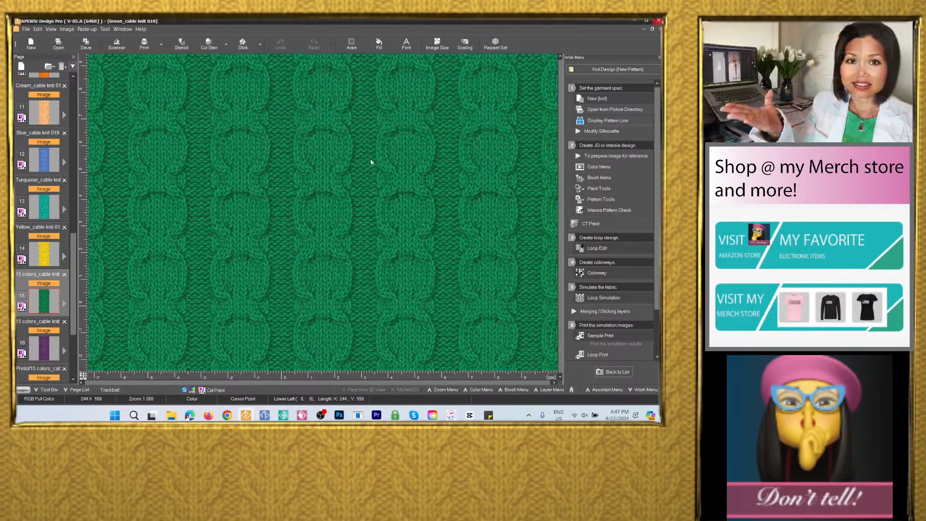
# Start saving the purple Col15 page as an image and name it "Purple_cable knit 019", reusing the copied name
pyautogui.moveTo(81, 293); pyautogui.dragTo(75, 301)
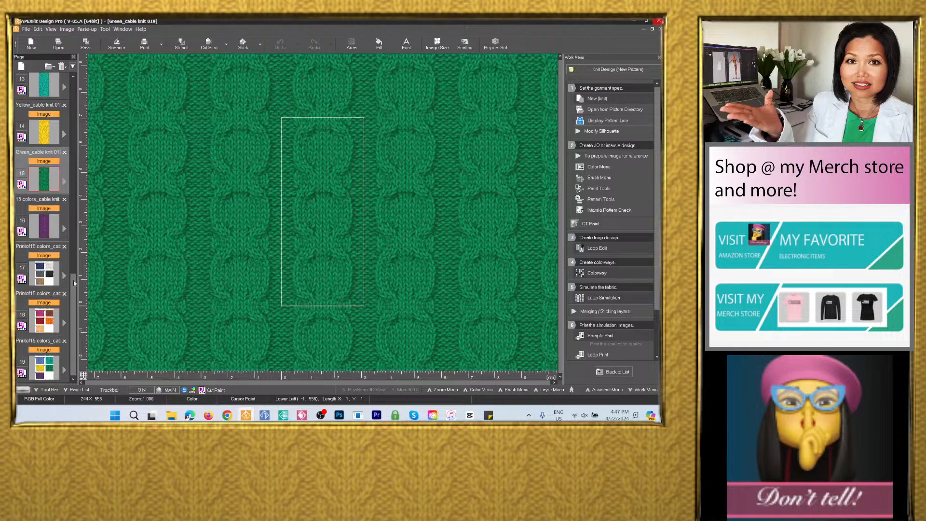
pyautogui.click(44, 226)
pyautogui.click(86, 44)
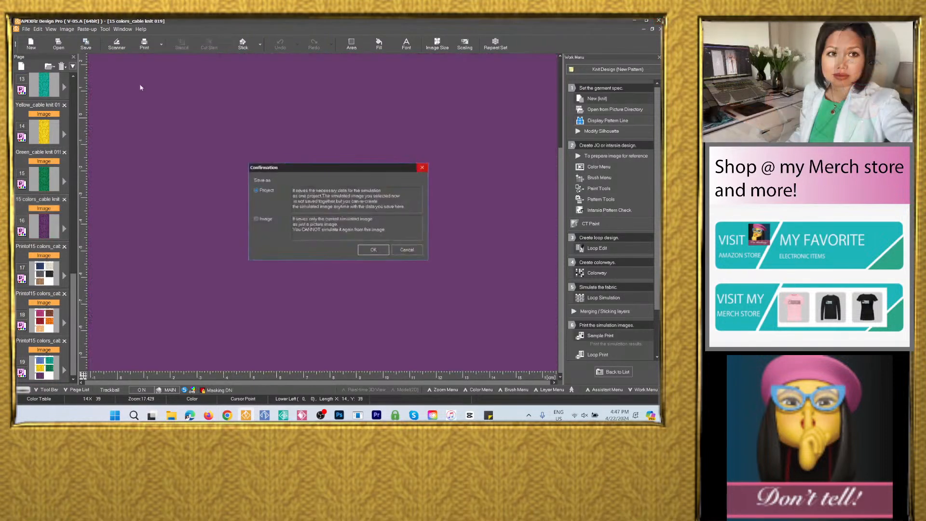
pyautogui.click(264, 219)
pyautogui.click(380, 247)
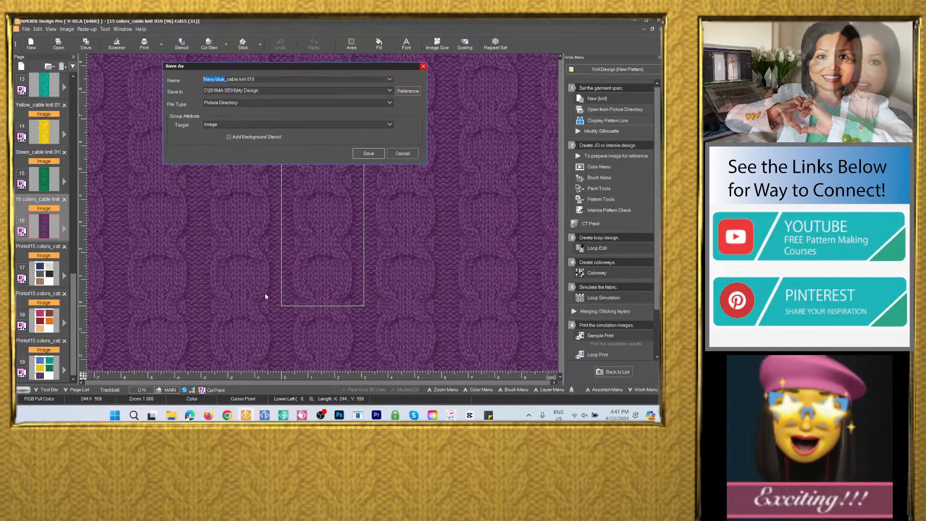
pyautogui.write('Purp')
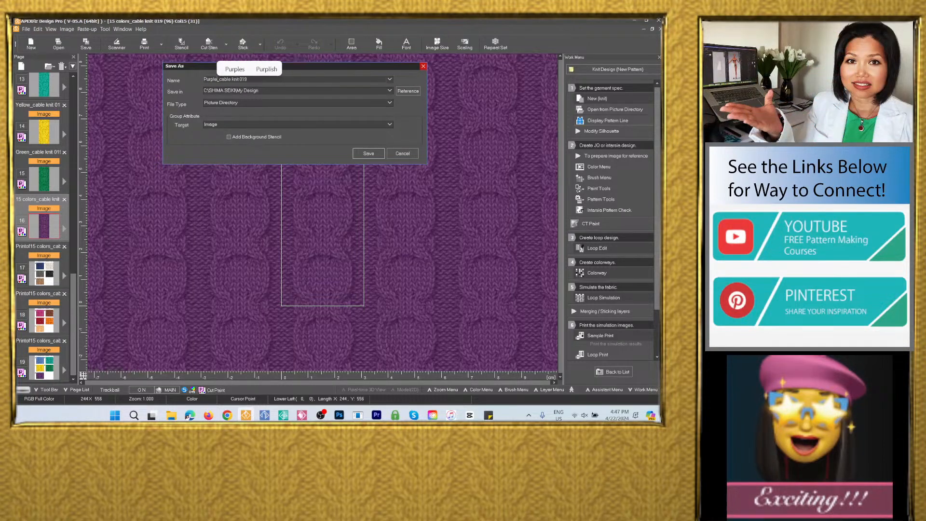
# Save the purple image to the "15 colors_cable knit 019" folder as an Adobe Photoshop File (*.psd)
pyautogui.click(390, 91)
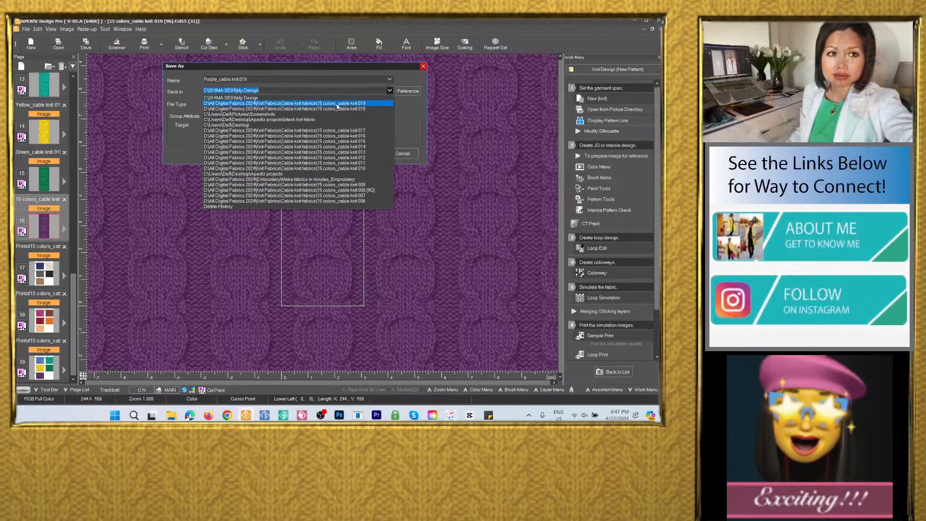
pyautogui.click(257, 111)
pyautogui.click(278, 138)
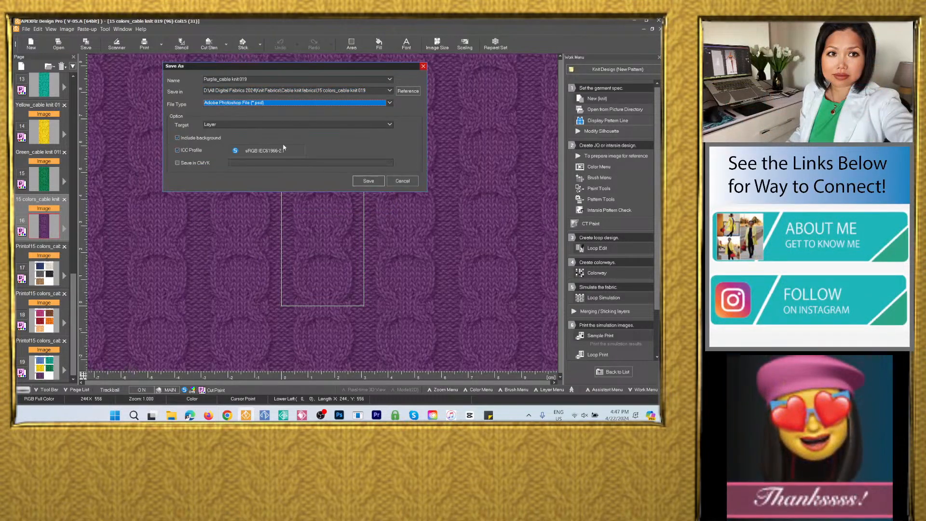
pyautogui.click(368, 181)
# Start saving the first five-swatch print sheet, name it "Swatches1_cable knit 019" and copy that name
pyautogui.click(48, 266)
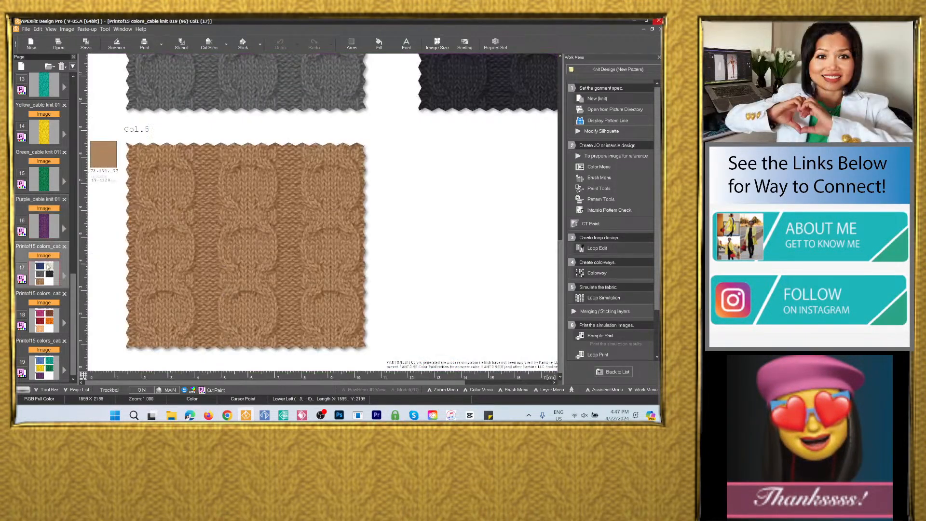
pyautogui.click(89, 48)
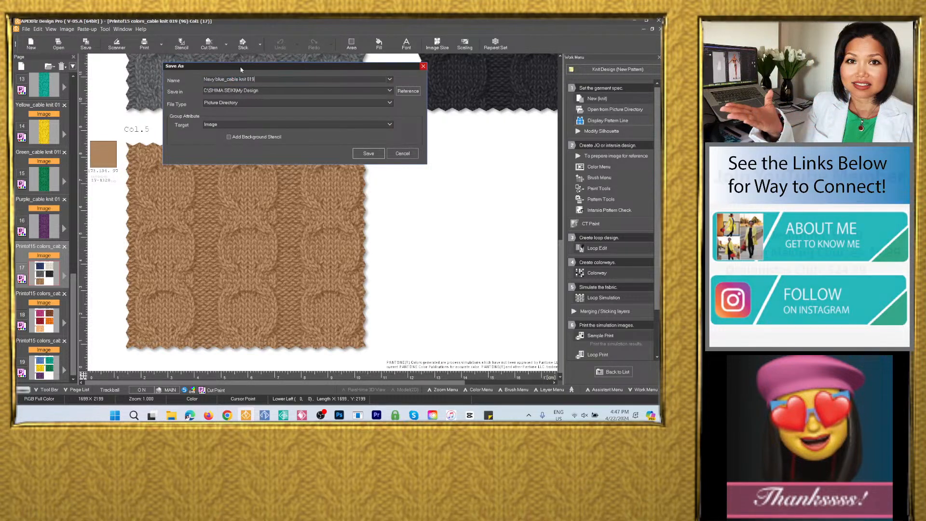
pyautogui.moveTo(225, 79); pyautogui.dragTo(192, 76)
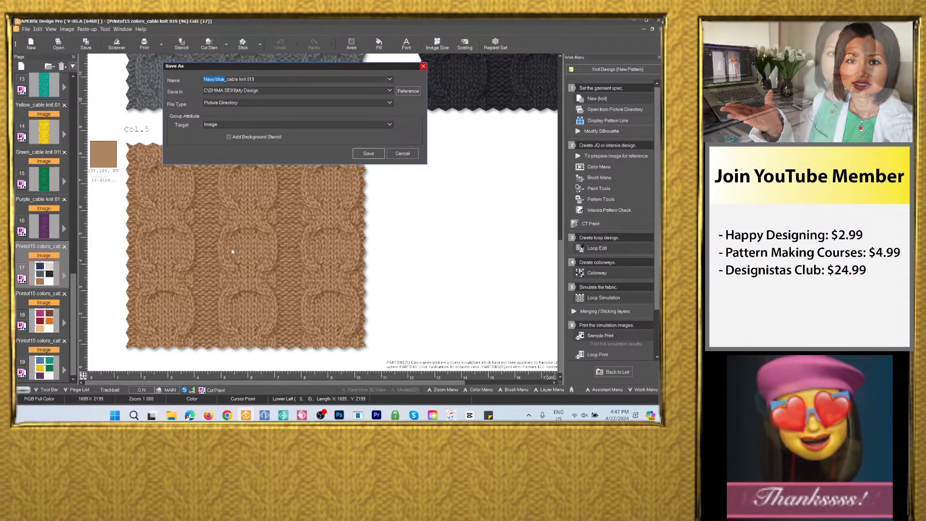
pyautogui.write('Swatches1')
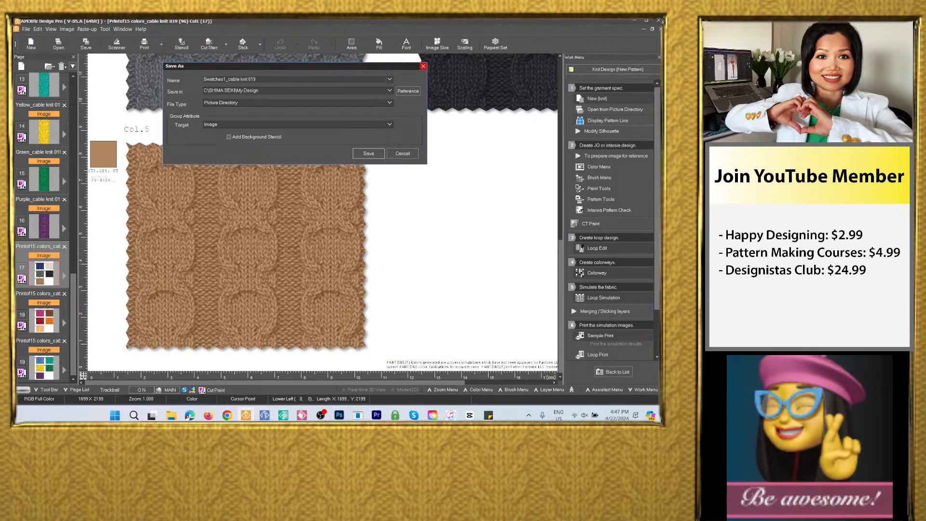
pyautogui.hotkey('ctrl', 'a')
pyautogui.hotkey('ctrl', 'c')
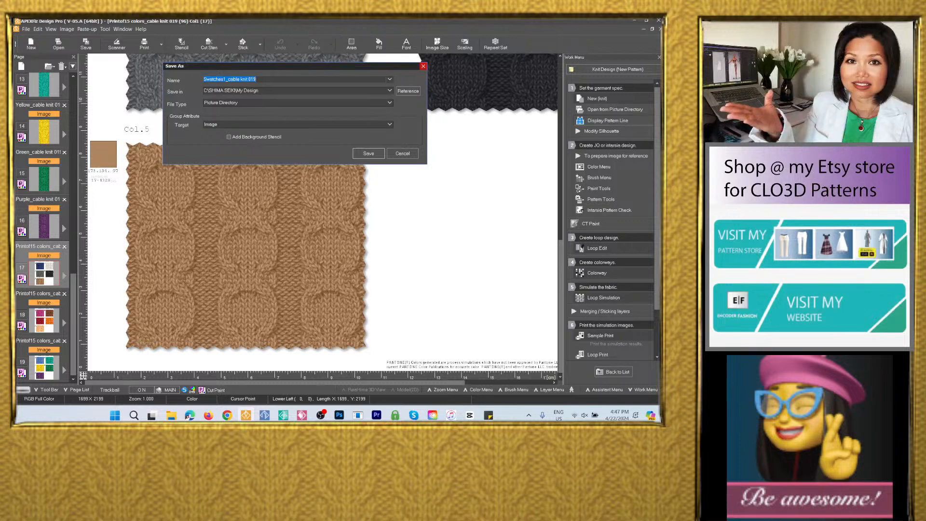
# Set the first swatch sheet's save location to the "15 colors_cable knit 019" folder
pyautogui.click(281, 92)
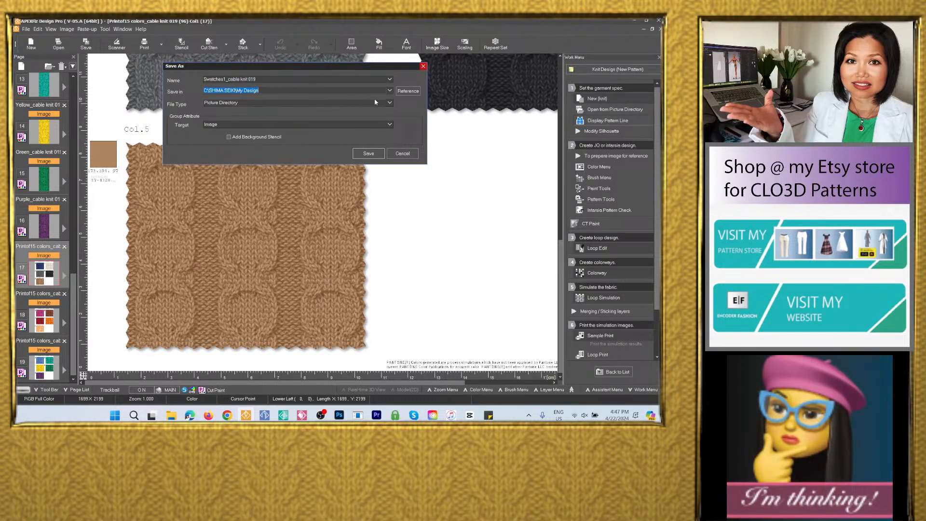
pyautogui.click(390, 90)
pyautogui.click(321, 110)
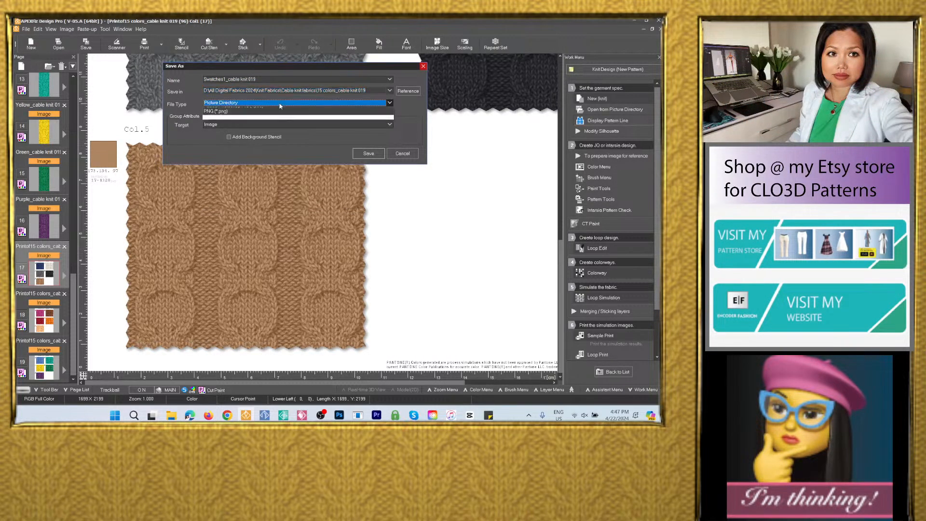
# Save the first swatch sheet, Swatches1_cable knit 019, as an Adobe Photoshop file in the 15 colors_cable knit 019 folder
pyautogui.click(270, 138)
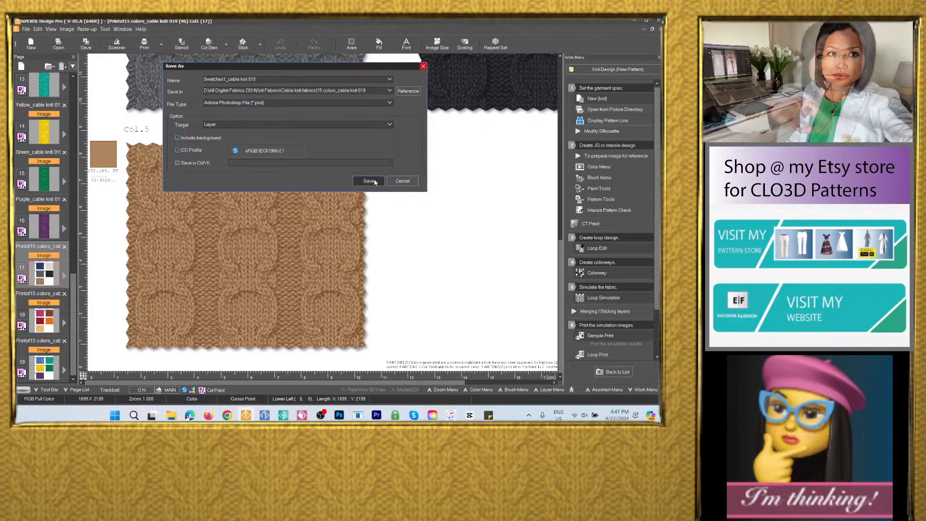
pyautogui.click(368, 179)
# Save the second swatch sheet (Col.6 to Col.10) as Swatches2_cable knit 019, an Adobe Photoshop file, in the 15 colors_cable knit 019 folder
pyautogui.click(44, 328)
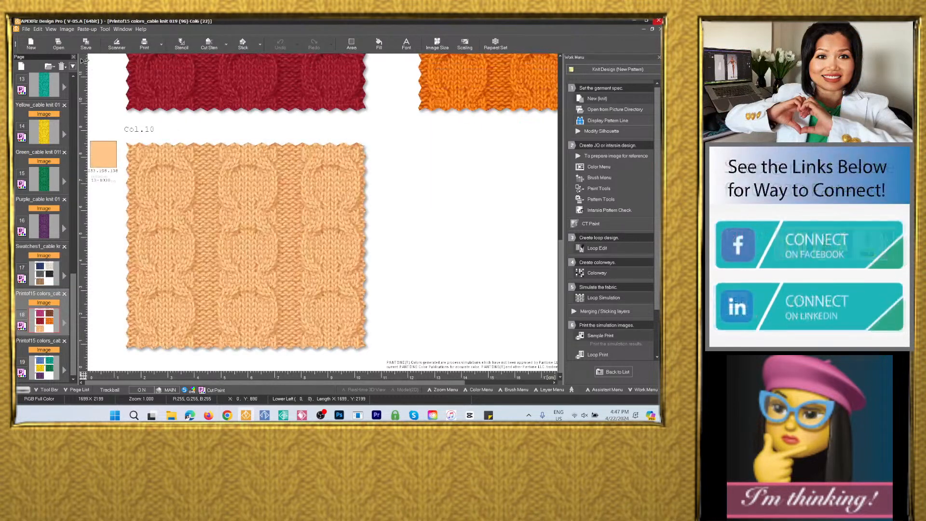
pyautogui.click(85, 45)
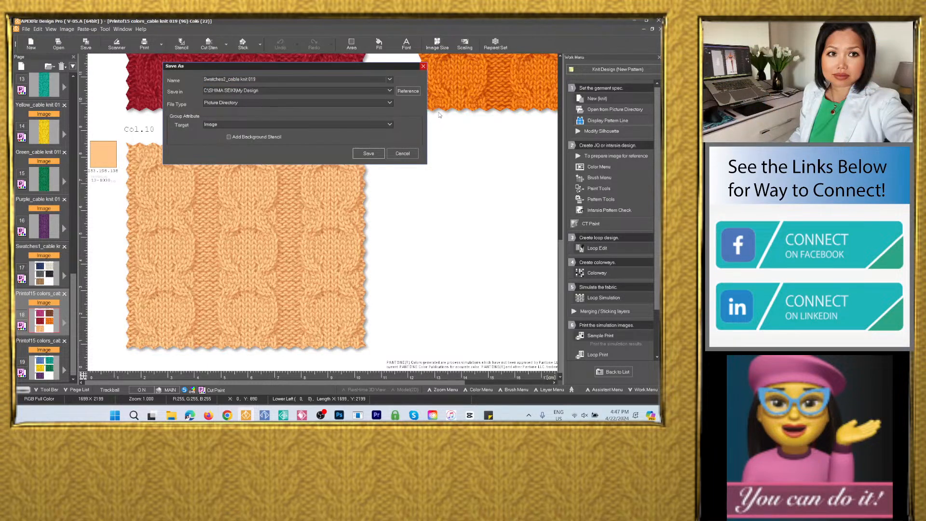
pyautogui.click(390, 90)
pyautogui.click(340, 105)
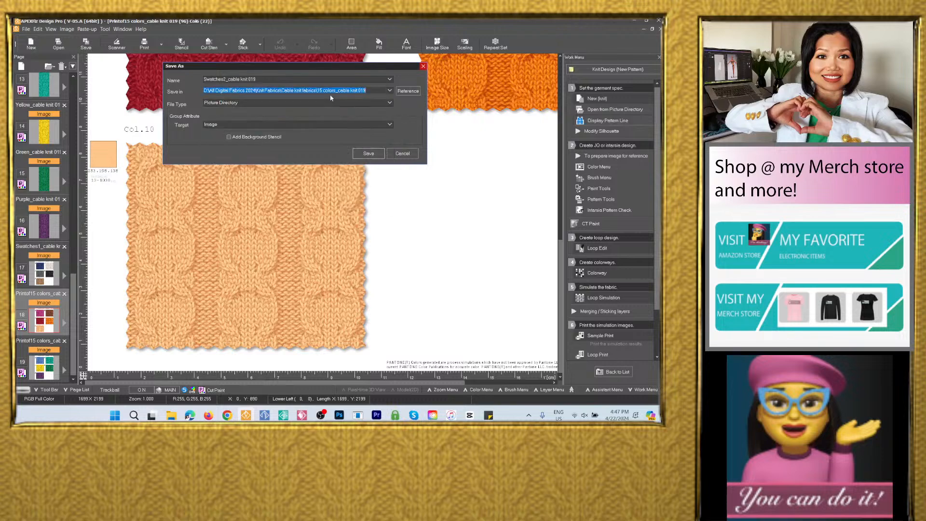
pyautogui.click(374, 103)
pyautogui.click(261, 139)
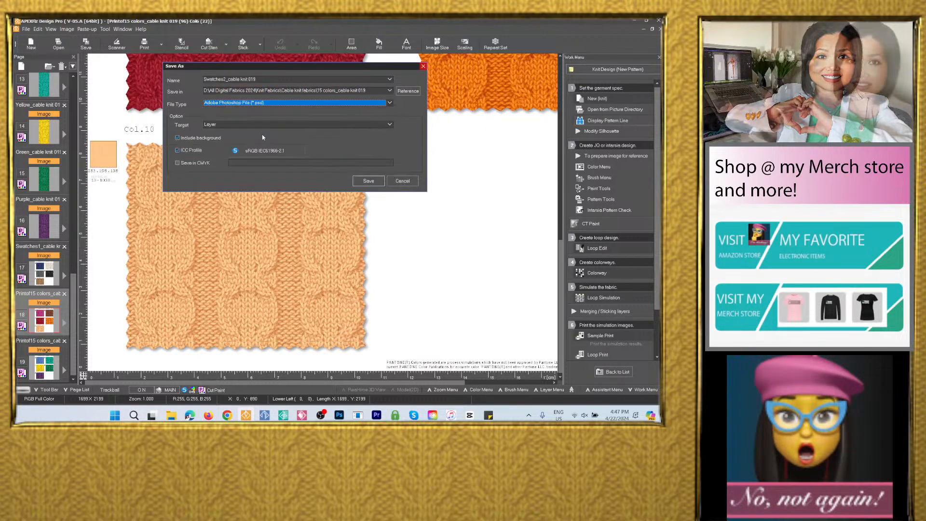
pyautogui.press('Return')
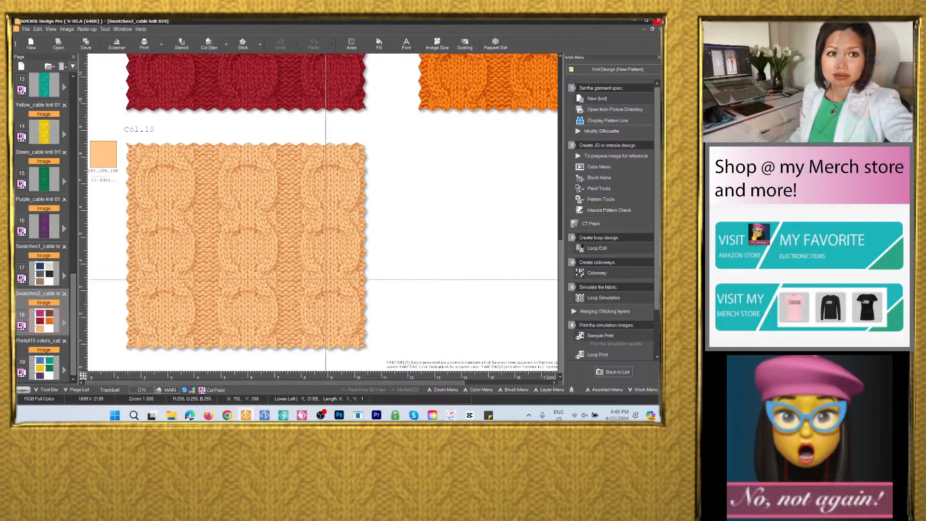
pyautogui.click(340, 263)
pyautogui.scroll(-5, 295, 244)
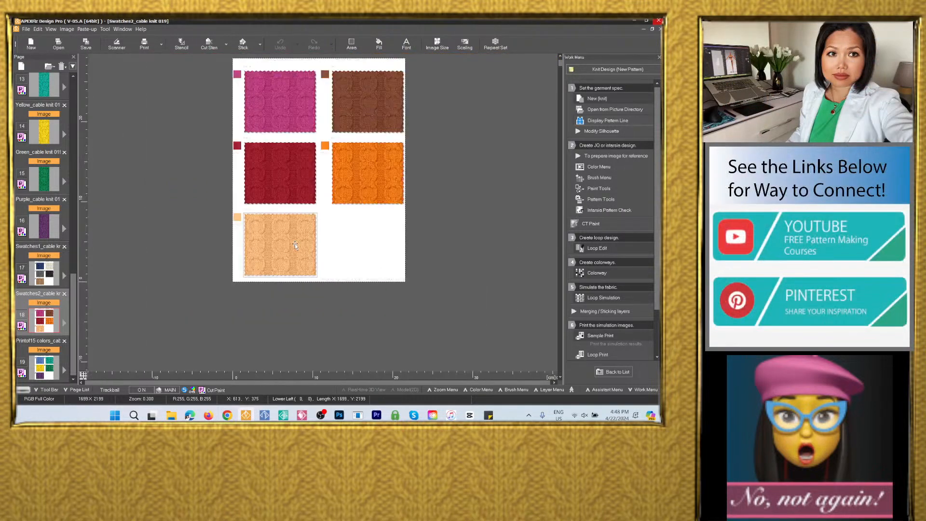
# Start saving the third swatch sheet, the one ending with purple Col.15, under the name Swatches3_cable knit 019
pyautogui.click(34, 365)
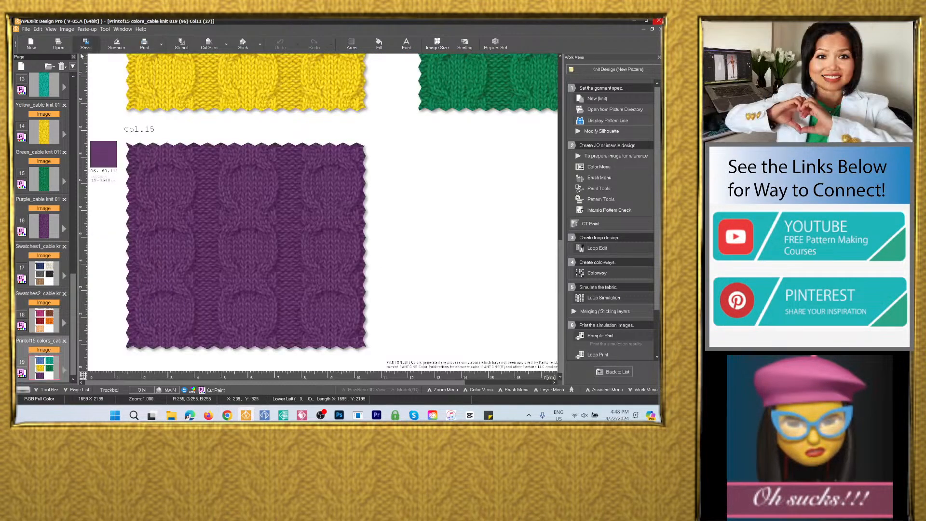
pyautogui.scroll(-4, 358, 262)
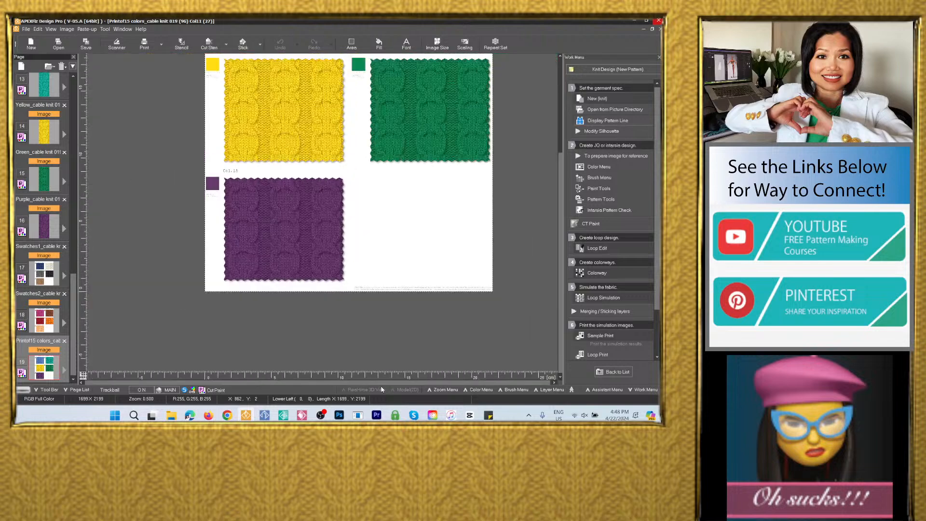
pyautogui.scroll(2, 353, 198)
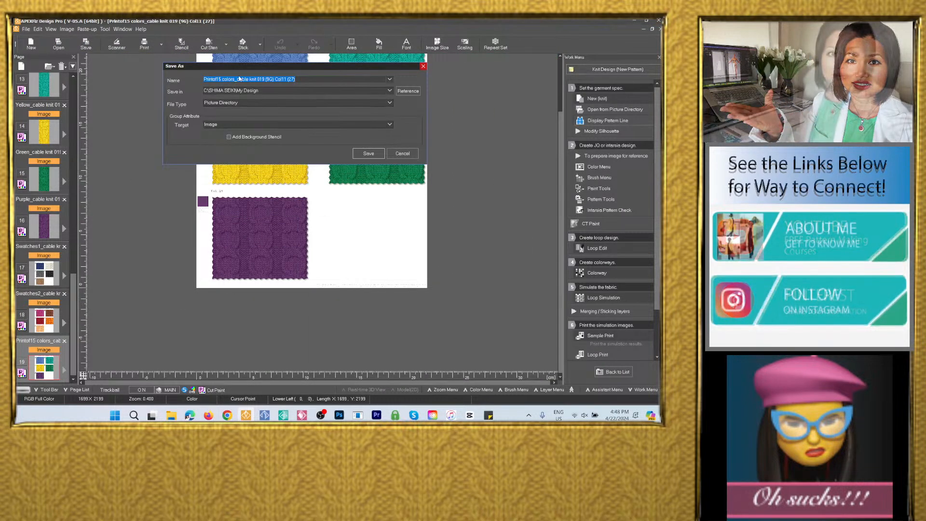
pyautogui.rightClick(241, 79)
pyautogui.click(263, 111)
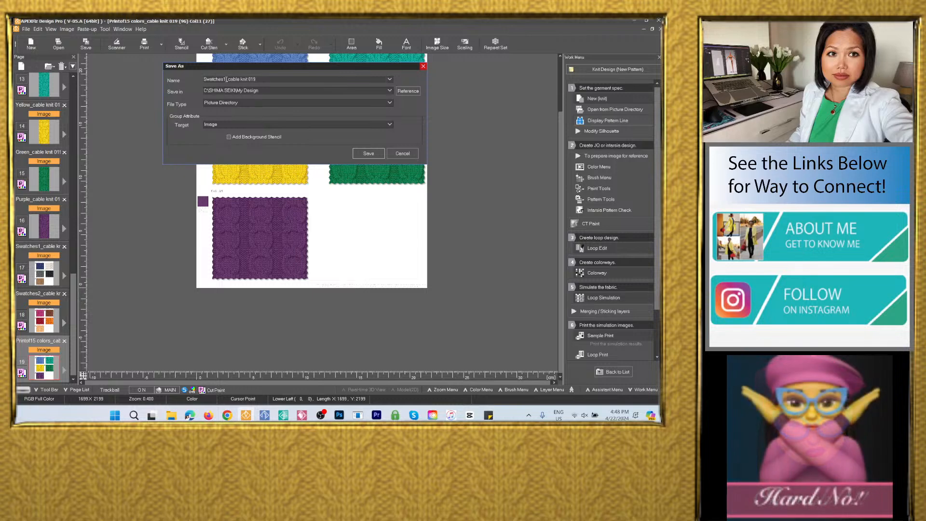
pyautogui.press('BackSpace')
pyautogui.write('3')
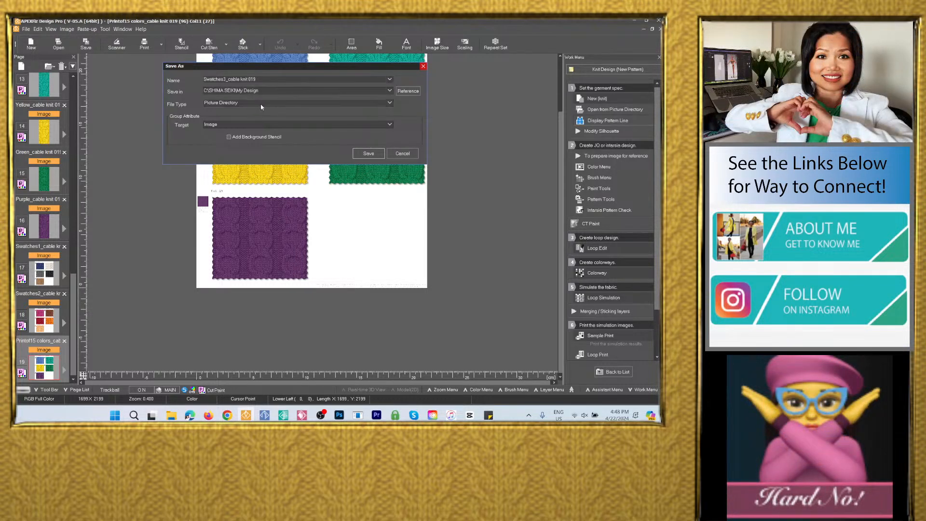
# Save Swatches3_cable knit 019 in the 15 colors_cable knit 019 folder as an Adobe Photoshop file
pyautogui.click(389, 90)
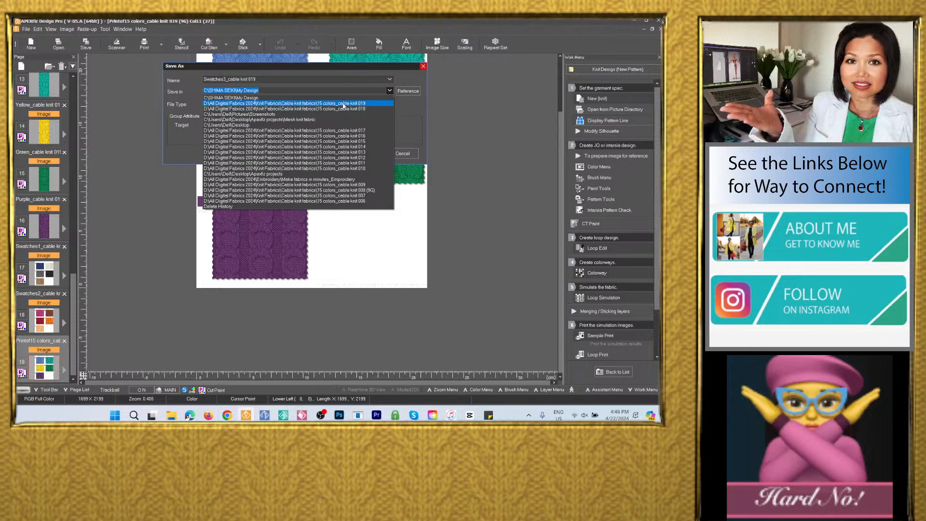
pyautogui.click(262, 107)
pyautogui.click(262, 103)
pyautogui.click(260, 138)
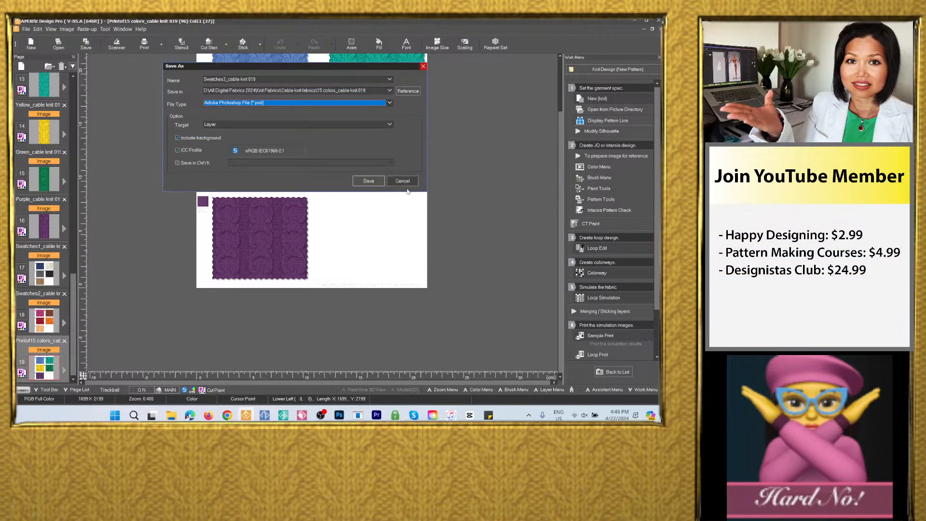
pyautogui.click(369, 180)
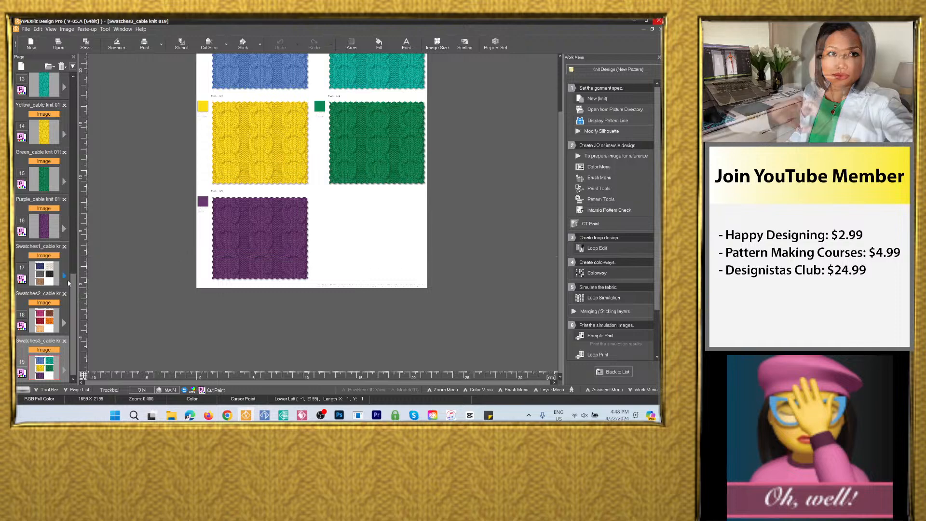
# Save the loop page 15 colors_cable knit 019 under its own name, replacing the existing file in its folder
pyautogui.moveTo(73, 281); pyautogui.dragTo(88, 75)
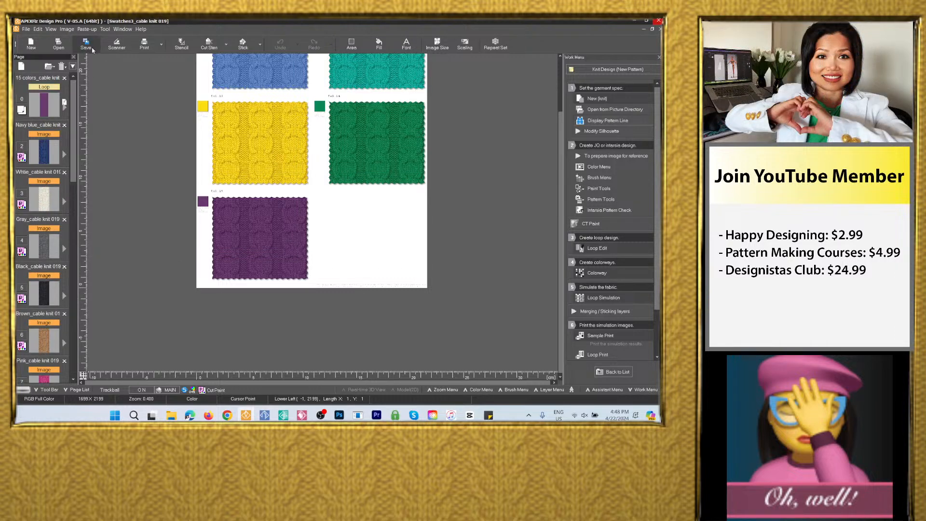
pyautogui.click(47, 96)
pyautogui.hotkey('ctrl', 's')
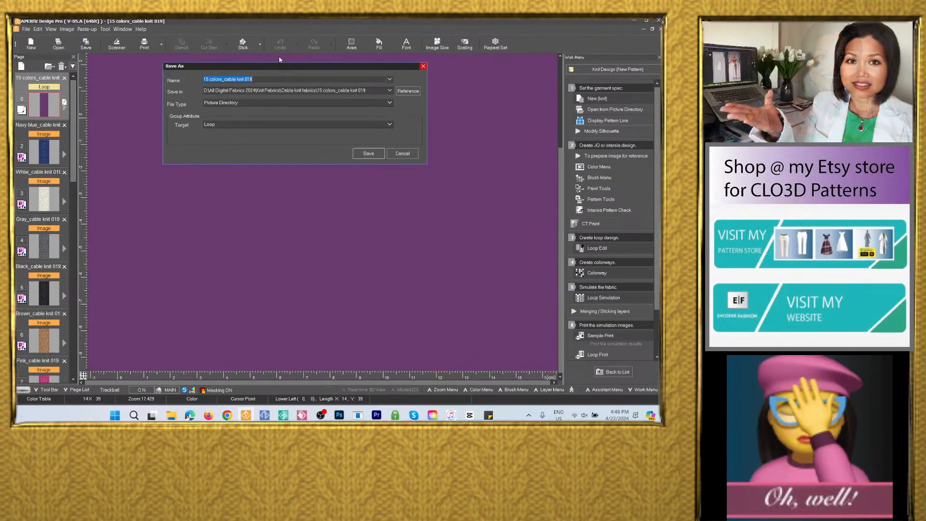
pyautogui.rightClick(247, 79)
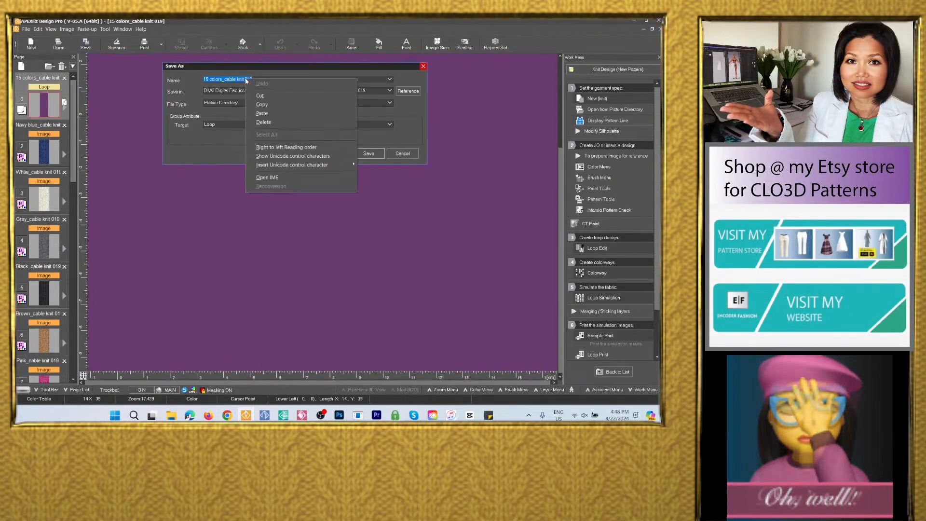
pyautogui.click(262, 105)
pyautogui.click(368, 154)
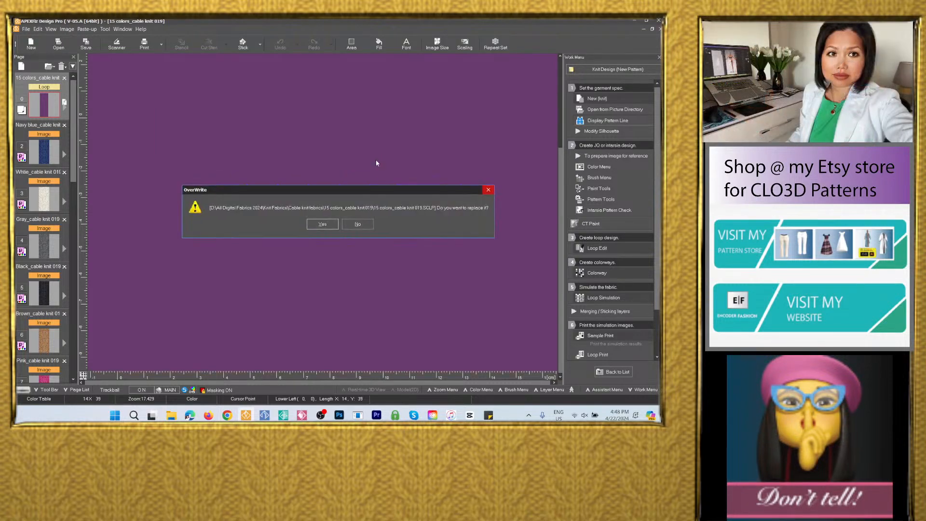
pyautogui.click(322, 225)
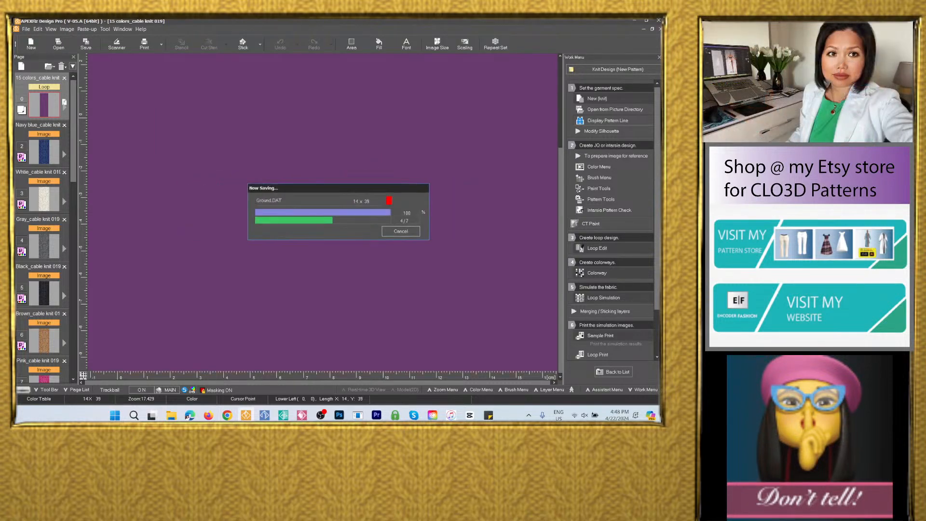
# Switch to File Explorer and check the saved files in the 15 colors_cable knit 019 folder in Details view, returning to Cable knit fabrics
pyautogui.click(171, 415)
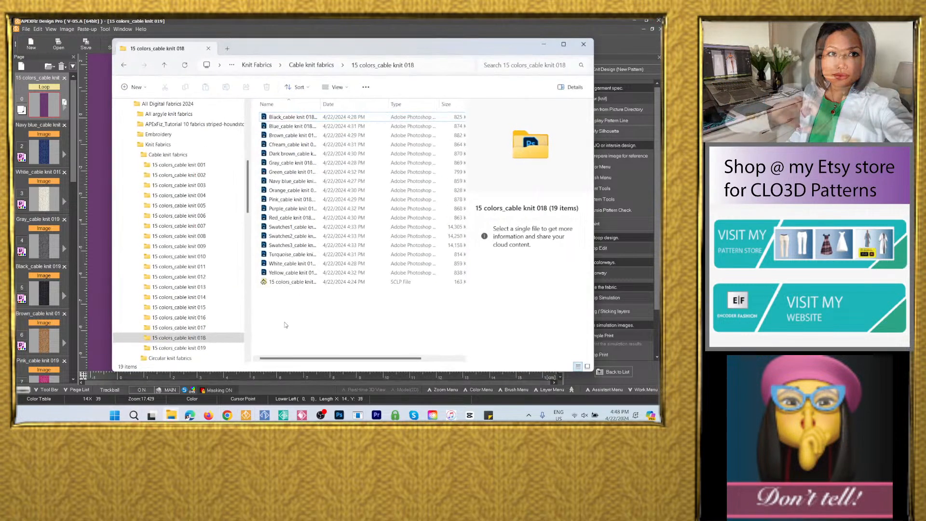
pyautogui.click(311, 65)
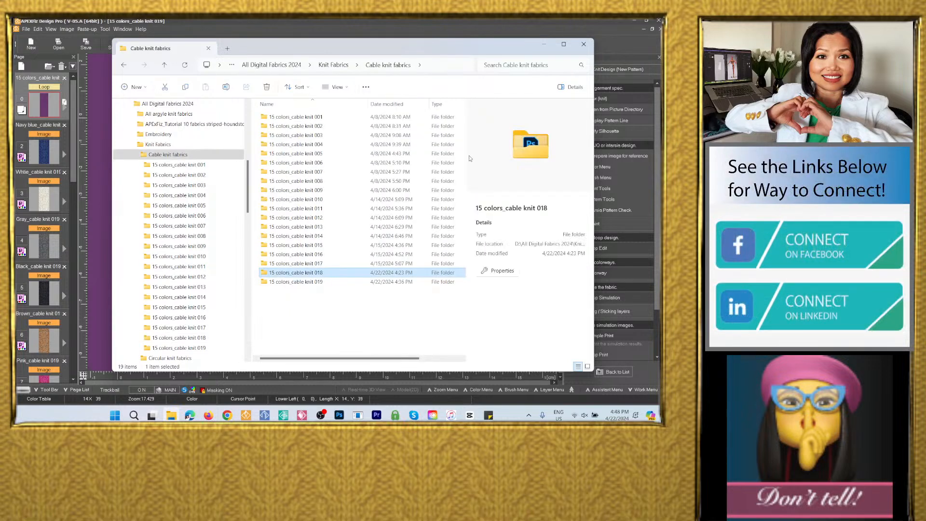
pyautogui.doubleClick(340, 282)
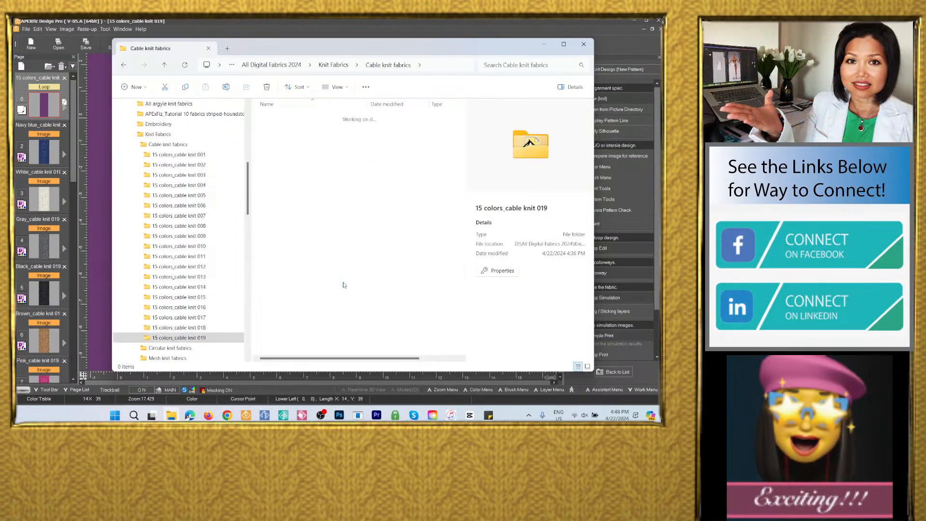
pyautogui.click(349, 88)
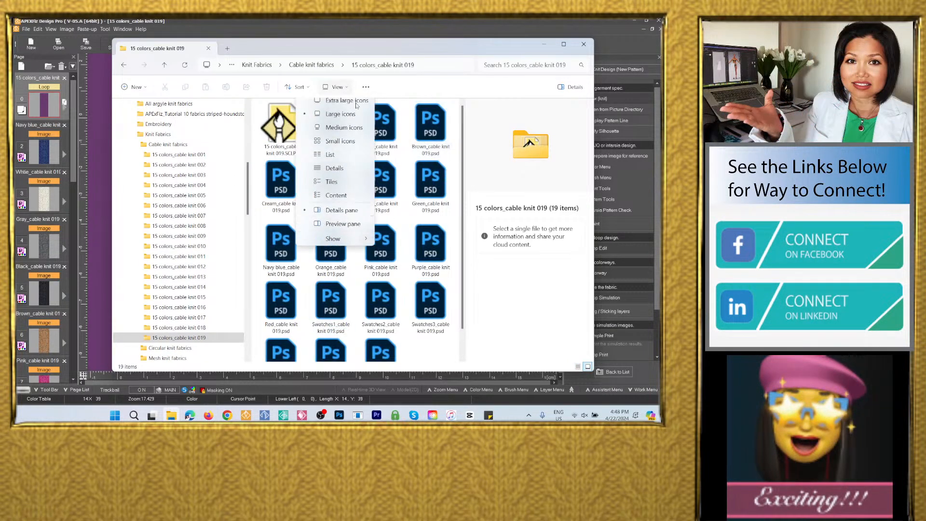
pyautogui.click(334, 174)
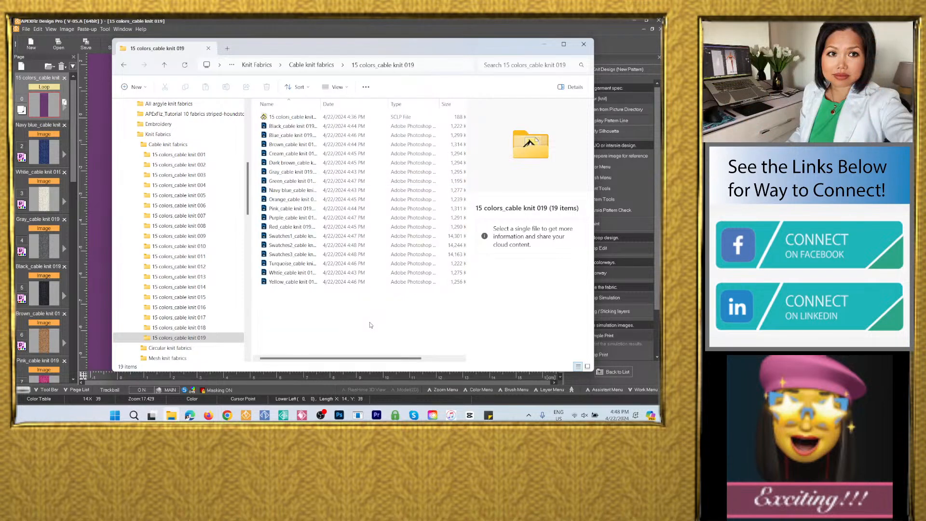
pyautogui.hotkey('ctrl', 'a')
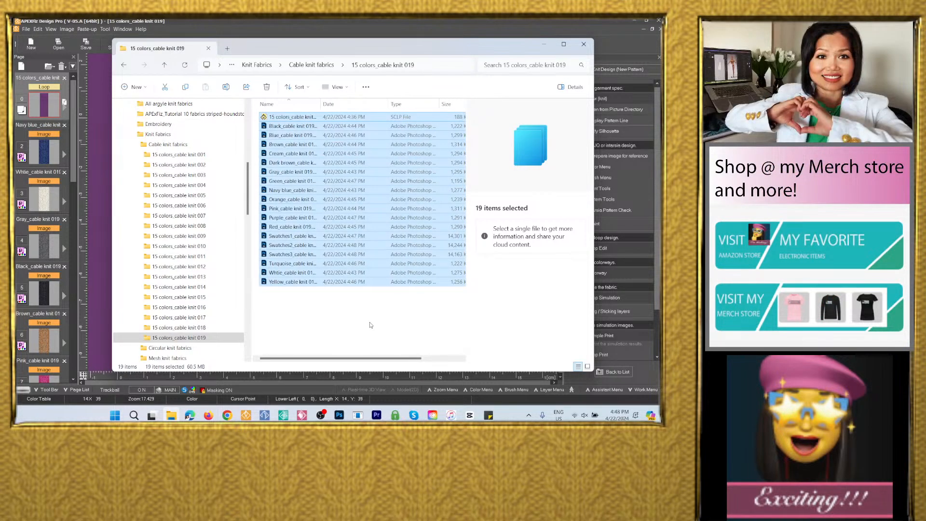
pyautogui.click(370, 325)
pyautogui.click(310, 66)
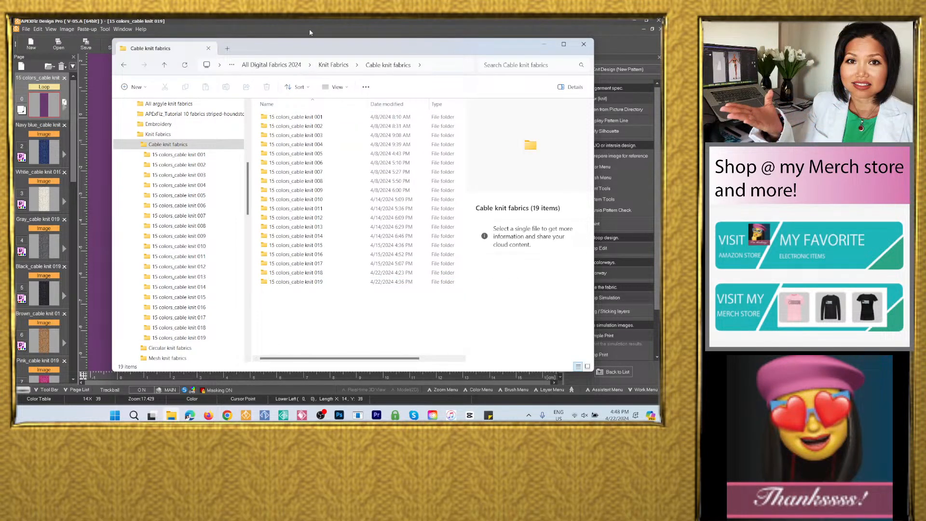
# Switch back to APEXFiz Design Pro and close all open pages, discarding any unsaved changes
pyautogui.click(564, 22)
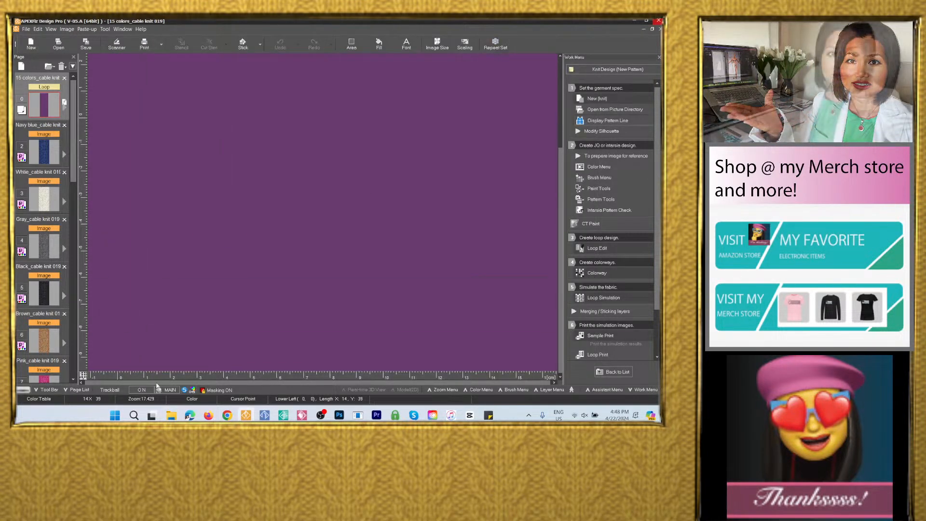
pyautogui.click(172, 415)
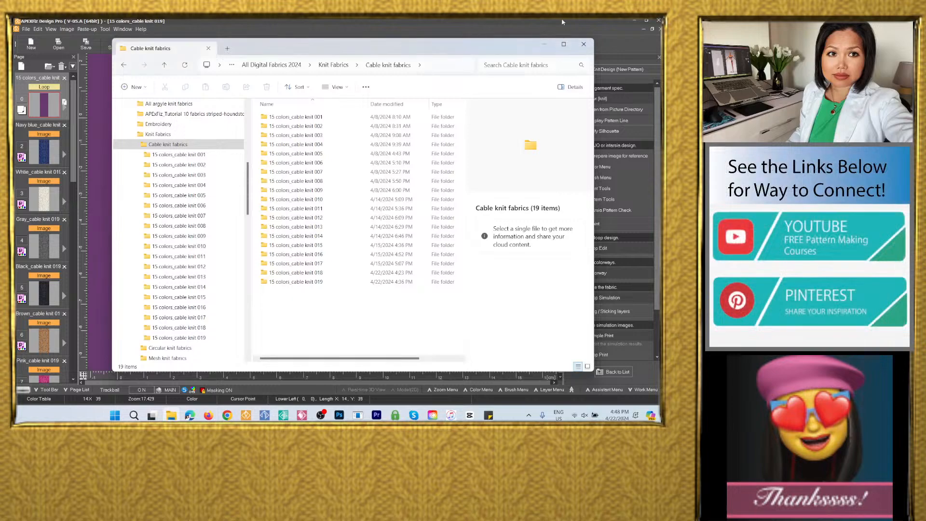
pyautogui.click(550, 48)
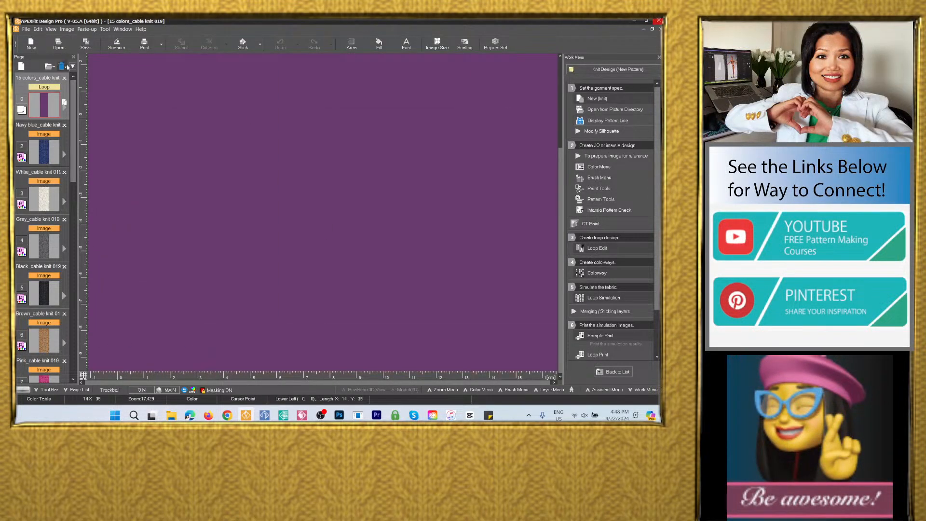
pyautogui.click(84, 76)
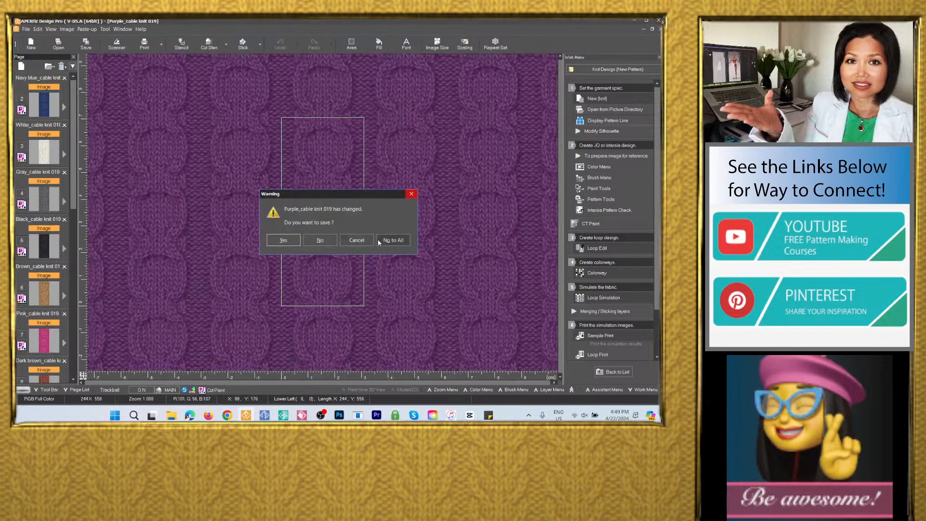
pyautogui.click(380, 241)
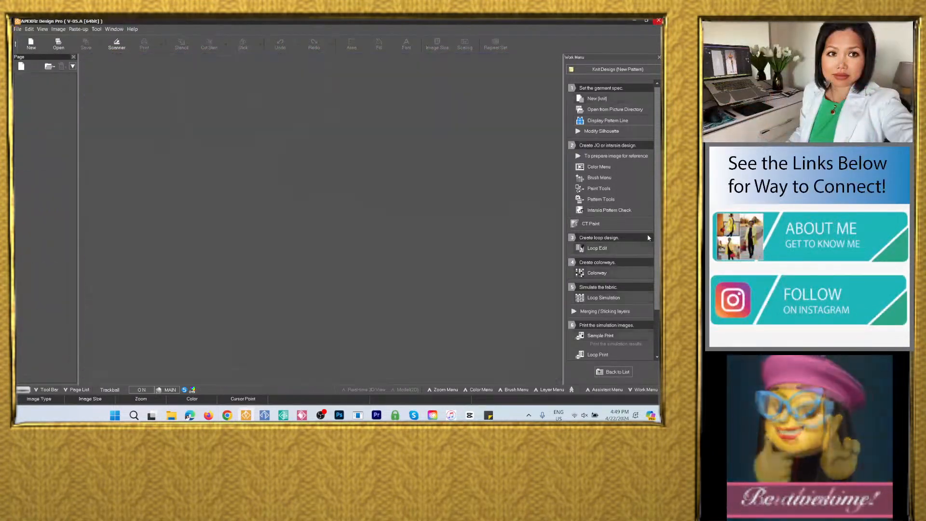
# Create a new non-shaping knit pattern named BODY1 with 9 G texture, 5.0 x 5.0 cm size and Seamless Repeat Pattern
pyautogui.click(600, 98)
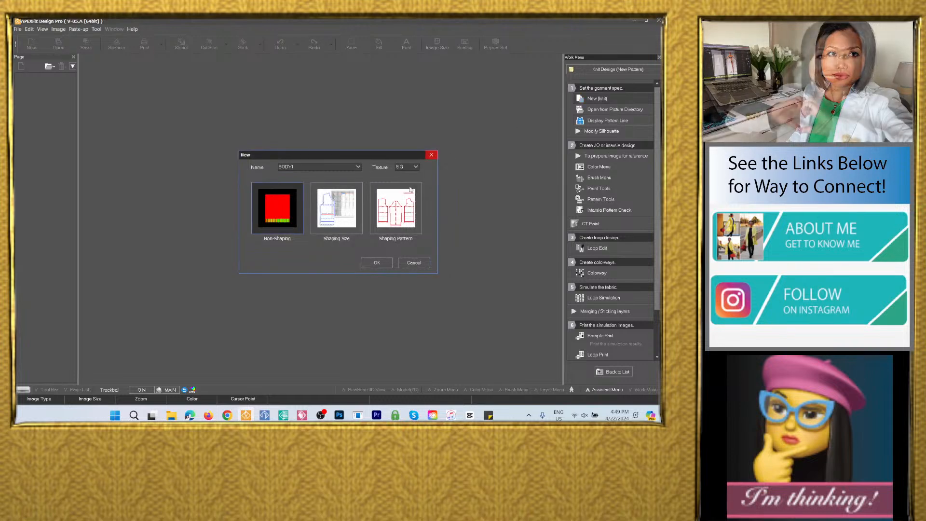
pyautogui.click(377, 263)
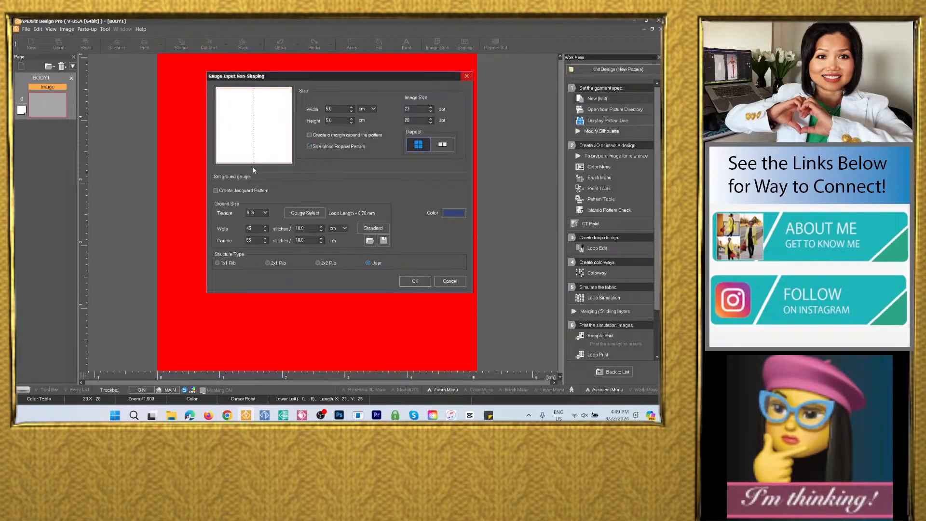
pyautogui.click(414, 279)
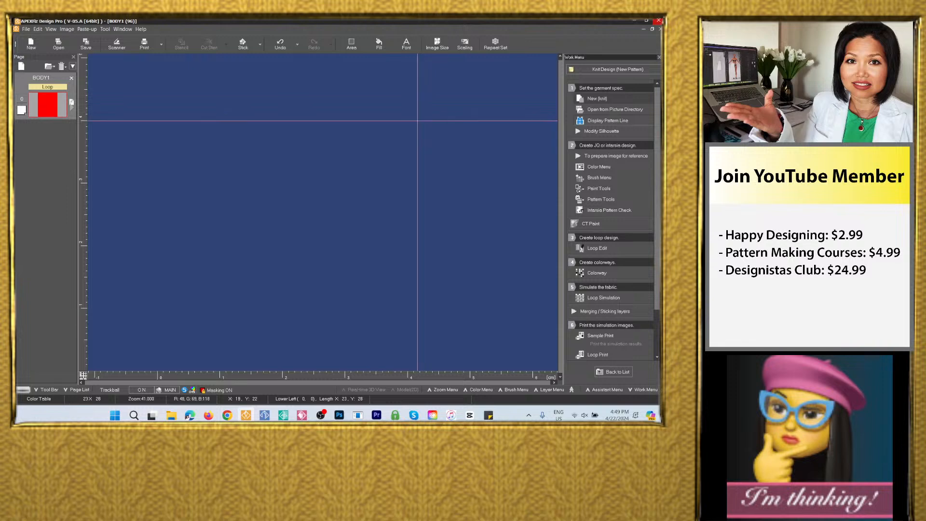
# Start Loop Edit on the BODY1 pattern with the 9 G gauge settings and display the fabric as 1 Repeat
pyautogui.click(595, 249)
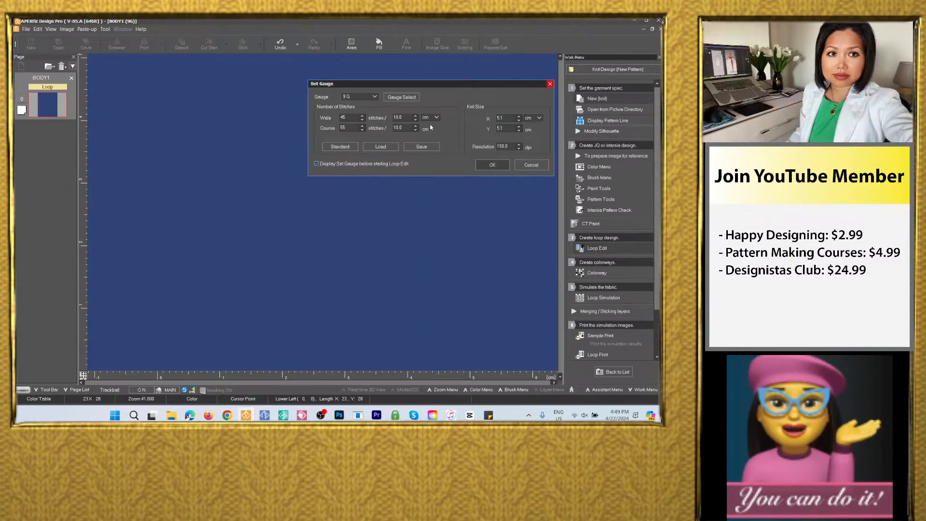
pyautogui.click(492, 165)
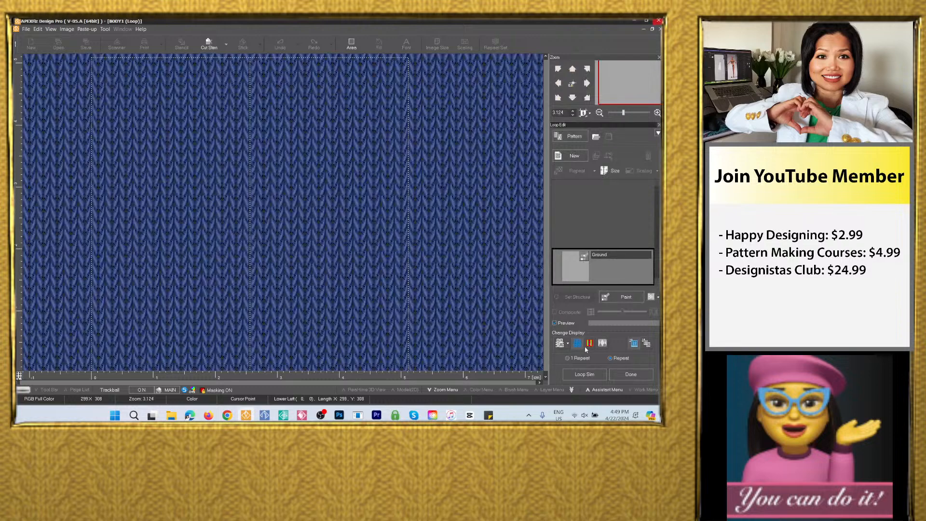
pyautogui.click(568, 359)
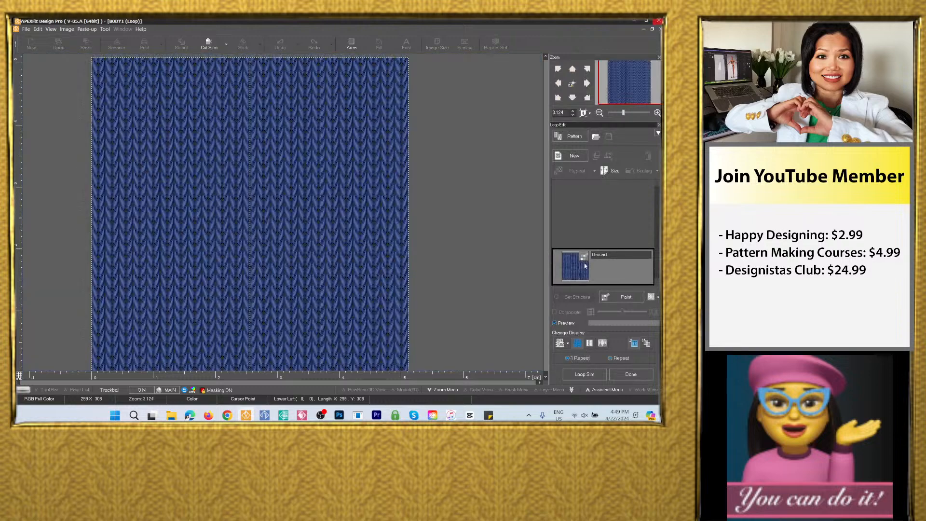
# Add the cable structure from the pattern library and resize the ground to fit it, with its upper-right corner at X 13, Y 38
pyautogui.click(570, 137)
pyautogui.doubleClick(424, 312)
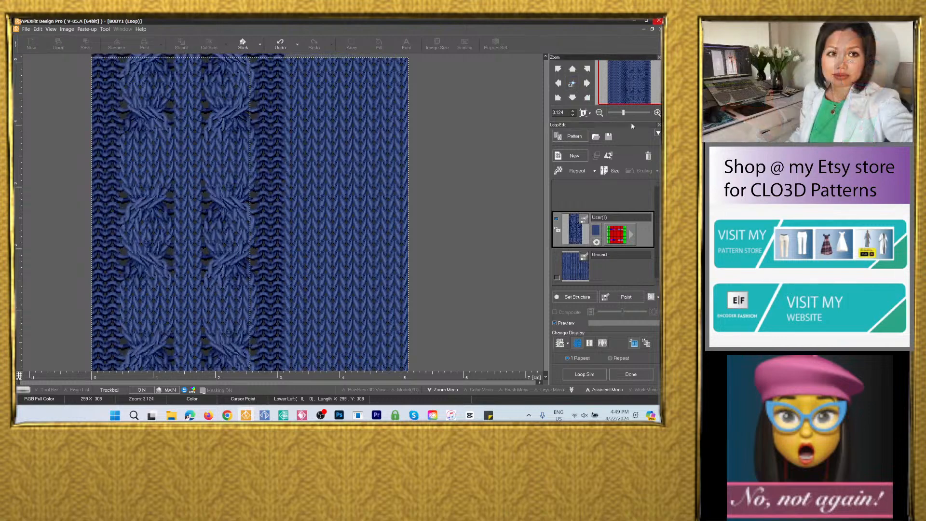
pyautogui.moveTo(626, 115); pyautogui.dragTo(620, 116)
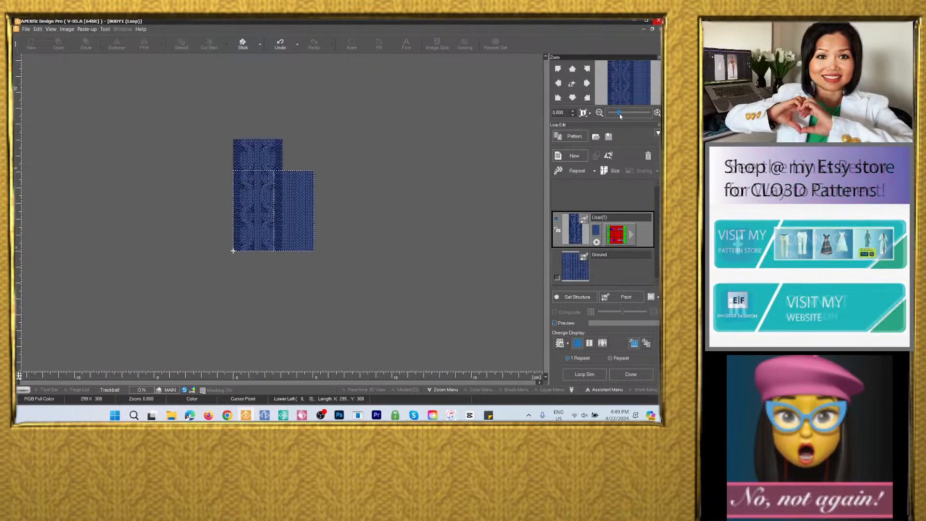
pyautogui.click(606, 280)
pyautogui.click(612, 171)
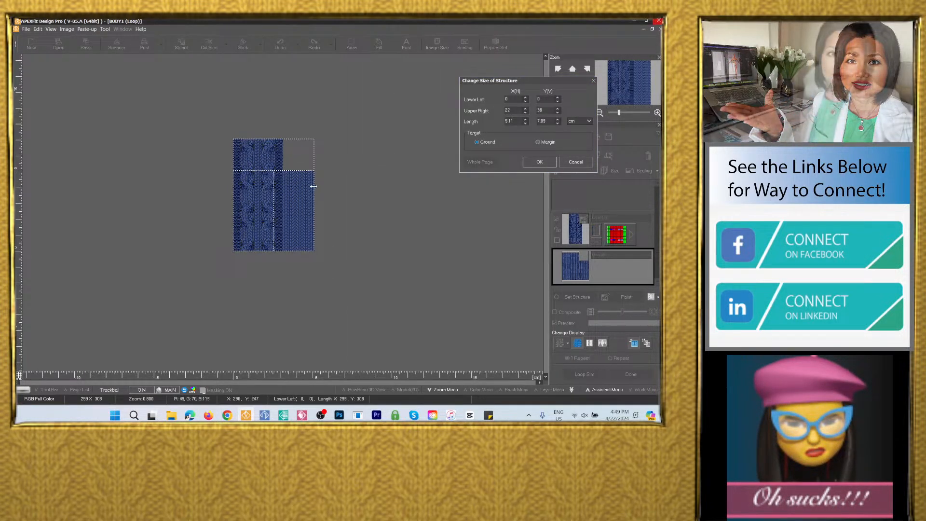
pyautogui.moveTo(309, 184); pyautogui.dragTo(282, 186)
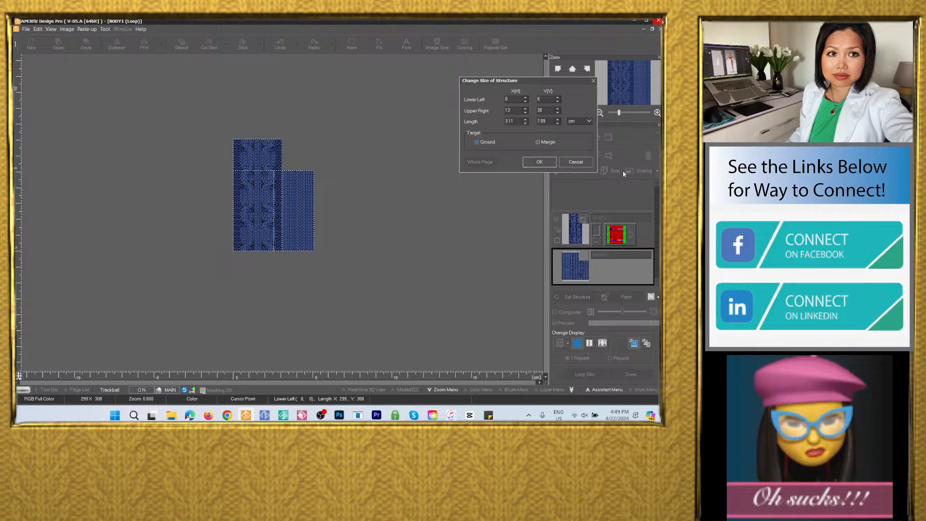
pyautogui.click(550, 162)
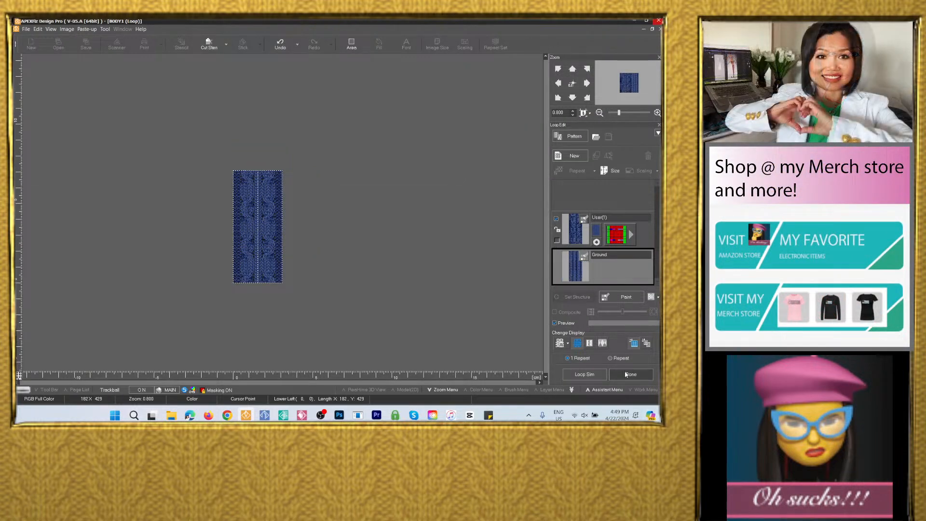
# Display the cable structure in Repeat mode, check how it tiles across the fabric, and finish Loop Edit
pyautogui.click(612, 359)
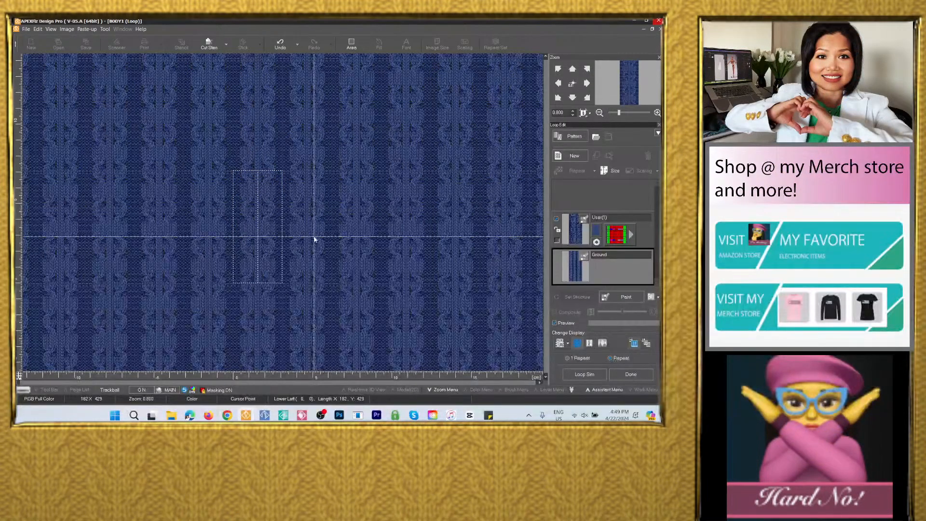
pyautogui.scroll(-3, 366, 259)
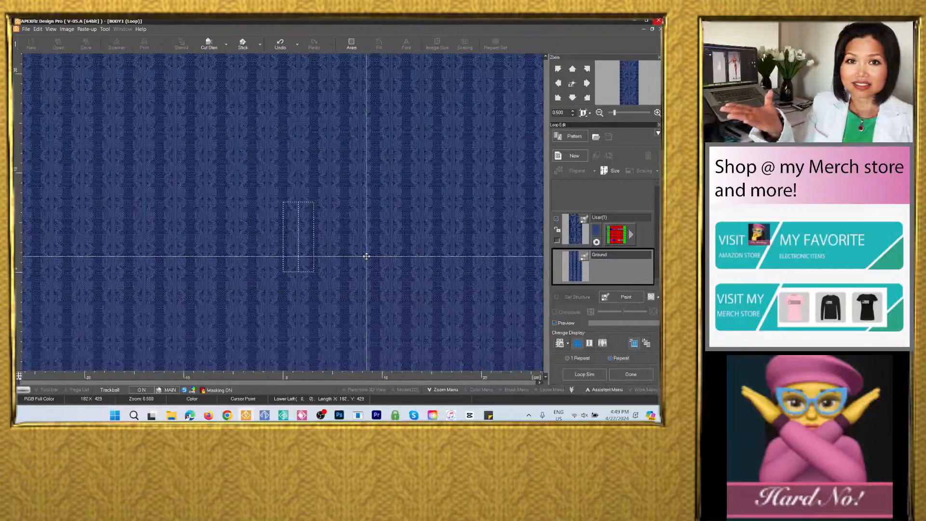
pyautogui.scroll(4, 298, 263)
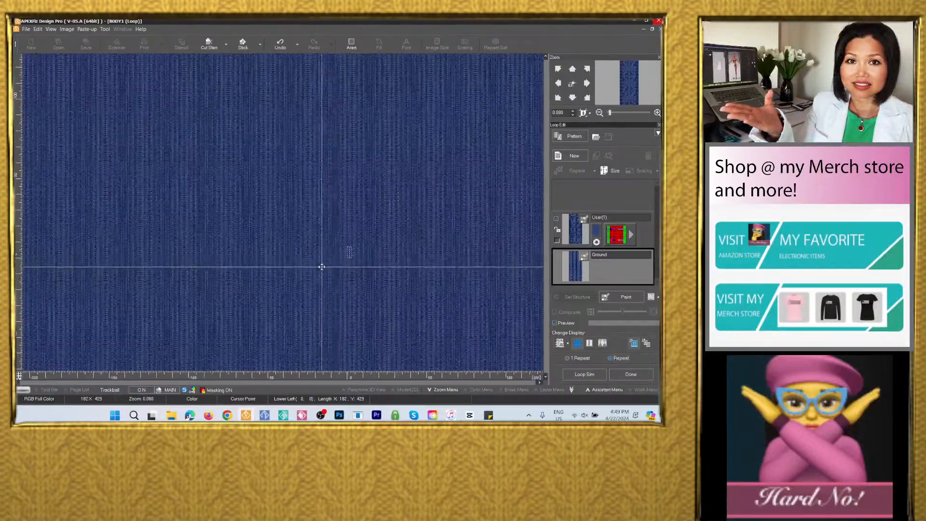
pyautogui.scroll(1, 297, 272)
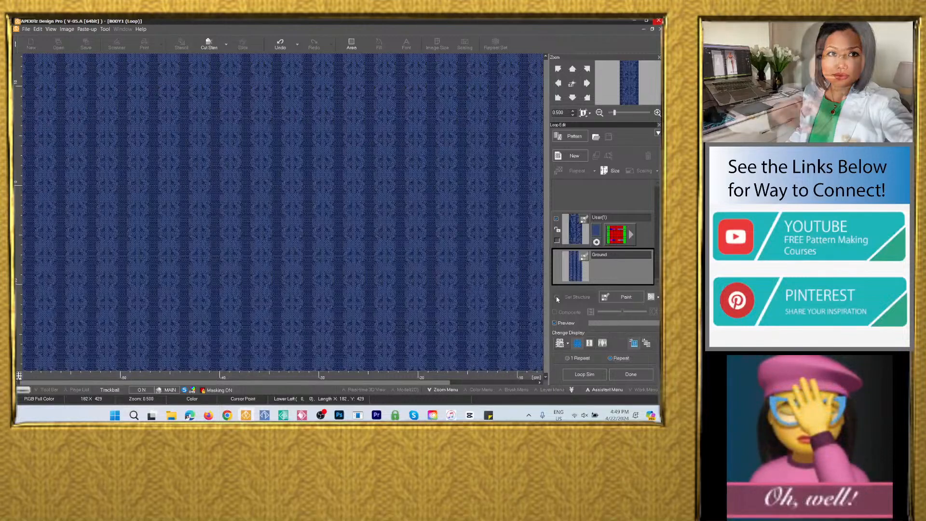
pyautogui.click(632, 375)
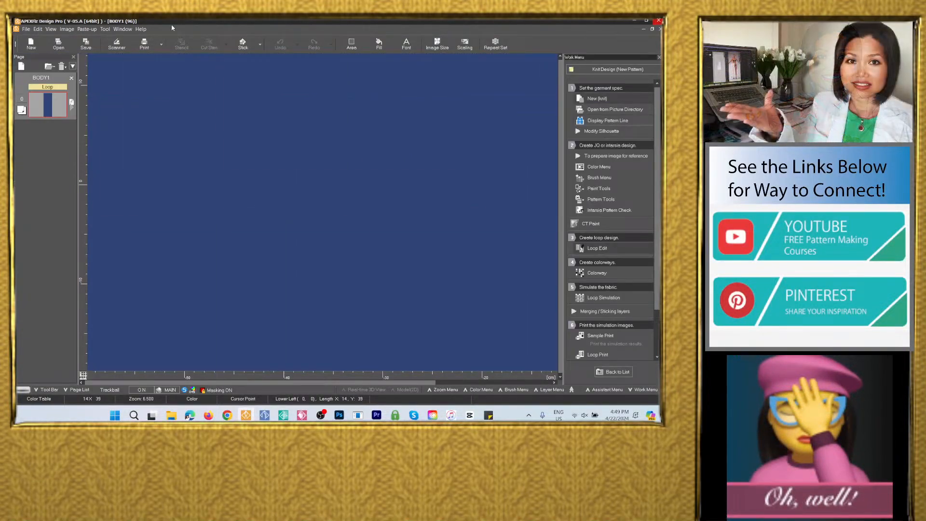
# Start saving the loop page as a Picture Directory named 15 colors_cable knit 020 and copy that name for reuse
pyautogui.click(86, 44)
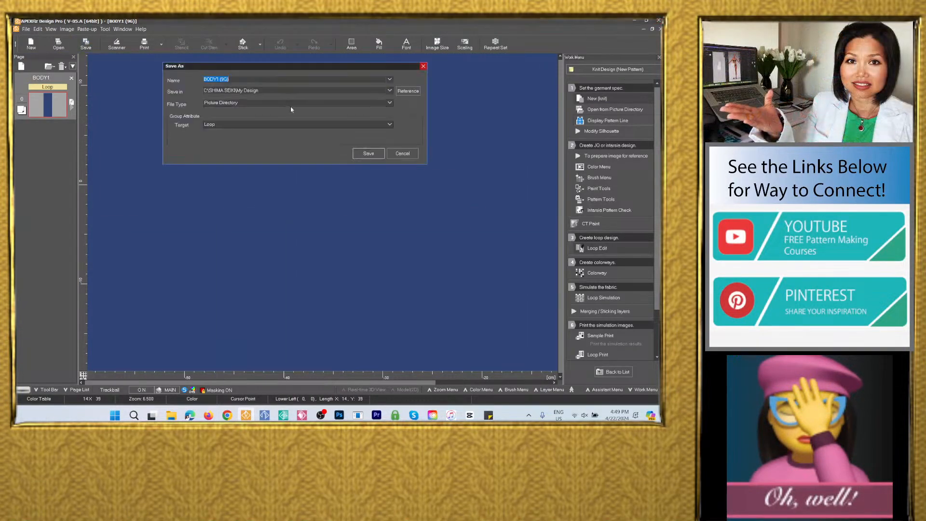
pyautogui.rightClick(223, 78)
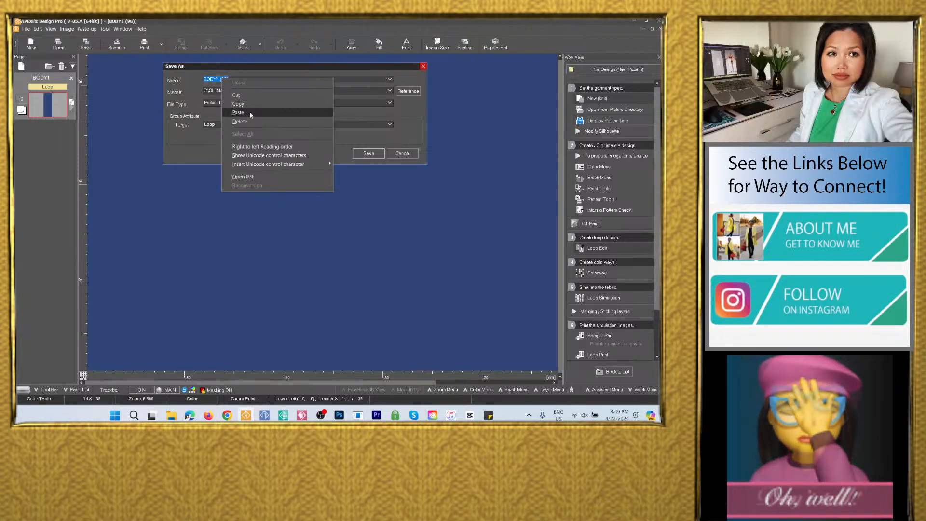
pyautogui.click(238, 112)
pyautogui.press('BackSpace')
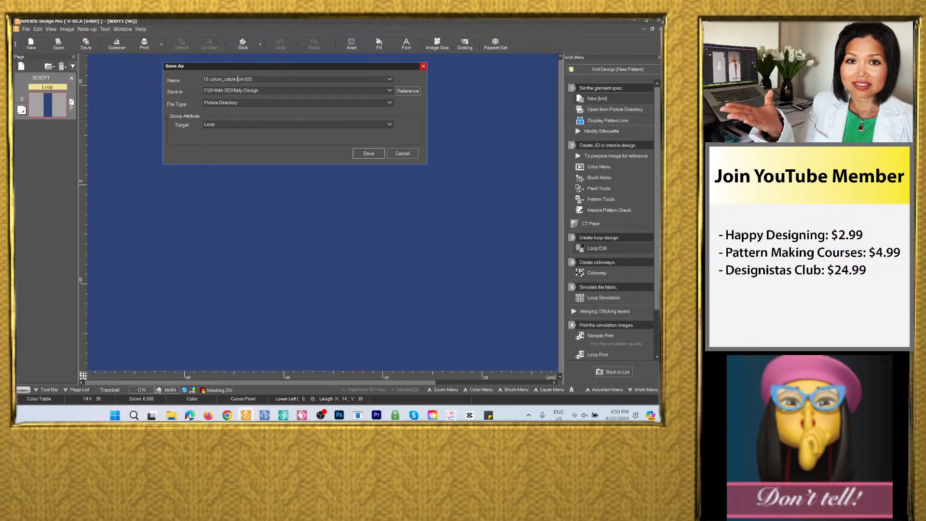
pyautogui.tripleClick(238, 79)
pyautogui.hotkey('ctrl', 'c')
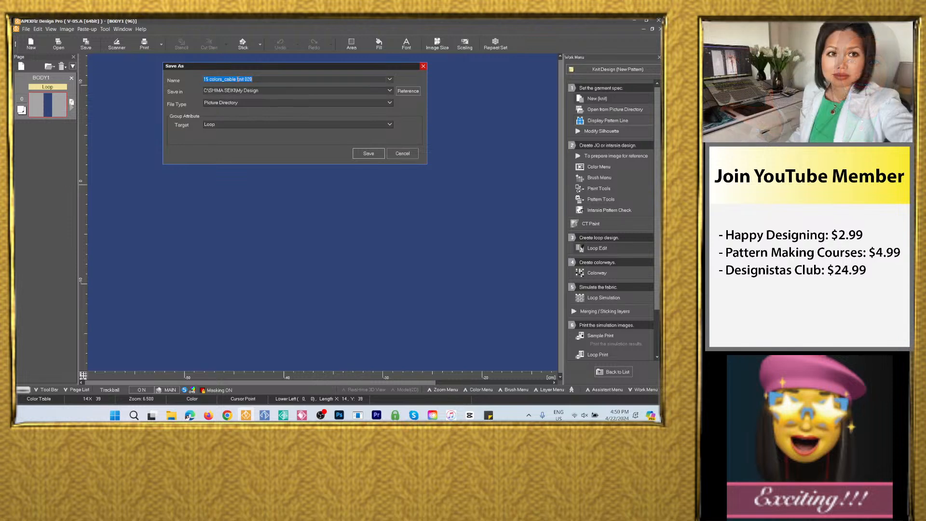
# Create a 15 colors_cable knit 020 folder in D:\All Digital Fabrics 2024\Knit Fabrics\Cable knit fabrics and save the loop page there
pyautogui.click(408, 91)
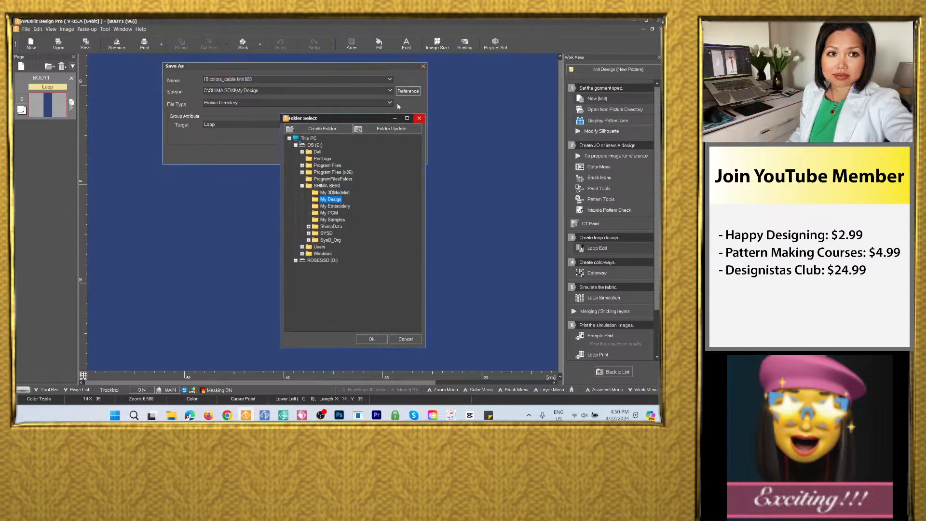
pyautogui.click(296, 151)
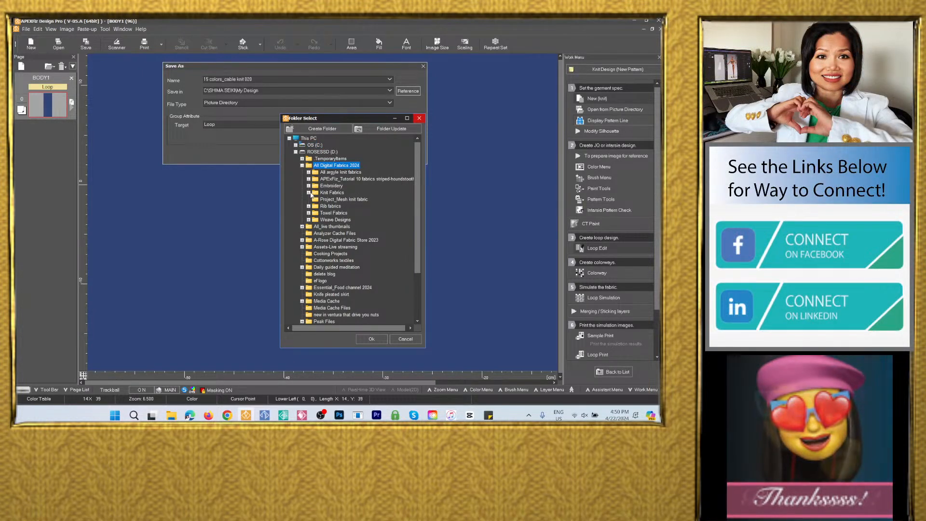
pyautogui.click(309, 193)
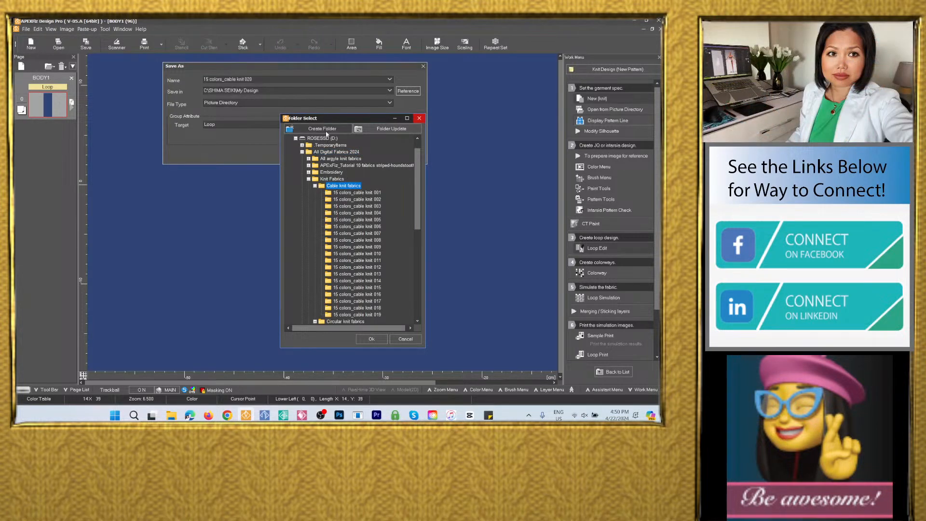
pyautogui.click(322, 129)
pyautogui.rightClick(322, 215)
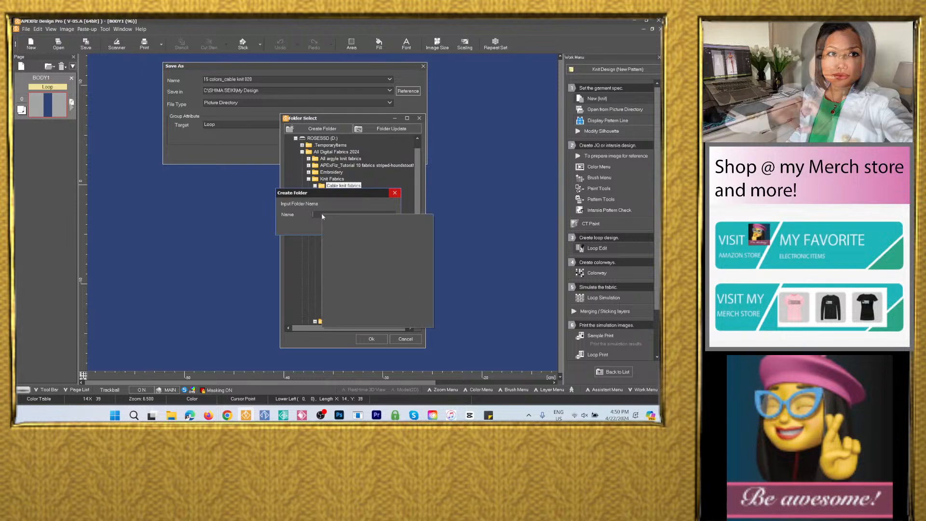
pyautogui.click(350, 248)
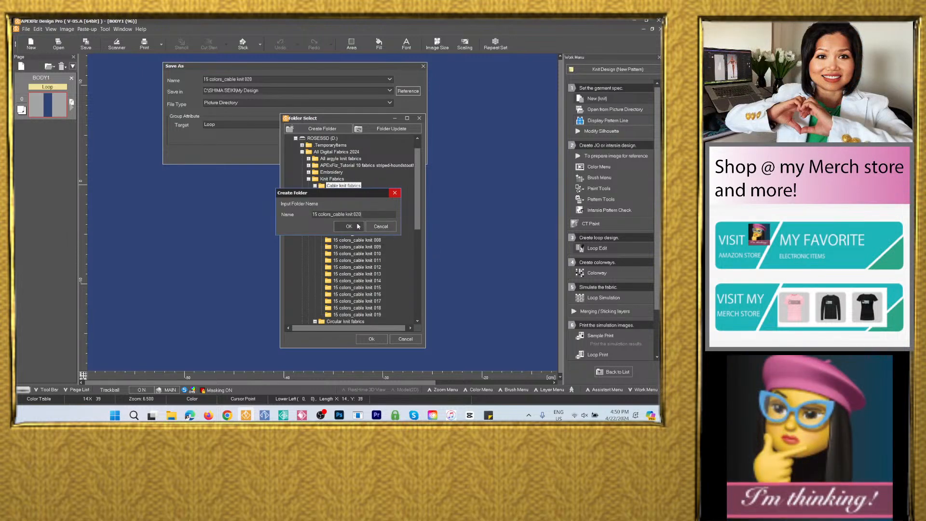
pyautogui.click(351, 227)
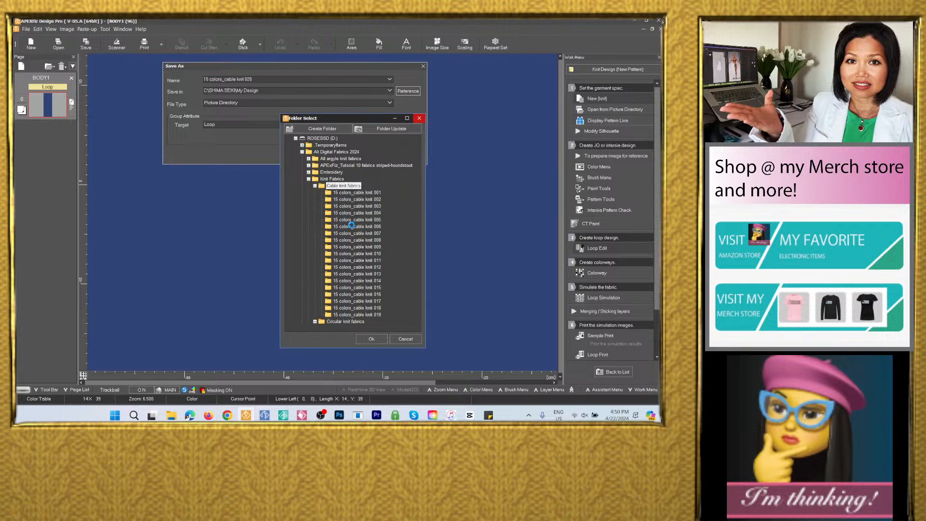
pyautogui.click(372, 338)
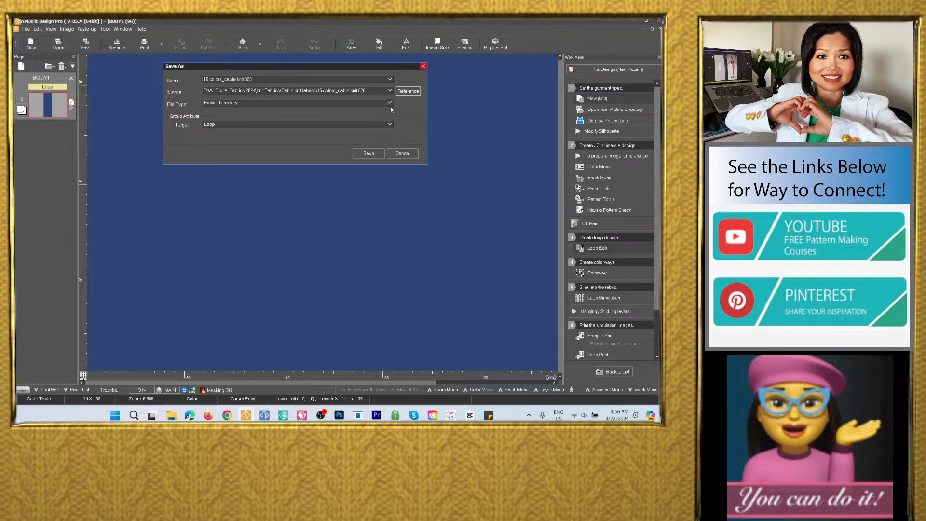
pyautogui.click(369, 153)
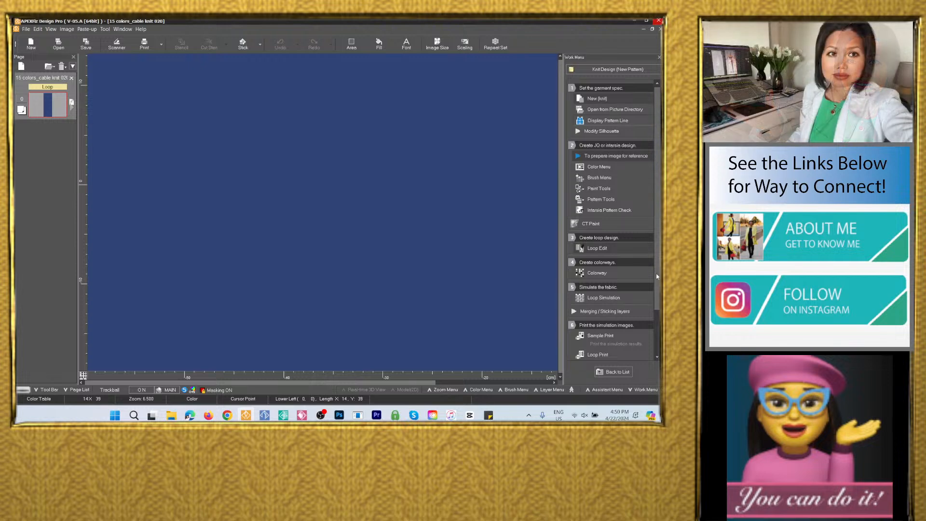
# Open the Colorway function and add 14 new colorways, up to Col.15
pyautogui.click(606, 272)
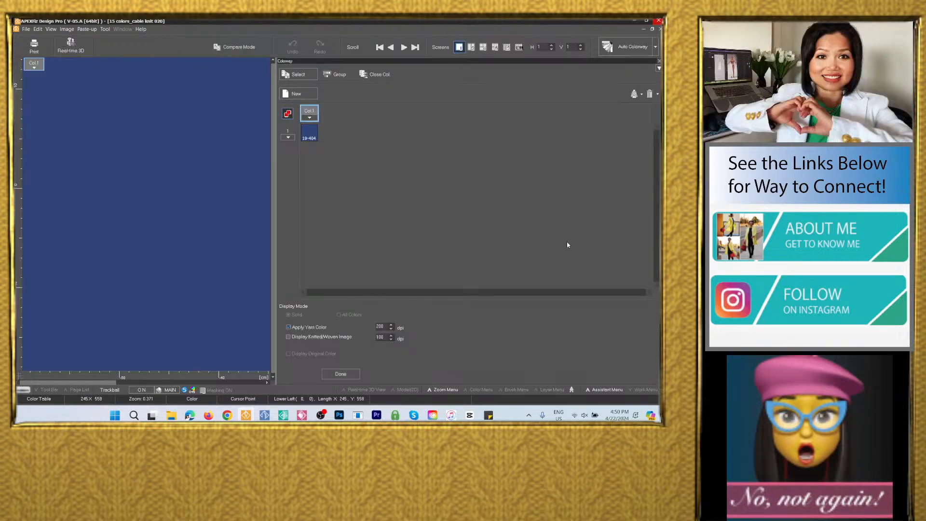
pyautogui.click(306, 97)
pyautogui.click(305, 97)
pyautogui.click(305, 97)
pyautogui.click(305, 97)
pyautogui.click(305, 97)
pyautogui.click(305, 97)
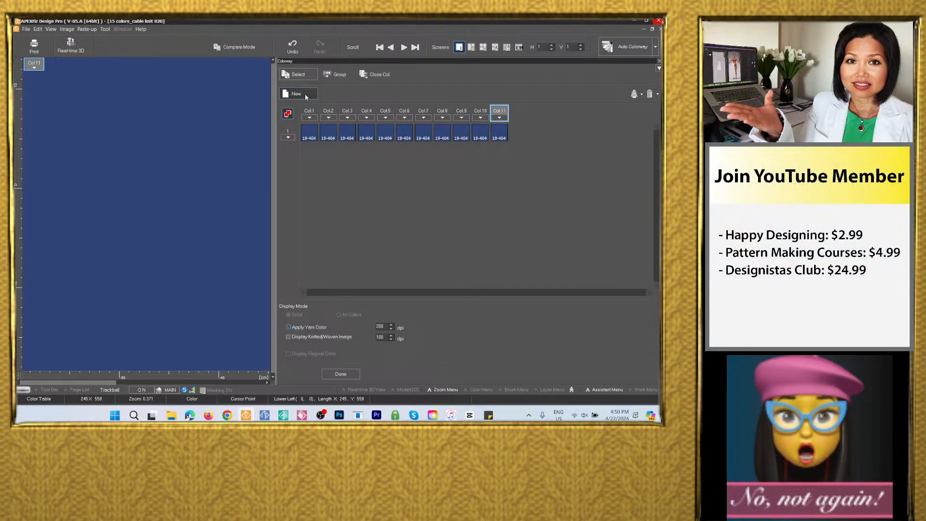
pyautogui.click(305, 97)
pyautogui.click(305, 96)
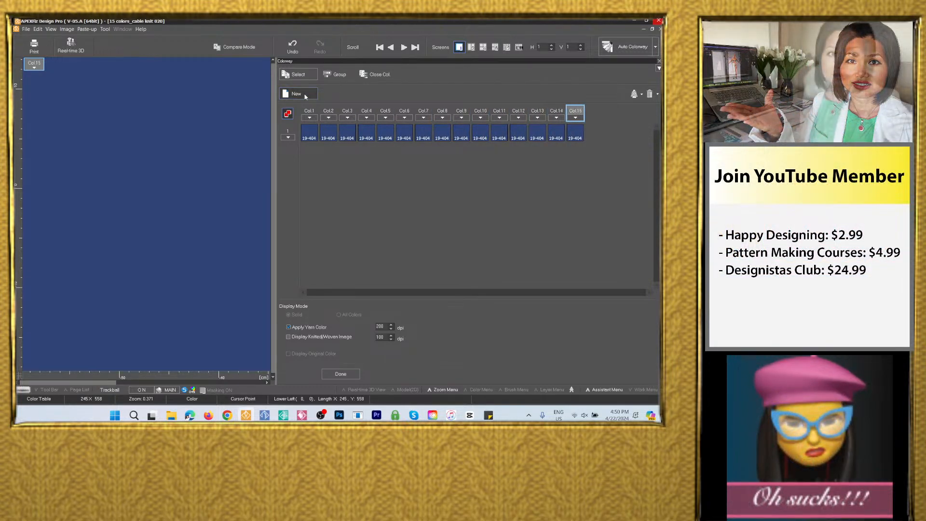
# Set the Col.2 yarn color to white, PANTONE TPG 11-4801, copying the number from the 15 pantone number colors note
pyautogui.doubleClick(330, 134)
pyautogui.click(488, 414)
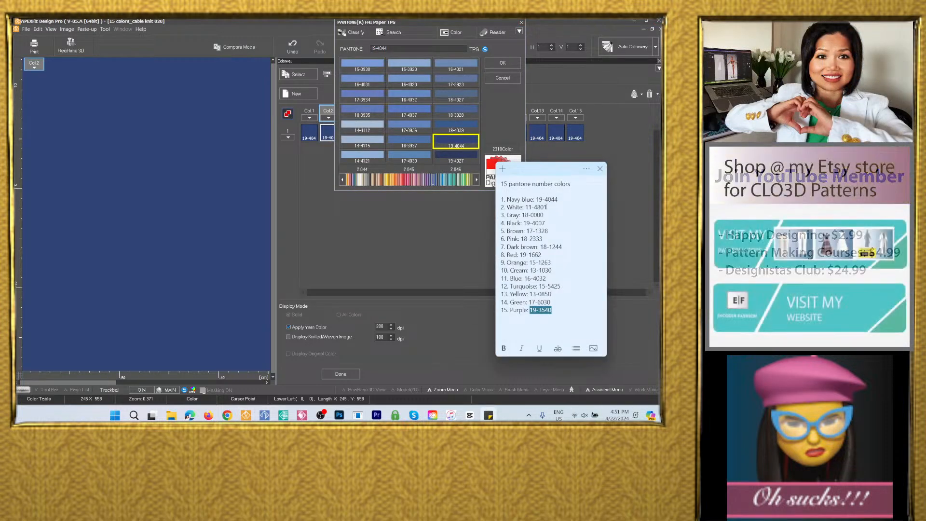
pyautogui.moveTo(548, 207); pyautogui.dragTo(524, 207)
pyautogui.hotkey('ctrl', 'c')
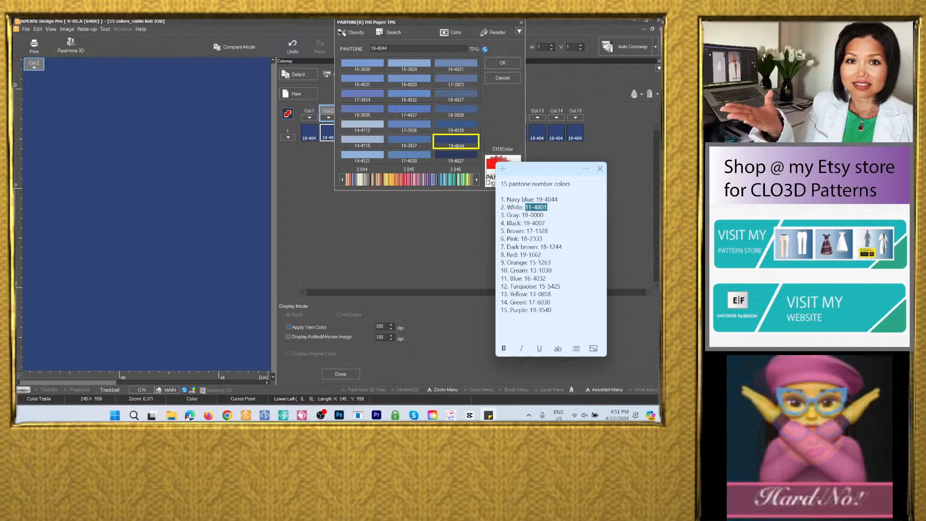
pyautogui.rightClick(531, 208)
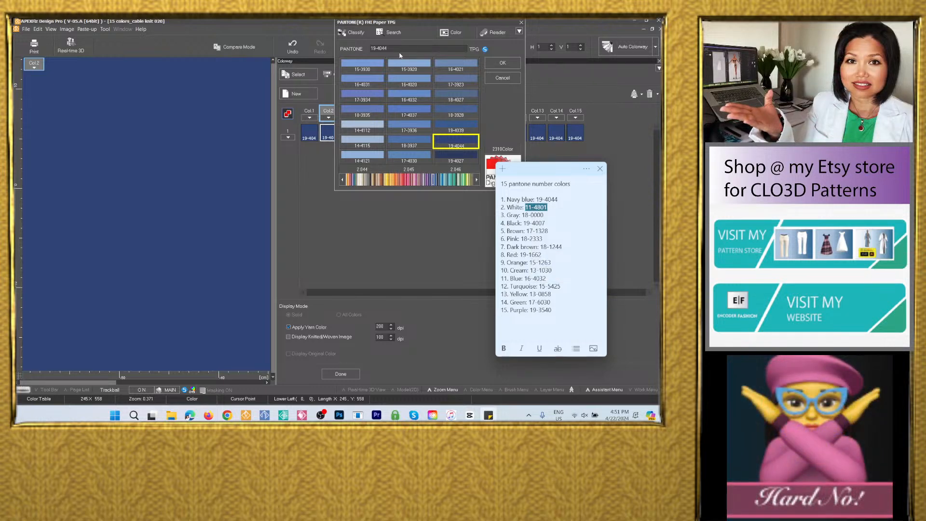
pyautogui.moveTo(395, 49); pyautogui.dragTo(371, 49)
pyautogui.rightClick(380, 48)
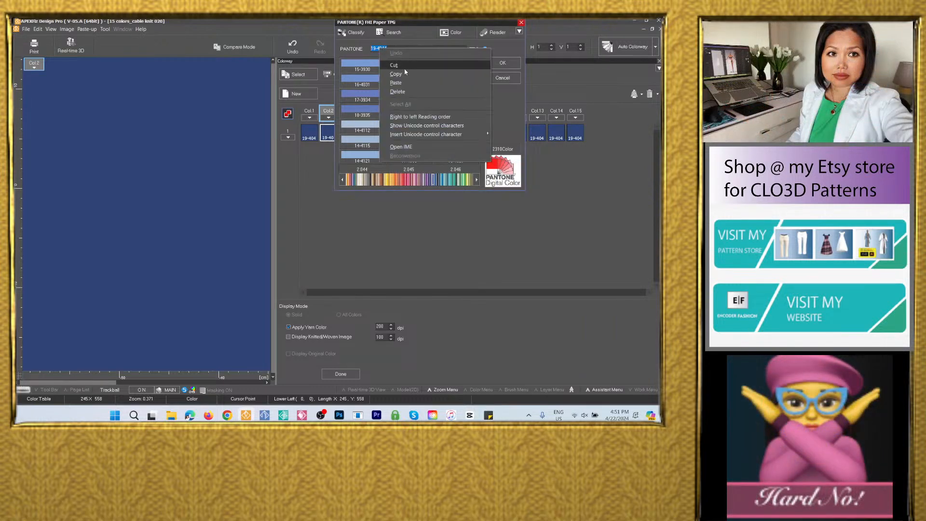
pyautogui.click(396, 83)
pyautogui.click(502, 63)
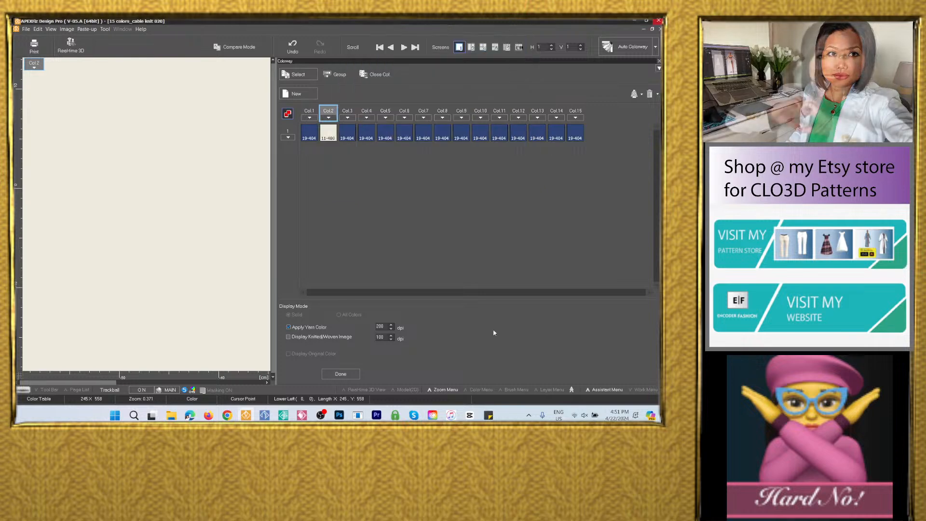
# Copy the gray number from the 15 pantone number colors note and set the Col.3 yarn color to PANTONE TPG 18-0000
pyautogui.hotkey('alt', 'Tab')
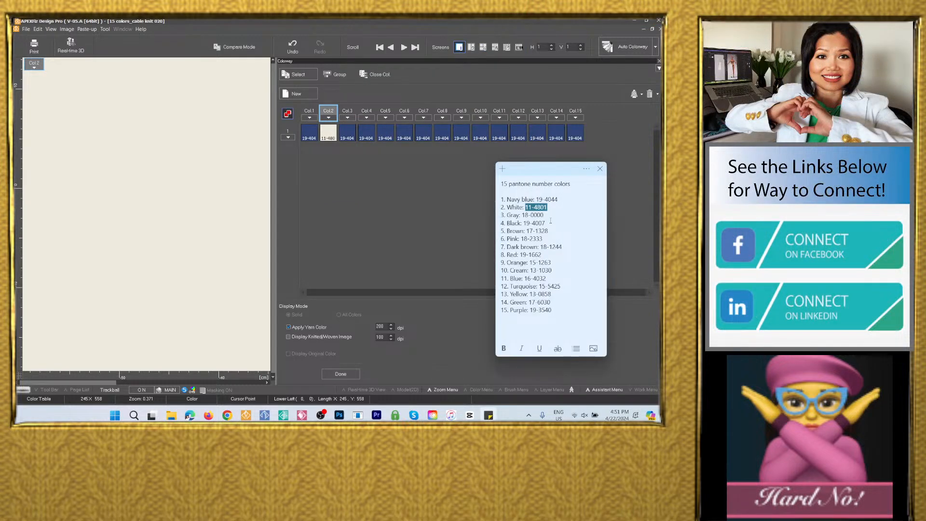
pyautogui.moveTo(522, 215); pyautogui.dragTo(545, 215)
pyautogui.hotkey('ctrl', 'c')
pyautogui.rightClick(550, 215)
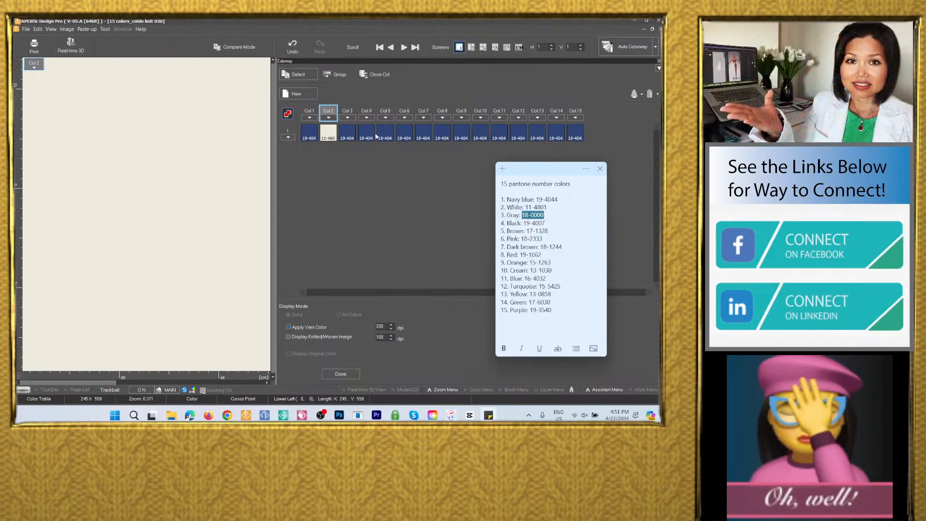
pyautogui.doubleClick(347, 133)
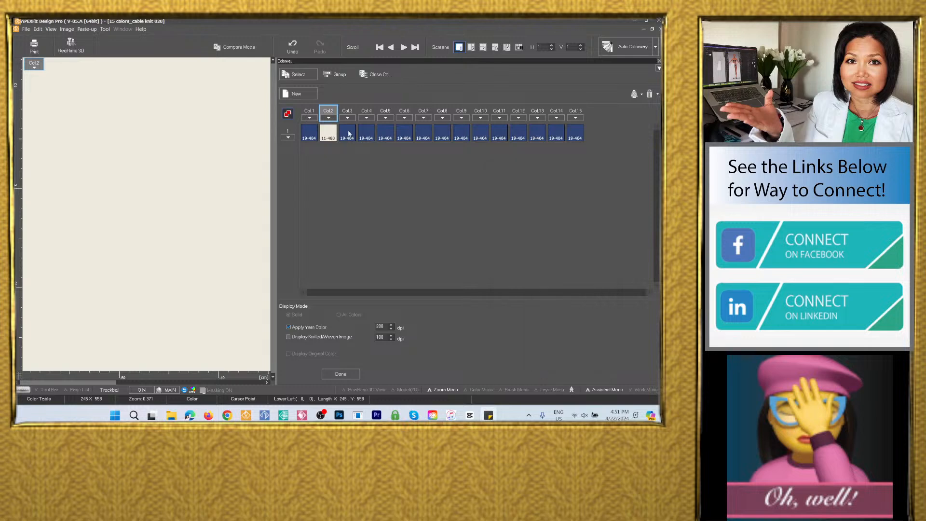
pyautogui.rightClick(400, 48)
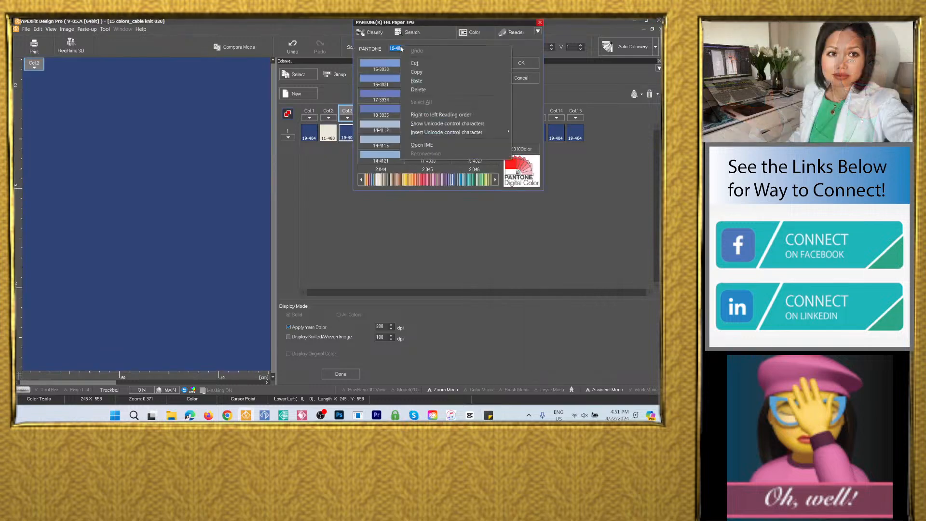
pyautogui.click(416, 81)
pyautogui.click(521, 63)
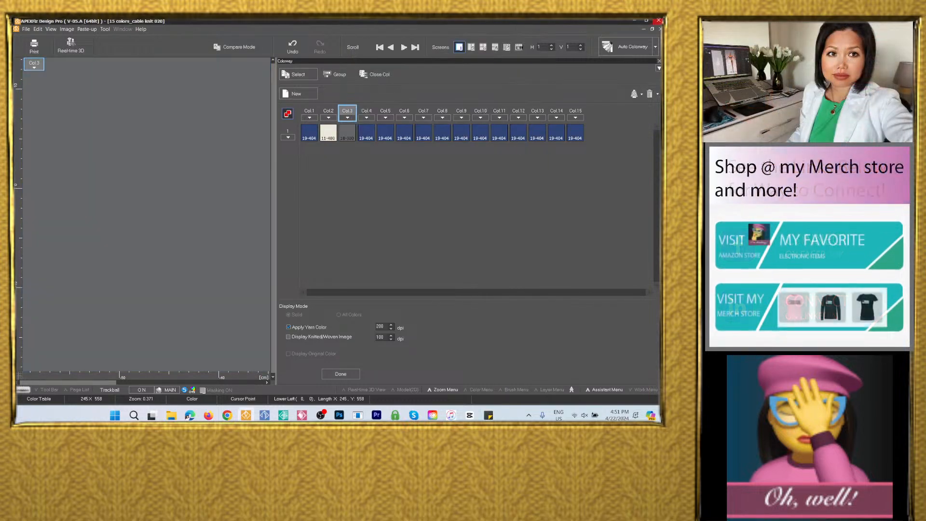
# Copy the black number from the color note and set the Col.4 yarn color to PANTONE TPG 19-4007
pyautogui.click(489, 415)
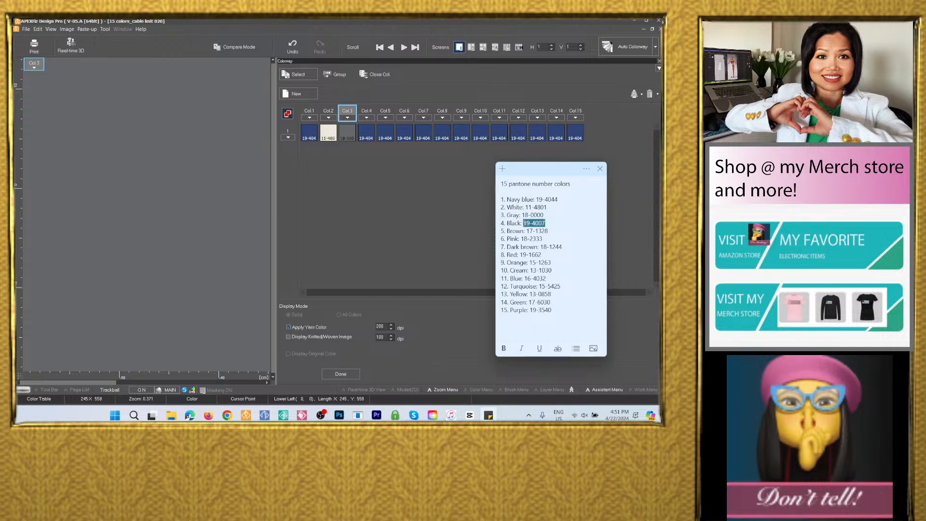
pyautogui.click(549, 231)
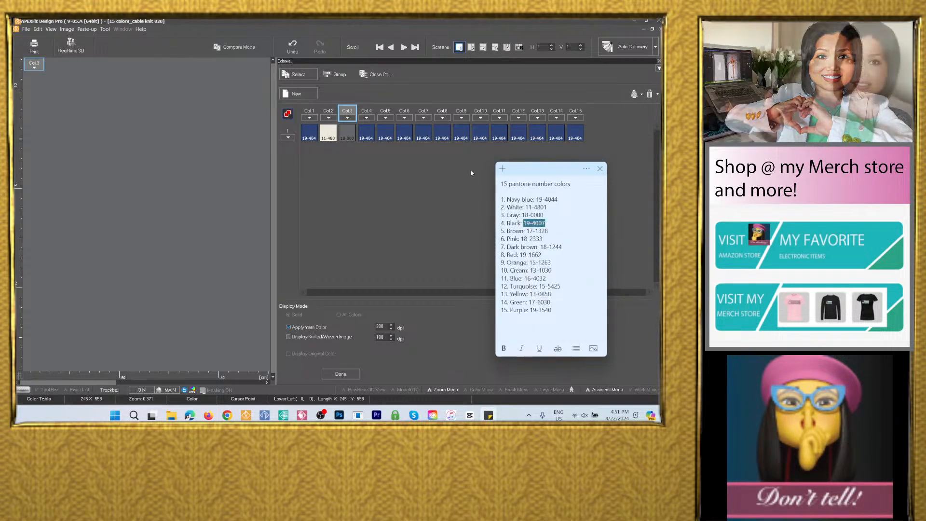
pyautogui.doubleClick(366, 134)
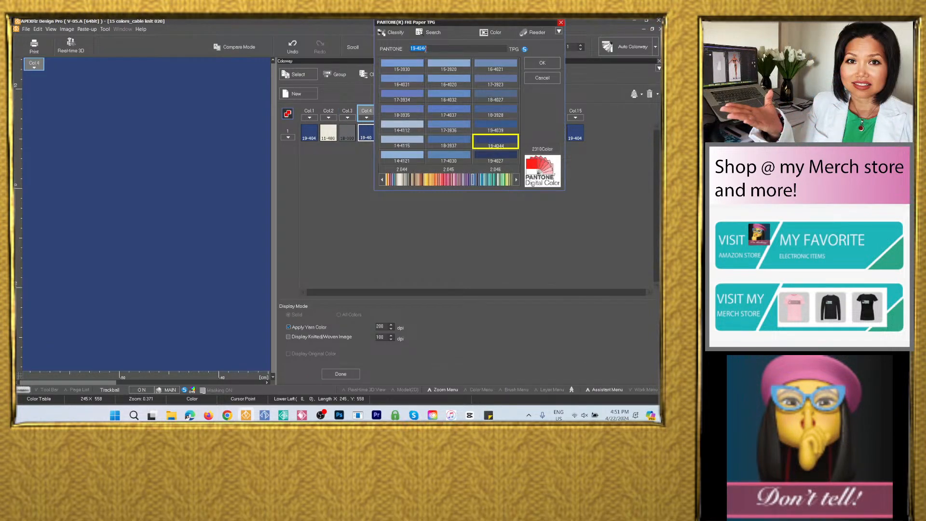
pyautogui.rightClick(422, 48)
pyautogui.click(447, 80)
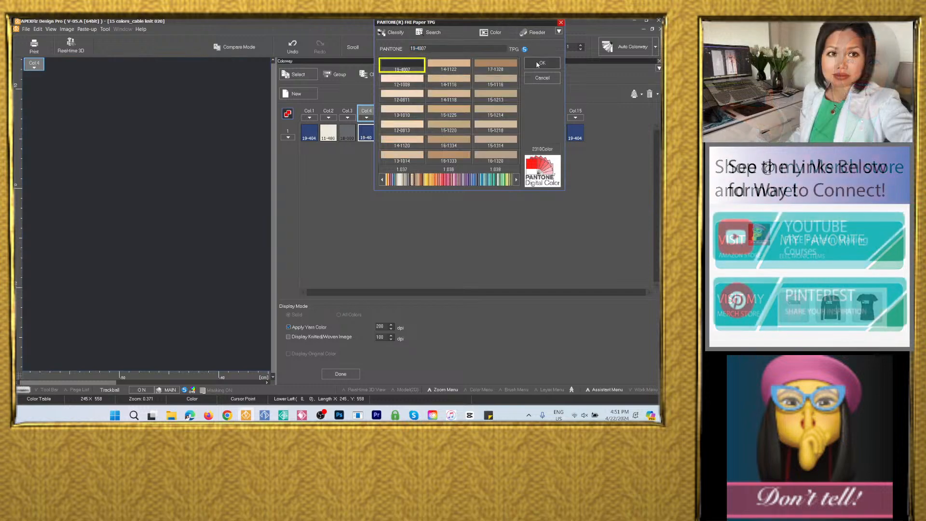
pyautogui.press('Return')
# Copy the brown number from the color note and set the Col.5 yarn color to PANTONE TPG 17-1328
pyautogui.click(488, 415)
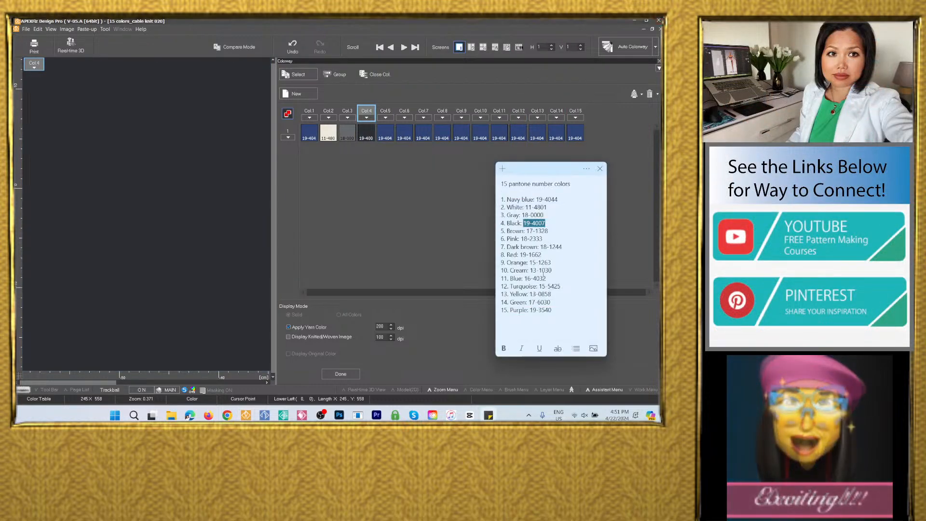
pyautogui.doubleClick(537, 231)
pyautogui.rightClick(534, 231)
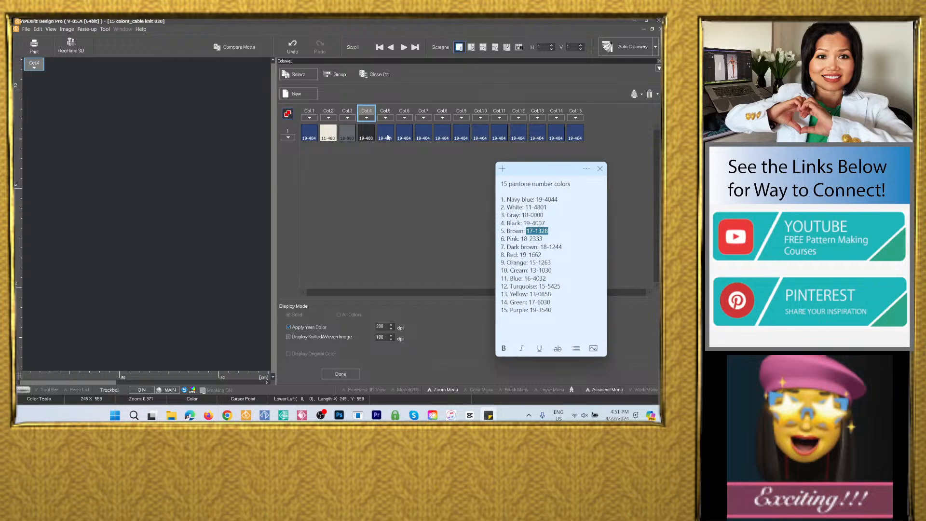
pyautogui.doubleClick(388, 138)
pyautogui.rightClick(435, 49)
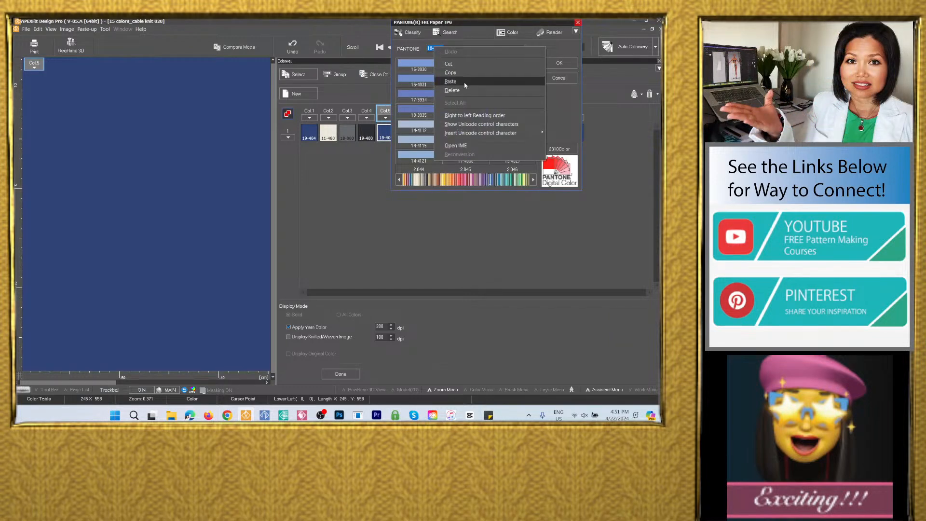
pyautogui.click(450, 82)
pyautogui.press('Return')
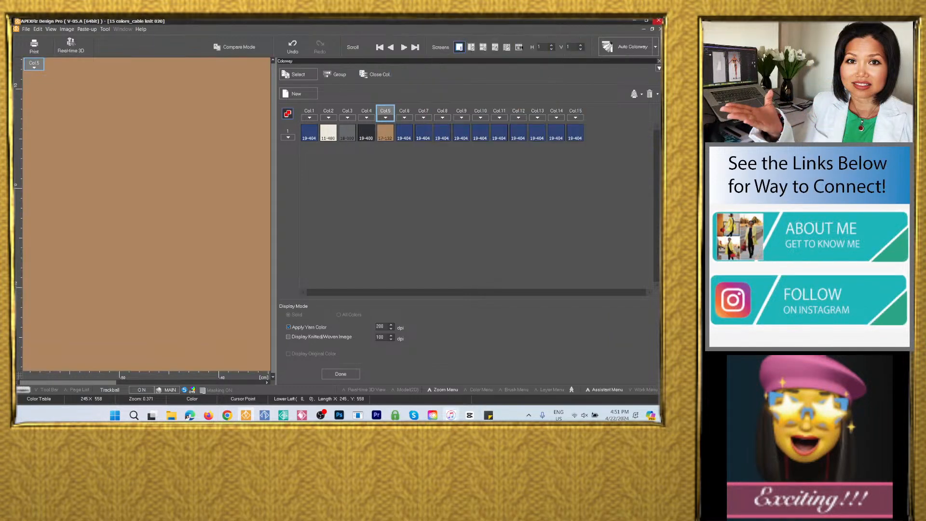
# Copy the pink number from the color note and set the Col.6 yarn color to PANTONE TPG 18-2333
pyautogui.click(489, 414)
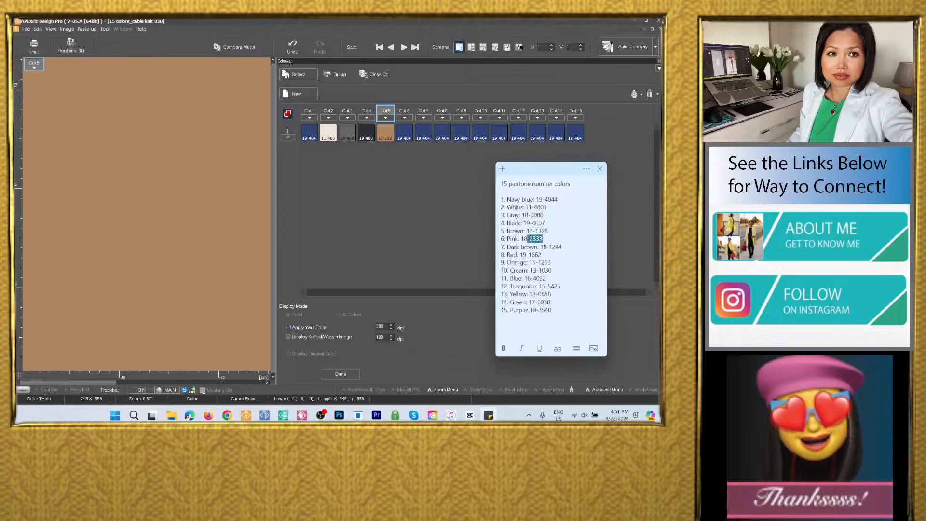
pyautogui.rightClick(528, 238)
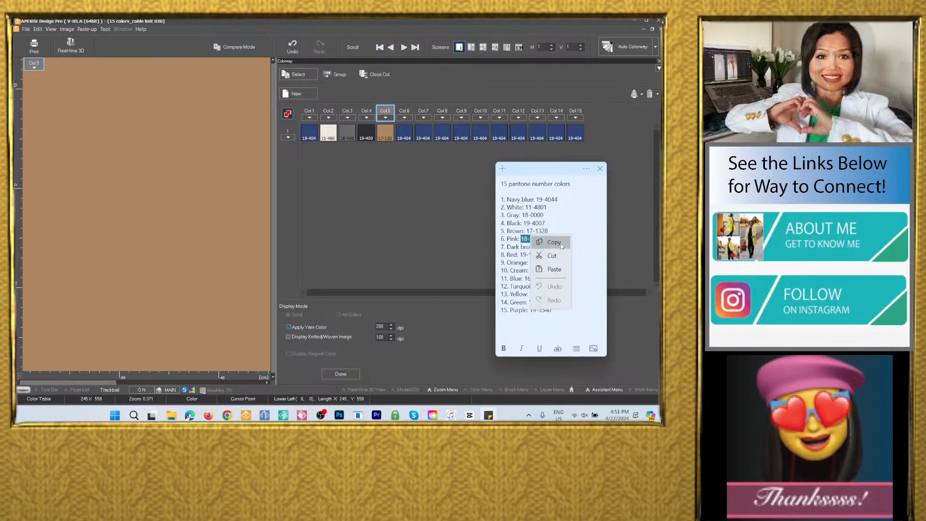
pyautogui.click(541, 240)
pyautogui.doubleClick(406, 112)
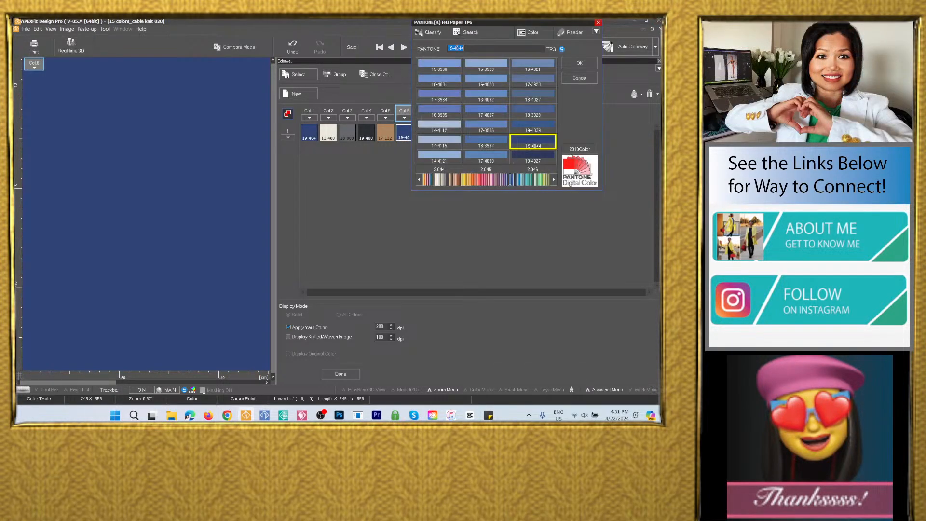
pyautogui.rightClick(455, 48)
pyautogui.click(475, 84)
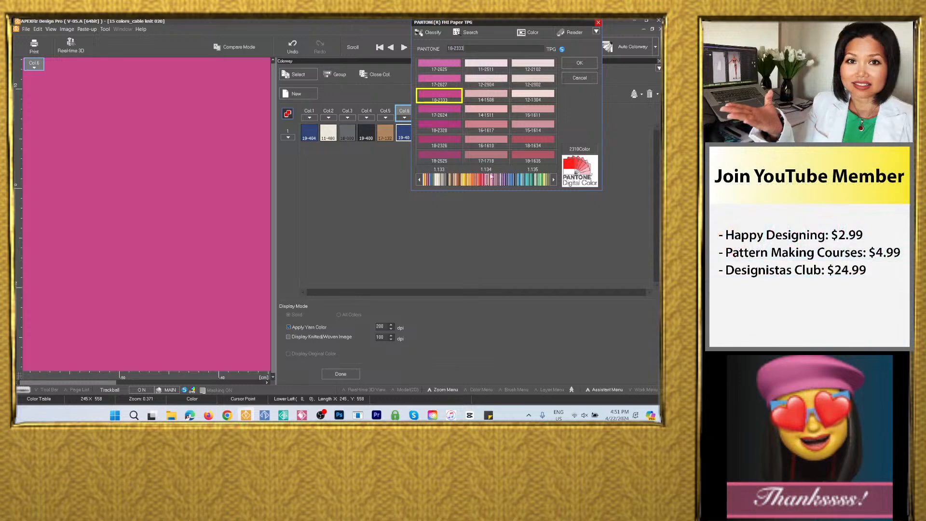
pyautogui.click(580, 63)
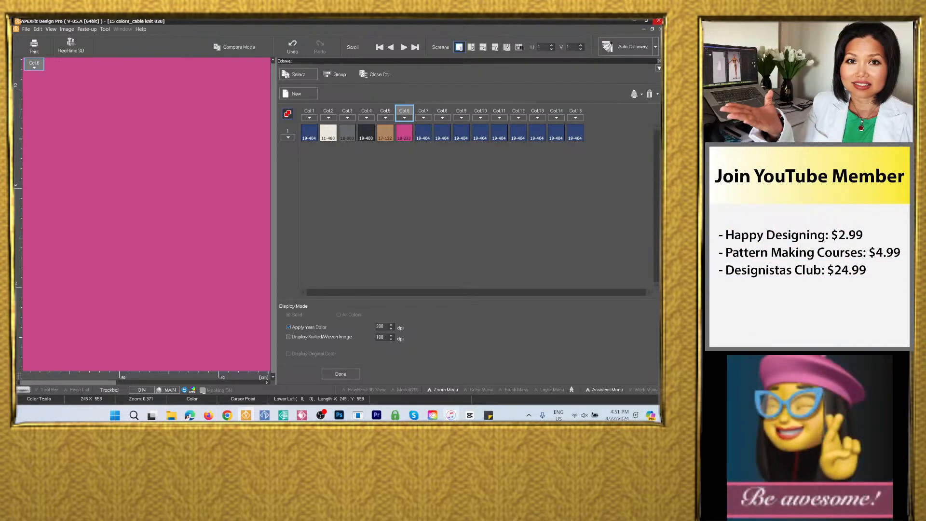
# Copy the dark brown number from the color note and set the Col.7 yarn color to PANTONE TPG 18-1244
pyautogui.click(488, 415)
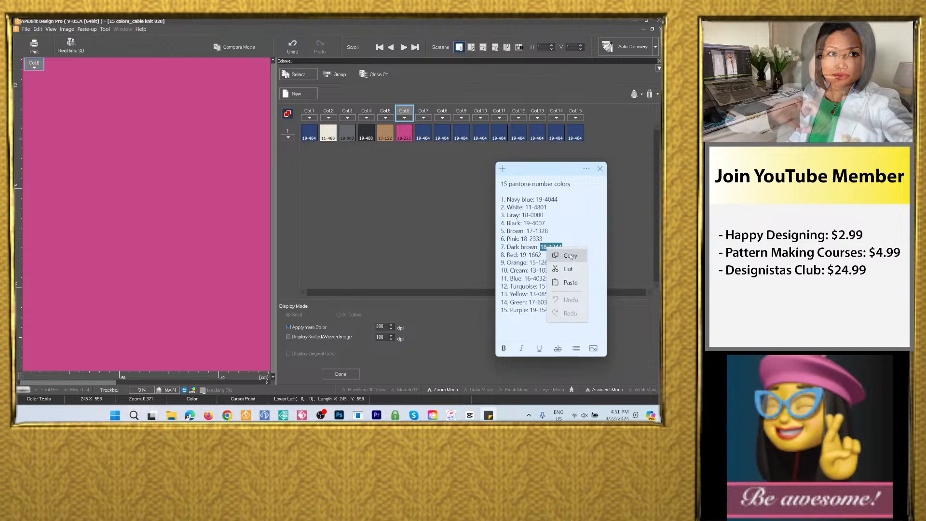
pyautogui.click(564, 255)
pyautogui.click(426, 137)
pyautogui.doubleClick(426, 137)
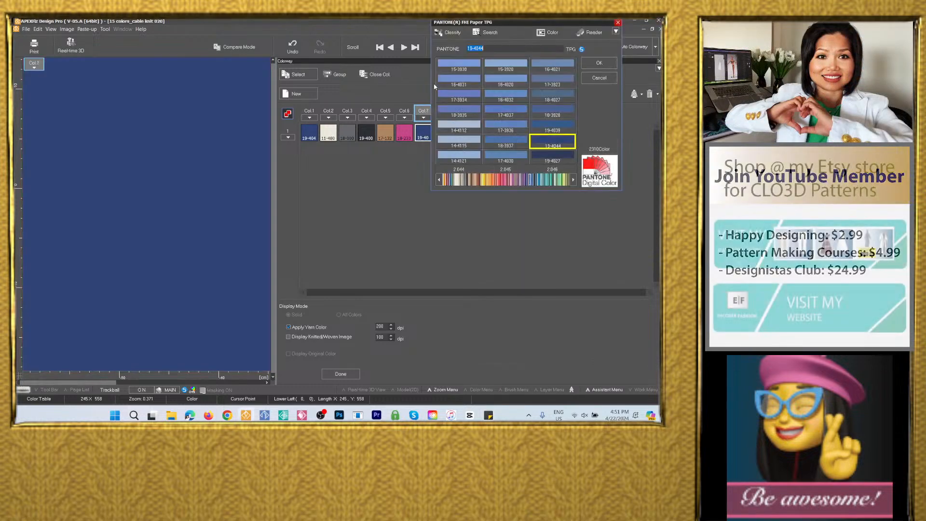
pyautogui.rightClick(479, 48)
pyautogui.click(492, 83)
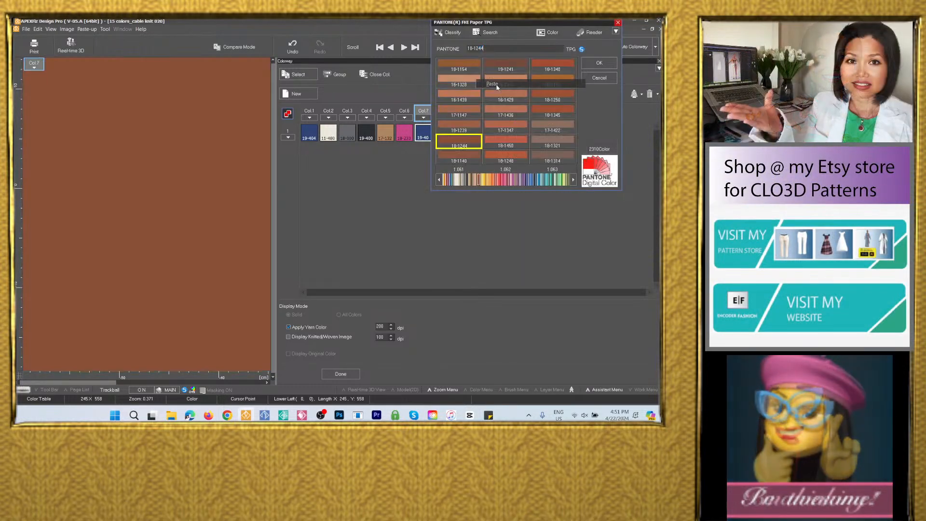
pyautogui.click(599, 63)
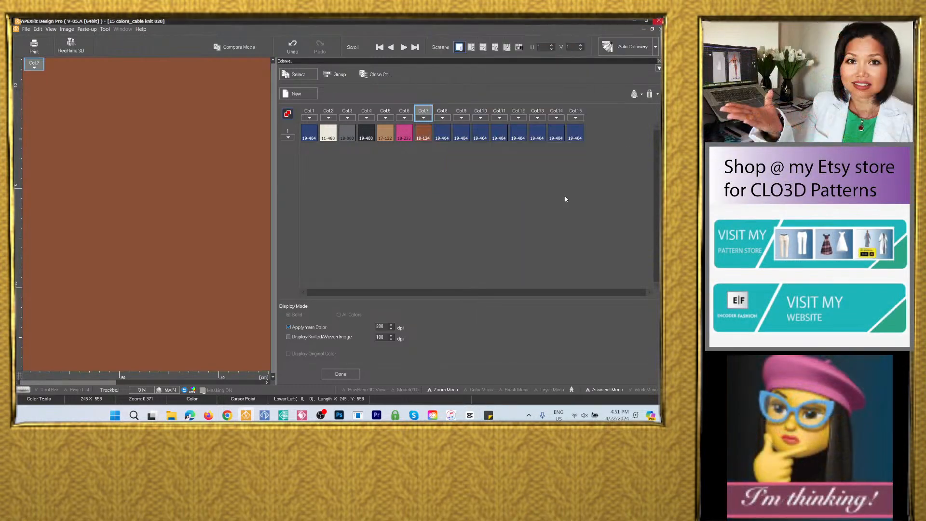
# Copy the red number from the color note and set the Col.8 yarn color to PANTONE TPG 19-1662
pyautogui.click(490, 416)
pyautogui.moveTo(542, 255); pyautogui.dragTo(518, 254)
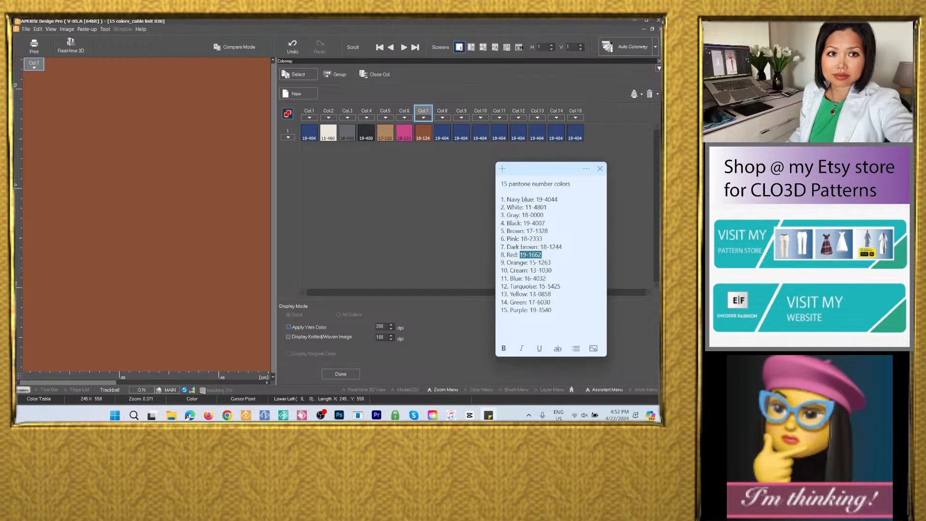
pyautogui.rightClick(524, 254)
pyautogui.click(538, 272)
pyautogui.doubleClick(440, 124)
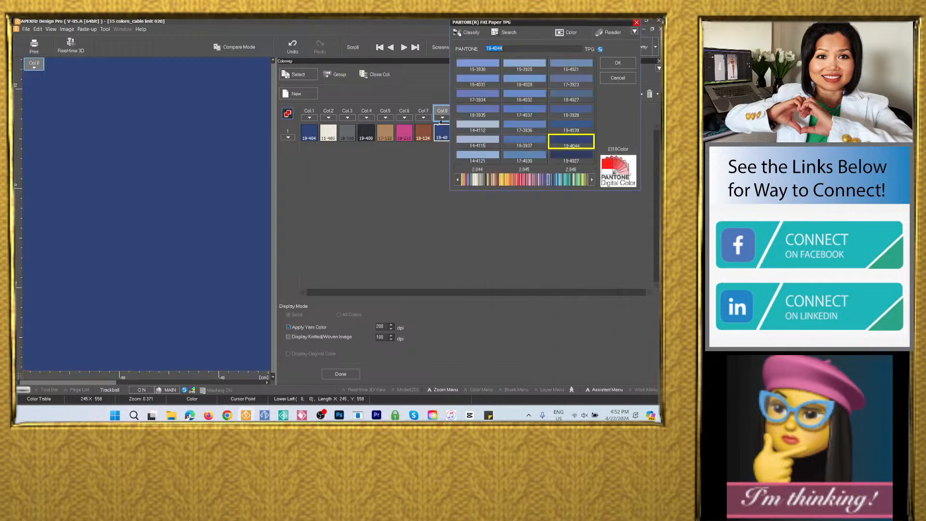
pyautogui.rightClick(498, 48)
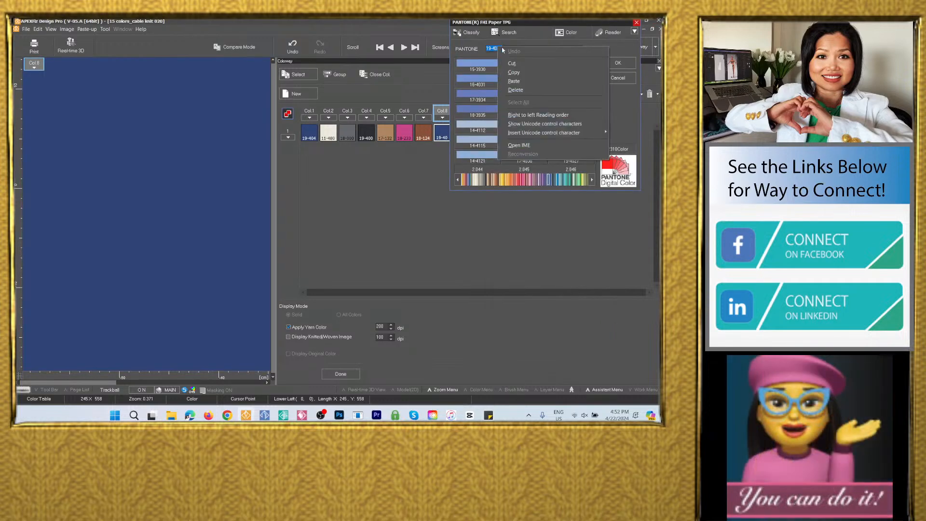
pyautogui.click(514, 81)
pyautogui.press('Return')
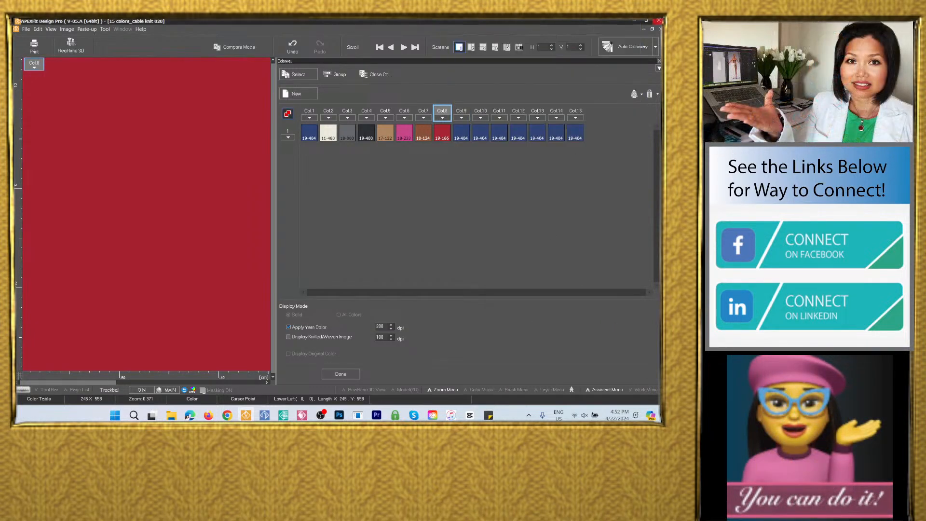
# Copy the orange number from the color note and set the Col.9 yarn color to PANTONE TPG 15-1263
pyautogui.click(488, 415)
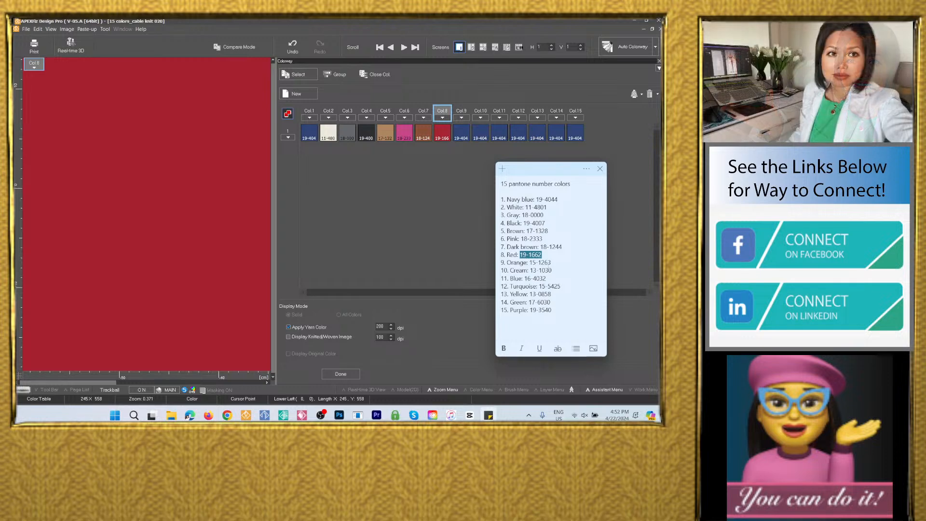
pyautogui.moveTo(538, 262); pyautogui.dragTo(529, 263)
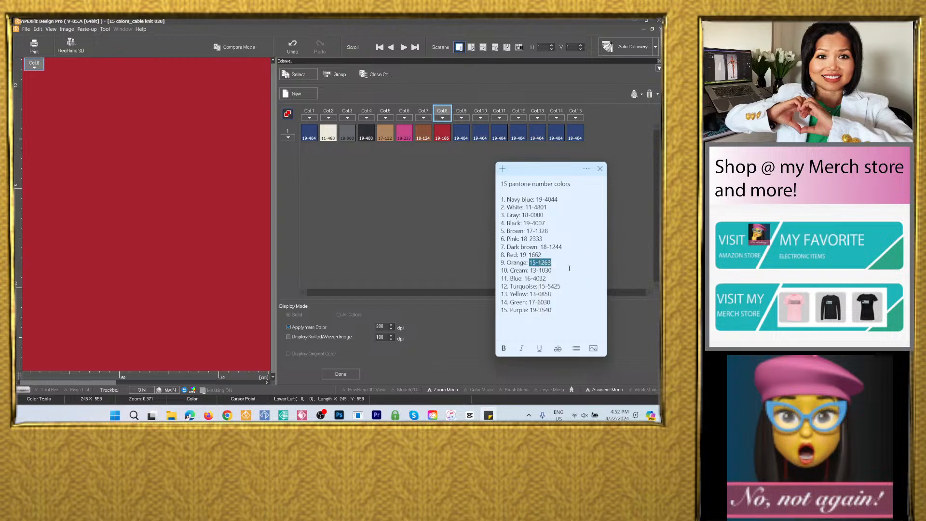
pyautogui.doubleClick(462, 136)
pyautogui.rightClick(512, 49)
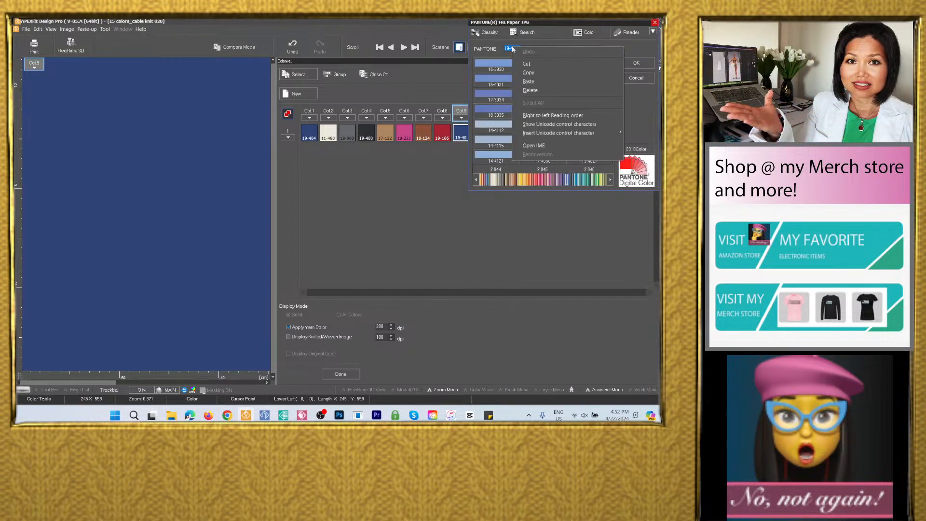
pyautogui.click(529, 82)
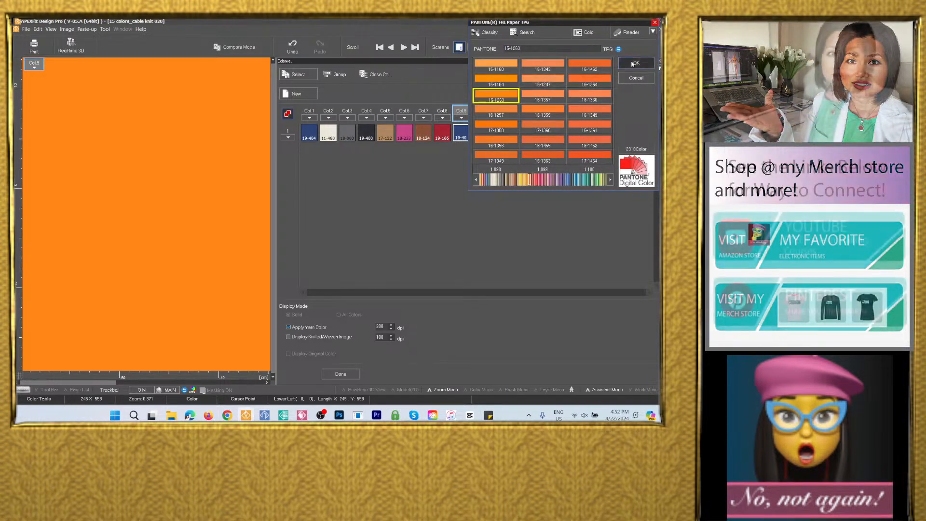
pyautogui.press('Return')
# Set the Col.10 yarn color to cream, PANTONE TPG 13-1030, copied from the color note, and bring the note back up
pyautogui.click(488, 415)
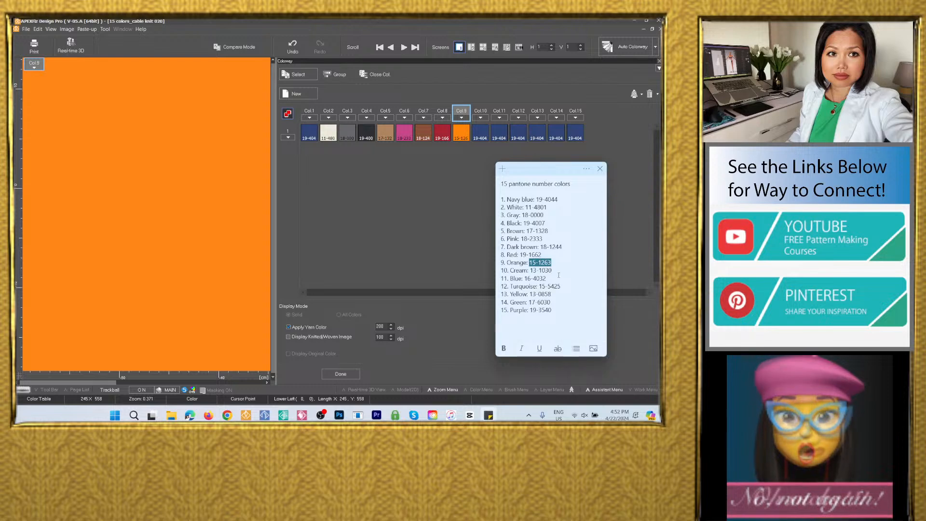
pyautogui.moveTo(552, 270); pyautogui.dragTo(545, 270)
pyautogui.rightClick(539, 271)
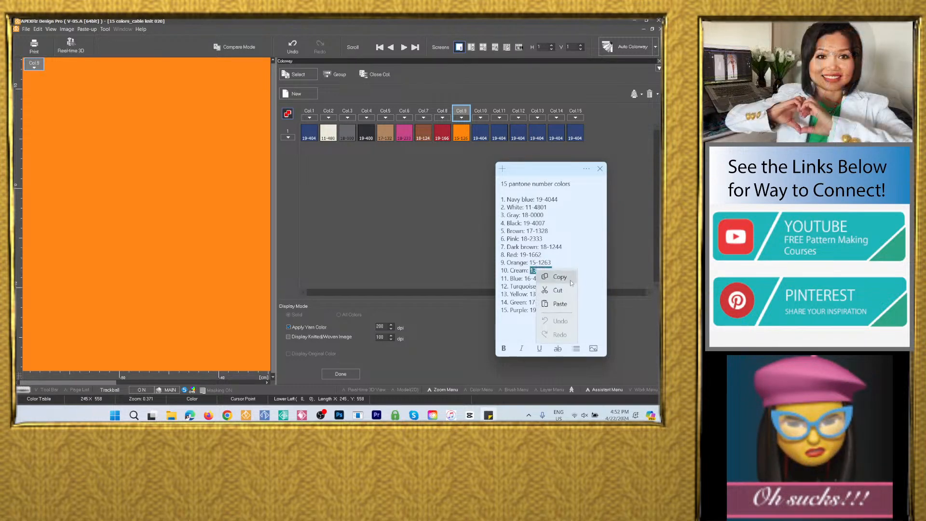
pyautogui.doubleClick(488, 130)
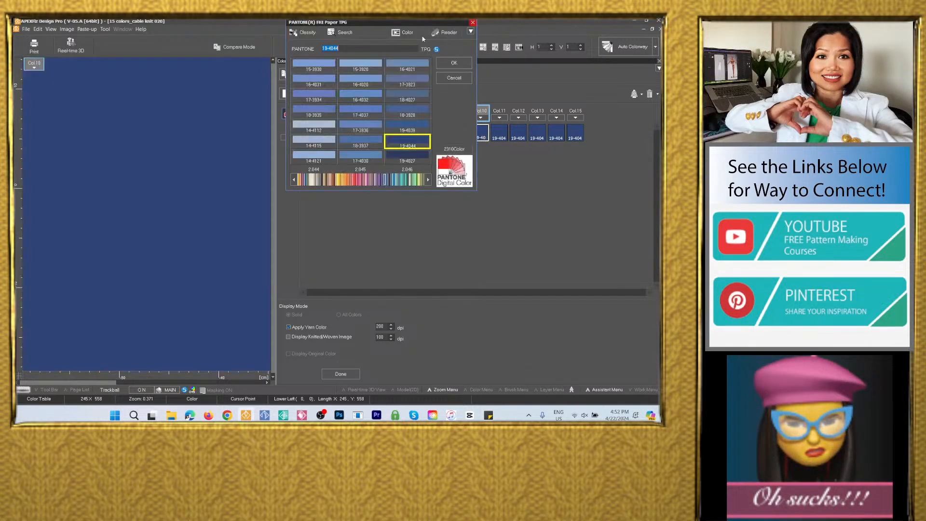
pyautogui.rightClick(329, 49)
pyautogui.click(360, 82)
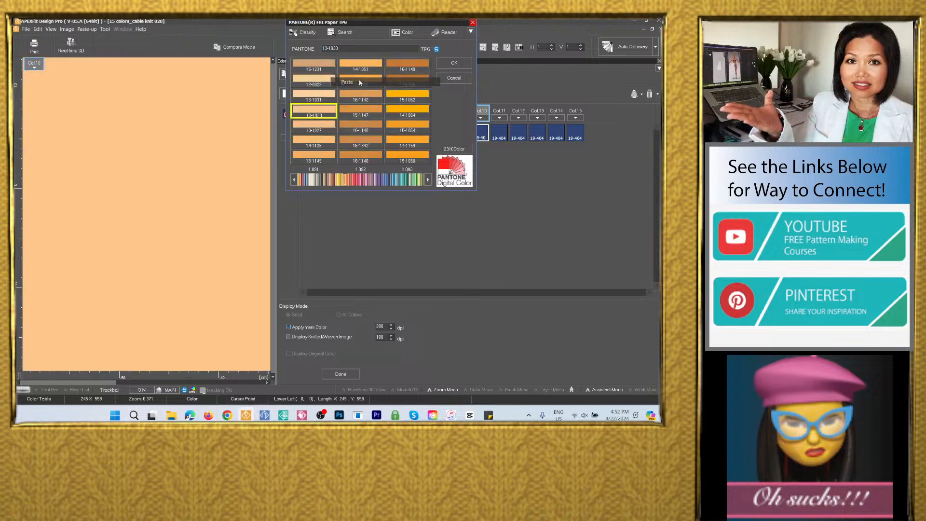
pyautogui.click(449, 62)
pyautogui.click(488, 415)
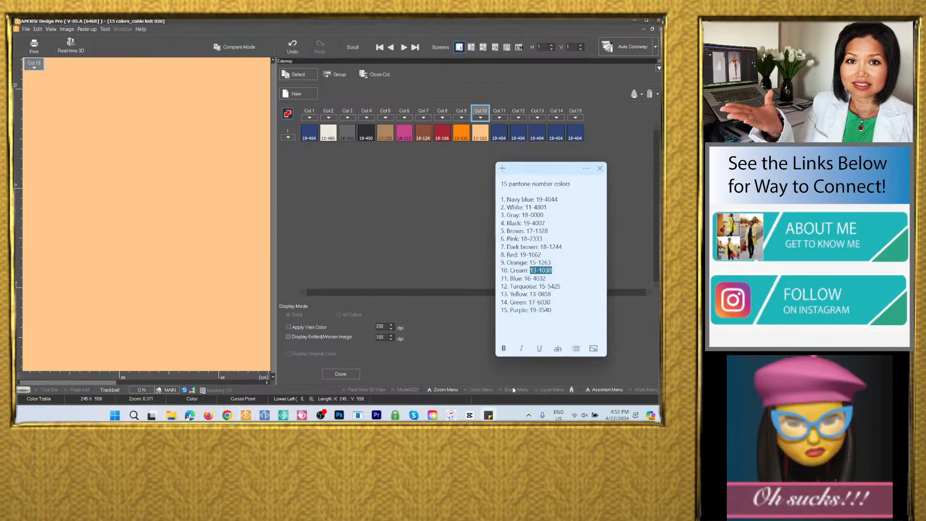
# Copy the blue number from the color note and set the Col.11 yarn color to PANTONE TPG 16-4032
pyautogui.doubleClick(535, 278)
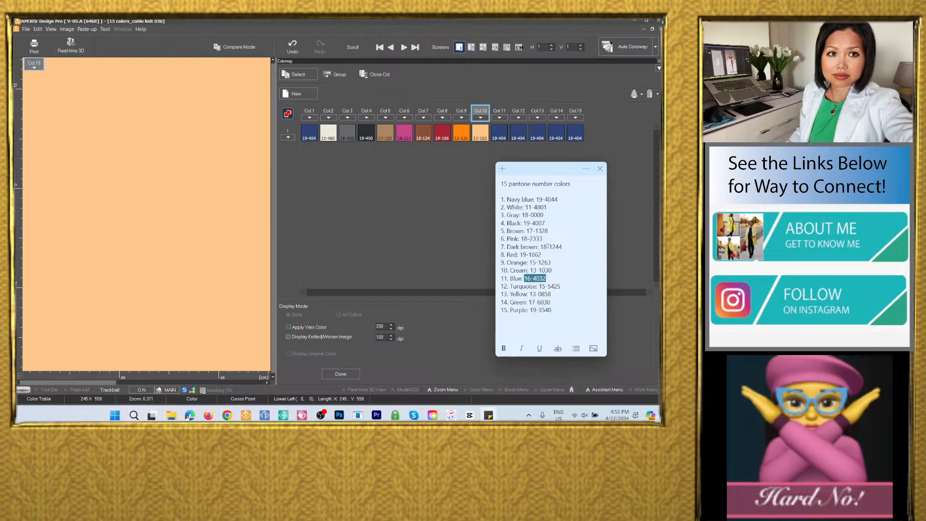
pyautogui.doubleClick(500, 133)
pyautogui.rightClick(357, 49)
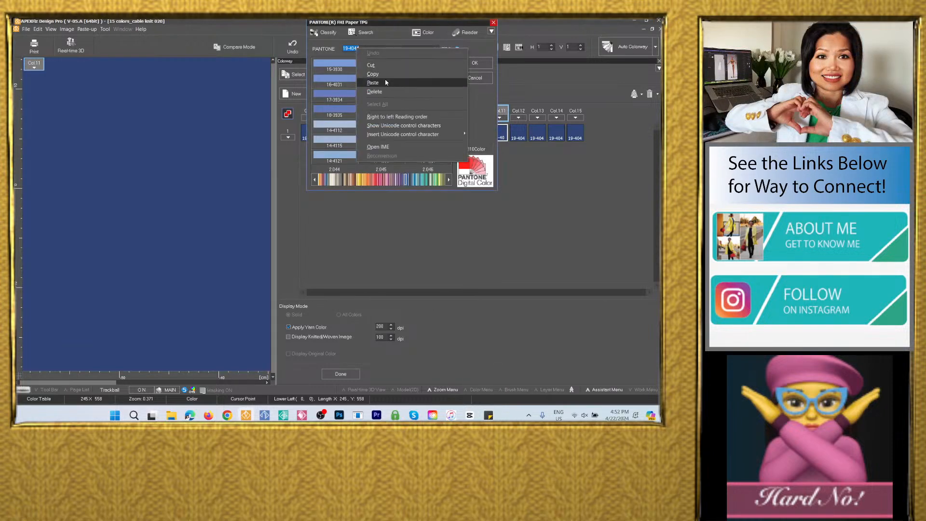
pyautogui.click(385, 83)
pyautogui.click(476, 62)
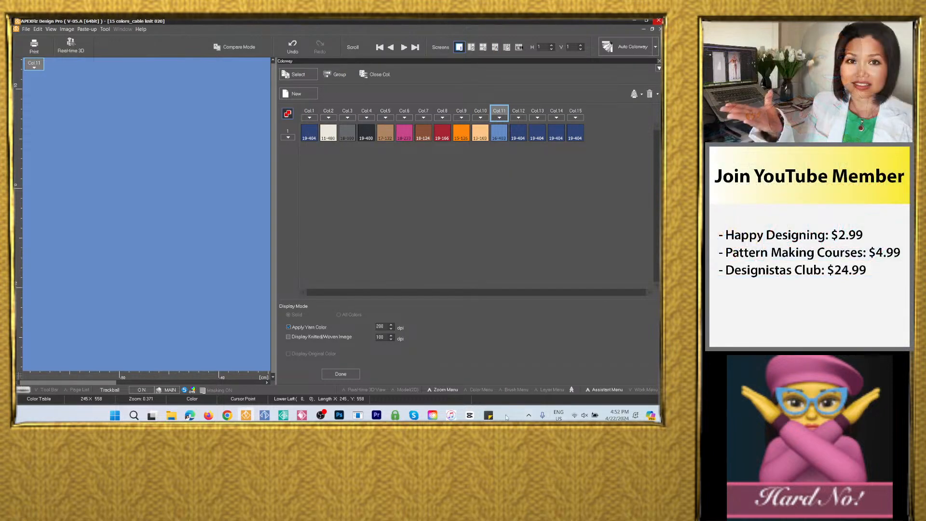
# Copy the turquoise number from the color note and set the Col.12 yarn color to PANTONE TPG 15-5425
pyautogui.click(489, 415)
pyautogui.moveTo(564, 286); pyautogui.dragTo(539, 286)
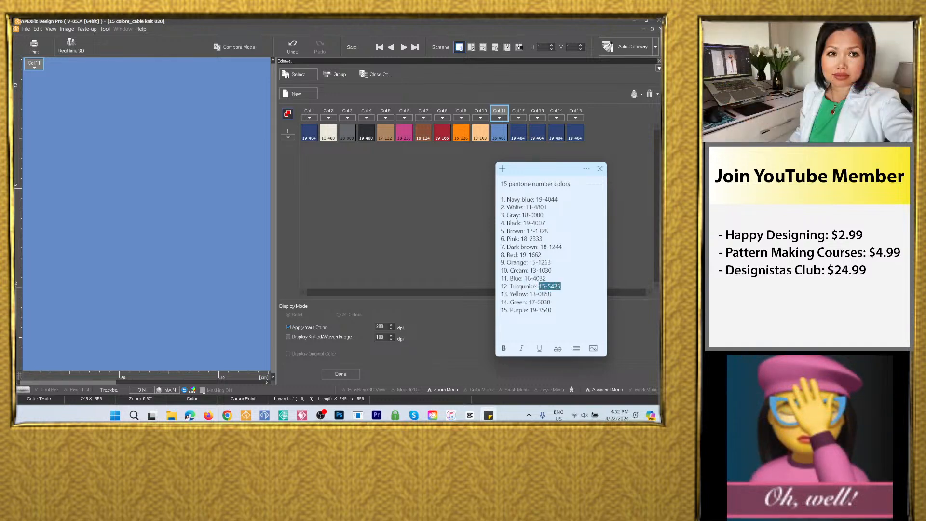
pyautogui.doubleClick(519, 134)
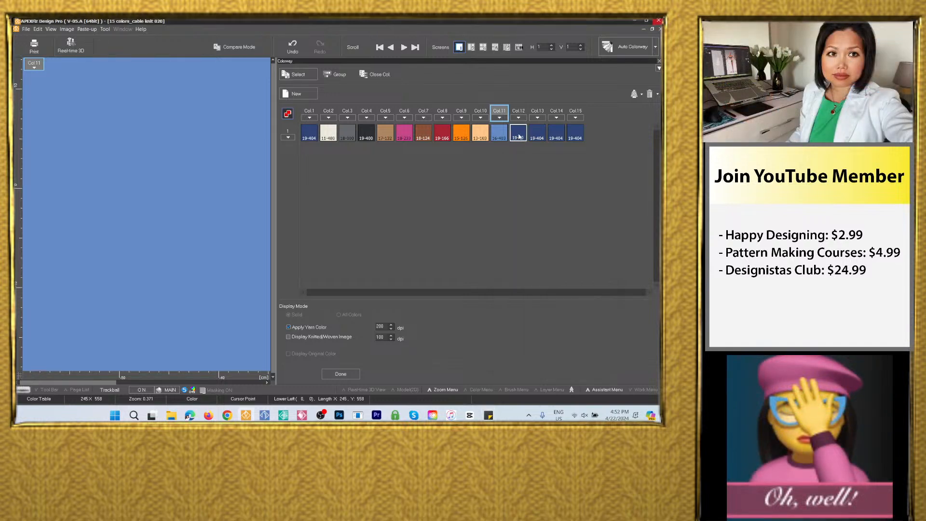
pyautogui.rightClick(375, 48)
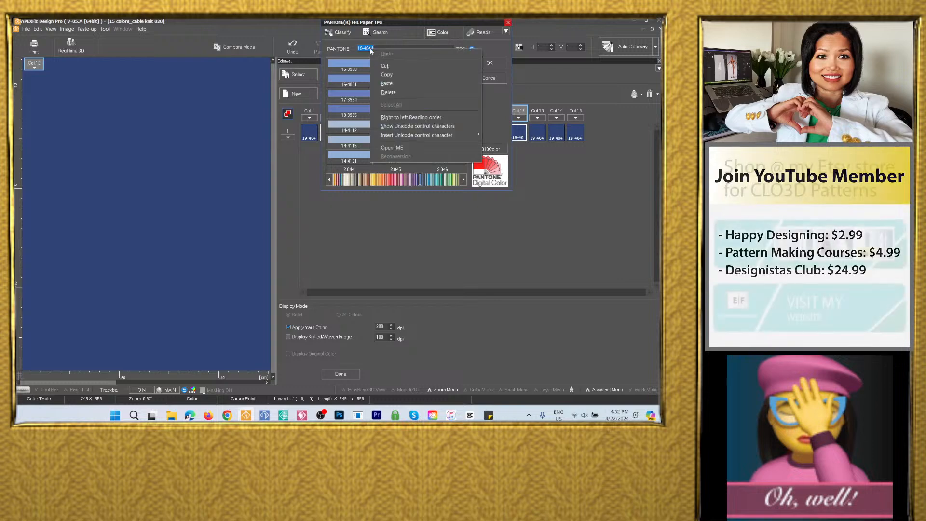
pyautogui.click(389, 82)
pyautogui.click(491, 63)
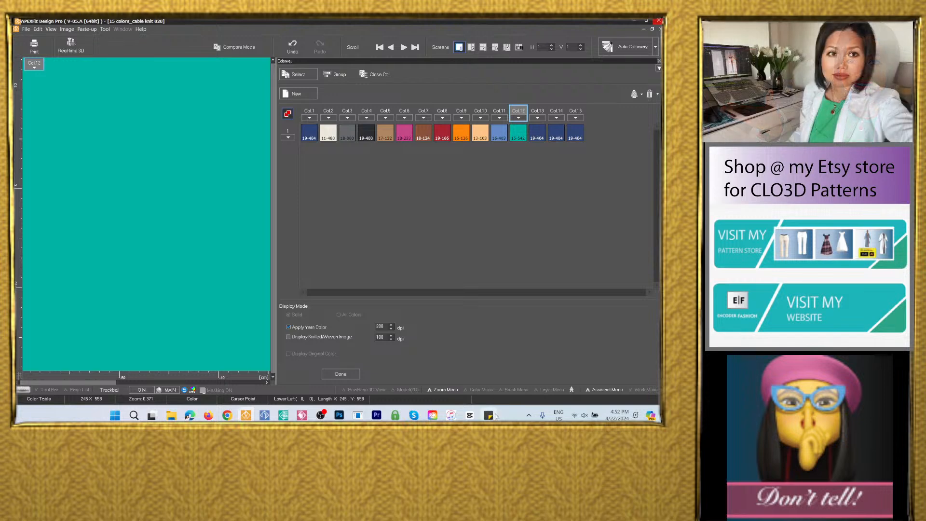
# Copy the yellow number from the color note and set the Col.13 yarn color to PANTONE TPG 13-0858
pyautogui.click(488, 415)
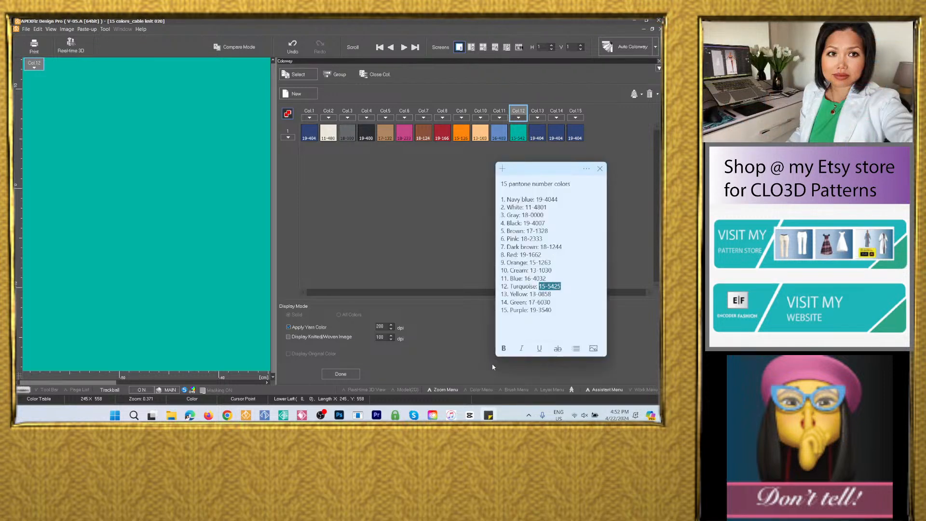
pyautogui.moveTo(552, 293); pyautogui.dragTo(530, 294)
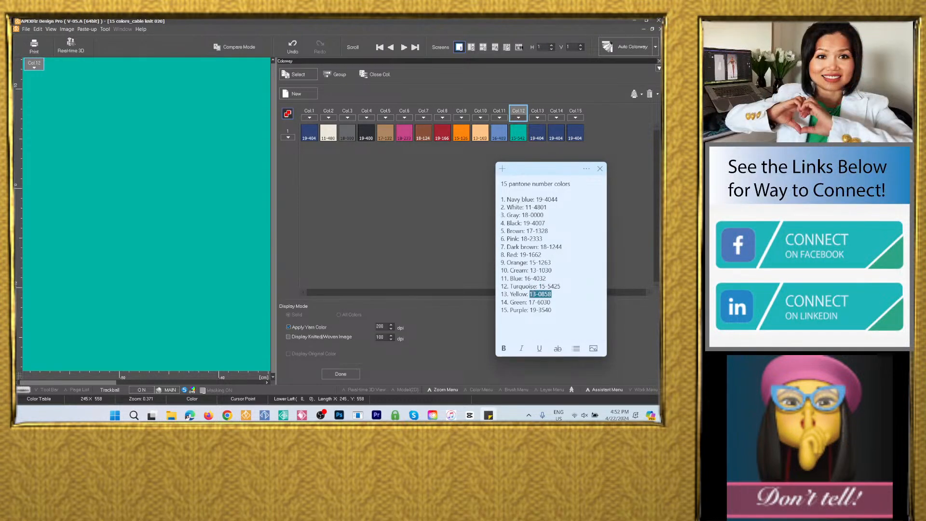
pyautogui.click(556, 302)
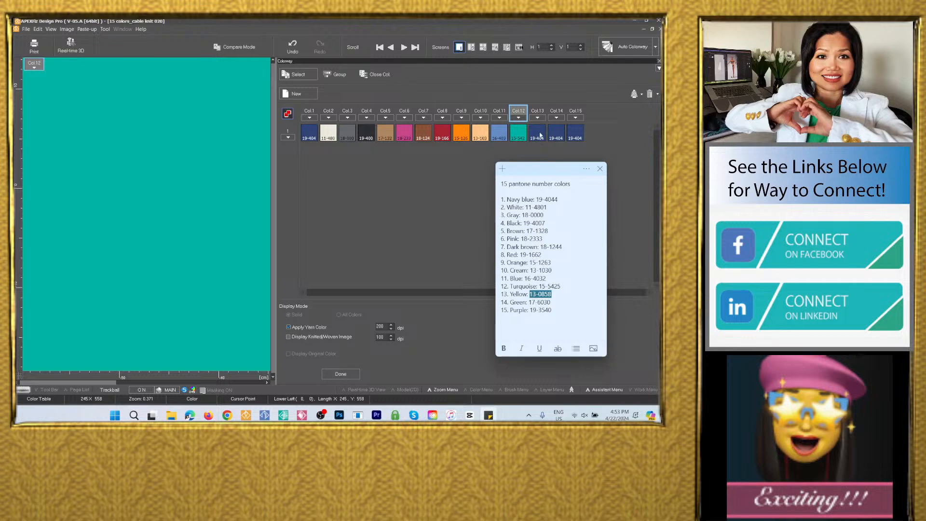
pyautogui.doubleClick(540, 136)
pyautogui.rightClick(394, 51)
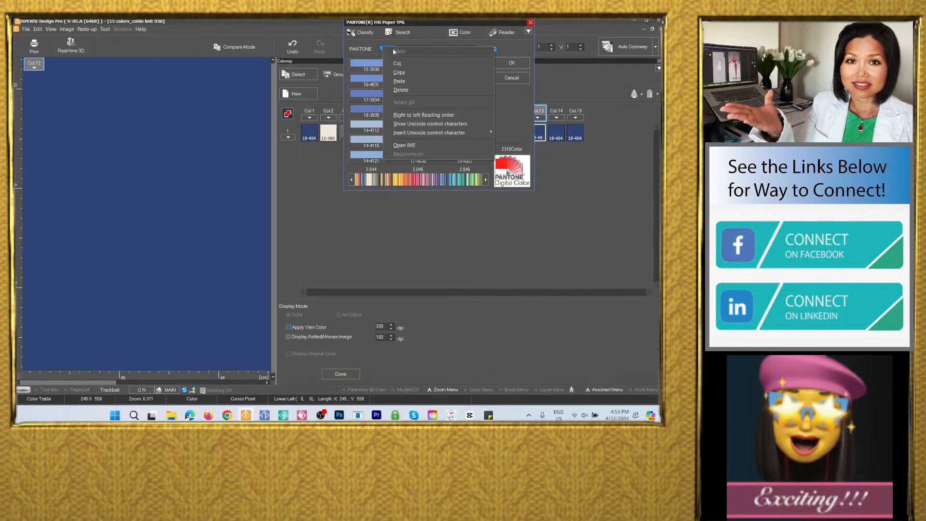
pyautogui.click(407, 81)
pyautogui.click(512, 62)
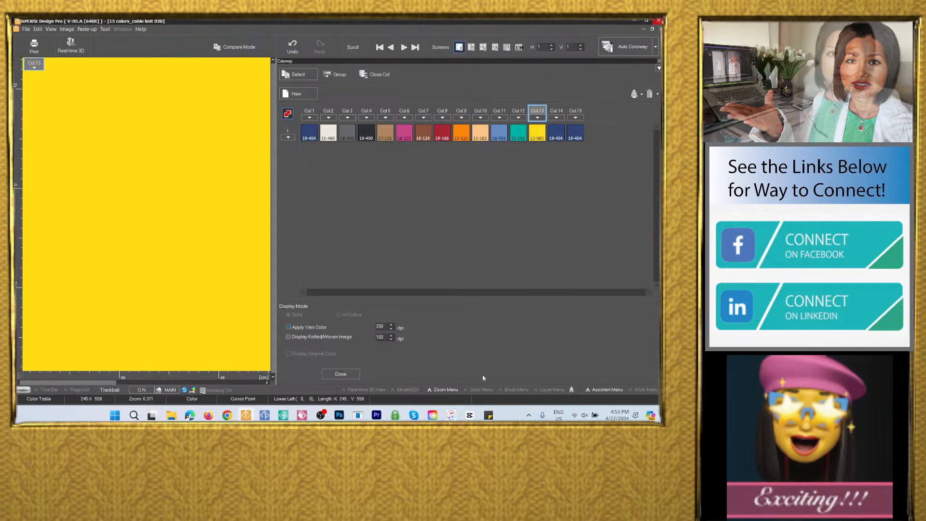
# Copy the green number from the color note and set the Col.14 yarn color to PANTONE TPG 17-6030
pyautogui.click(489, 416)
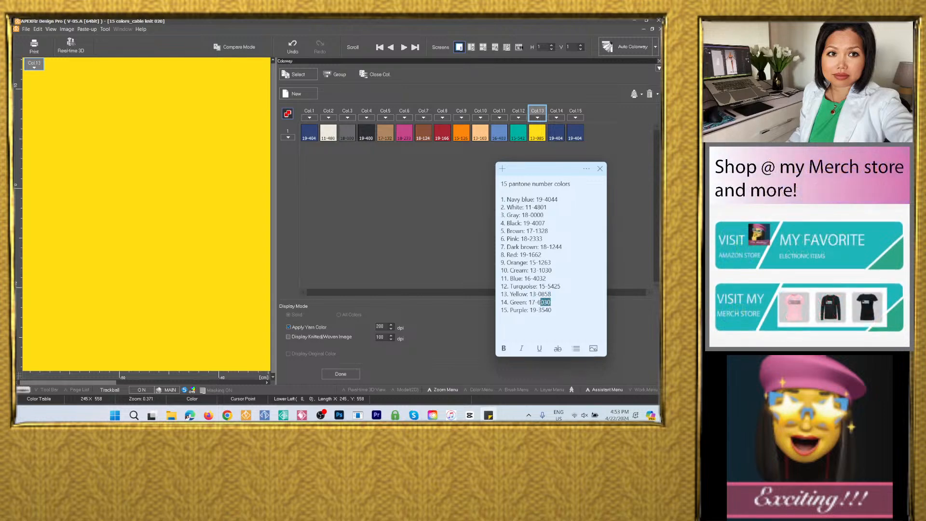
pyautogui.click(560, 301)
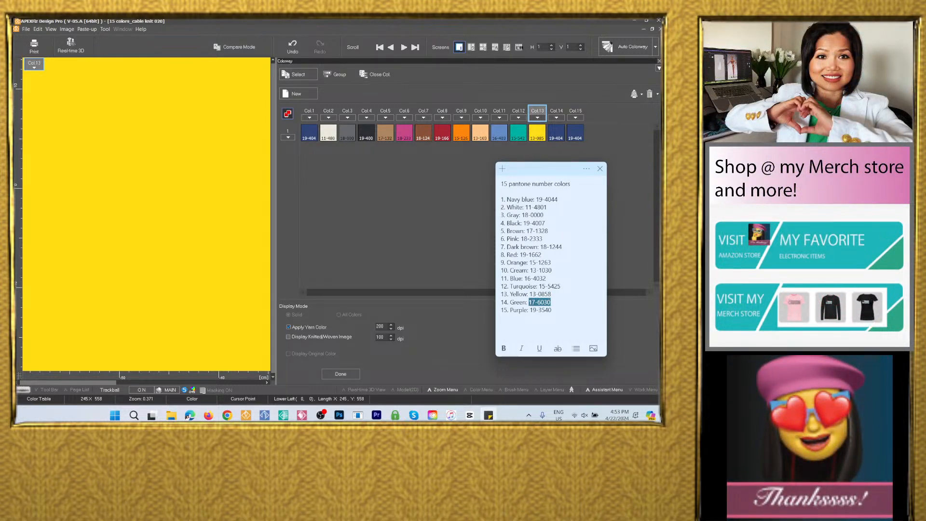
pyautogui.click(551, 311)
pyautogui.doubleClick(558, 132)
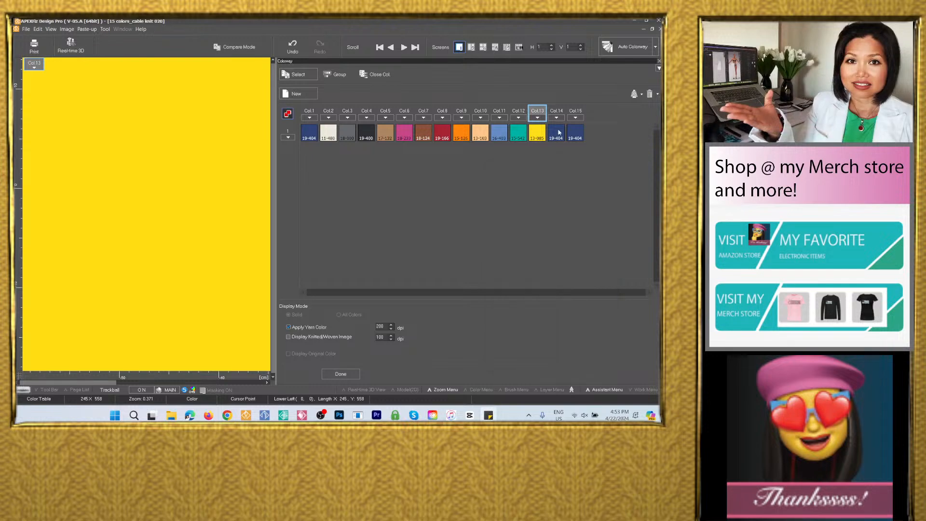
pyautogui.rightClick(414, 49)
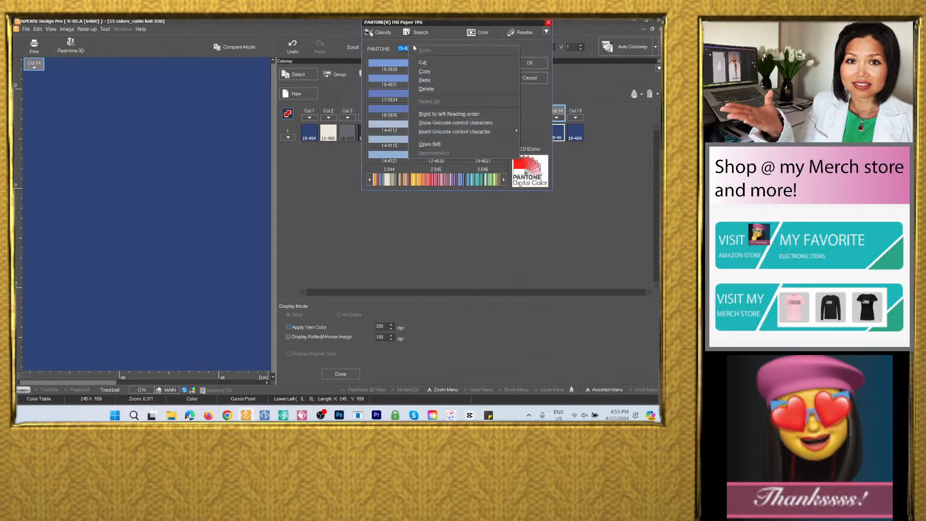
pyautogui.click(424, 80)
pyautogui.click(530, 63)
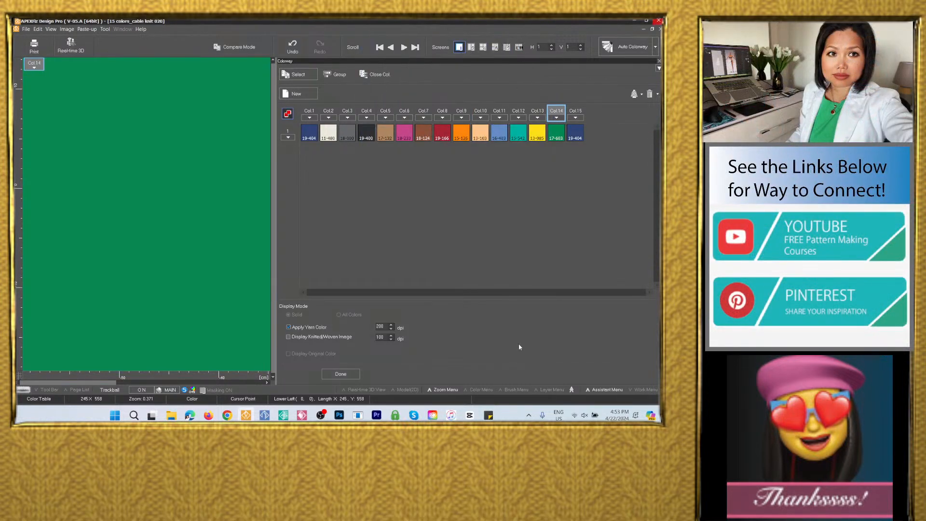
# Set the Col.15 yarn color to purple, PANTONE TPG 19-3540, copied from the color note, and finish the colorway editing
pyautogui.click(490, 411)
pyautogui.moveTo(543, 311); pyautogui.dragTo(530, 311)
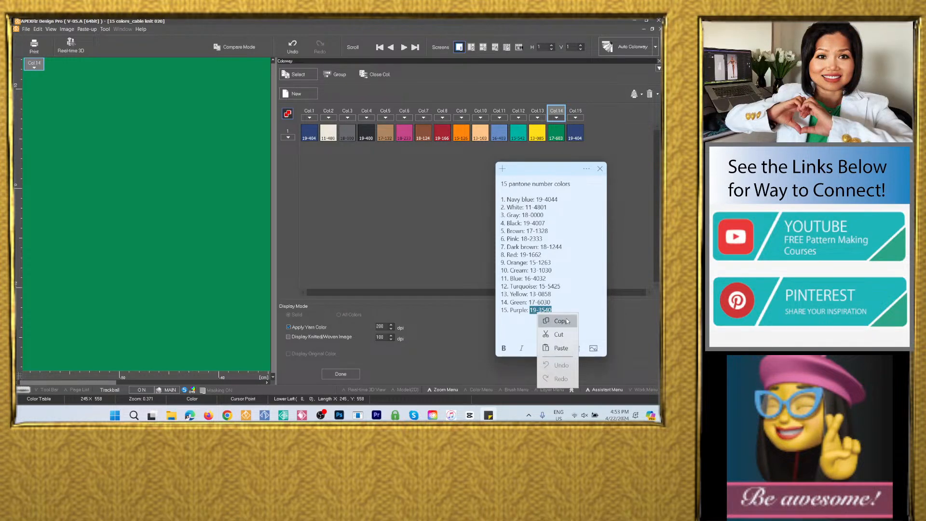
pyautogui.click(435, 204)
pyautogui.doubleClick(576, 133)
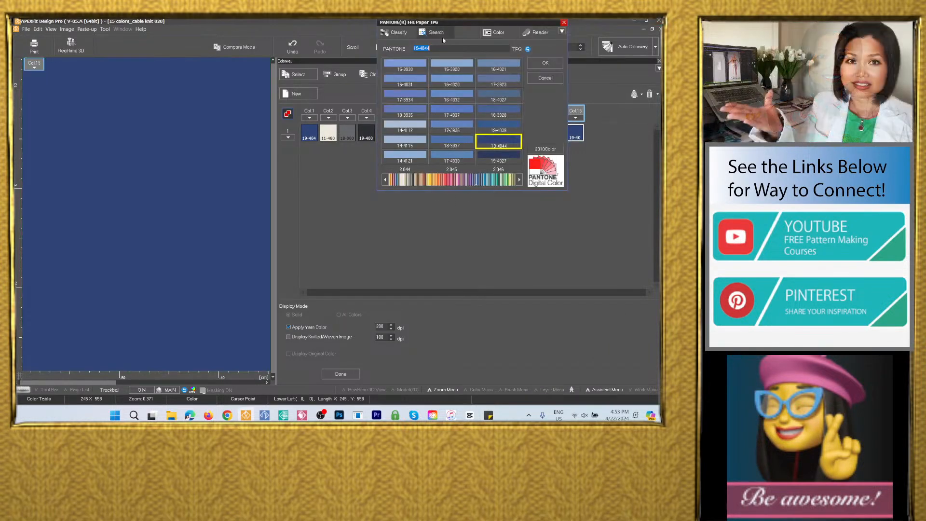
pyautogui.rightClick(429, 49)
pyautogui.click(485, 81)
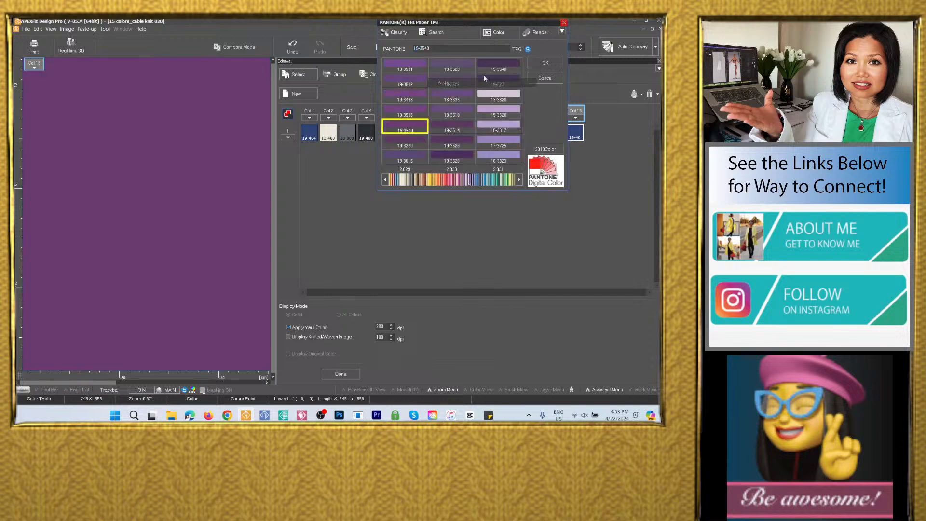
pyautogui.click(545, 63)
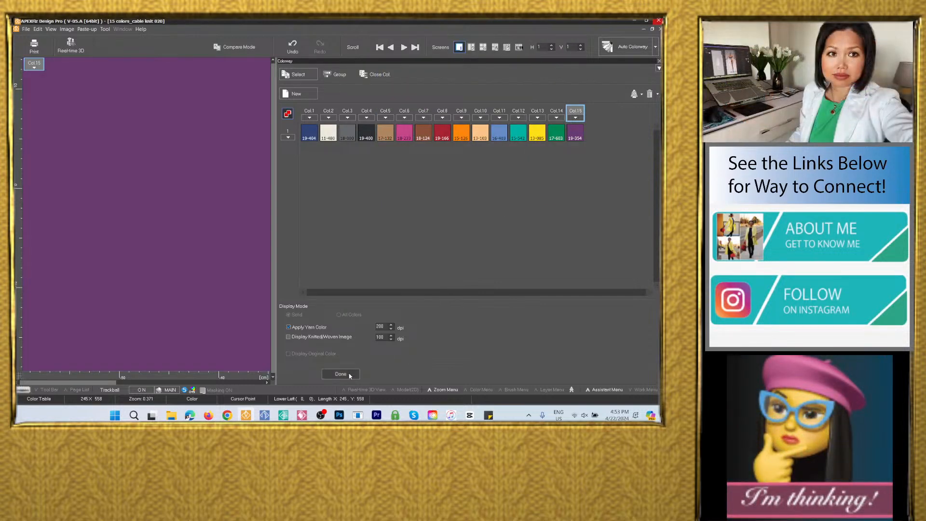
pyautogui.click(341, 374)
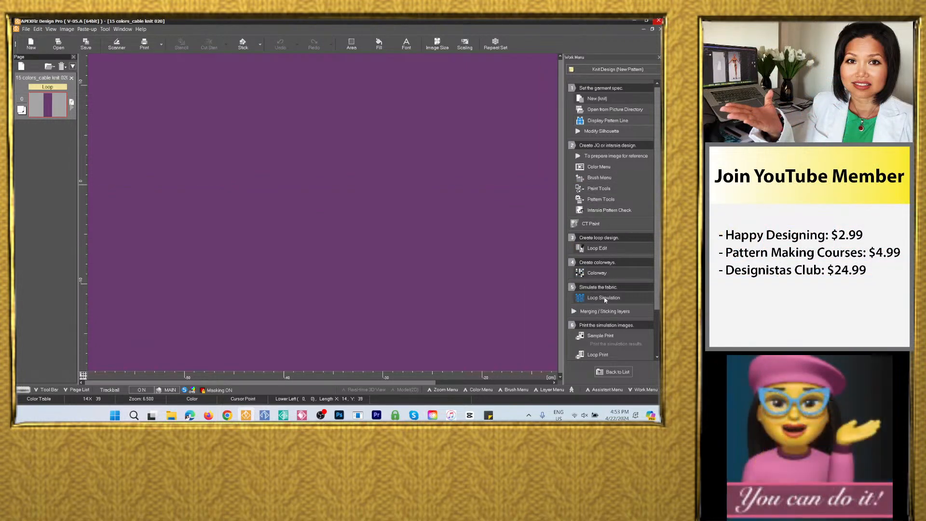
# Run a Loop Simulation of the navy Col.1 colorway onto a new page, accepting the current yarn setup
pyautogui.click(604, 297)
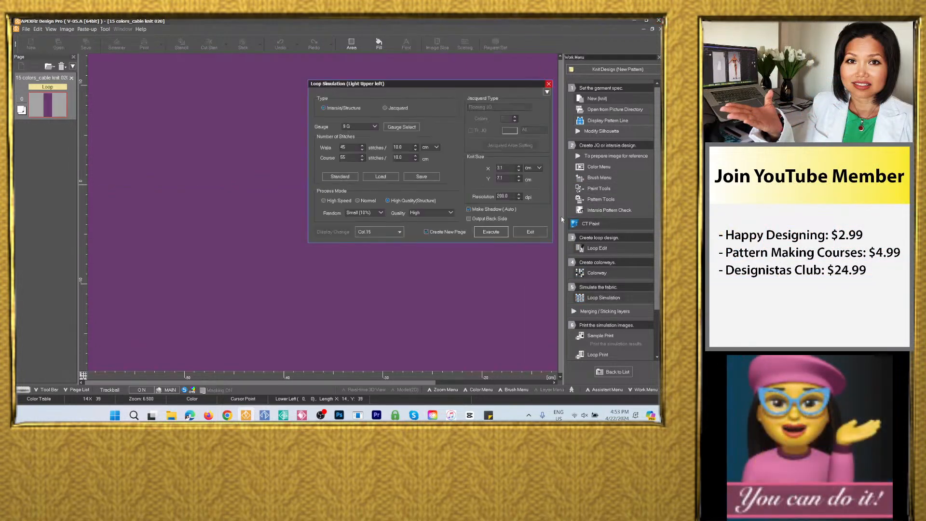
pyautogui.click(379, 231)
pyautogui.click(373, 272)
pyautogui.moveTo(451, 88); pyautogui.dragTo(450, 76)
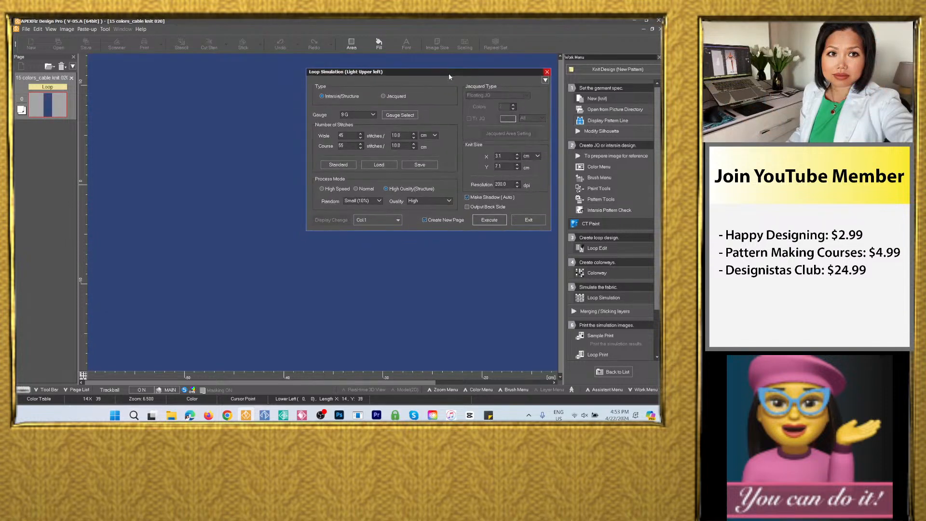
pyautogui.click(489, 220)
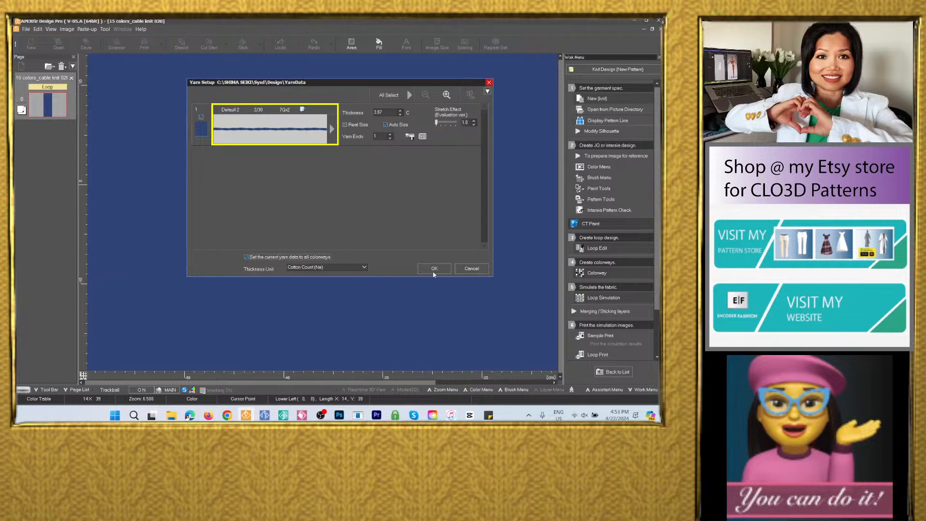
pyautogui.click(433, 272)
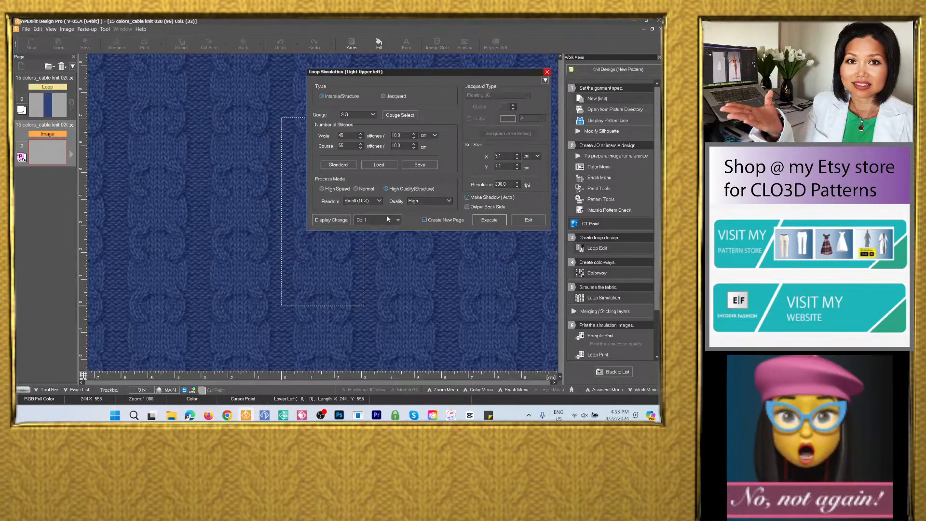
# Simulate the white Col.2 colorway onto a new page with the same loop and yarn settings
pyautogui.click(386, 221)
pyautogui.click(406, 262)
pyautogui.click(485, 220)
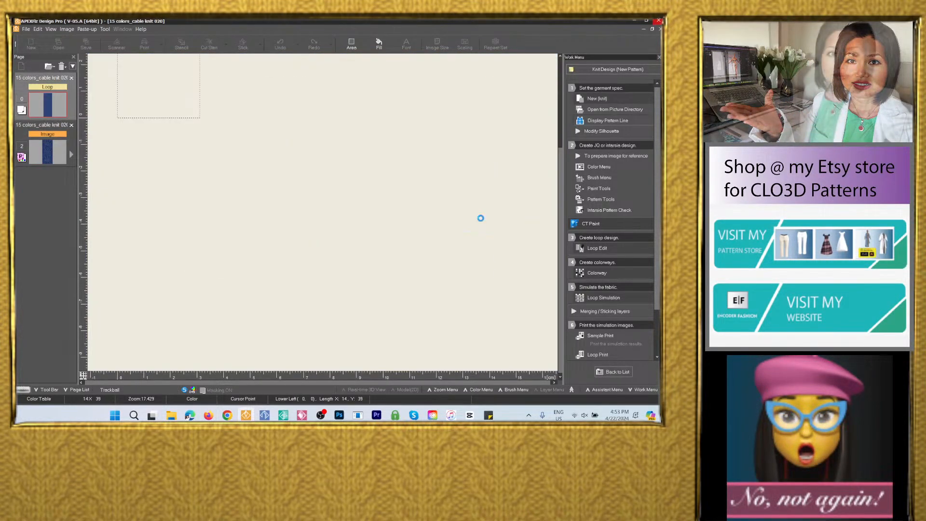
pyautogui.click(426, 270)
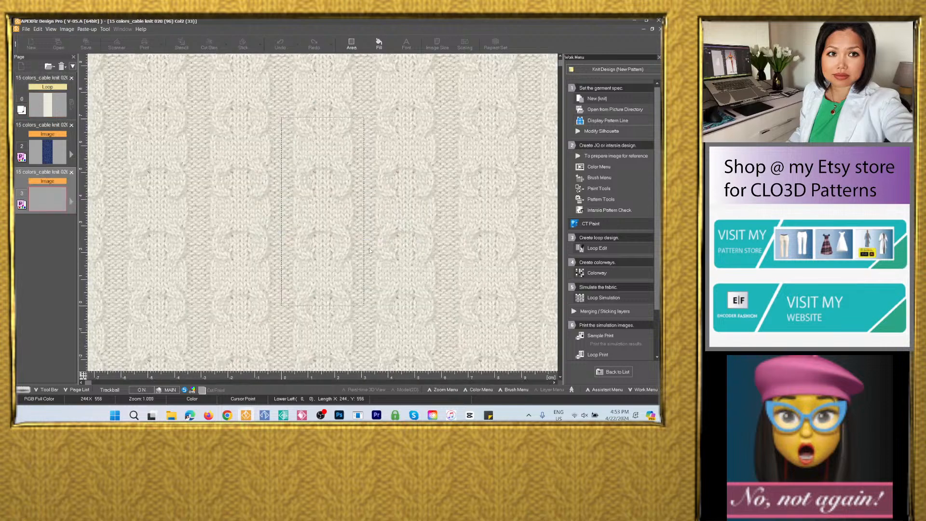
# Simulate the gray Col.3 colorway onto a new page with the same loop and yarn settings
pyautogui.click(379, 220)
pyautogui.click(441, 265)
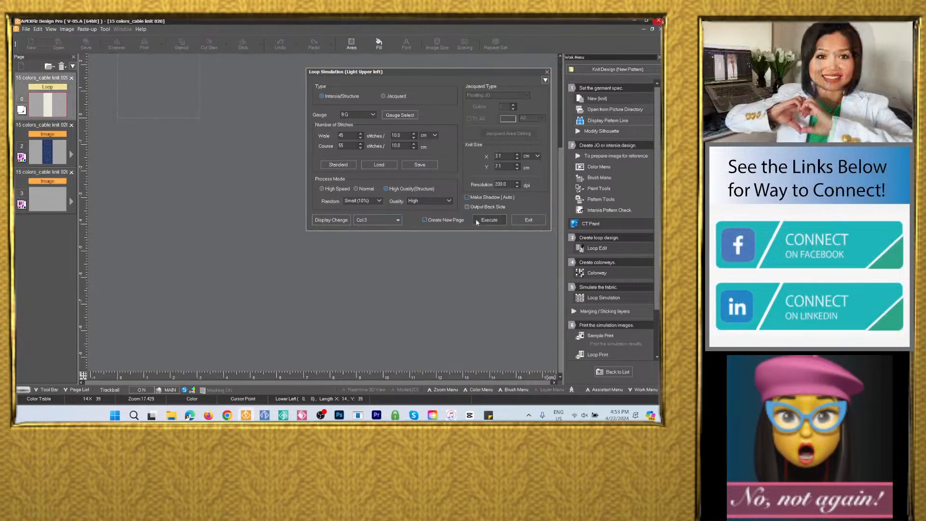
pyautogui.click(478, 221)
pyautogui.click(435, 267)
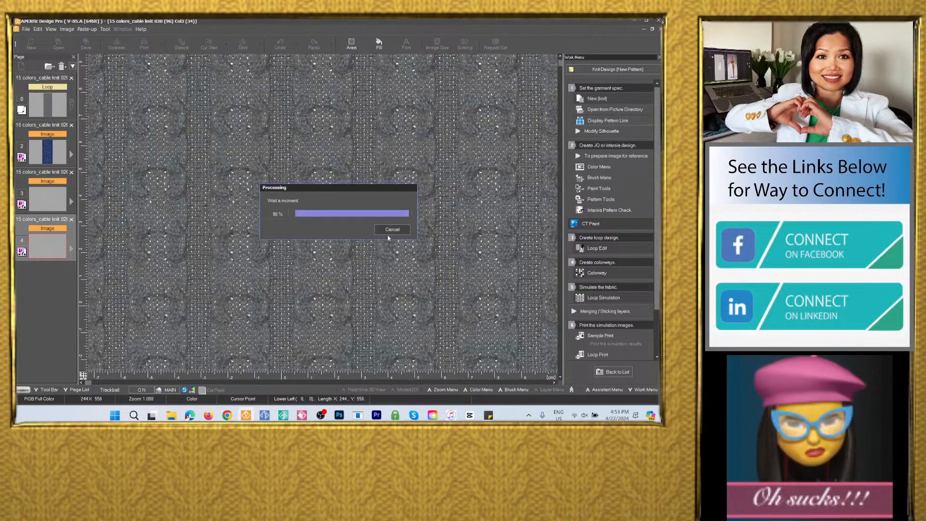
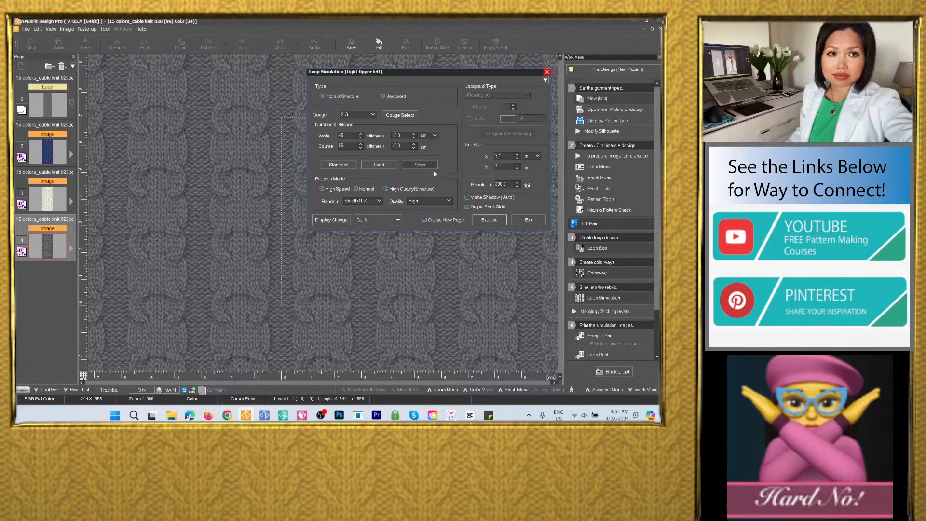
# Simulate the black Col.4 colorway onto a new page with the same loop and yarn settings
pyautogui.click(391, 220)
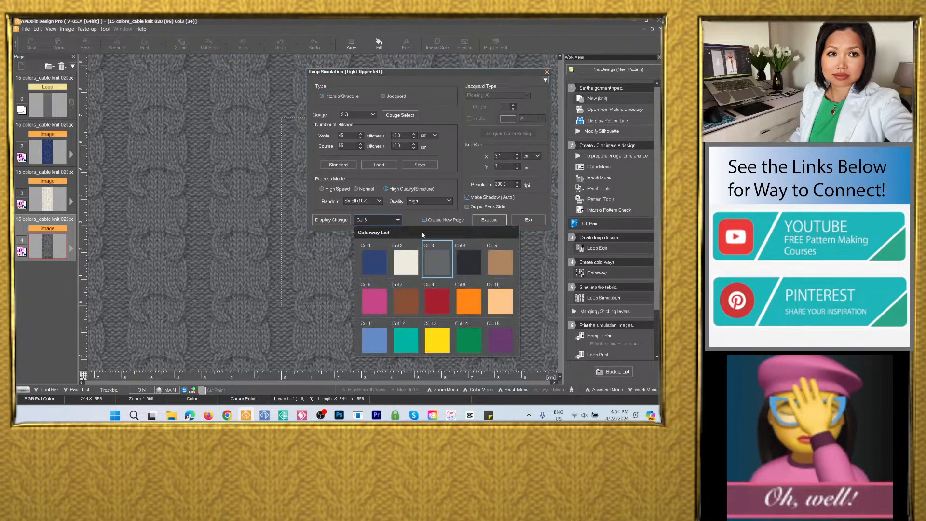
pyautogui.click(470, 260)
pyautogui.click(488, 220)
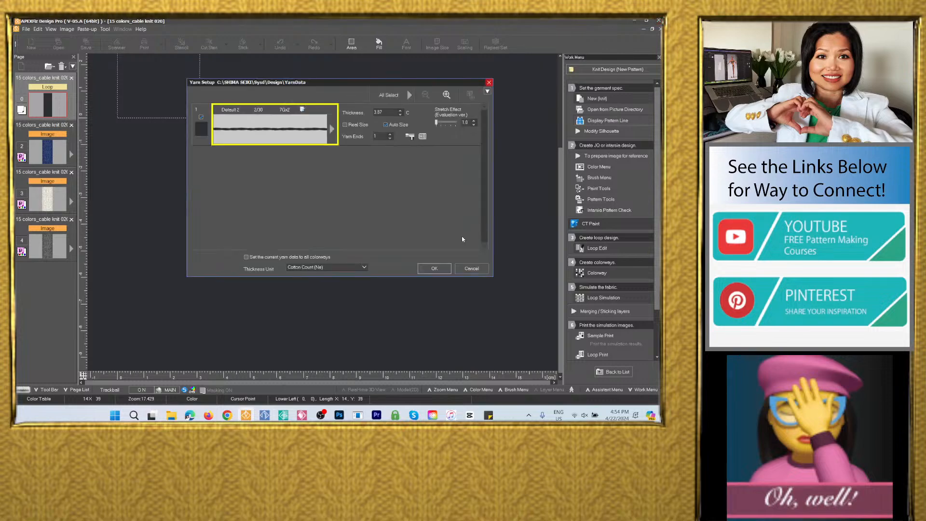
pyautogui.click(433, 270)
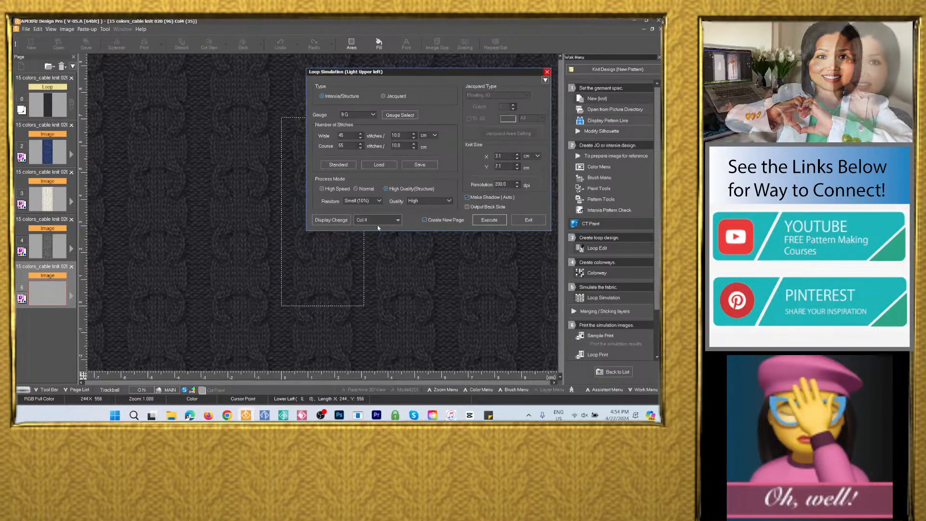
# Simulate the tan Col.5 colorway onto a new page with the same loop and yarn settings
pyautogui.click(385, 221)
pyautogui.click(502, 262)
pyautogui.click(489, 220)
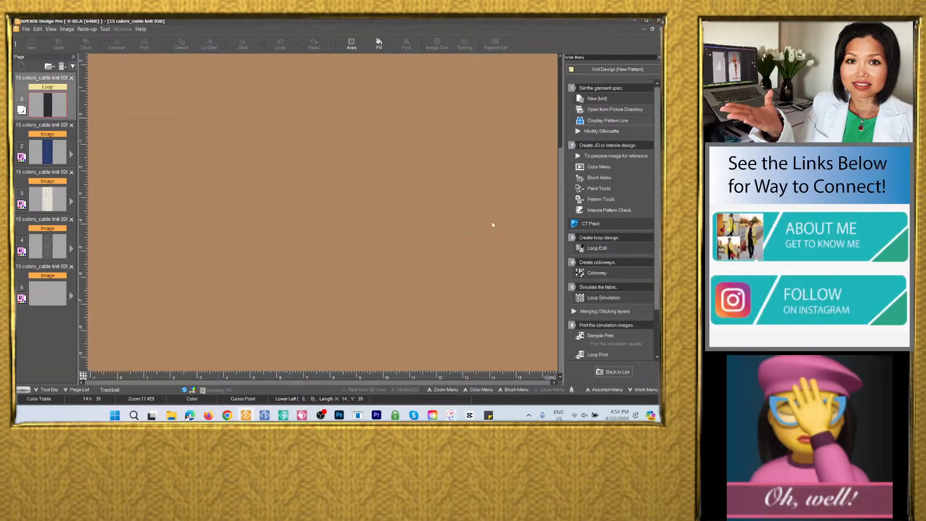
pyautogui.click(434, 269)
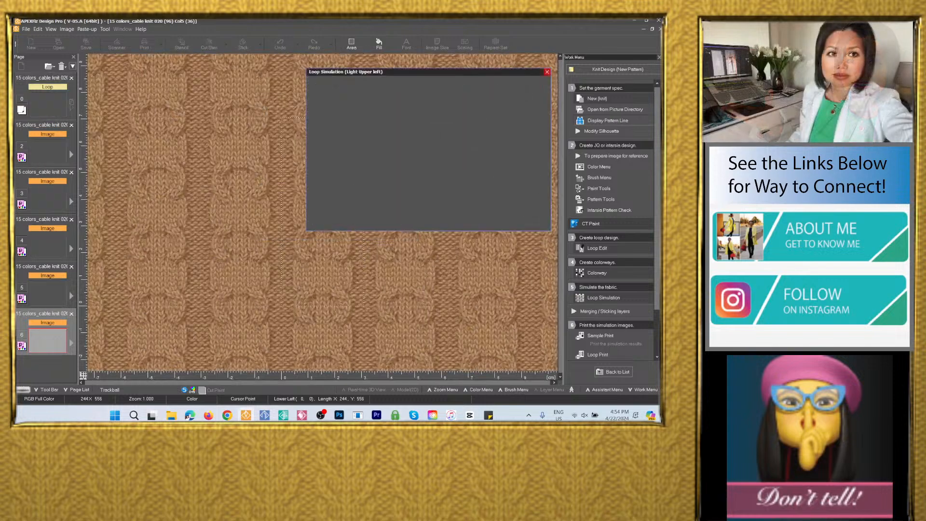
# Simulate the pink Col.6 colorway onto a new page with the same loop and yarn settings
pyautogui.click(378, 220)
pyautogui.click(374, 301)
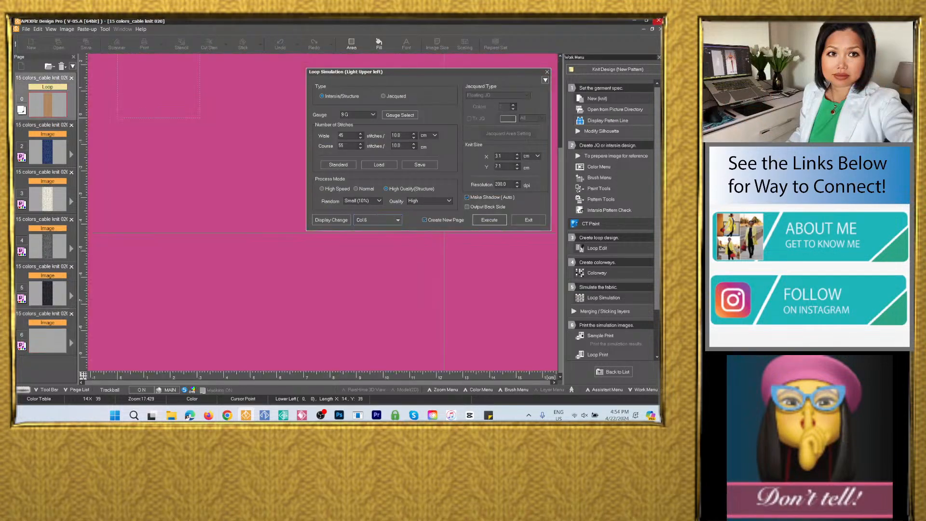
pyautogui.click(489, 219)
pyautogui.click(434, 269)
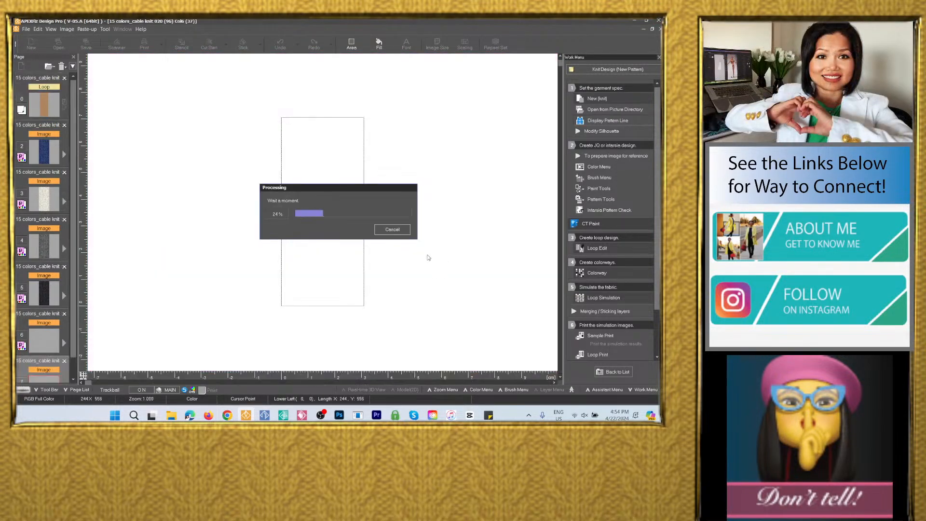
# Simulate the brown Col.7 colorway onto a new page with the same loop and yarn settings
pyautogui.click(371, 220)
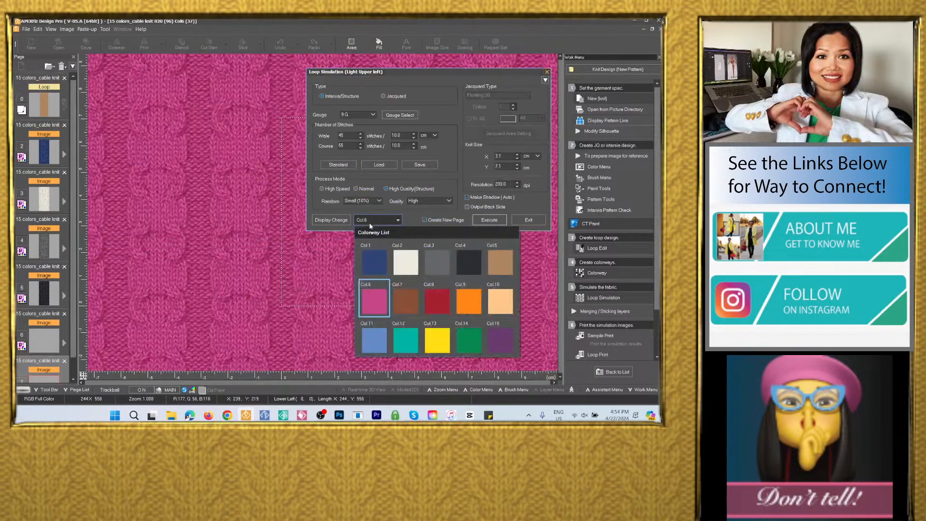
pyautogui.click(404, 297)
pyautogui.click(489, 220)
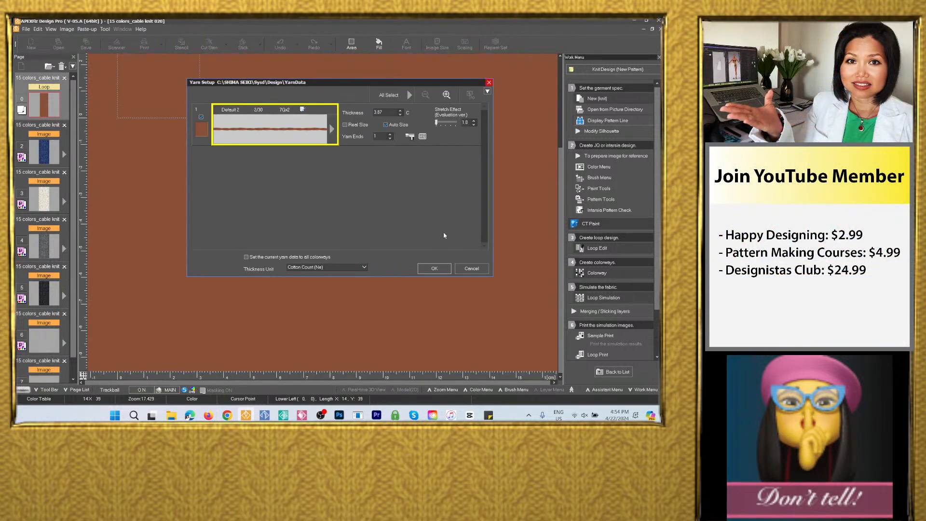
pyautogui.click(427, 269)
# Simulate the red Col.8 colorway onto a new page with the same loop and yarn settings
pyautogui.click(388, 221)
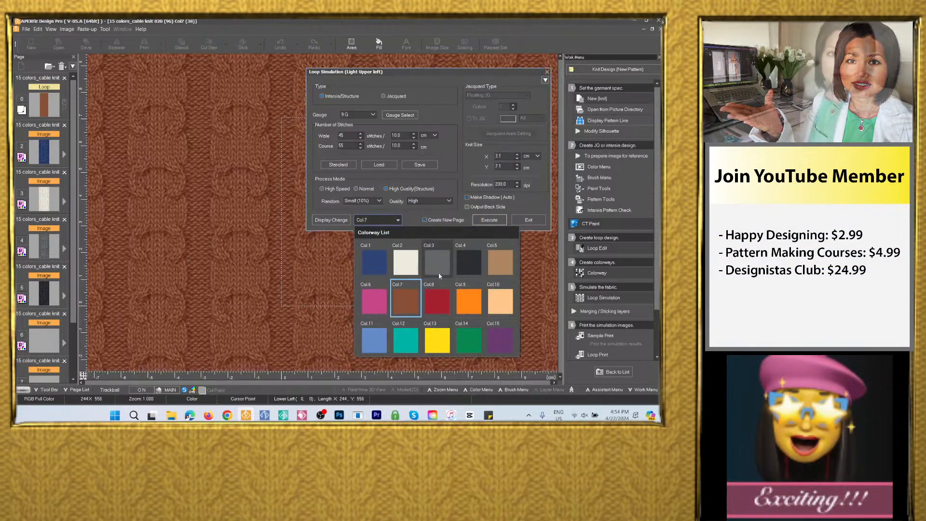
pyautogui.click(438, 299)
pyautogui.click(489, 219)
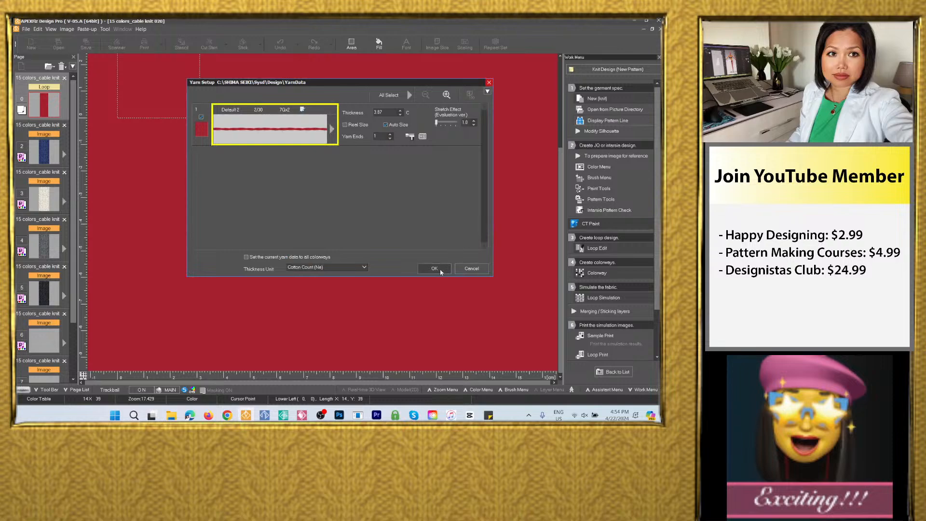
pyautogui.click(434, 269)
# Simulate the orange Col.9 colorway onto a new page with the same loop and yarn settings
pyautogui.click(381, 220)
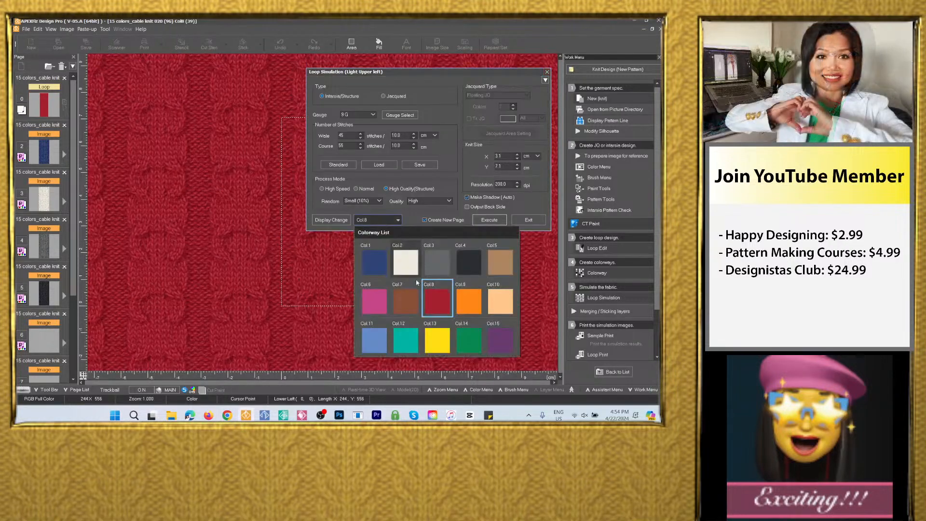
pyautogui.click(468, 301)
pyautogui.click(489, 220)
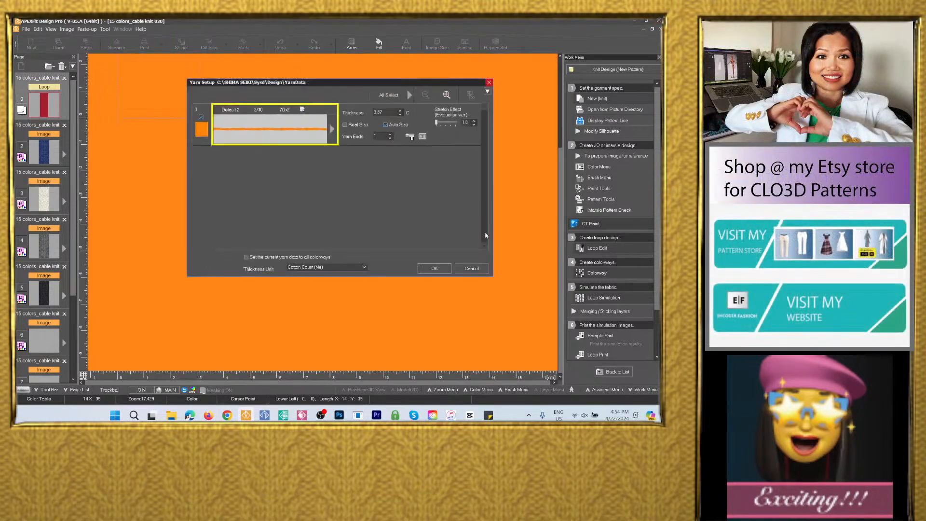
pyautogui.click(441, 271)
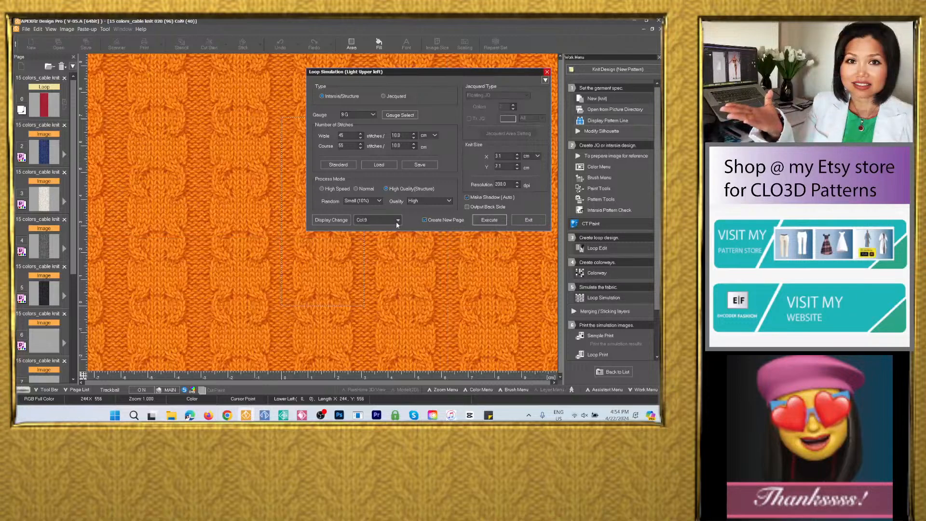
# Simulate the peach Col.10 colorway onto a new page with the same loop and yarn settings
pyautogui.click(398, 222)
pyautogui.click(501, 300)
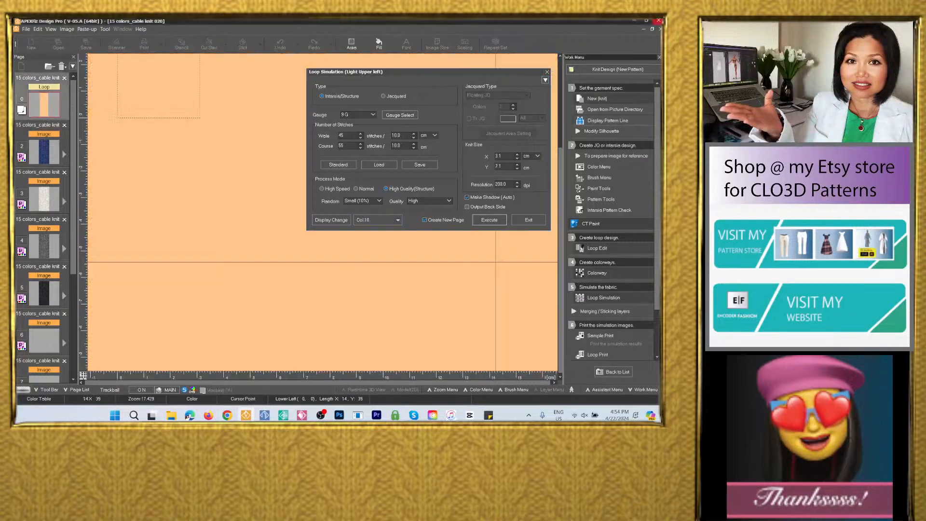
pyautogui.click(493, 220)
pyautogui.click(439, 270)
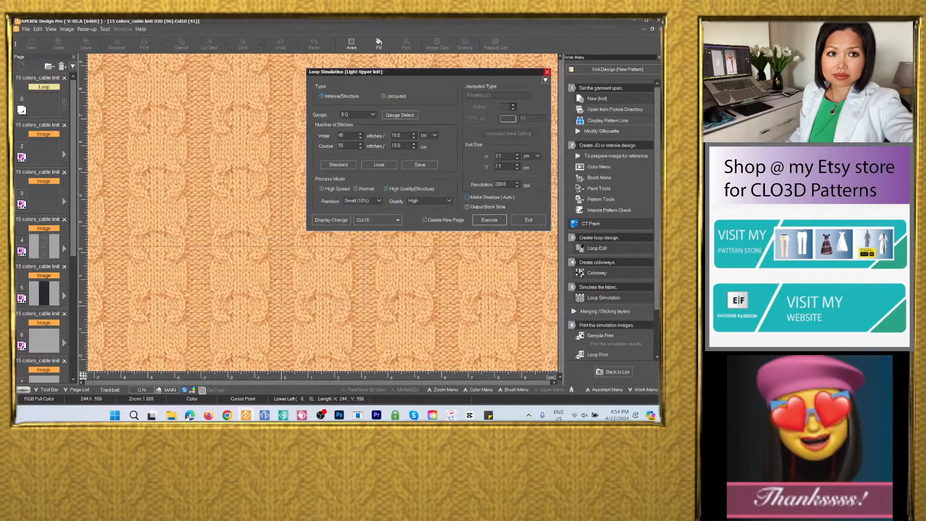
# Simulate the light blue Col.11 colorway onto a new page with the same loop and yarn settings
pyautogui.click(382, 222)
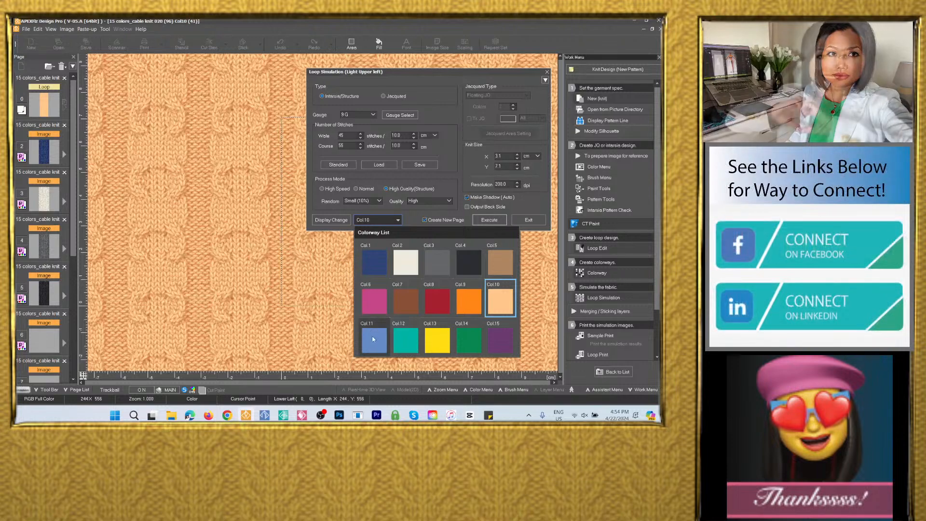
pyautogui.click(374, 339)
pyautogui.click(489, 220)
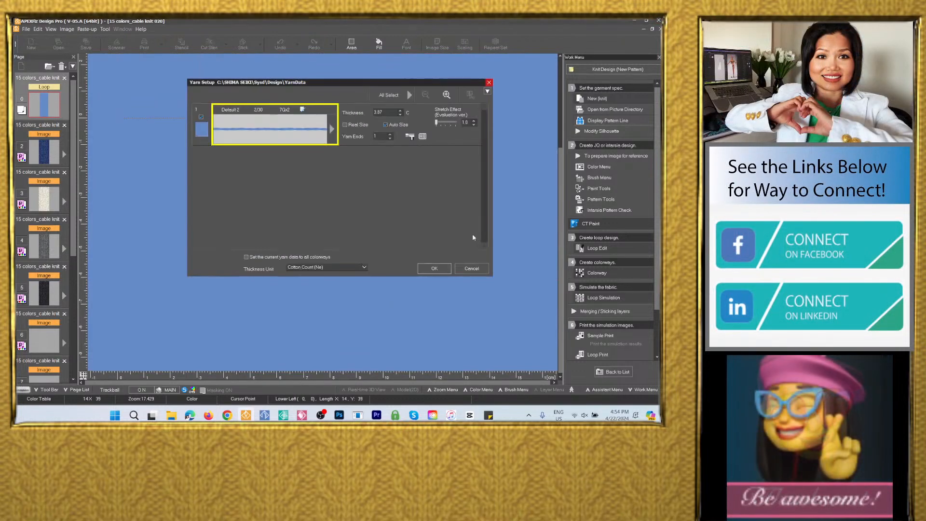
pyautogui.click(440, 269)
# Simulate the teal Col.12 colorway onto a new page with the same loop and yarn settings
pyautogui.click(378, 220)
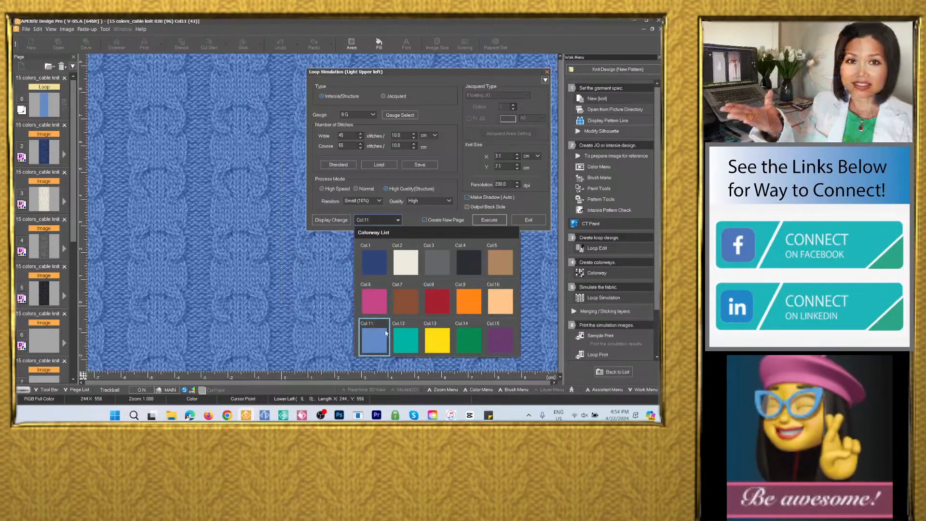
pyautogui.click(405, 339)
pyautogui.click(486, 220)
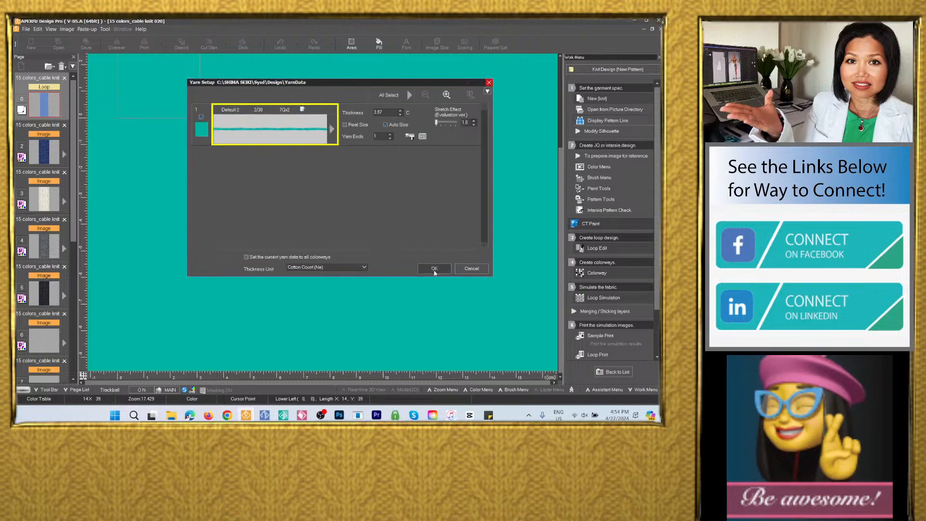
pyautogui.click(435, 269)
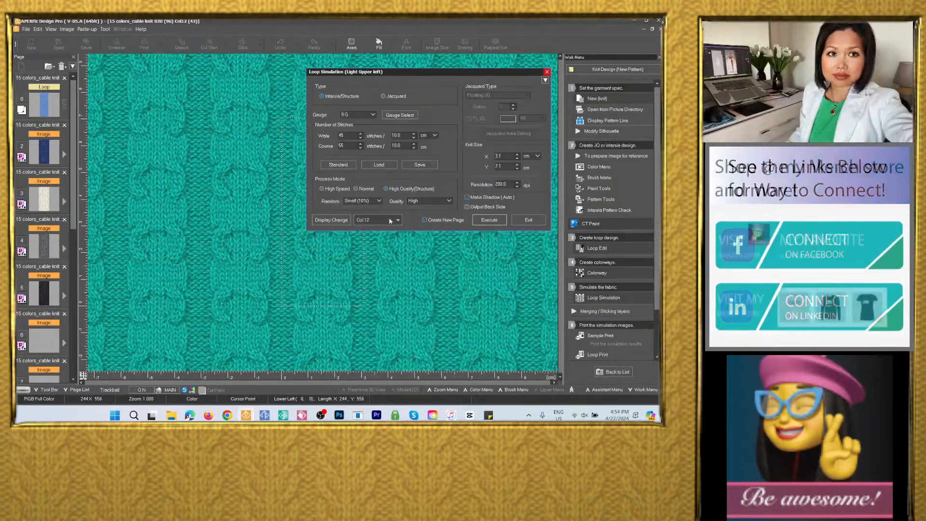
# Simulate the yellow Col.13 colorway onto a new page with the same loop and yarn settings
pyautogui.click(390, 220)
pyautogui.click(445, 348)
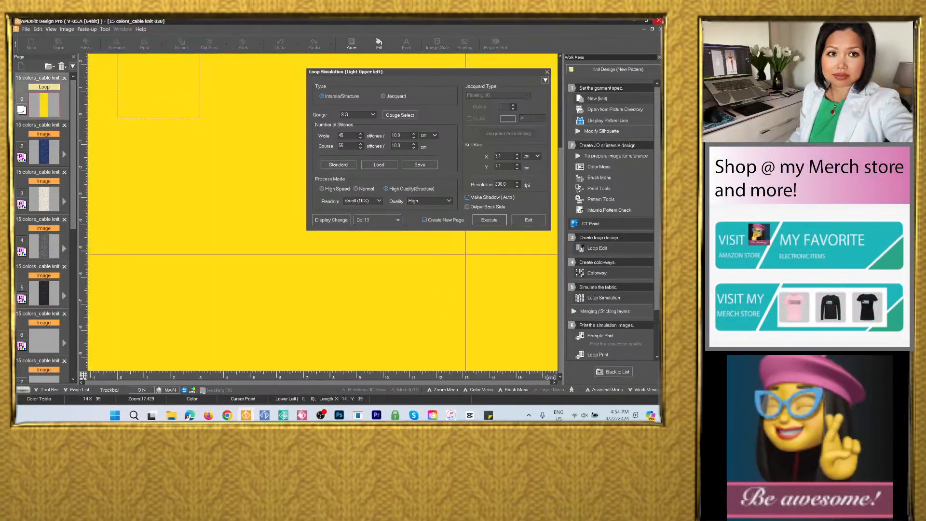
pyautogui.click(488, 220)
pyautogui.click(435, 268)
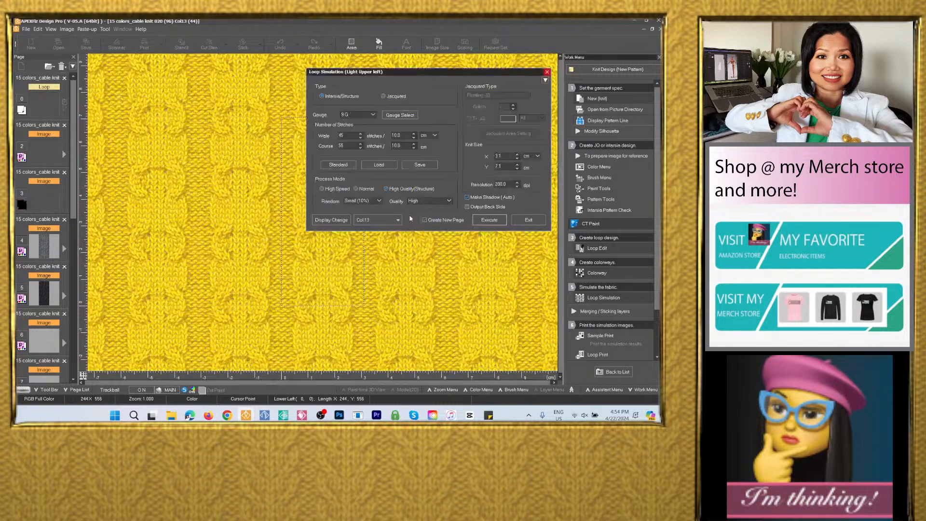
# Simulate the green Col.14 colorway onto a new page with the same loop and yarn settings
pyautogui.click(389, 222)
pyautogui.click(476, 344)
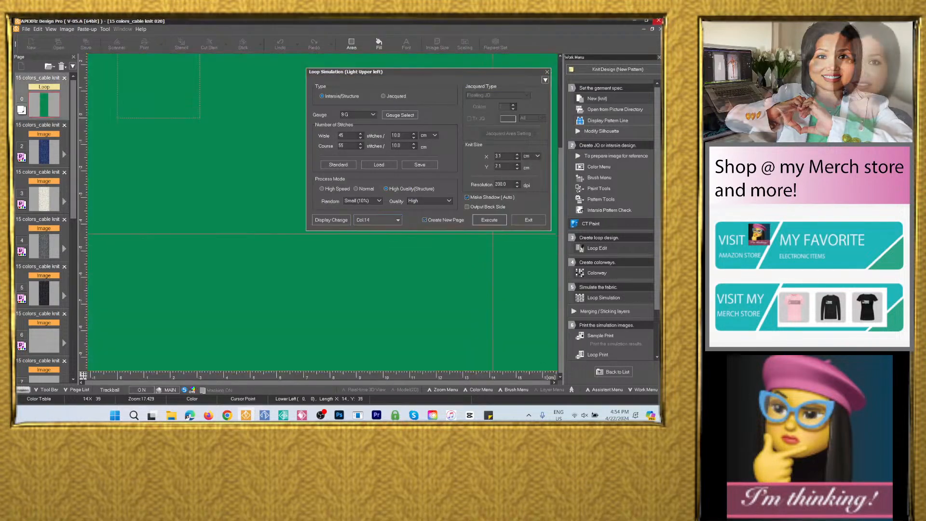
pyautogui.click(489, 220)
pyautogui.click(434, 268)
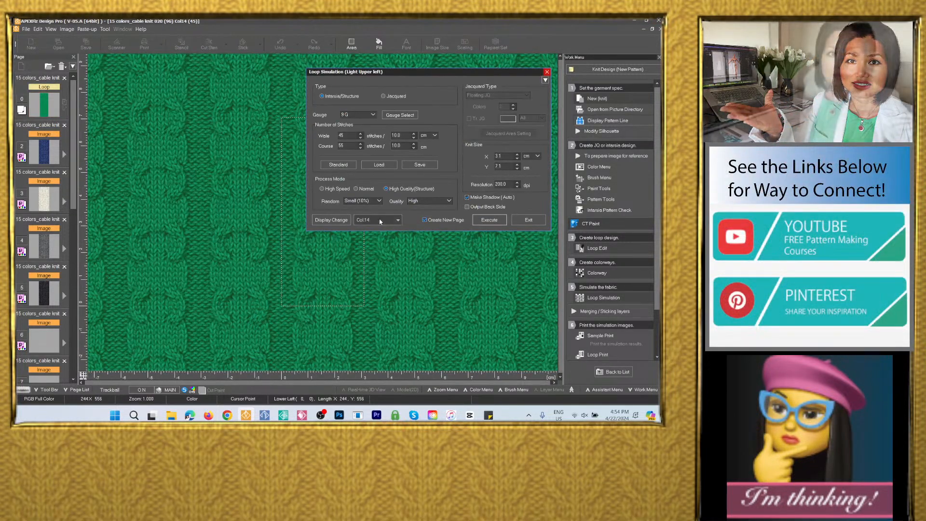
# Simulate the purple Col.15 colorway onto a new page with the same settings, and exit Loop Simulation
pyautogui.click(380, 222)
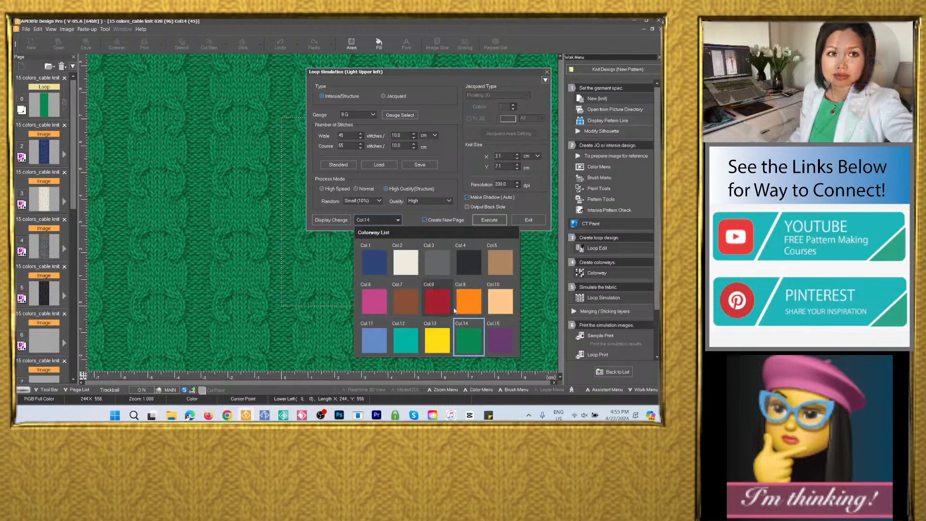
pyautogui.click(497, 334)
pyautogui.click(529, 220)
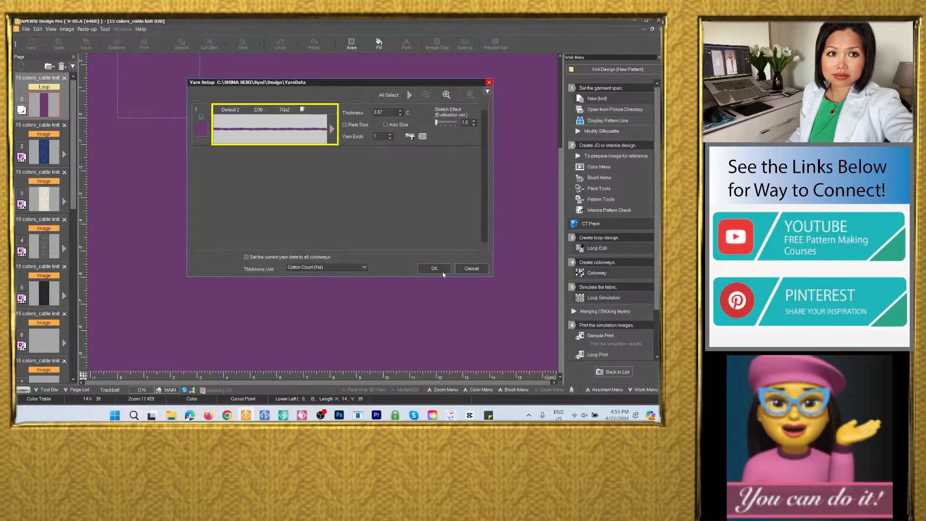
pyautogui.click(434, 269)
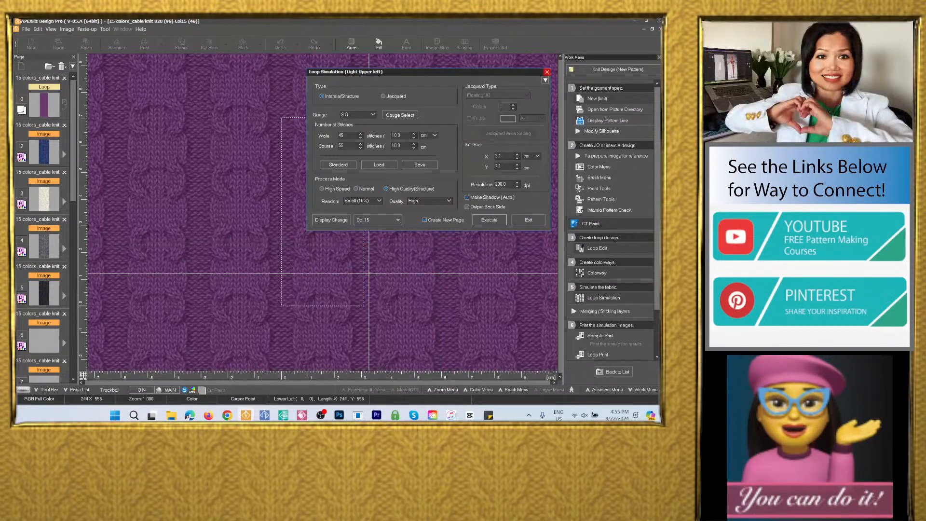
pyautogui.click(526, 220)
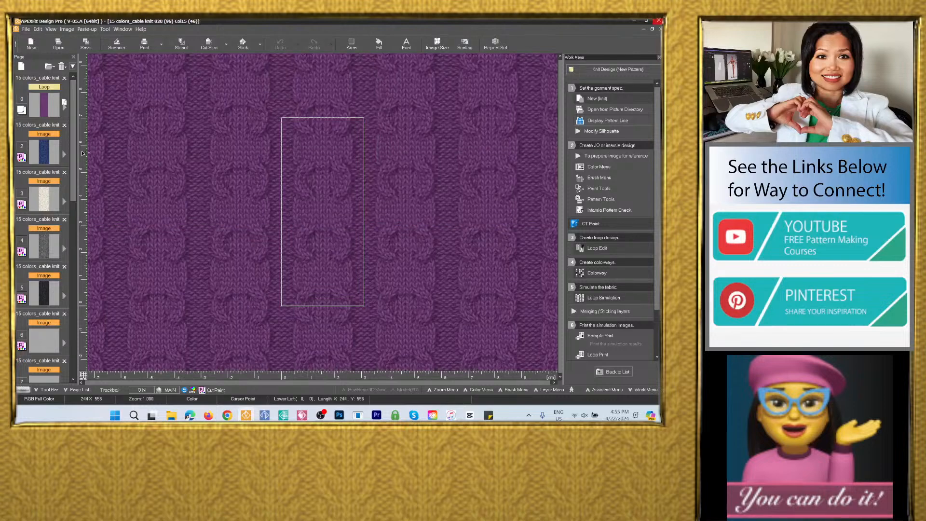
# Save the Loop page as a Picture Directory named 15 colors_cable knit 020, replacing the existing file
pyautogui.click(50, 98)
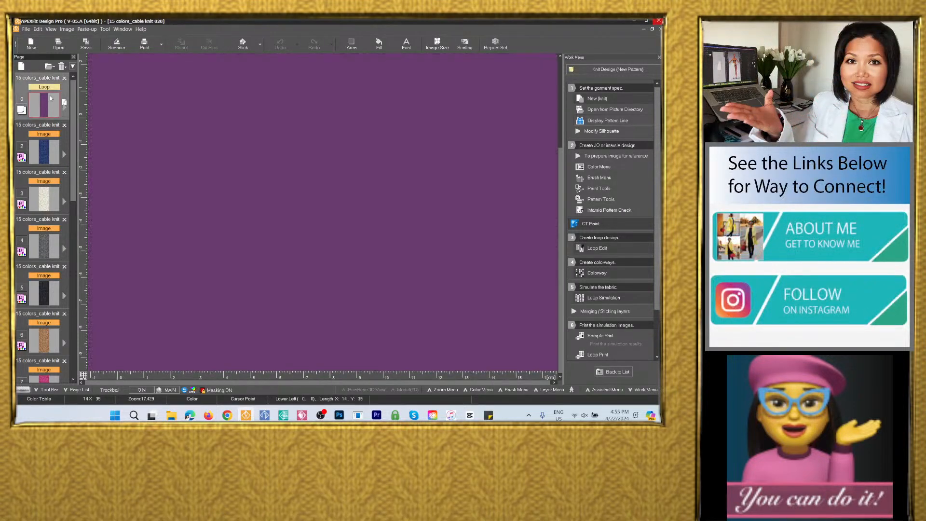
pyautogui.click(86, 43)
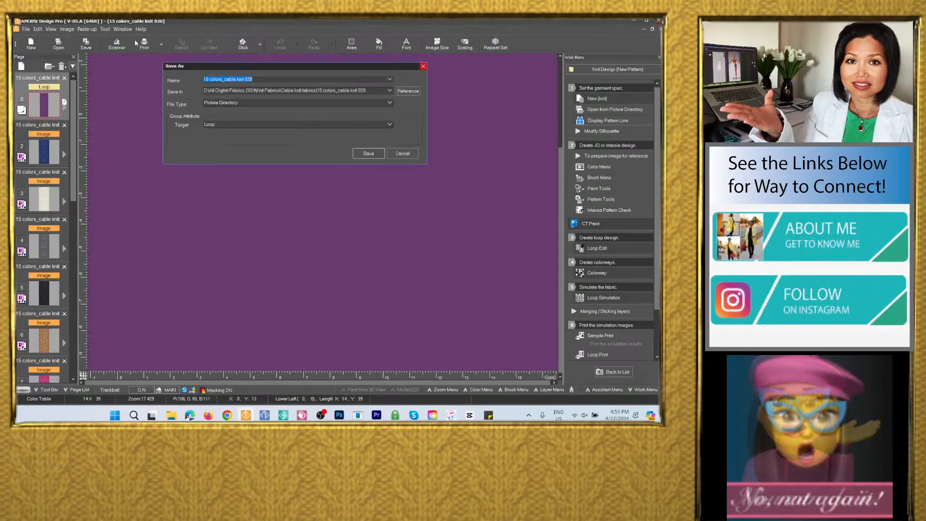
pyautogui.rightClick(242, 79)
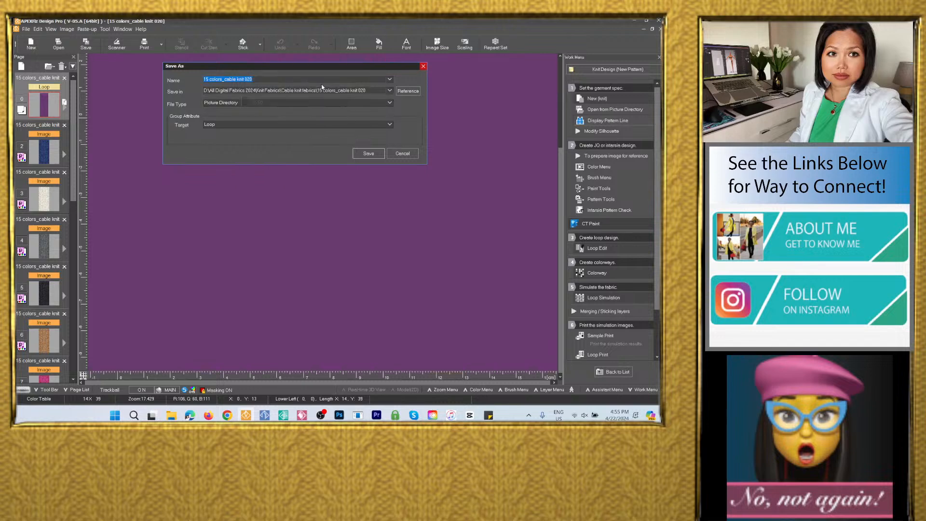
pyautogui.click(363, 155)
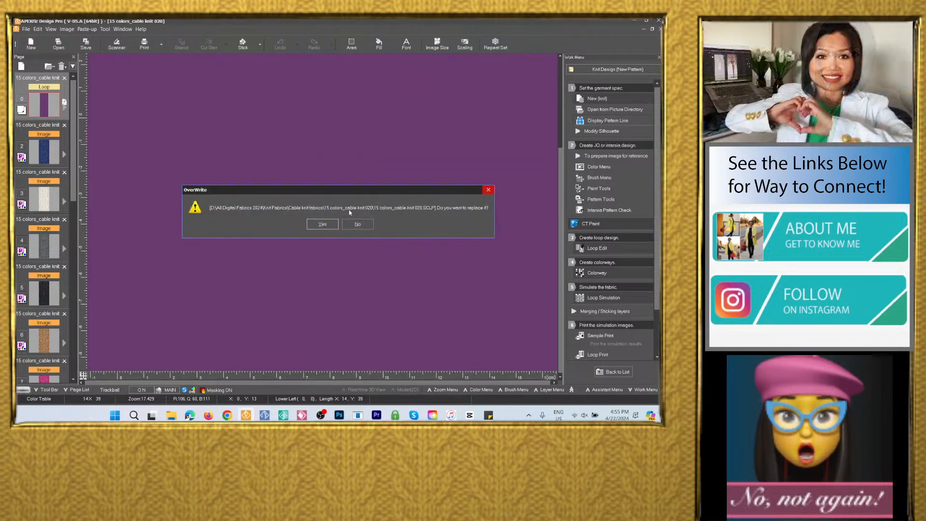
pyautogui.click(322, 224)
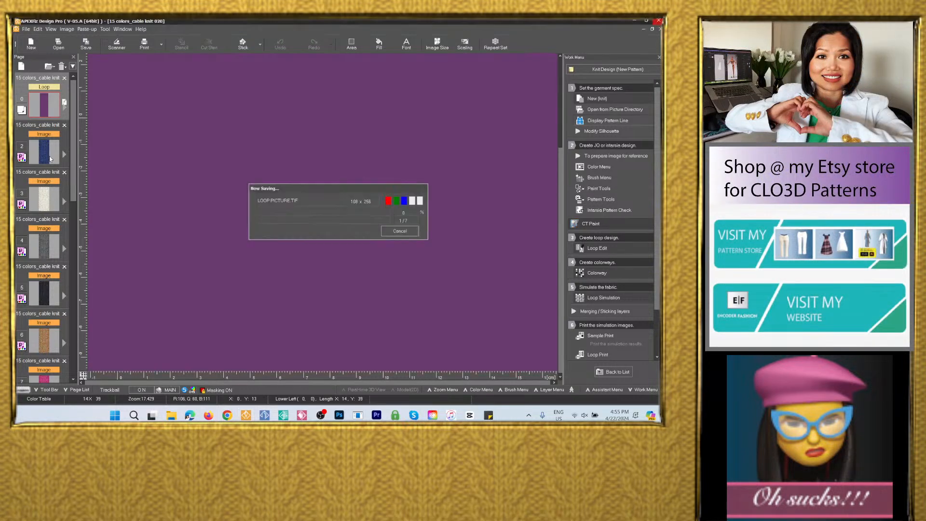
# Start a sample print from the navy Col.1 page and fill the first five cells with Col.1 to Col.5 in order
pyautogui.click(50, 154)
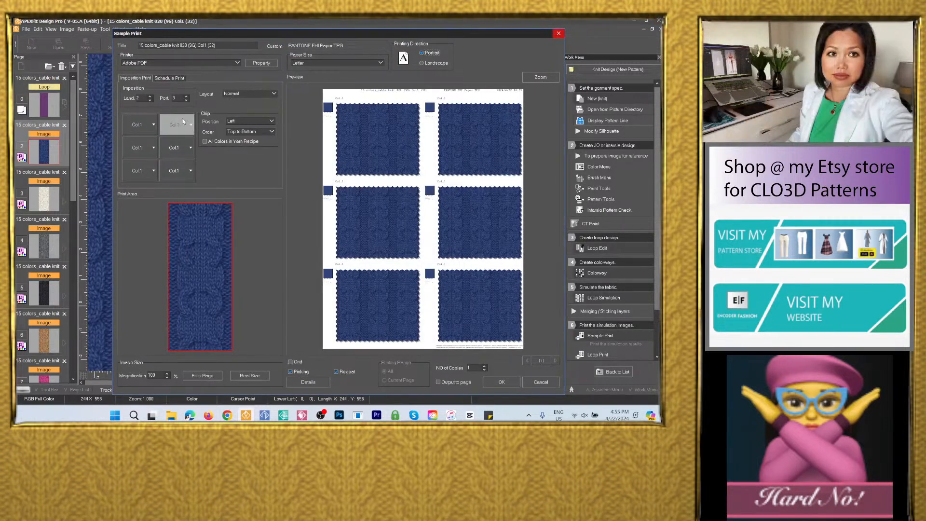
pyautogui.click(190, 124)
pyautogui.click(222, 120)
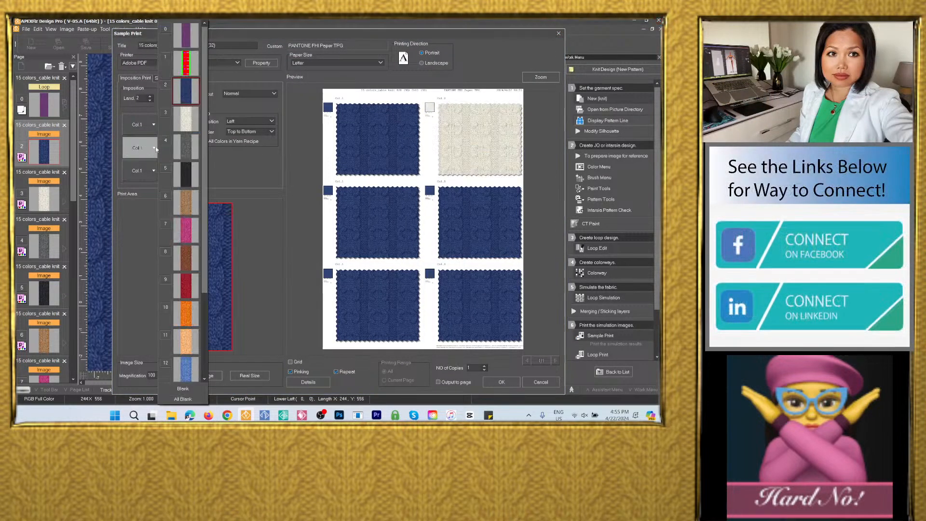
pyautogui.click(180, 147)
pyautogui.click(223, 174)
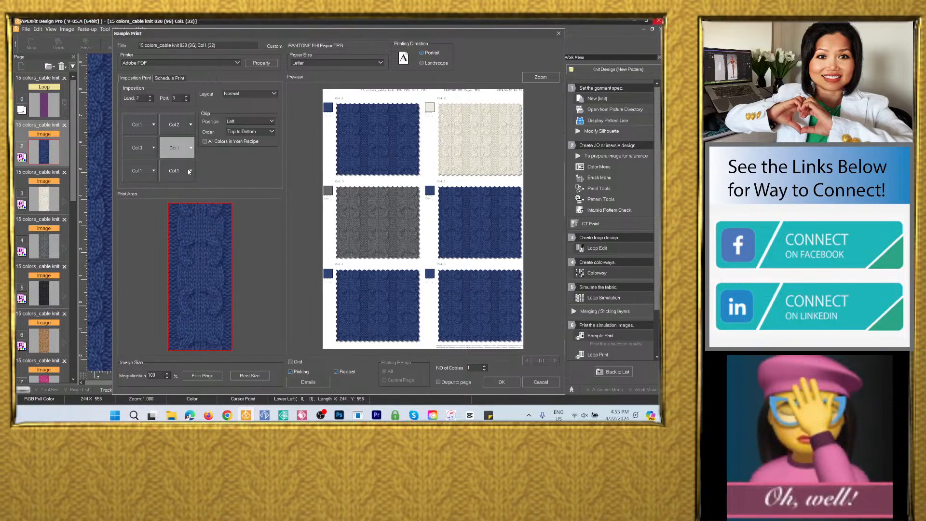
pyautogui.click(150, 170)
pyautogui.click(193, 199)
# Leave the sixth cell of the Col.1 to Col.5 sheet blank, apply Real Size and output the sample print to a page
pyautogui.click(186, 171)
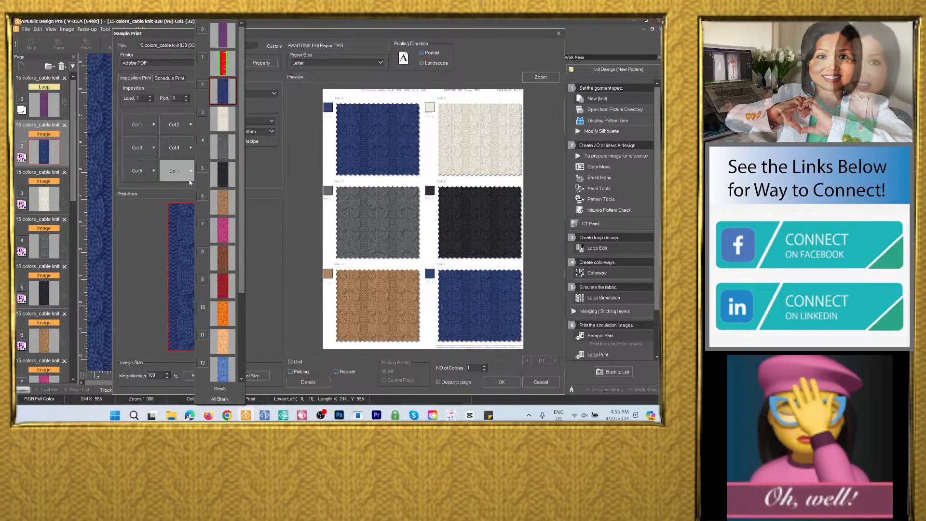
pyautogui.click(220, 388)
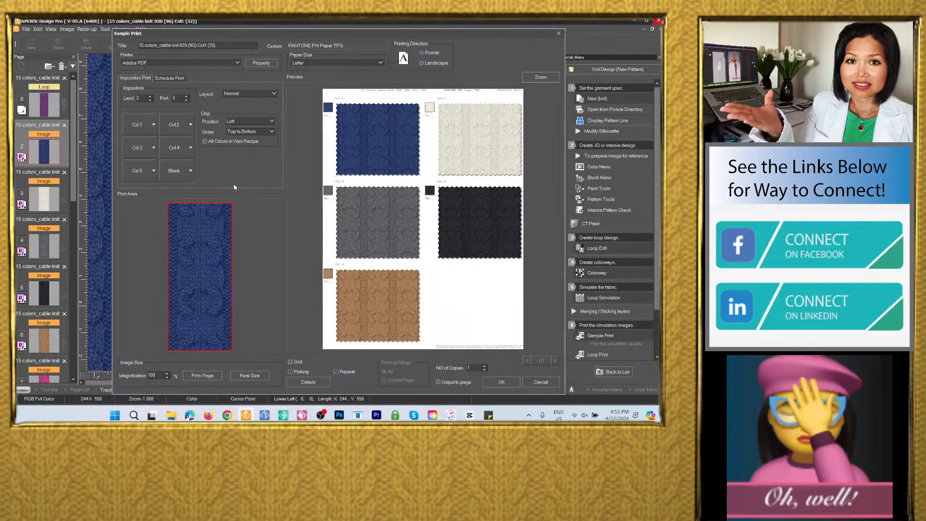
pyautogui.click(246, 376)
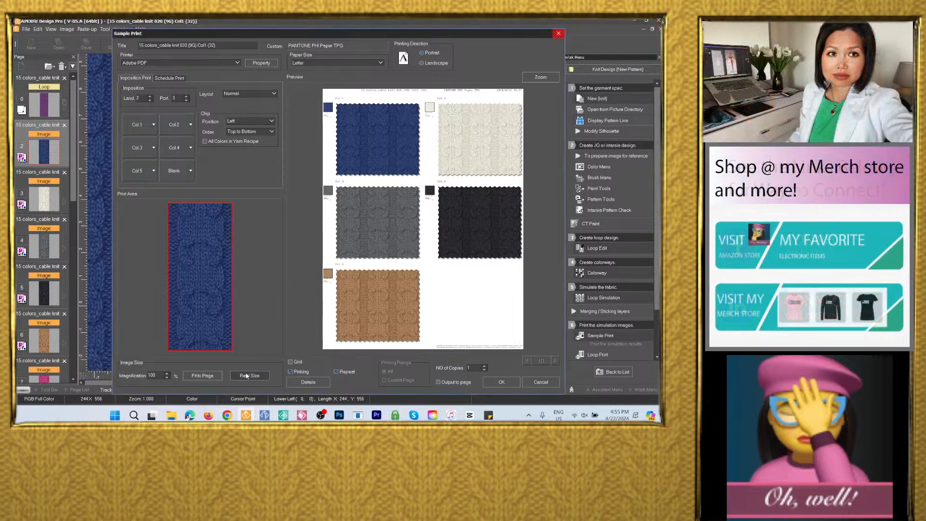
pyautogui.click(466, 382)
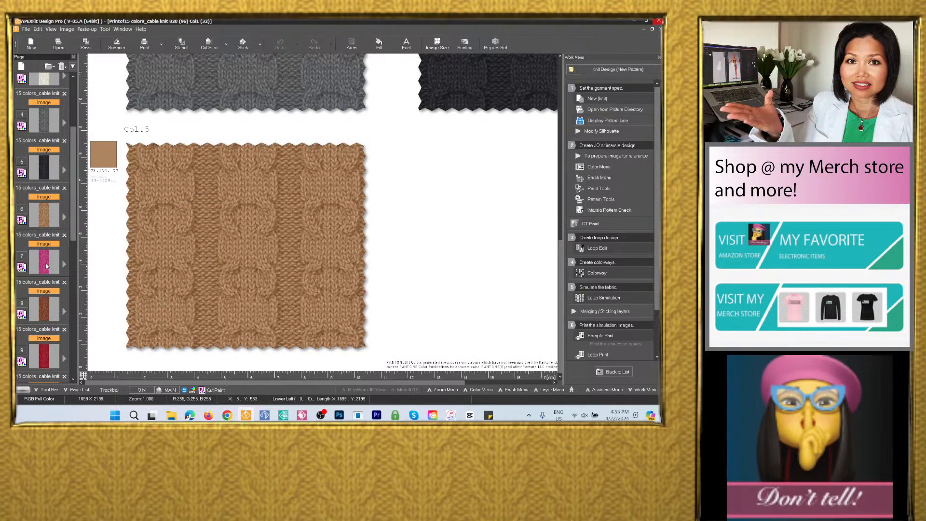
# Start a sample print from the pink Col.6 page and fill the first five cells with Col.6 to Col.10 in order
pyautogui.click(46, 265)
pyautogui.click(85, 45)
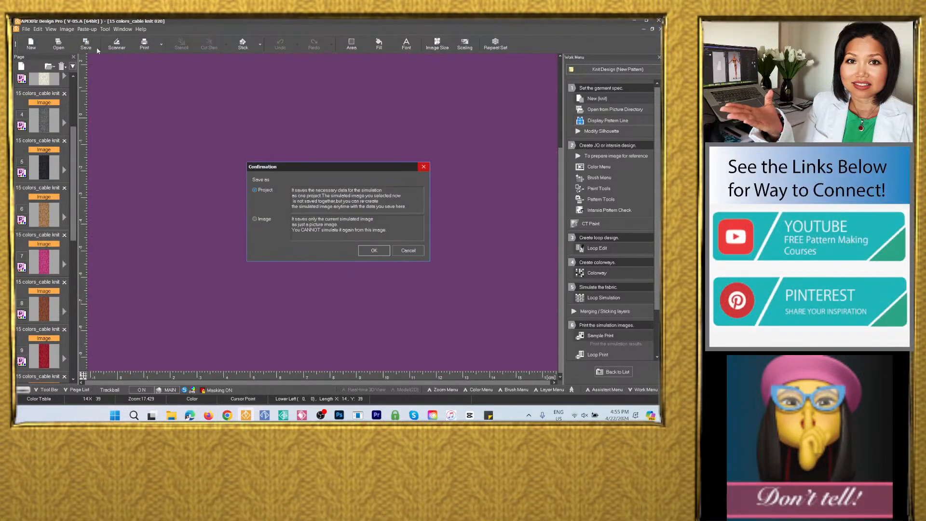
pyautogui.click(408, 249)
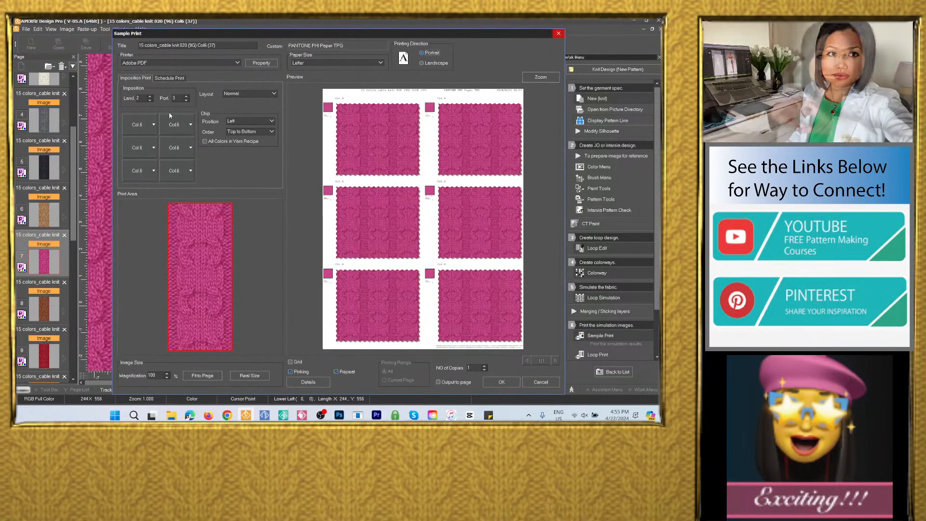
pyautogui.click(174, 124)
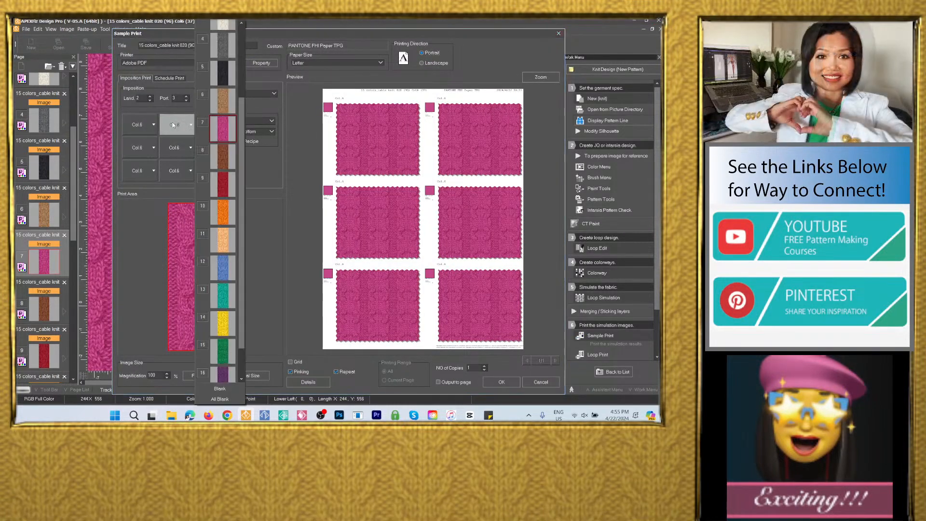
pyautogui.click(223, 158)
pyautogui.click(138, 148)
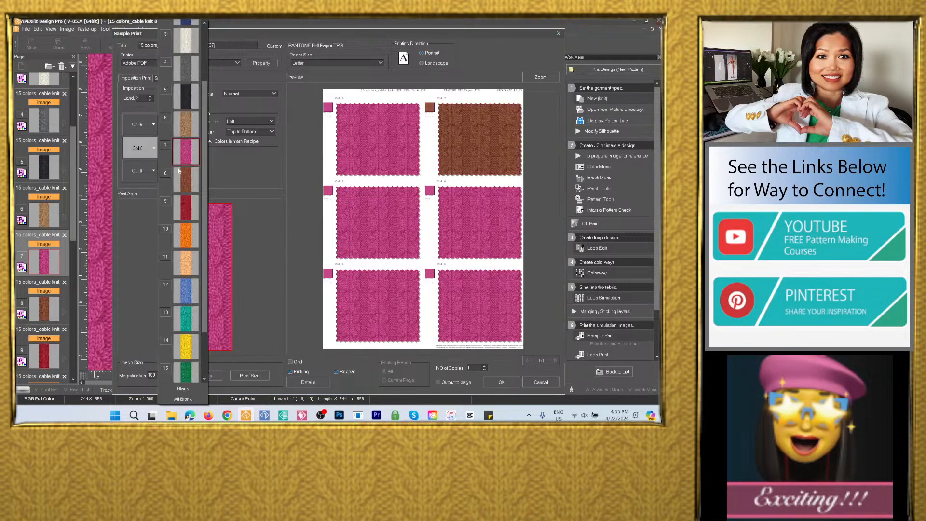
pyautogui.click(188, 211)
pyautogui.click(175, 149)
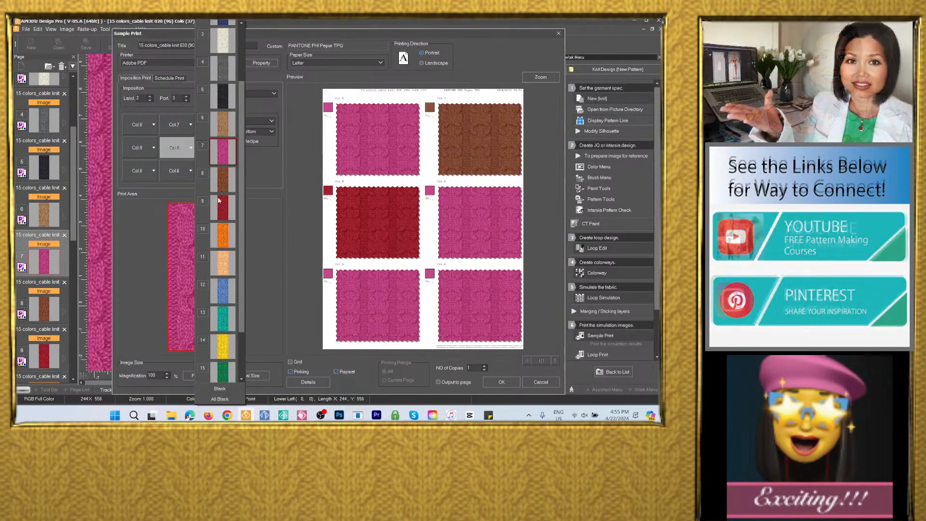
pyautogui.click(223, 234)
pyautogui.click(146, 175)
pyautogui.click(187, 261)
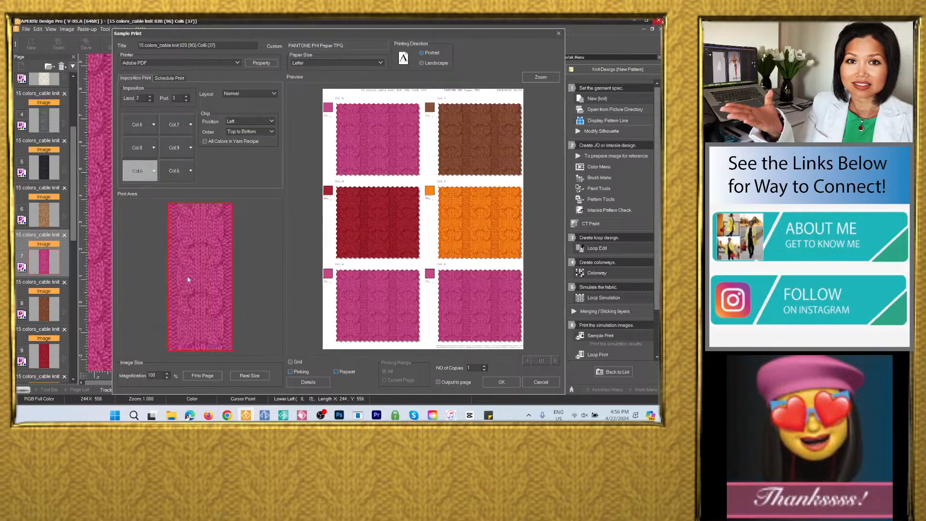
# Leave the sixth cell of the Col.6 to Col.10 sheet blank and output the sample print to a page
pyautogui.click(177, 172)
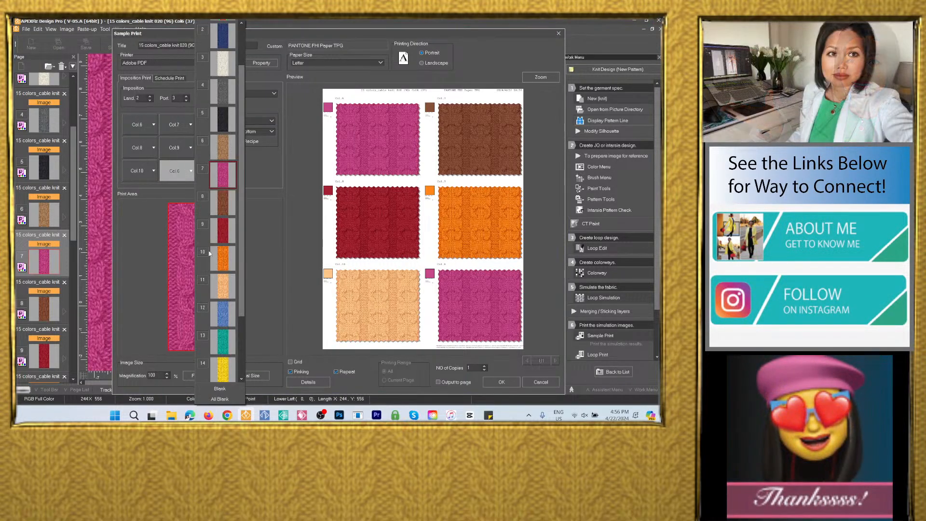
pyautogui.click(237, 389)
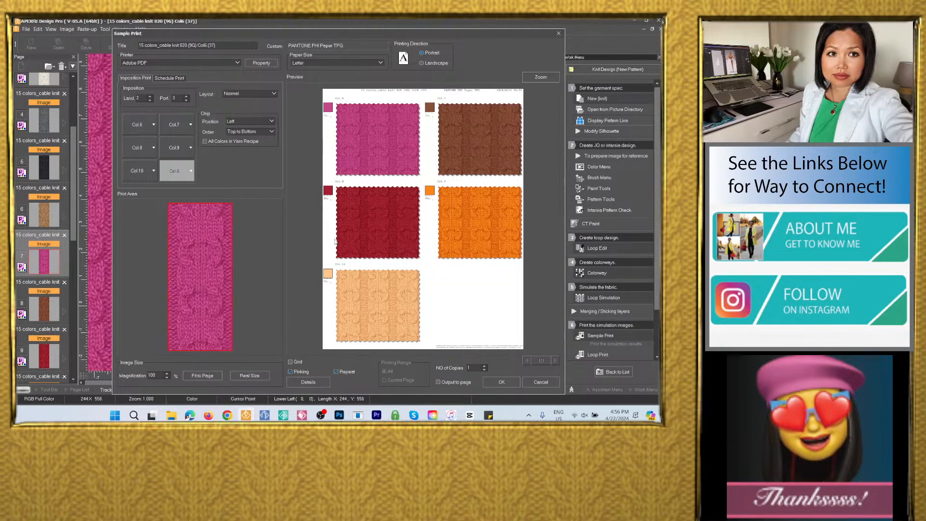
pyautogui.click(438, 382)
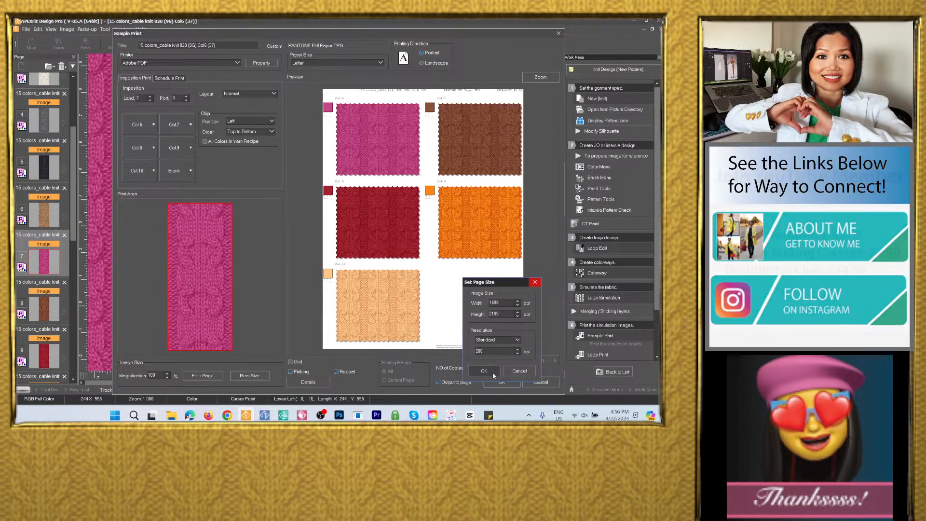
pyautogui.click(492, 372)
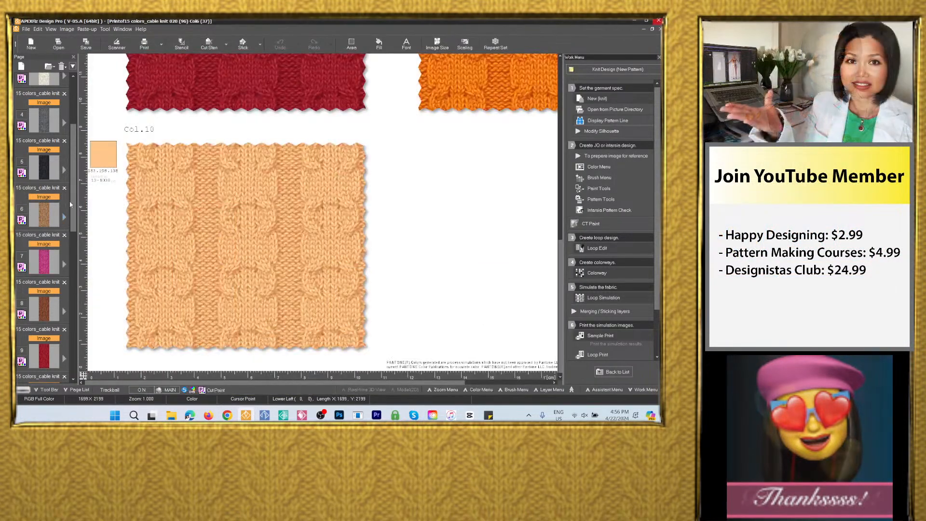
# Start a sample print from the light blue Col.11 page and fill the first five cells with Col.11 to Col.15 in order
pyautogui.scroll(-4, 76, 251)
pyautogui.click(52, 279)
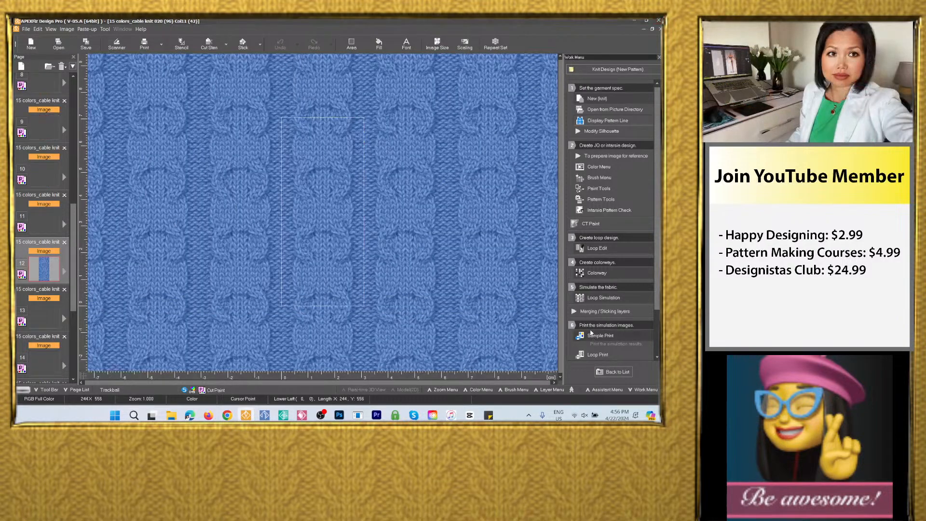
pyautogui.click(592, 335)
pyautogui.click(178, 122)
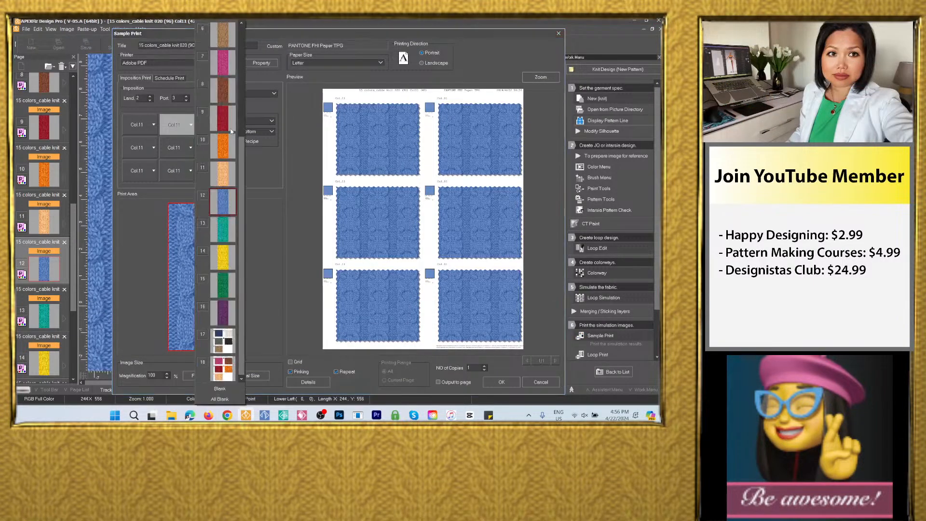
pyautogui.click(225, 229)
pyautogui.click(138, 149)
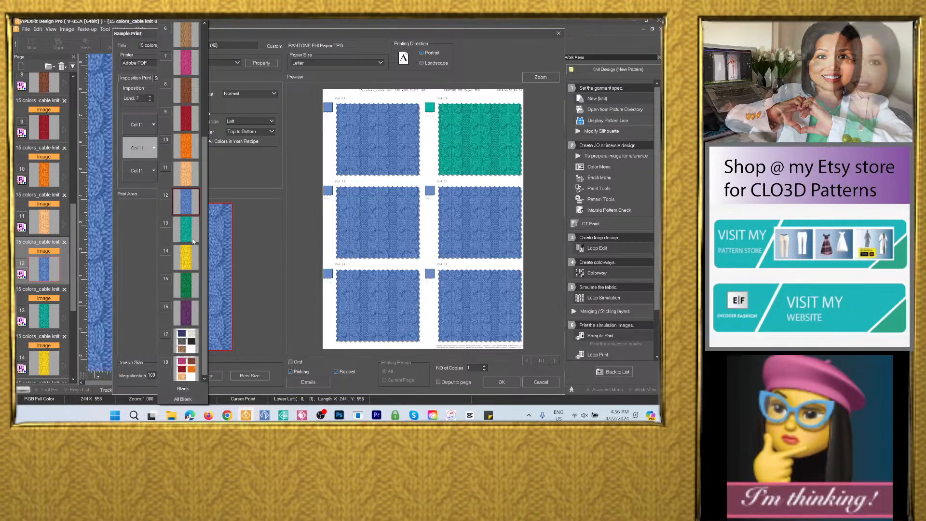
pyautogui.click(188, 262)
pyautogui.click(177, 147)
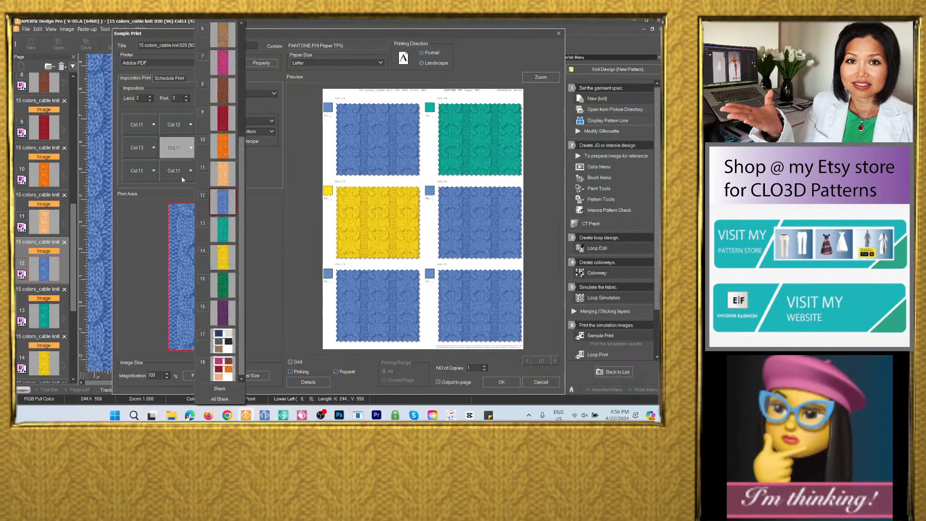
pyautogui.click(219, 289)
pyautogui.click(138, 170)
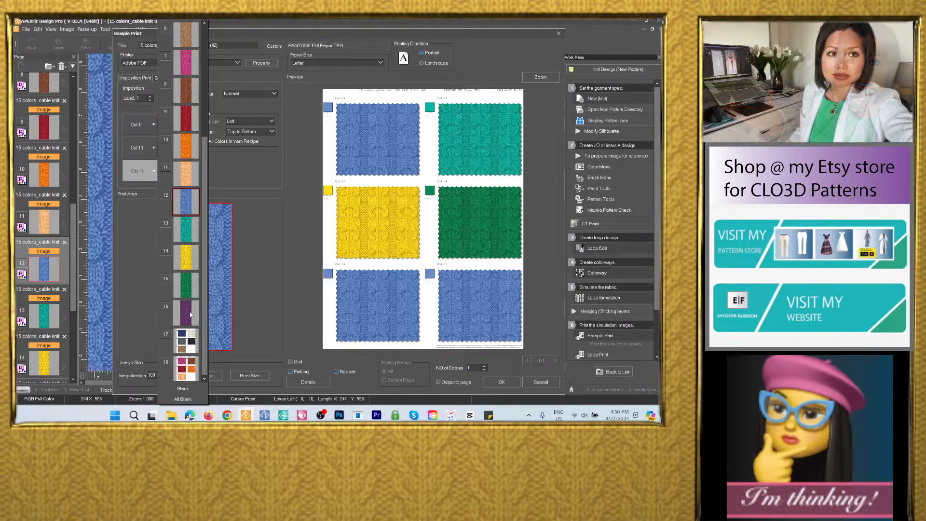
pyautogui.click(190, 315)
# Leave the sixth cell of the Col.11 to Col.15 sheet blank and output the sample print to a page
pyautogui.click(177, 170)
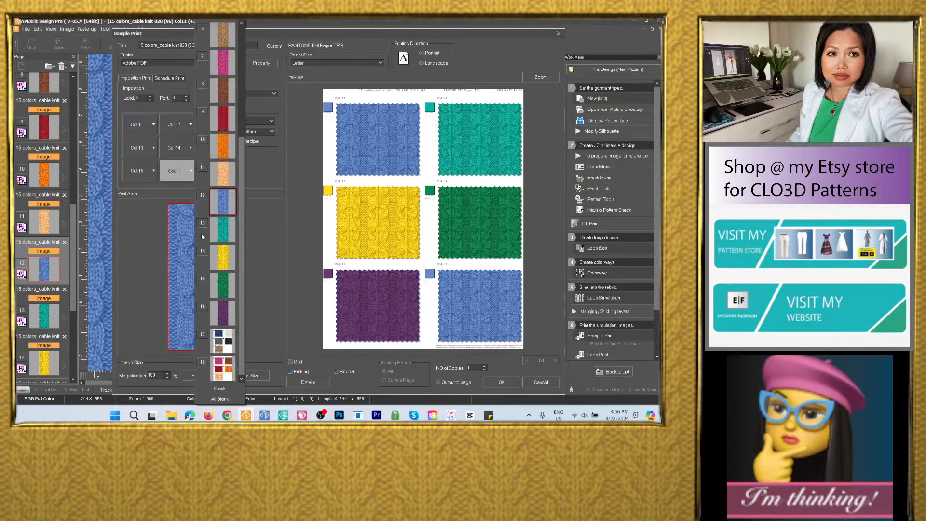
pyautogui.click(220, 388)
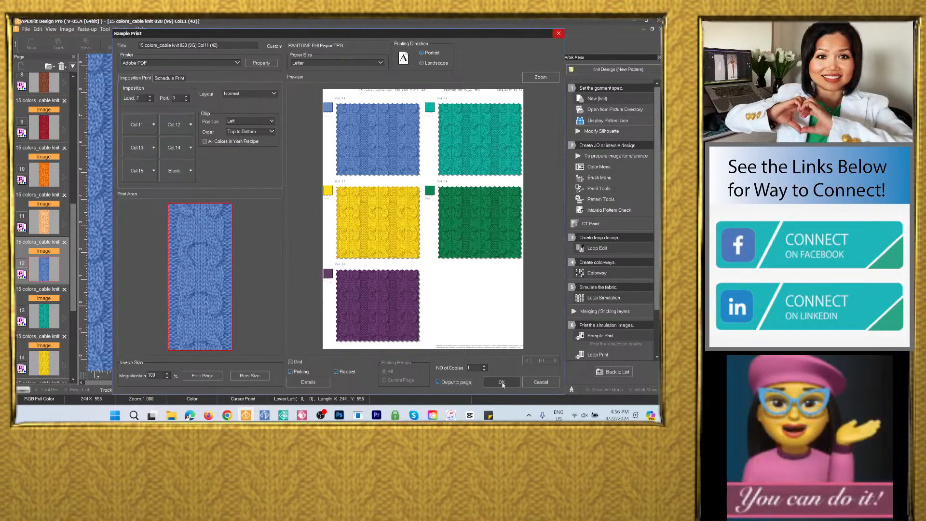
pyautogui.click(438, 382)
pyautogui.click(493, 366)
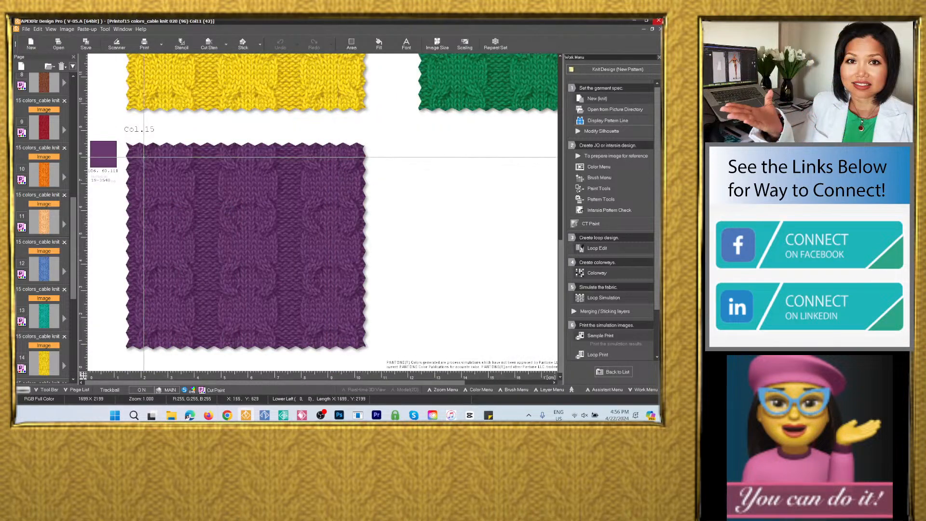
# Choose to save the navy Col.1 simulation as an Image and name the file Navy blue_cable knit 020
pyautogui.moveTo(75, 209); pyautogui.dragTo(74, 92)
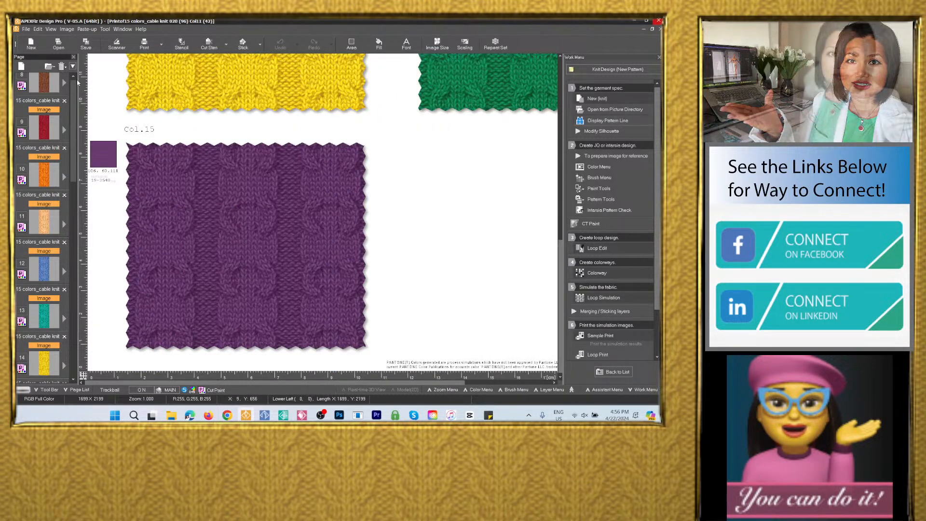
pyautogui.click(44, 152)
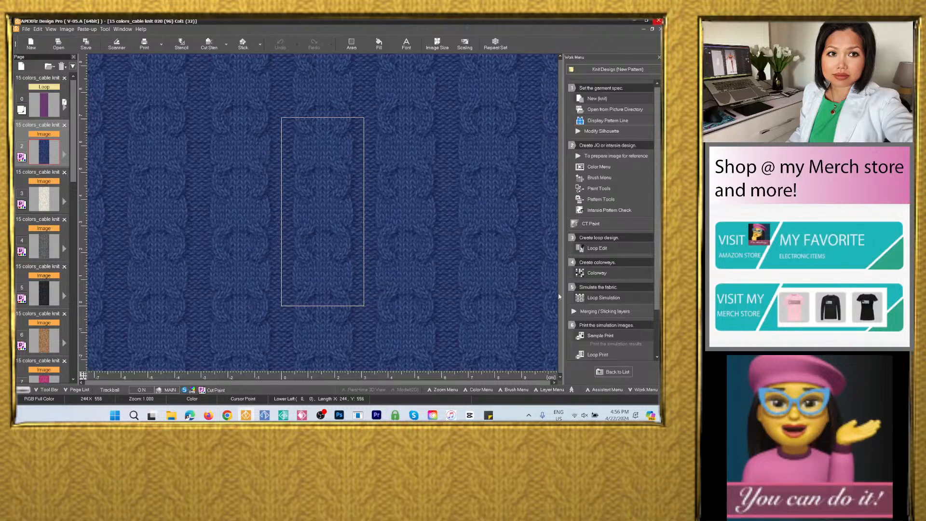
pyautogui.click(86, 44)
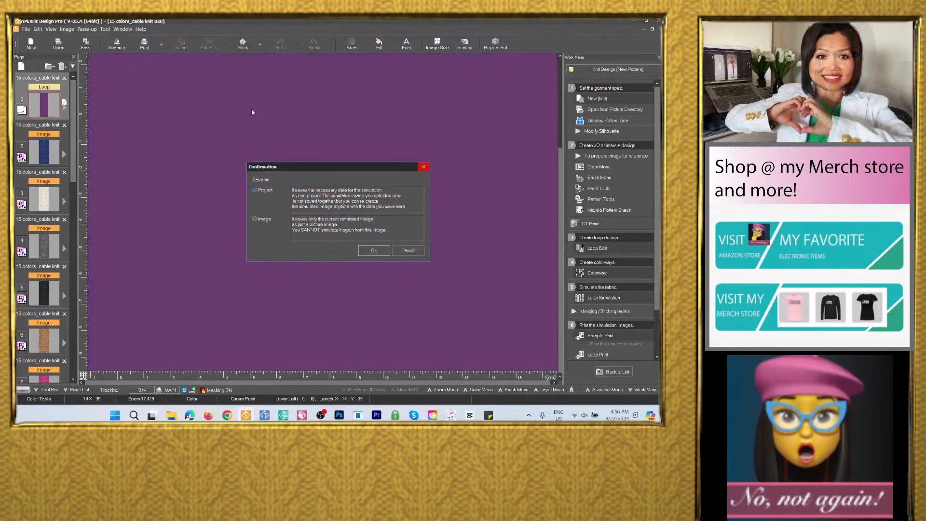
pyautogui.click(266, 222)
pyautogui.click(373, 250)
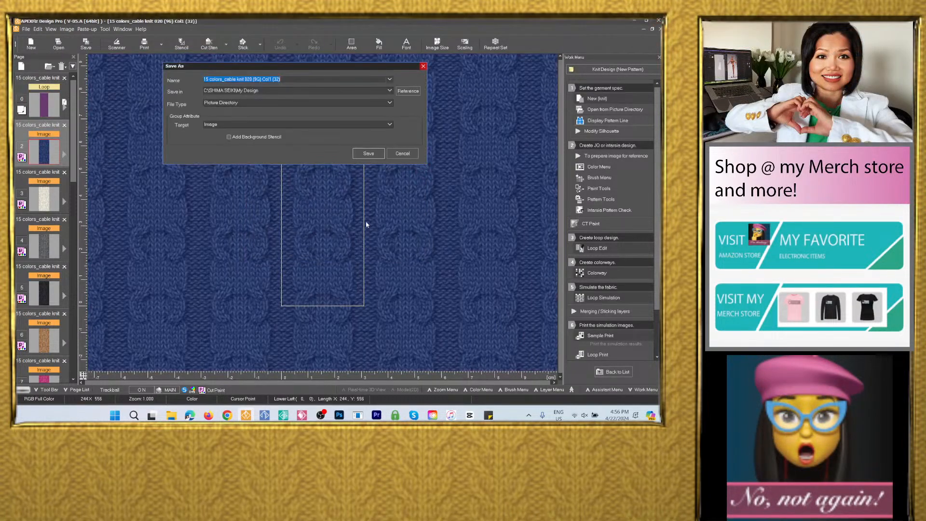
pyautogui.rightClick(258, 79)
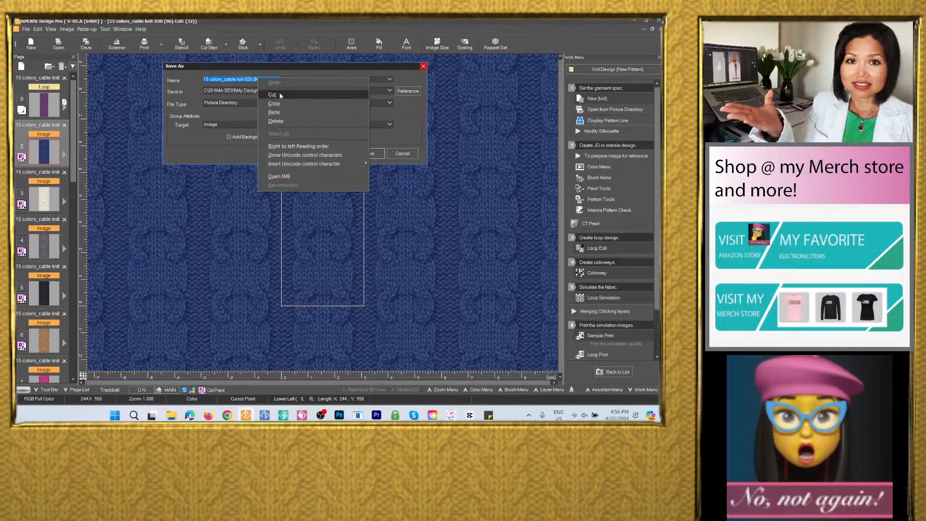
pyautogui.click(274, 112)
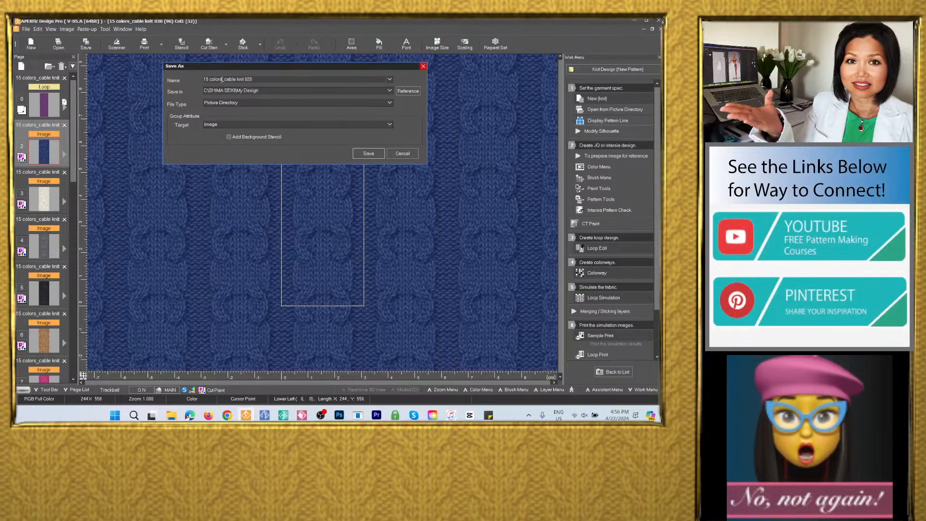
pyautogui.moveTo(222, 79); pyautogui.dragTo(168, 90)
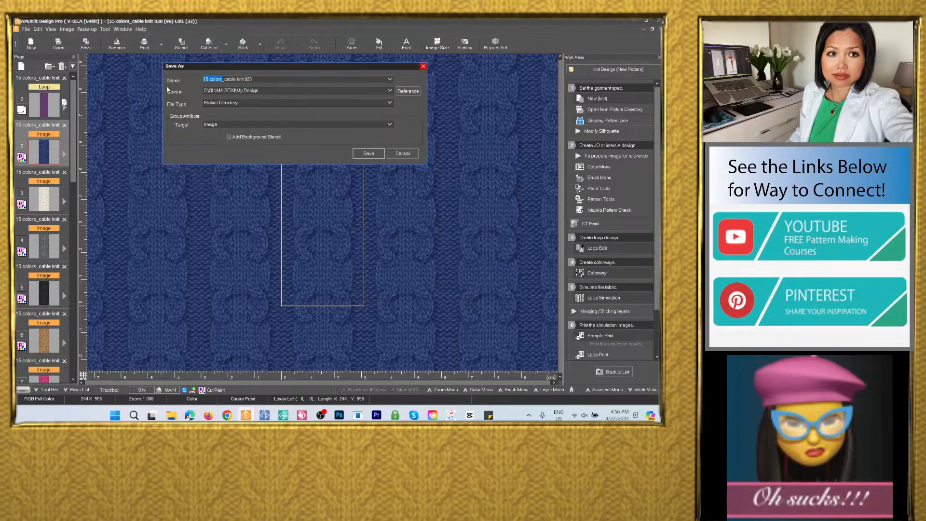
pyautogui.write('Navy blue')
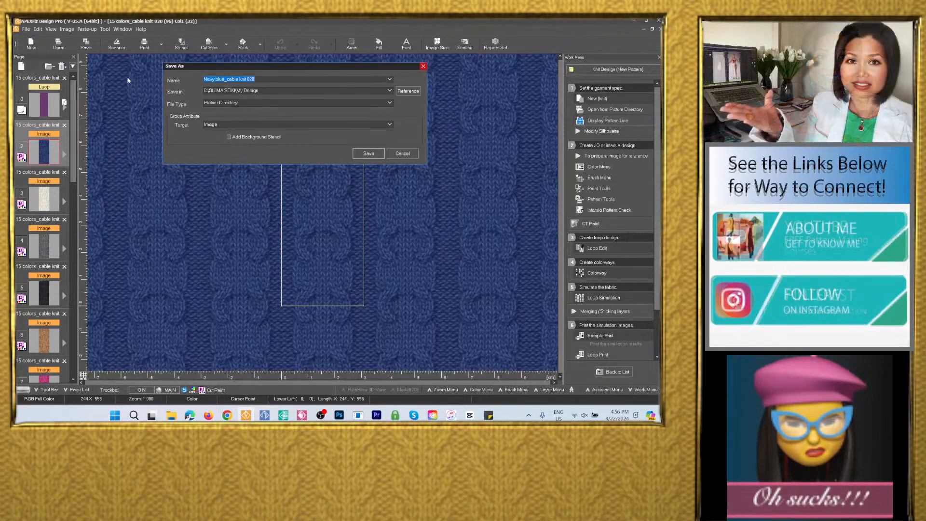
# Set the save location to the Cable knit fabrics folder 15 colors_cable knit 020 and the file type to Adobe Photoshop File (*.psd)
pyautogui.click(389, 91)
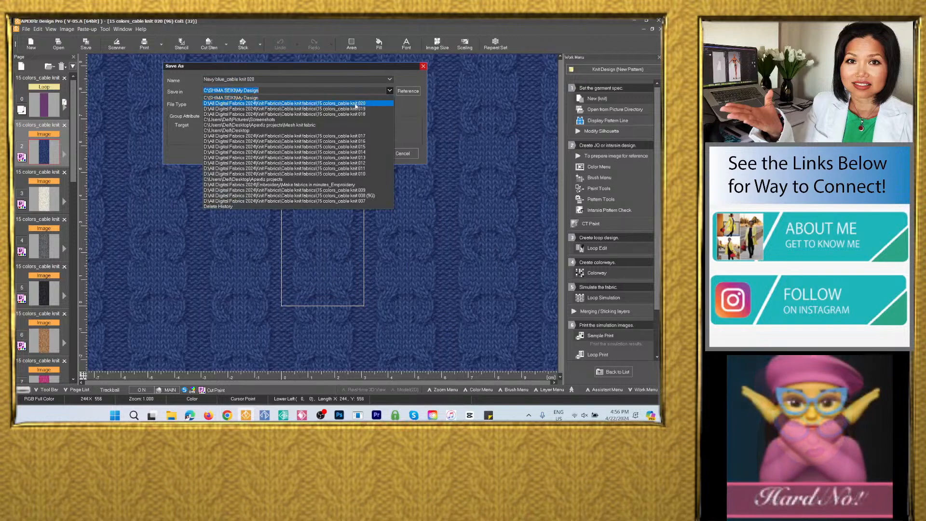
pyautogui.click(250, 100)
pyautogui.click(251, 102)
pyautogui.click(249, 138)
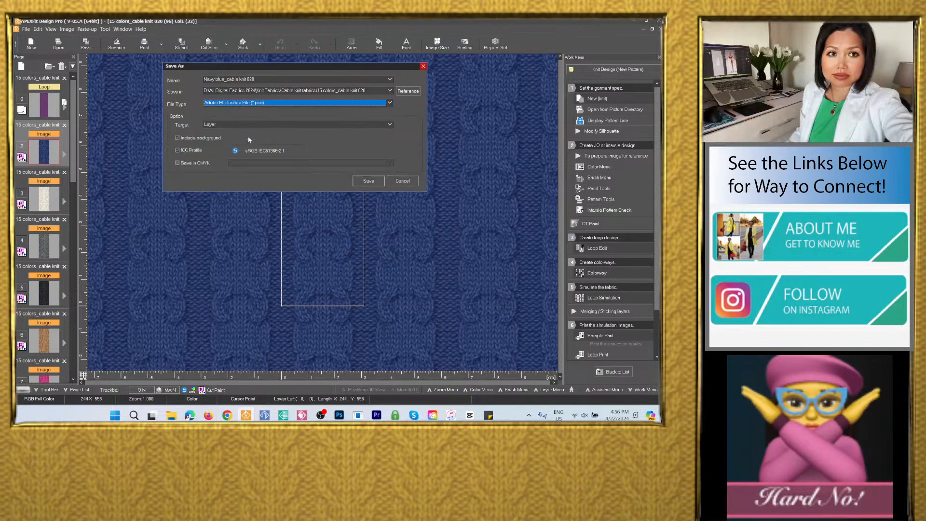
# Save the navy blue file, and choose to save the white Col.2 simulation as an Image named White_cable knit 020
pyautogui.click(369, 181)
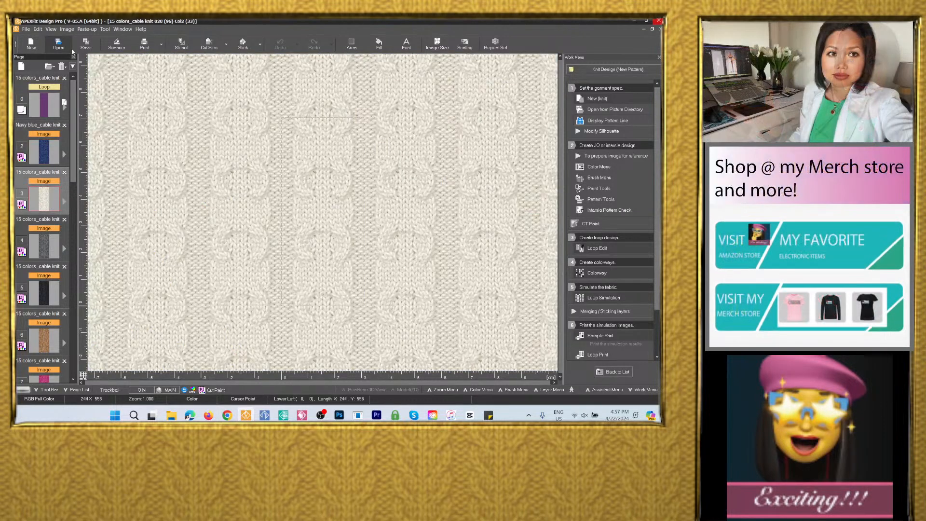
pyautogui.click(85, 44)
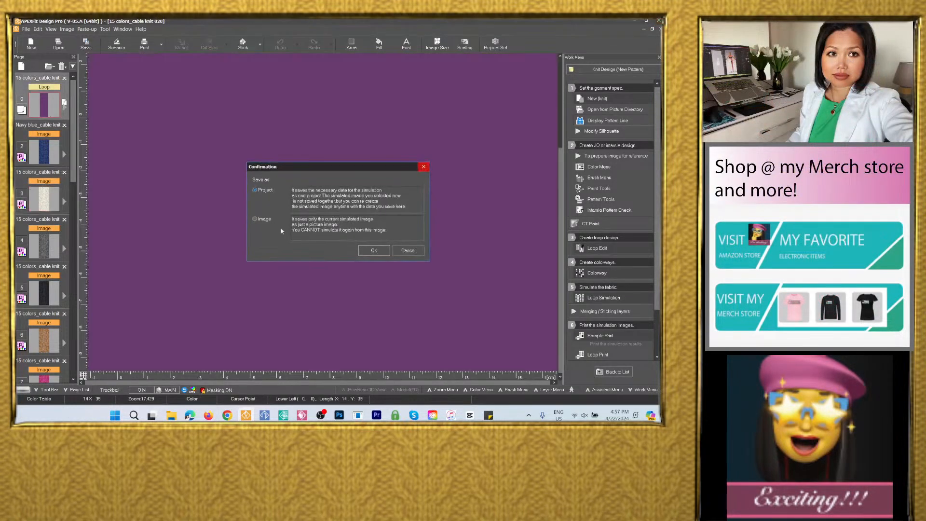
pyautogui.click(255, 219)
pyautogui.click(374, 250)
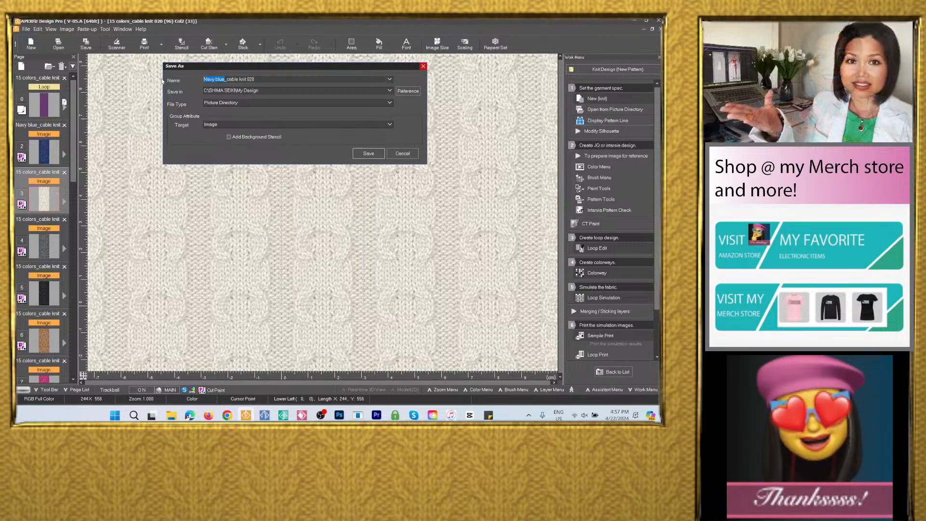
pyautogui.write('htie')
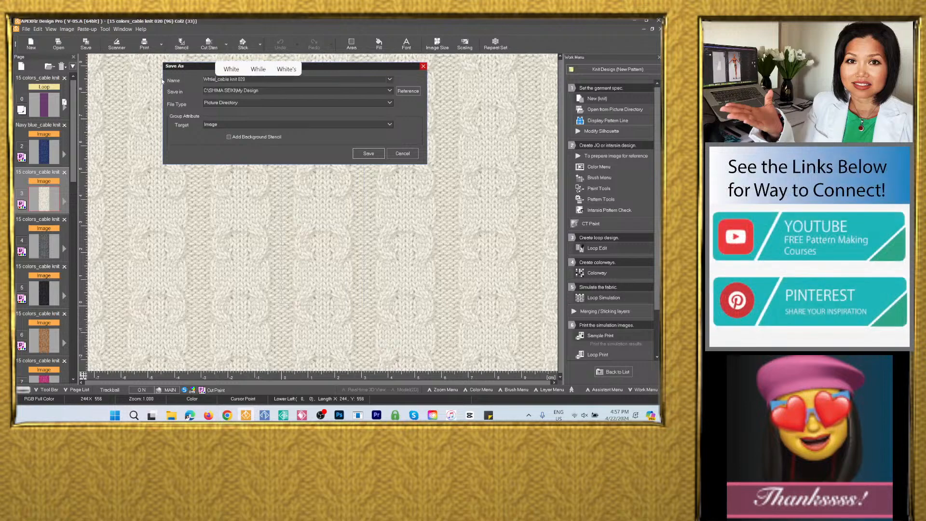
# Save the white simulation in the 15 colors_cable knit 020 folder as an Adobe Photoshop File (*.psd)
pyautogui.click(391, 90)
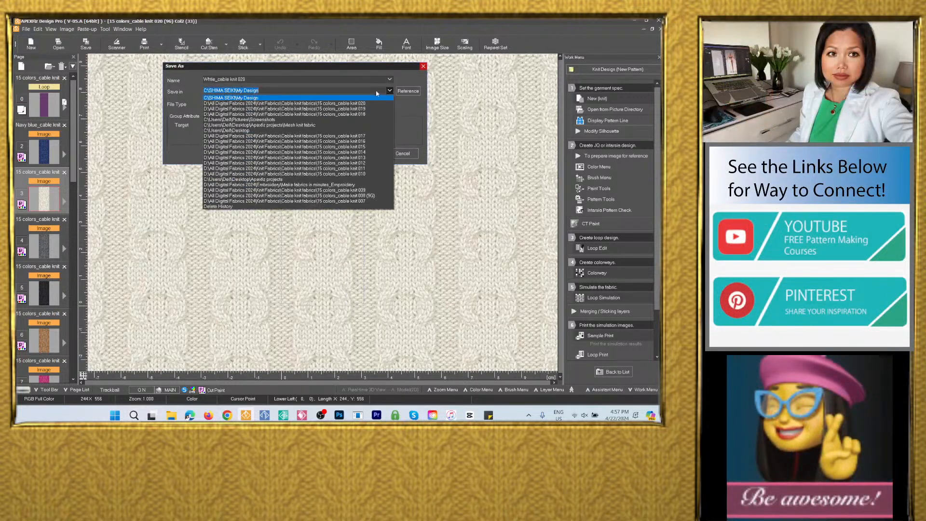
pyautogui.click(357, 103)
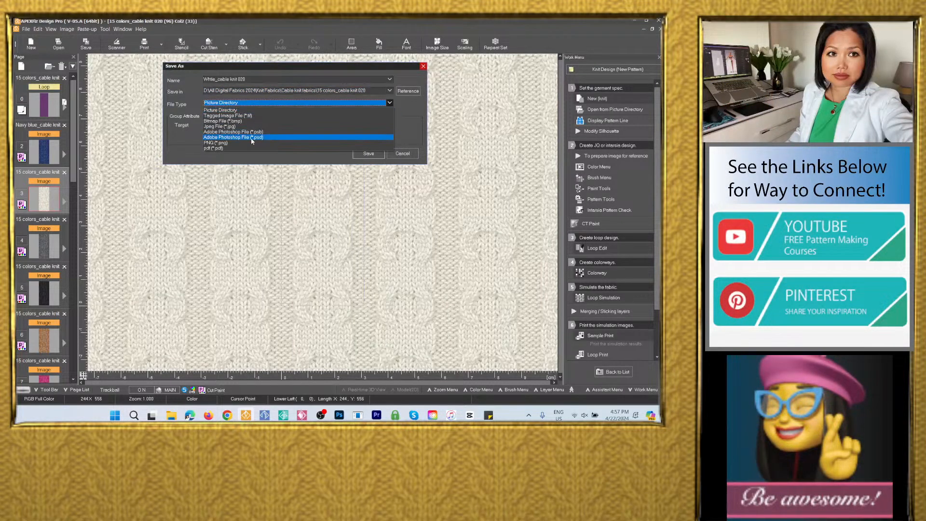
pyautogui.click(252, 138)
pyautogui.click(368, 181)
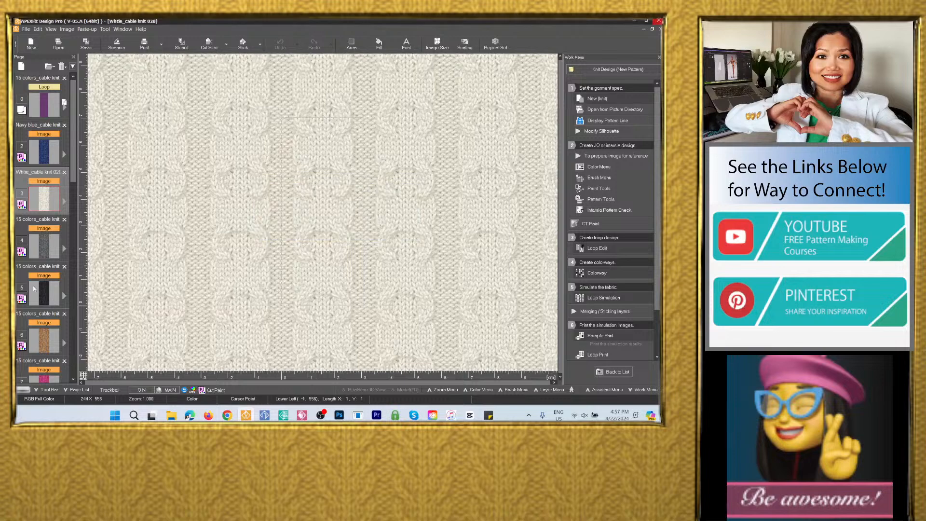
# Choose to save the gray Col.3 simulation as an Image and name the file Gray_cable knit 020
pyautogui.click(53, 254)
pyautogui.click(78, 46)
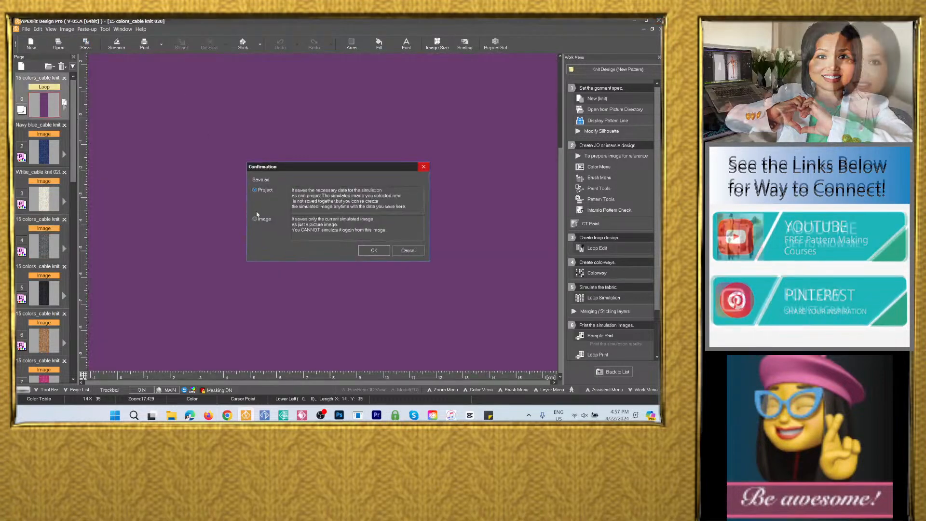
pyautogui.click(372, 250)
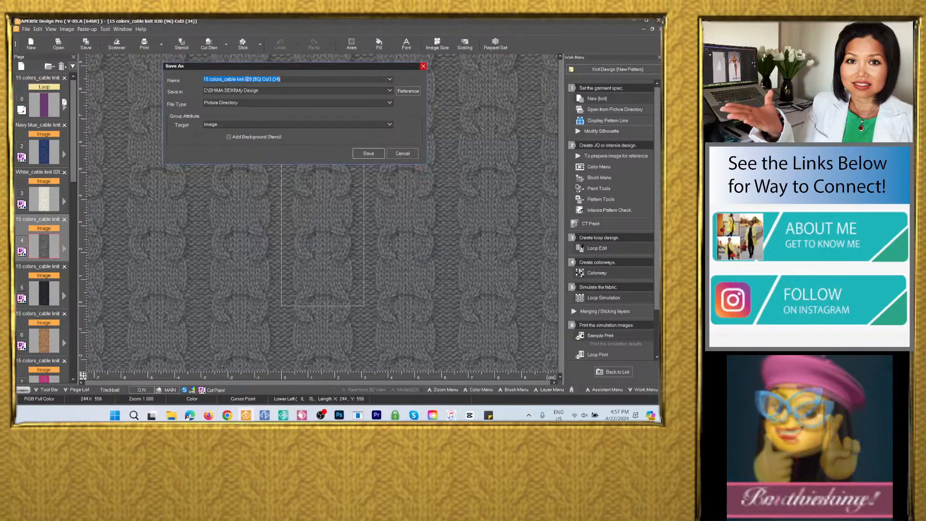
pyautogui.rightClick(247, 78)
pyautogui.click(272, 110)
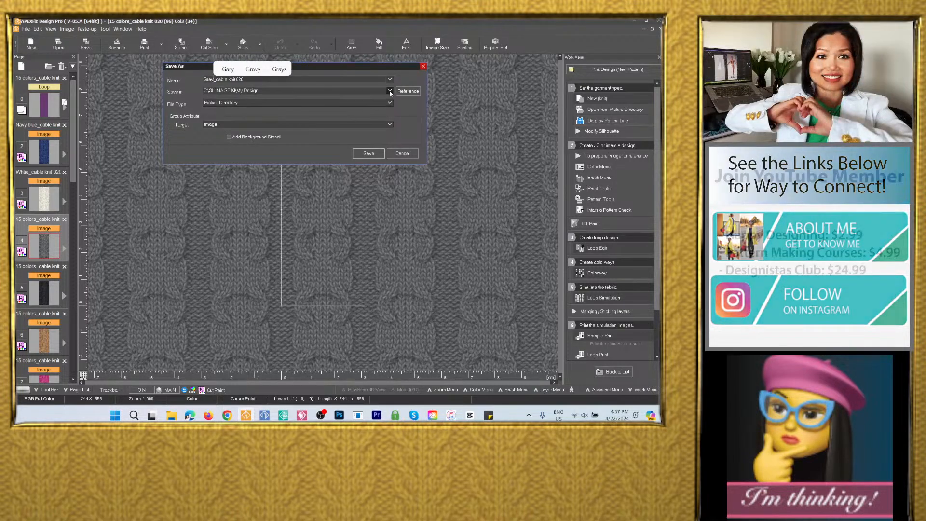
# Save the gray simulation in the 15 colors_cable knit 020 folder as an Adobe Photoshop File (*.psd)
pyautogui.click(390, 91)
pyautogui.click(289, 98)
pyautogui.click(293, 102)
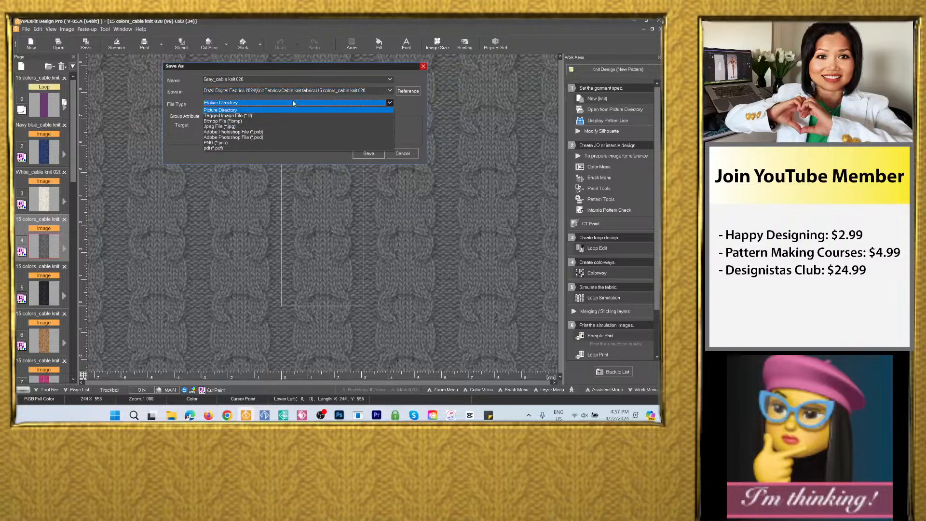
pyautogui.click(247, 138)
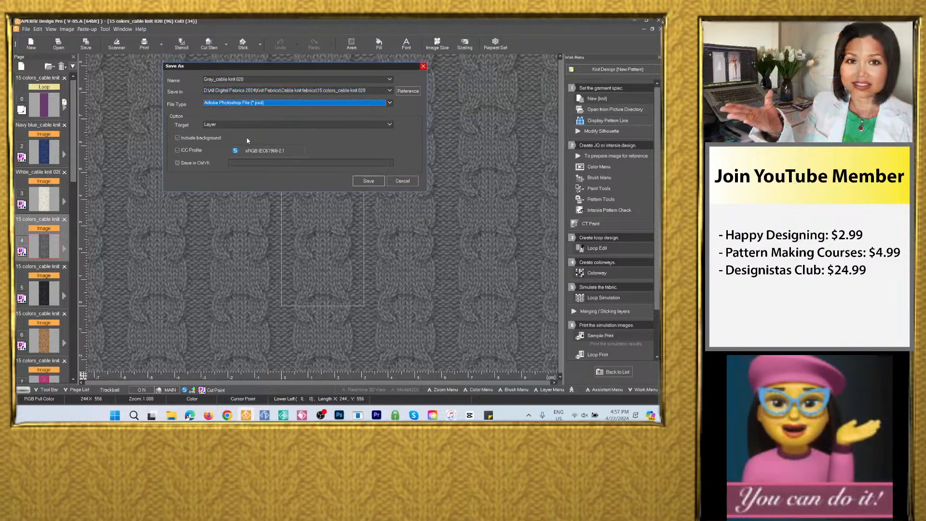
pyautogui.click(368, 182)
# Choose to save the black Col.4 simulation as an Image and name the file Black_cable knit 020
pyautogui.click(44, 104)
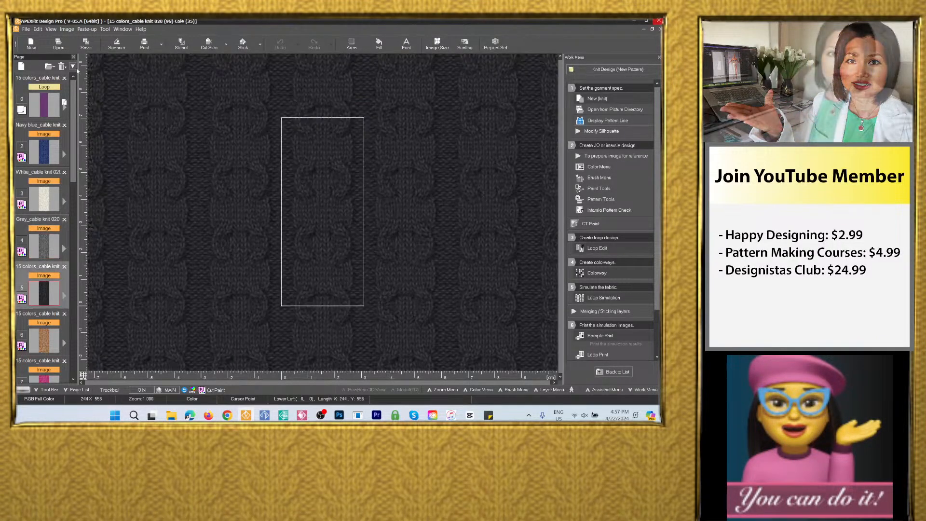
pyautogui.click(86, 43)
pyautogui.click(266, 220)
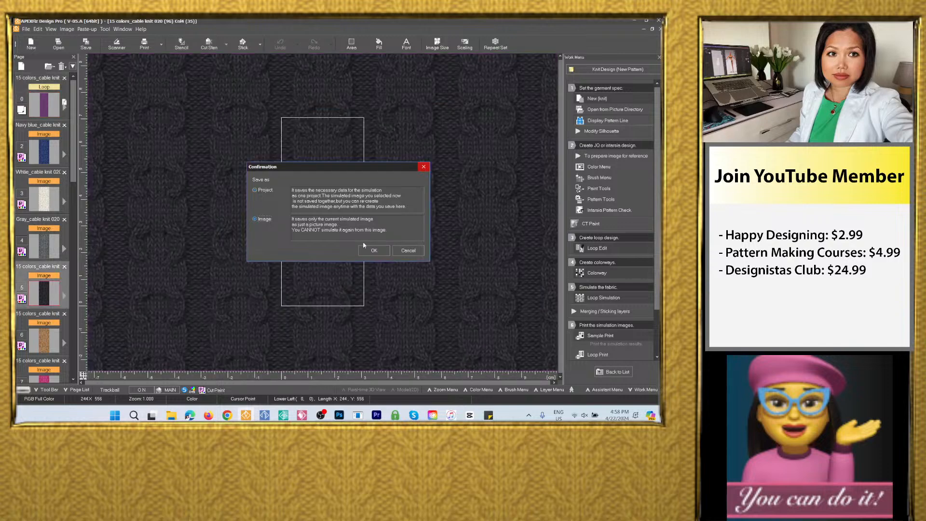
pyautogui.click(373, 251)
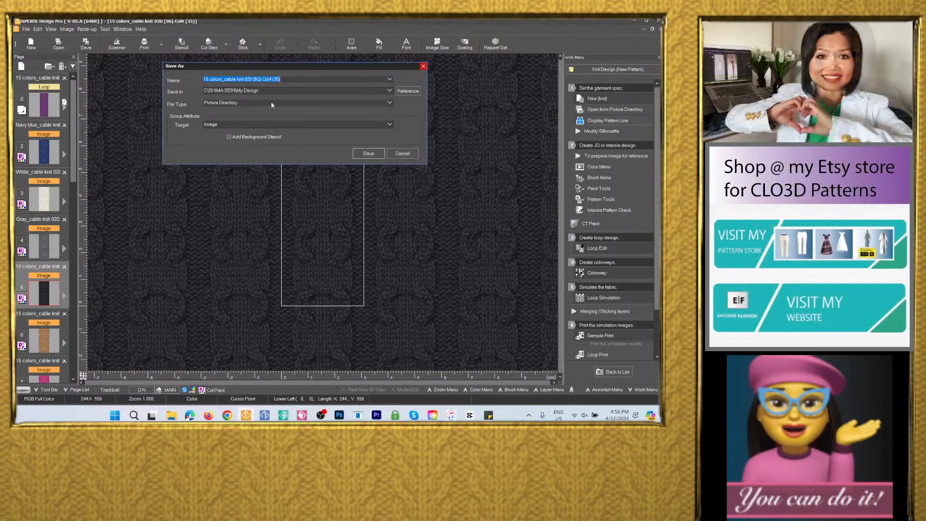
pyautogui.moveTo(227, 79); pyautogui.dragTo(126, 87)
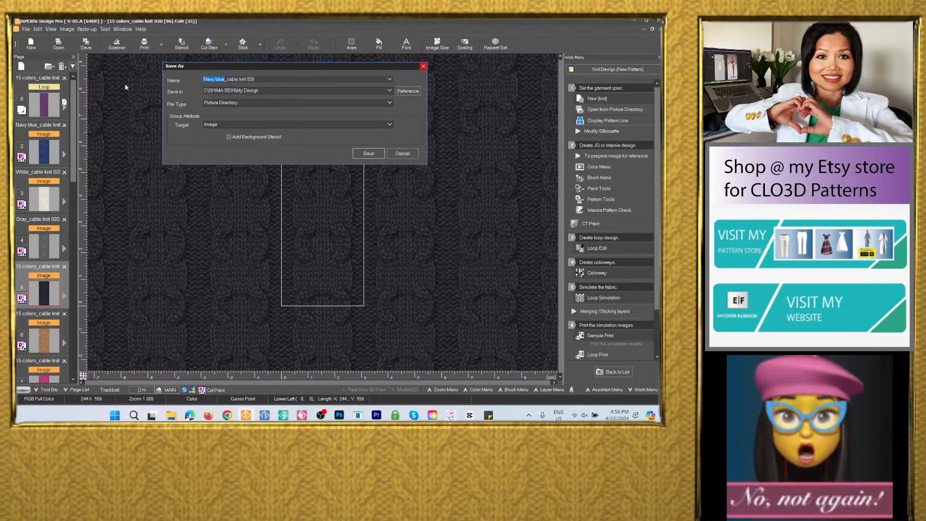
pyautogui.write('Black')
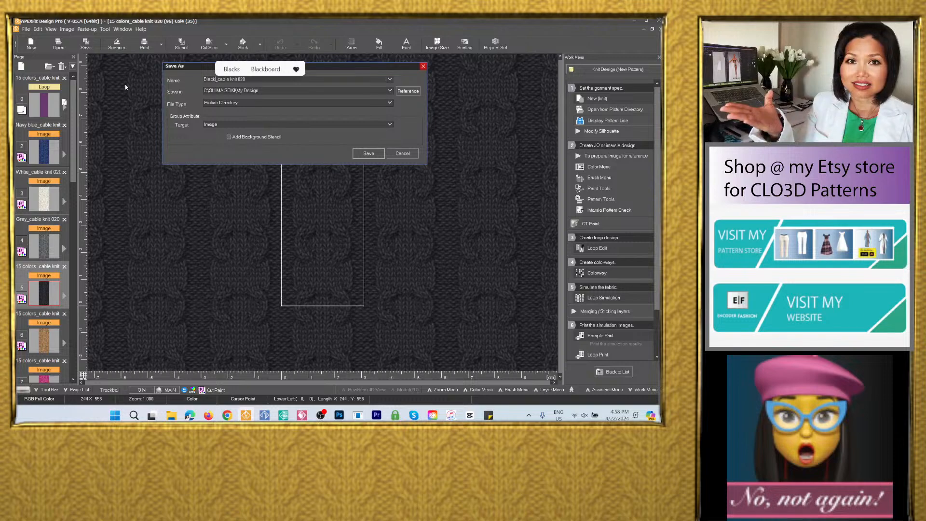
# Save the black simulation in the 15 colors_cable knit 020 folder as an Adobe Photoshop File (*.psd)
pyautogui.click(389, 90)
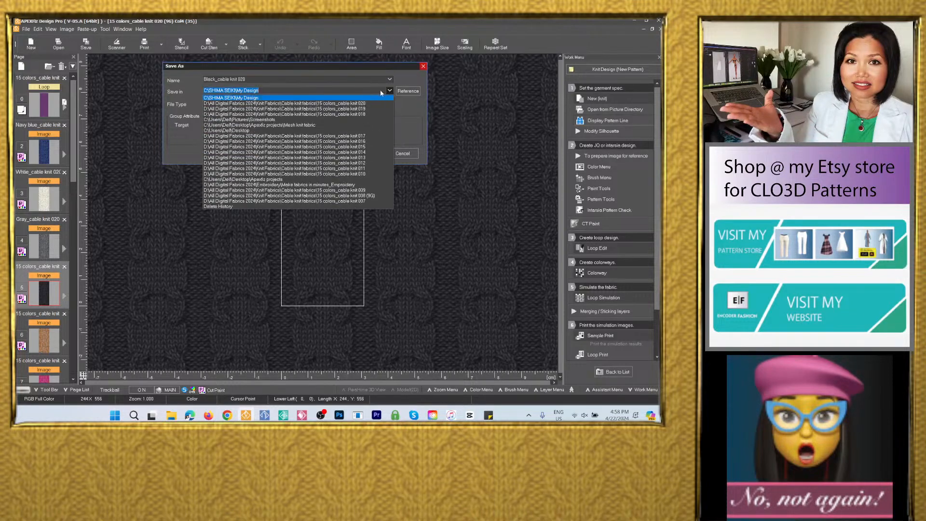
pyautogui.click(270, 102)
pyautogui.click(270, 103)
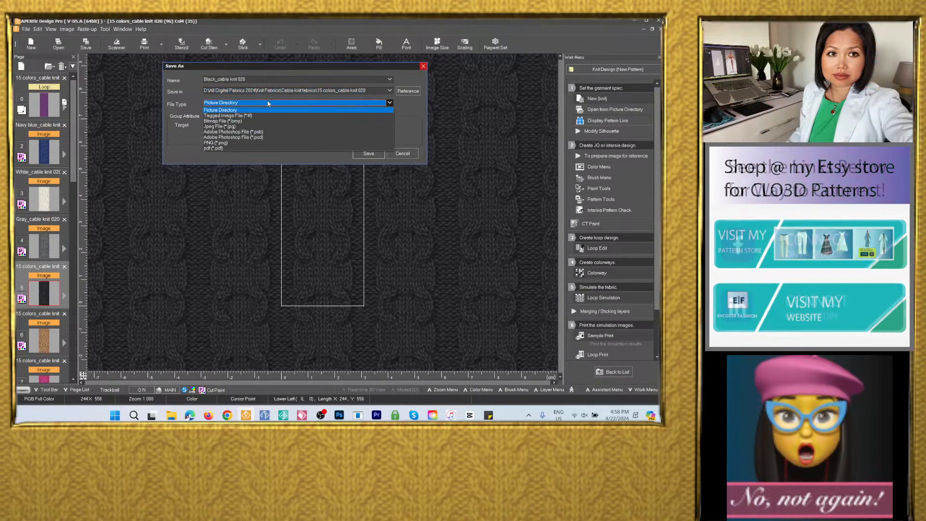
pyautogui.click(255, 139)
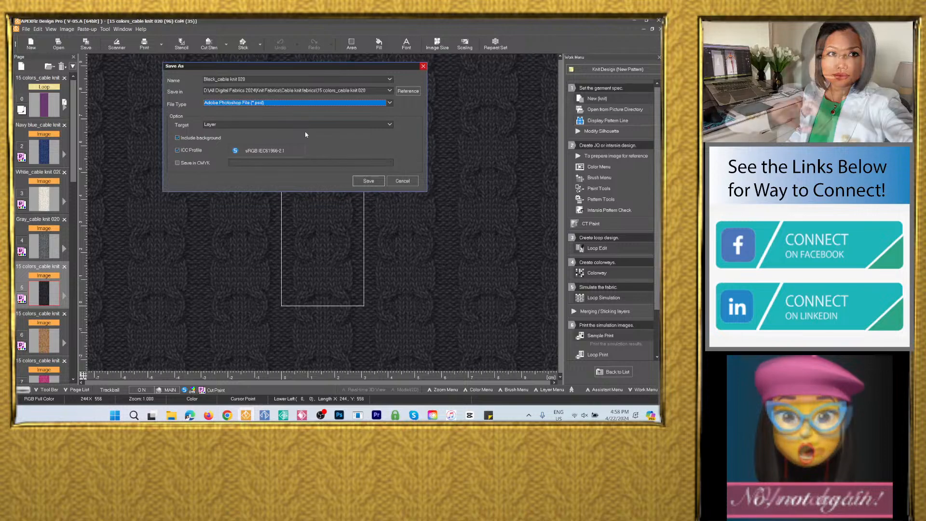
pyautogui.click(369, 181)
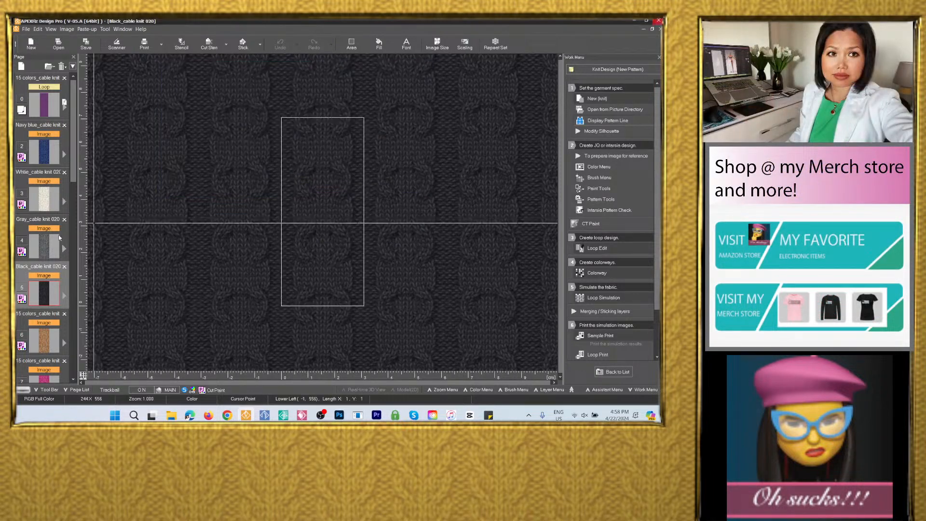
# Choose to save the brown Col.5 simulation as an Image and name the file Brown_cable knit 020
pyautogui.click(38, 338)
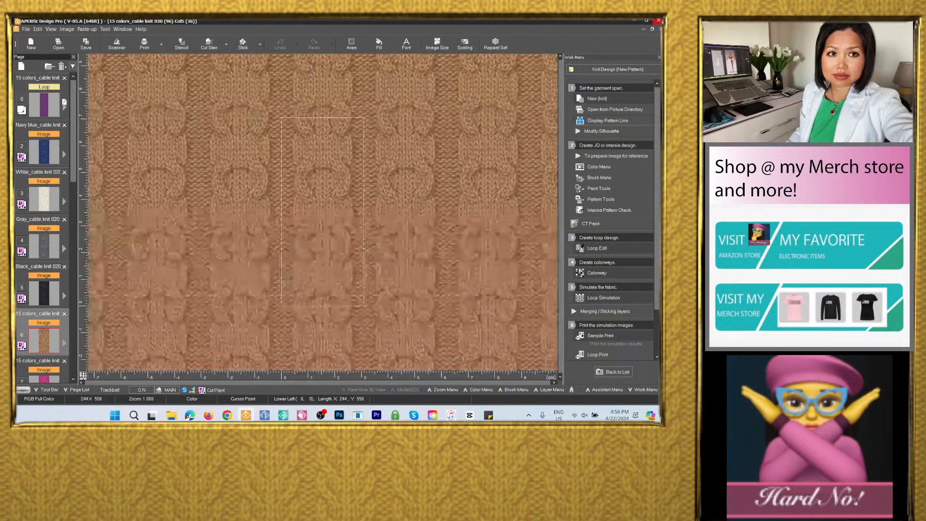
pyautogui.click(86, 44)
pyautogui.click(264, 219)
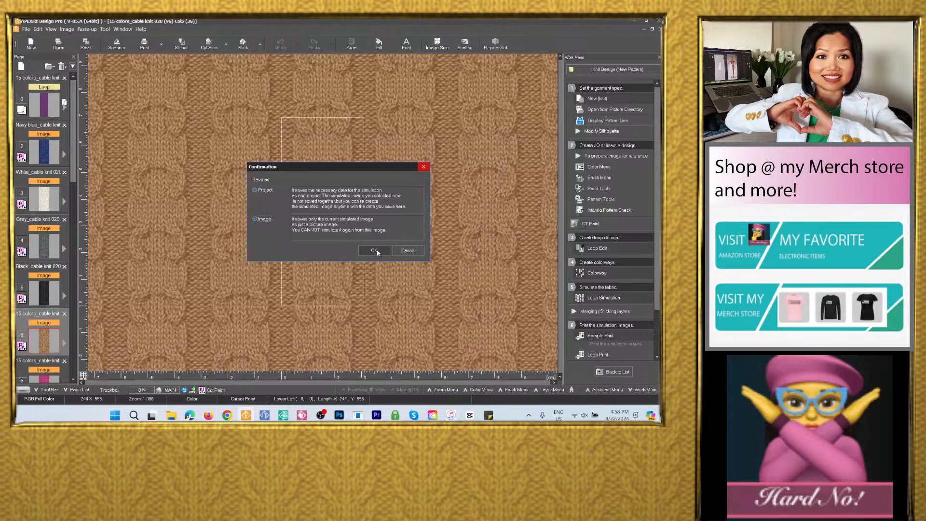
pyautogui.click(375, 251)
pyautogui.rightClick(267, 79)
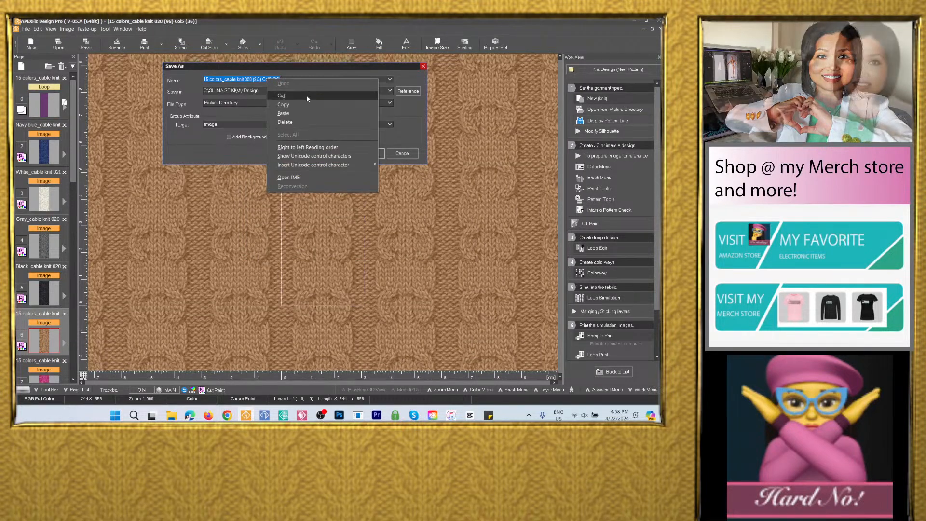
pyautogui.click(297, 114)
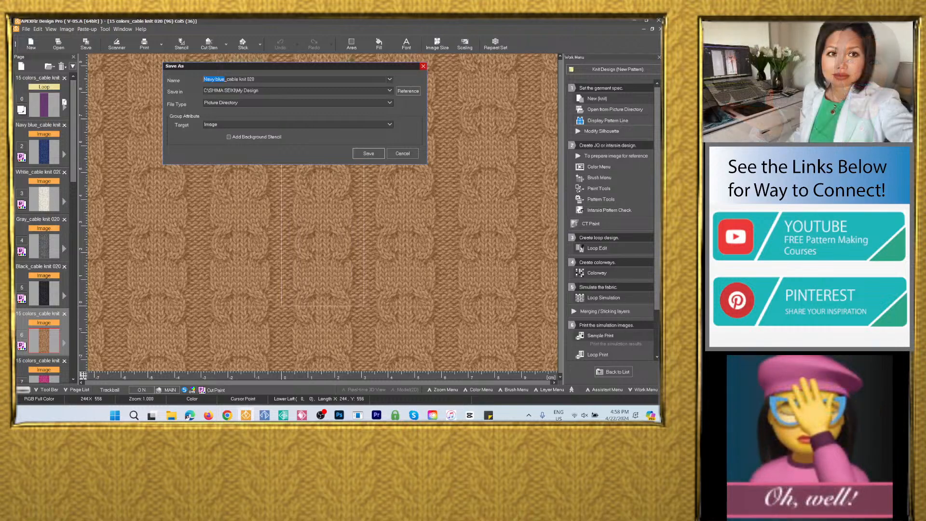
pyautogui.write('Brown')
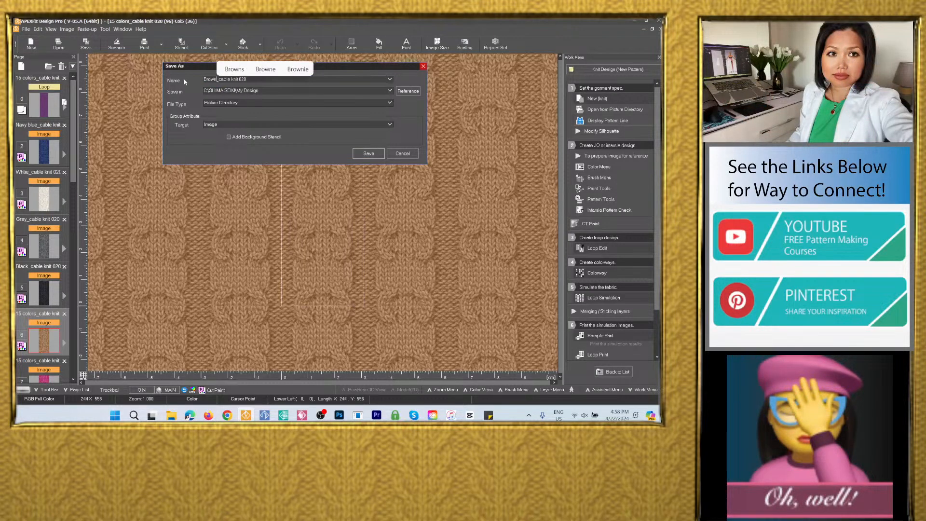
# Save the brown simulation in the 15 colors_cable knit 020 folder as an Adobe Photoshop File (*.psd)
pyautogui.click(299, 90)
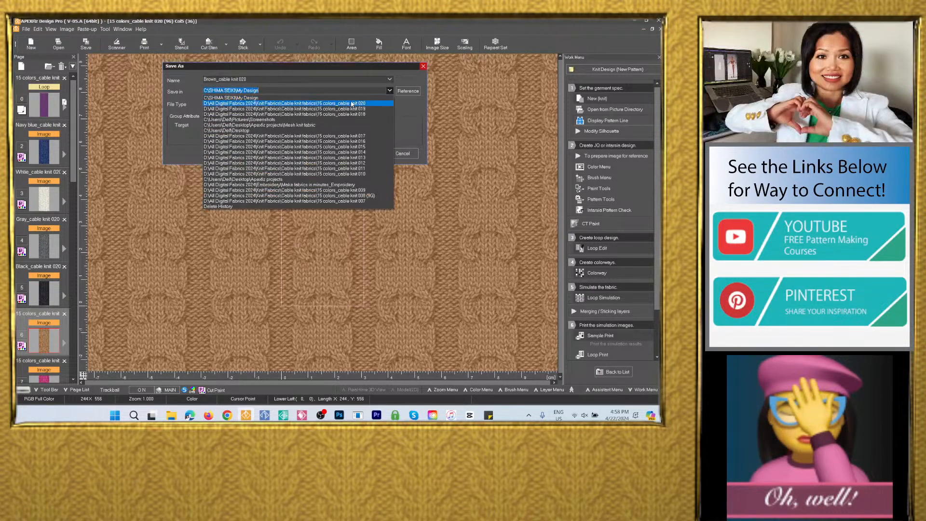
pyautogui.click(300, 104)
pyautogui.click(299, 103)
pyautogui.click(259, 139)
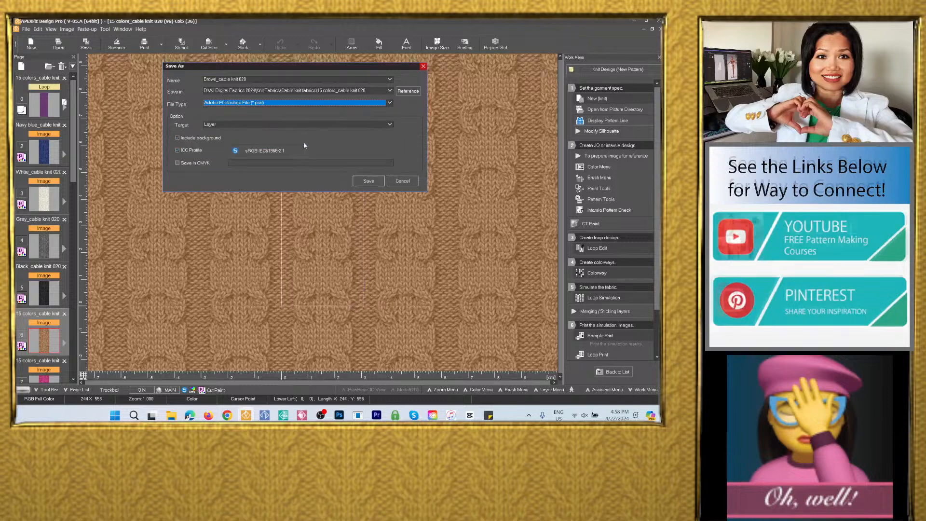
pyautogui.click(368, 180)
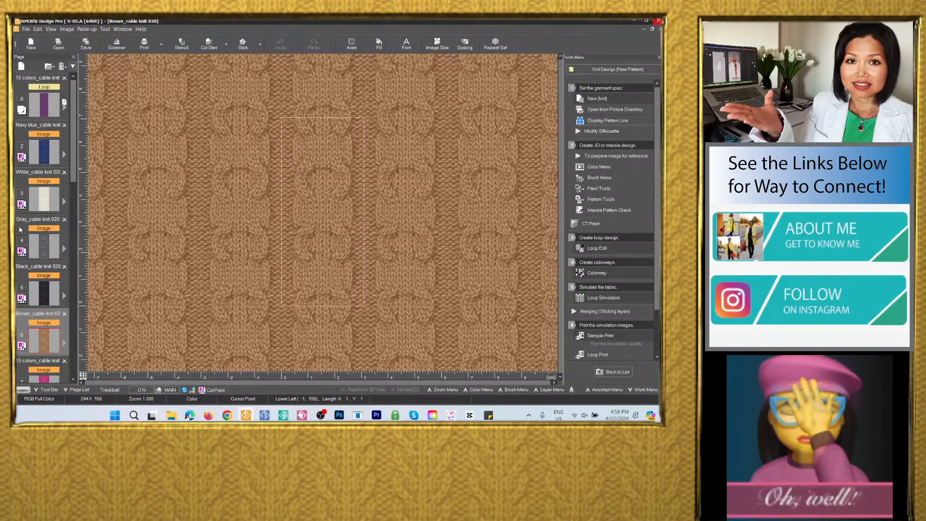
# Choose to save the pink Col.6 simulation as an Image and name the file Pink_cable knit 020
pyautogui.scroll(-5, 20, 230)
pyautogui.click(48, 212)
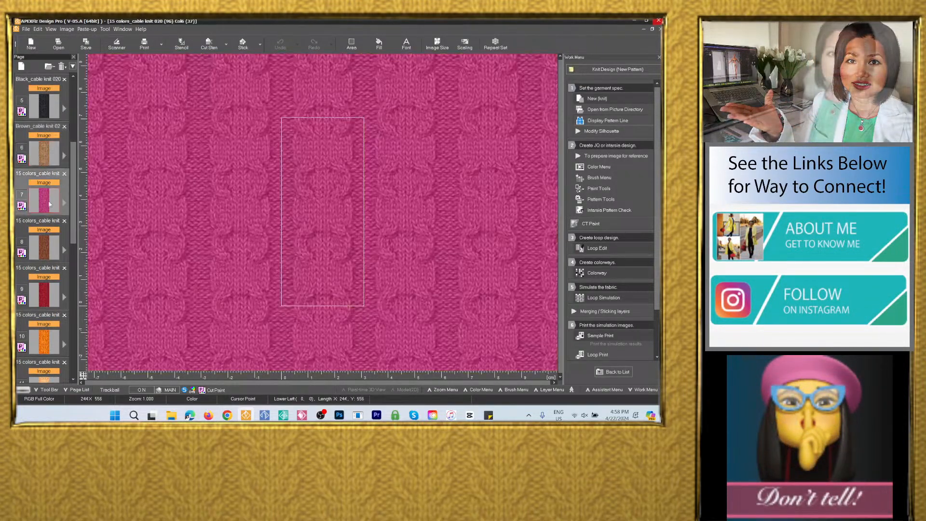
pyautogui.click(86, 43)
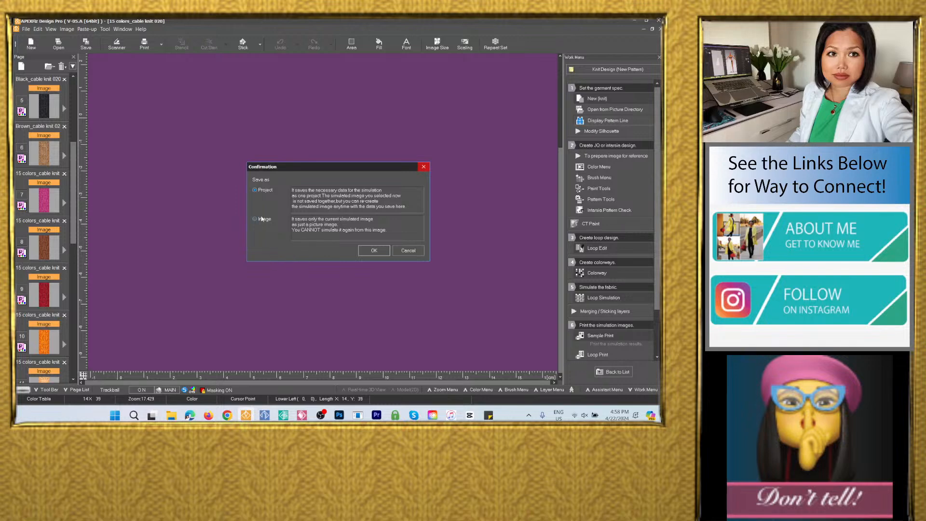
pyautogui.click(374, 250)
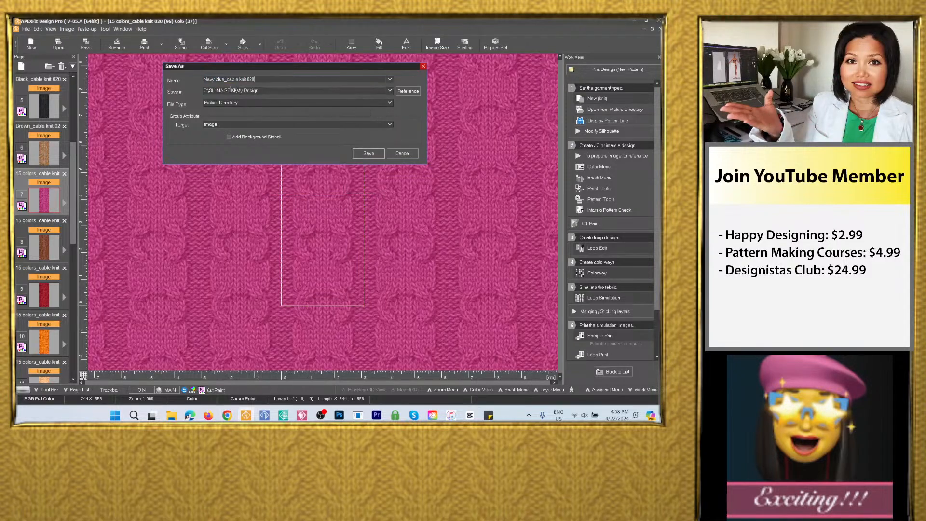
pyautogui.moveTo(226, 79); pyautogui.dragTo(203, 80)
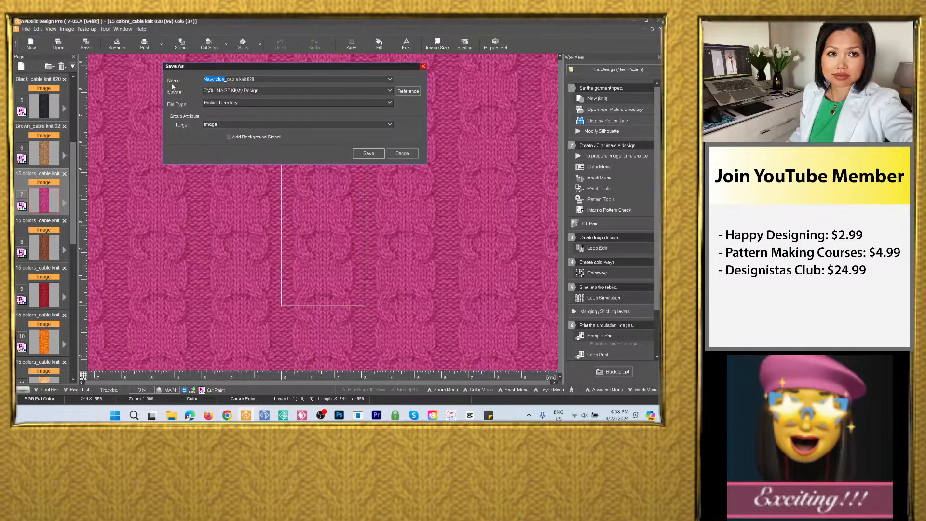
# Save the pink simulation in the 15 colors_cable knit 020 folder as an Adobe Photoshop File (*.psd)
pyautogui.click(389, 91)
pyautogui.click(354, 103)
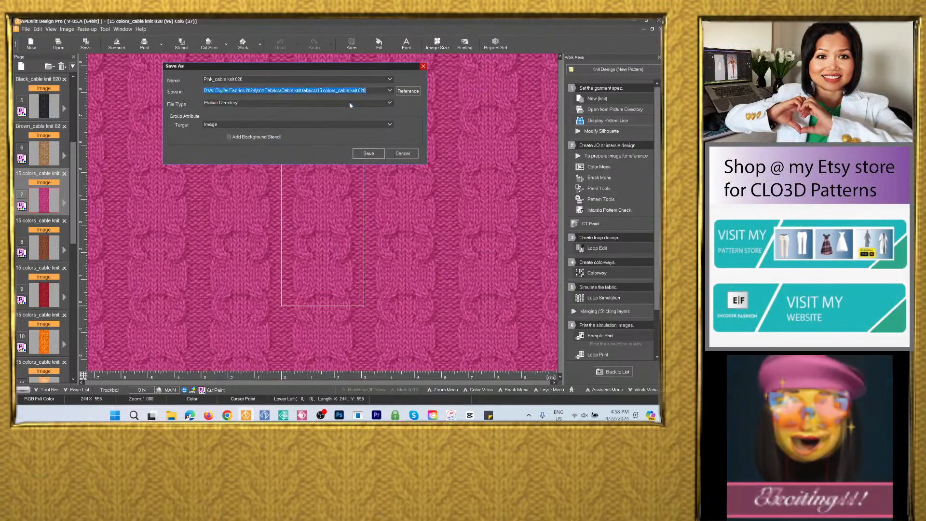
pyautogui.click(270, 103)
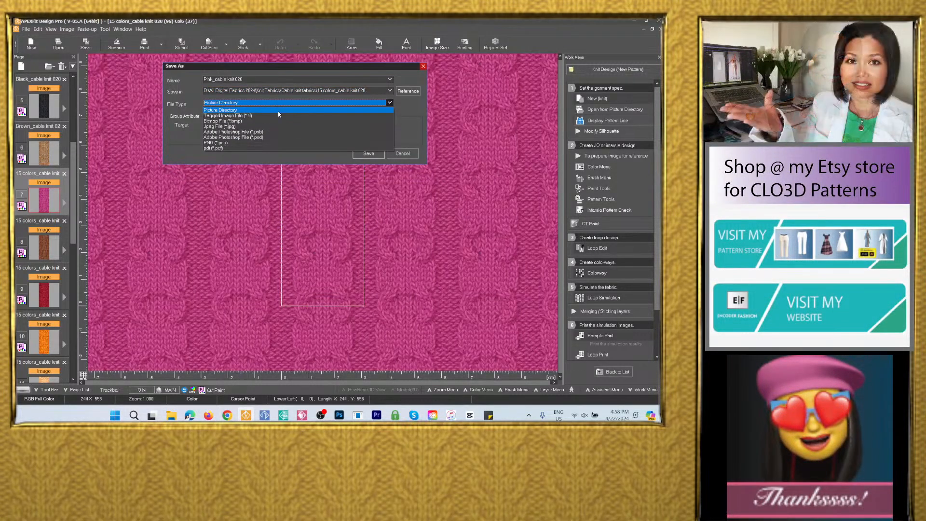
pyautogui.click(273, 138)
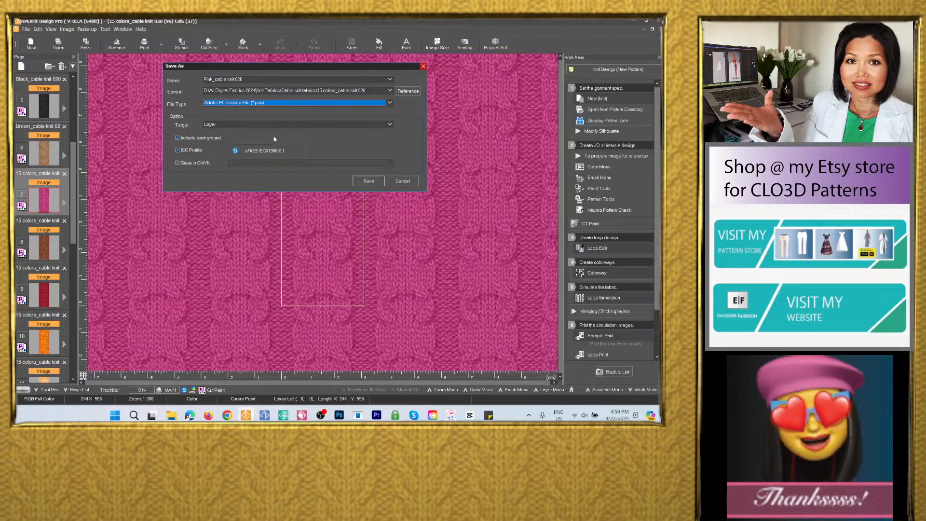
pyautogui.click(371, 183)
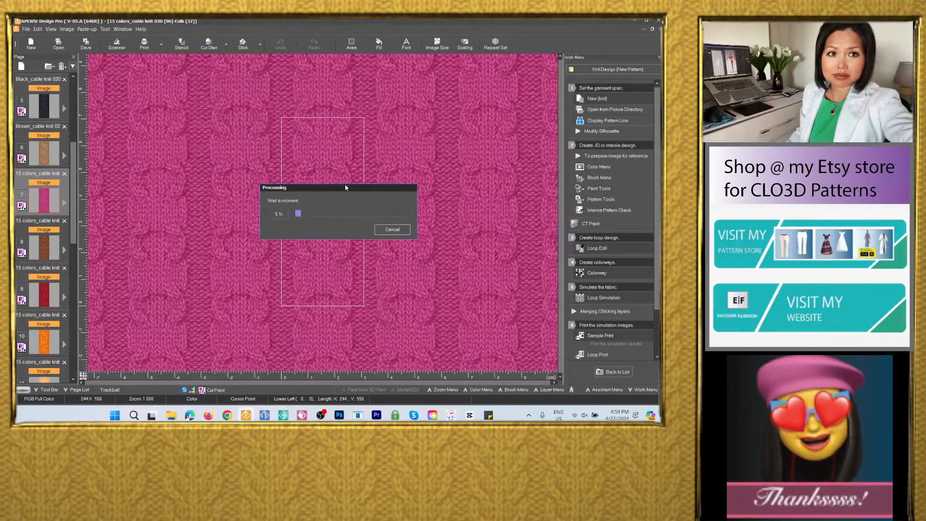
# Choose to save the dark brown Col.7 simulation as an Image and name the file Dark brown_cable knit 020
pyautogui.click(45, 249)
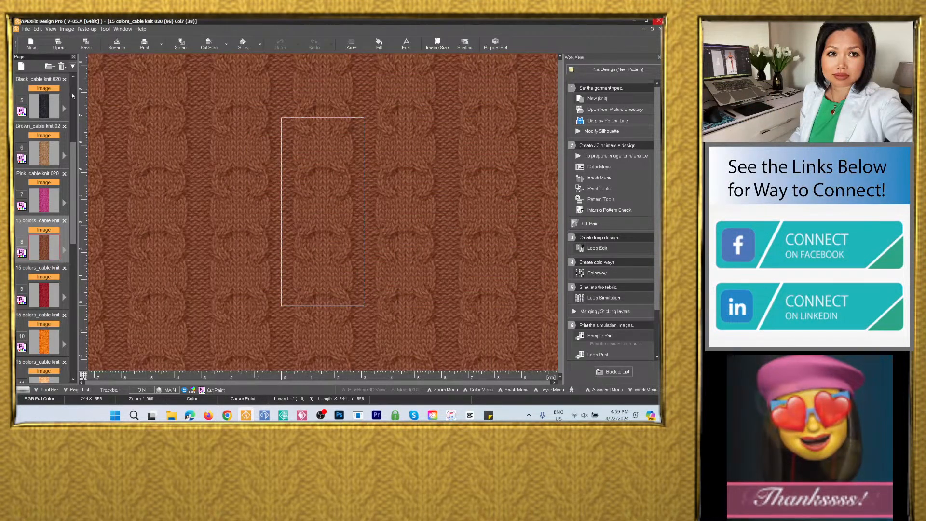
pyautogui.click(85, 44)
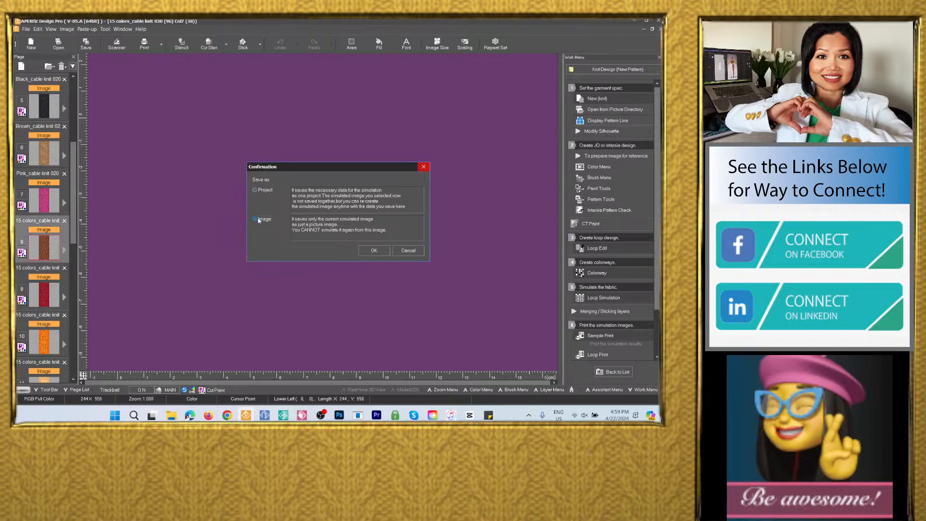
pyautogui.click(374, 251)
pyautogui.rightClick(240, 82)
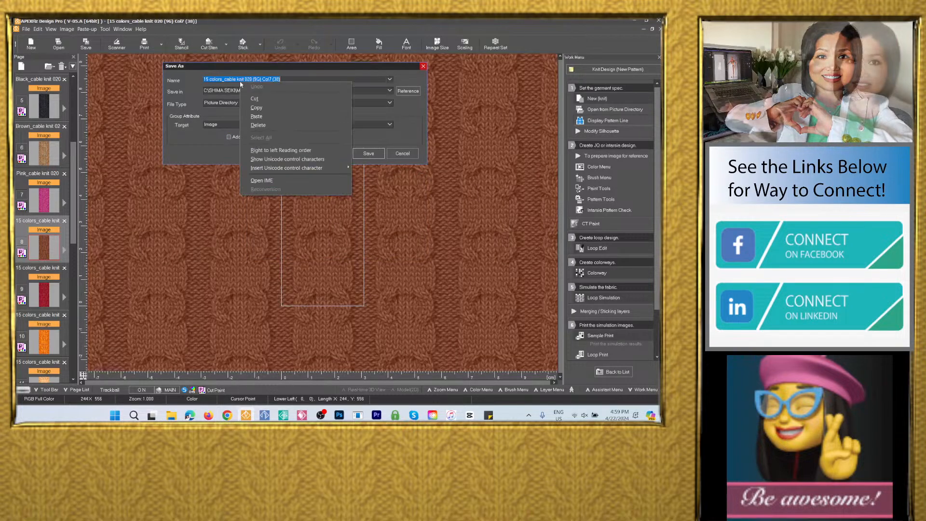
pyautogui.click(256, 116)
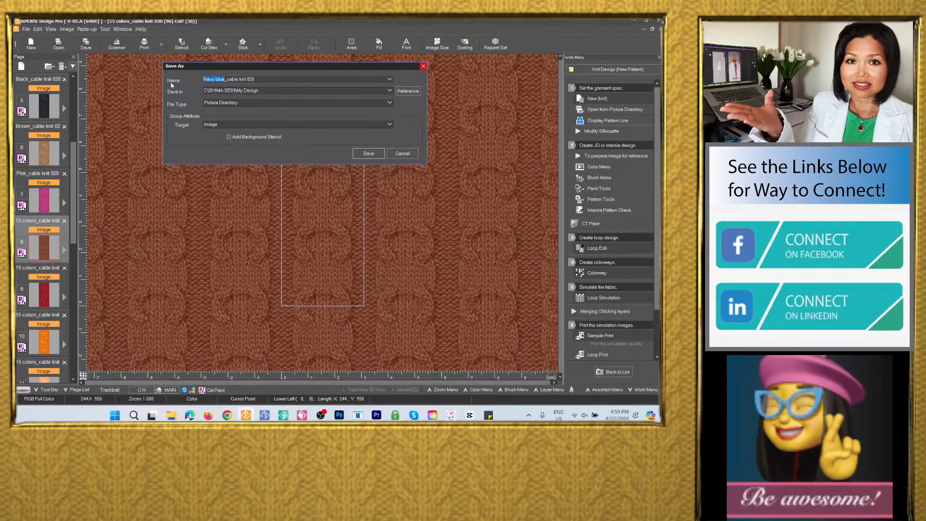
pyautogui.write('Dark')
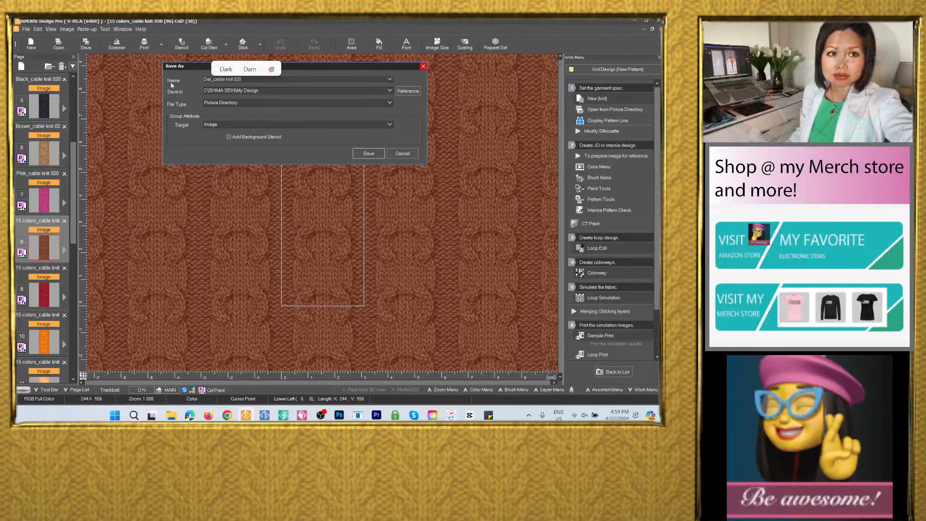
pyautogui.write(' brown')
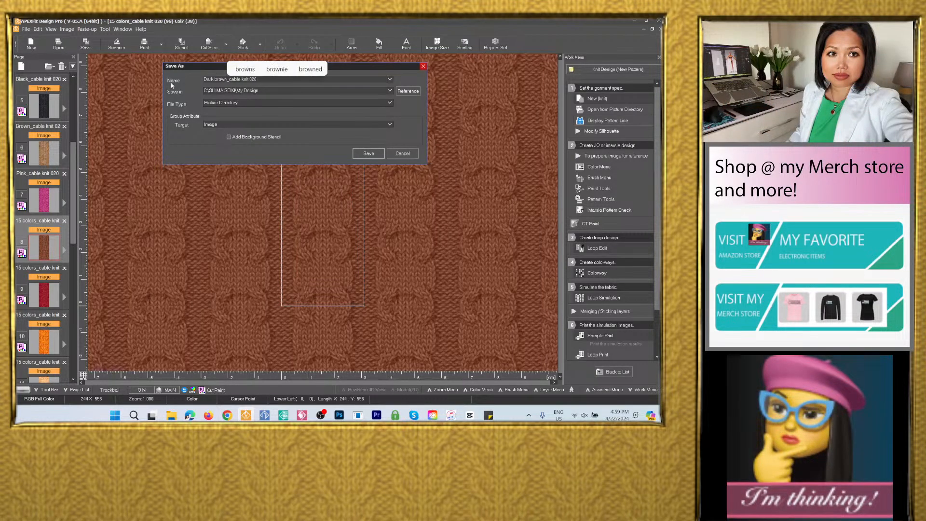
# Save the dark brown simulation in the 15 colors_cable knit 020 folder as an Adobe Photoshop File (*.psd)
pyautogui.click(322, 90)
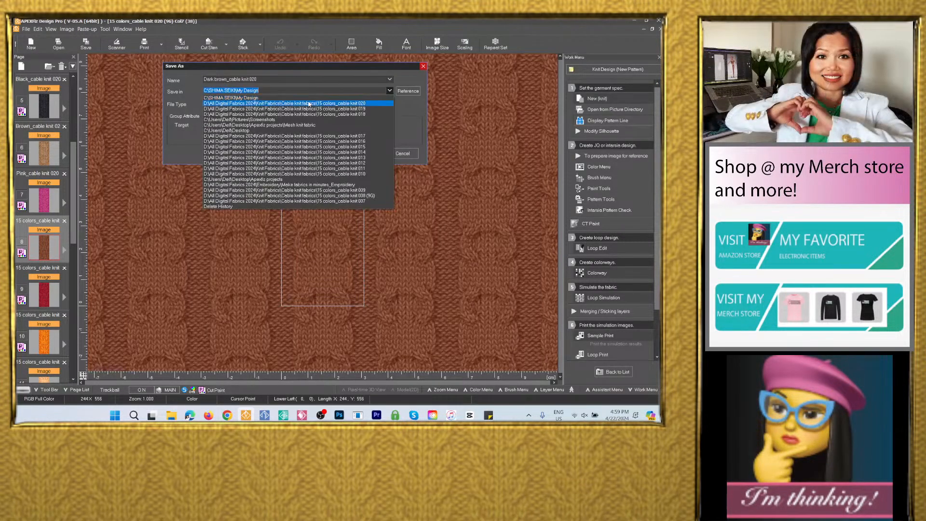
pyautogui.click(309, 103)
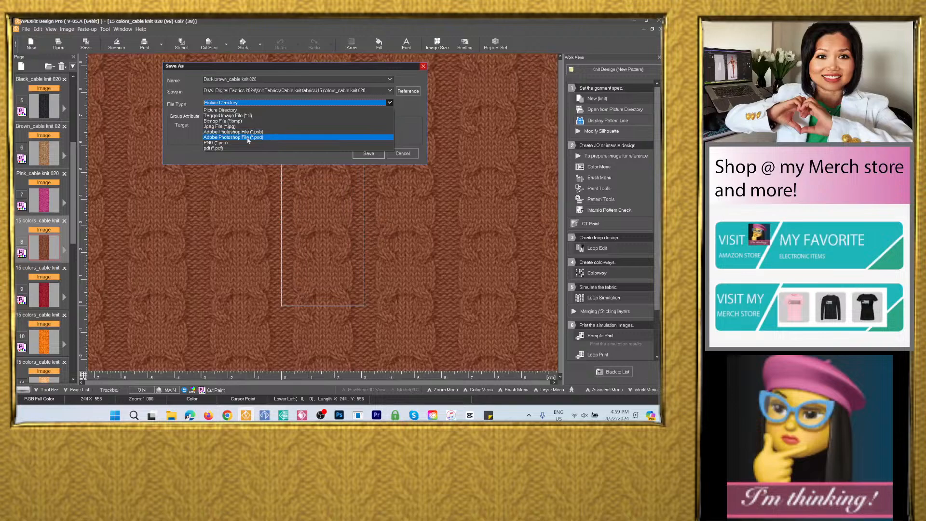
pyautogui.click(248, 139)
pyautogui.click(368, 181)
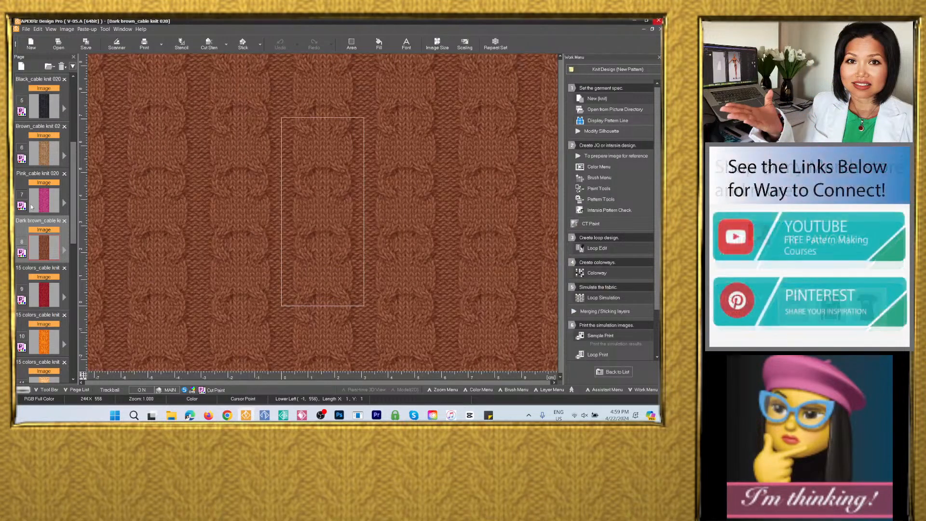
# Choose to save the red Col.8 simulation as an Image and name the file Red_cable knit 020
pyautogui.scroll(-3, 43, 203)
pyautogui.click(50, 222)
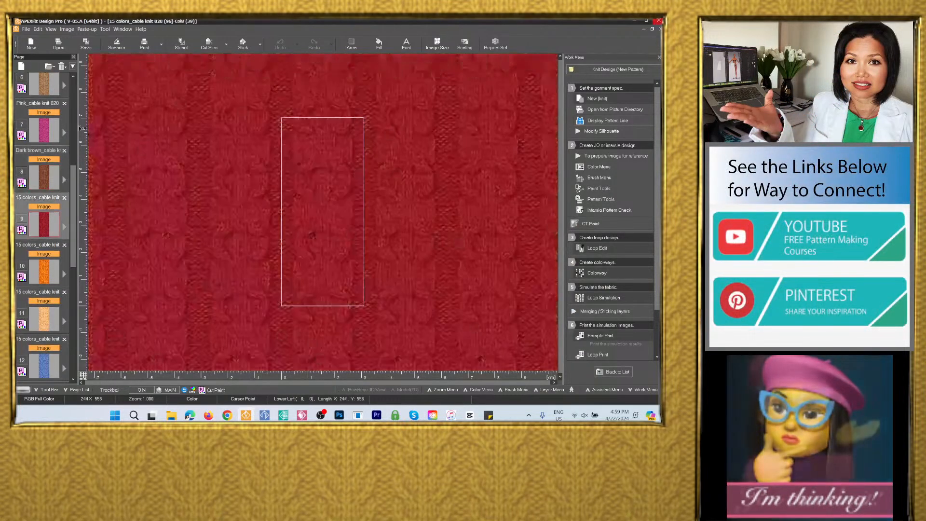
pyautogui.click(86, 43)
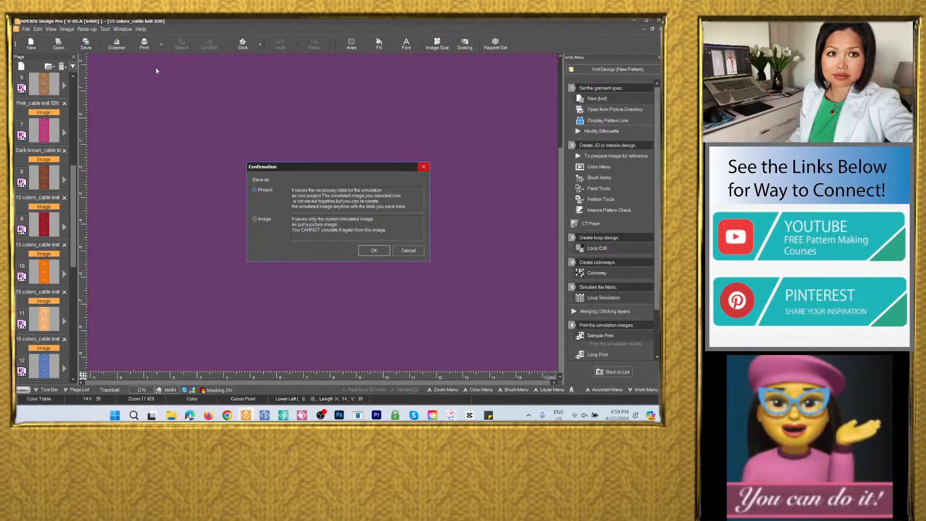
pyautogui.click(263, 218)
pyautogui.click(374, 251)
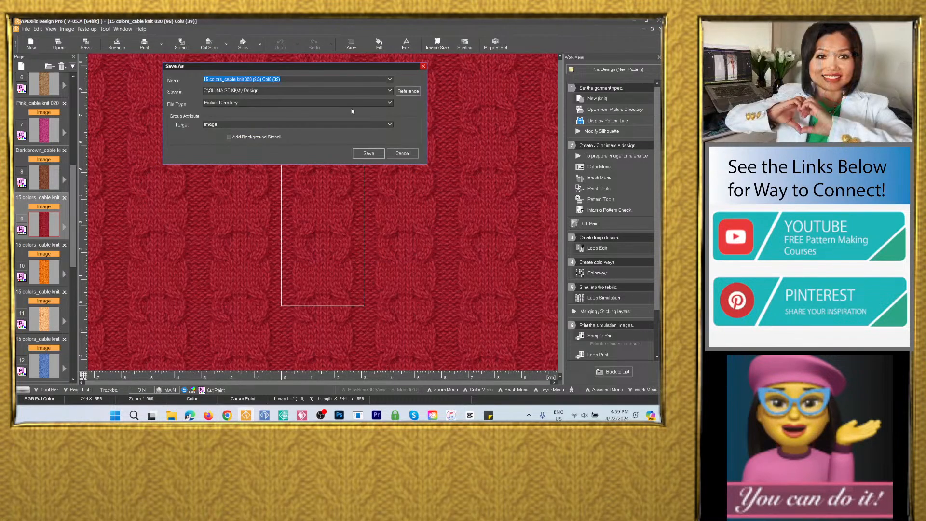
pyautogui.write('Navy blue_cable knit 020')
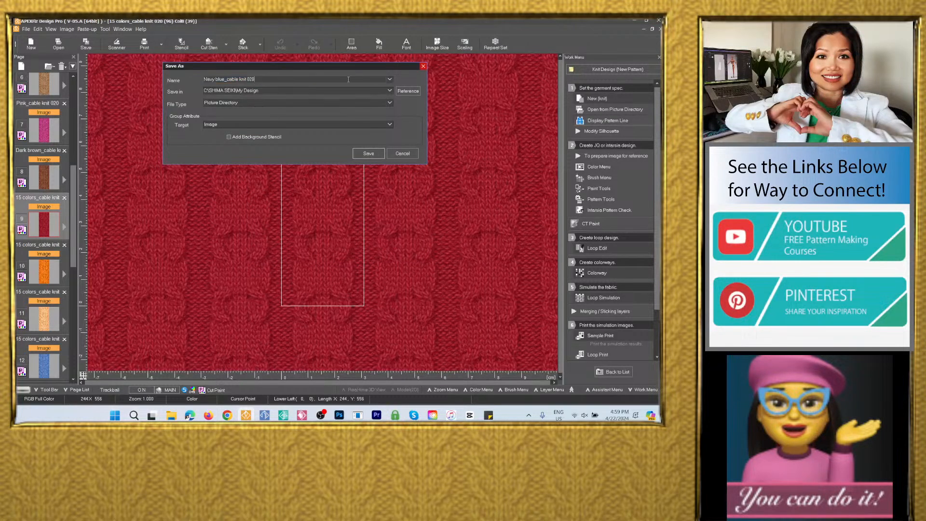
pyautogui.moveTo(224, 79); pyautogui.dragTo(188, 81)
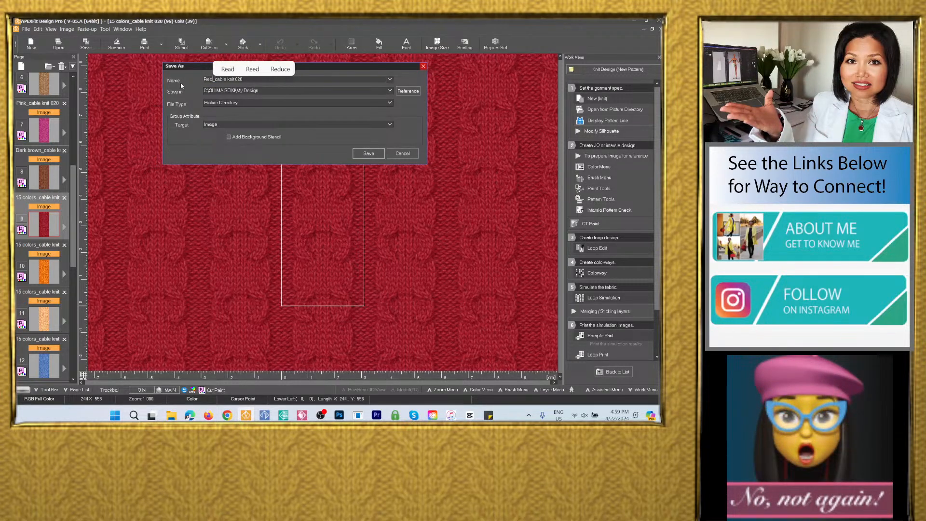
# Save the red simulation in the 15 colors_cable knit 020 folder as an Adobe Photoshop File (*.psd)
pyautogui.click(379, 91)
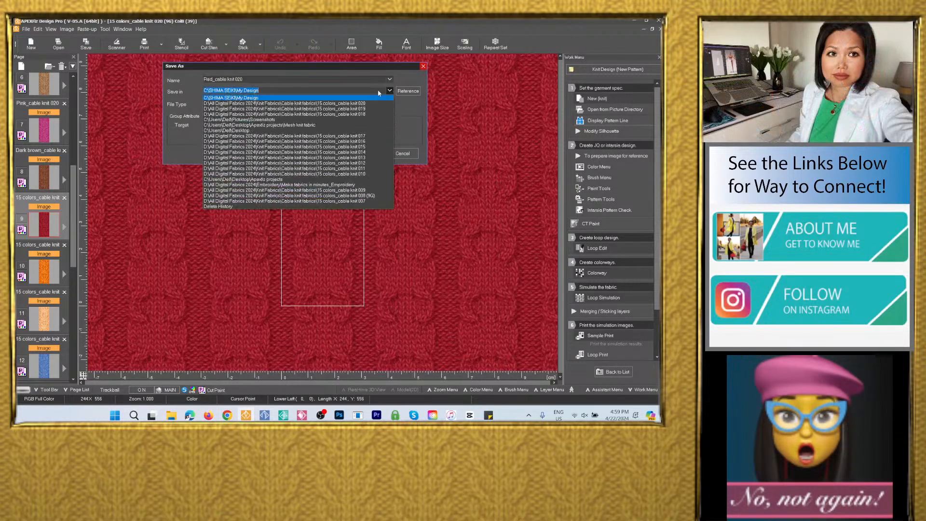
pyautogui.click(345, 104)
pyautogui.click(249, 103)
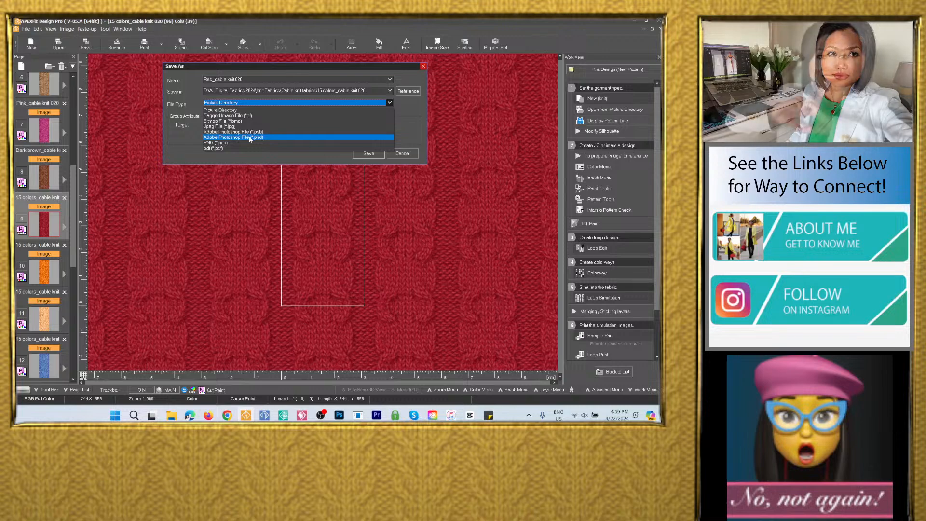
pyautogui.click(250, 138)
pyautogui.click(365, 181)
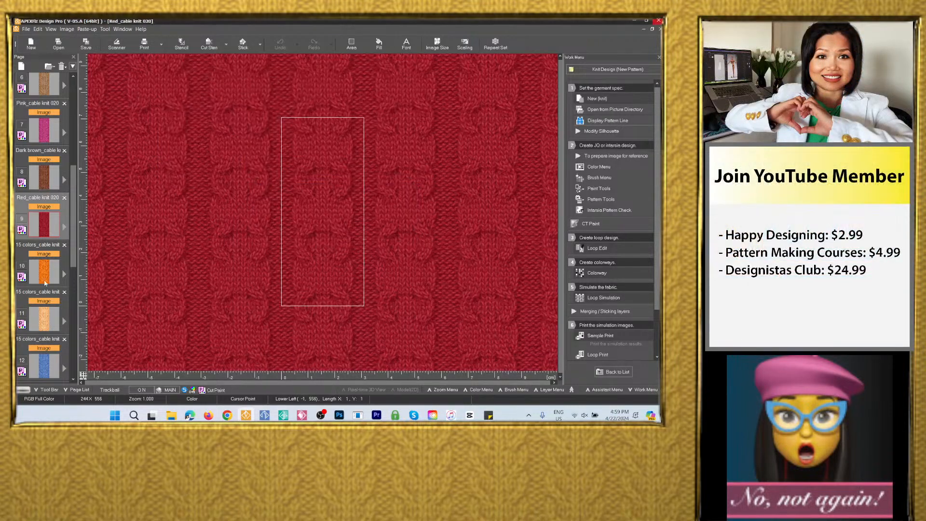
# Choose to save the orange Col.9 simulation as an Image and name the file Orange_cable knit 020
pyautogui.click(55, 242)
pyautogui.click(86, 47)
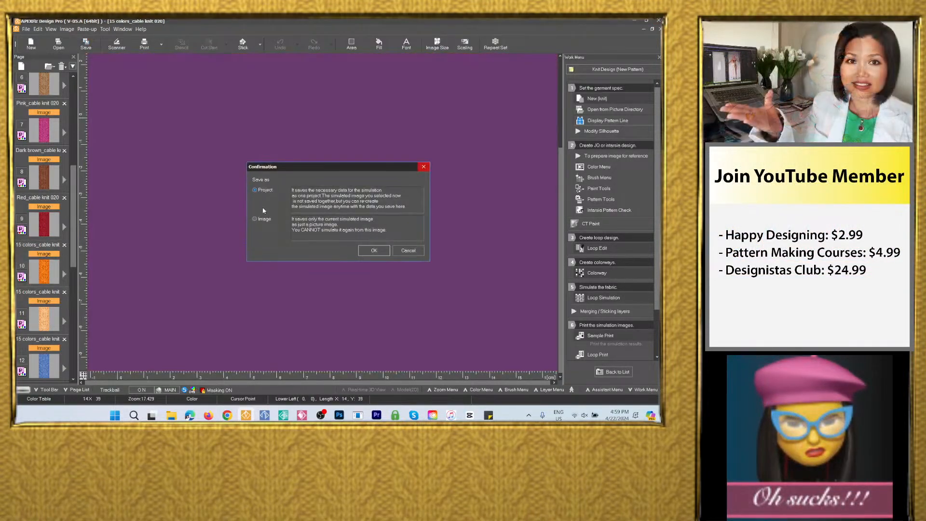
pyautogui.click(255, 219)
pyautogui.click(371, 250)
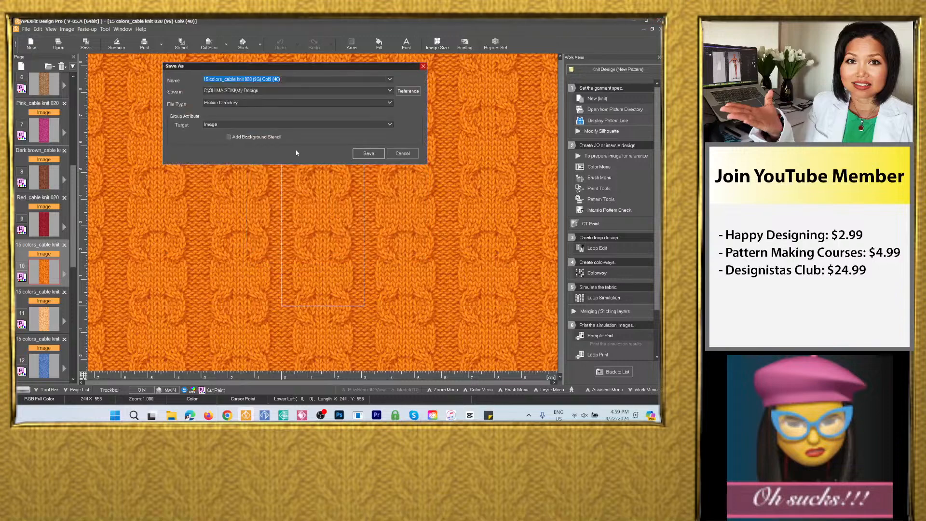
pyautogui.rightClick(275, 82)
pyautogui.click(273, 106)
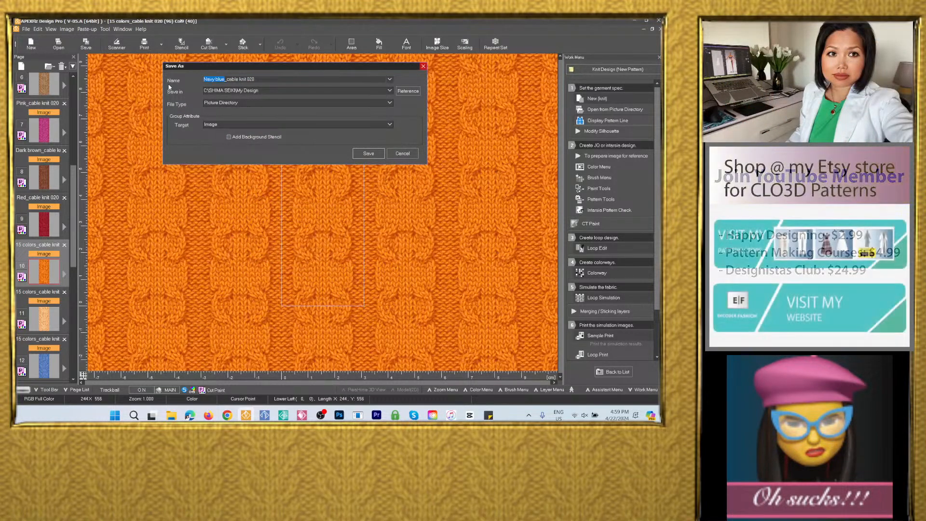
pyautogui.write('Orang')
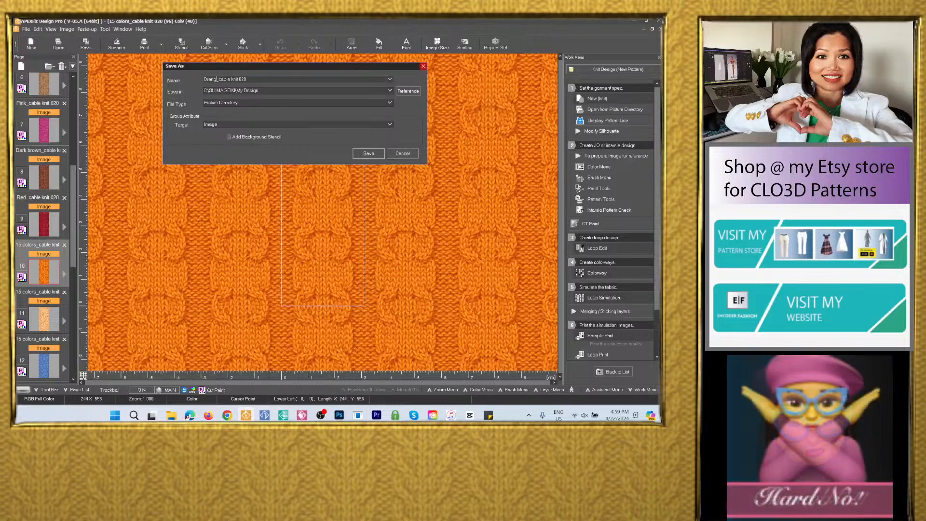
pyautogui.write('e')
# Save the orange simulation in the 15 colors_cable knit 020 folder as an Adobe Photoshop File (*.psd)
pyautogui.click(389, 91)
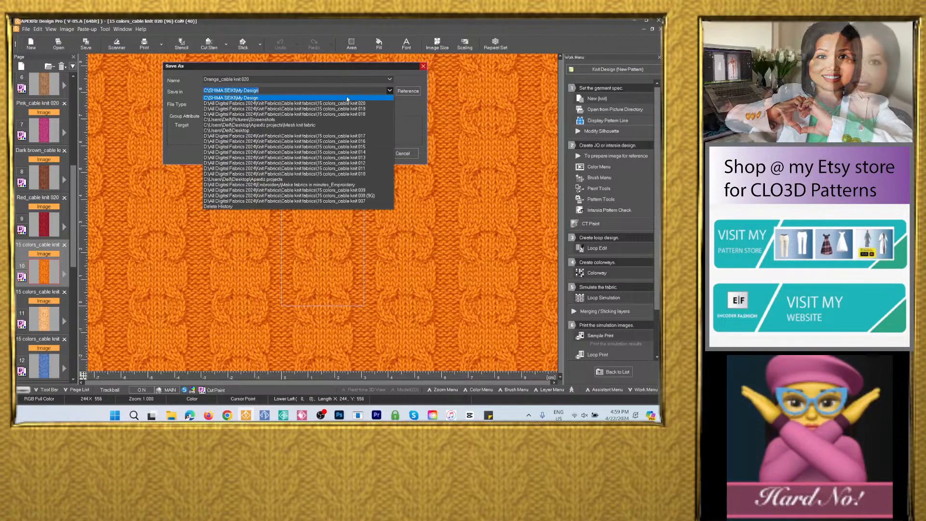
pyautogui.click(262, 95)
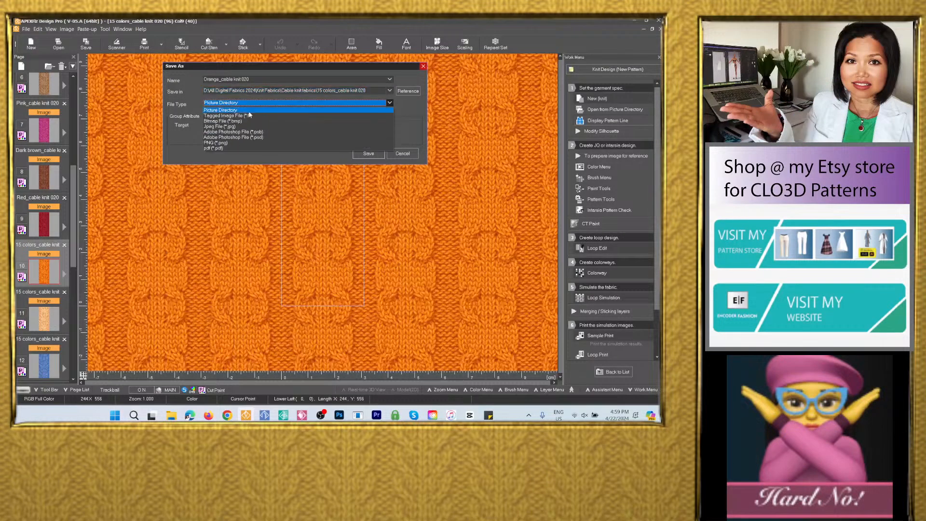
pyautogui.click(252, 137)
pyautogui.click(368, 182)
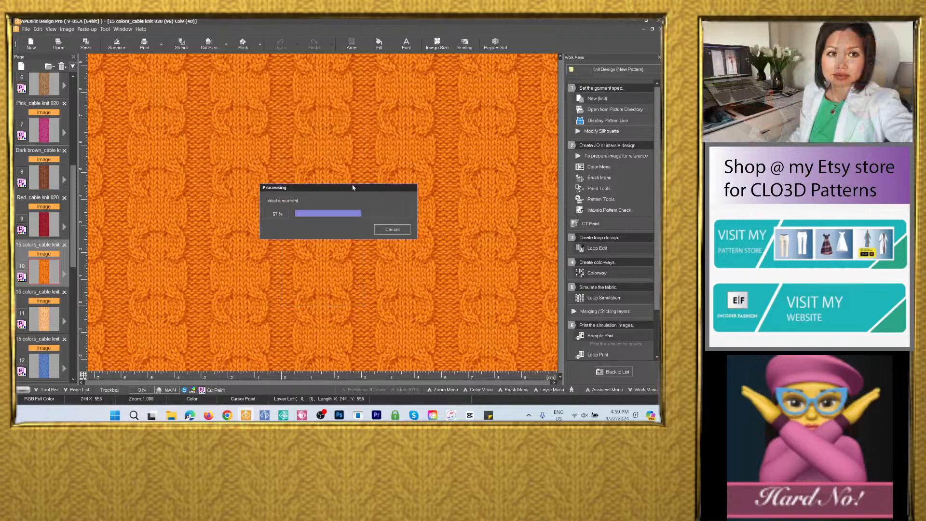
# Choose to save the cream Col.10 simulation as an Image and name the file Cream_cable knit 020
pyautogui.click(45, 314)
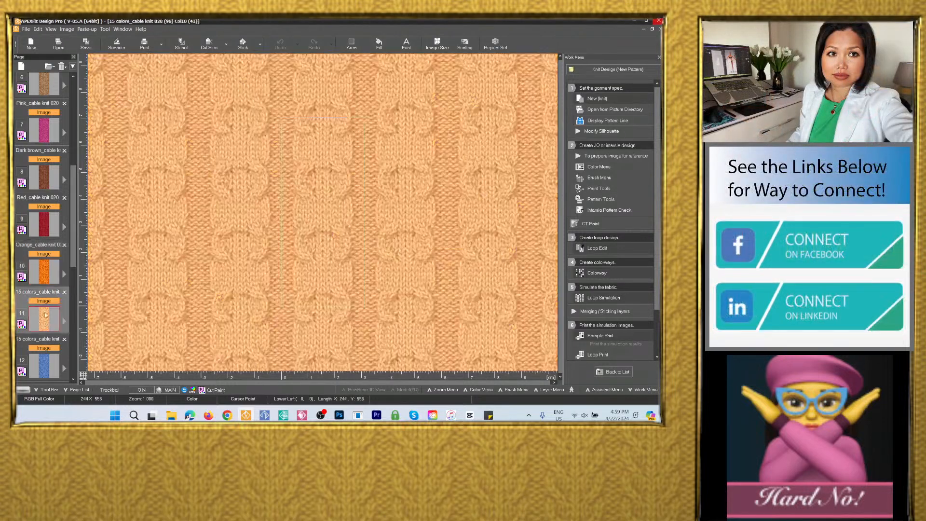
pyautogui.click(87, 43)
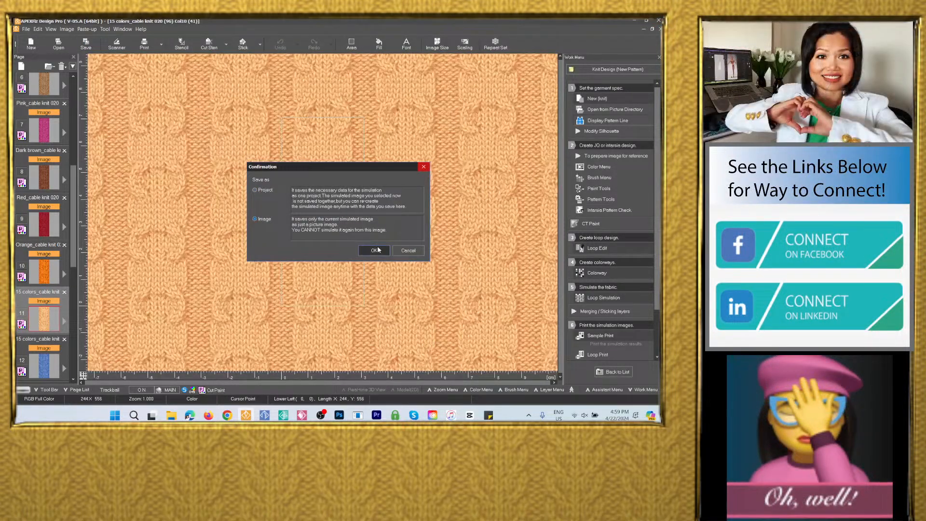
pyautogui.click(374, 250)
pyautogui.rightClick(286, 82)
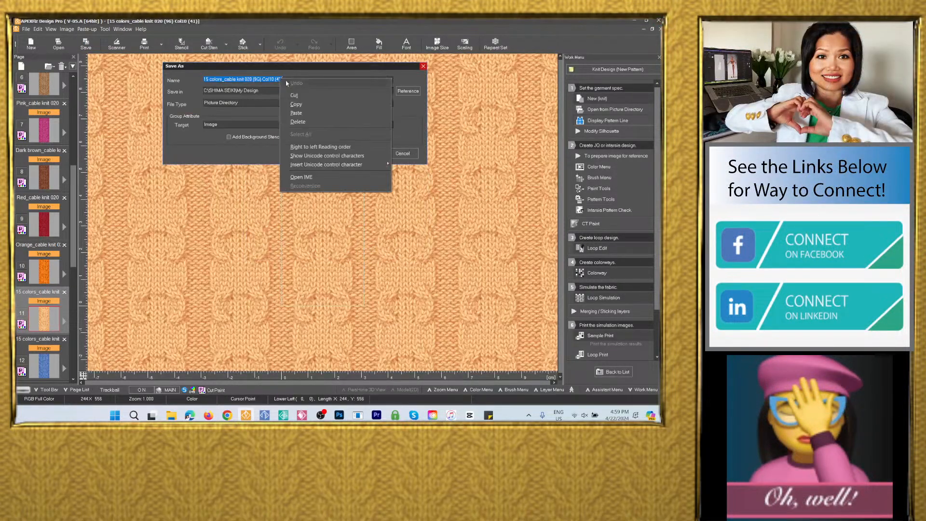
pyautogui.click(296, 113)
pyautogui.moveTo(203, 79); pyautogui.dragTo(224, 79)
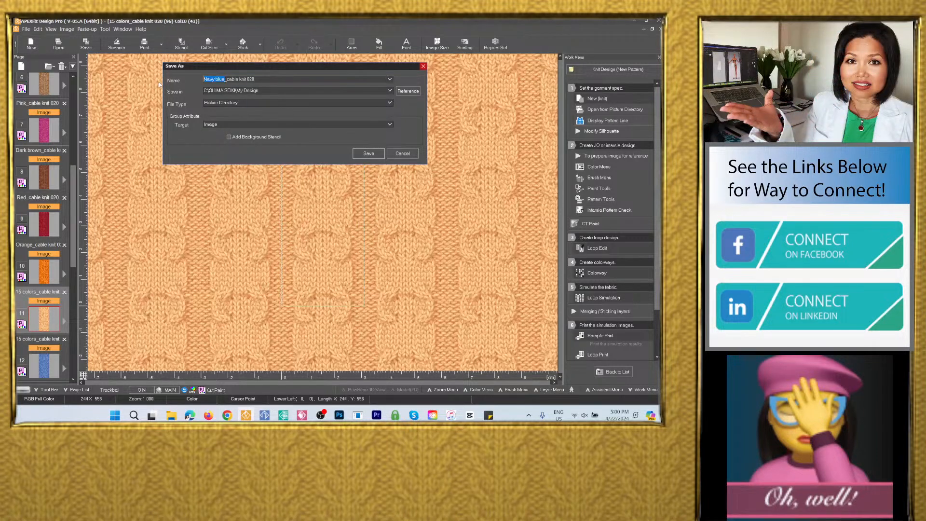
pyautogui.write('Co')
pyautogui.press('BackSpace')
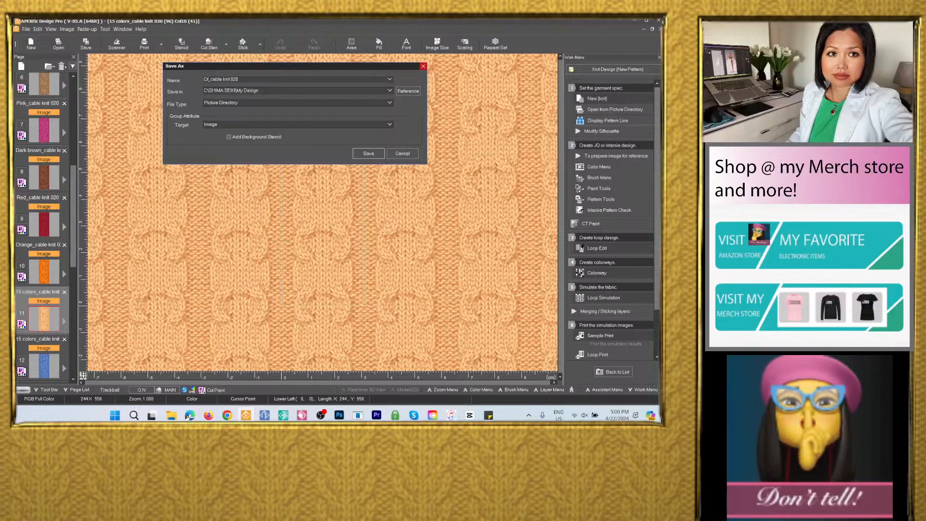
# Save the cream simulation in the 15 colors_cable knit 020 folder as an Adobe Photoshop File (*.psd)
pyautogui.click(390, 91)
pyautogui.click(358, 104)
pyautogui.click(296, 103)
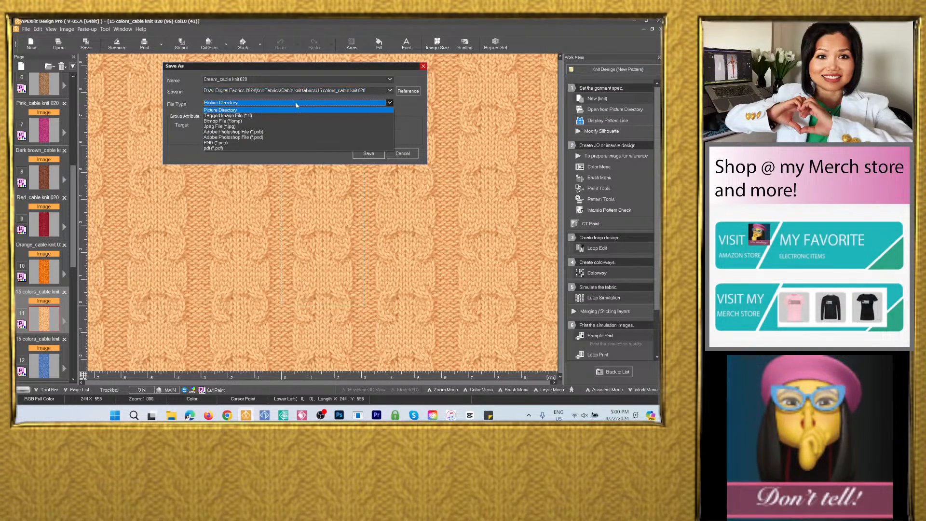
pyautogui.click(267, 138)
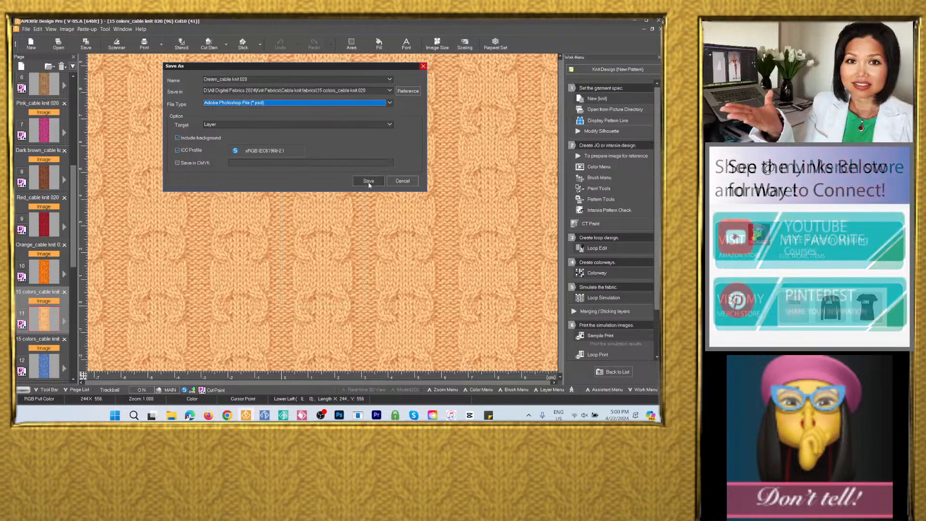
pyautogui.click(369, 154)
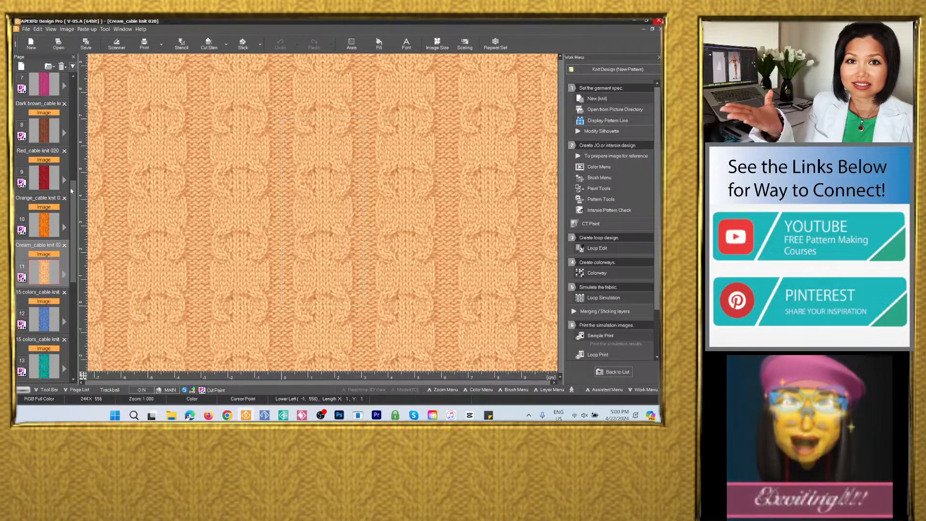
# Choose to save the blue Col.11 simulation as an Image and name the file Blue_cable knit 020
pyautogui.scroll(-2, 48, 274)
pyautogui.click(49, 273)
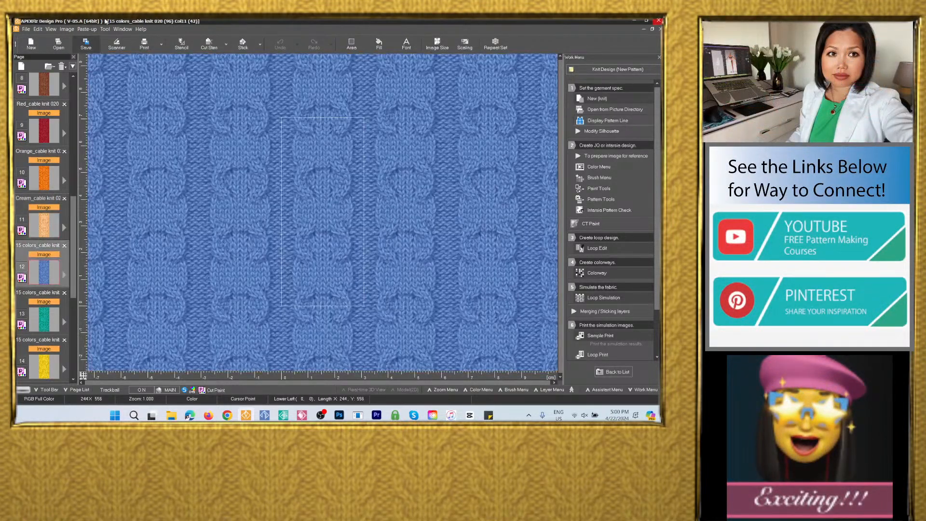
pyautogui.click(86, 44)
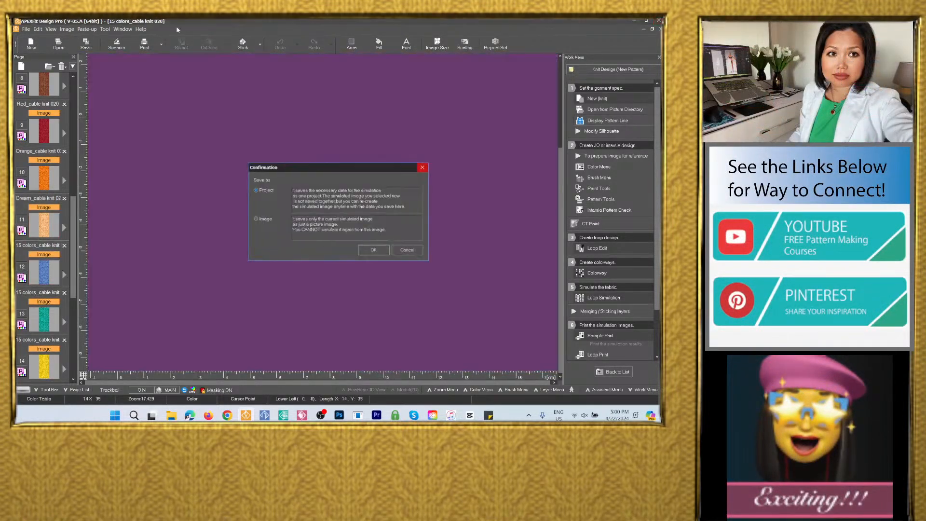
pyautogui.click(264, 219)
pyautogui.click(374, 250)
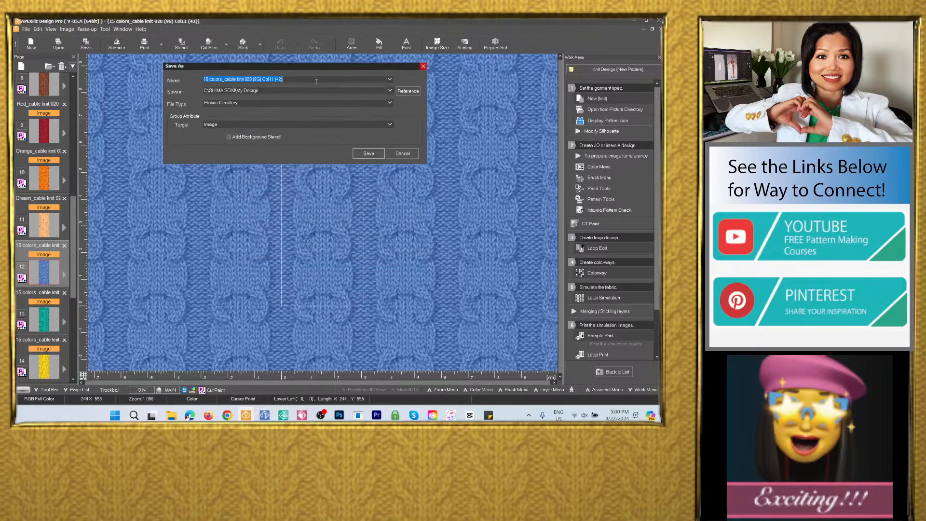
pyautogui.rightClick(259, 80)
pyautogui.click(282, 113)
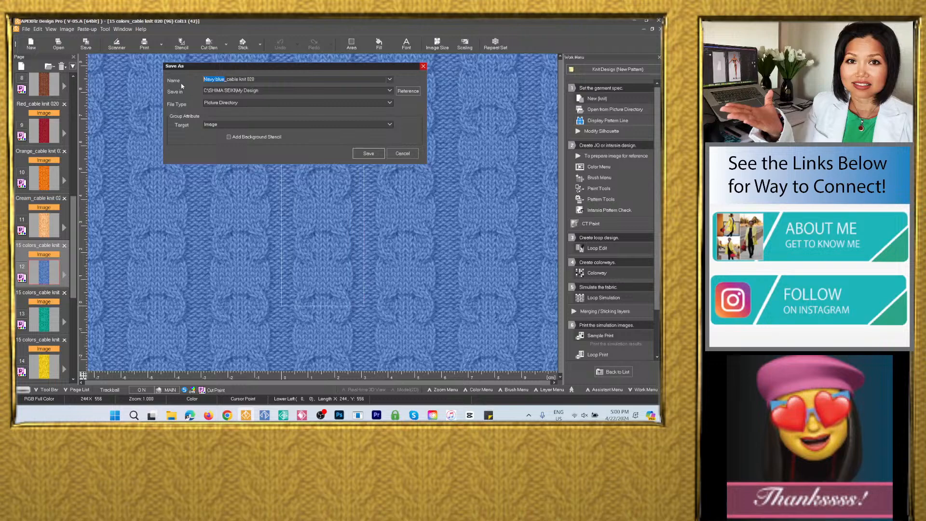
pyautogui.press('BackSpace')
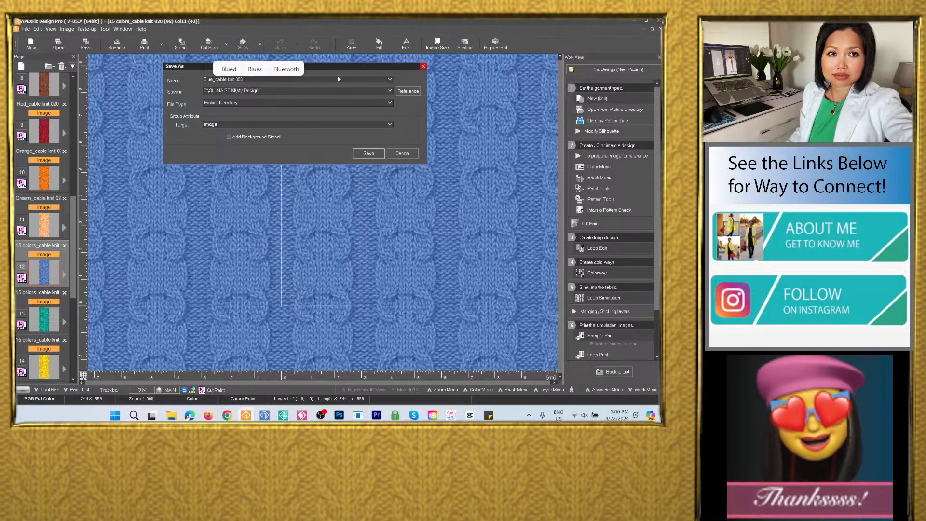
# Save the blue simulation in the 15 colors_cable knit 020 folder as an Adobe Photoshop File (*.psd)
pyautogui.click(389, 90)
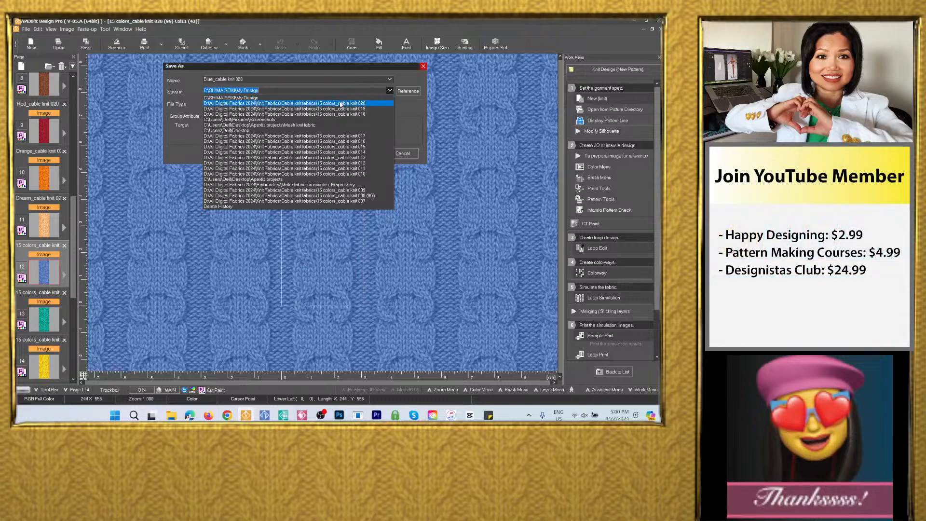
pyautogui.click(341, 104)
pyautogui.click(340, 103)
pyautogui.click(247, 138)
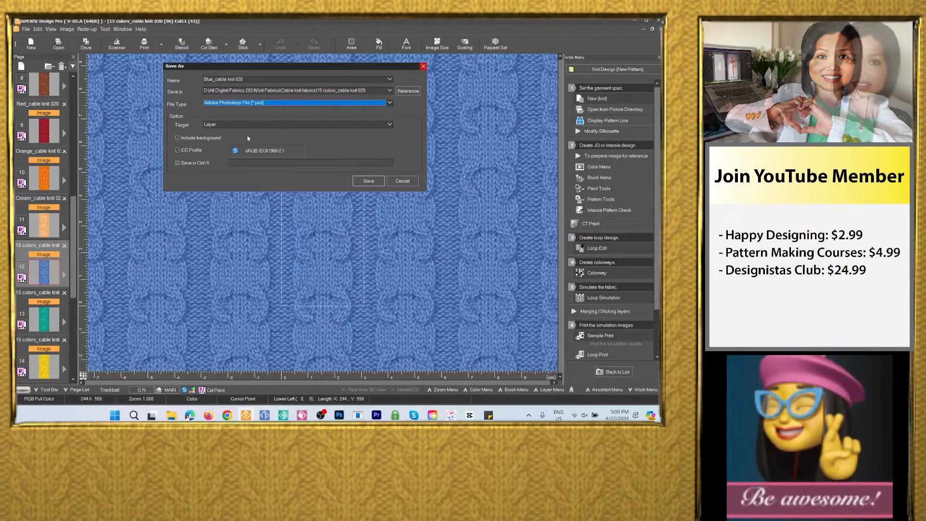
pyautogui.click(368, 181)
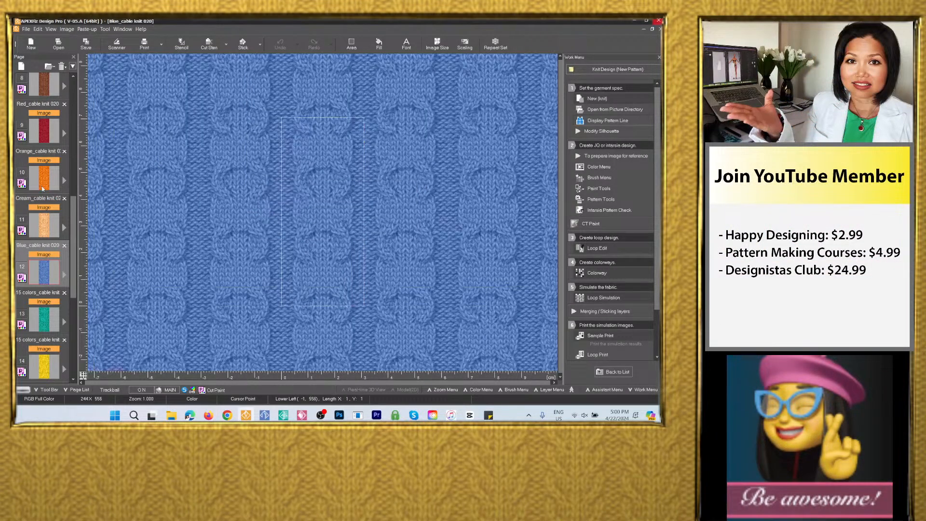
# Choose to save the turquoise Col.12 simulation as an Image and name the file Turquoise_cable knit 020
pyautogui.click(44, 236)
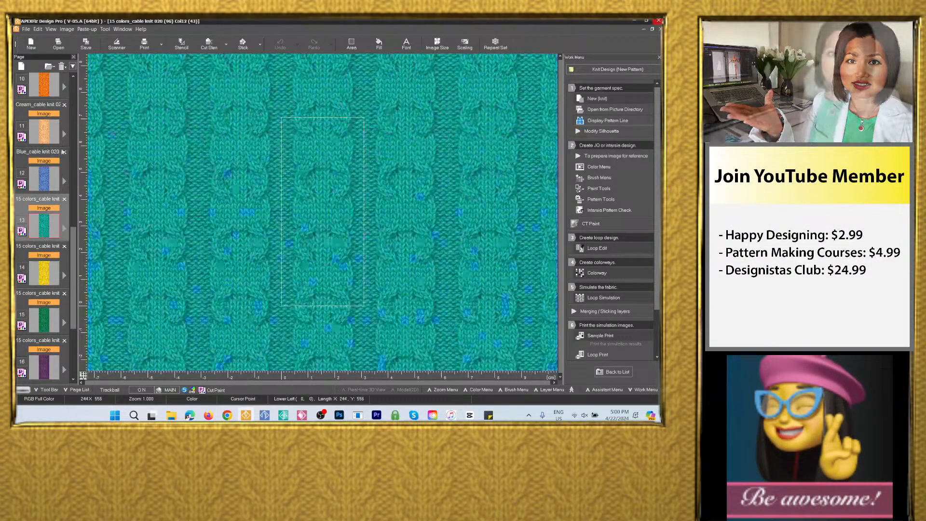
pyautogui.click(85, 43)
pyautogui.click(254, 219)
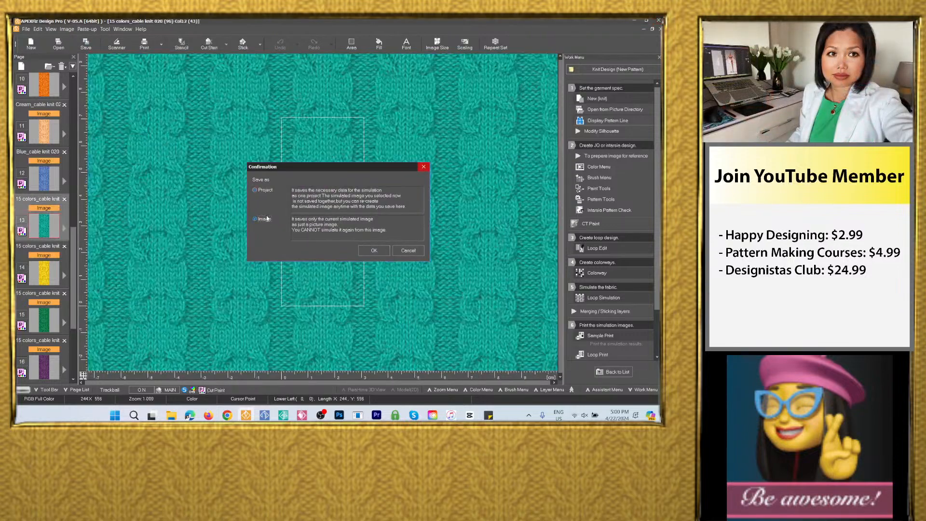
pyautogui.click(374, 251)
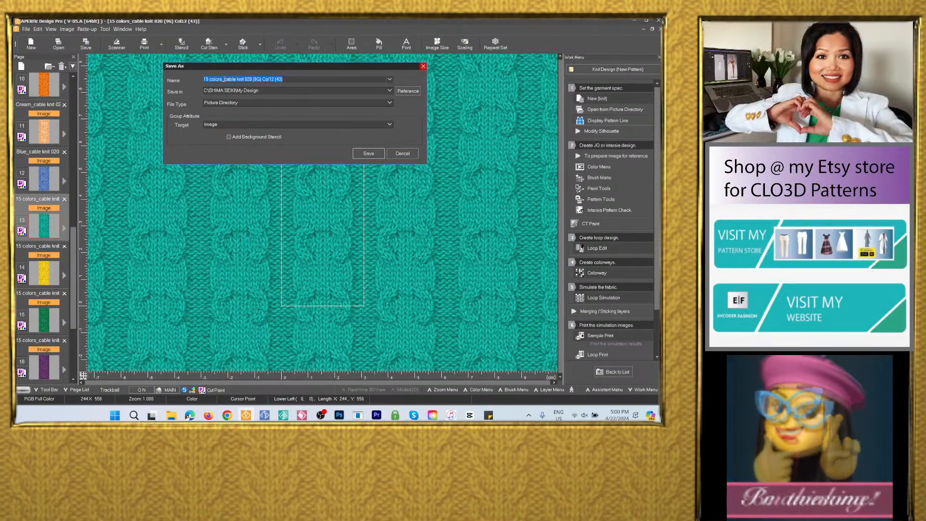
pyautogui.rightClick(224, 80)
pyautogui.click(264, 115)
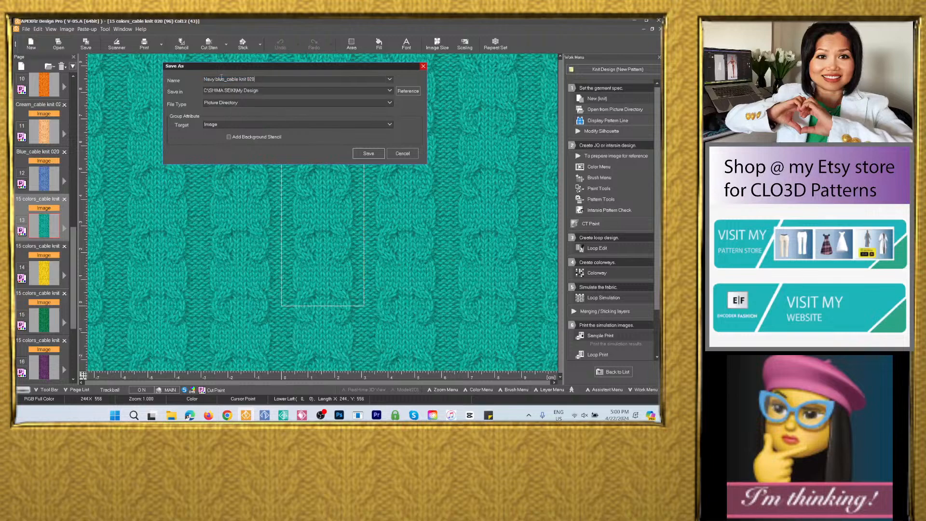
pyautogui.moveTo(225, 79); pyautogui.dragTo(194, 81)
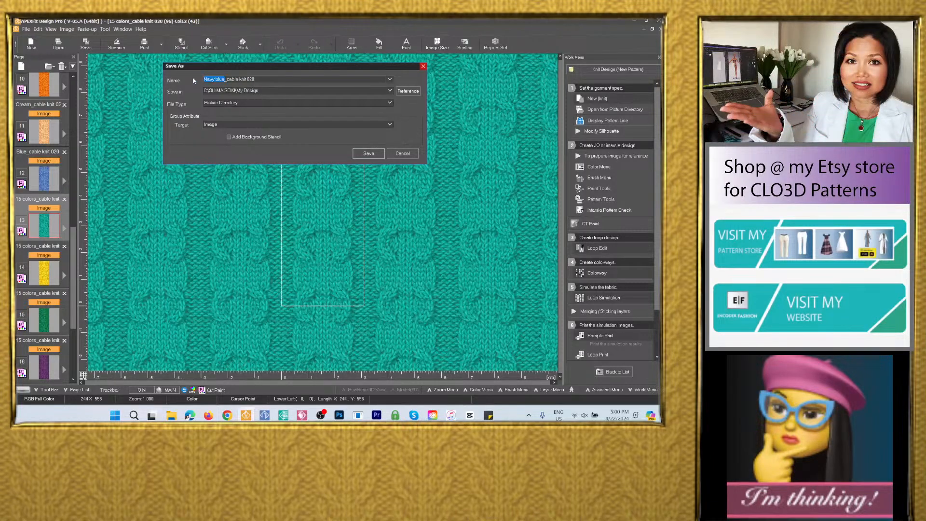
pyautogui.write('Turquoise')
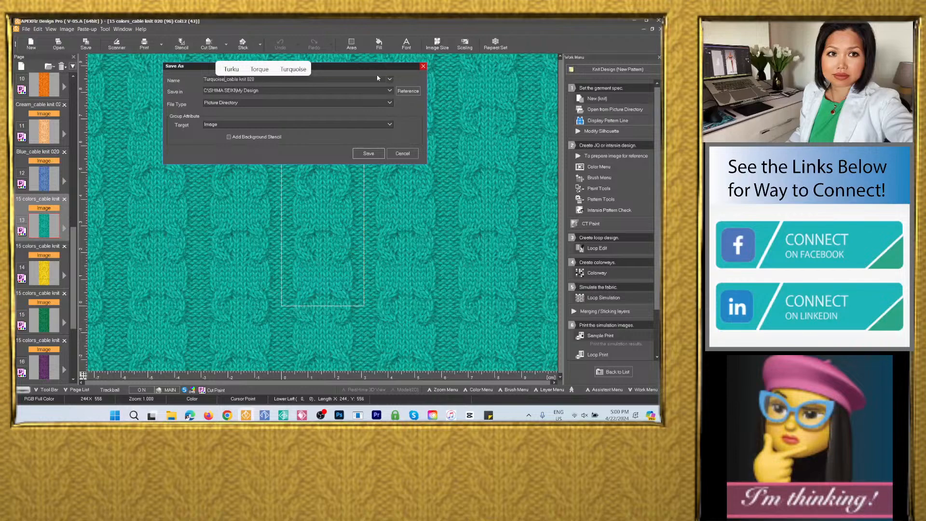
# Save the turquoise simulation in the 15 colors_cable knit 020 folder as an Adobe Photoshop File (*.psd)
pyautogui.click(376, 90)
pyautogui.click(372, 97)
pyautogui.click(281, 103)
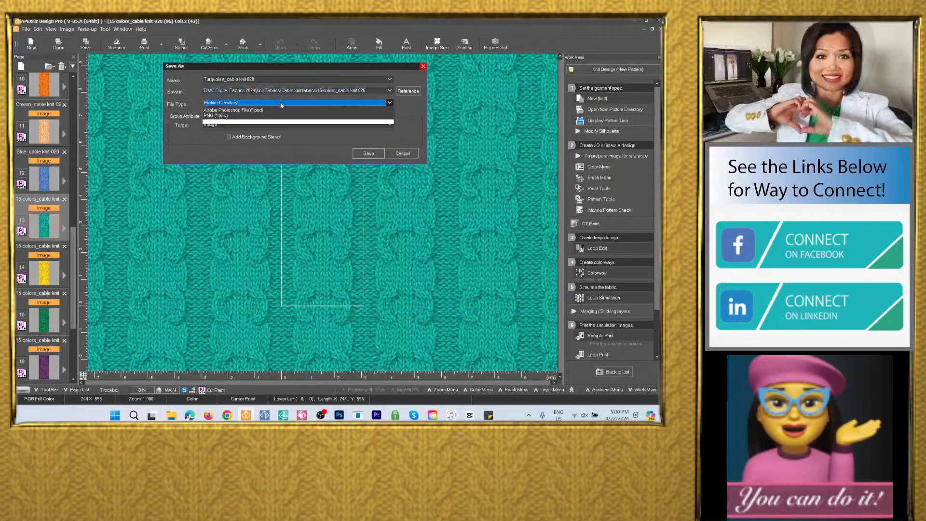
pyautogui.click(284, 110)
pyautogui.click(369, 181)
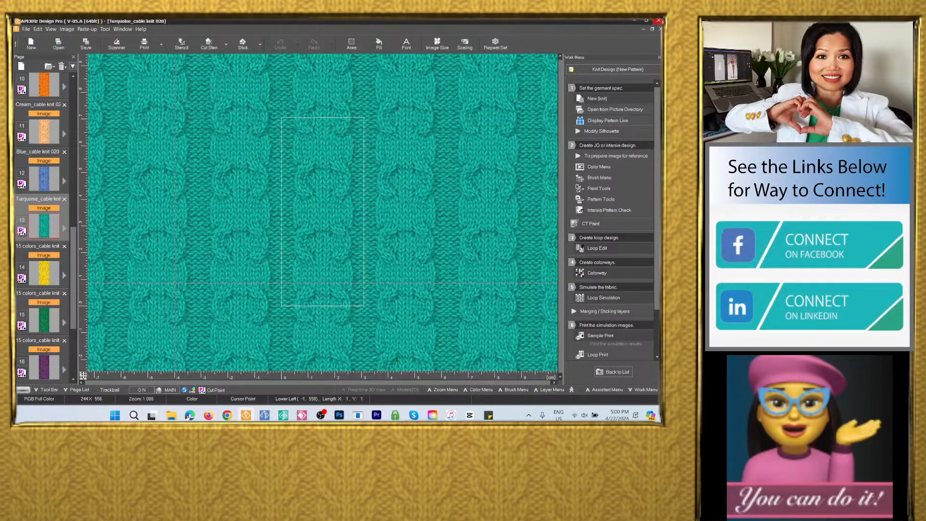
# Choose to save the yellow Col.13 simulation as an Image and name the file Yellow_cable knit 020
pyautogui.click(85, 43)
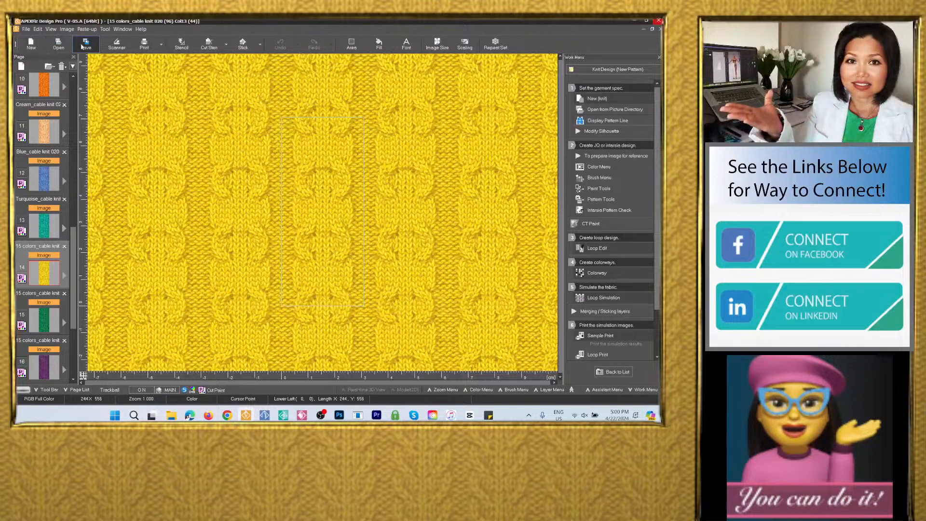
pyautogui.click(264, 220)
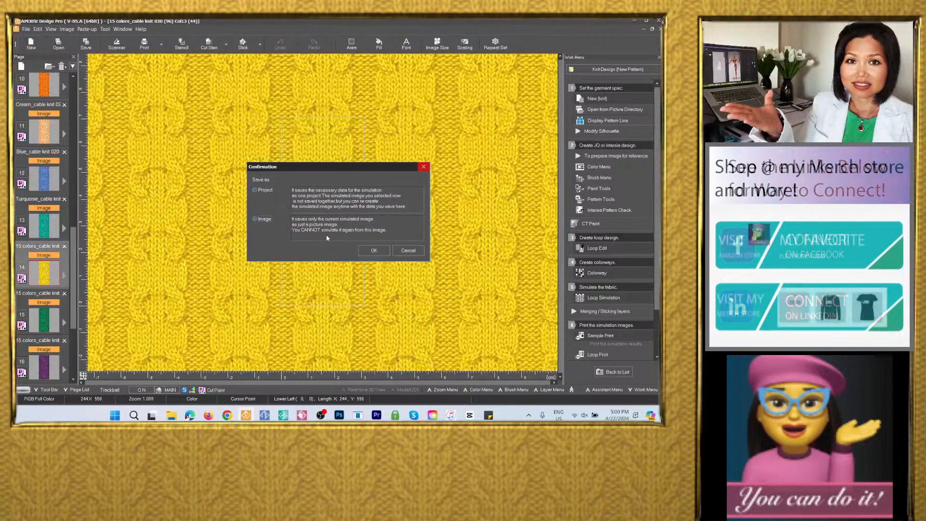
pyautogui.click(374, 250)
pyautogui.rightClick(265, 81)
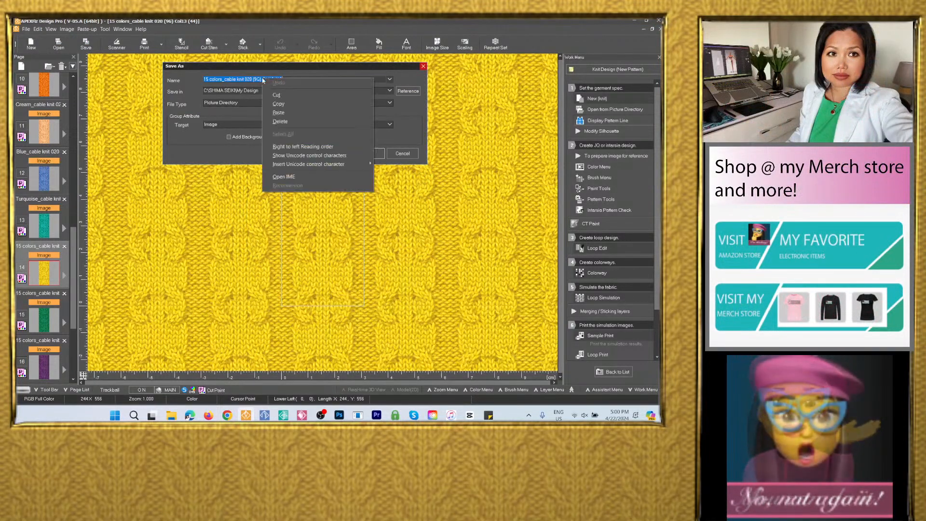
pyautogui.click(296, 115)
pyautogui.moveTo(225, 81); pyautogui.dragTo(203, 81)
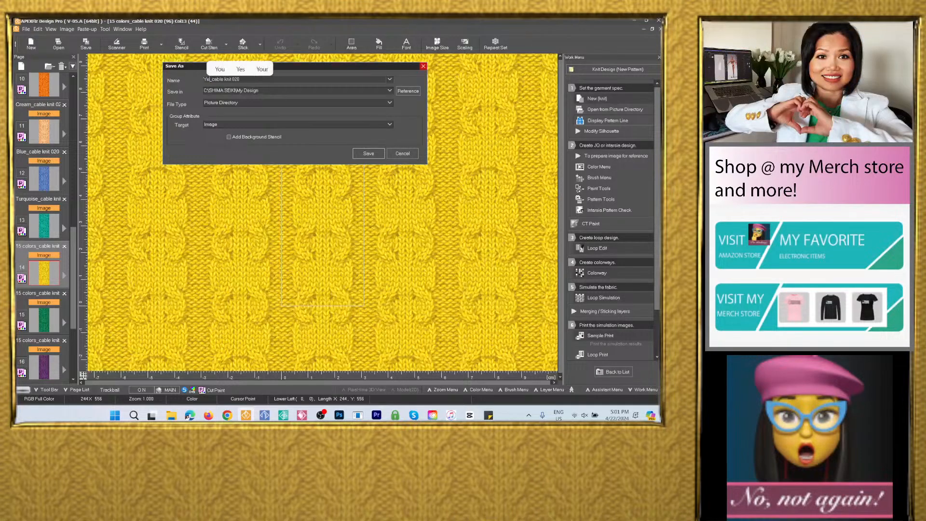
# Save the yellow simulation in the 15 colors_cable knit 020 folder as an Adobe Photoshop File (*.psd)
pyautogui.click(390, 91)
pyautogui.click(354, 104)
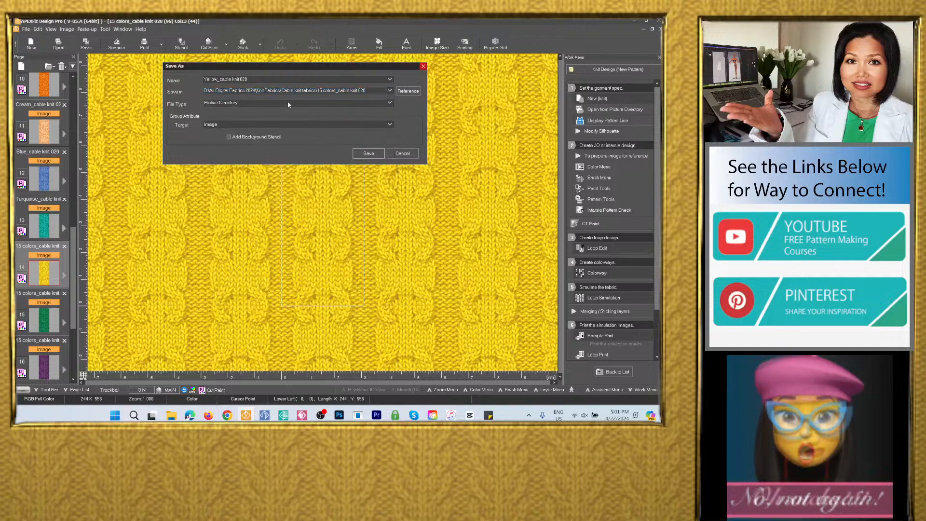
pyautogui.click(289, 103)
pyautogui.click(299, 137)
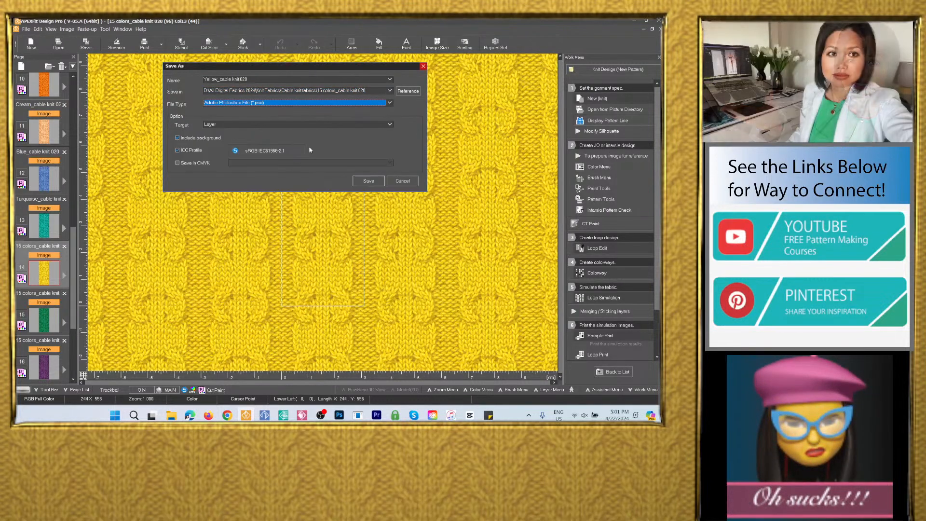
pyautogui.click(369, 181)
# Choose to save the green Col.14 simulation as an Image and name the file Green_cable knit 020
pyautogui.scroll(-3, 40, 301)
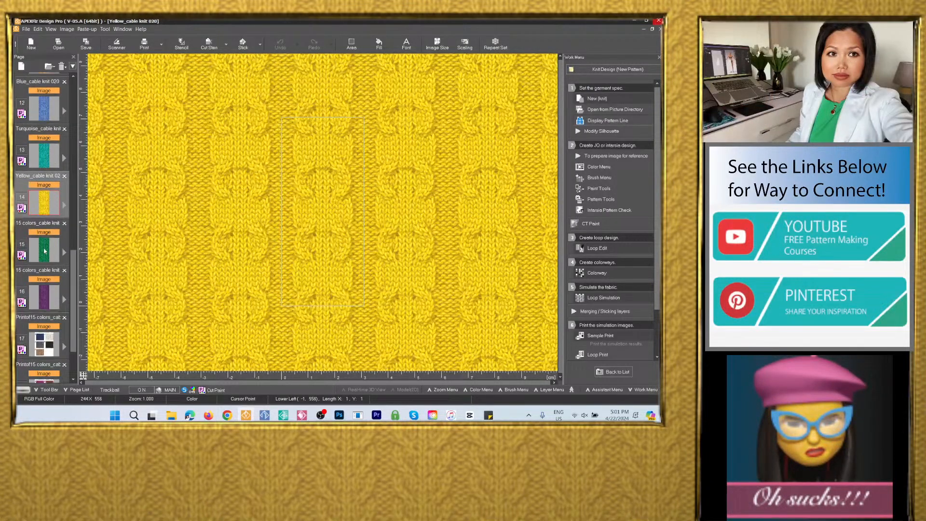
pyautogui.click(44, 250)
pyautogui.click(86, 43)
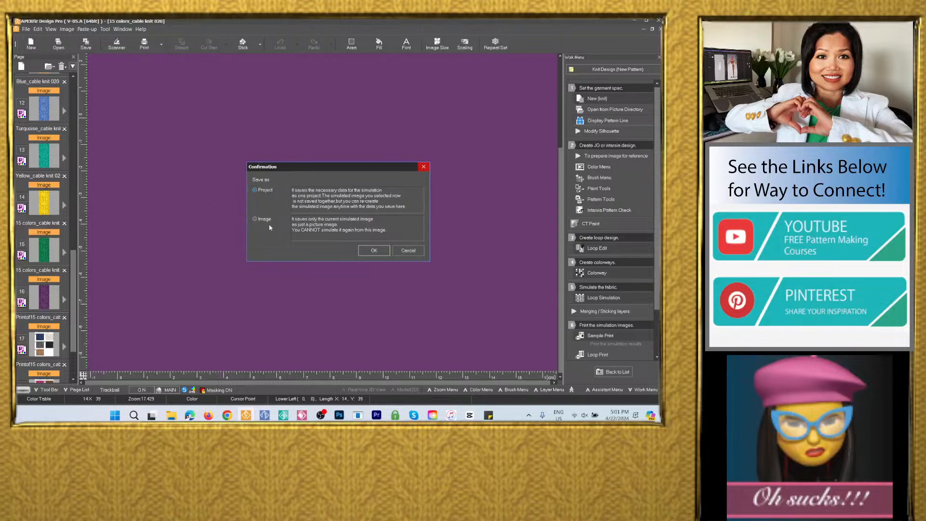
pyautogui.click(266, 219)
pyautogui.click(374, 251)
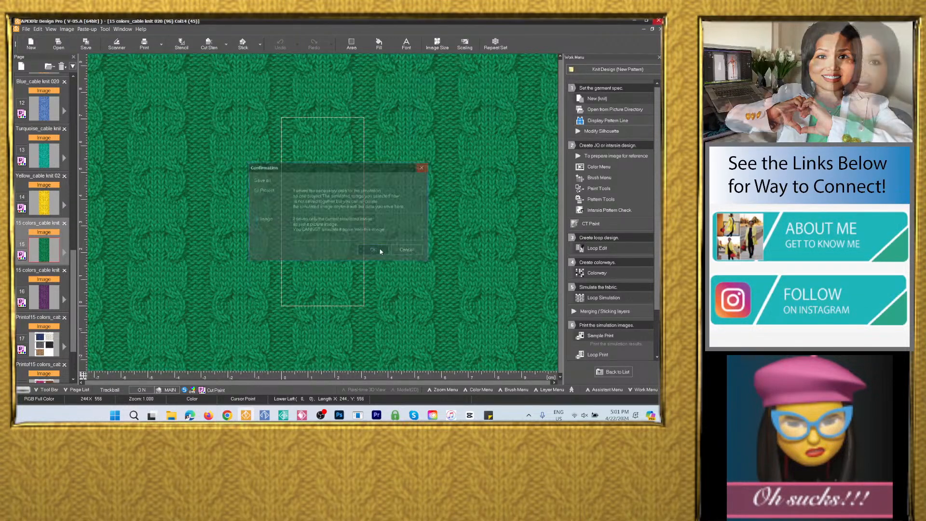
pyautogui.rightClick(256, 79)
pyautogui.click(274, 114)
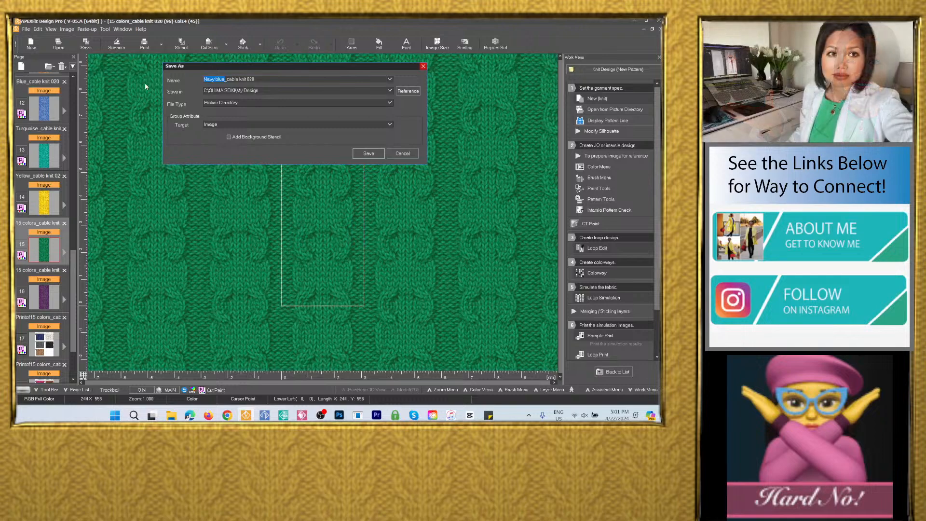
pyautogui.write('Gree')
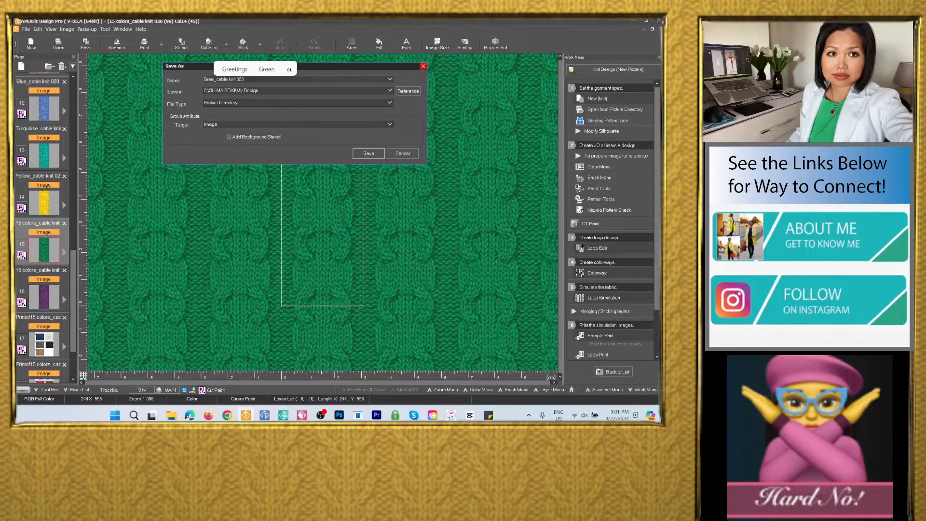
pyautogui.write('n')
# Save the green simulation in the 15 colors_cable knit 020 folder as an Adobe Photoshop File (*.psd)
pyautogui.click(390, 90)
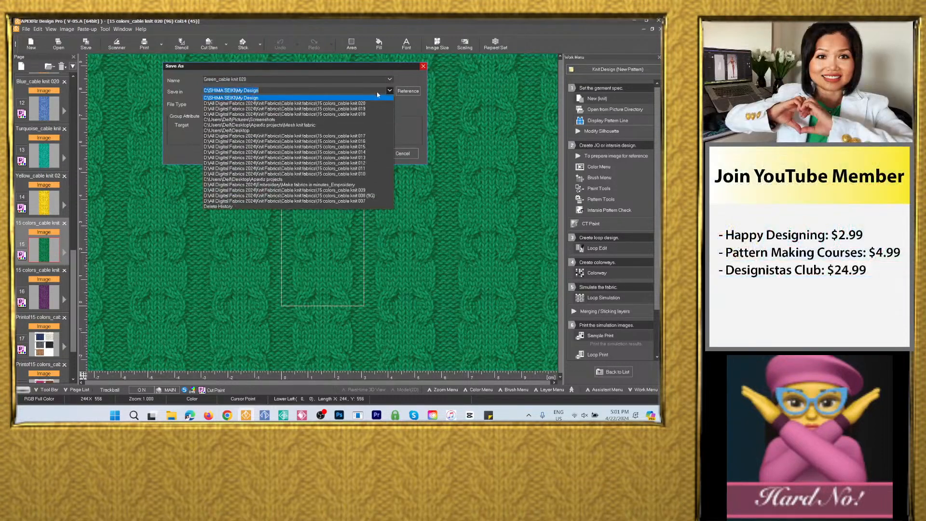
pyautogui.click(356, 104)
pyautogui.click(356, 103)
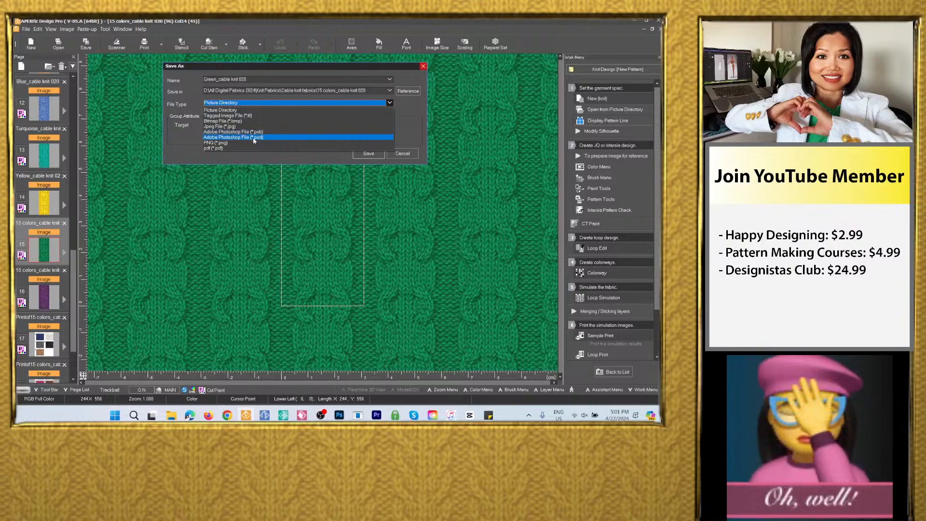
pyautogui.click(333, 138)
pyautogui.click(368, 180)
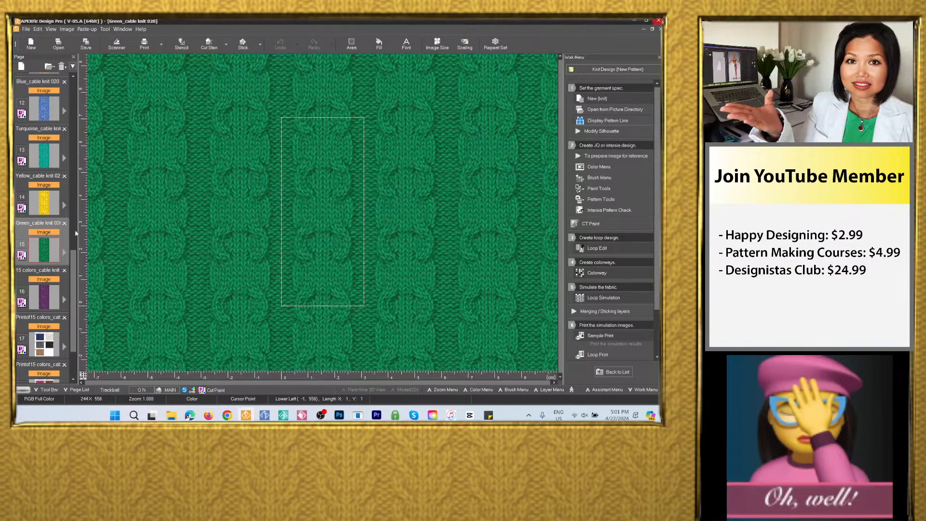
# Choose to save the purple Col.15 simulation as an Image and name the file Purple_cable knit 020
pyautogui.scroll(-3, 34, 154)
pyautogui.click(47, 217)
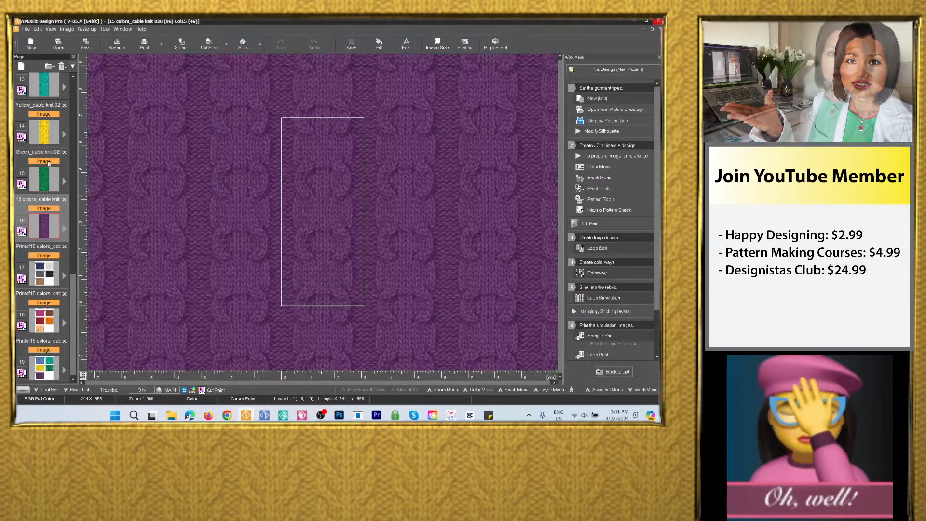
pyautogui.click(85, 44)
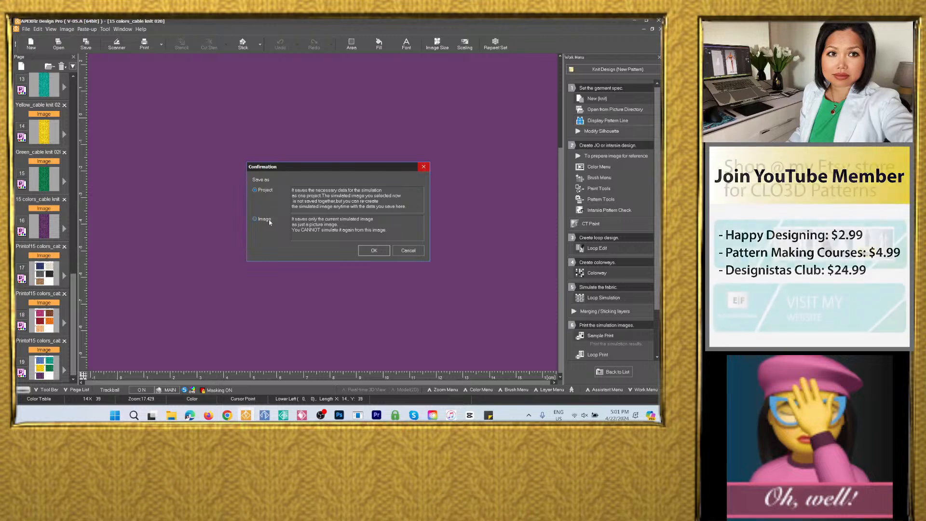
pyautogui.click(372, 251)
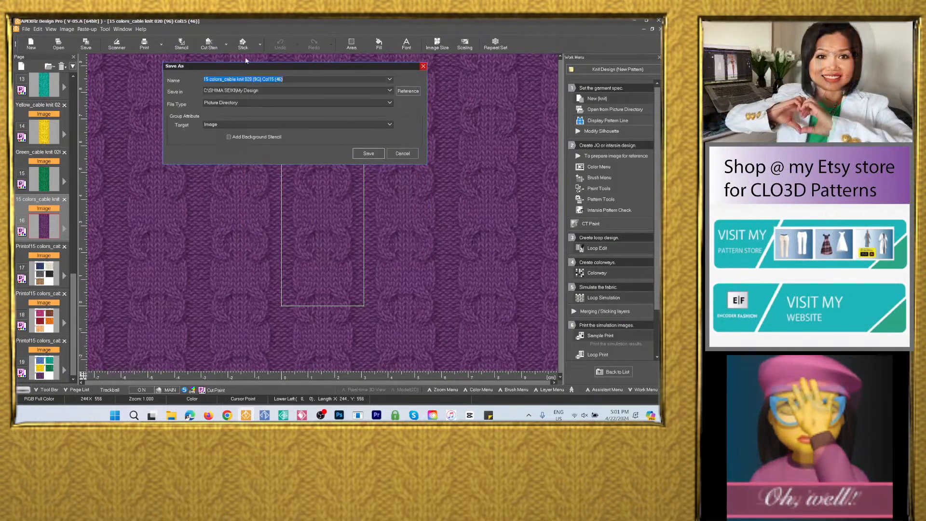
pyautogui.rightClick(256, 79)
pyautogui.click(281, 115)
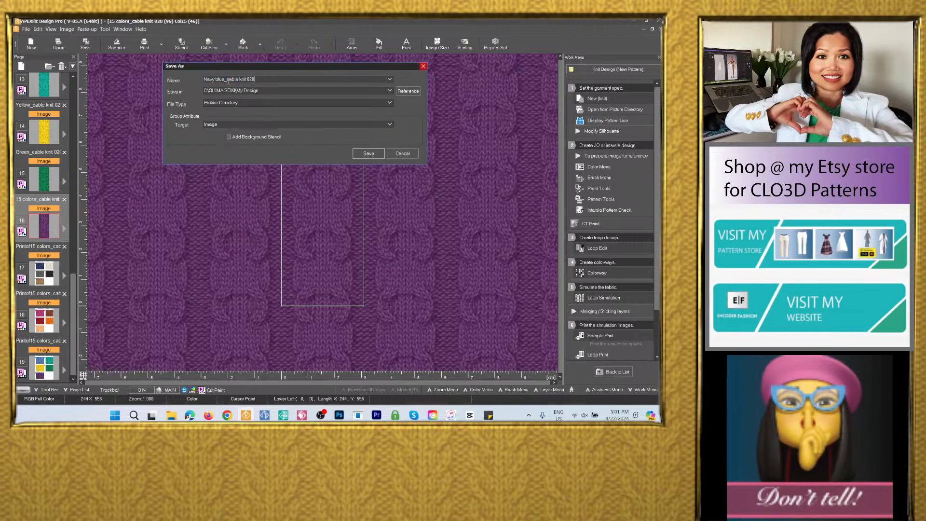
pyautogui.moveTo(225, 79); pyautogui.dragTo(178, 85)
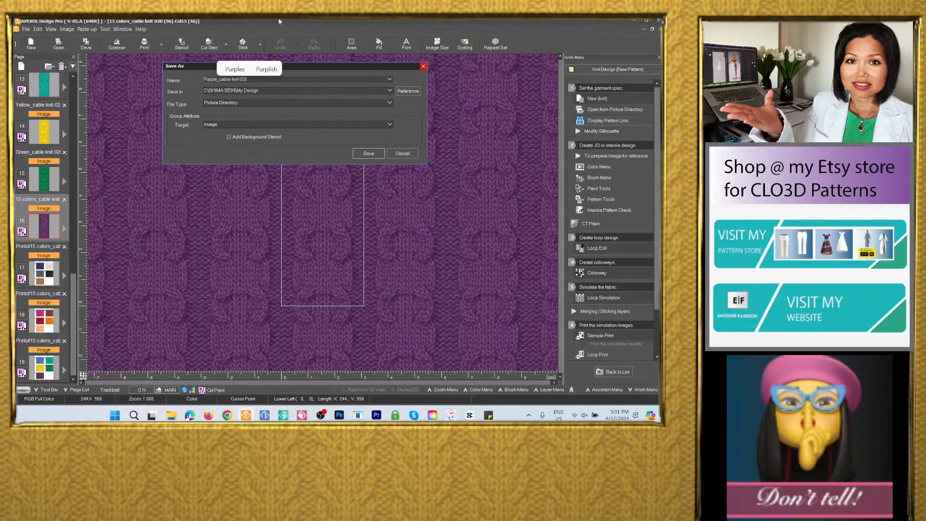
# Save the purple simulation in the 15 colors_cable knit 020 folder as an Adobe Photoshop File (*.psd)
pyautogui.click(376, 92)
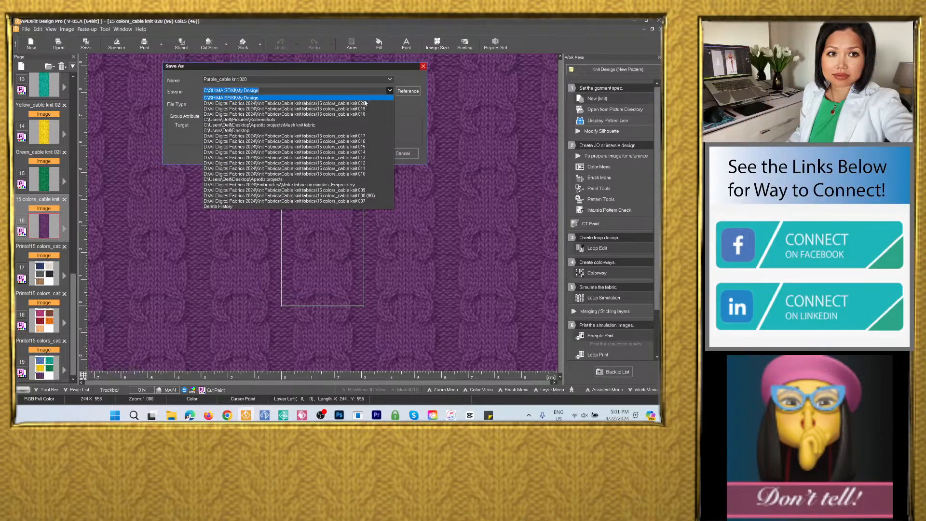
pyautogui.click(365, 102)
pyautogui.click(389, 91)
pyautogui.click(367, 104)
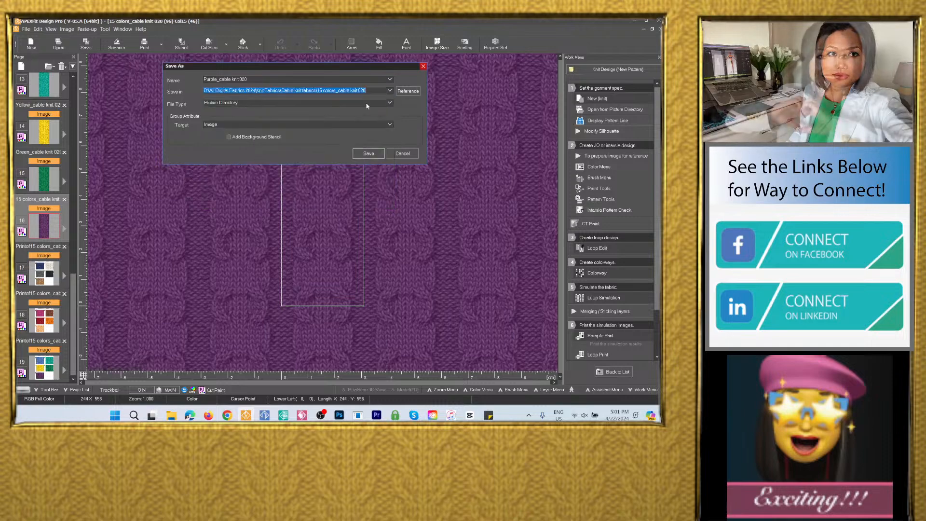
pyautogui.click(366, 104)
pyautogui.click(254, 138)
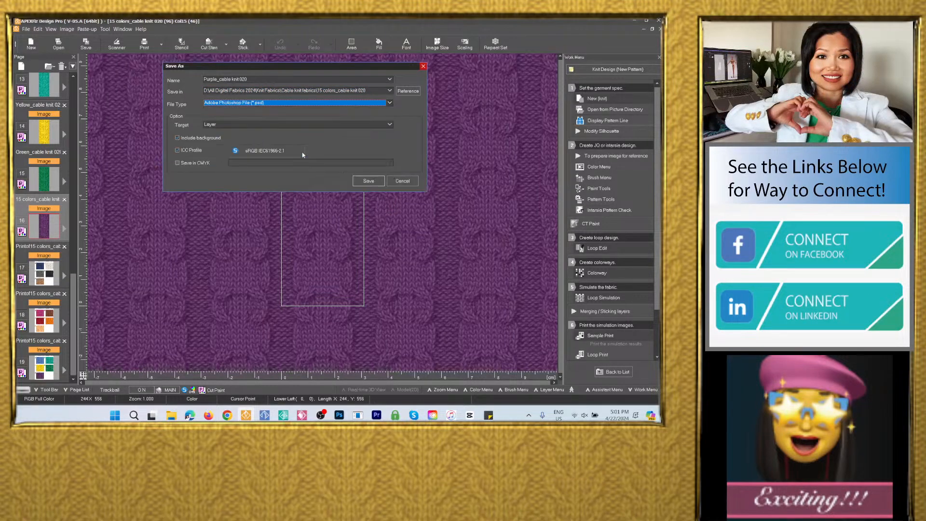
pyautogui.click(368, 182)
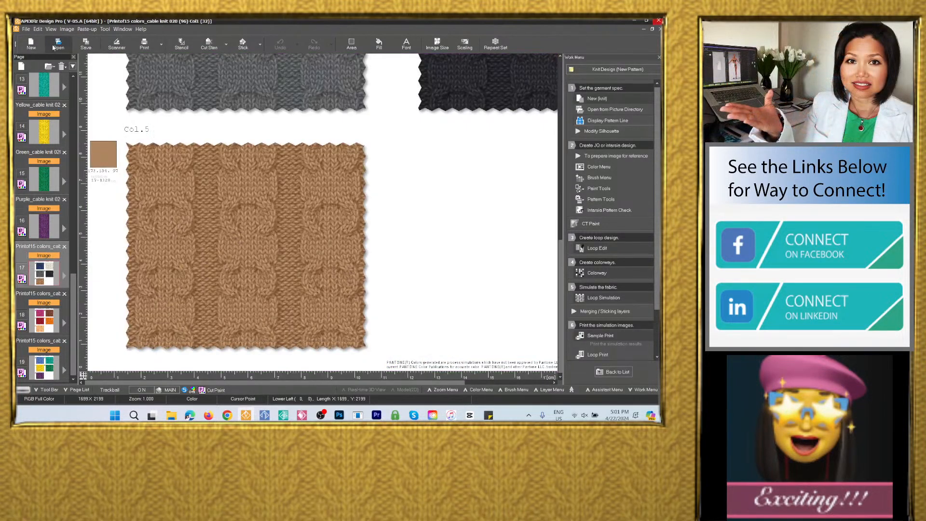
# Start saving the sample print page with Col.5, name it Swatches1_cable knit 020 and copy that name
pyautogui.click(86, 44)
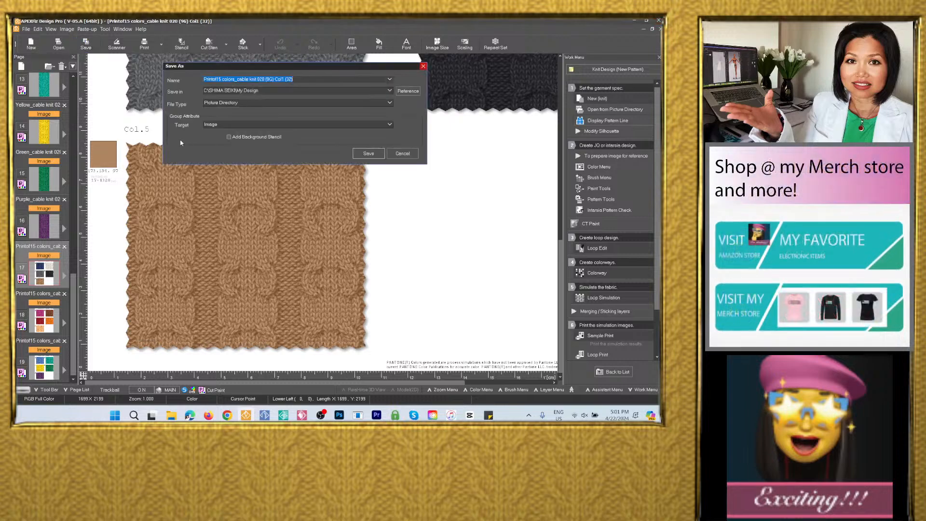
pyautogui.rightClick(227, 79)
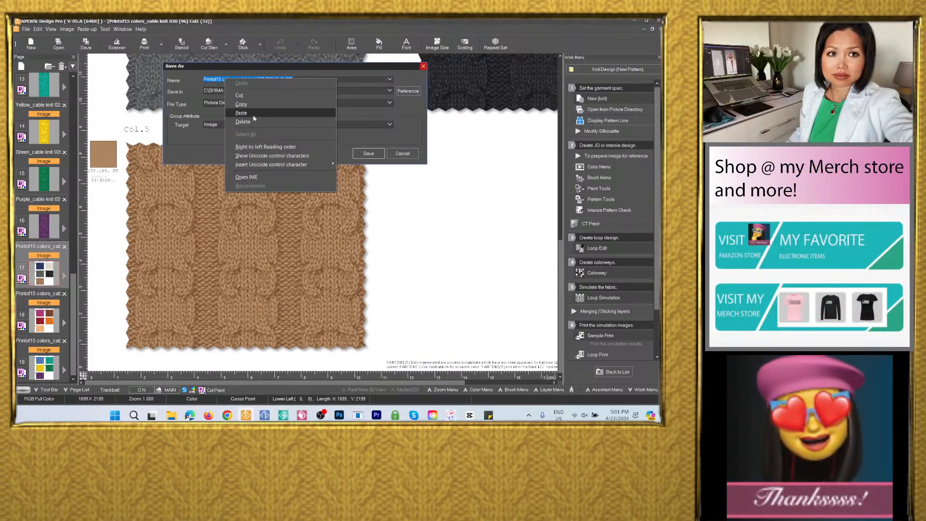
pyautogui.click(247, 110)
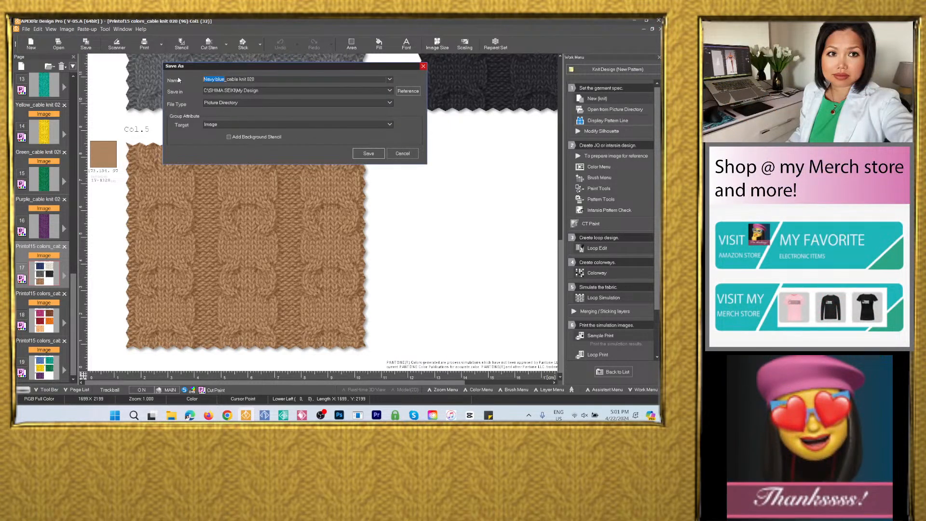
pyautogui.write('Sw')
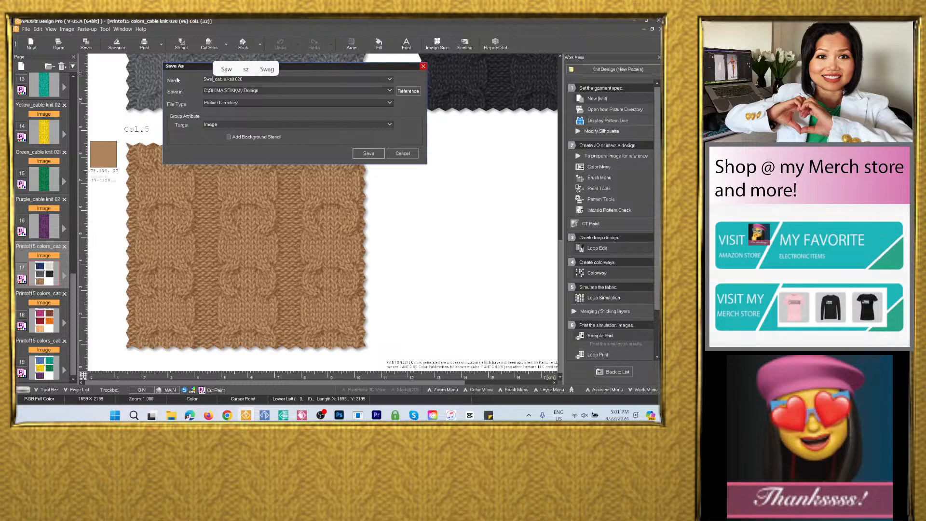
pyautogui.write('atches')
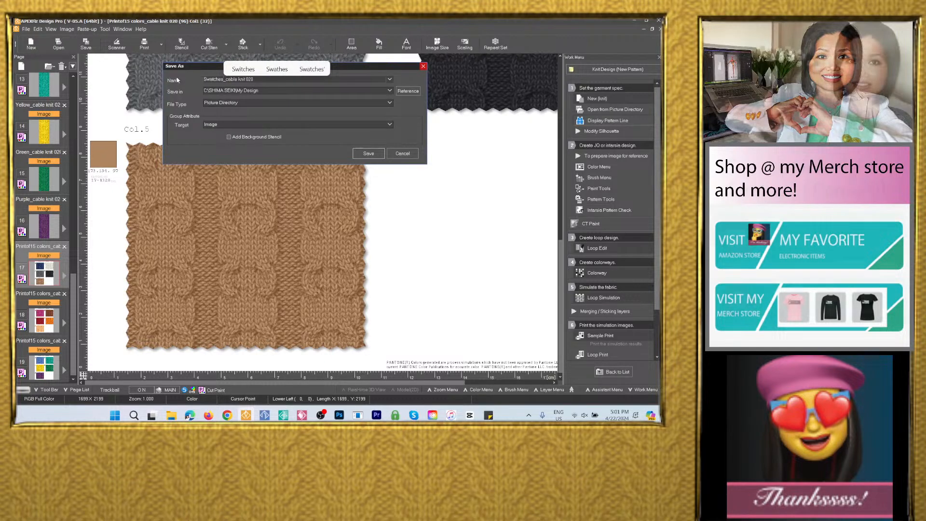
pyautogui.write('1')
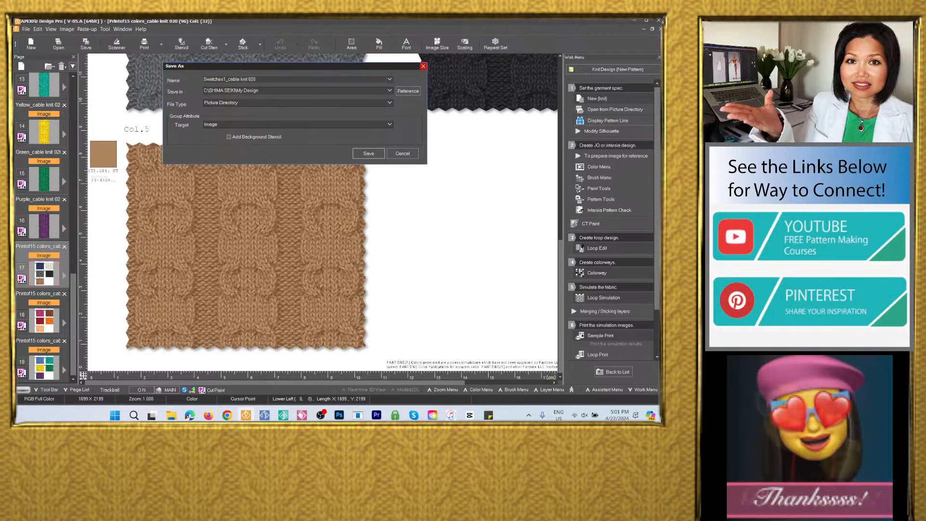
pyautogui.hotkey('ctrl', 'a')
pyautogui.hotkey('ctrl', 'c')
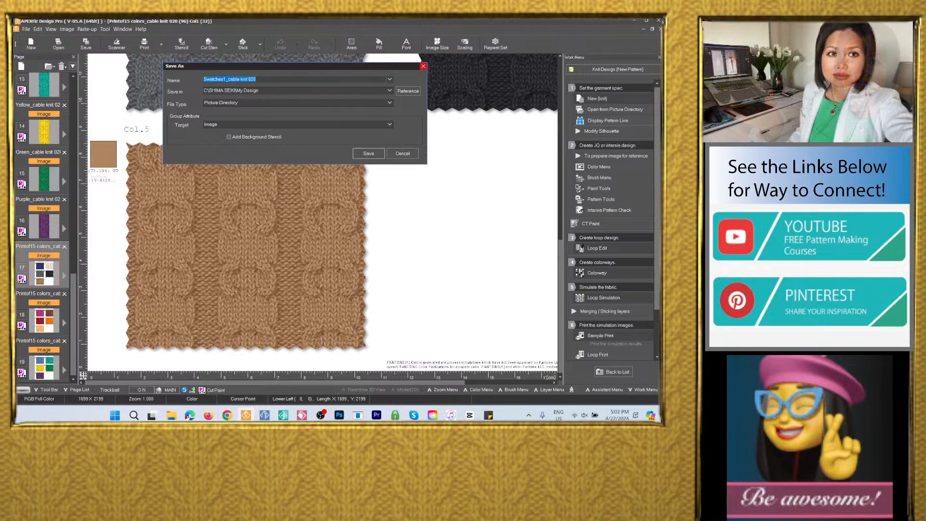
# Save the Swatches1 page in the 15 colors_cable knit 020 folder as an Adobe Photoshop File (*.psd)
pyautogui.click(389, 91)
pyautogui.click(362, 98)
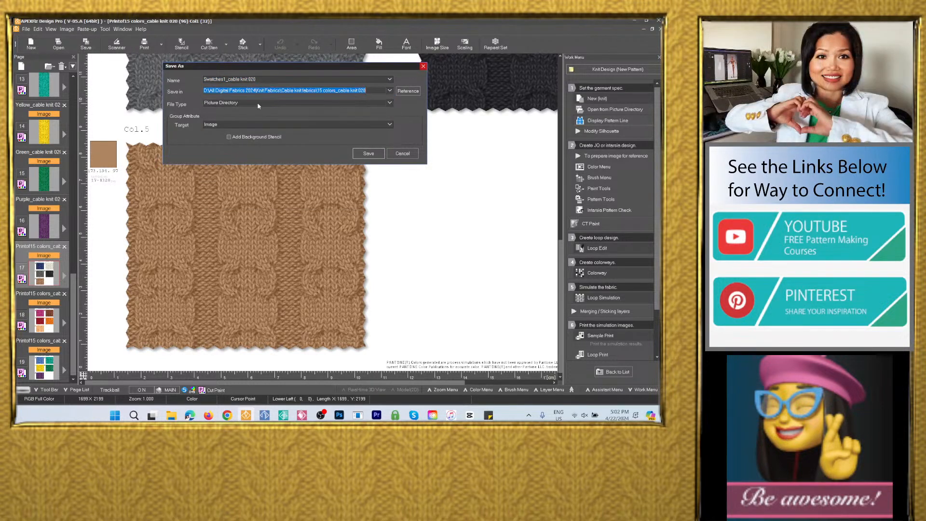
pyautogui.click(251, 132)
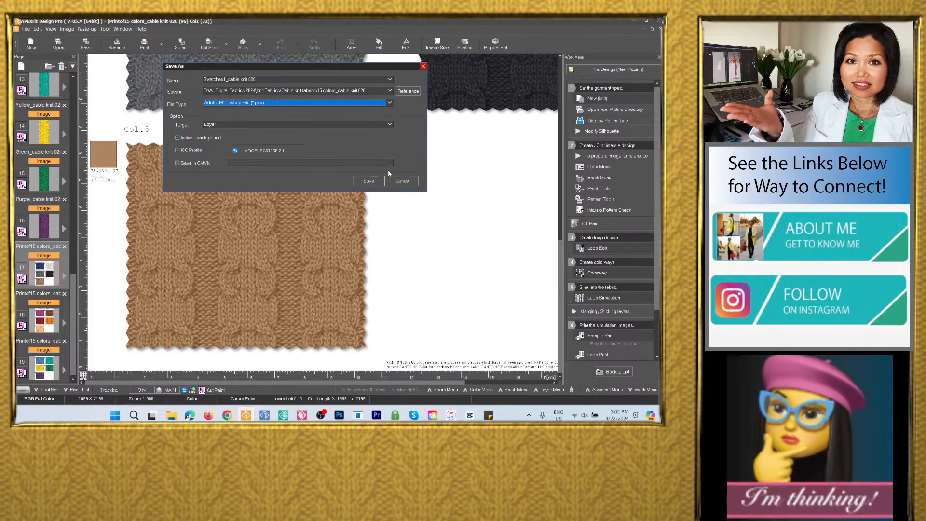
pyautogui.click(369, 181)
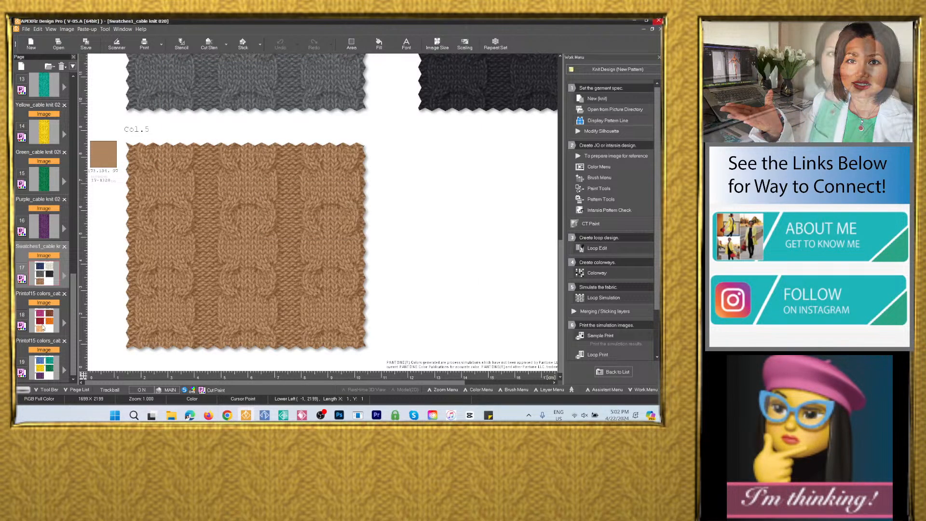
# Start saving the sample print page with Col.10 and name the file Swatches2_cable knit 020, reusing the copied name
pyautogui.click(85, 43)
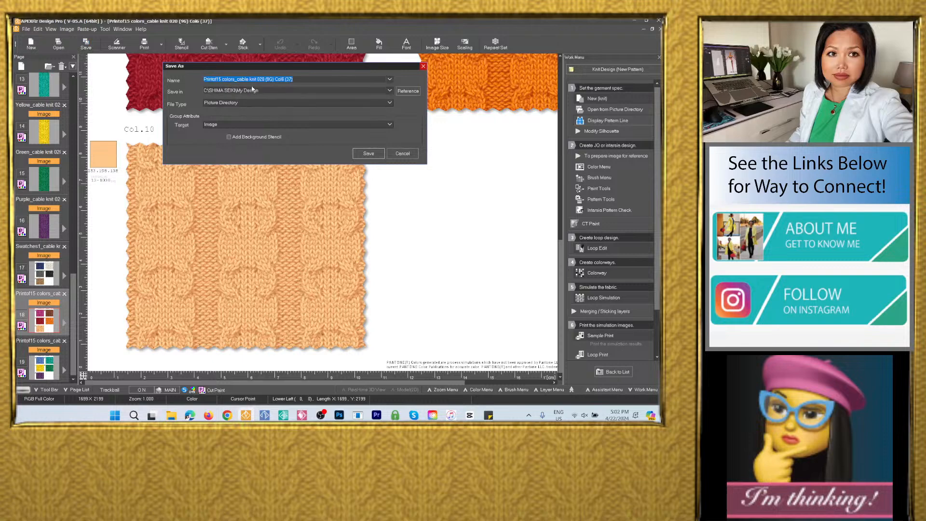
pyautogui.rightClick(255, 78)
pyautogui.click(284, 112)
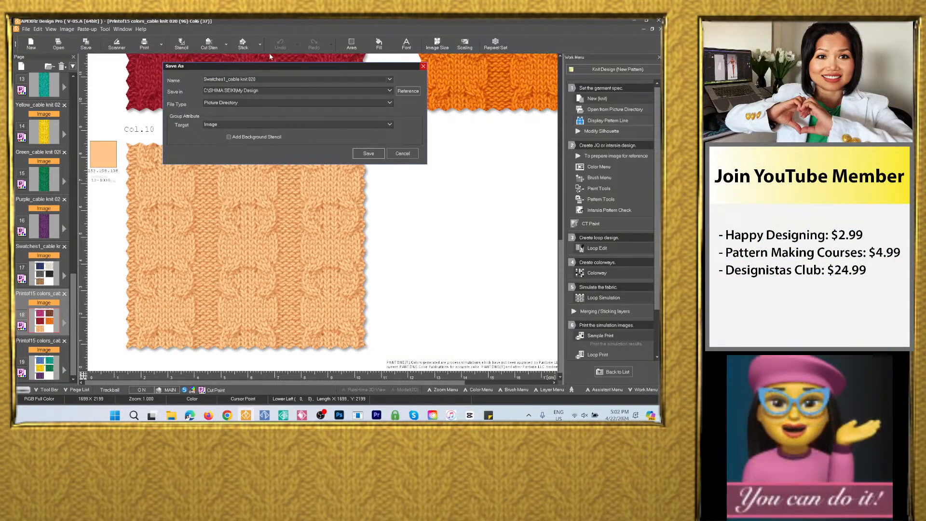
pyautogui.press('BackSpace')
pyautogui.write('2')
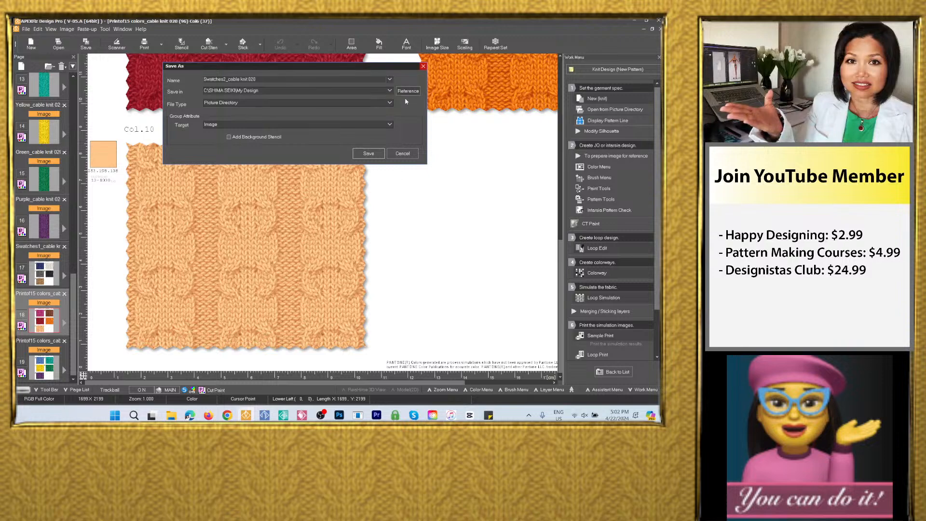
# Save the Swatches2 page in the 15 colors_cable knit 020 folder as an Adobe Photoshop File (*.psd)
pyautogui.click(390, 91)
pyautogui.click(340, 105)
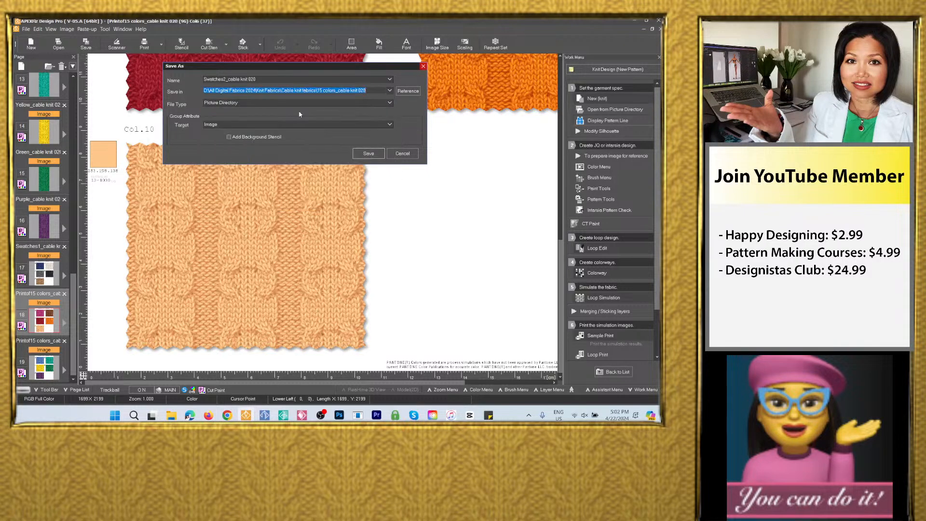
pyautogui.click(294, 104)
pyautogui.click(274, 137)
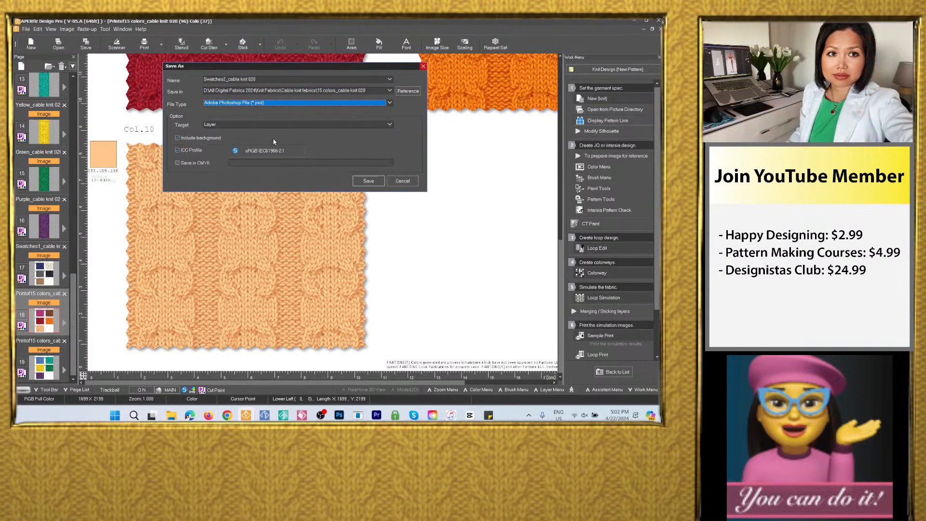
pyautogui.click(369, 181)
# Start saving the sample print page with Col.15 and name the file Swatches3_cable knit 020, reusing the copied name
pyautogui.click(48, 368)
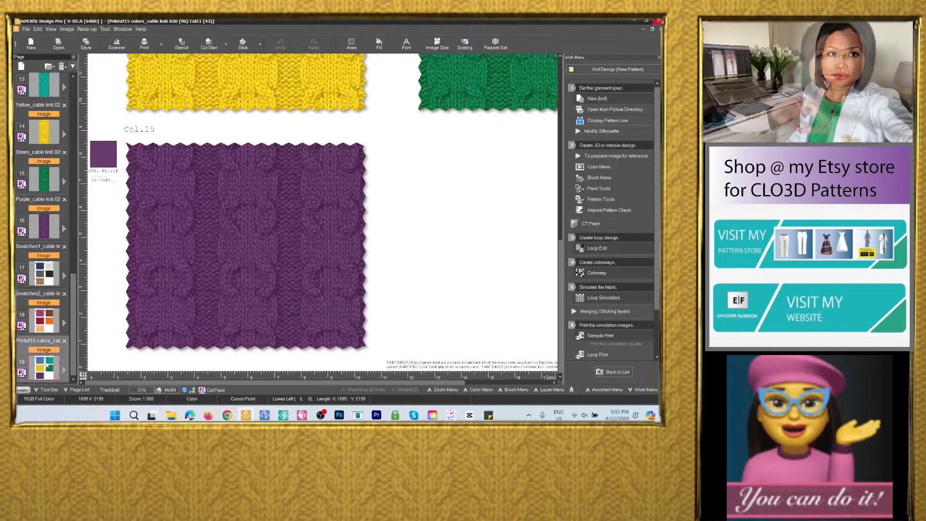
pyautogui.click(94, 48)
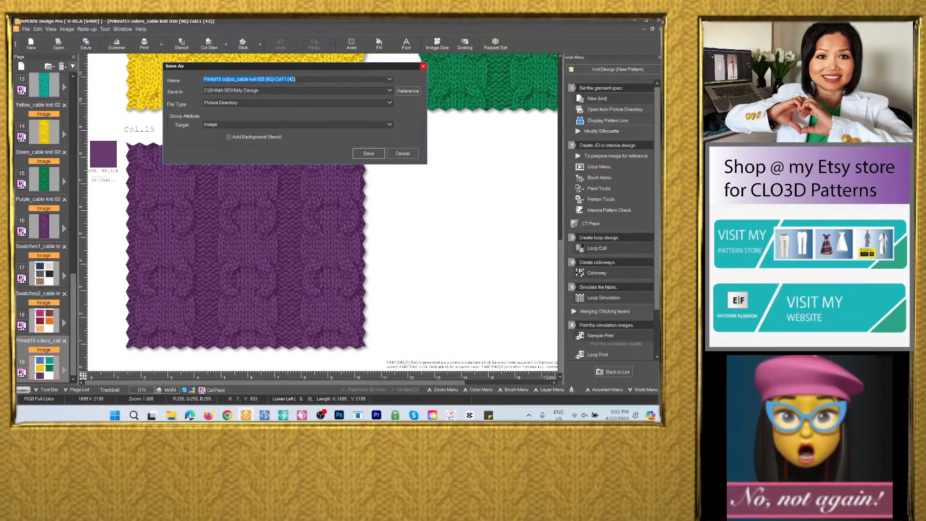
pyautogui.rightClick(229, 79)
pyautogui.click(245, 112)
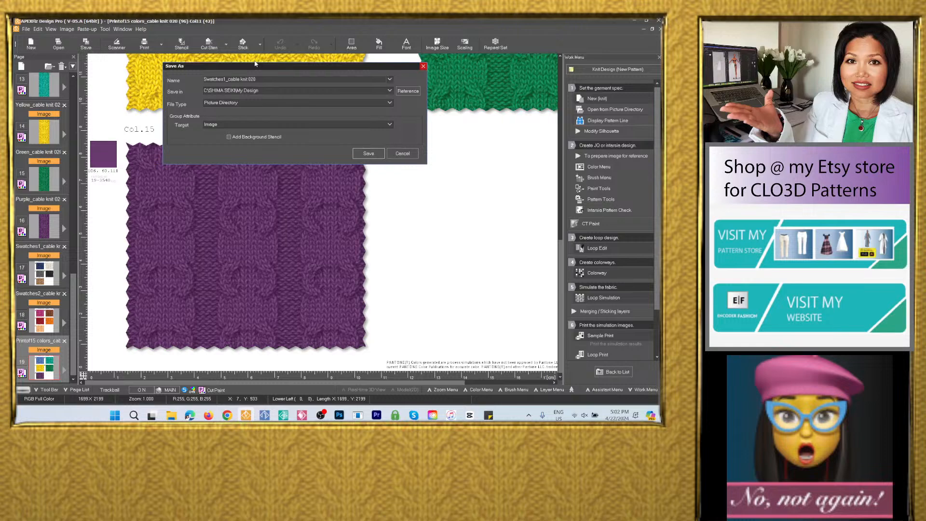
pyautogui.press('BackSpace')
pyautogui.write('3')
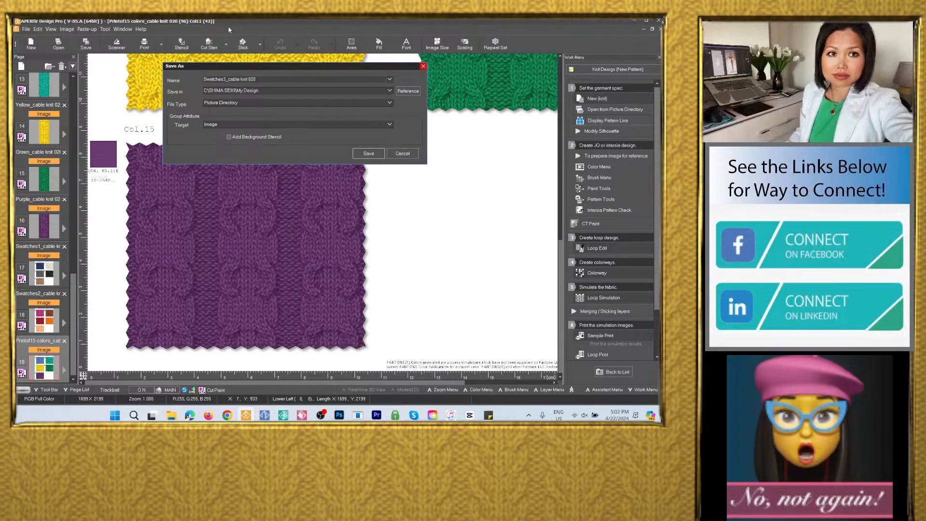
# Save the Swatches3 page in the 15 colors_cable knit 020 folder as an Adobe Photoshop File (*.psd)
pyautogui.click(337, 91)
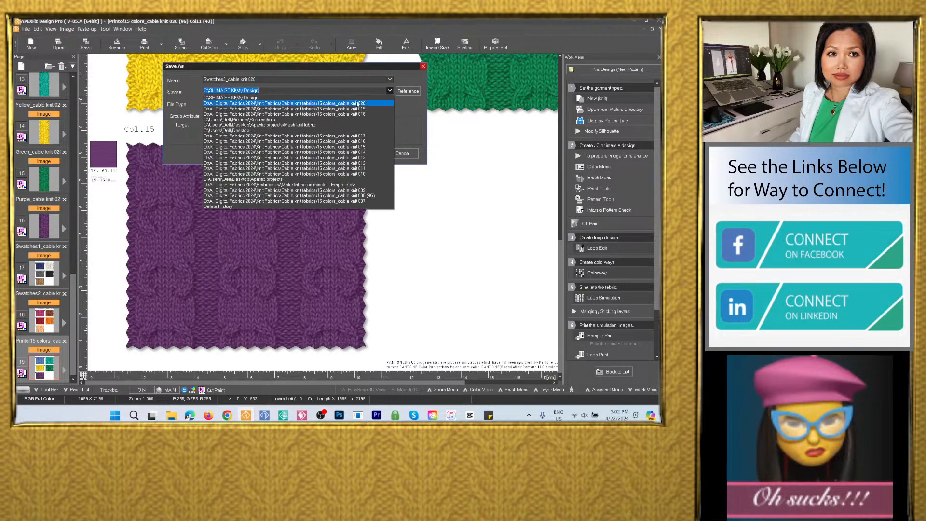
pyautogui.click(316, 107)
pyautogui.click(317, 105)
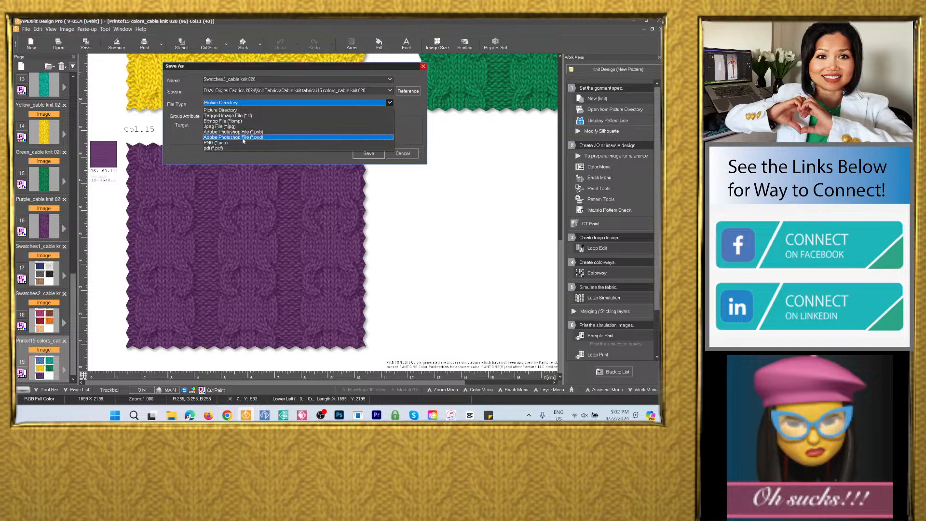
pyautogui.click(243, 138)
pyautogui.click(368, 181)
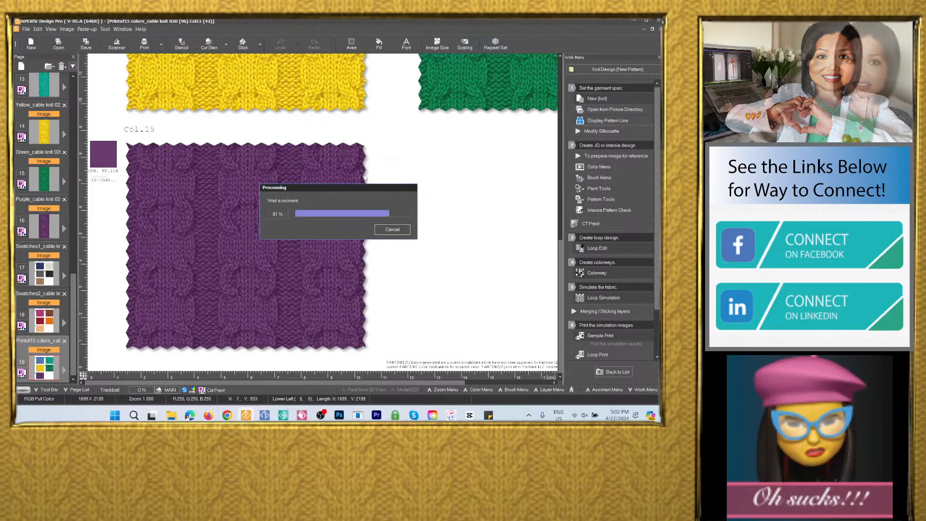
# Switch to File Explorer, list the 15 colors_cable knit 020 folder with file details and select all its files
pyautogui.click(173, 417)
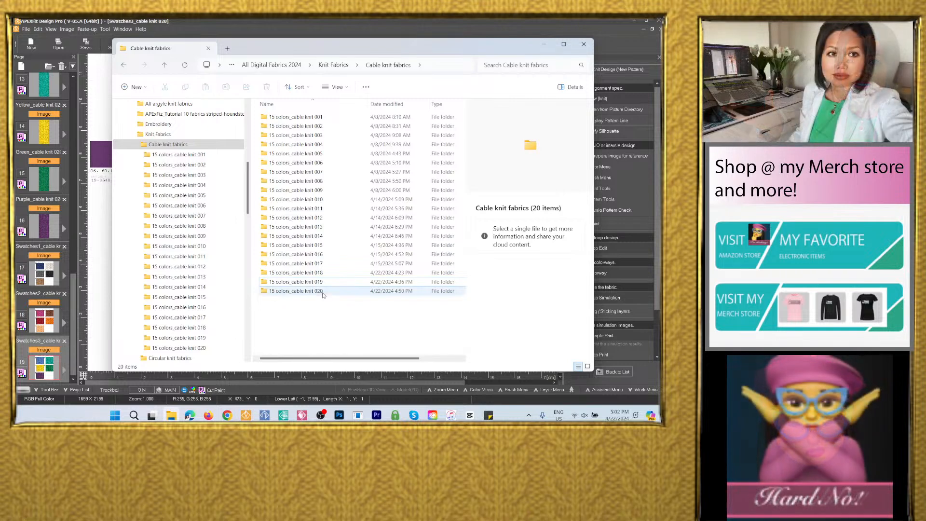
pyautogui.doubleClick(304, 291)
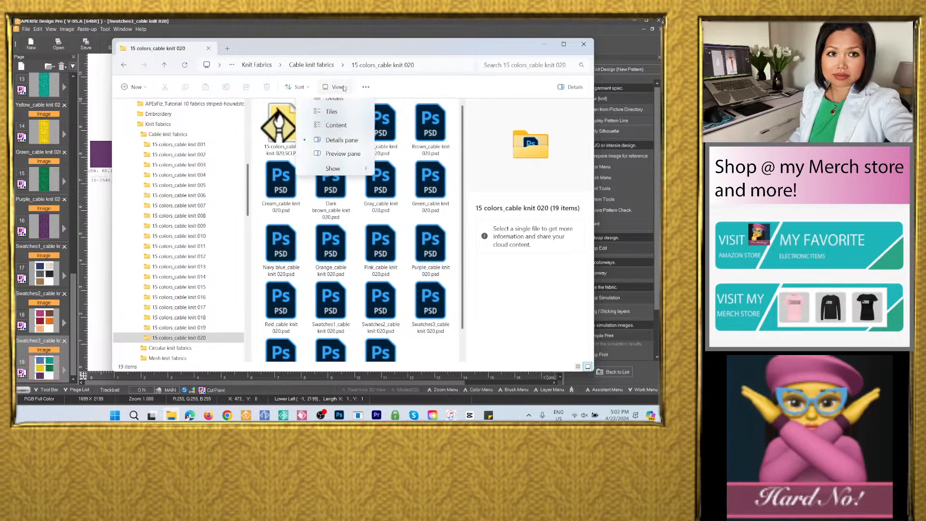
pyautogui.click(370, 182)
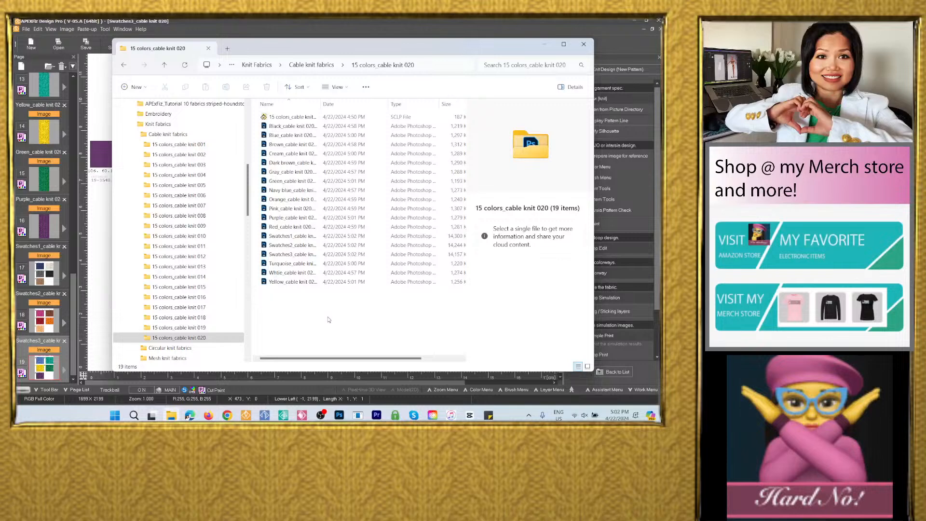
pyautogui.hotkey('ctrl', 'a')
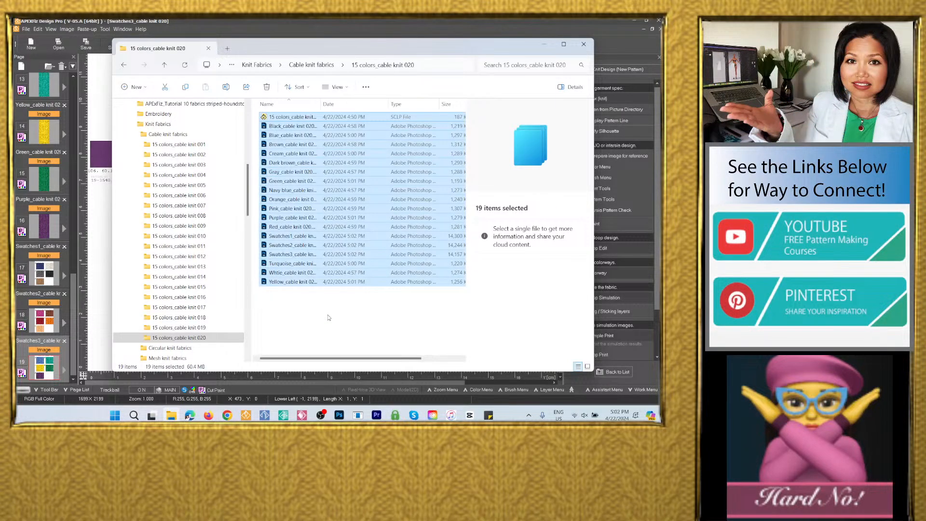
# Go up to the Cable knit fabrics folder and switch back to APEXFiz Design Pro to view the whole Swatches3 page
pyautogui.click(328, 318)
pyautogui.click(312, 67)
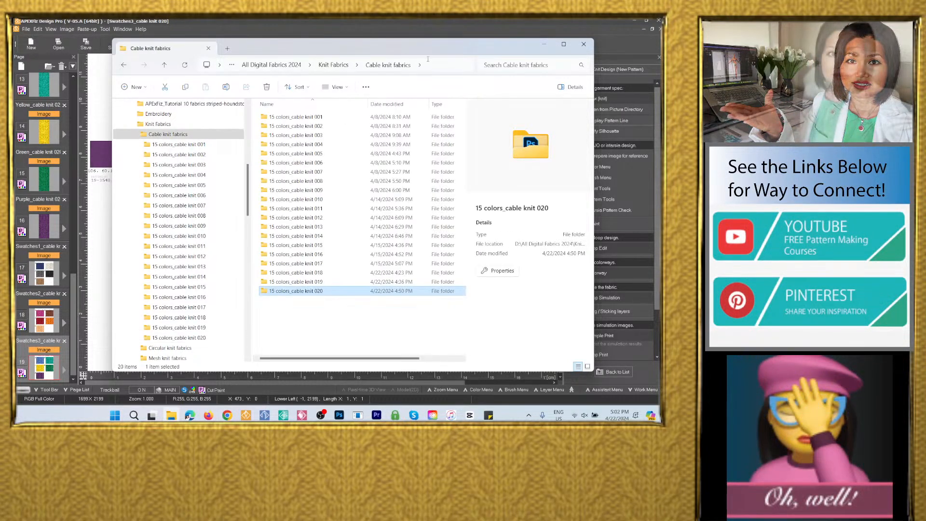
pyautogui.click(497, 26)
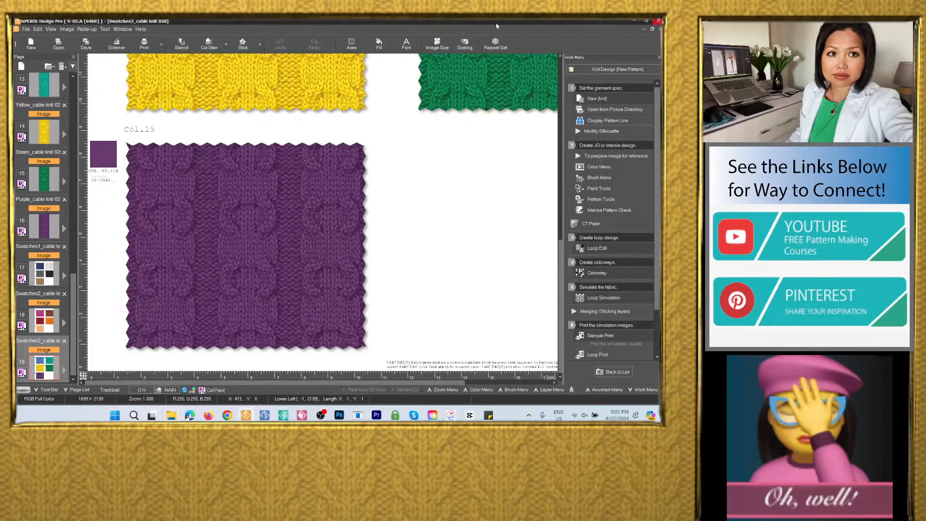
pyautogui.scroll(-5, 227, 273)
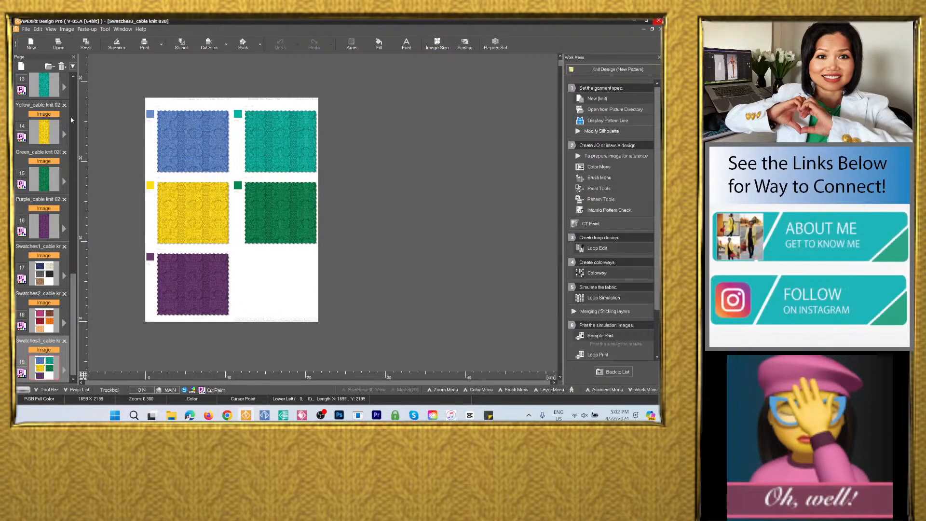
# Save the 15 colors_cable knit 020 loop page as a Picture Directory file under its same name and folder, replacing the existing file
pyautogui.moveTo(73, 269); pyautogui.dragTo(56, 87)
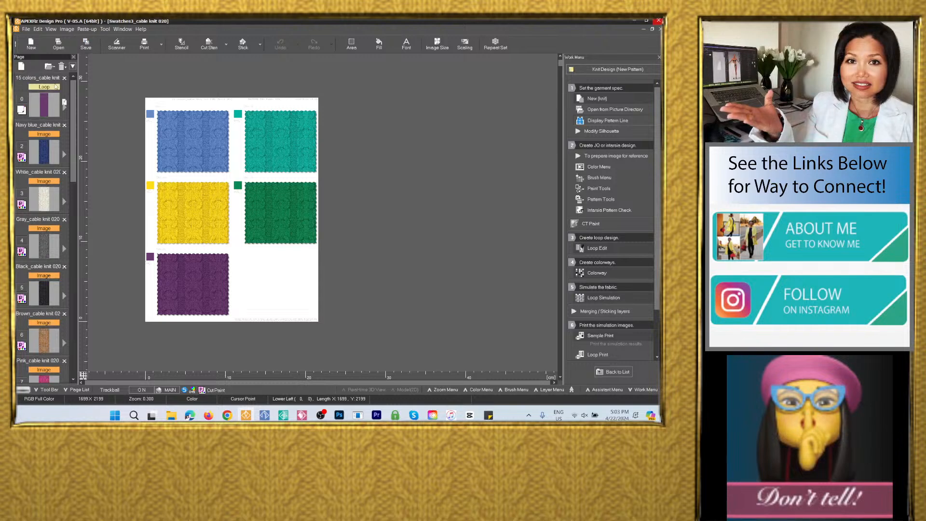
pyautogui.click(43, 108)
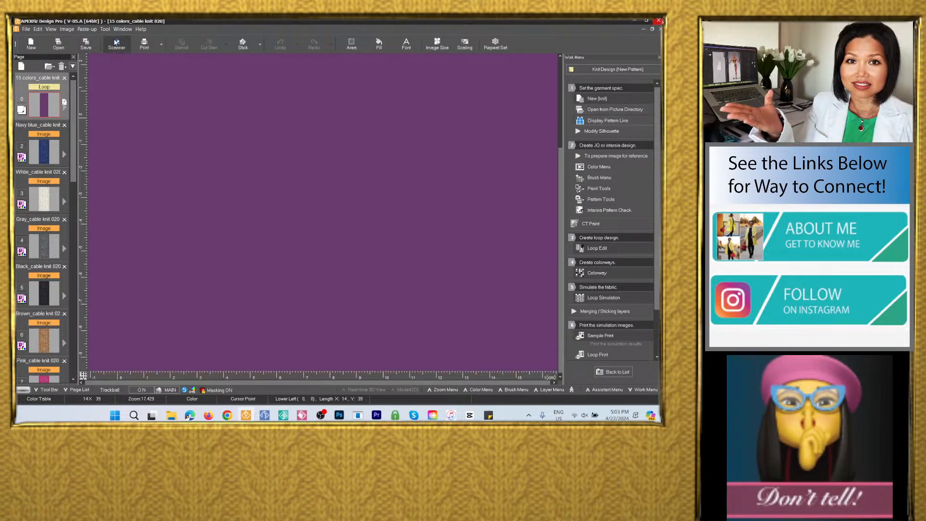
pyautogui.click(86, 44)
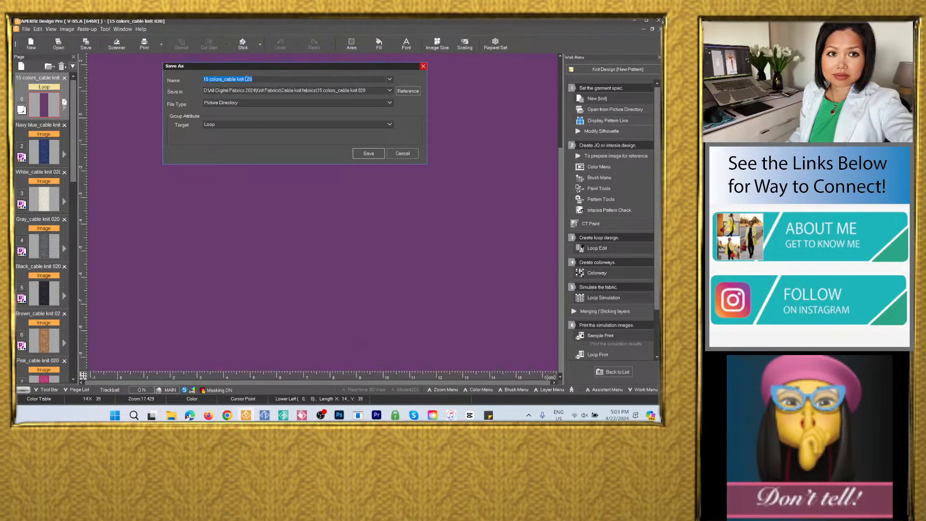
pyautogui.rightClick(247, 79)
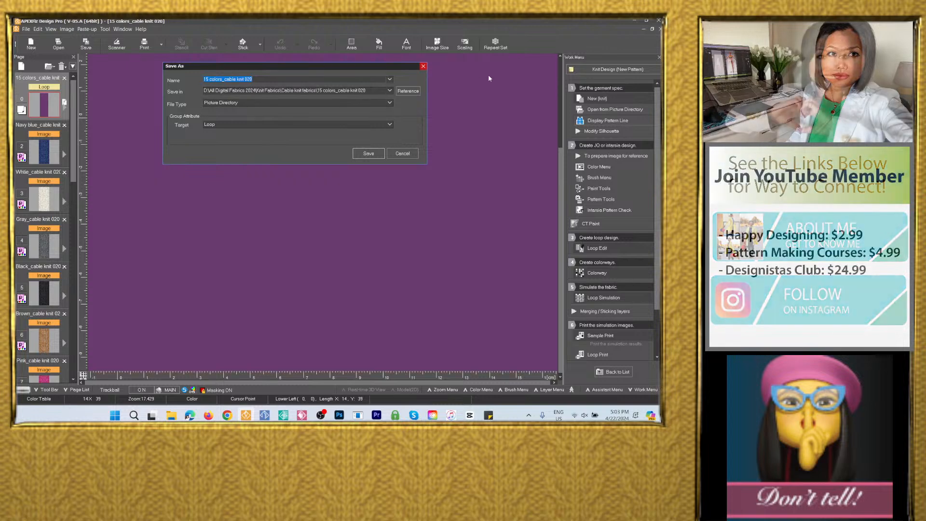
pyautogui.click(368, 153)
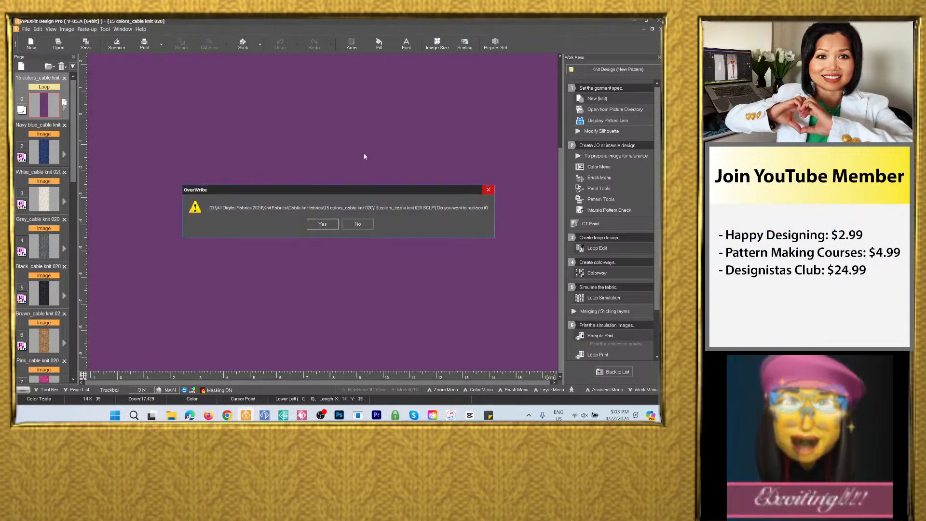
pyautogui.click(323, 225)
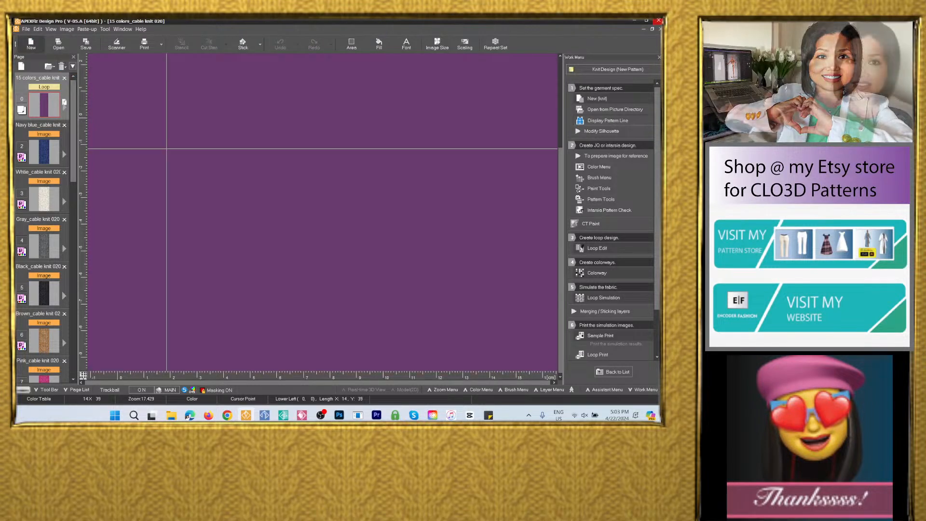
pyautogui.moveTo(327, 412)
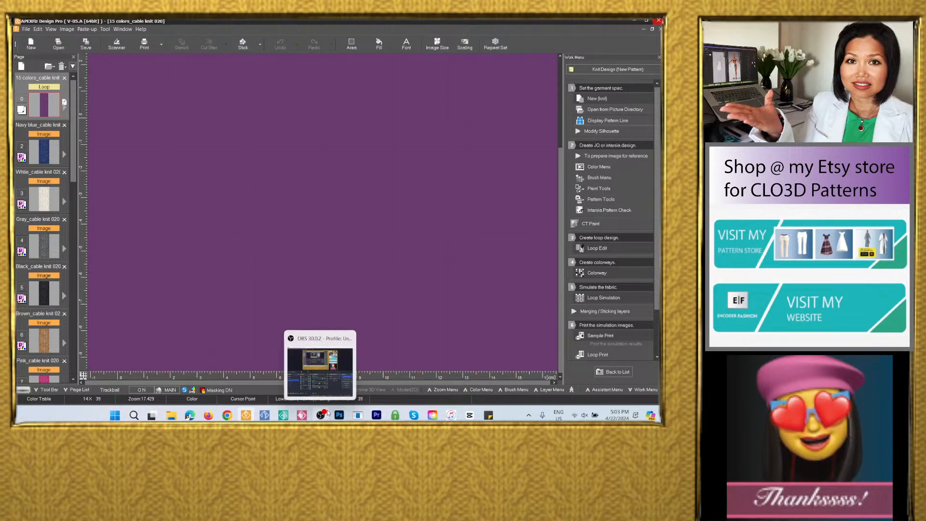